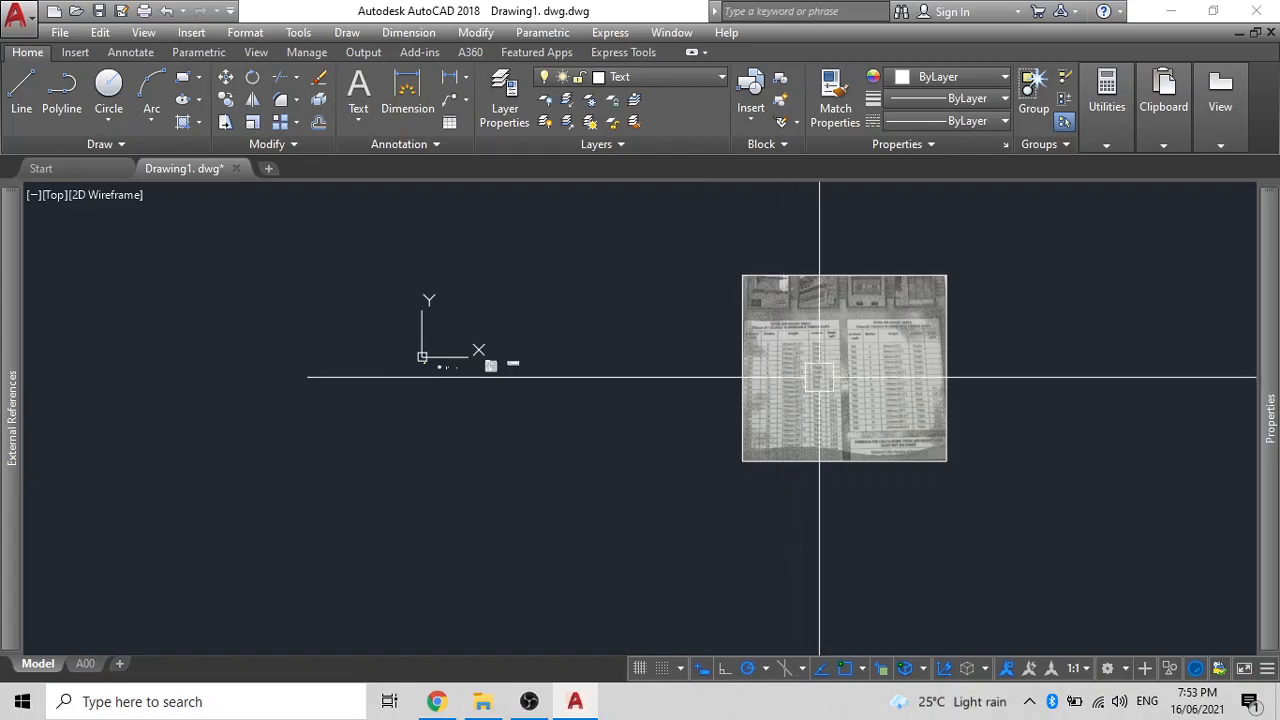
- Zoom and pan the view toward the scanned height table
{"action": "scroll", "coordinate": [898, 346], "scroll_direction": "up", "scroll_amount": 4}
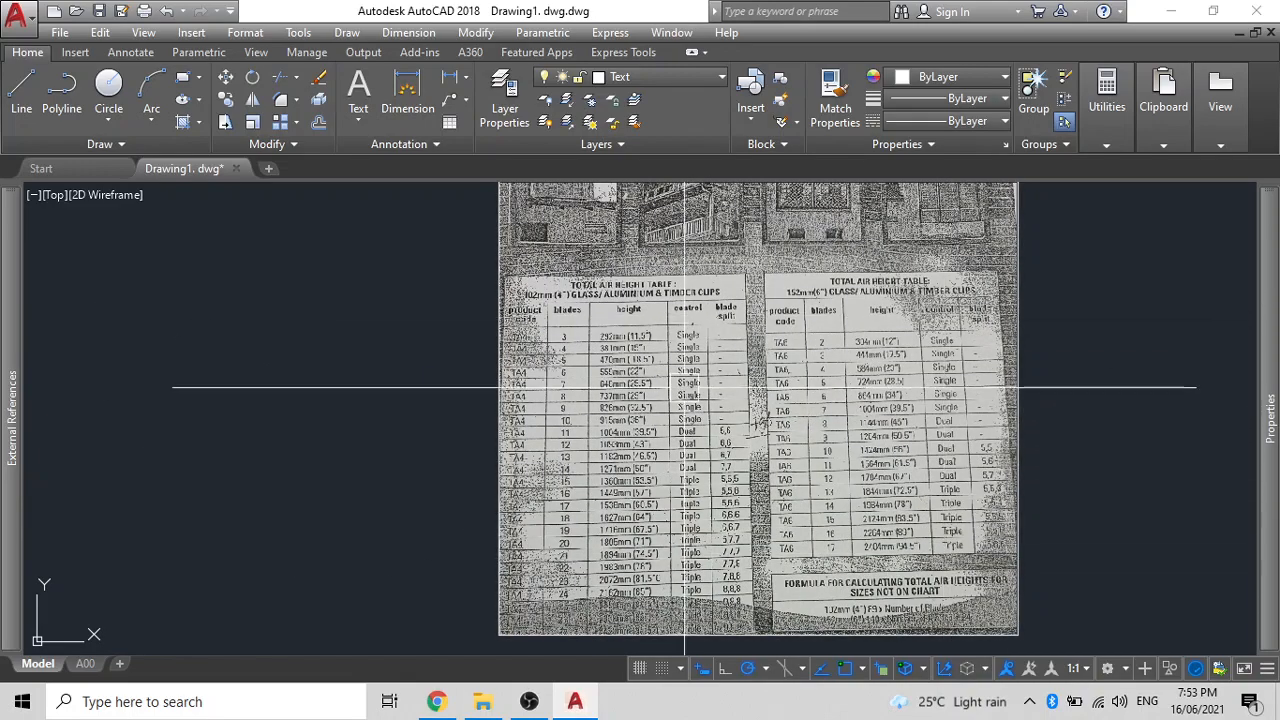
{"action": "scroll", "coordinate": [624, 340], "scroll_direction": "up", "scroll_amount": 2}
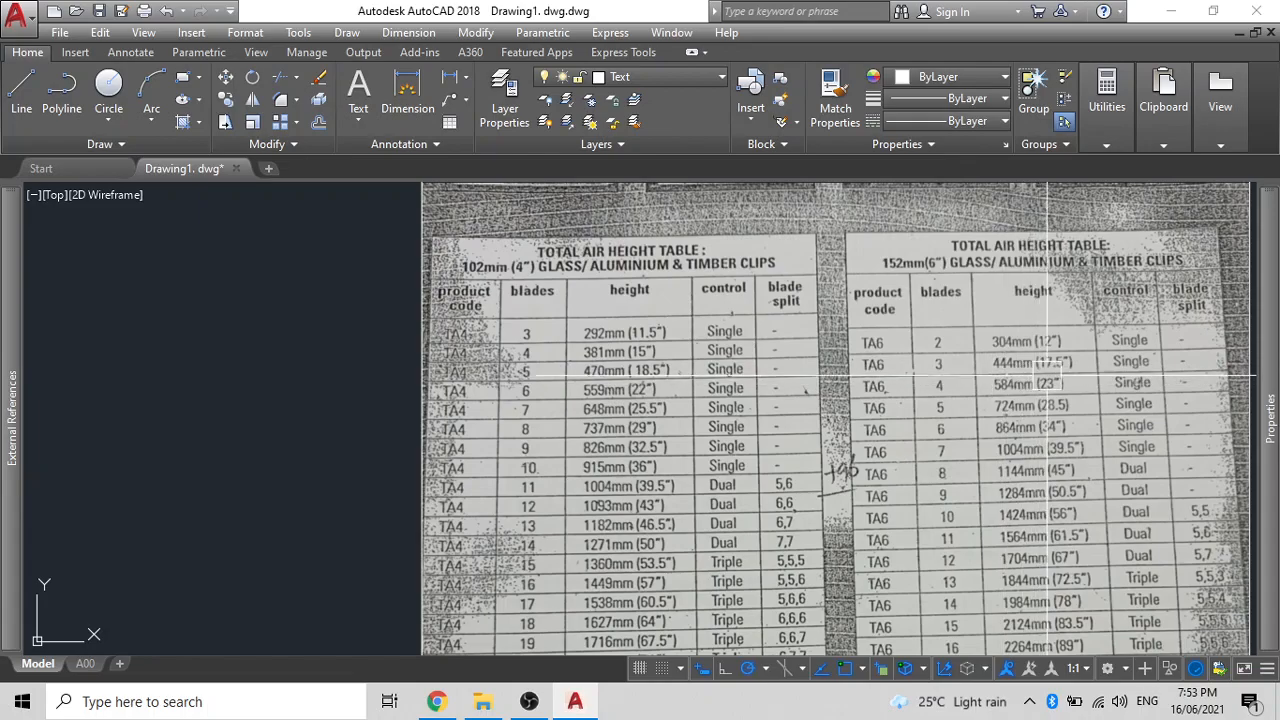
{"action": "scroll", "coordinate": [1048, 375], "scroll_direction": "down", "scroll_amount": 5}
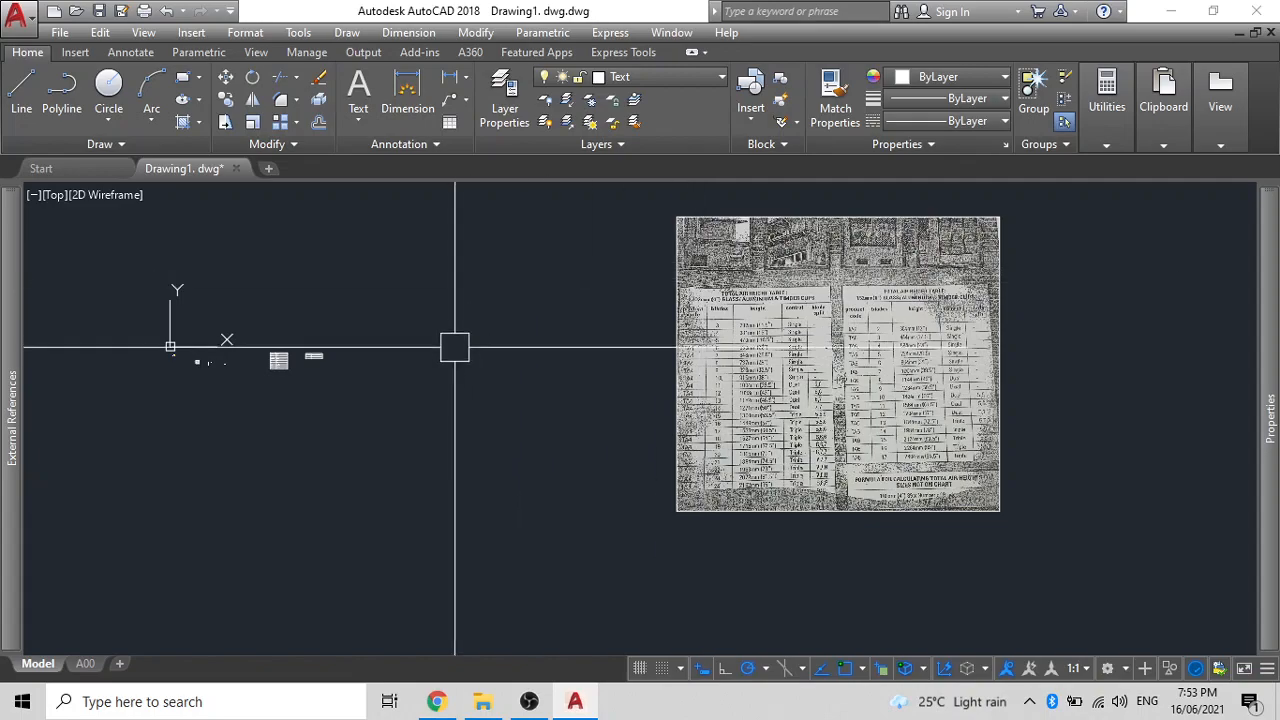
{"action": "scroll", "coordinate": [735, 346], "scroll_direction": "up", "scroll_amount": 2}
{"action": "scroll", "coordinate": [667, 337], "scroll_direction": "down", "scroll_amount": 2}
{"action": "middle_click_drag", "start_coordinate": [594, 369], "coordinate": [631, 376]}
{"action": "scroll", "coordinate": [513, 356], "scroll_direction": "up", "scroll_amount": 2}
{"action": "scroll", "coordinate": [480, 342], "scroll_direction": "down", "scroll_amount": 2}
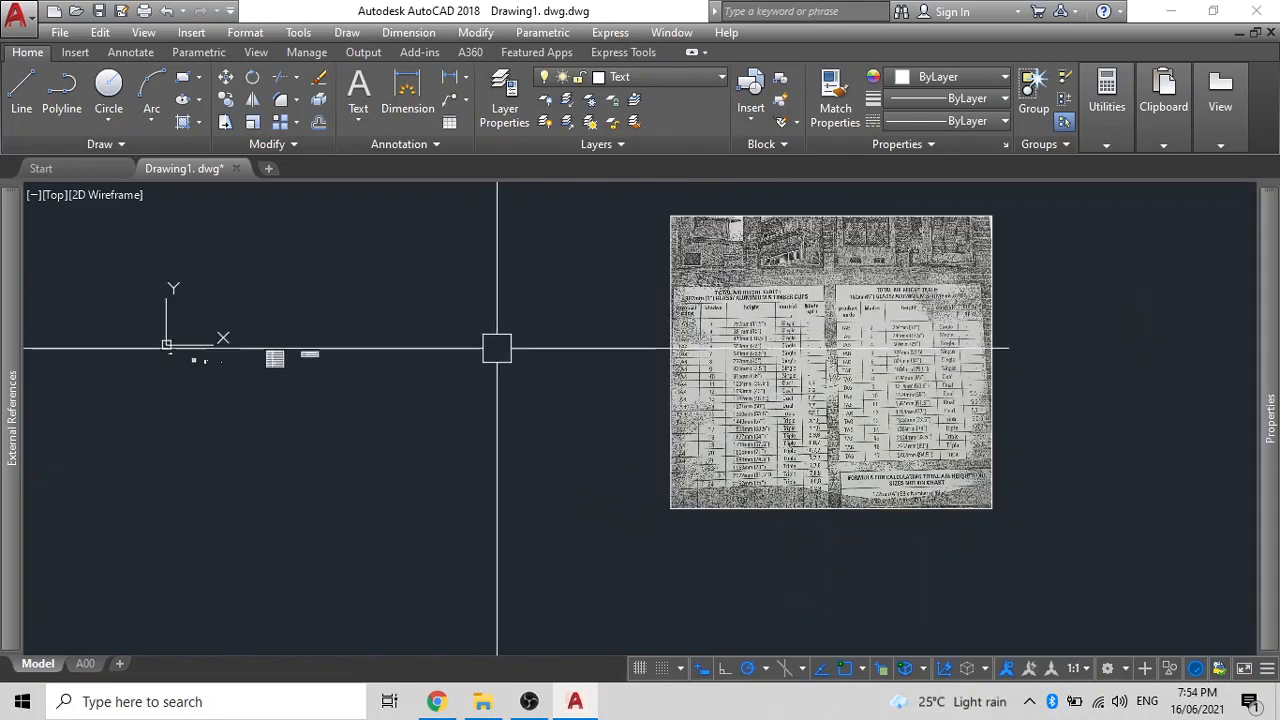
{"action": "scroll", "coordinate": [571, 320], "scroll_direction": "up", "scroll_amount": 2}
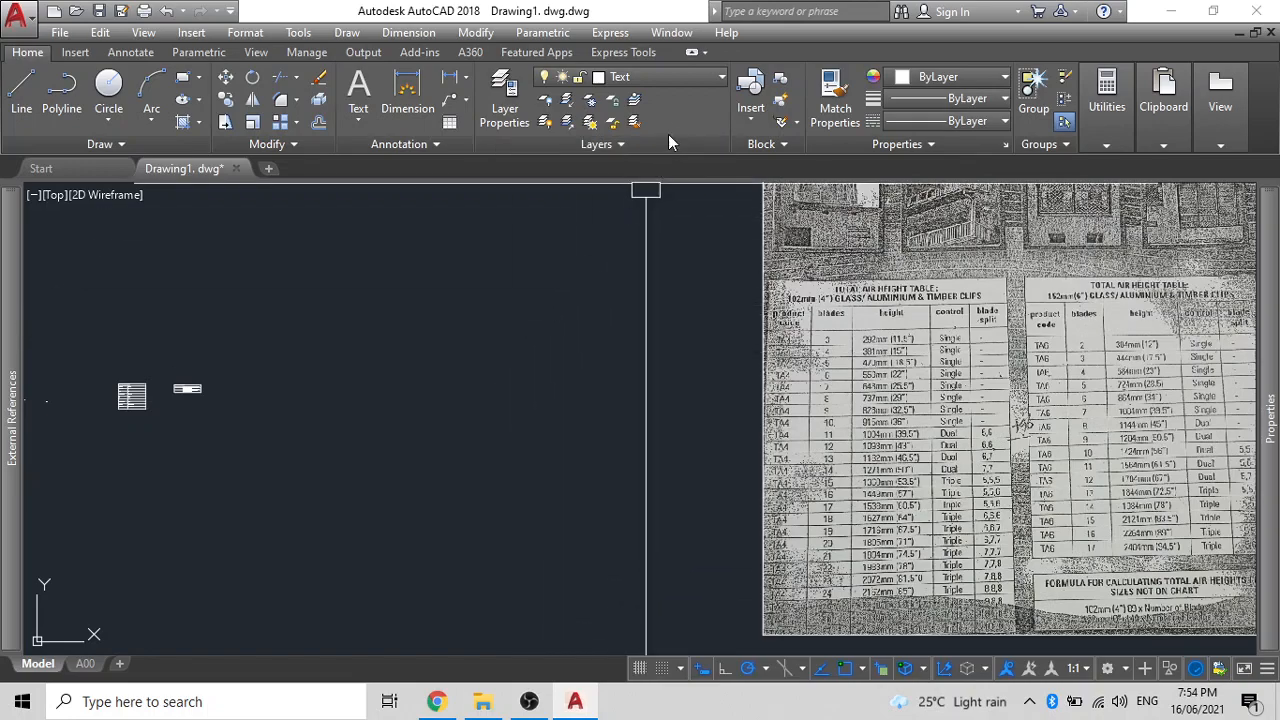
- Create a layer named window, keep its colour white, and make it current
{"action": "left_click", "coordinate": [513, 95]}
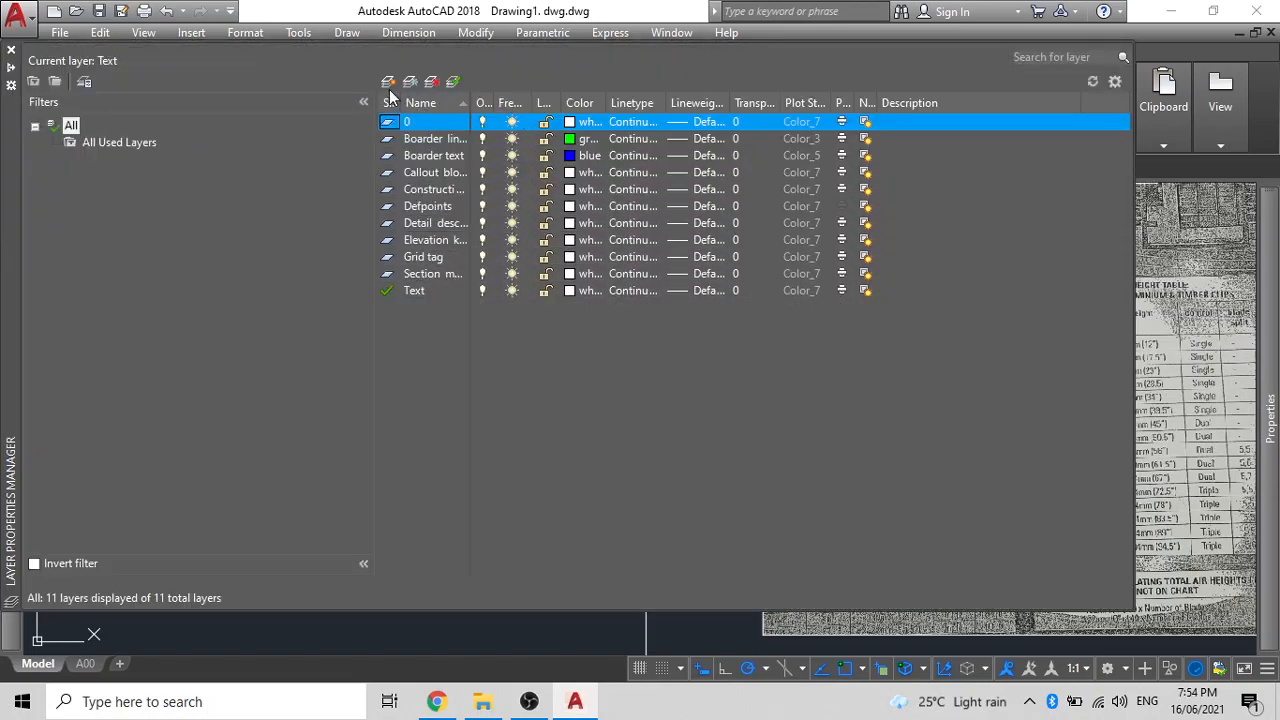
{"action": "left_click", "coordinate": [389, 82]}
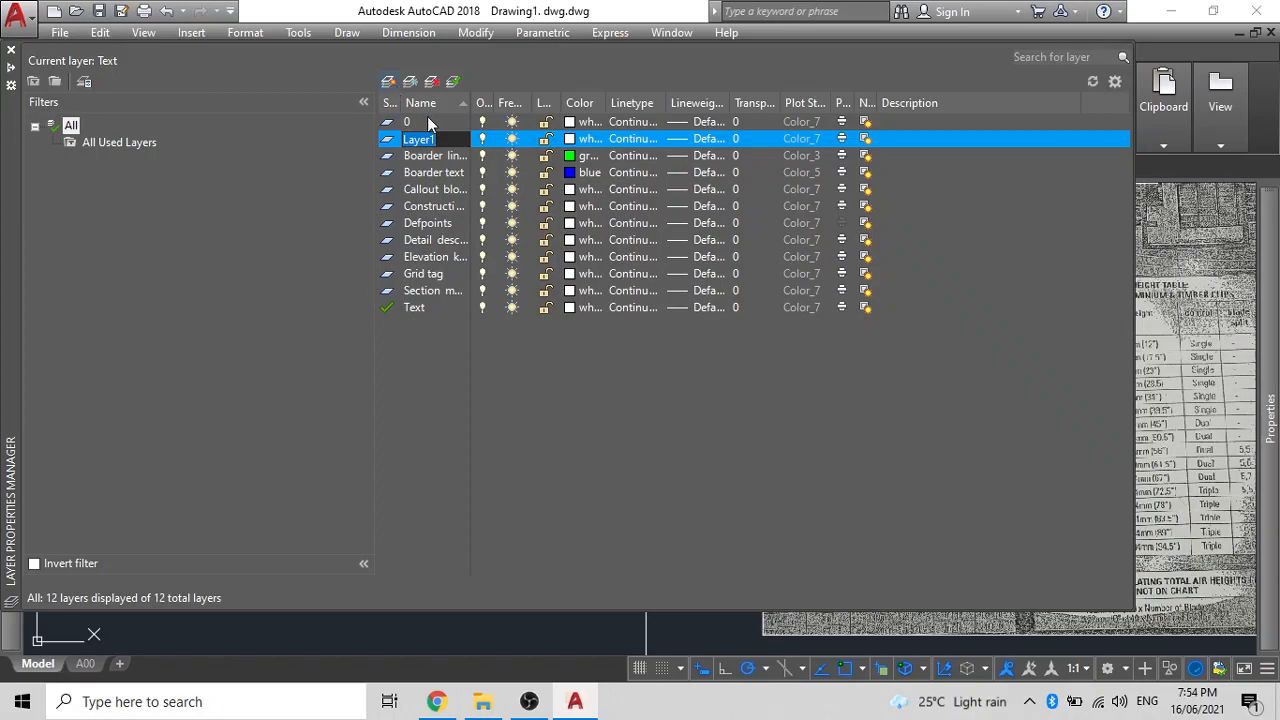
{"action": "key", "text": "BackSpace"}
{"action": "left_click", "coordinate": [573, 141]}
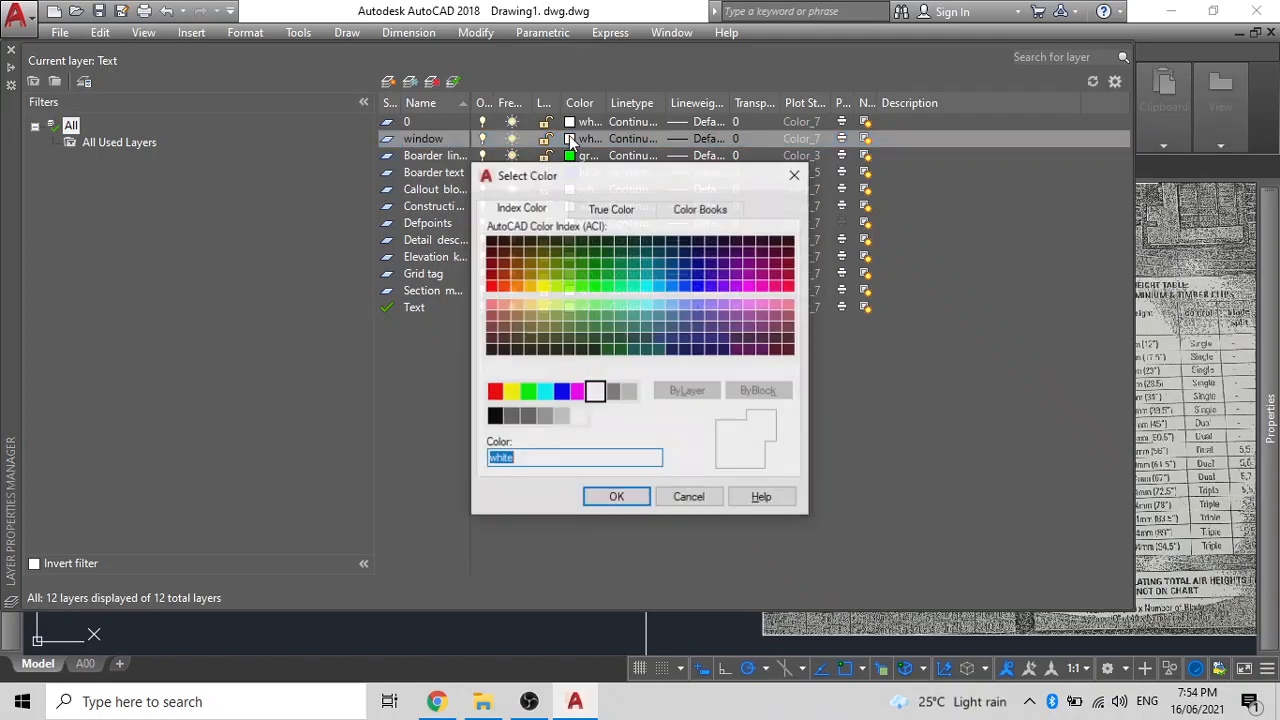
{"action": "left_click", "coordinate": [795, 175]}
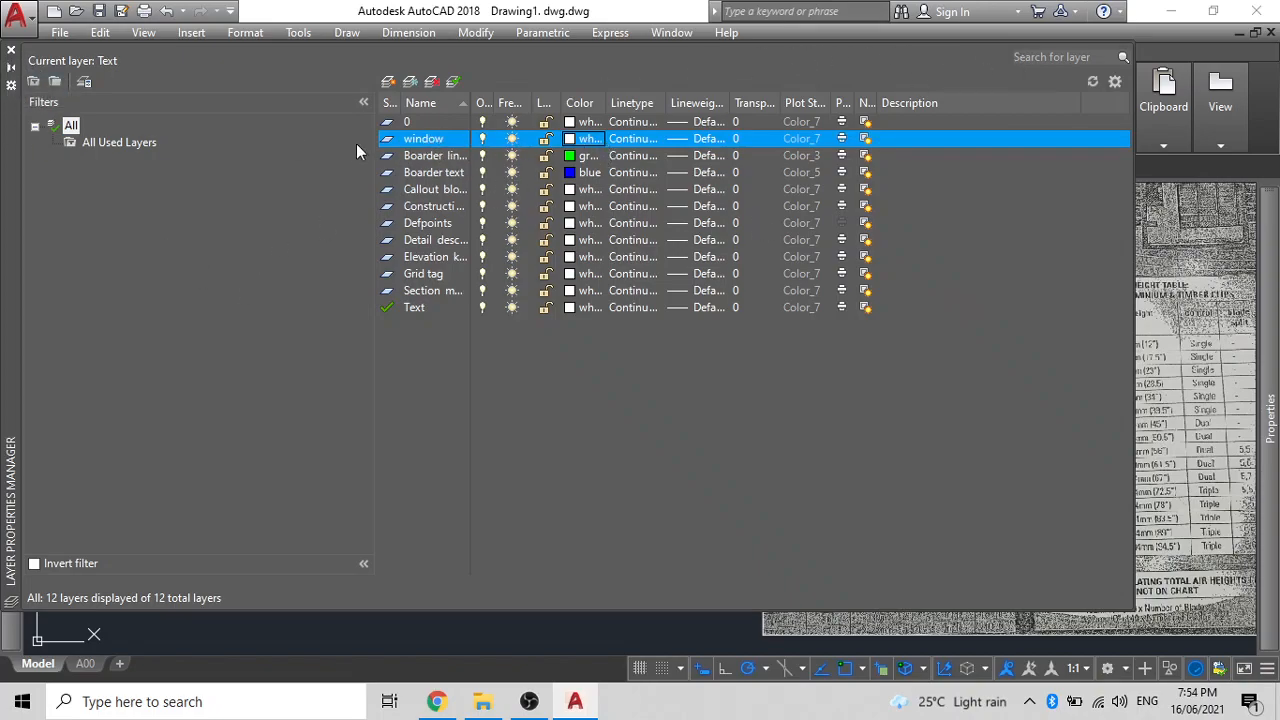
{"action": "double_click", "coordinate": [388, 138]}
{"action": "left_click", "coordinate": [11, 50]}
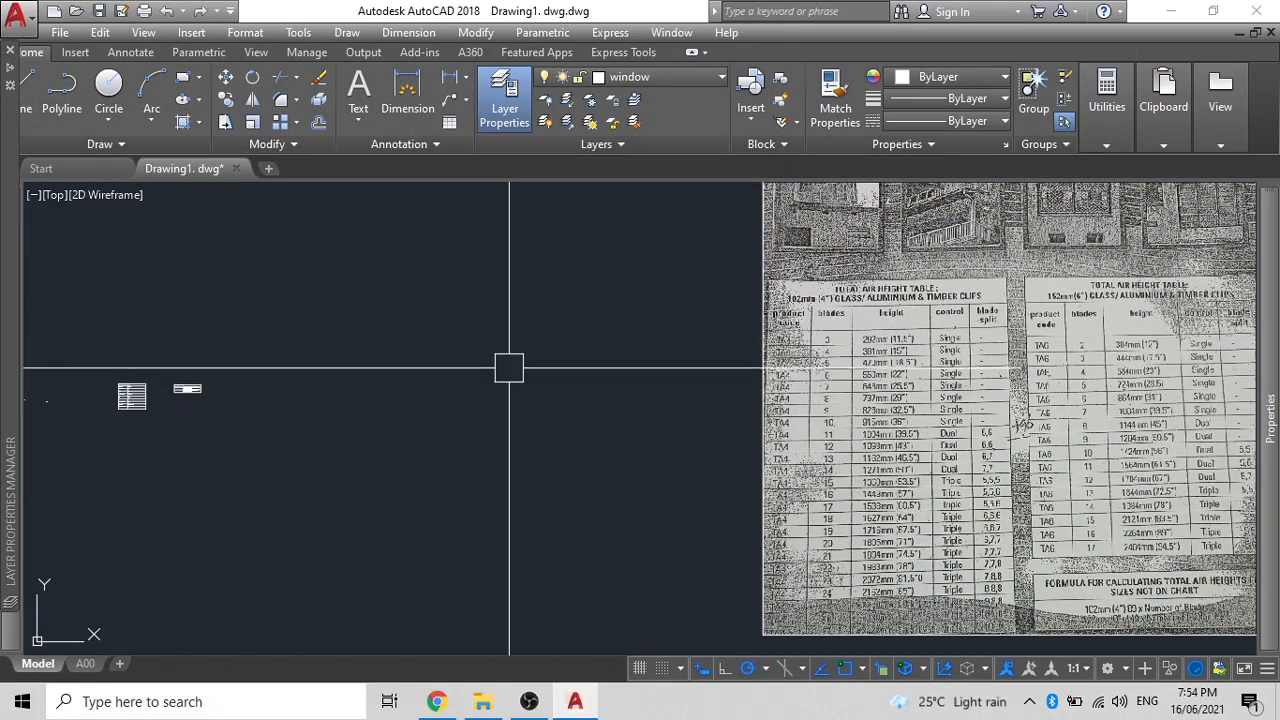
- Draw a 150 by 600 rectangle with the REC command
{"action": "type", "text": "rec"}
{"action": "key", "text": "Return"}
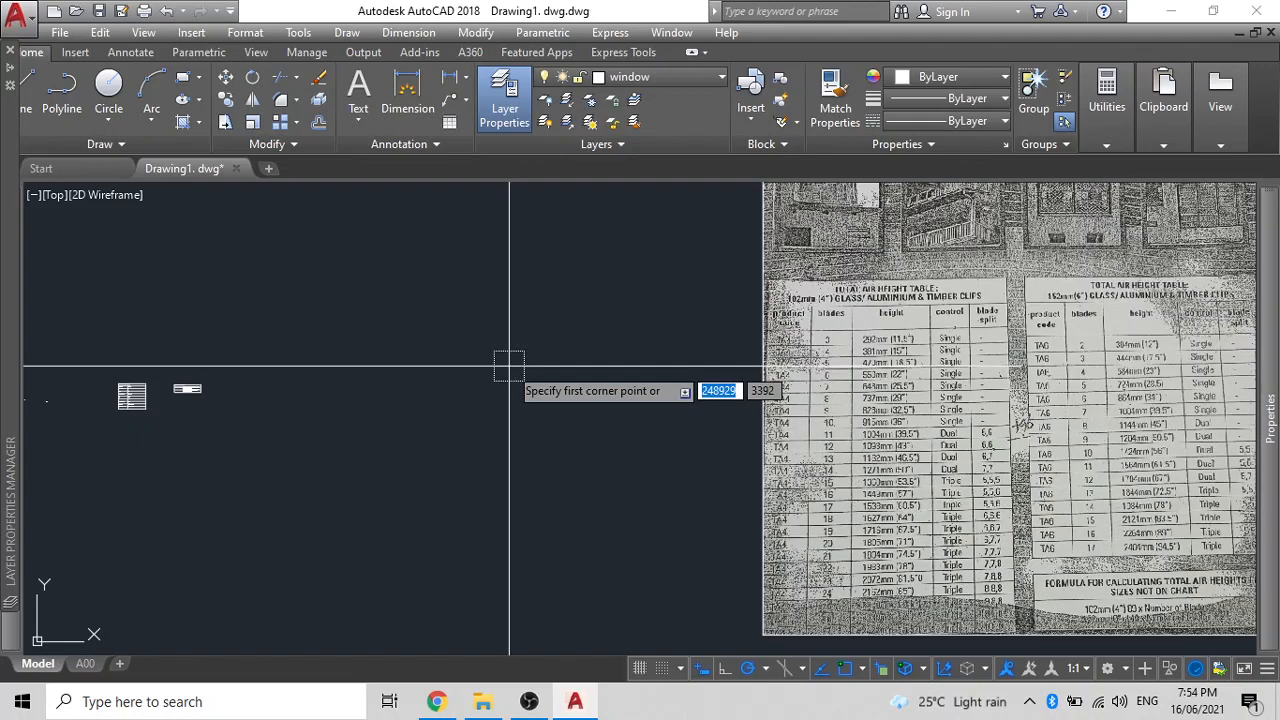
{"action": "left_click", "coordinate": [335, 310]}
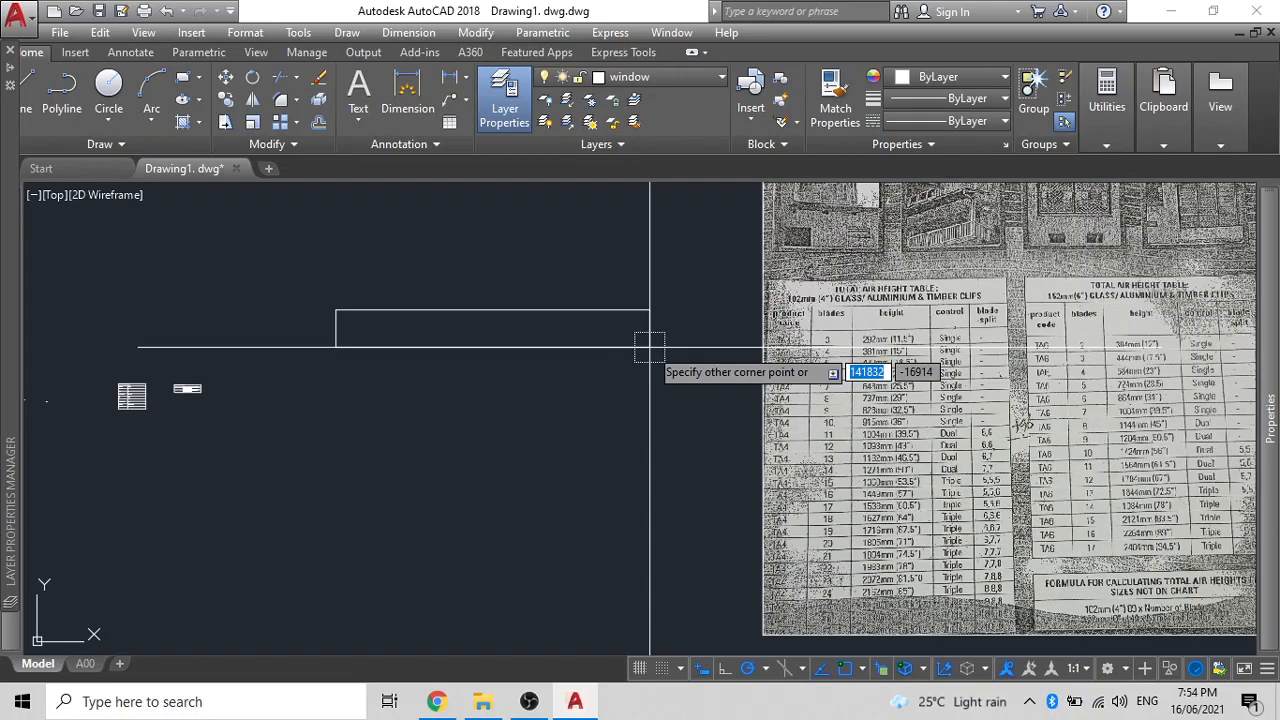
{"action": "type", "text": "150"}
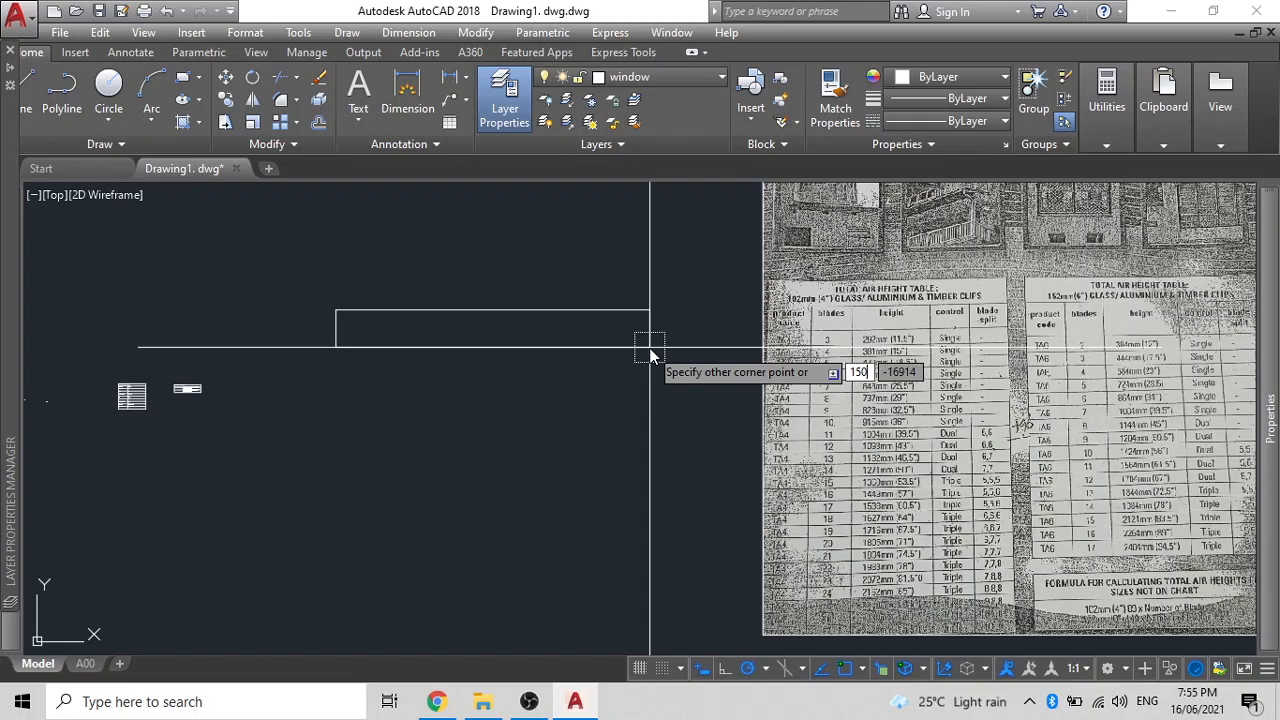
{"action": "key", "text": "Tab"}
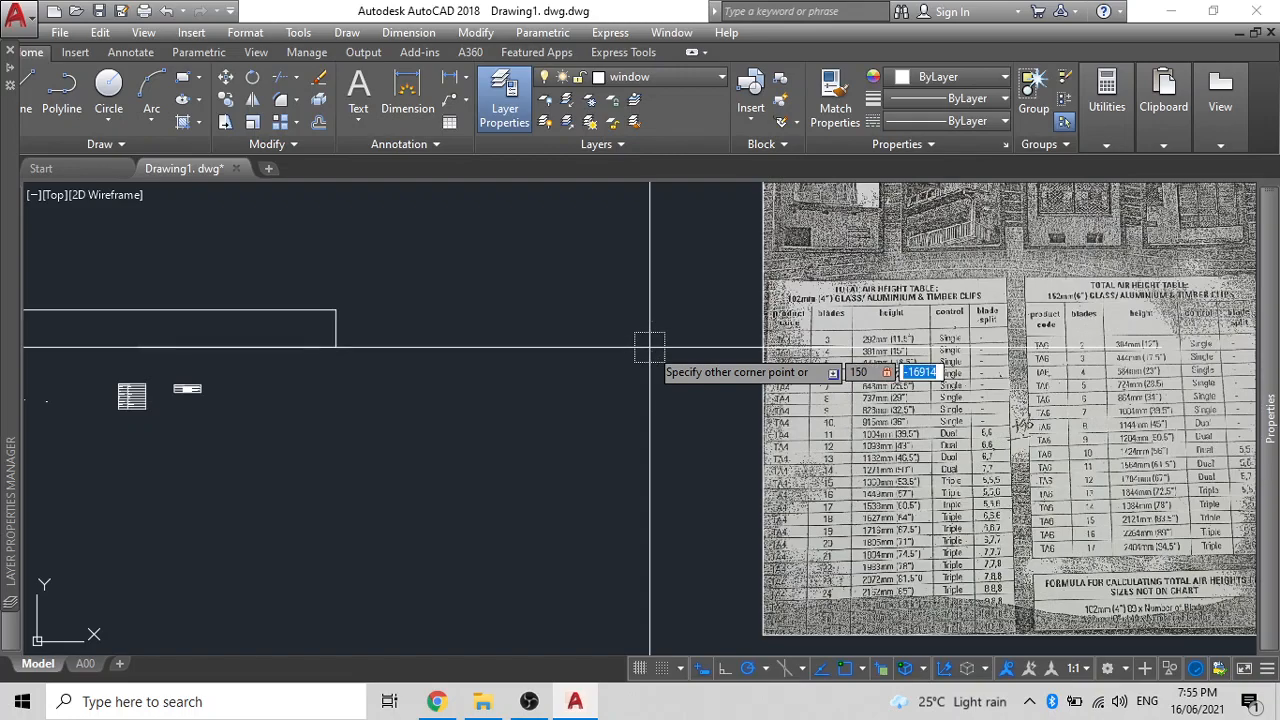
{"action": "type", "text": "600"}
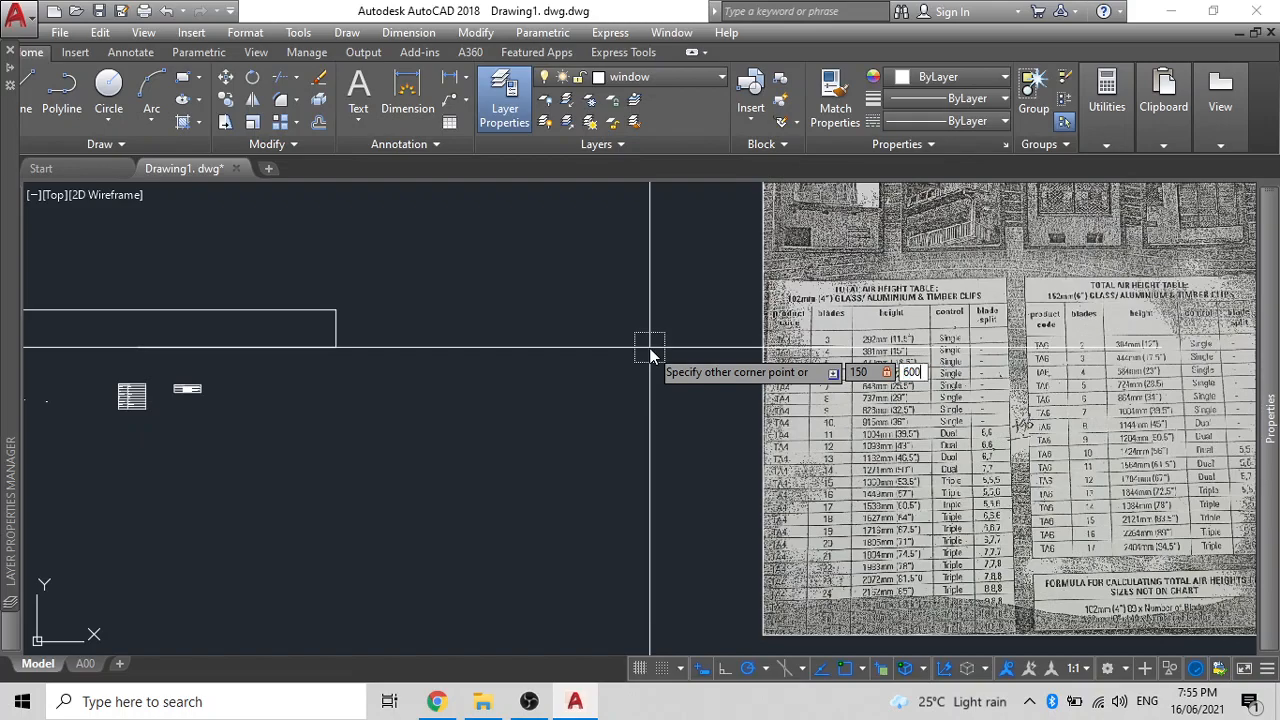
{"action": "type", "text": "mm"}
{"action": "key", "text": "BackSpace"}
{"action": "key", "text": "BackSpace"}
{"action": "key", "text": "Return"}
- Measure the rectangle's left edge with DIST to check its length
{"action": "scroll", "coordinate": [437, 365], "scroll_direction": "up", "scroll_amount": 5}
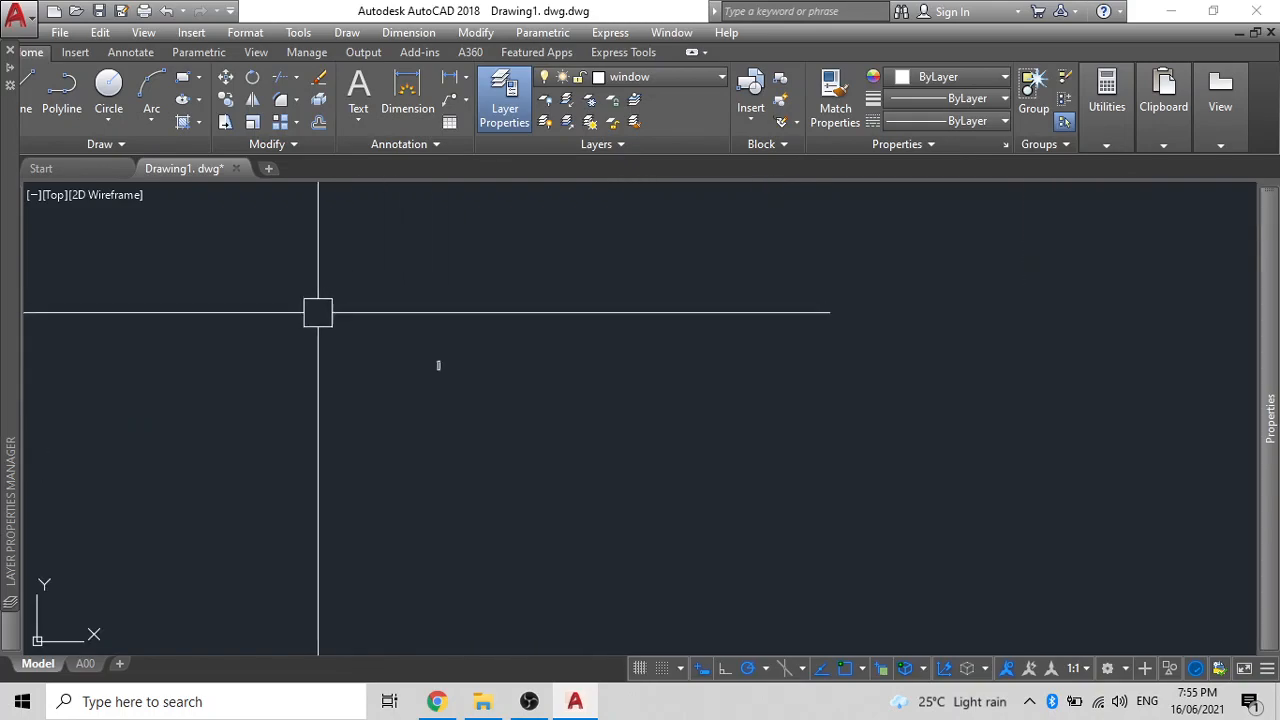
{"action": "type", "text": "di"}
{"action": "key", "text": "Return"}
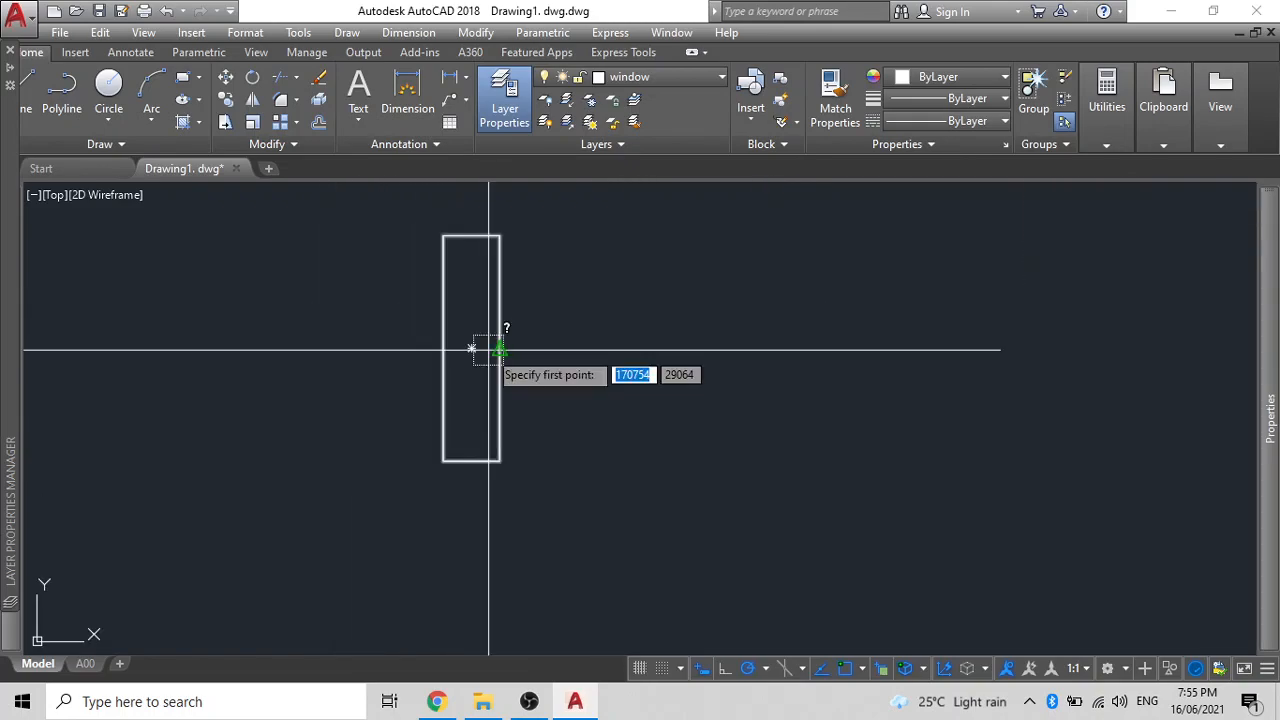
{"action": "left_click", "coordinate": [444, 235]}
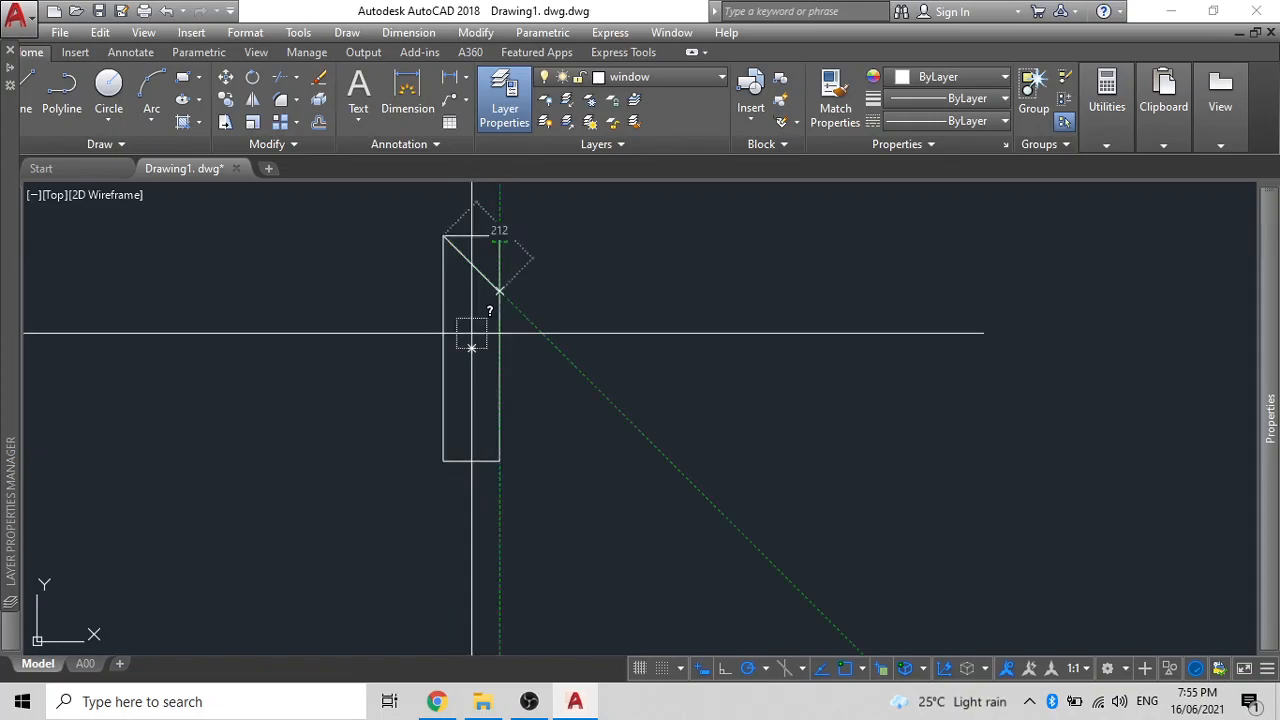
{"action": "left_click", "coordinate": [444, 462]}
- Rotate the rectangle about its bottom corner so it lies horizontally
{"action": "left_click", "coordinate": [458, 449]}
{"action": "left_click", "coordinate": [400, 472]}
{"action": "type", "text": "ro"}
{"action": "key", "text": "Return"}
{"action": "left_click", "coordinate": [500, 462]}
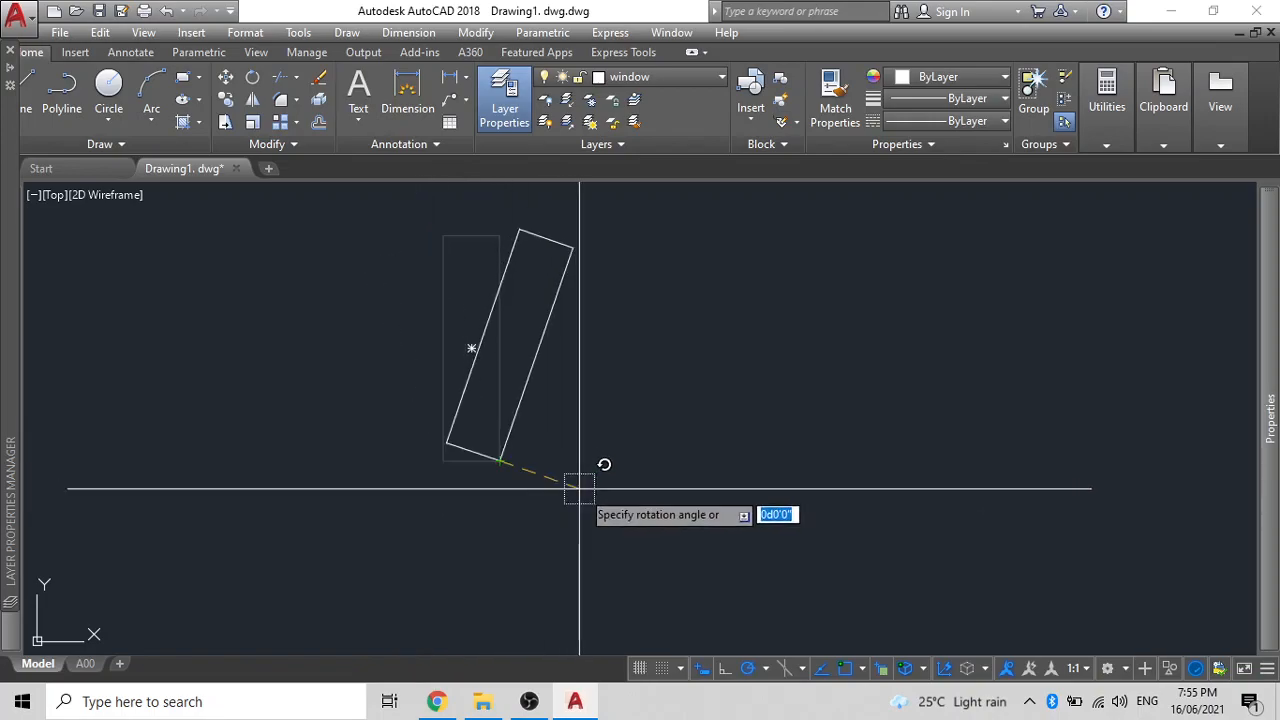
{"action": "left_click", "coordinate": [509, 537]}
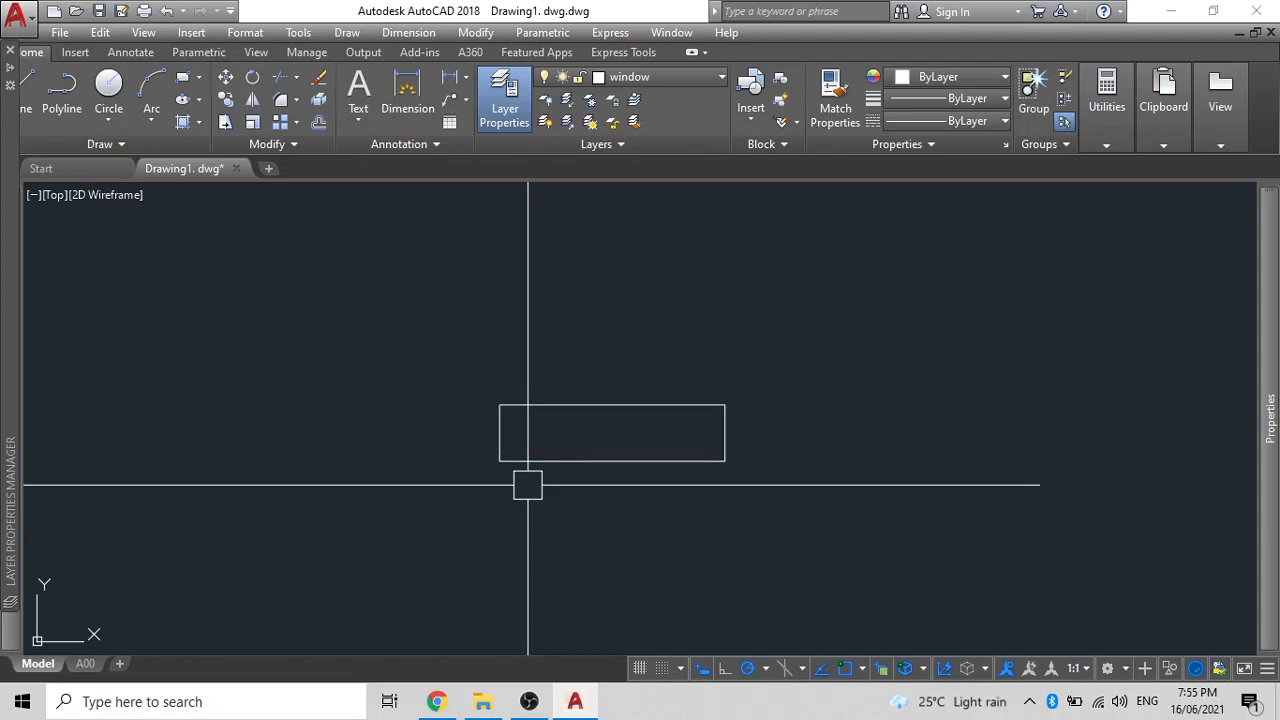
- Draw a horizontal construction line through the window rectangle's corner
{"action": "type", "text": "xl"}
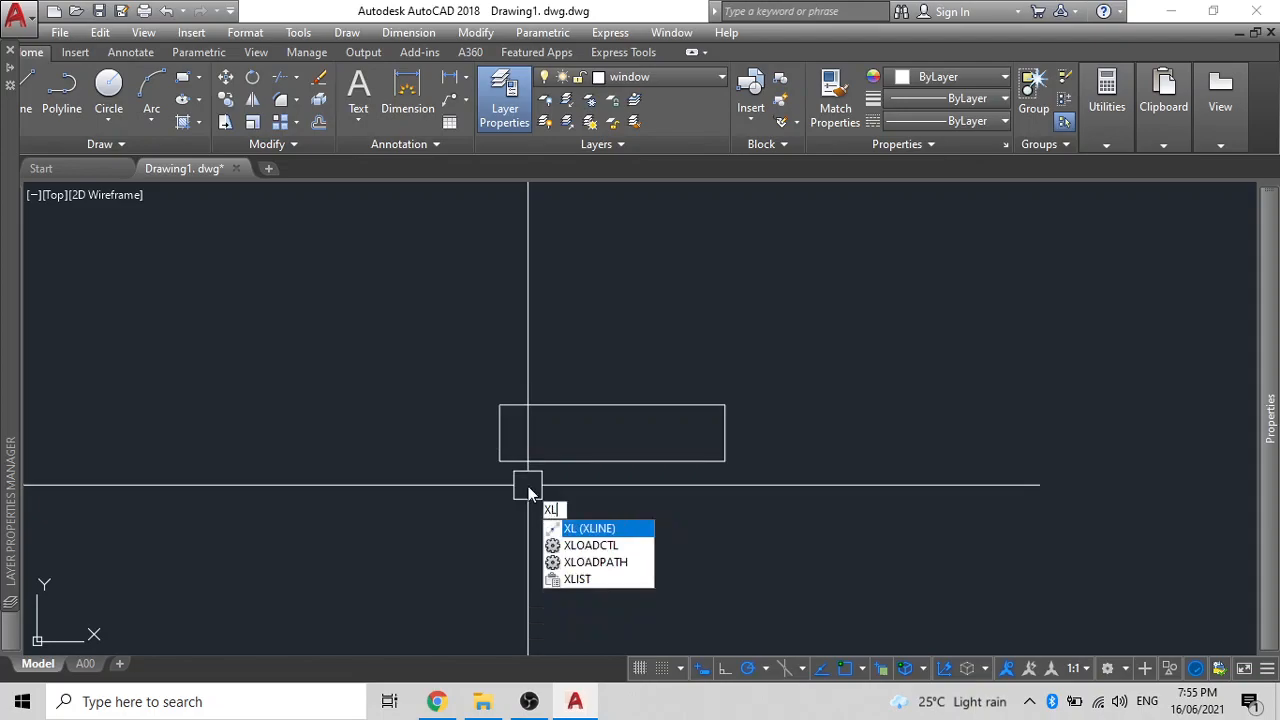
{"action": "key", "text": "Return"}
{"action": "left_click", "coordinate": [500, 460]}
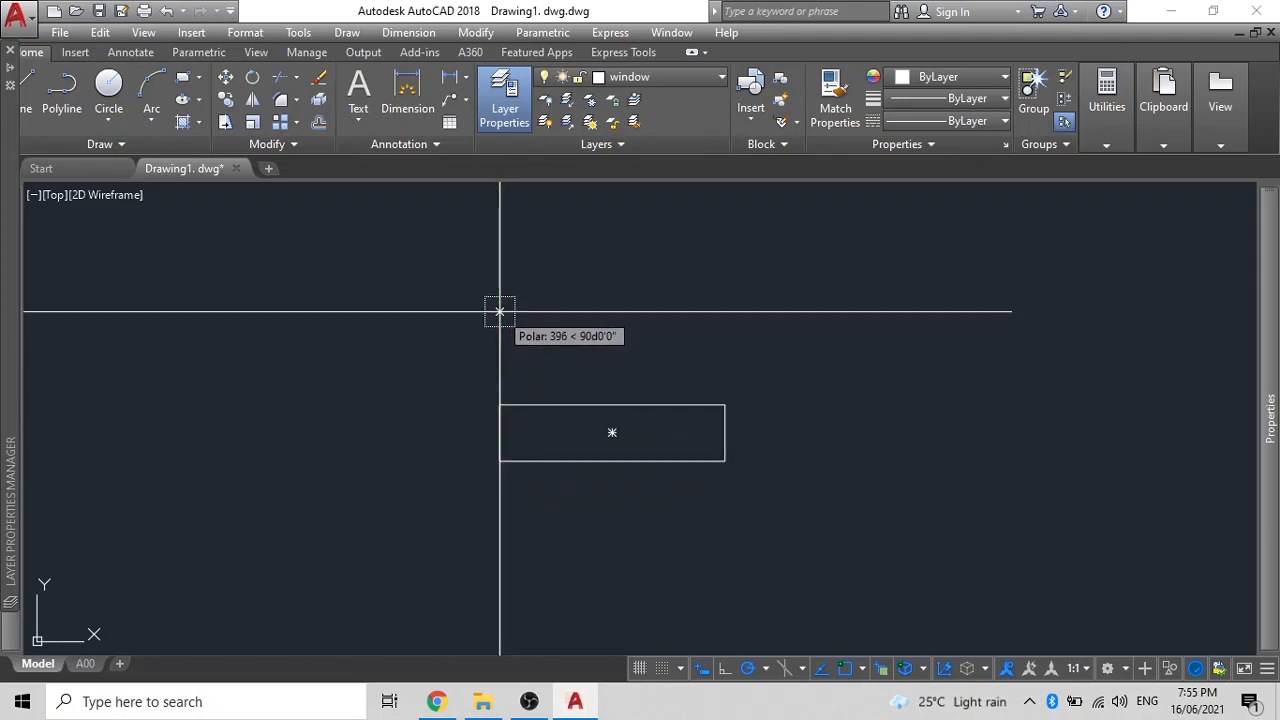
{"action": "left_click", "coordinate": [856, 461]}
{"action": "key", "text": "Return"}
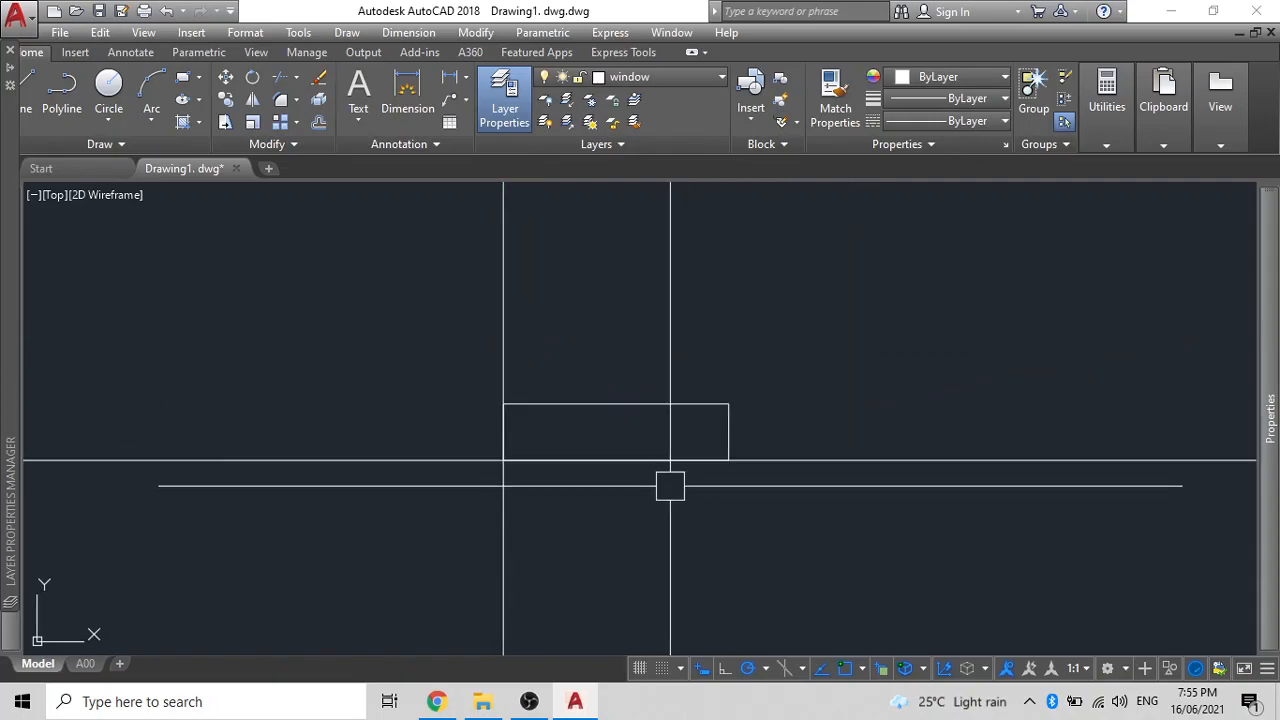
{"action": "scroll", "coordinate": [593, 442], "scroll_direction": "up", "scroll_amount": 2}
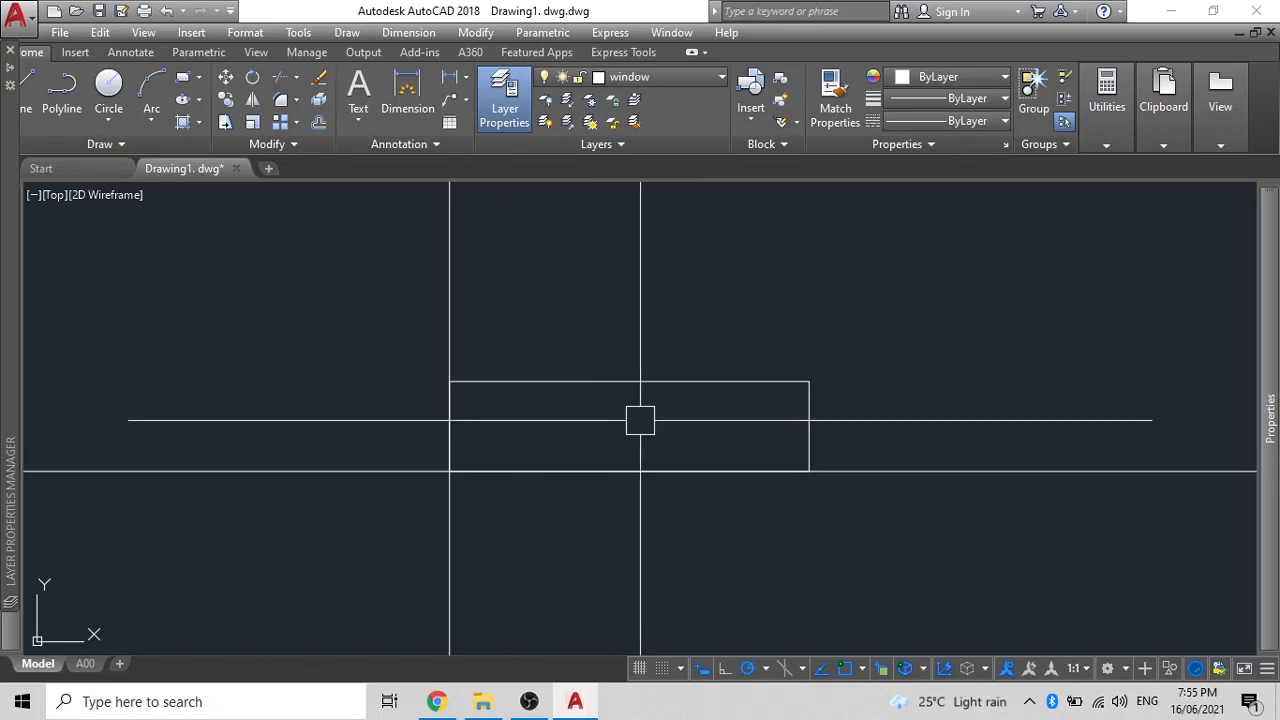
{"action": "scroll", "coordinate": [635, 421], "scroll_direction": "down", "scroll_amount": 4}
{"action": "middle_click_drag", "start_coordinate": [631, 421], "coordinate": [537, 430]}
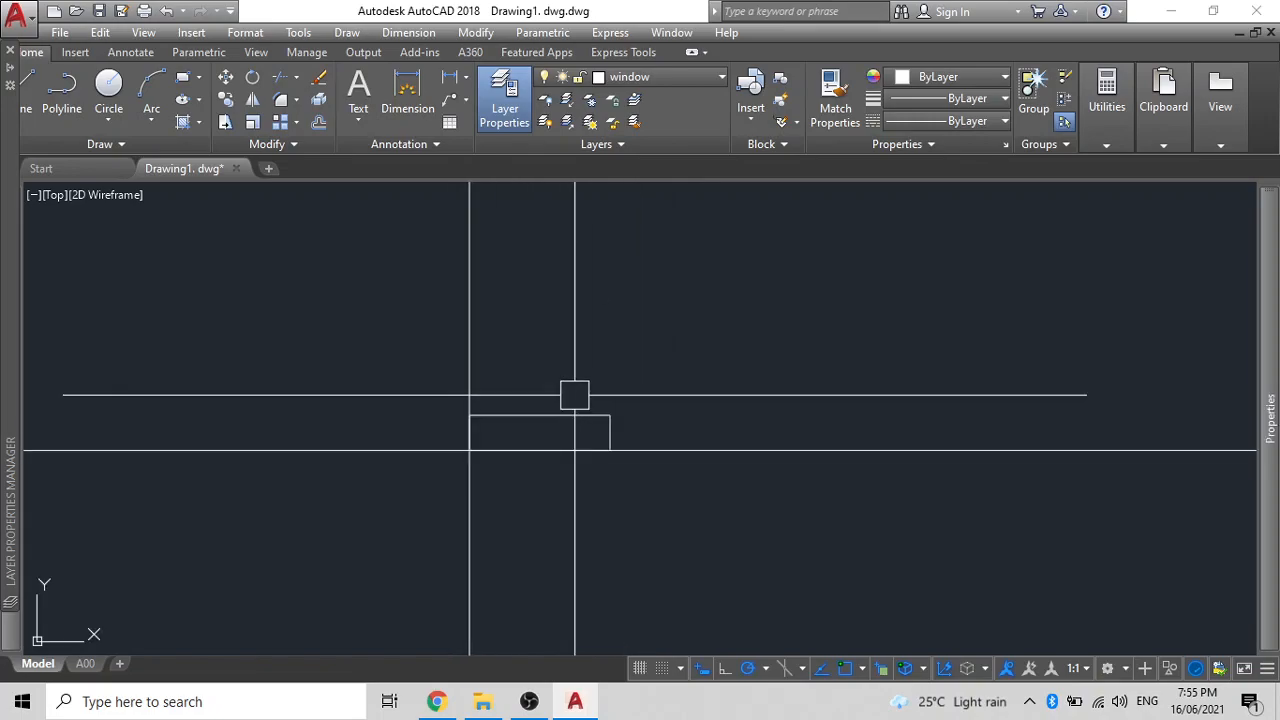
- Draw a 145 by 45 rectangle beside the window outline
{"action": "type", "text": "rec"}
{"action": "key", "text": "Return"}
{"action": "left_click", "coordinate": [575, 291]}
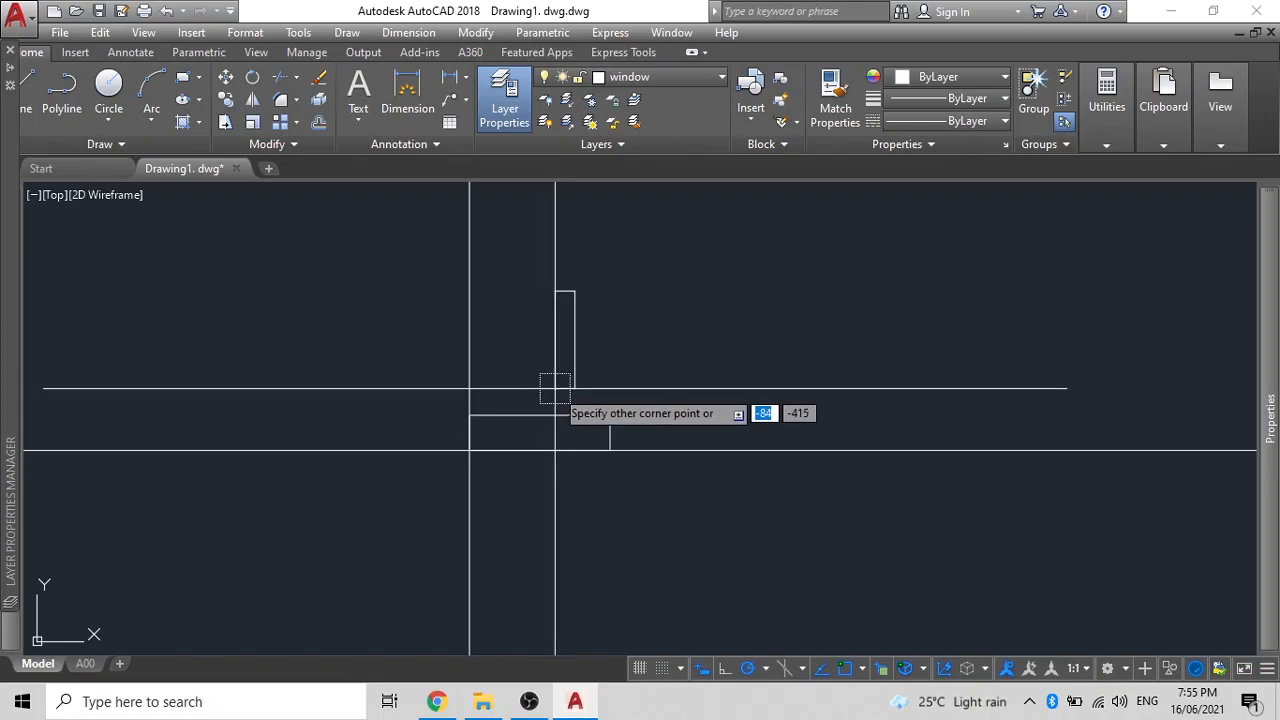
{"action": "type", "text": "145"}
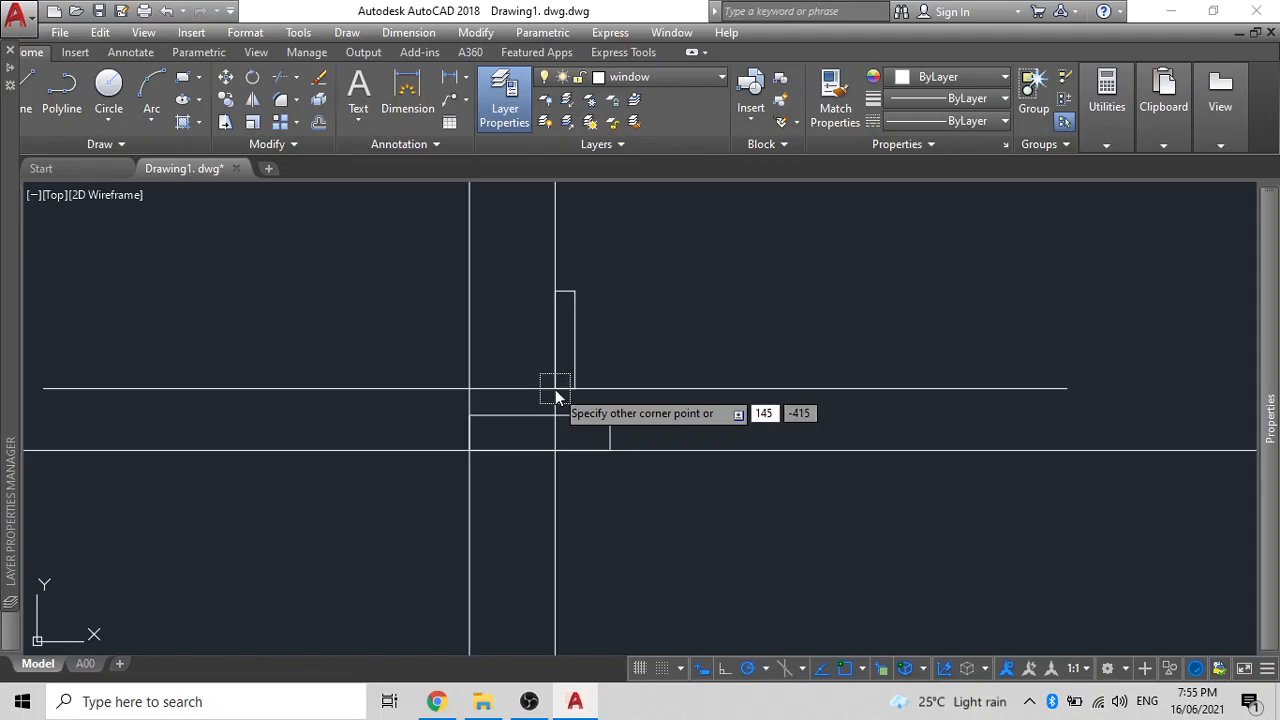
{"action": "key", "text": "Tab"}
{"action": "type", "text": "45"}
{"action": "key", "text": "Return"}
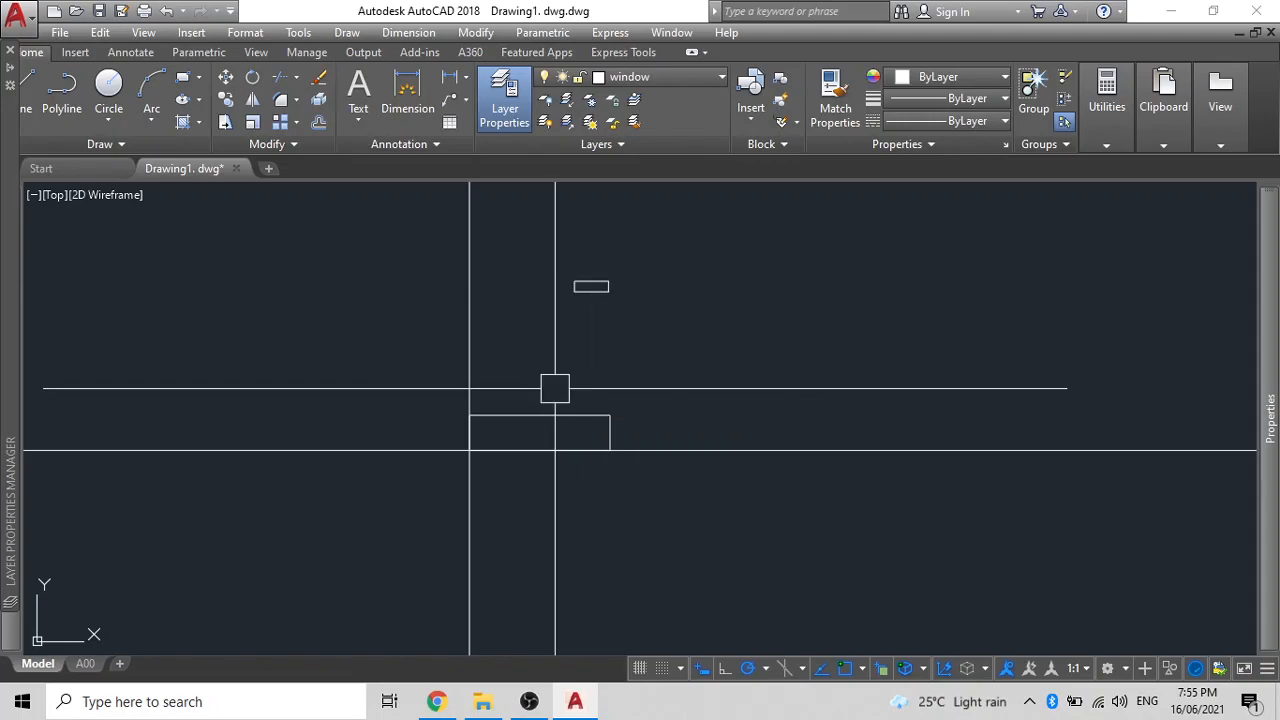
- Turn the small 145 by 45 rectangle upright about its base point
{"action": "left_click", "coordinate": [592, 291]}
{"action": "type", "text": "m"}
{"action": "key", "text": "Return"}
{"action": "left_click", "coordinate": [608, 291]}
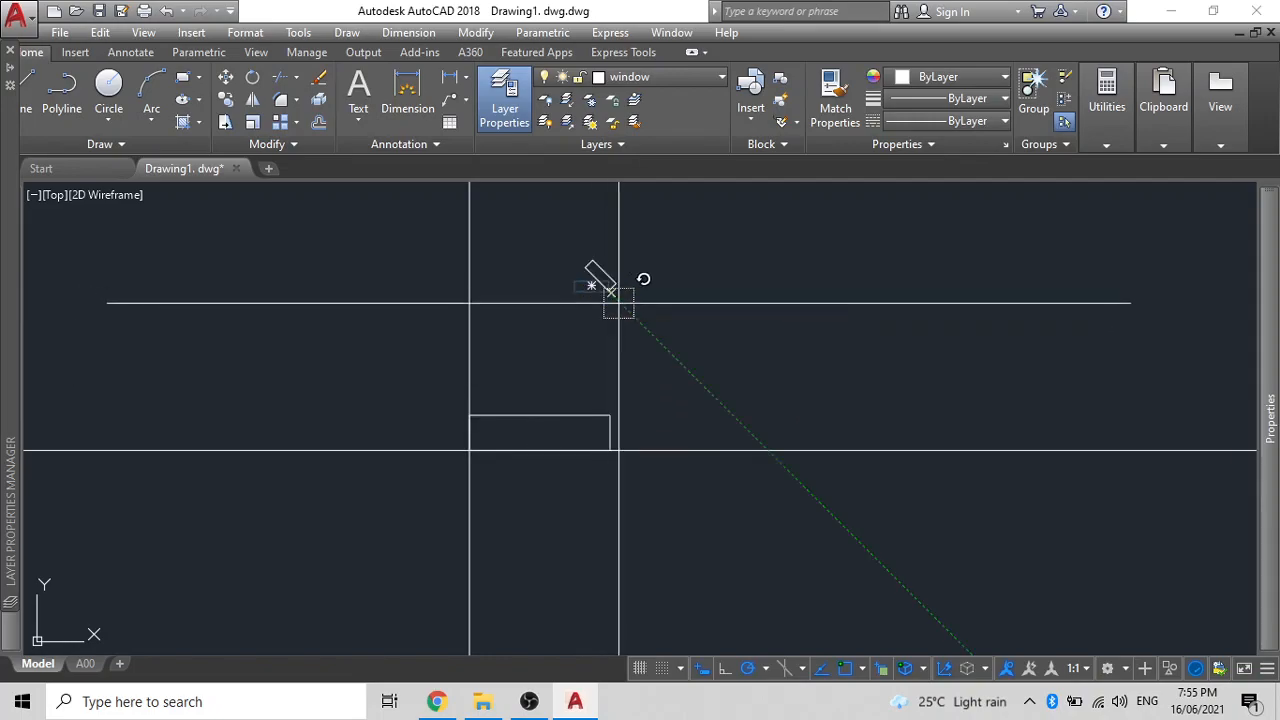
{"action": "left_click", "coordinate": [612, 340]}
- Move the upright rectangle to the window rectangle's lower-left inner edge
{"action": "left_click", "coordinate": [611, 288]}
{"action": "type", "text": "m"}
{"action": "key", "text": "Return"}
{"action": "left_click", "coordinate": [608, 274]}
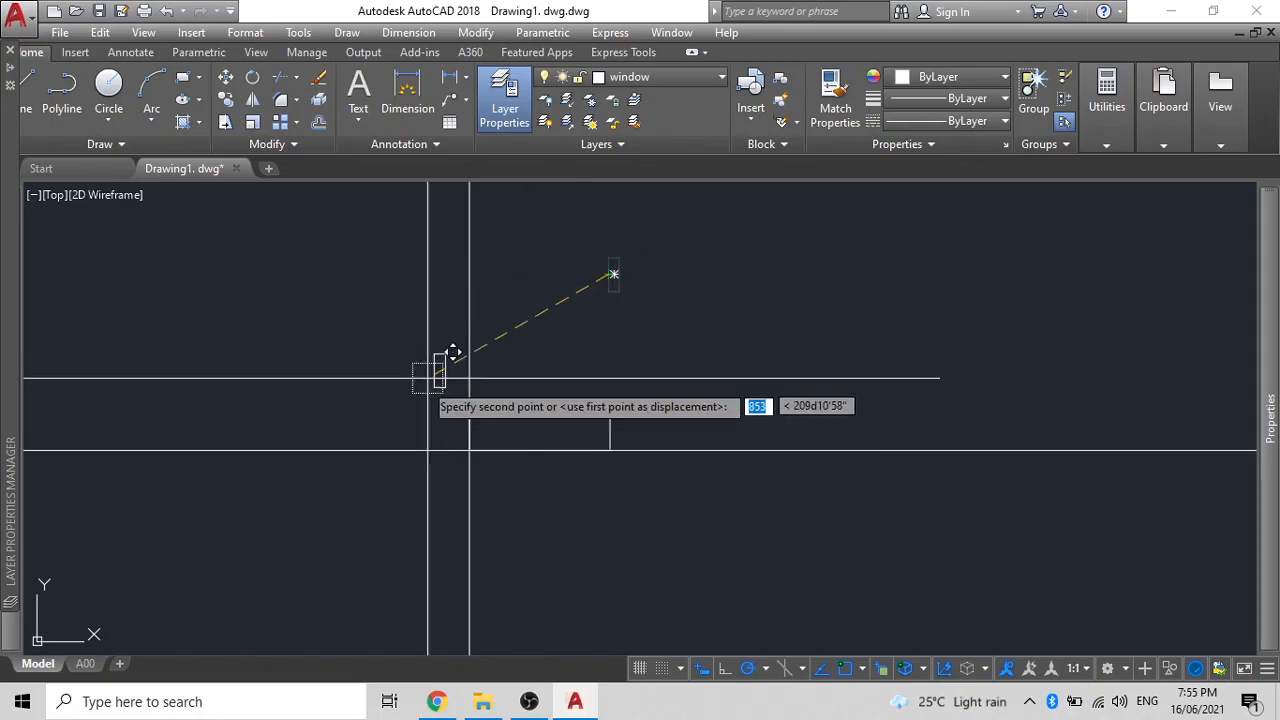
{"action": "scroll", "coordinate": [394, 448], "scroll_direction": "up", "scroll_amount": 3}
{"action": "left_click", "coordinate": [609, 381]}
{"action": "middle_click_drag", "start_coordinate": [565, 429], "coordinate": [460, 420]}
{"action": "scroll", "coordinate": [524, 383], "scroll_direction": "up", "scroll_amount": 2}
- Mirror the left jamb about a vertical axis through the frame midpoint, keeping the original
{"action": "left_click", "coordinate": [634, 351]}
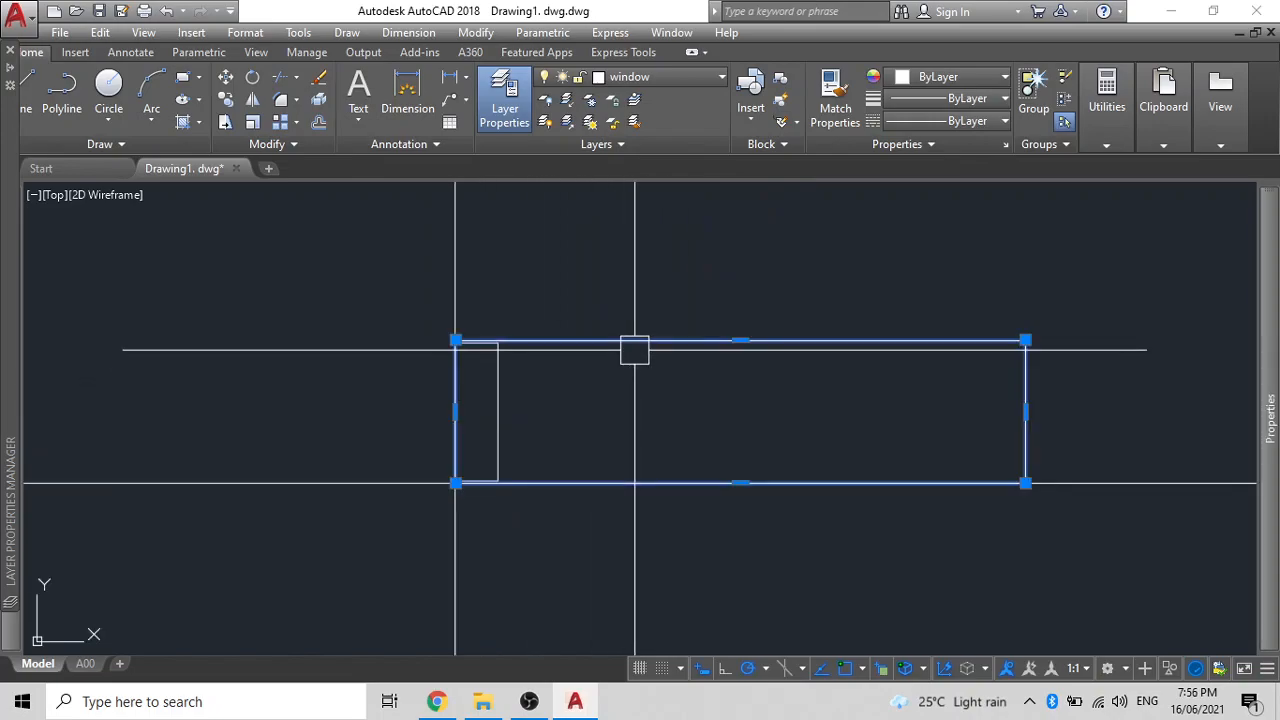
{"action": "key", "text": "Escape"}
{"action": "left_click", "coordinate": [499, 398]}
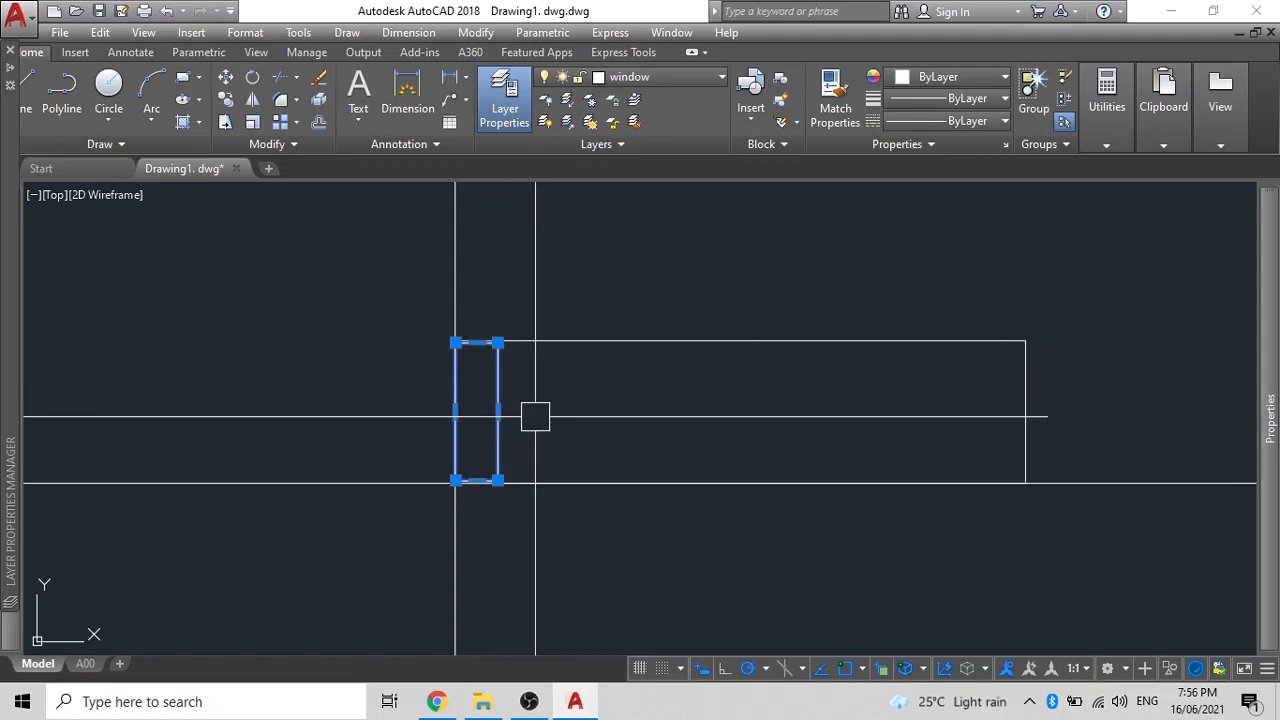
{"action": "scroll", "coordinate": [566, 429], "scroll_direction": "down", "scroll_amount": 2}
{"action": "middle_click_drag", "start_coordinate": [566, 429], "coordinate": [509, 408]}
{"action": "mouse_move", "coordinate": [471, 393]}
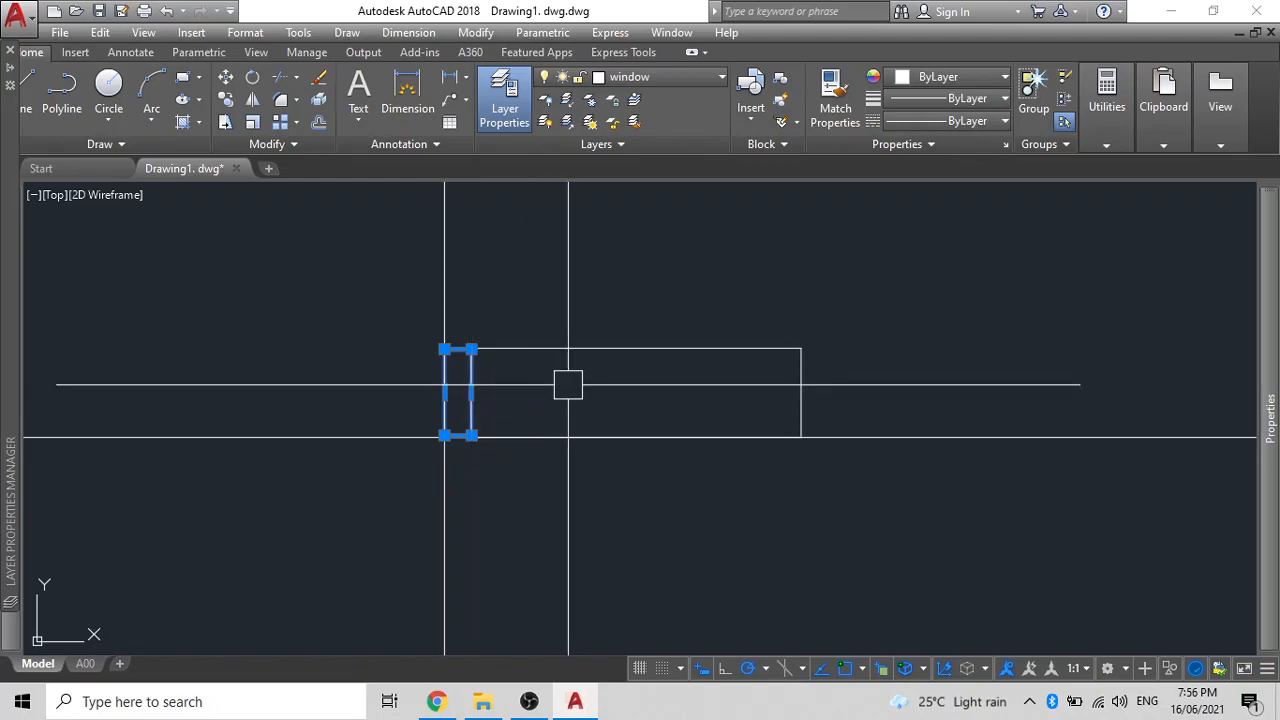
{"action": "type", "text": "i"}
{"action": "key", "text": "Return"}
{"action": "left_click", "coordinate": [623, 350]}
{"action": "left_click", "coordinate": [619, 283]}
{"action": "key", "text": "Return"}
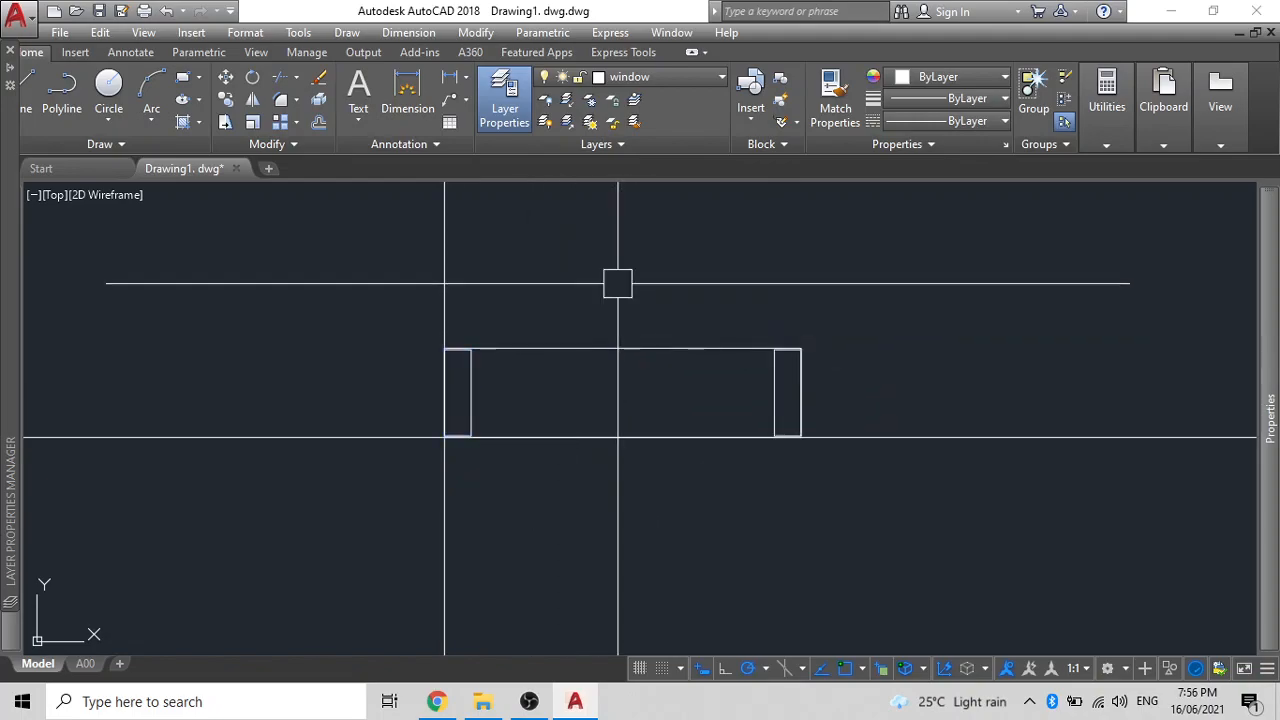
- Move the horizontal construction line up to the window frame's middle
{"action": "left_click", "coordinate": [772, 403]}
{"action": "left_click", "coordinate": [471, 393]}
{"action": "middle_click_drag", "start_coordinate": [634, 408], "coordinate": [590, 386]}
{"action": "left_click", "coordinate": [565, 419]}
{"action": "type", "text": "m"}
{"action": "key", "text": "Return"}
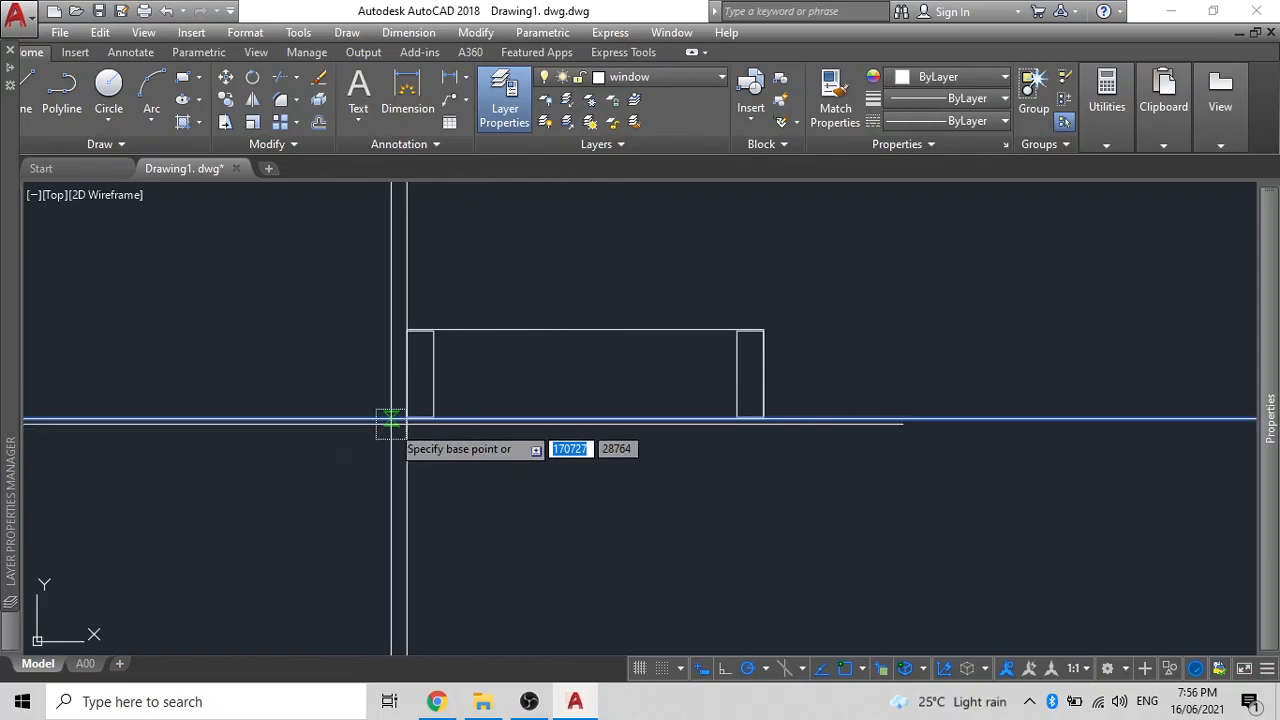
{"action": "left_click", "coordinate": [410, 414]}
{"action": "left_click", "coordinate": [430, 376]}
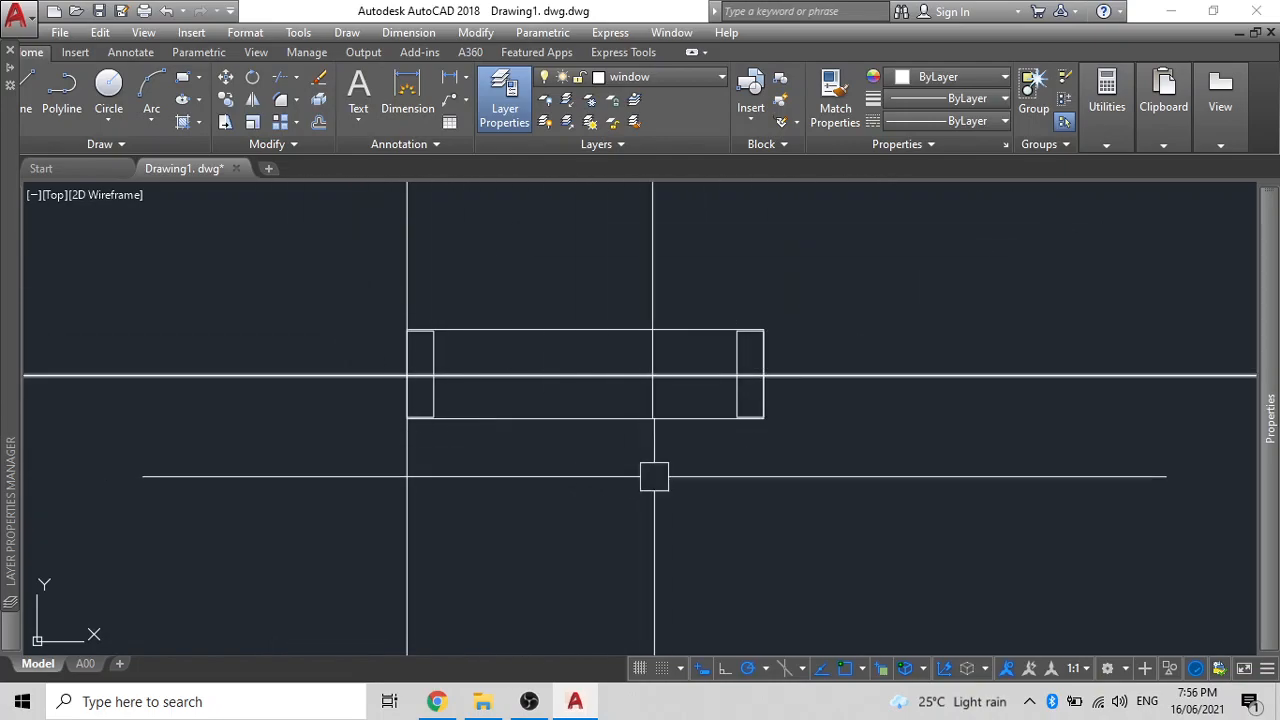
- Offset the horizontal line by 3 to create a second line below it
{"action": "key", "text": "Return"}
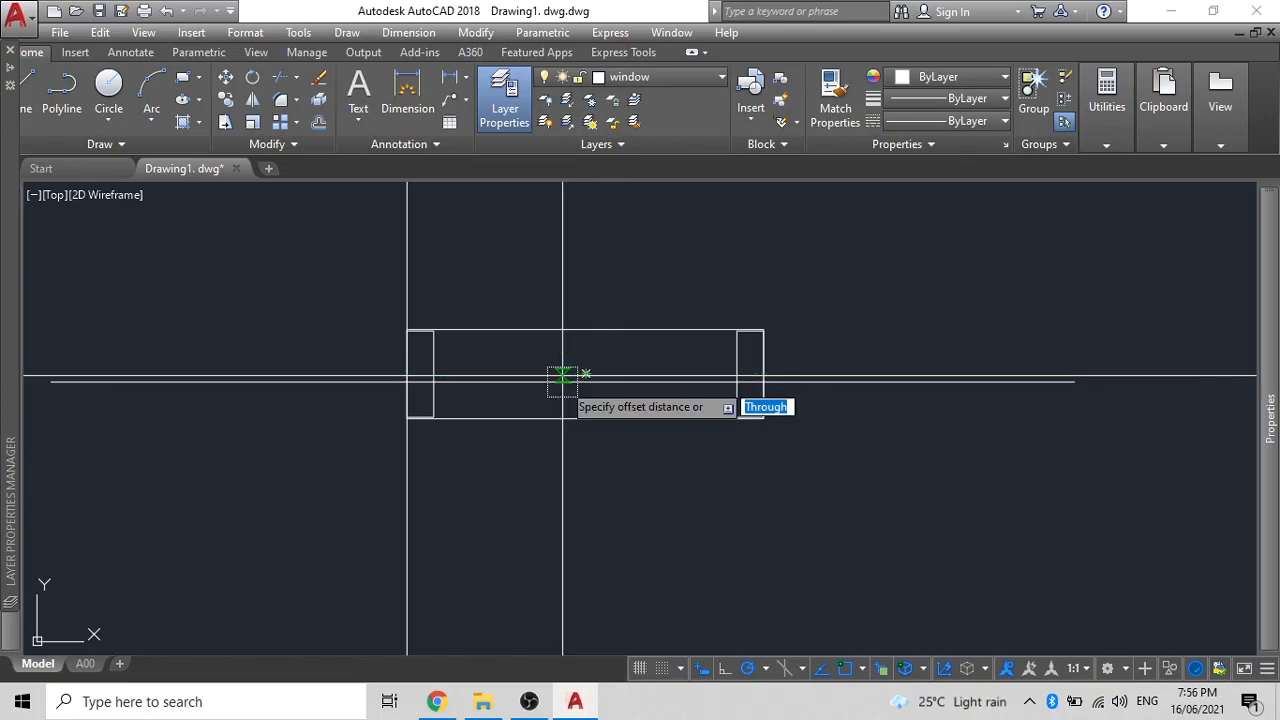
{"action": "type", "text": "3"}
{"action": "key", "text": "Return"}
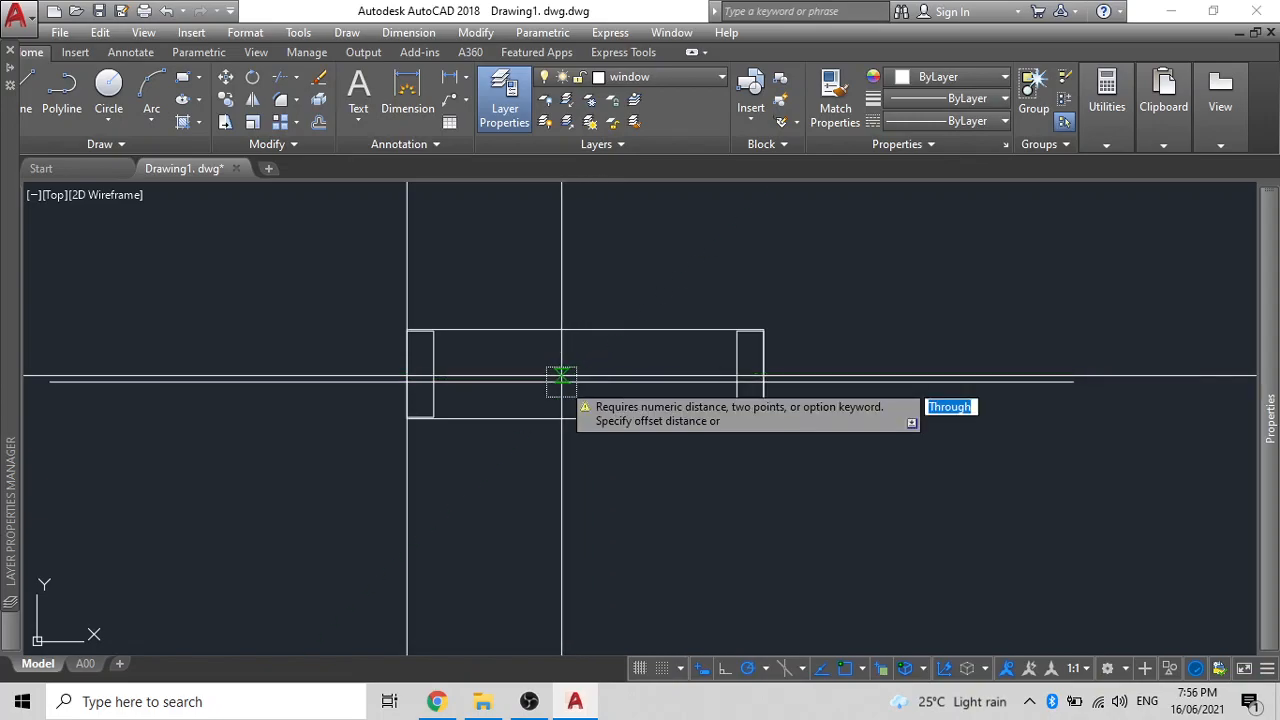
{"action": "scroll", "coordinate": [562, 378], "scroll_direction": "up", "scroll_amount": 5}
{"action": "type", "text": "3"}
{"action": "key", "text": "Return"}
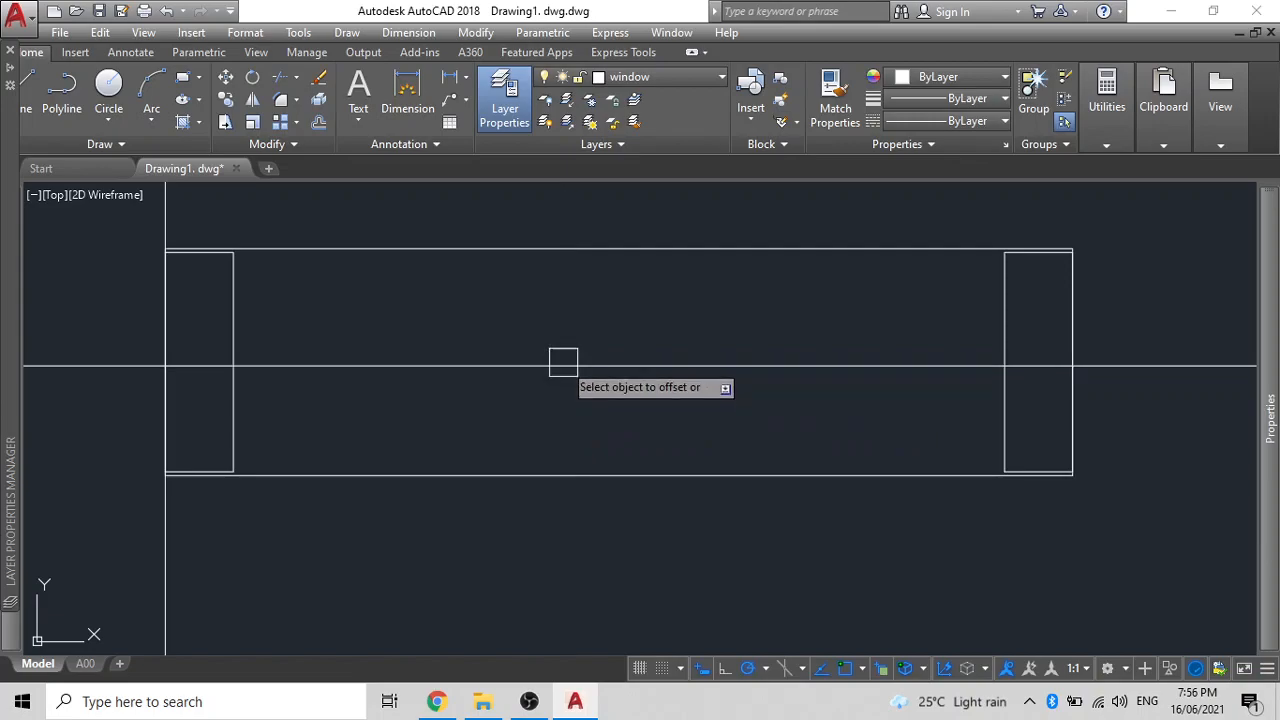
{"action": "left_click", "coordinate": [566, 362]}
{"action": "left_click", "coordinate": [566, 406]}
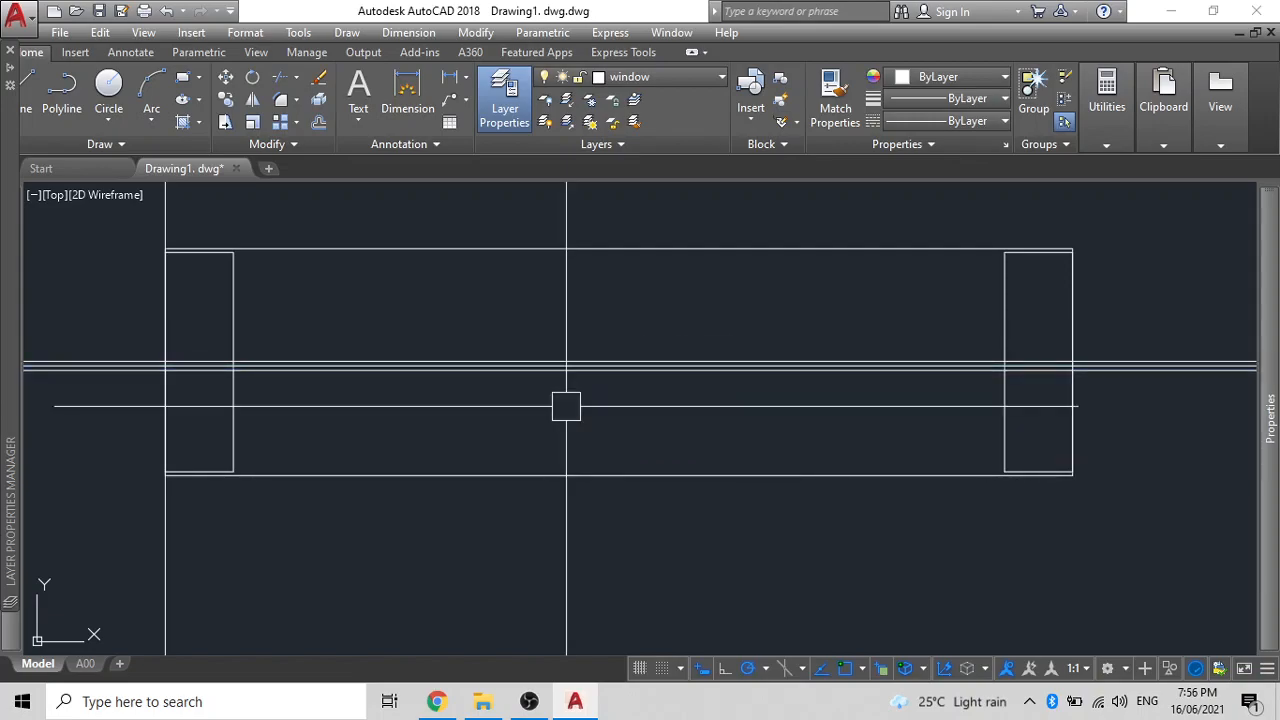
- Draw a thin rectangle along the lines, then delete it as misdrawn
{"action": "key", "text": "Return"}
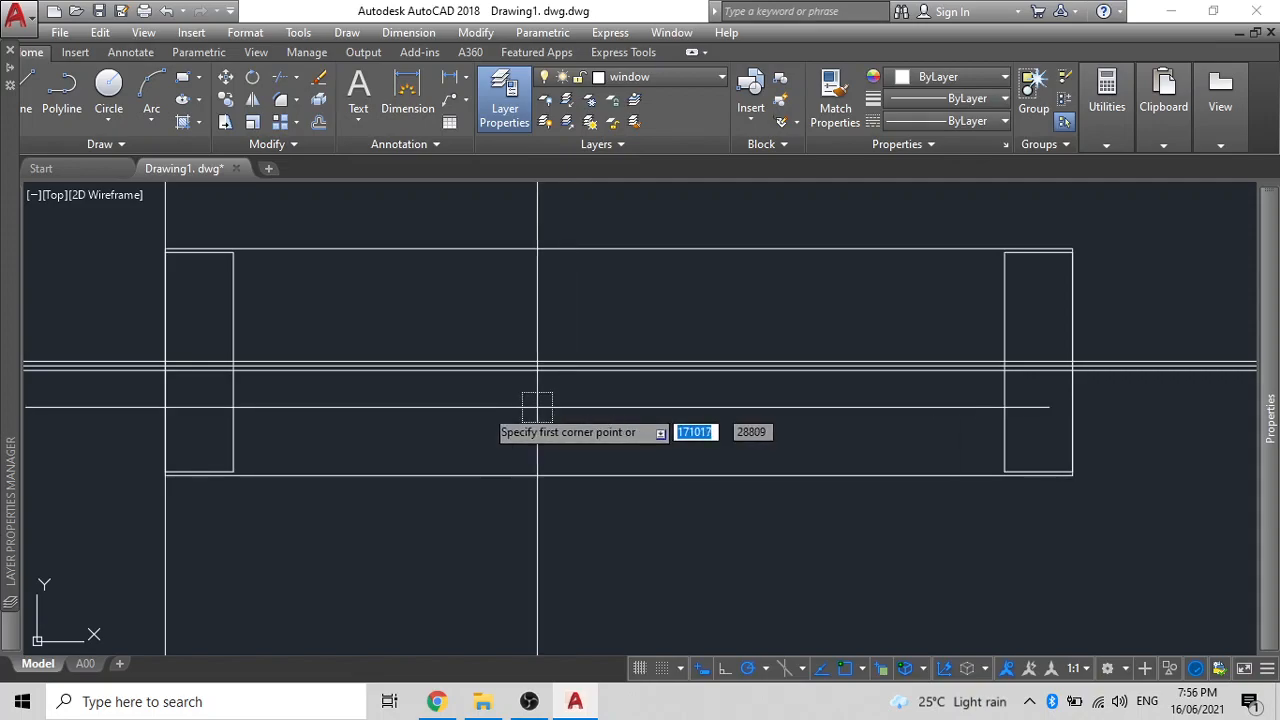
{"action": "left_click", "coordinate": [232, 362]}
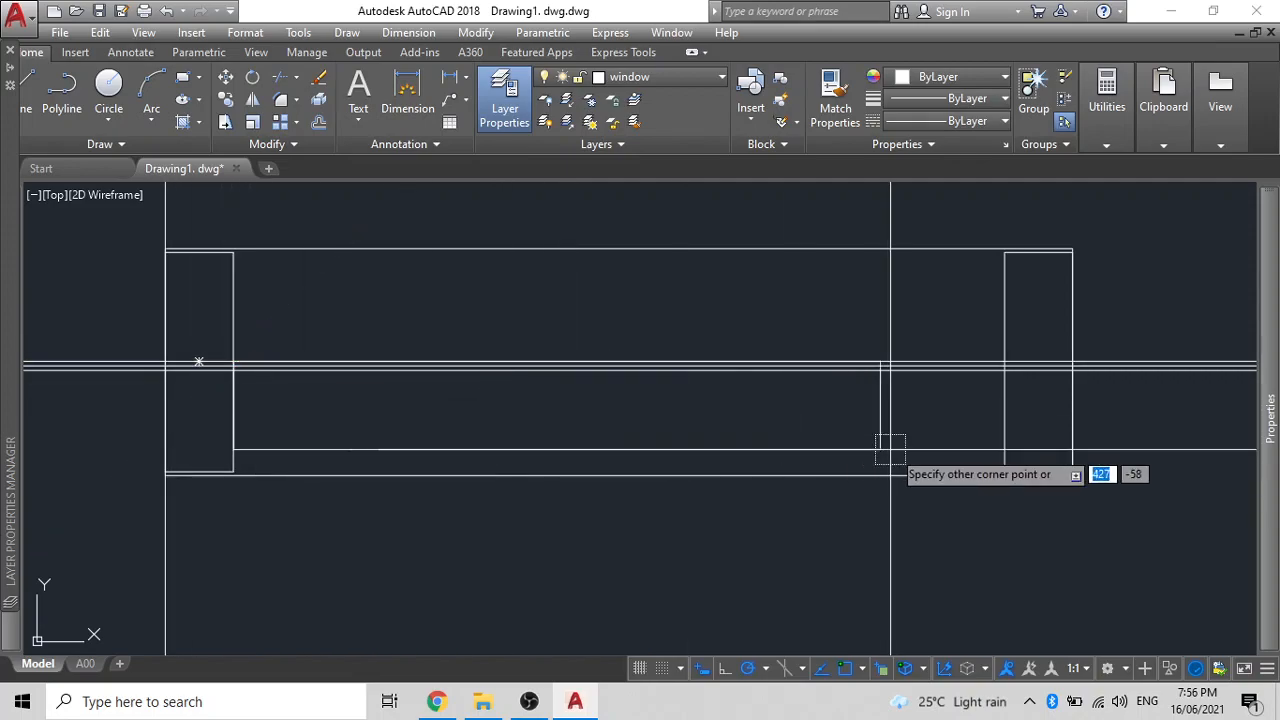
{"action": "left_click", "coordinate": [1000, 366]}
{"action": "scroll", "coordinate": [927, 402], "scroll_direction": "up", "scroll_amount": 5}
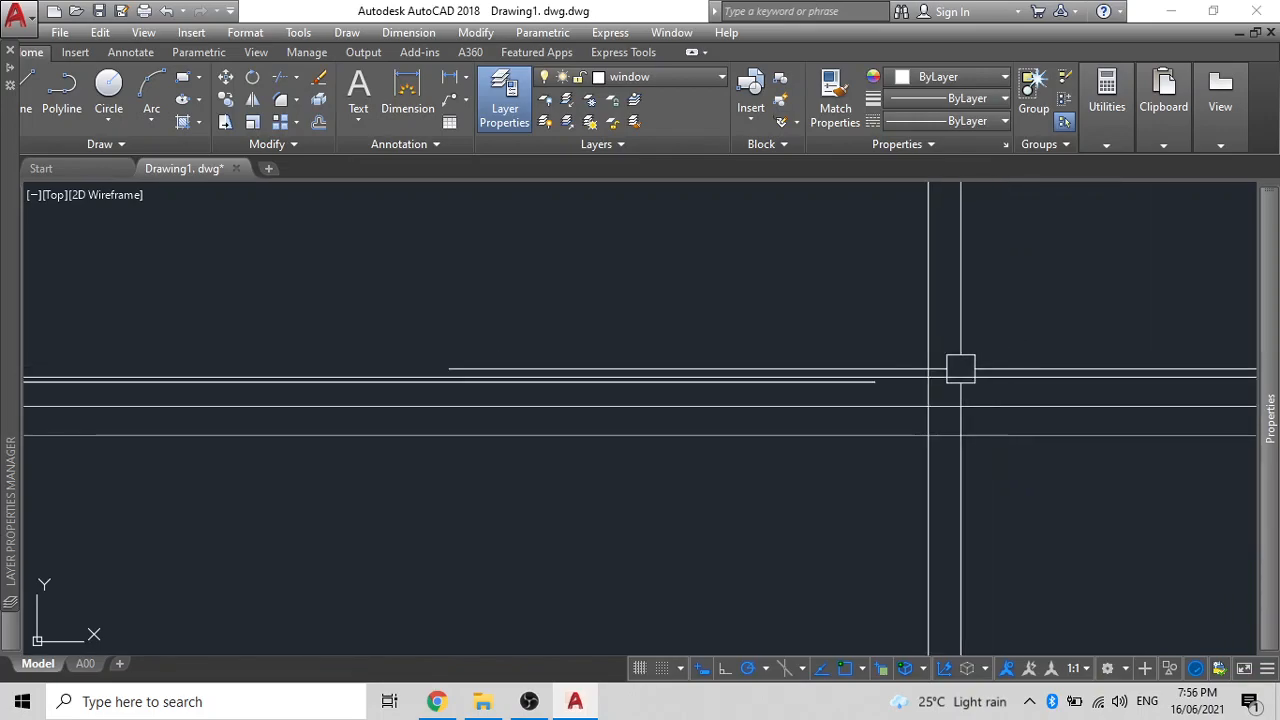
{"action": "left_click", "coordinate": [850, 394]}
{"action": "key", "text": "Delete"}
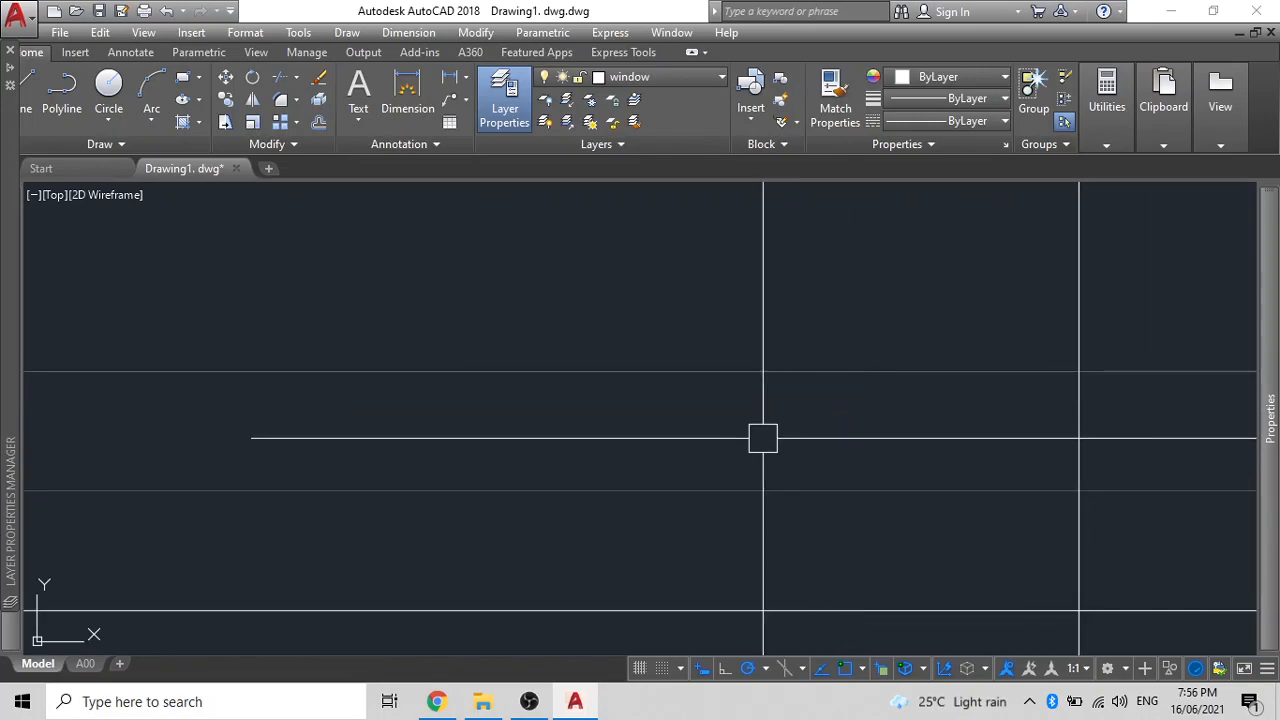
{"action": "scroll", "coordinate": [787, 454], "scroll_direction": "down", "scroll_amount": 3}
- Draw the bar rectangle from the line intersection to the left jamb's inner edge
{"action": "type", "text": "rec"}
{"action": "key", "text": "Return"}
{"action": "left_click", "coordinate": [814, 442]}
{"action": "scroll", "coordinate": [648, 517], "scroll_direction": "down", "scroll_amount": 4}
{"action": "scroll", "coordinate": [483, 517], "scroll_direction": "down", "scroll_amount": 4}
{"action": "middle_click_drag", "start_coordinate": [483, 517], "coordinate": [835, 460]}
{"action": "scroll", "coordinate": [680, 450], "scroll_direction": "up", "scroll_amount": 6}
{"action": "scroll", "coordinate": [380, 447], "scroll_direction": "up", "scroll_amount": 5}
{"action": "left_click", "coordinate": [266, 493]}
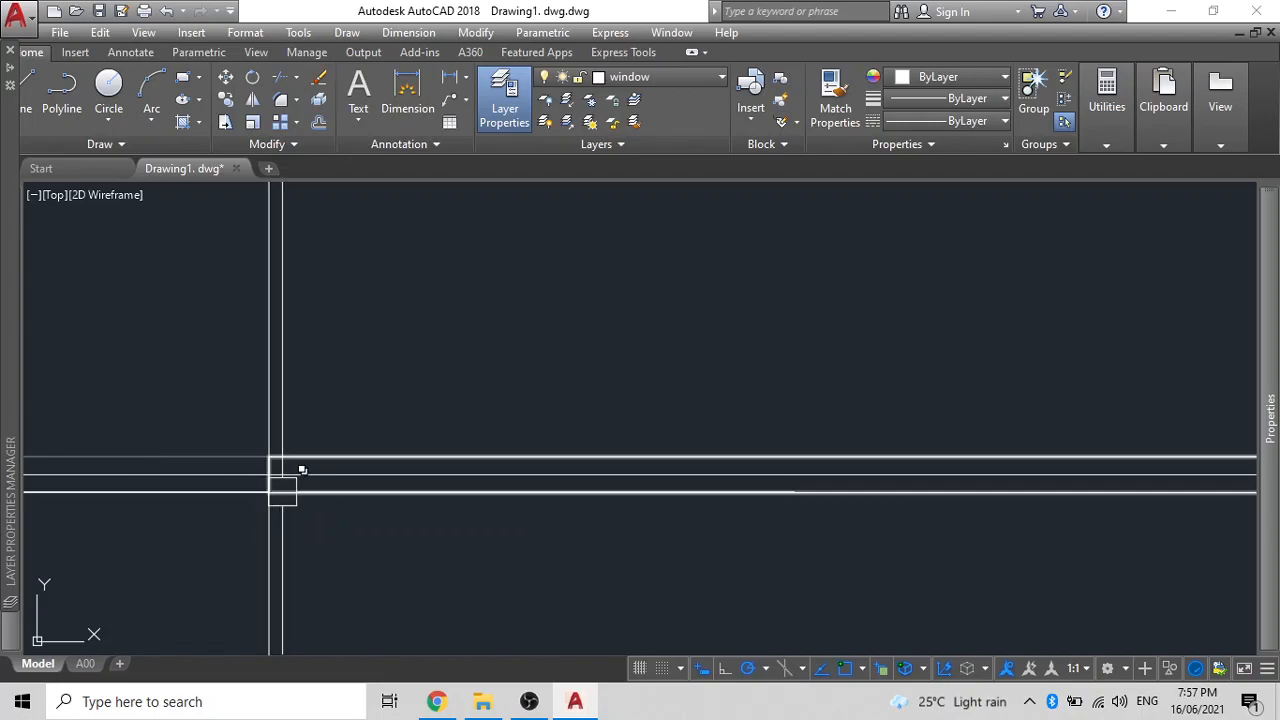
- Erase the two construction lines and check the left and right jamb rectangles
{"action": "scroll", "coordinate": [308, 511], "scroll_direction": "down", "scroll_amount": 5}
{"action": "middle_click_drag", "start_coordinate": [448, 511], "coordinate": [495, 507]}
{"action": "left_click", "coordinate": [210, 541]}
{"action": "left_click", "coordinate": [178, 436]}
{"action": "key", "text": "Delete"}
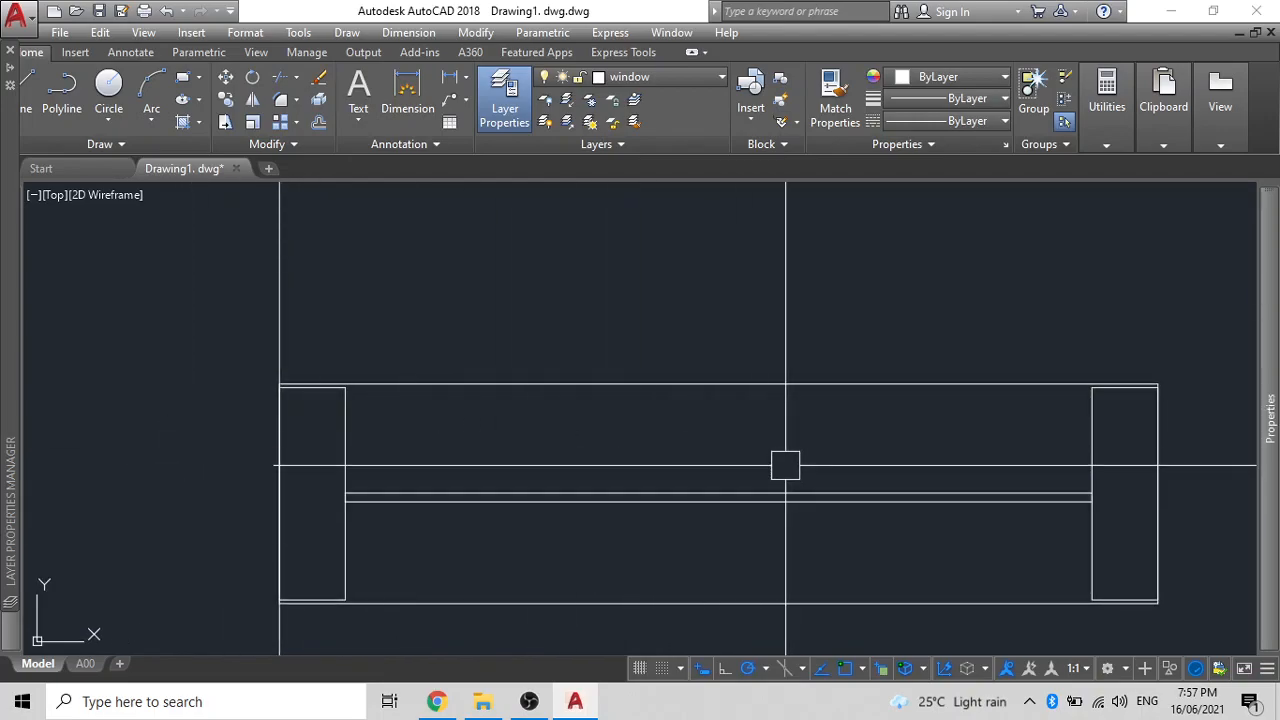
{"action": "scroll", "coordinate": [618, 190], "scroll_direction": "down", "scroll_amount": 2}
{"action": "left_click", "coordinate": [911, 420]}
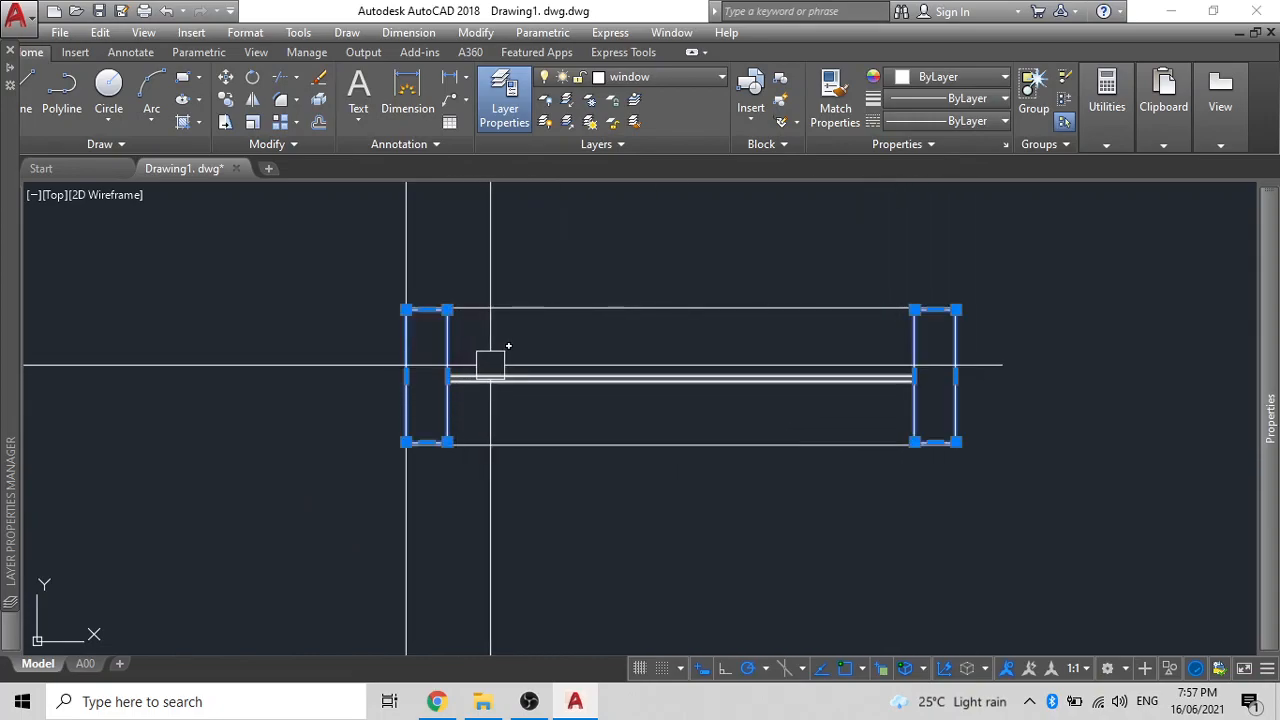
{"action": "key", "text": "Escape"}
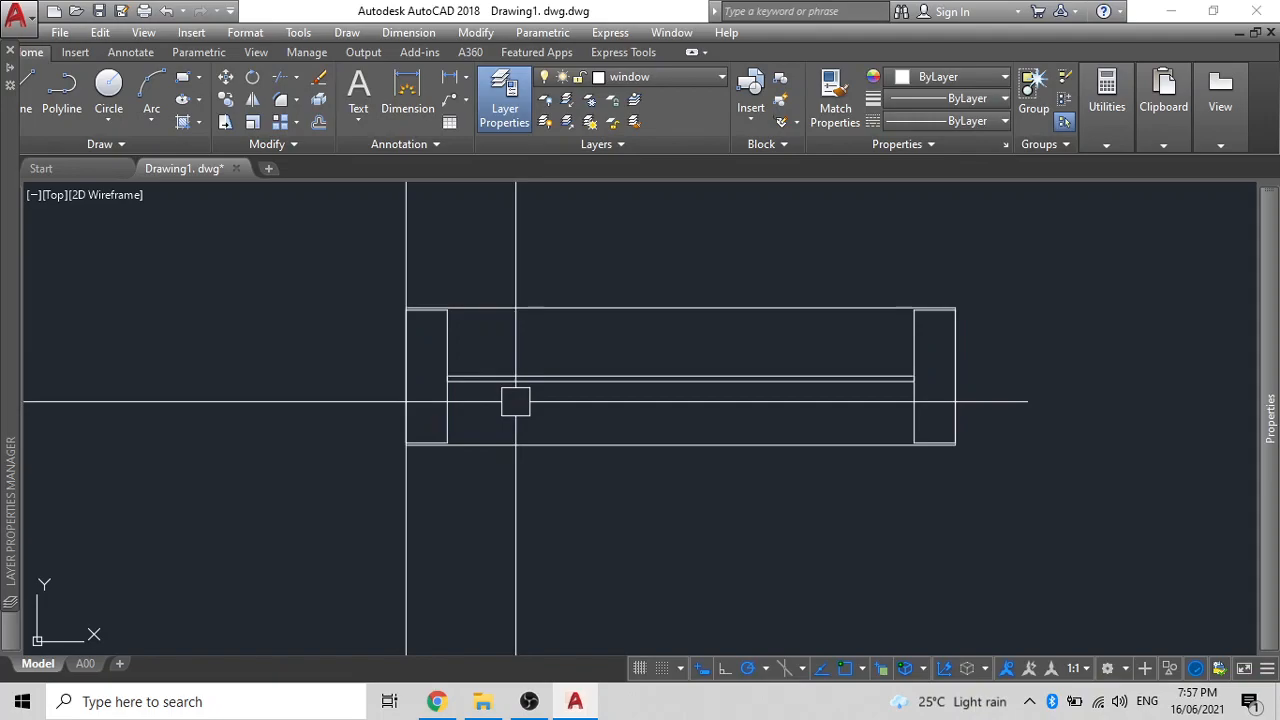
{"action": "scroll", "coordinate": [479, 412], "scroll_direction": "up", "scroll_amount": 2}
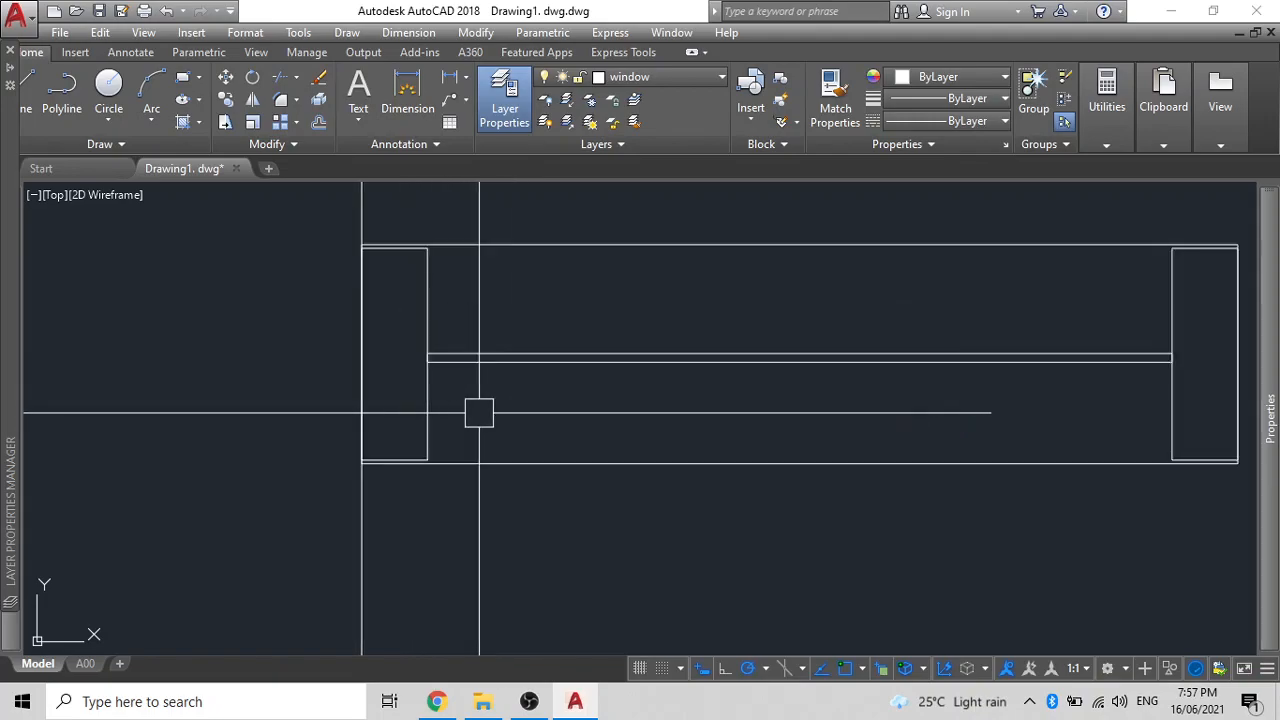
{"action": "scroll", "coordinate": [479, 412], "scroll_direction": "down", "scroll_amount": 2}
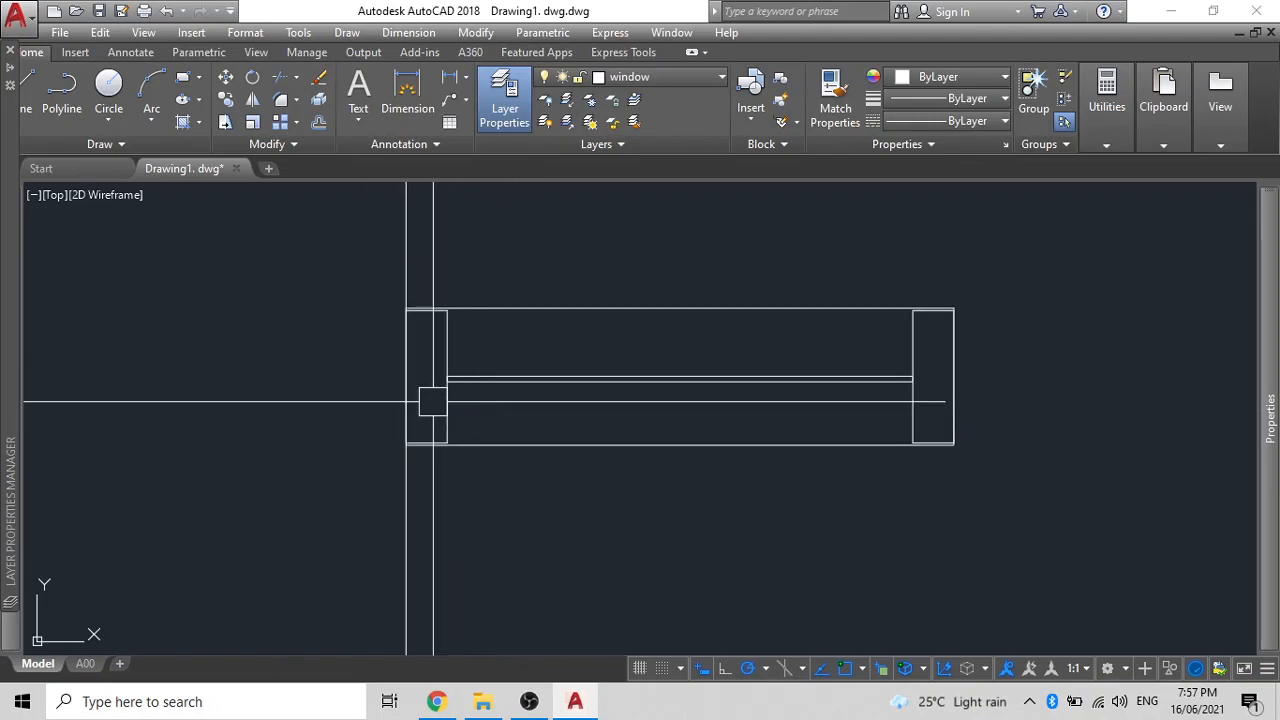
{"action": "left_click", "coordinate": [446, 415]}
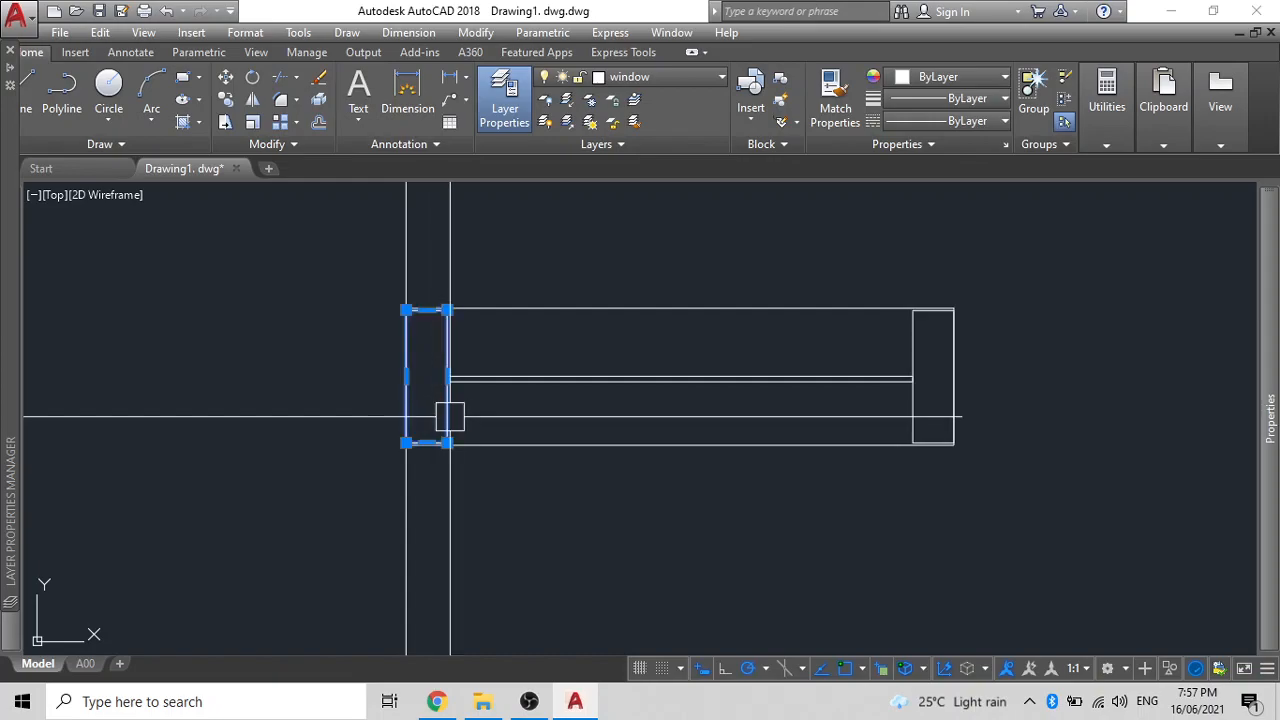
{"action": "left_click", "coordinate": [919, 407]}
{"action": "key", "text": "Escape"}
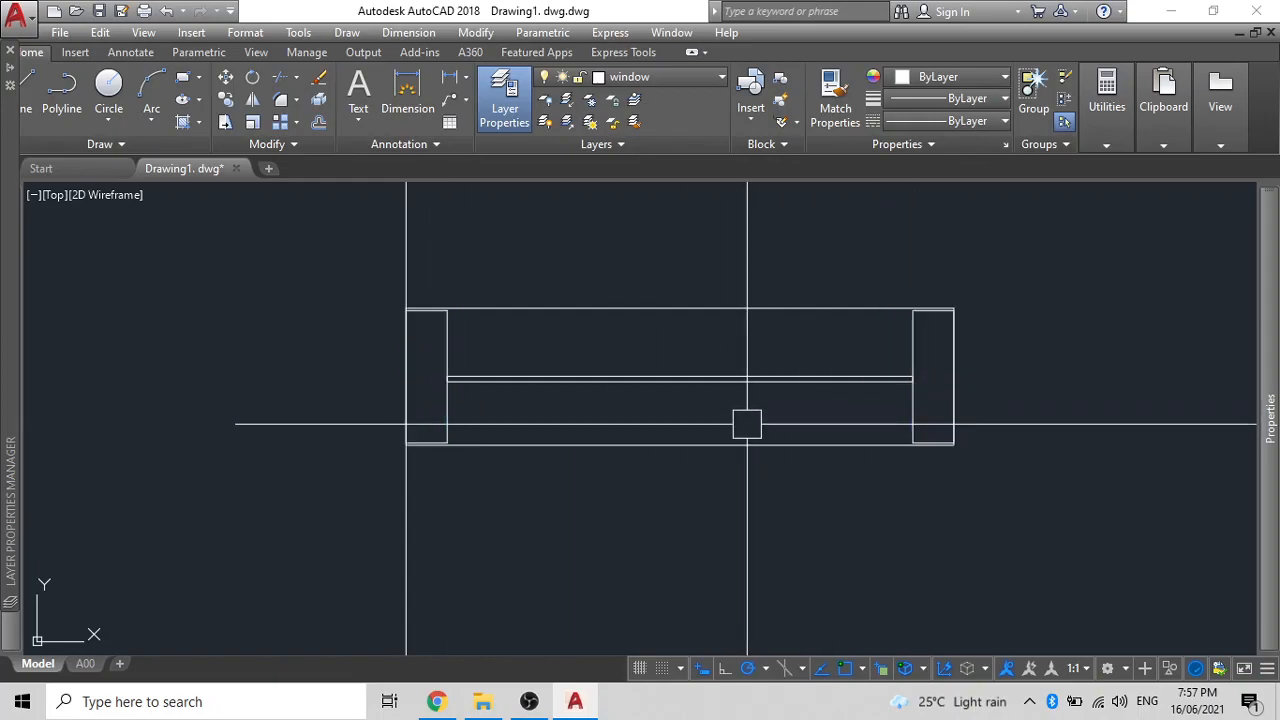
- Fill the left jamb with a solid orange hatch (242,103,34)
{"action": "type", "text": "h"}
{"action": "key", "text": "Return"}
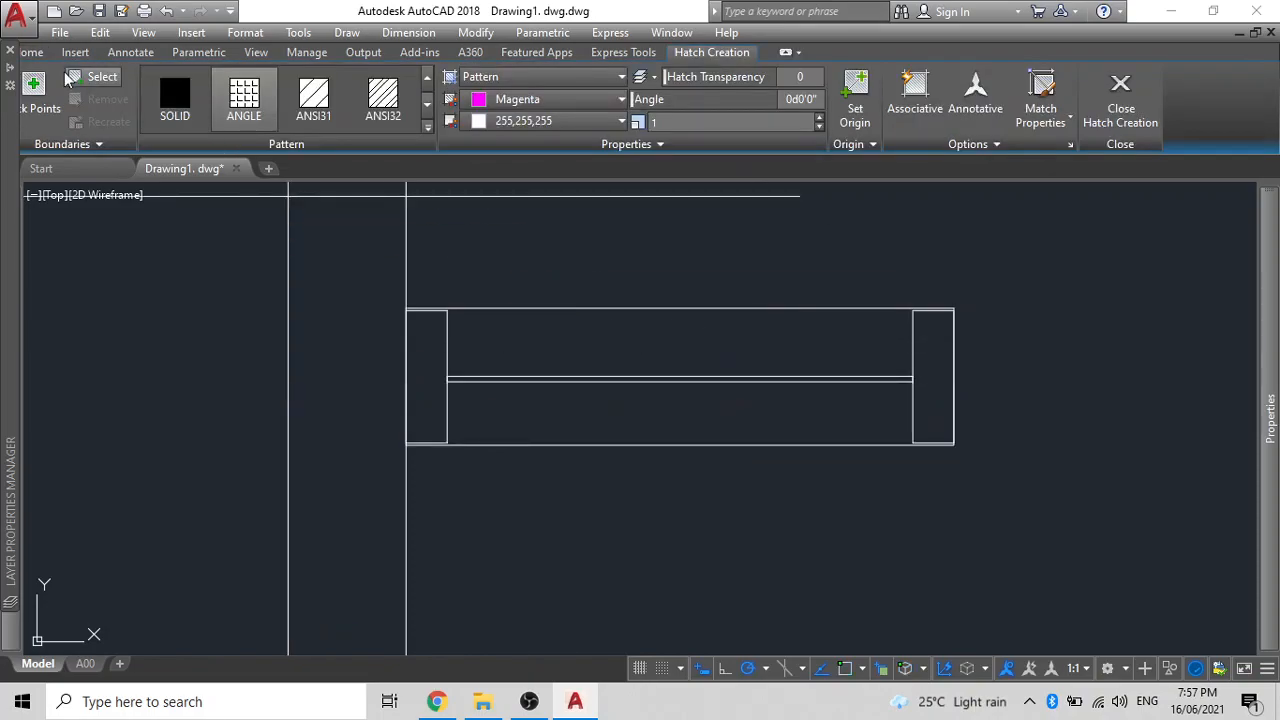
{"action": "left_click", "coordinate": [185, 113]}
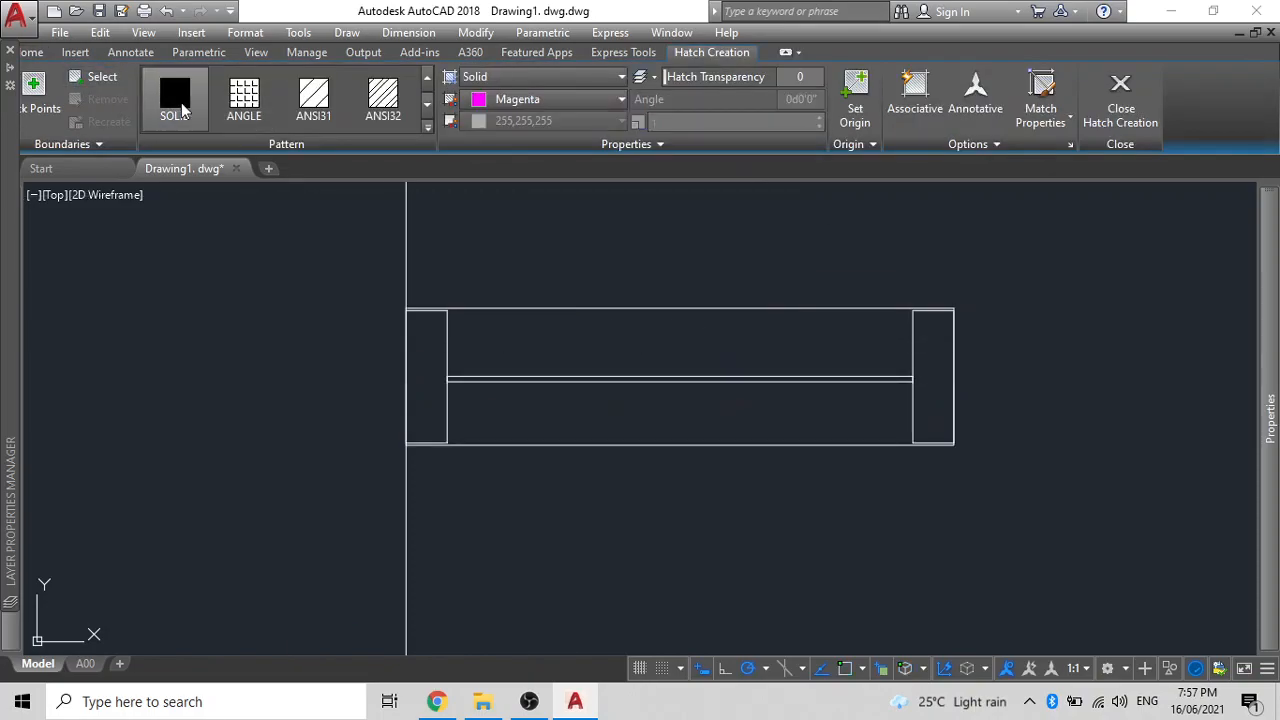
{"action": "left_click", "coordinate": [523, 104]}
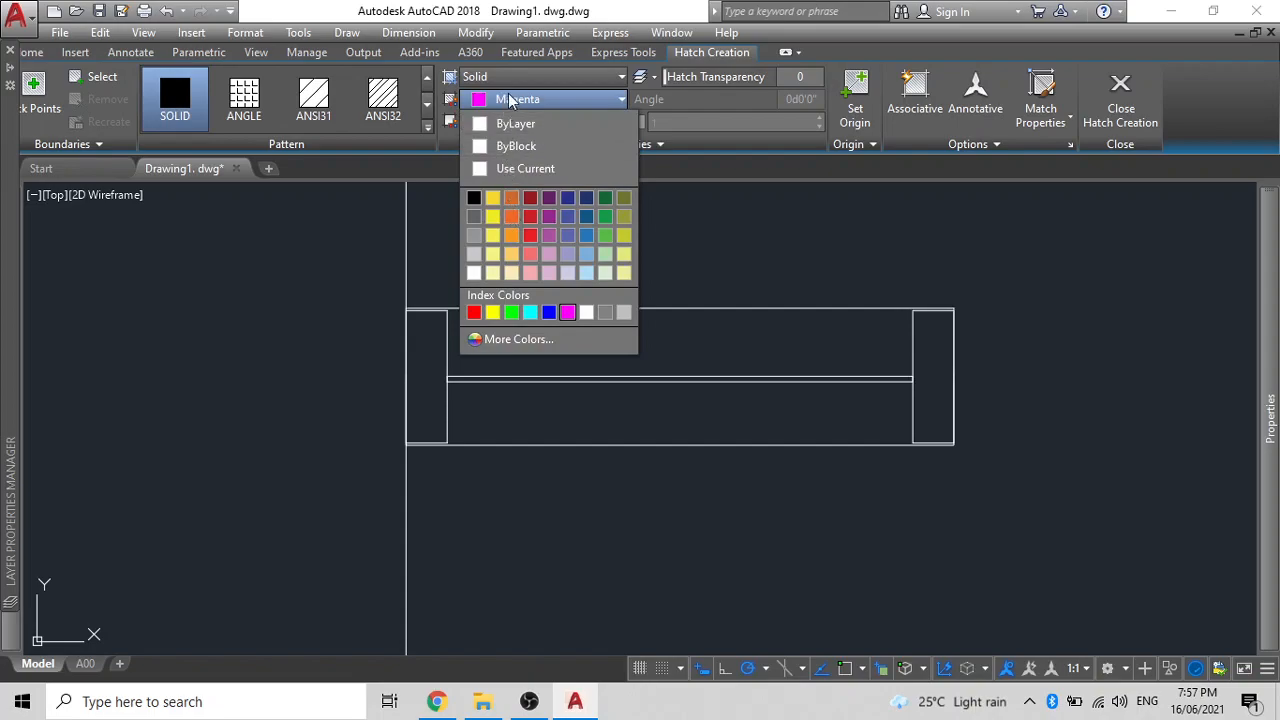
{"action": "left_click", "coordinate": [511, 217]}
{"action": "left_click", "coordinate": [412, 357]}
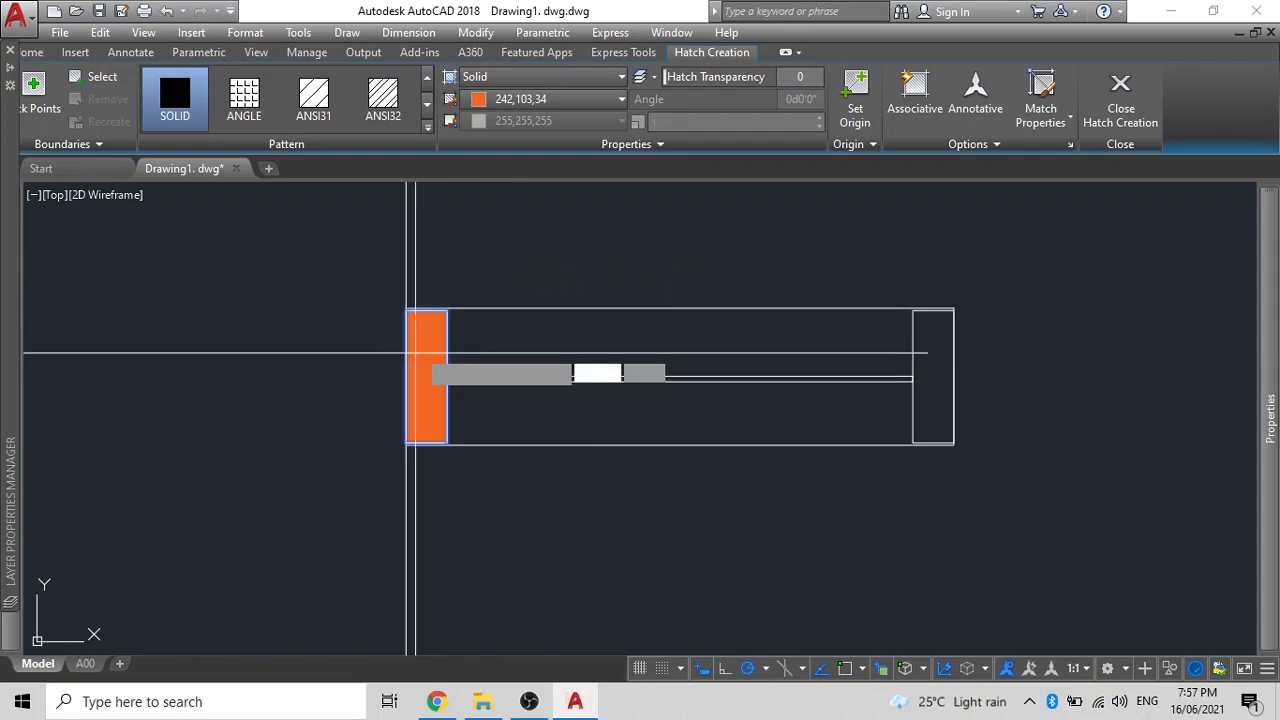
{"action": "key", "text": "Return"}
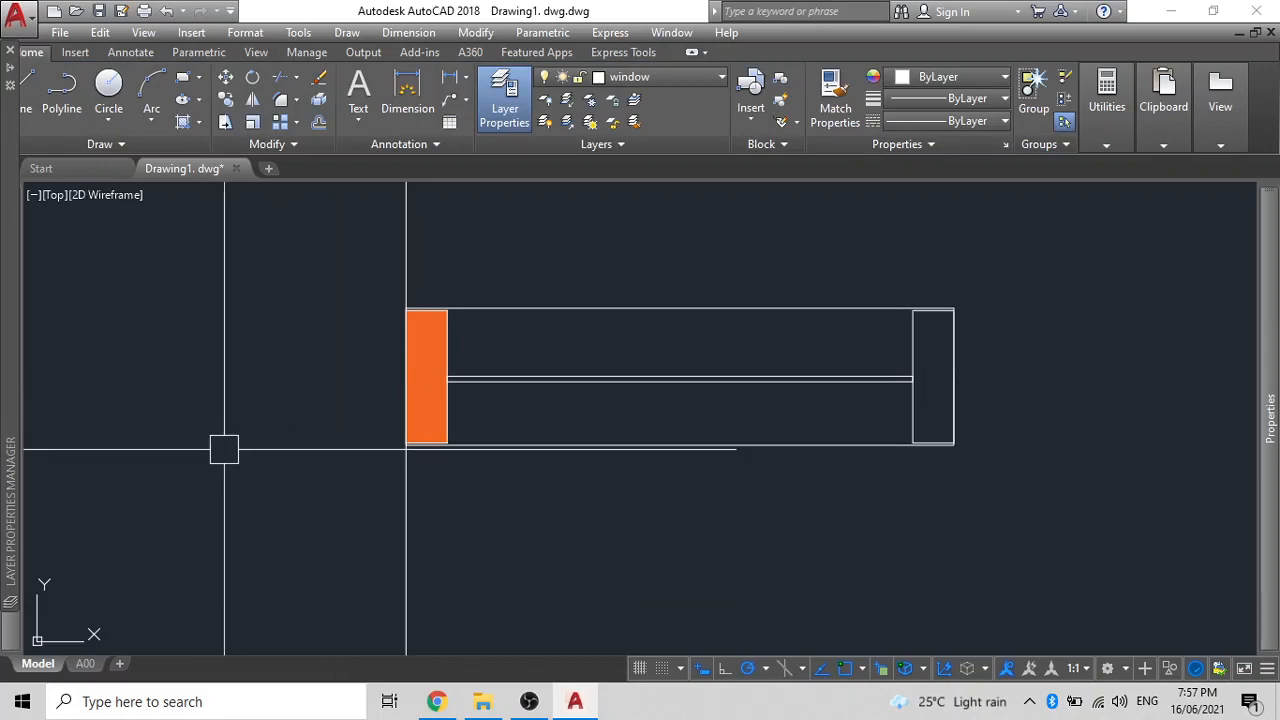
- Copy the orange jamb hatch to the window's right end
{"action": "type", "text": "c"}
{"action": "key", "text": "Return"}
{"action": "scroll", "coordinate": [421, 392], "scroll_direction": "up", "scroll_amount": 3}
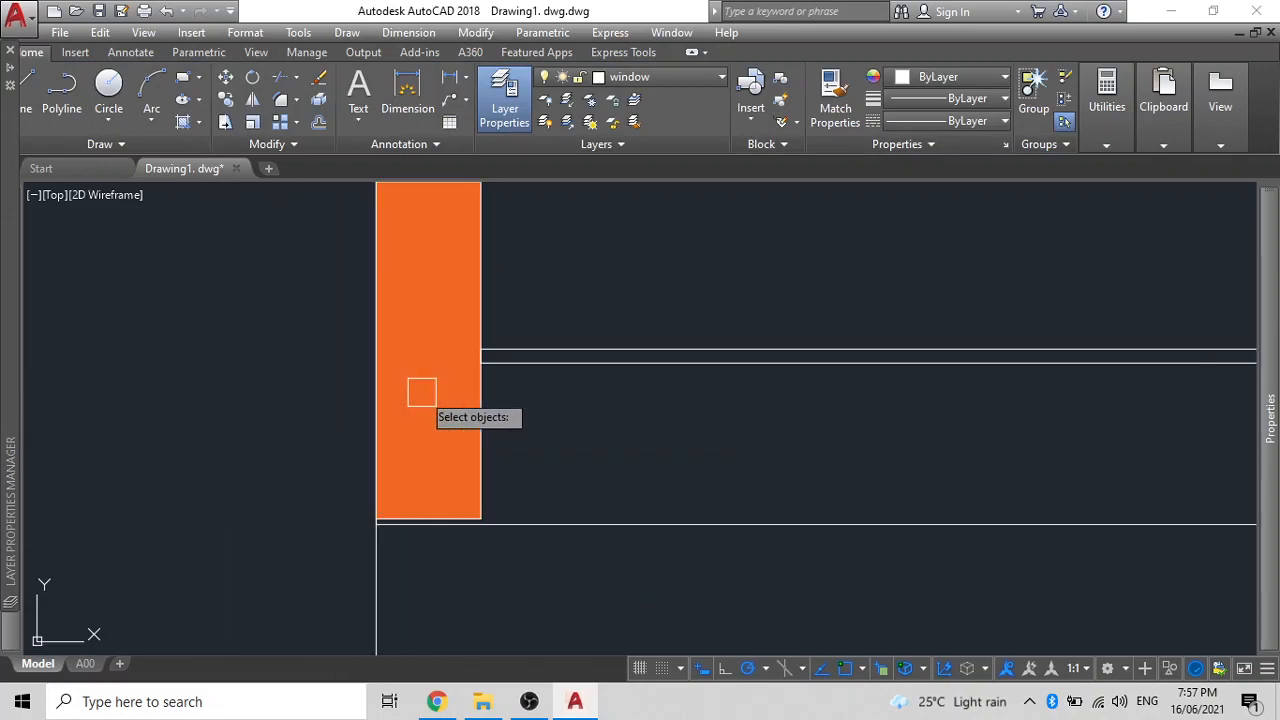
{"action": "left_click", "coordinate": [421, 392]}
{"action": "key", "text": "Return"}
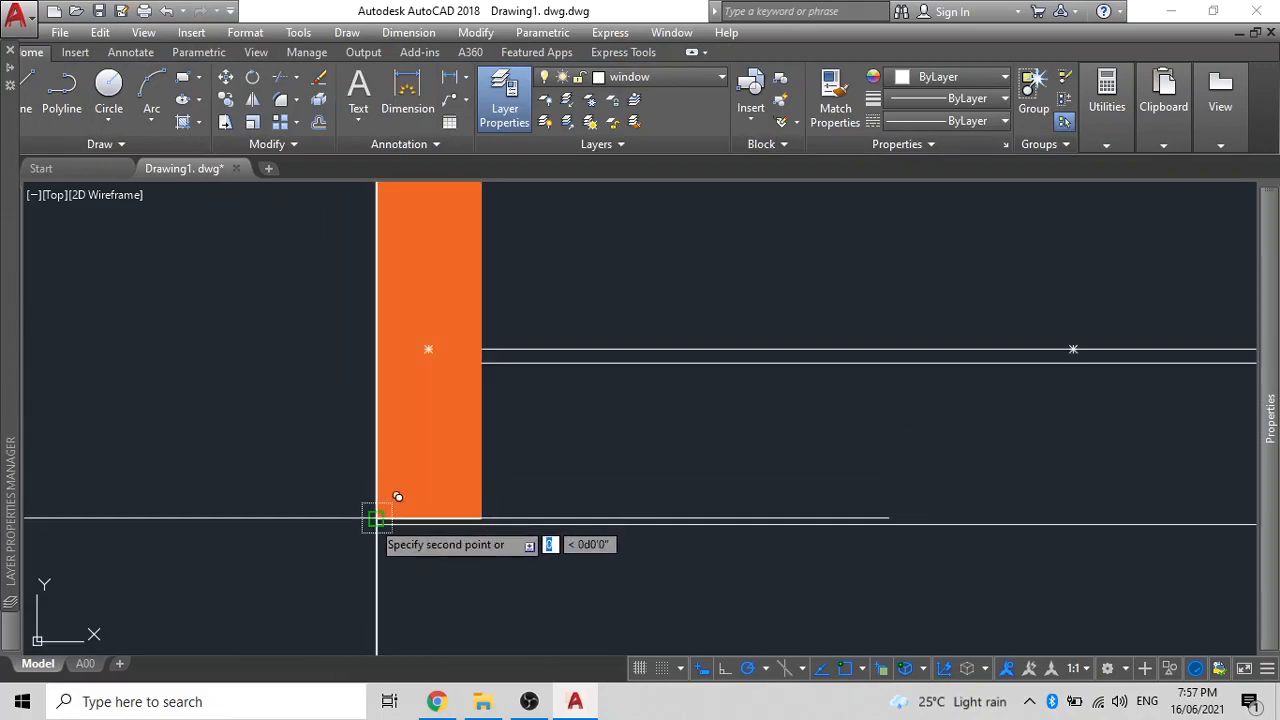
{"action": "scroll", "coordinate": [420, 480], "scroll_direction": "down", "scroll_amount": 3}
{"action": "scroll", "coordinate": [690, 435], "scroll_direction": "up", "scroll_amount": 3}
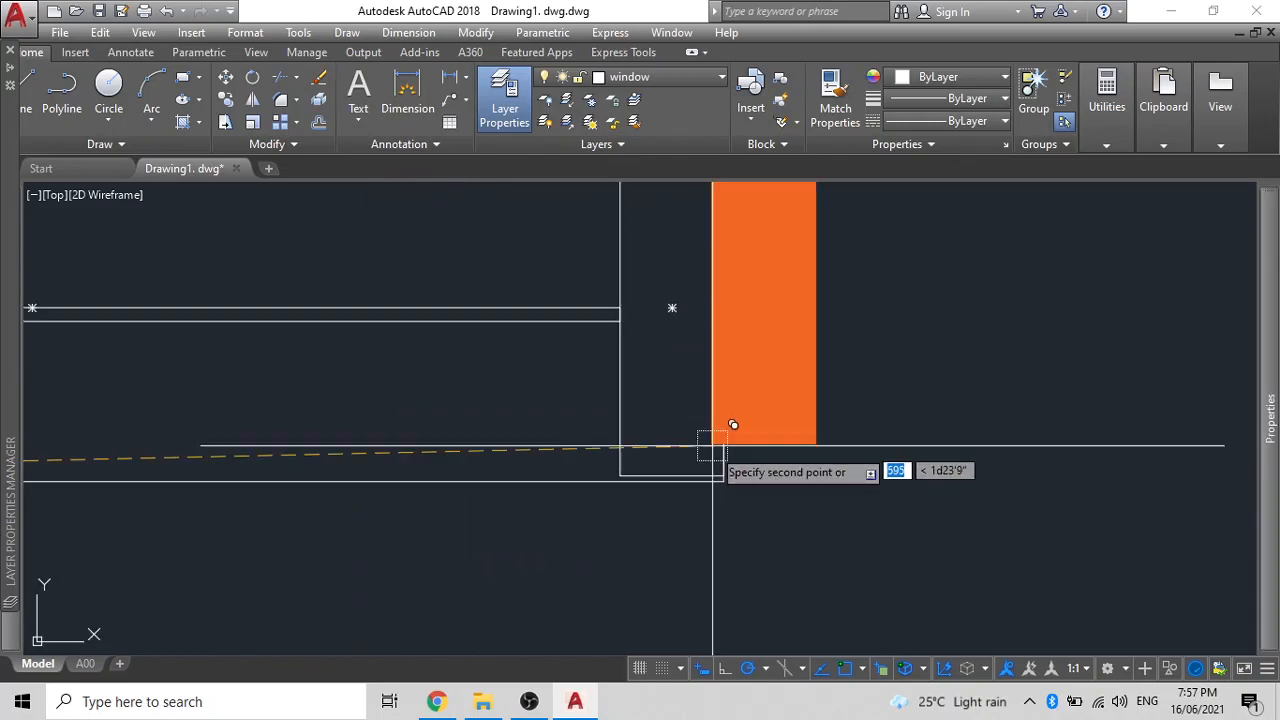
{"action": "left_click", "coordinate": [620, 475]}
{"action": "key", "text": "Escape"}
- Run DRAWORDER on the copied orange hatch
{"action": "left_click", "coordinate": [649, 401]}
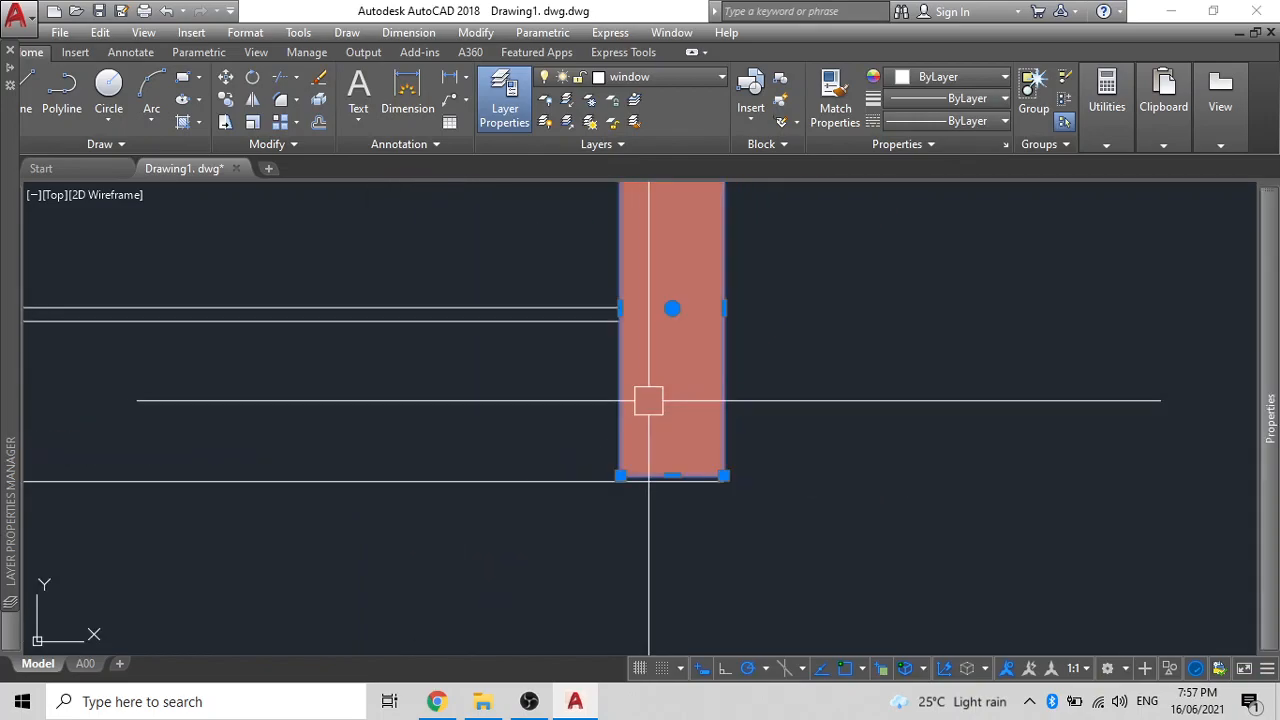
{"action": "type", "text": "dr"}
{"action": "key", "text": "Return"}
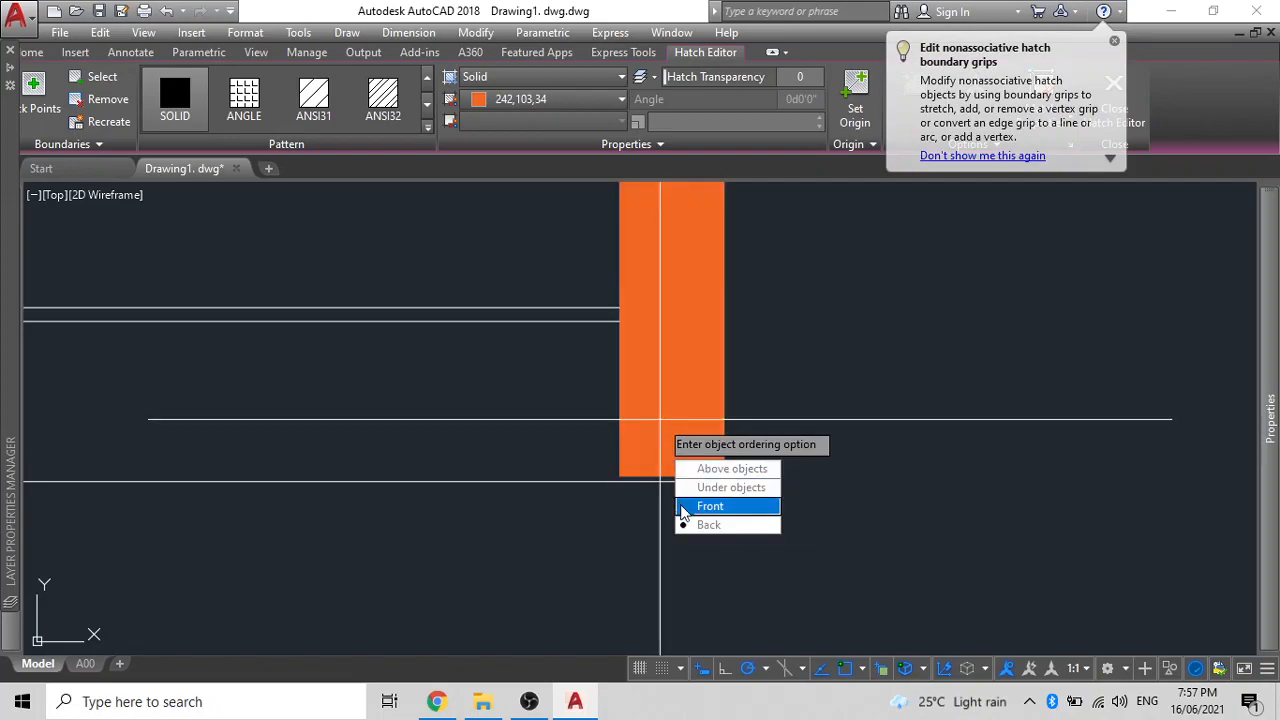
{"action": "key", "text": "Return"}
{"action": "scroll", "coordinate": [700, 390], "scroll_direction": "down", "scroll_amount": 5}
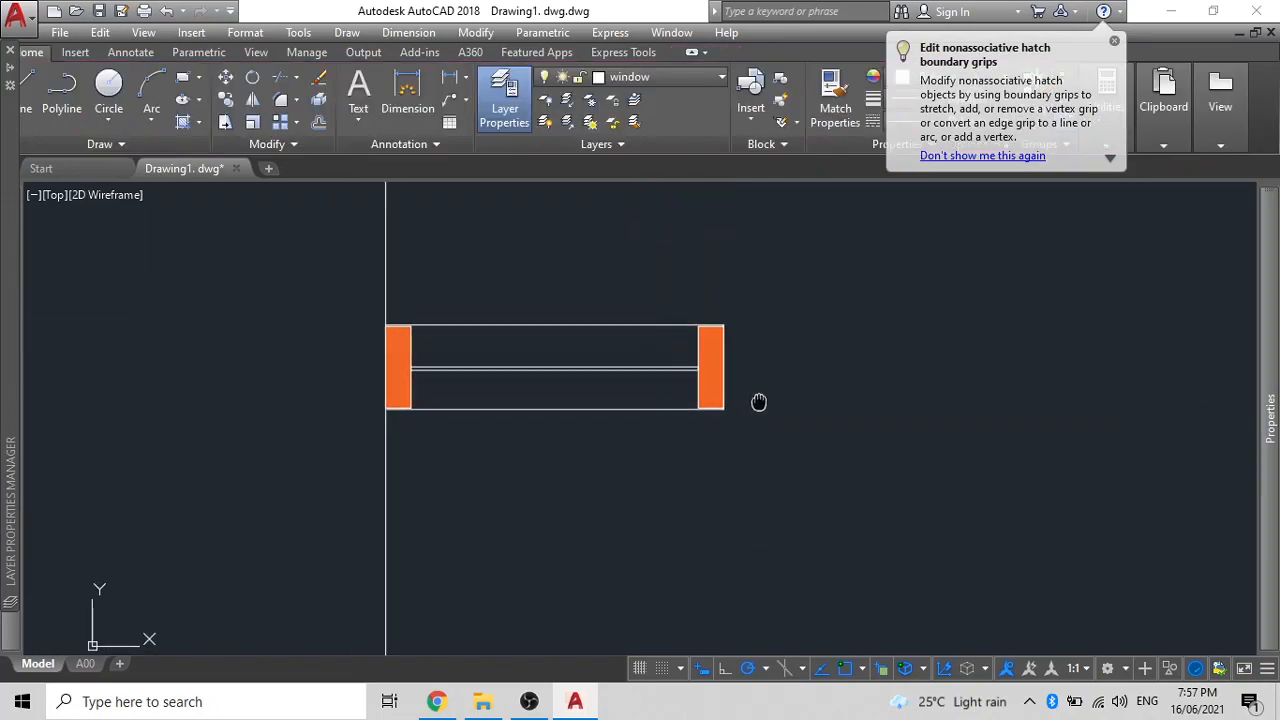
{"action": "scroll", "coordinate": [481, 358], "scroll_direction": "up", "scroll_amount": 4}
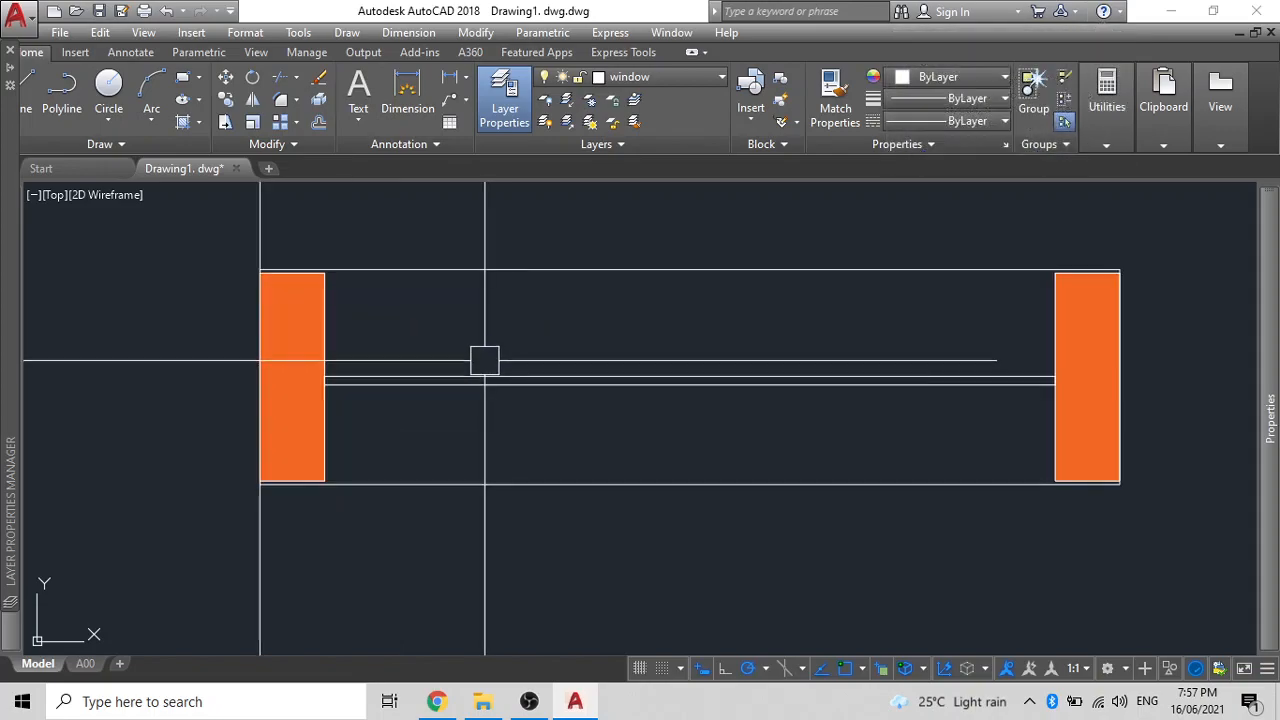
- Fill the middle strip between the jambs with a solid Cyan hatch
{"action": "left_click", "coordinate": [567, 384]}
{"action": "key", "text": "Escape"}
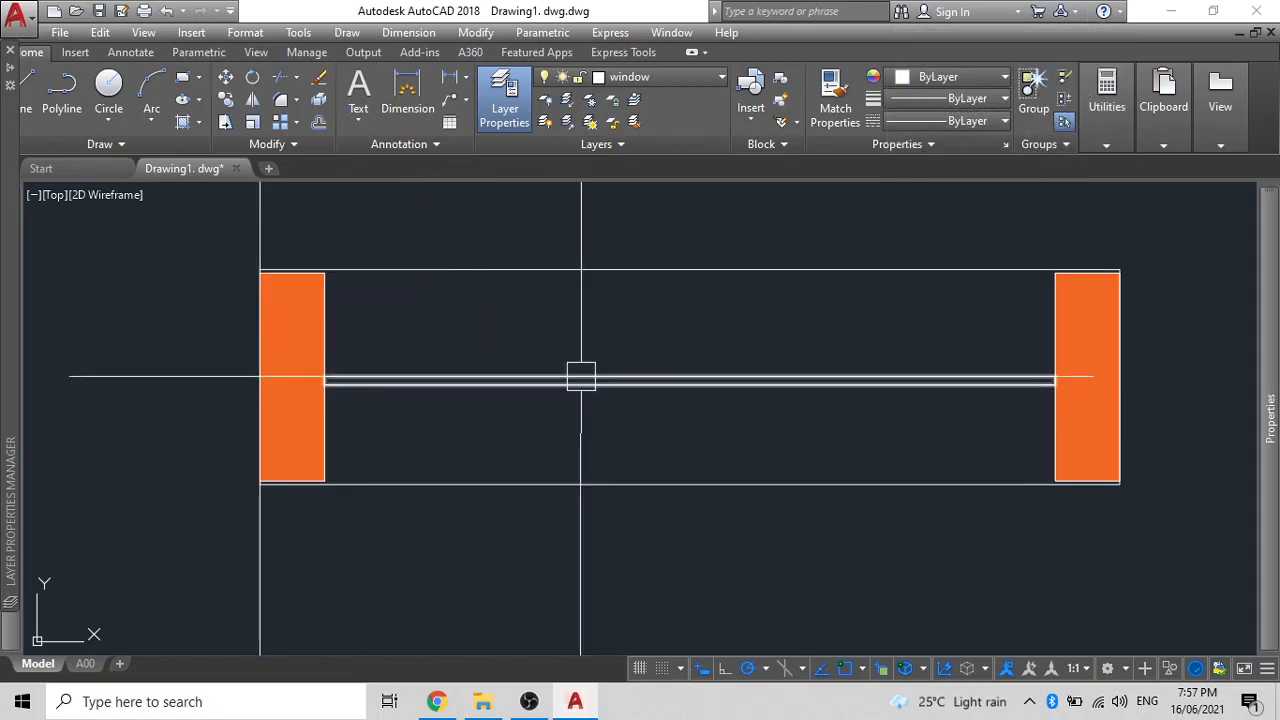
{"action": "type", "text": "h"}
{"action": "key", "text": "Return"}
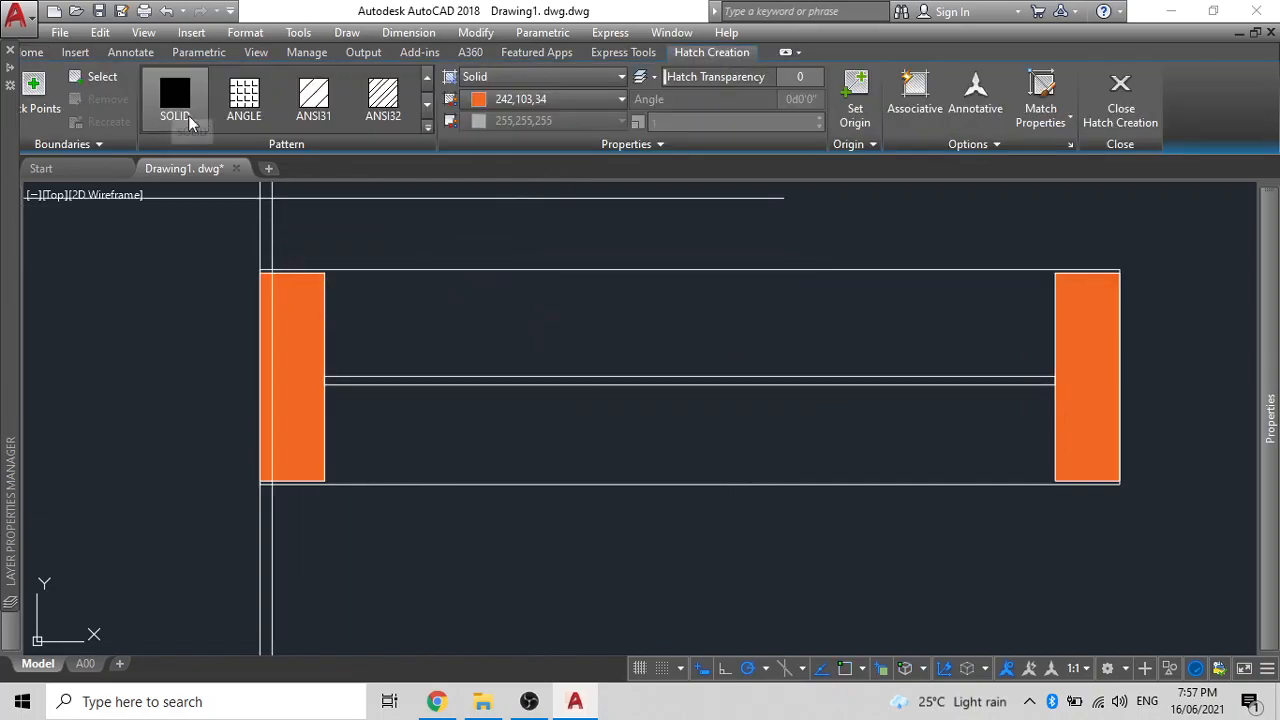
{"action": "left_click", "coordinate": [540, 100]}
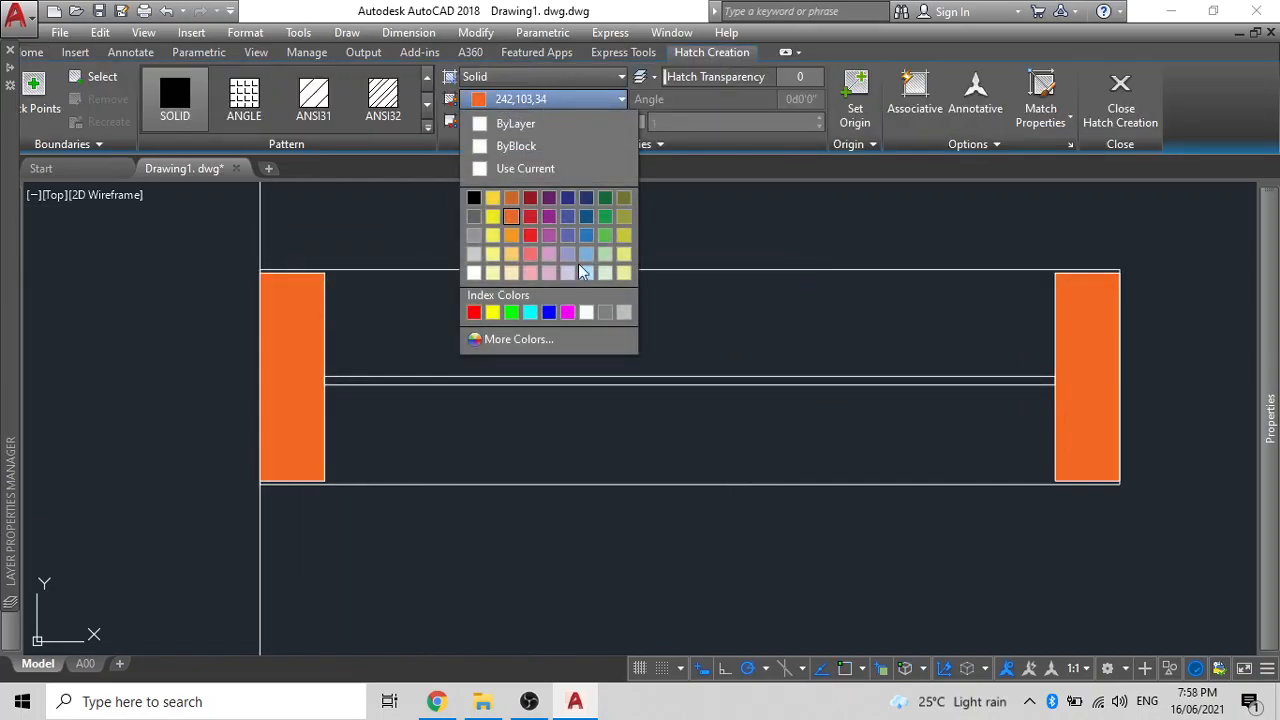
{"action": "left_click", "coordinate": [530, 313]}
{"action": "scroll", "coordinate": [534, 390], "scroll_direction": "up", "scroll_amount": 5}
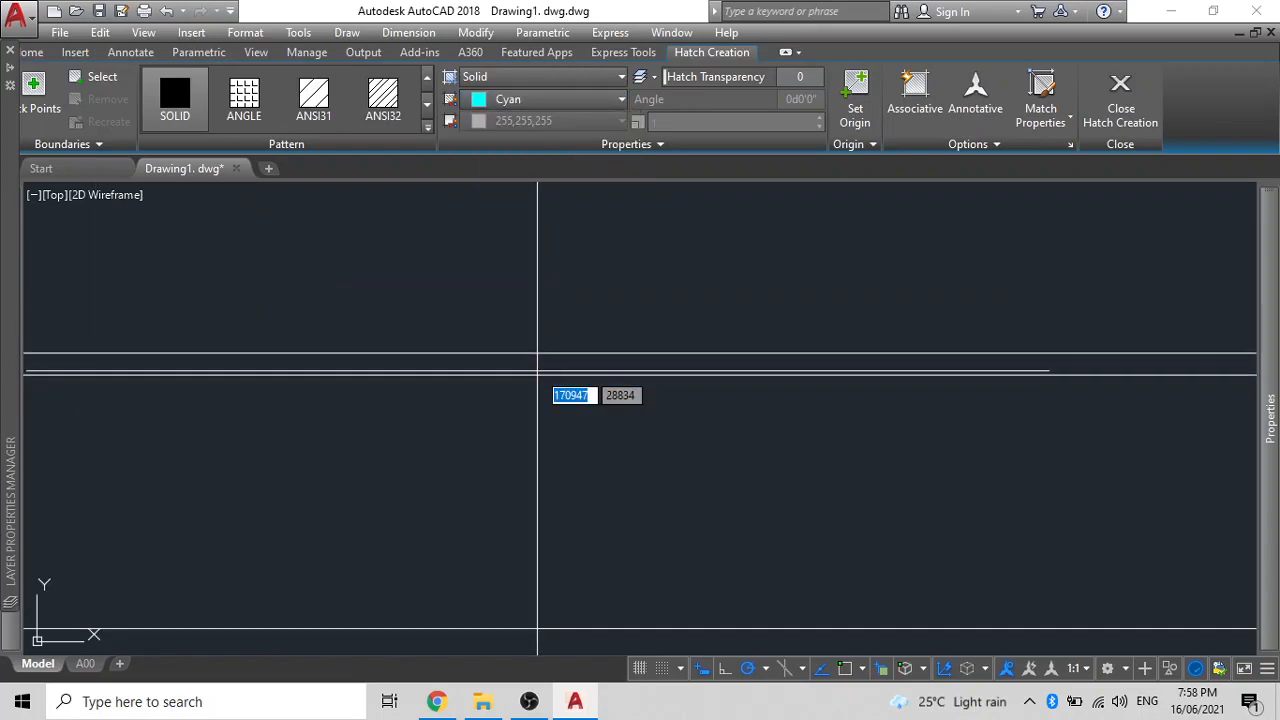
{"action": "scroll", "coordinate": [541, 365], "scroll_direction": "down", "scroll_amount": 5}
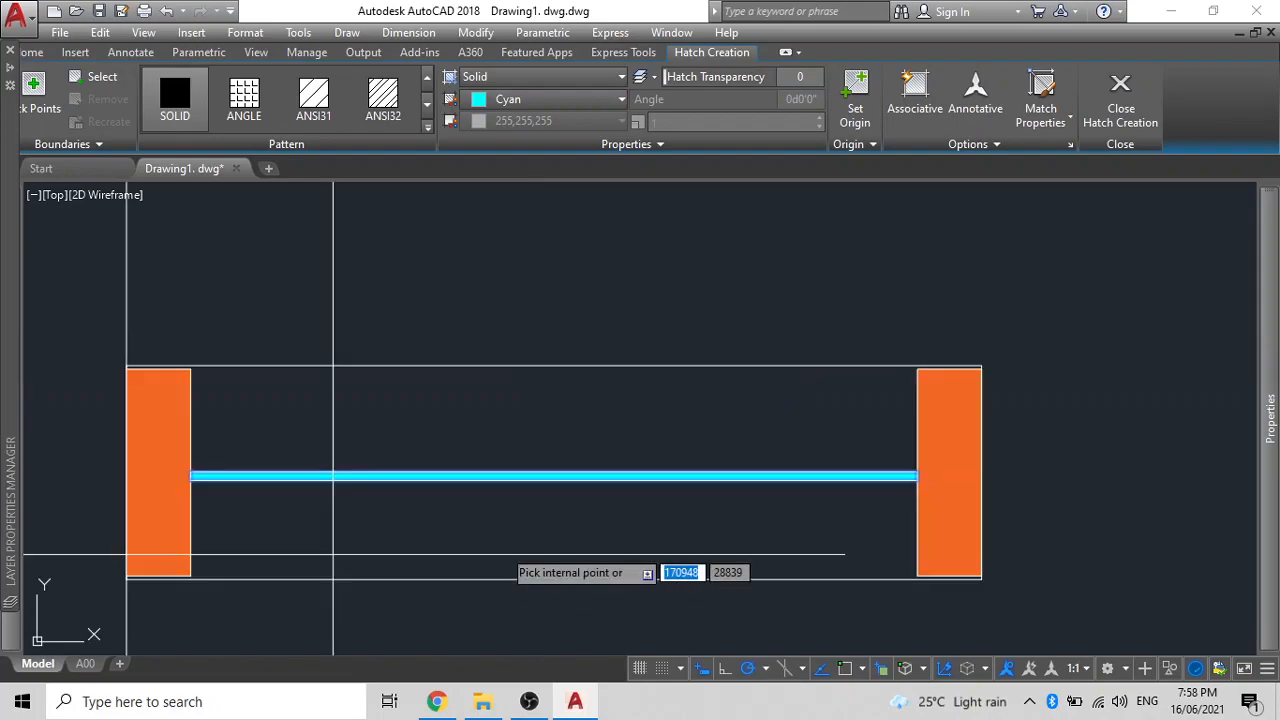
{"action": "key", "text": "Return"}
- Send the cyan hatch to the back with DRAWORDER
{"action": "scroll", "coordinate": [575, 461], "scroll_direction": "down", "scroll_amount": 2}
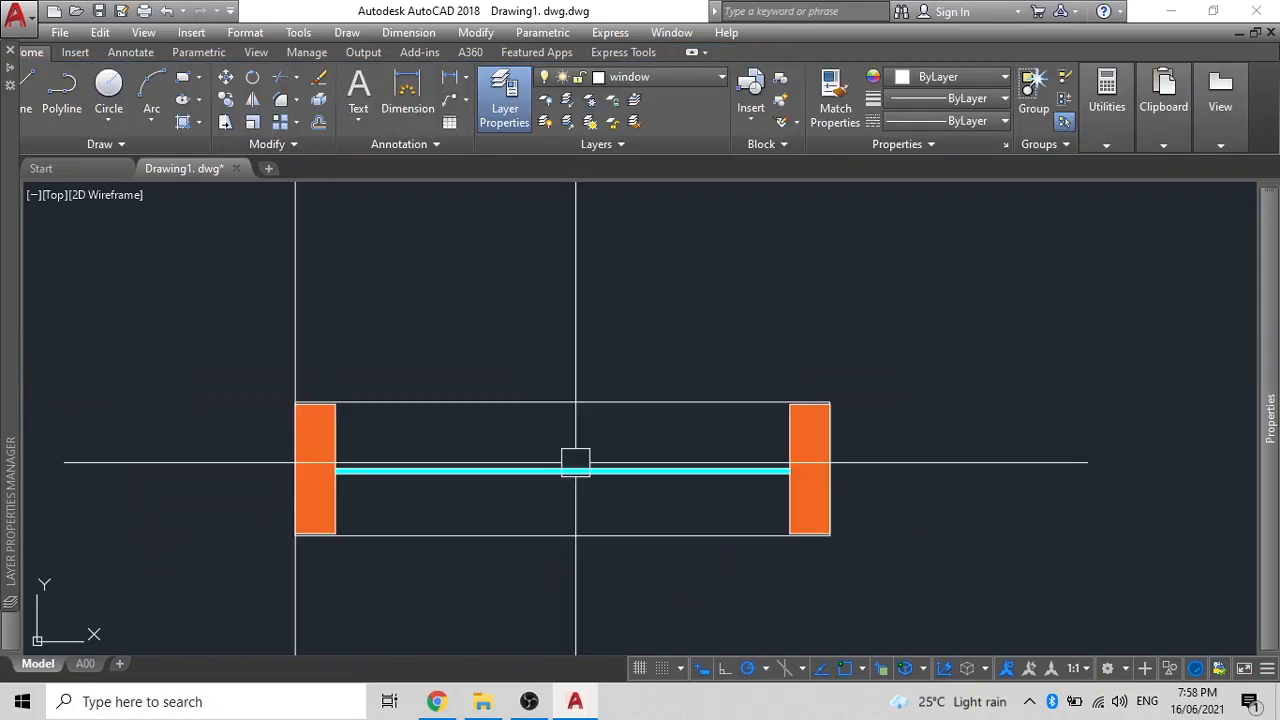
{"action": "scroll", "coordinate": [537, 414], "scroll_direction": "up", "scroll_amount": 10}
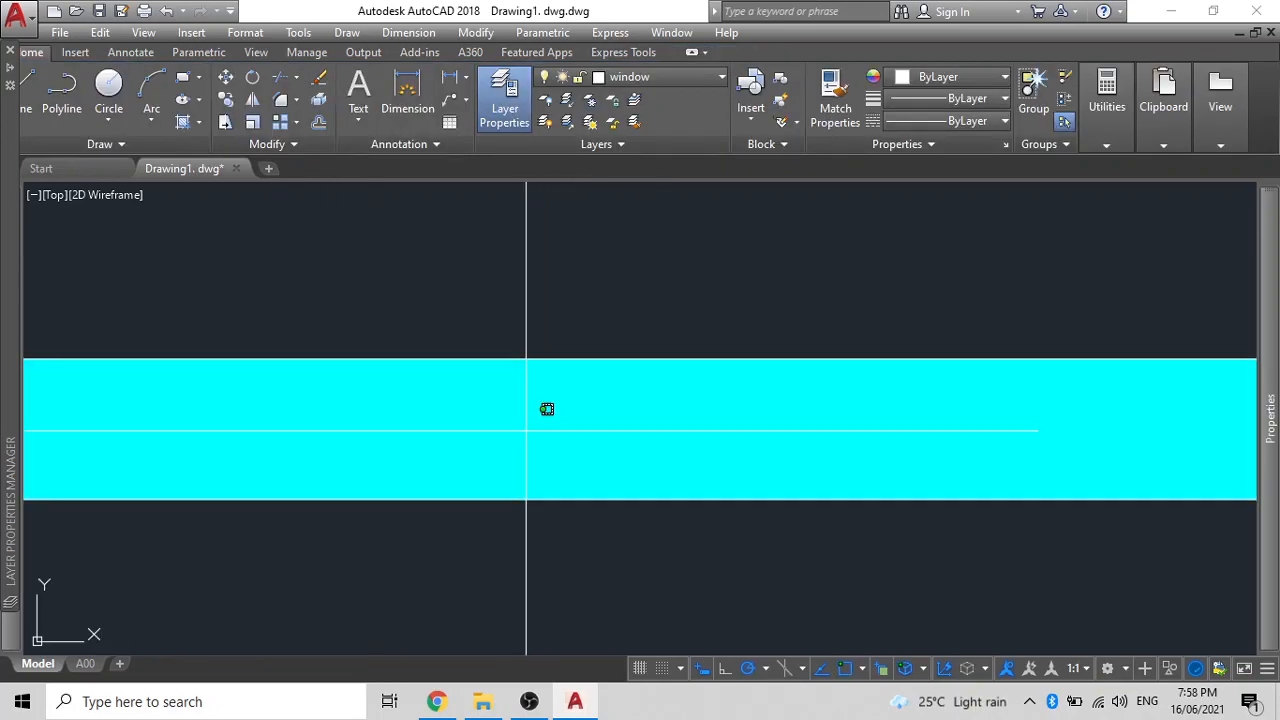
{"action": "left_click", "coordinate": [549, 363]}
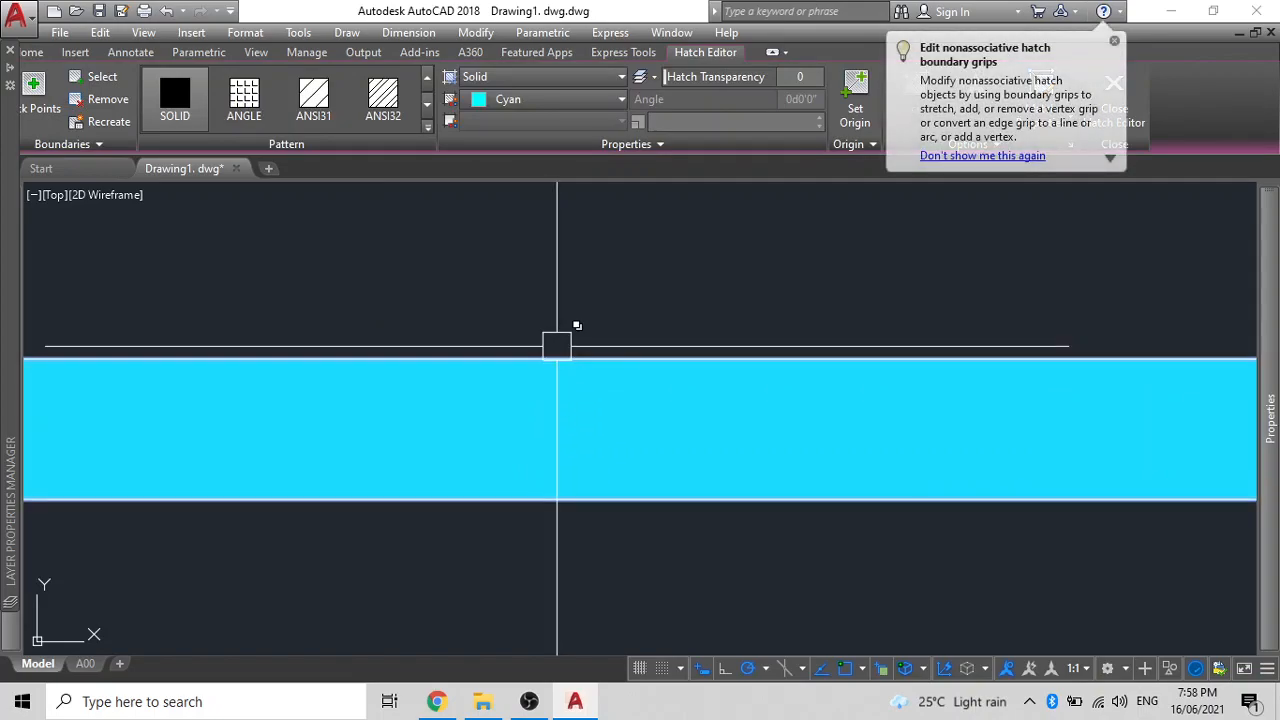
{"action": "key", "text": "Escape"}
{"action": "left_click", "coordinate": [561, 431]}
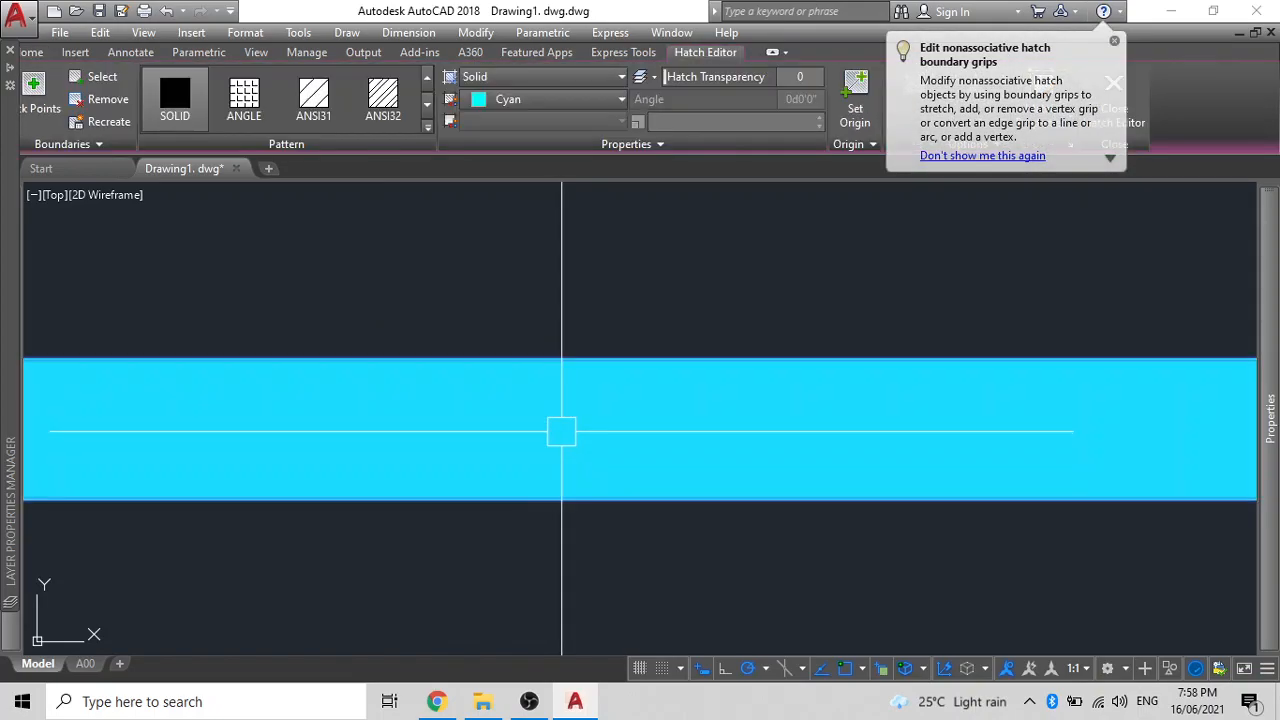
{"action": "key", "text": "Return"}
{"action": "left_click", "coordinate": [629, 538]}
{"action": "scroll", "coordinate": [561, 430], "scroll_direction": "down", "scroll_amount": 10}
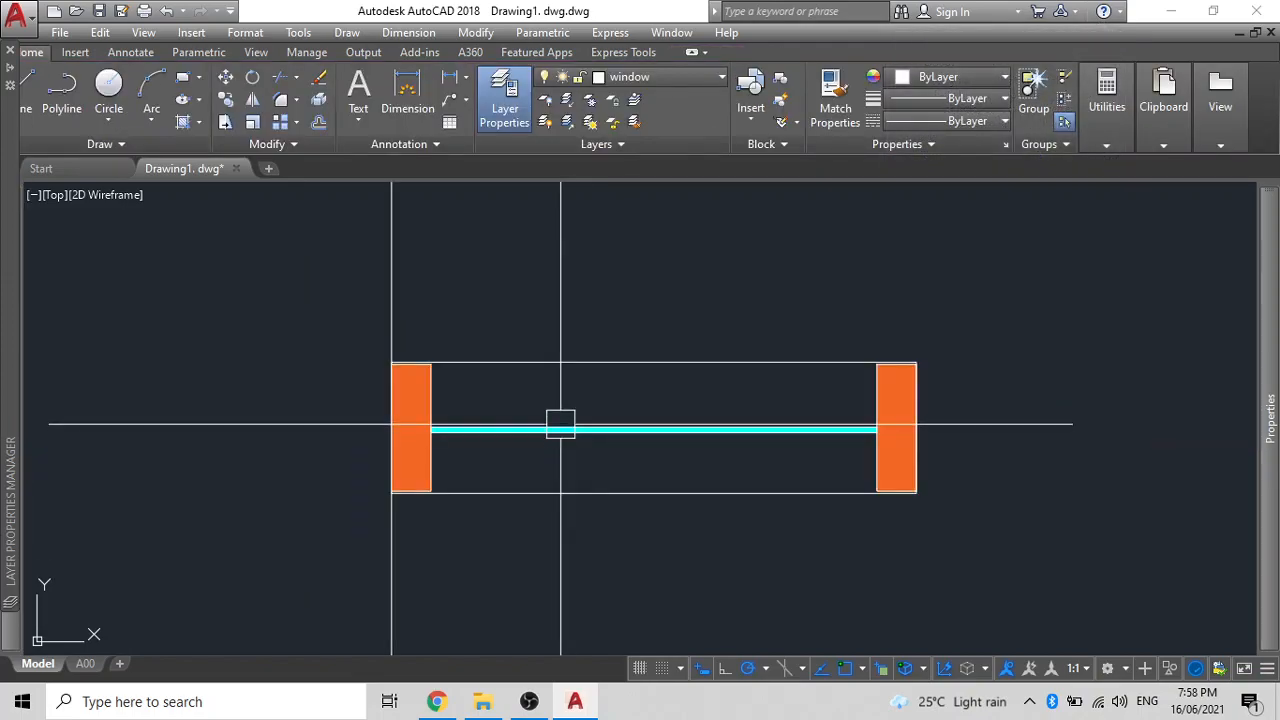
- Erase the long vertical construction line
{"action": "left_click", "coordinate": [375, 276]}
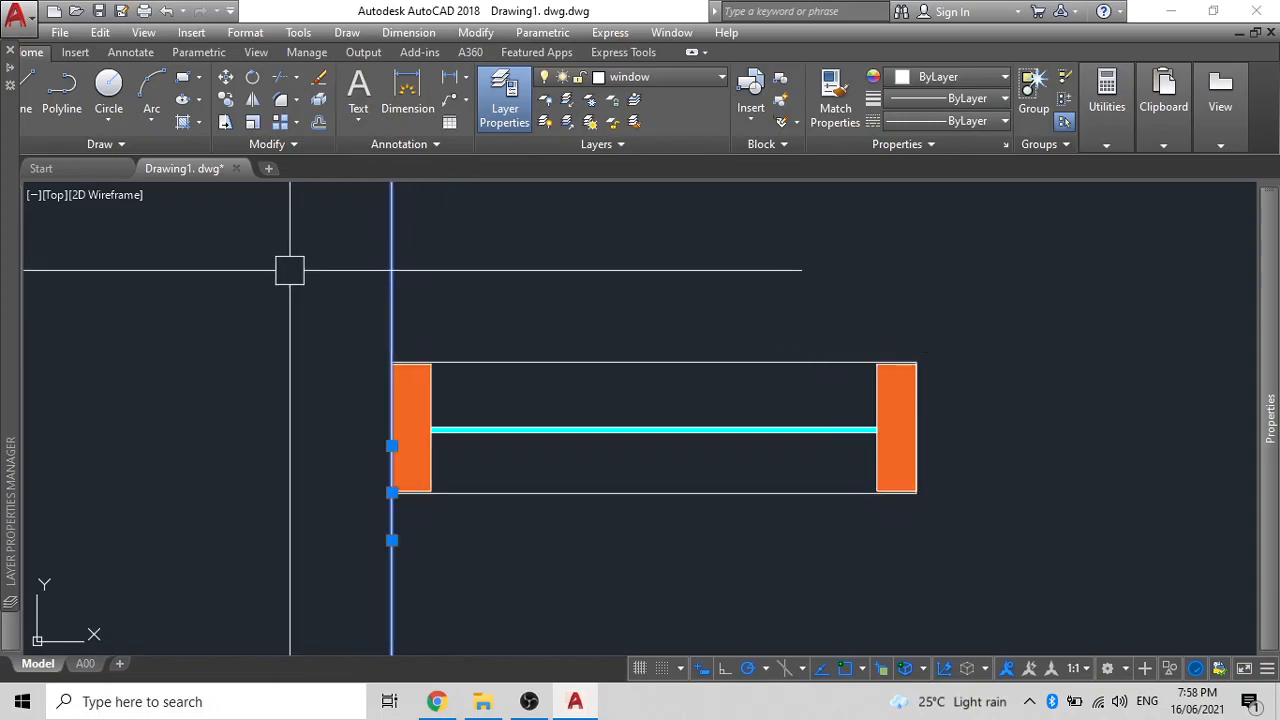
{"action": "key", "text": "Delete"}
{"action": "scroll", "coordinate": [300, 275], "scroll_direction": "down", "scroll_amount": 4}
{"action": "scroll", "coordinate": [430, 400], "scroll_direction": "up", "scroll_amount": 2}
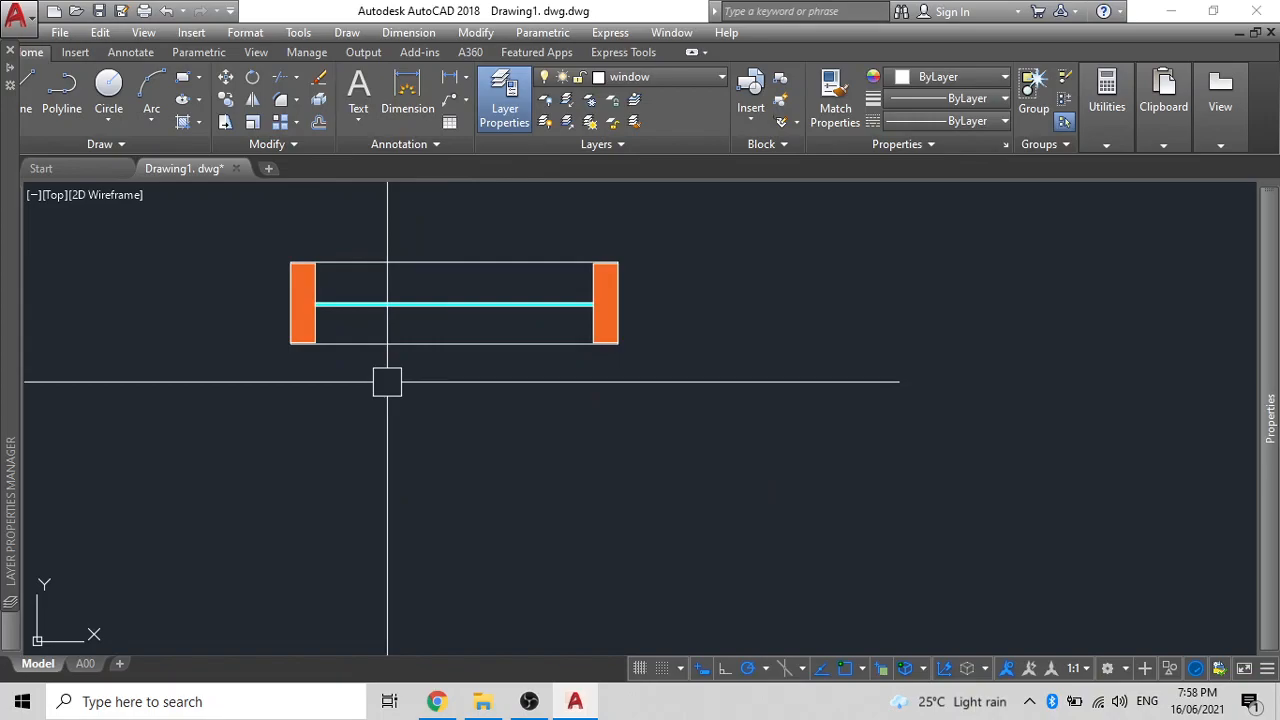
- Select the window and define an annotative block named W3
{"action": "middle_click_drag", "start_coordinate": [387, 381], "coordinate": [456, 429]}
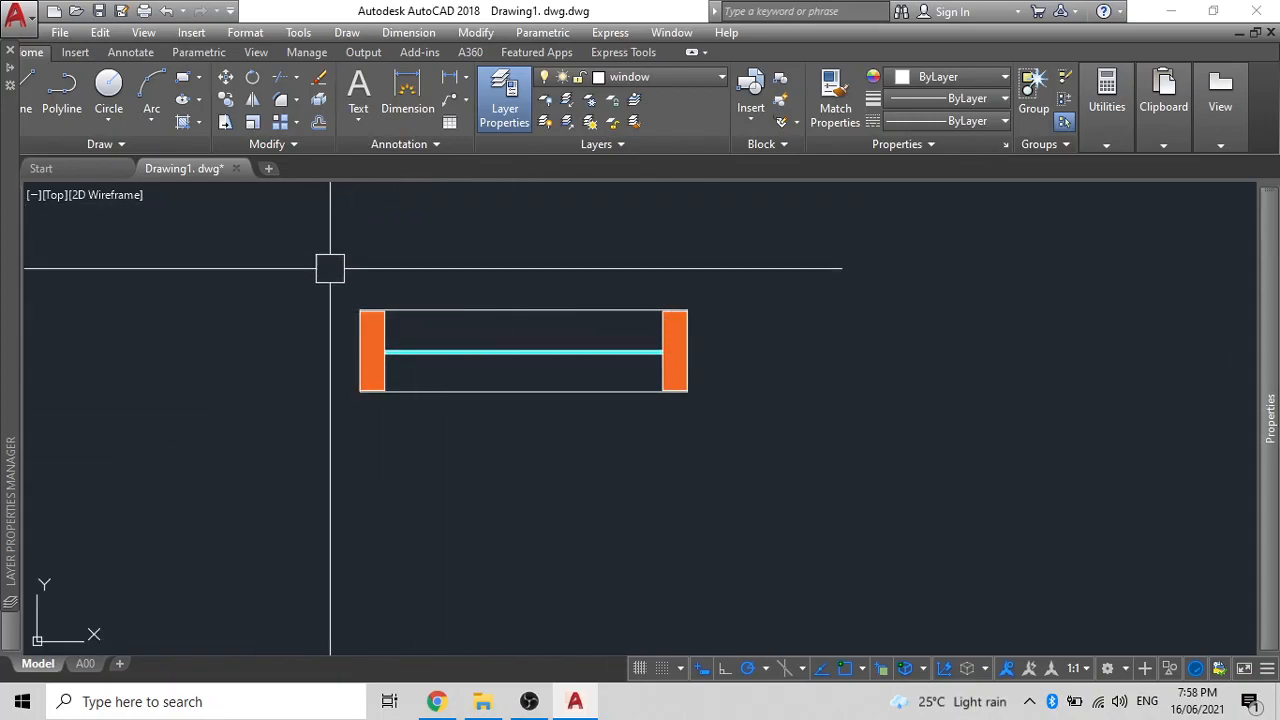
{"action": "left_click", "coordinate": [769, 449]}
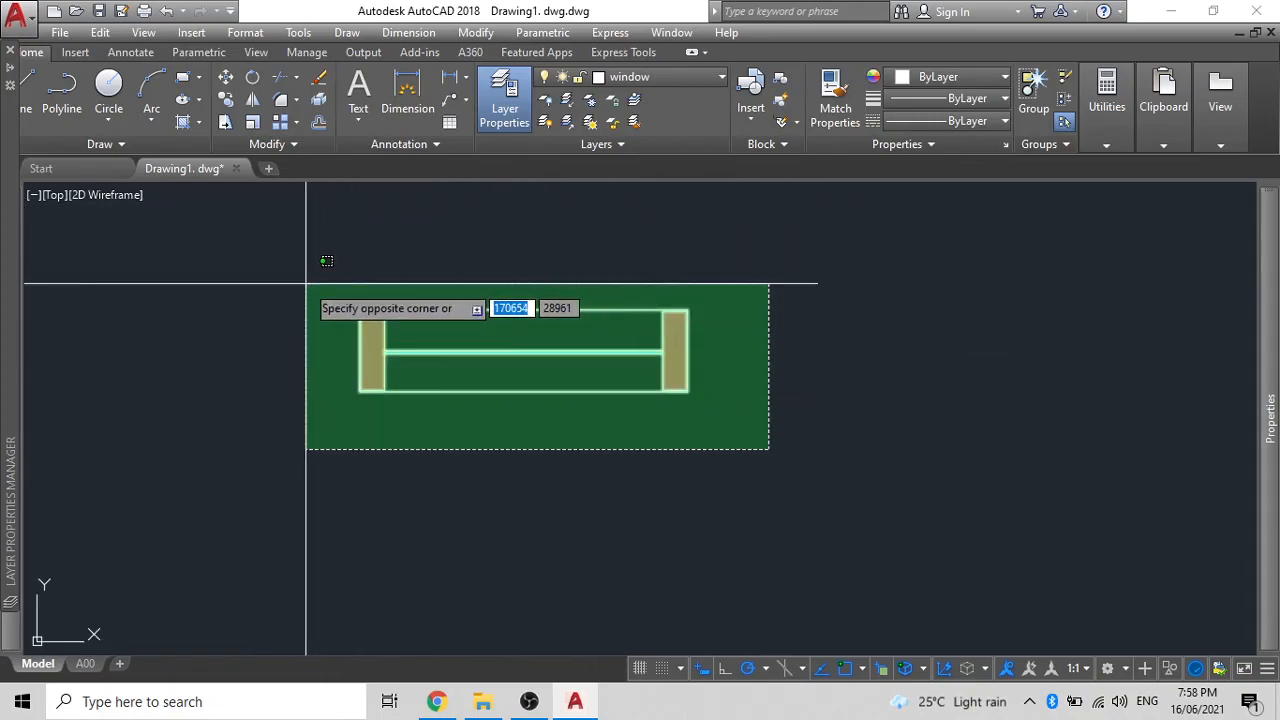
{"action": "left_click", "coordinate": [463, 441]}
{"action": "key", "text": "Return"}
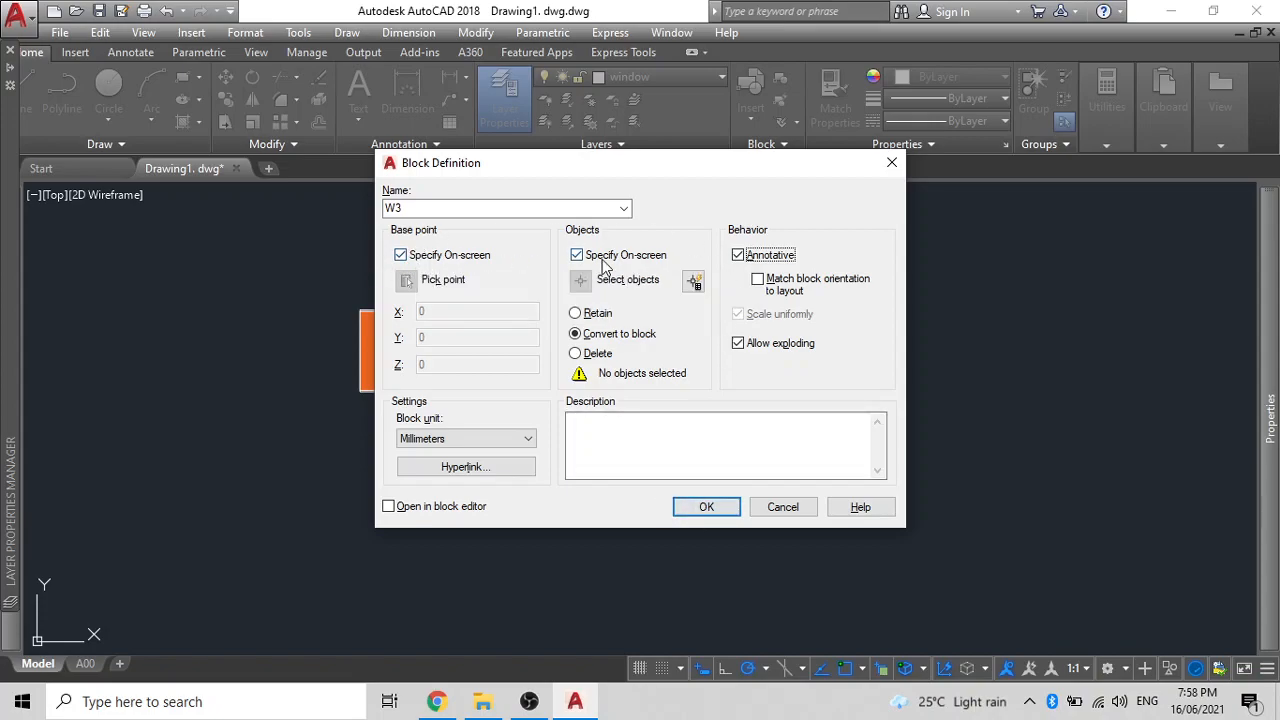
{"action": "left_click", "coordinate": [706, 507]}
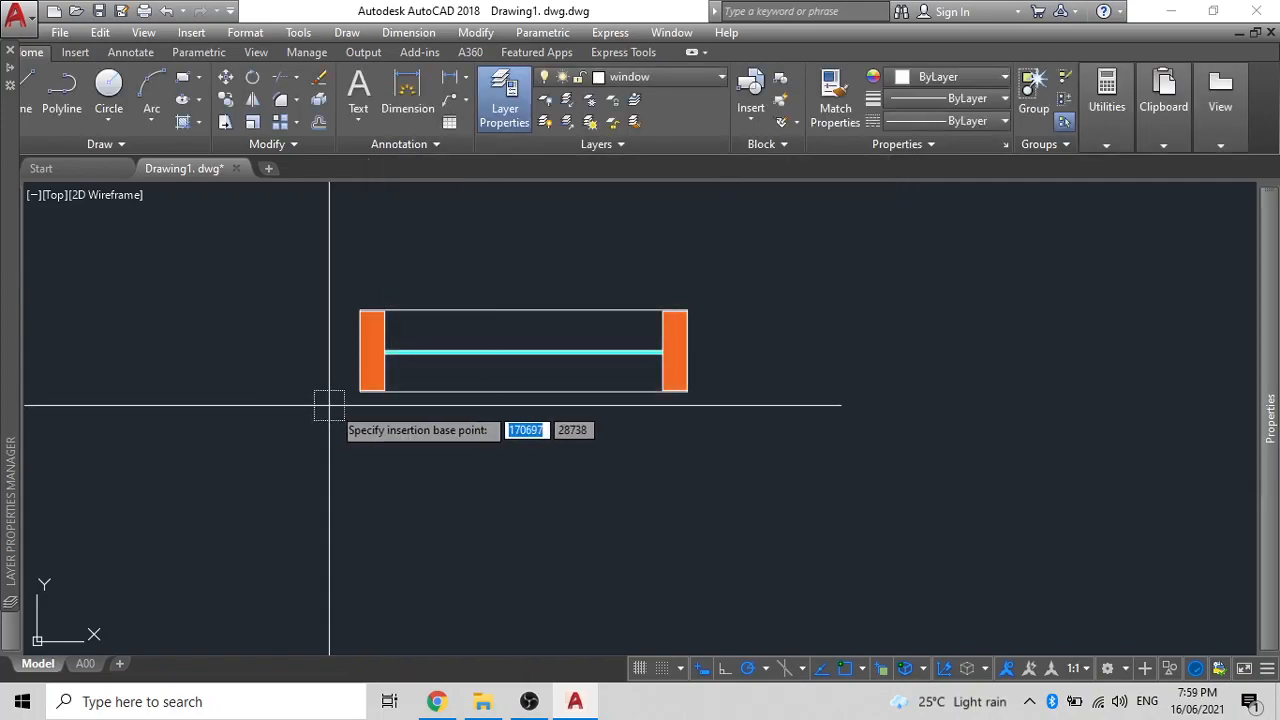
- Give block W3 a lower-left corner base point and include all window parts
{"action": "left_click", "coordinate": [360, 391]}
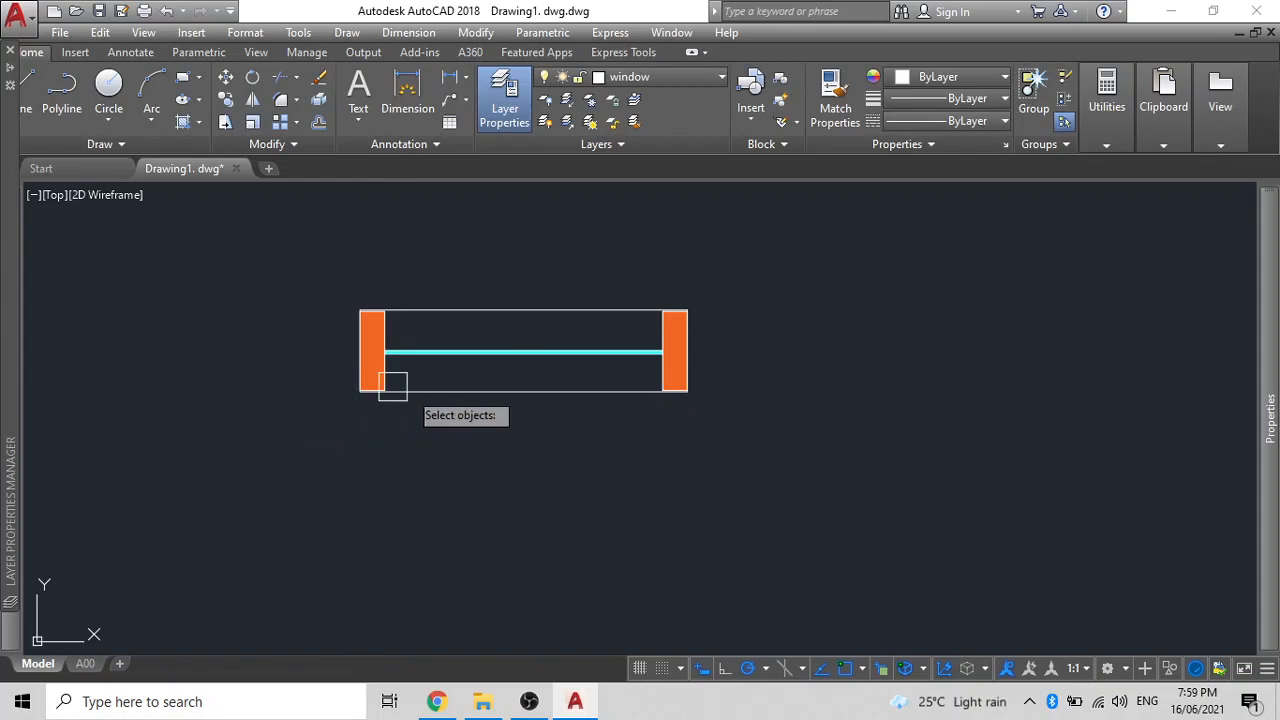
{"action": "left_click", "coordinate": [731, 450]}
{"action": "left_click", "coordinate": [328, 266]}
{"action": "key", "text": "Return"}
- Select the new W3 block to check it
{"action": "left_click", "coordinate": [386, 322]}
{"action": "mouse_move", "coordinate": [1272, 373]}
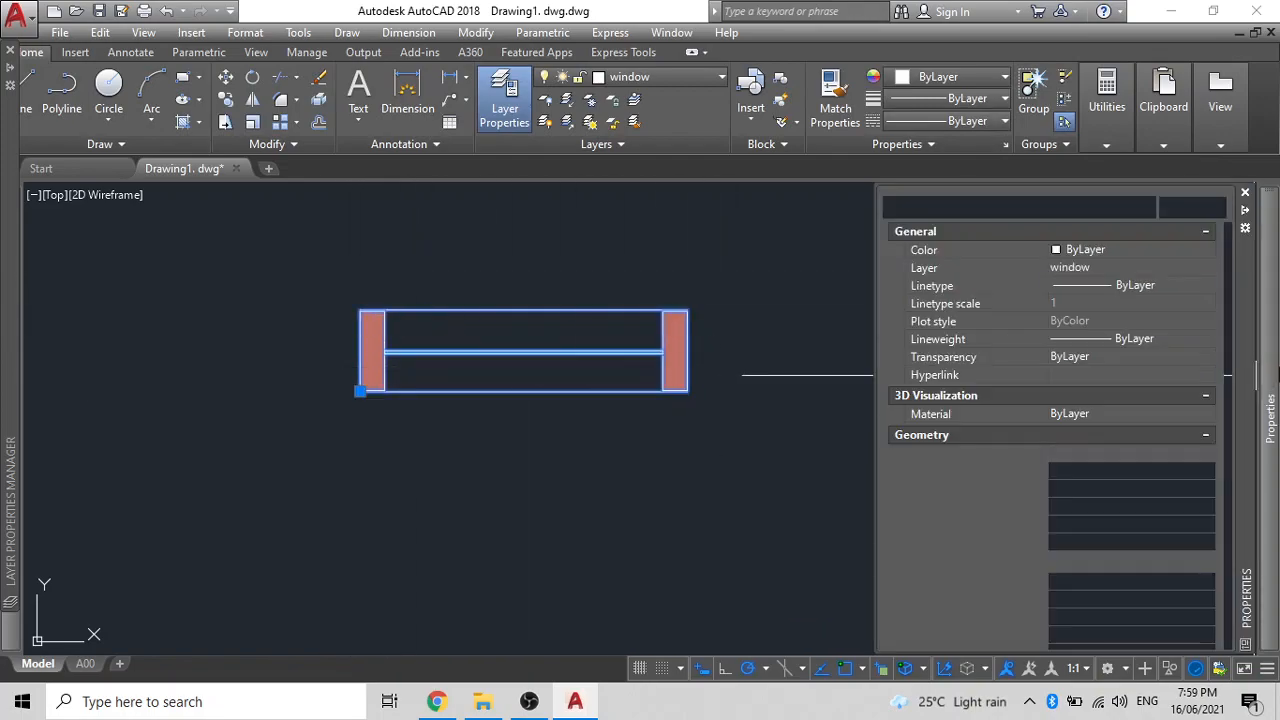
{"action": "scroll", "coordinate": [1085, 486], "scroll_direction": "down", "scroll_amount": 1}
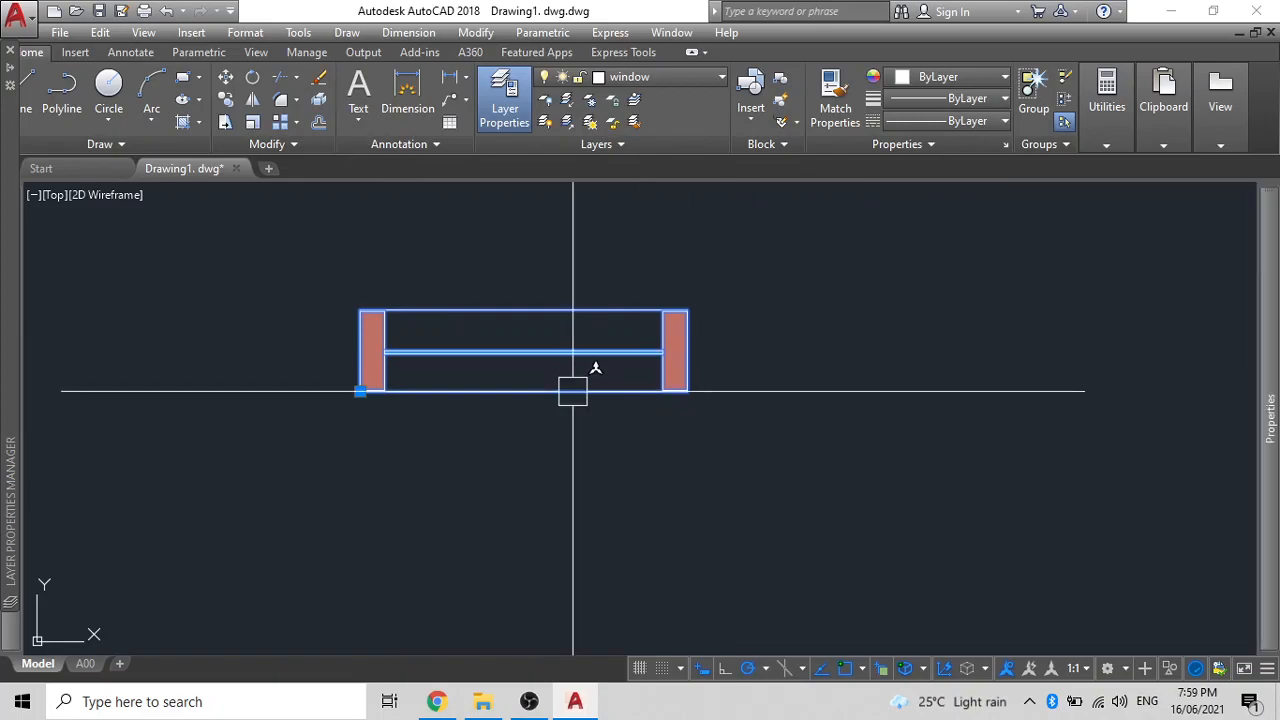
{"action": "scroll", "coordinate": [611, 374], "scroll_direction": "down", "scroll_amount": 4}
{"action": "left_click", "coordinate": [687, 414]}
{"action": "left_click", "coordinate": [416, 288]}
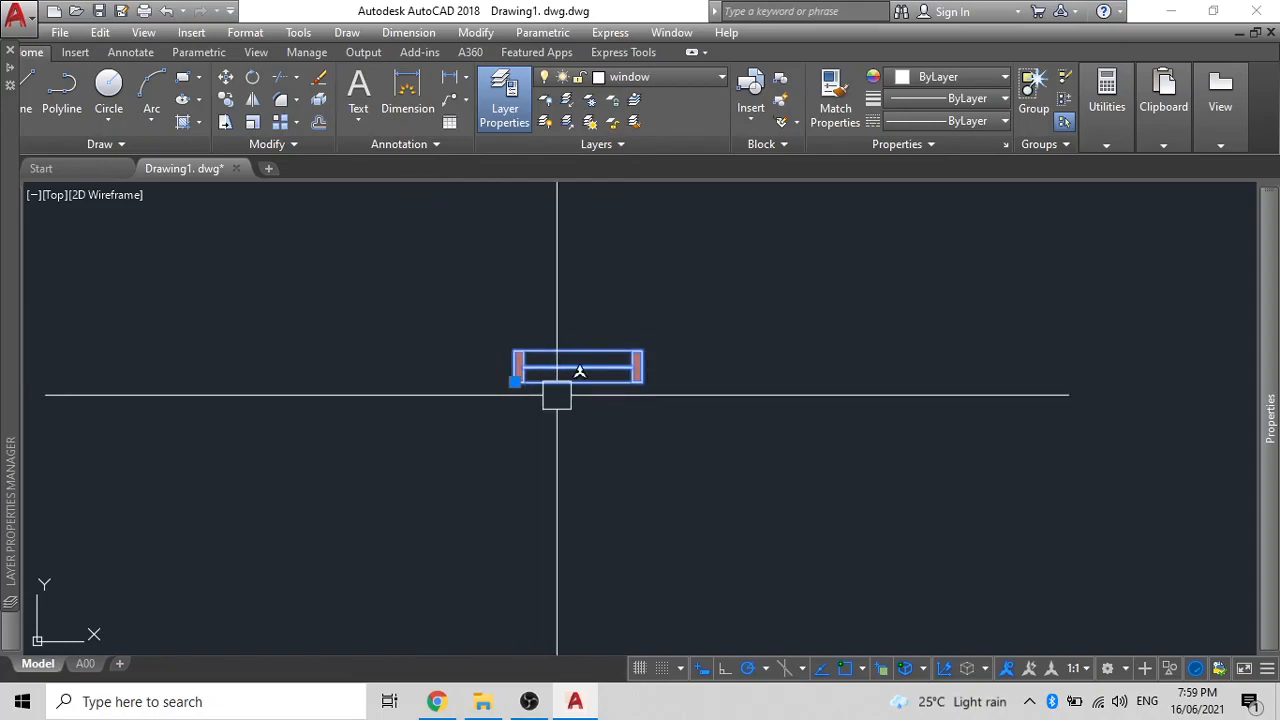
- Move the W3 block onto the wall line to the right and select it
{"action": "type", "text": "m"}
{"action": "key", "text": "Return"}
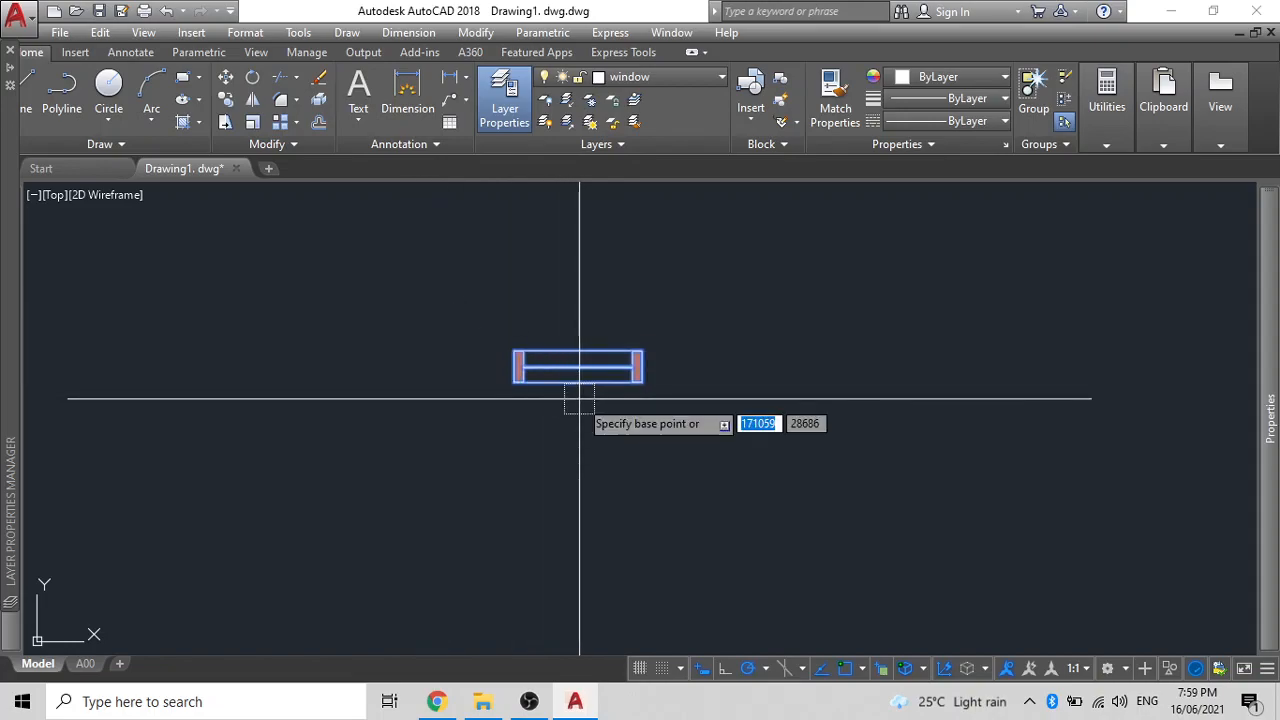
{"action": "left_click", "coordinate": [508, 353]}
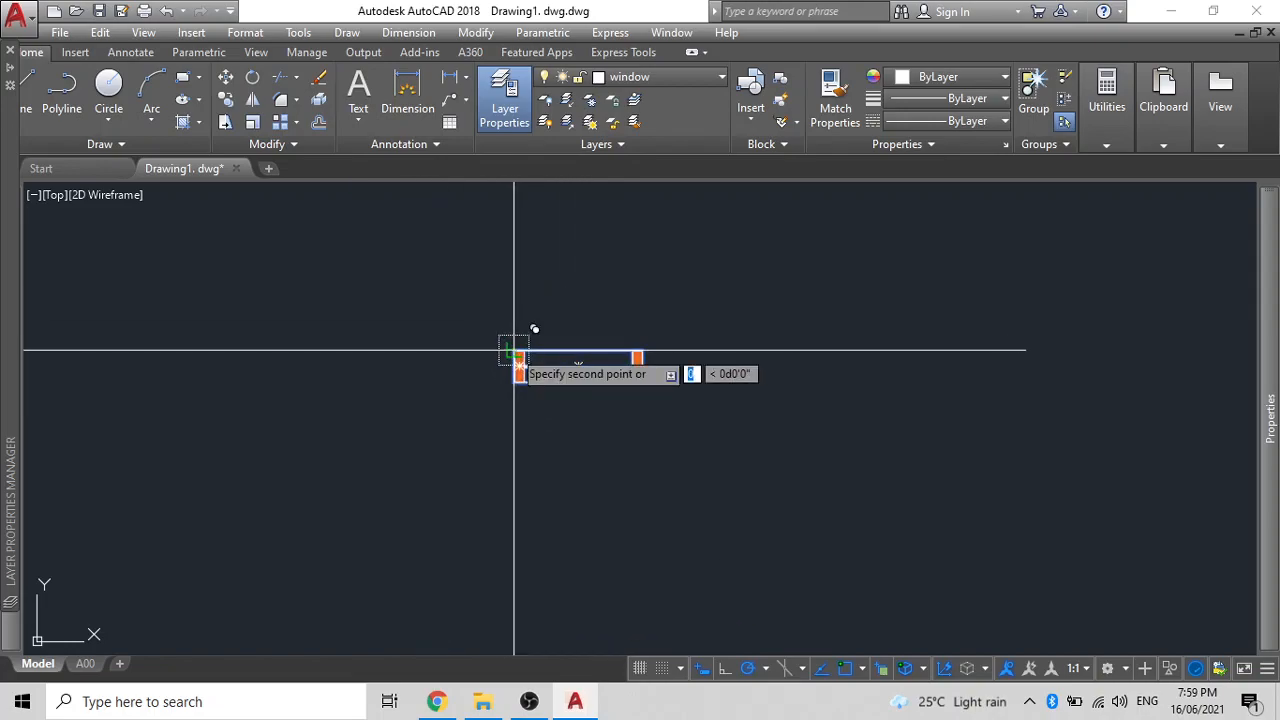
{"action": "left_click", "coordinate": [890, 360]}
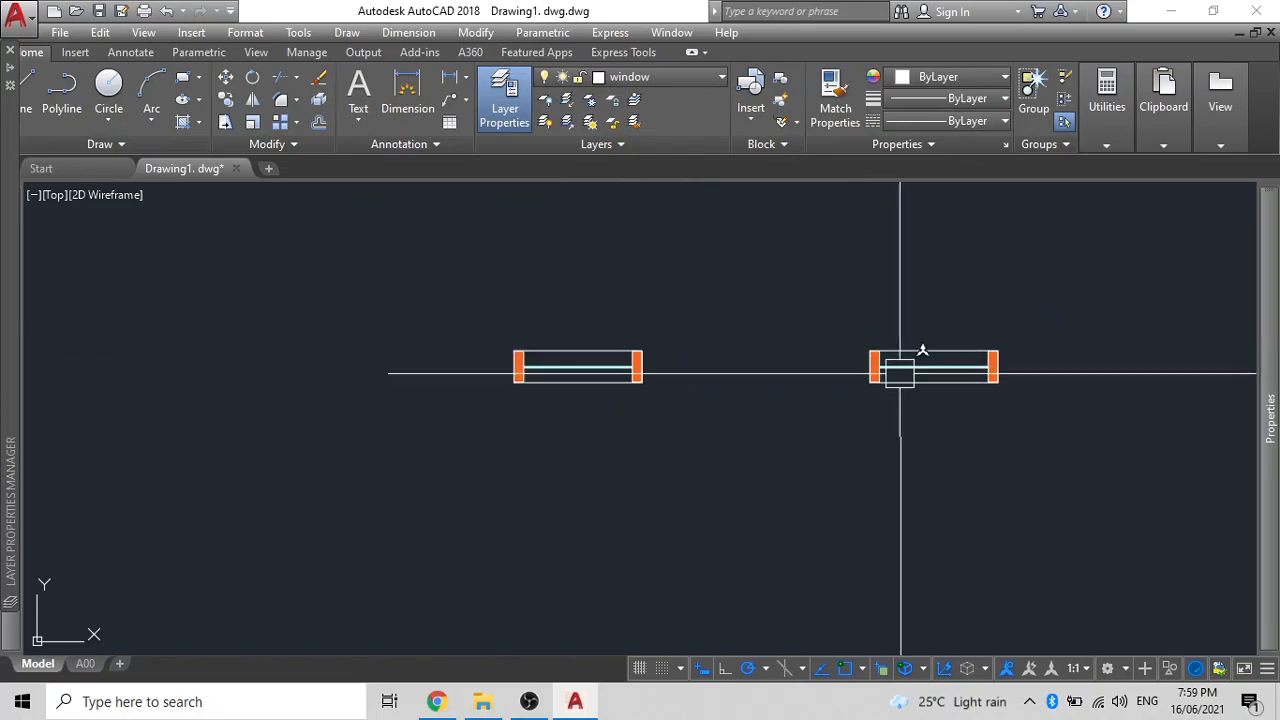
{"action": "left_click", "coordinate": [1034, 449]}
{"action": "left_click", "coordinate": [872, 348]}
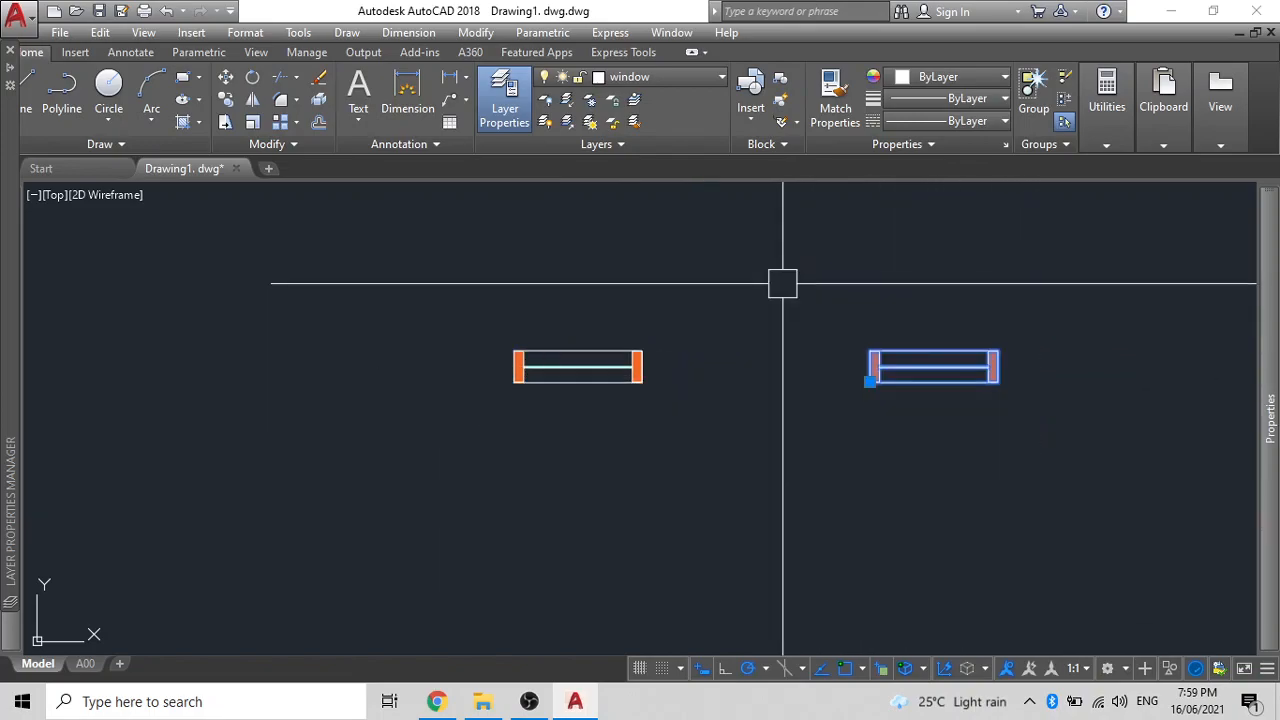
- Explode the selected window block
{"action": "type", "text": "EXPLODE"}
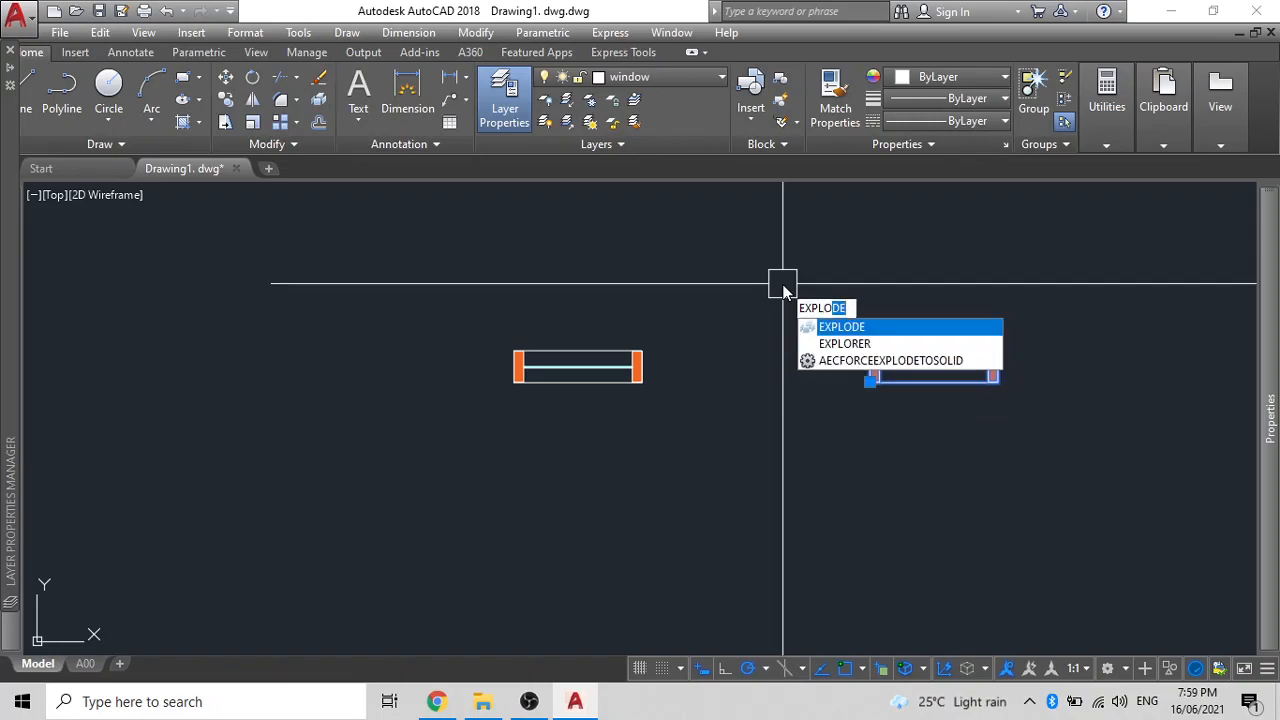
{"action": "key", "text": "Return"}
{"action": "left_click", "coordinate": [931, 365]}
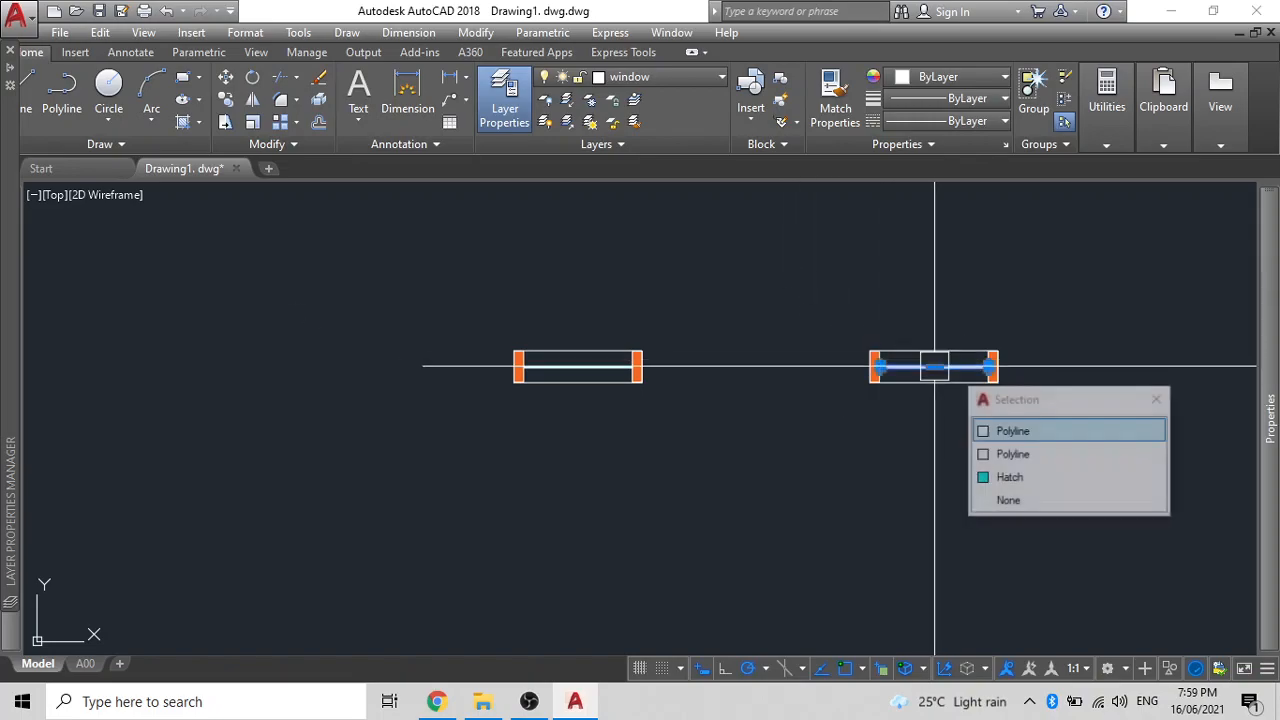
{"action": "key", "text": "Escape"}
- Pick the right jamb's hatch among overlapping objects, then cancel the move
{"action": "middle_click_drag", "start_coordinate": [923, 389], "coordinate": [731, 371]}
{"action": "scroll", "coordinate": [800, 369], "scroll_direction": "up", "scroll_amount": 4}
{"action": "scroll", "coordinate": [789, 405], "scroll_direction": "up", "scroll_amount": 3}
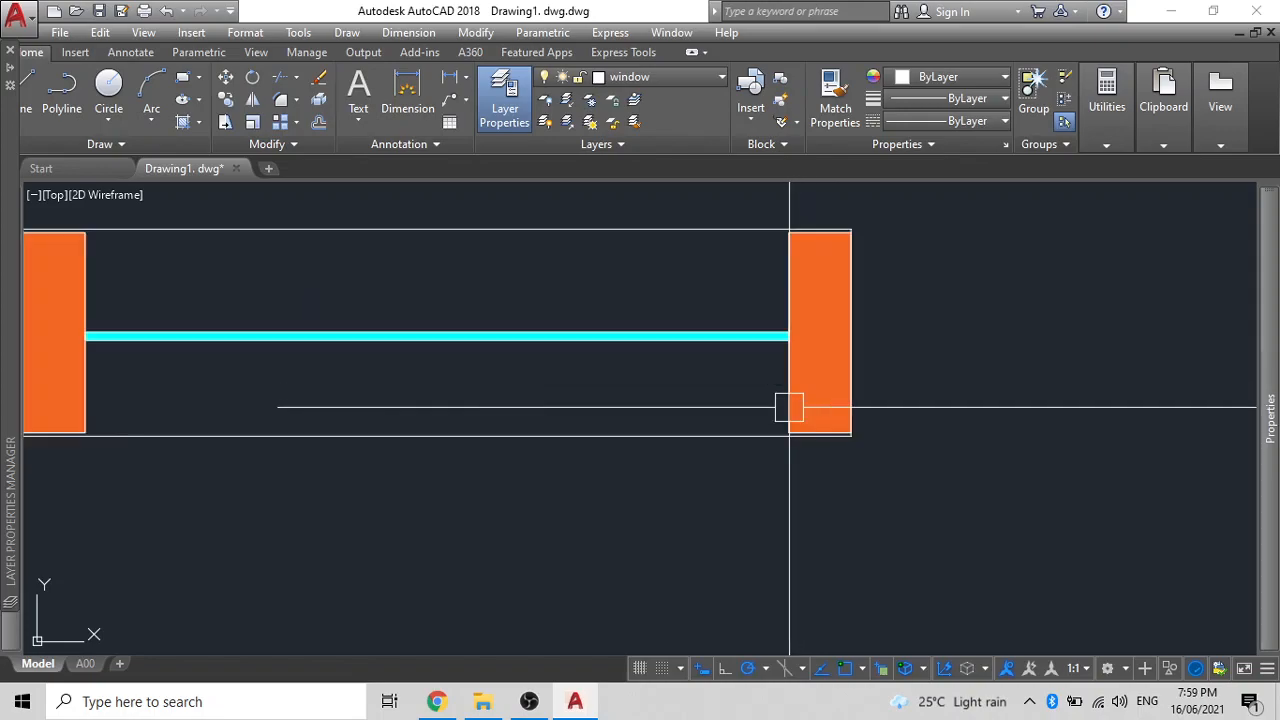
{"action": "left_click", "coordinate": [778, 405]}
{"action": "left_click", "coordinate": [857, 491]}
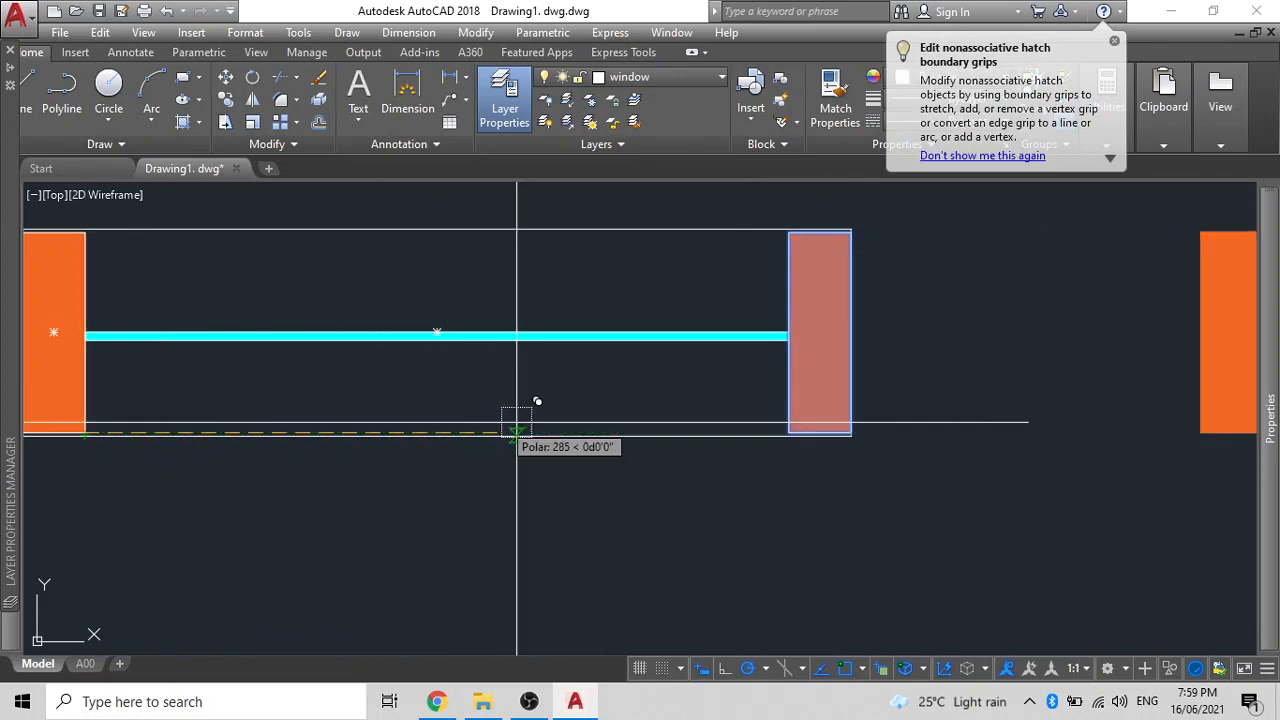
{"action": "scroll", "coordinate": [851, 435], "scroll_direction": "up", "scroll_amount": 4}
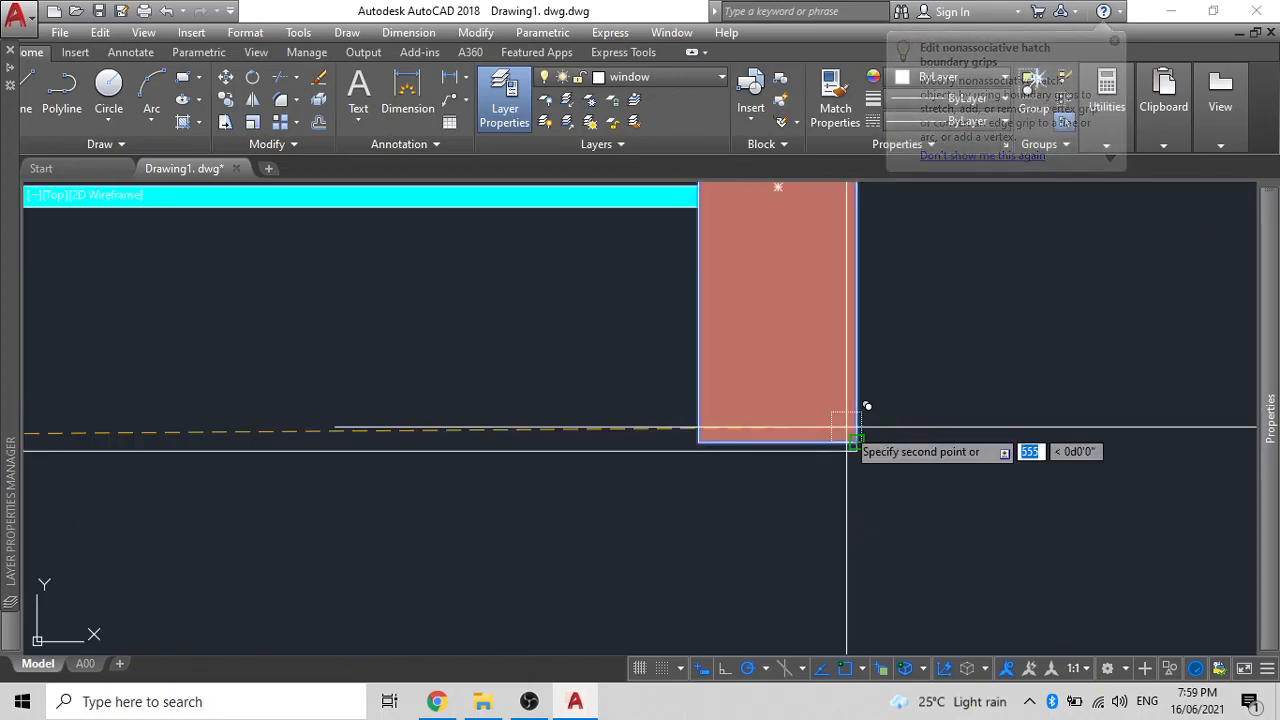
{"action": "scroll", "coordinate": [830, 432], "scroll_direction": "down", "scroll_amount": 8}
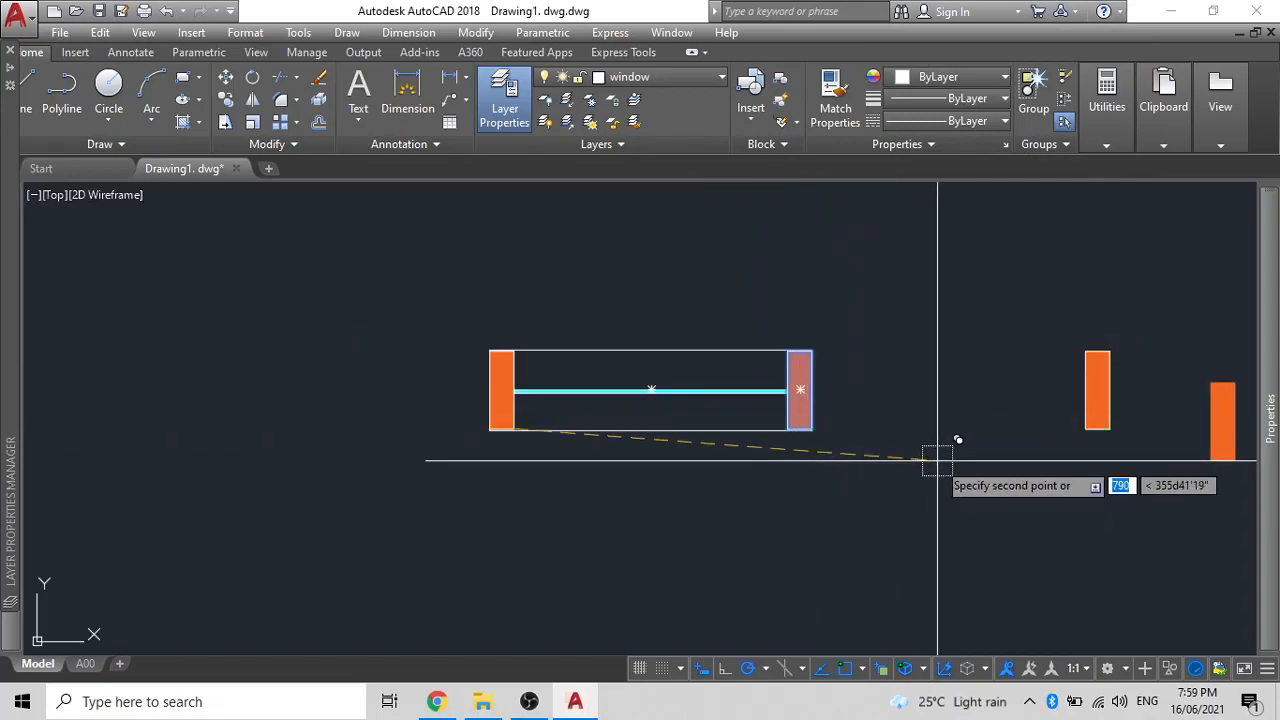
{"action": "key", "text": "Escape"}
{"action": "scroll", "coordinate": [937, 454], "scroll_direction": "down", "scroll_amount": 2}
{"action": "middle_click_drag", "start_coordinate": [929, 441], "coordinate": [692, 395]}
- Grip-stretch the outer frame edge out to the new jamb
{"action": "left_click", "coordinate": [549, 398]}
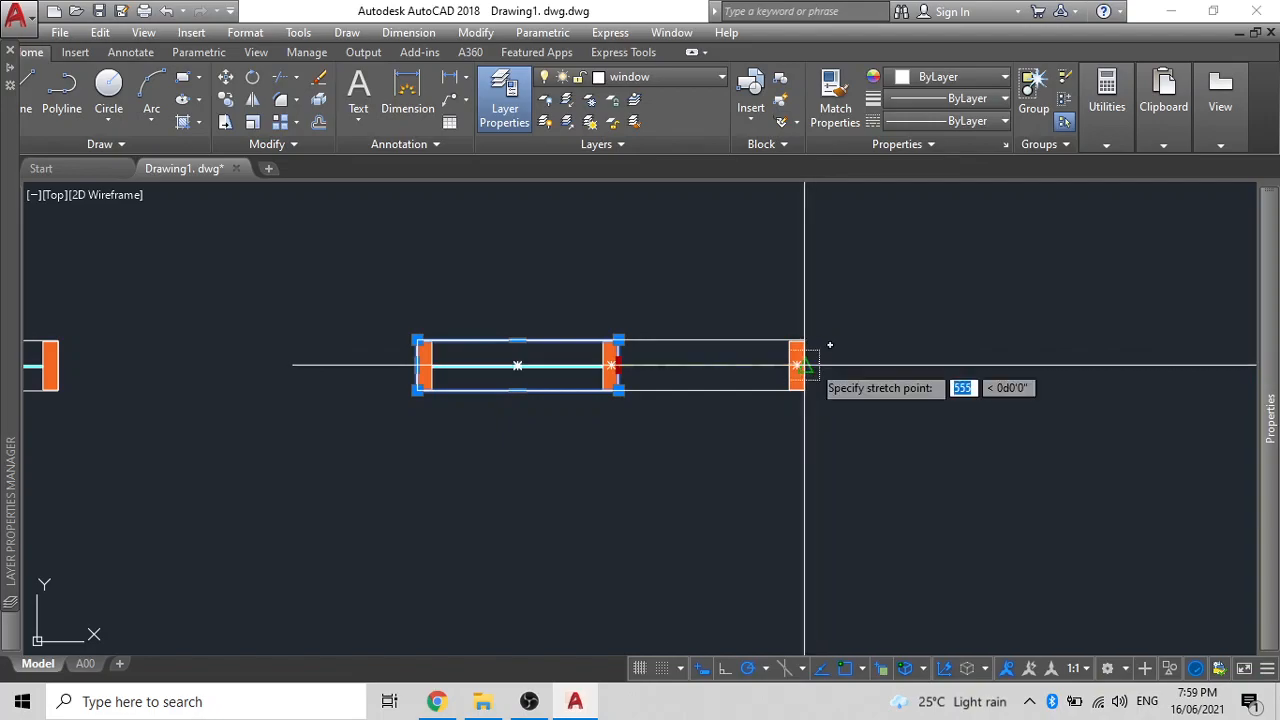
{"action": "scroll", "coordinate": [805, 365], "scroll_direction": "up", "scroll_amount": 6}
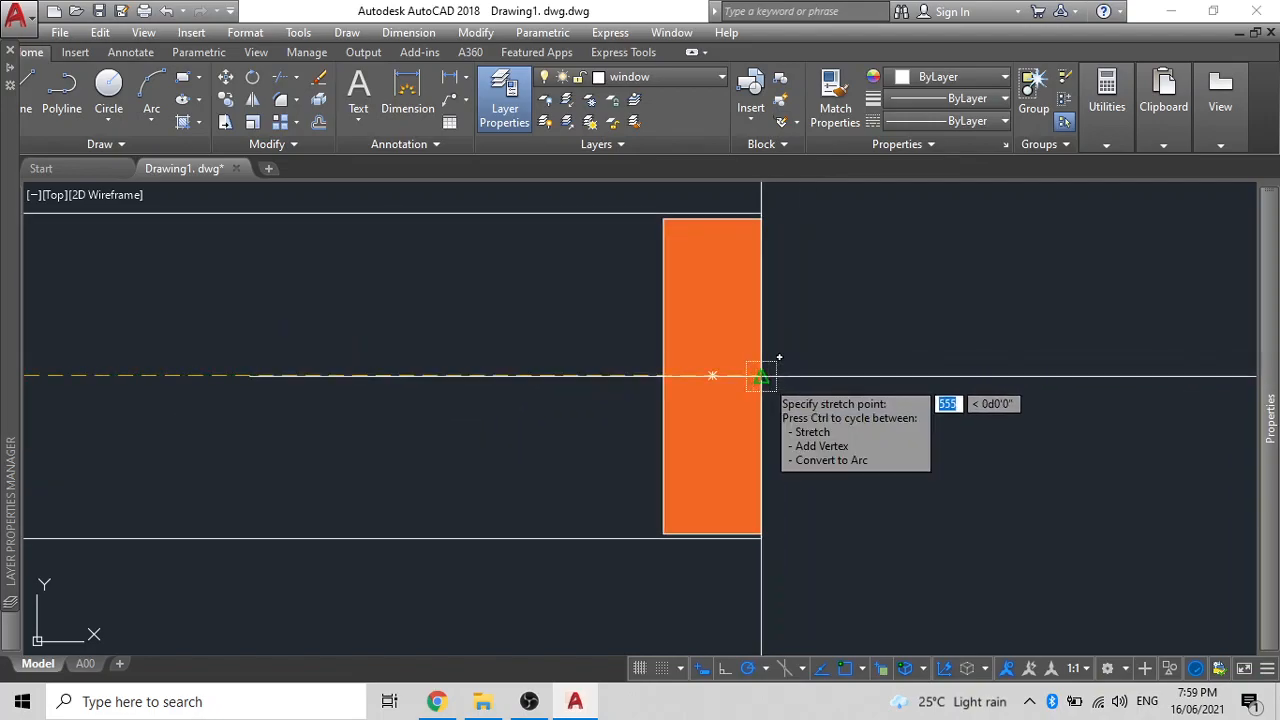
{"action": "left_click", "coordinate": [761, 376]}
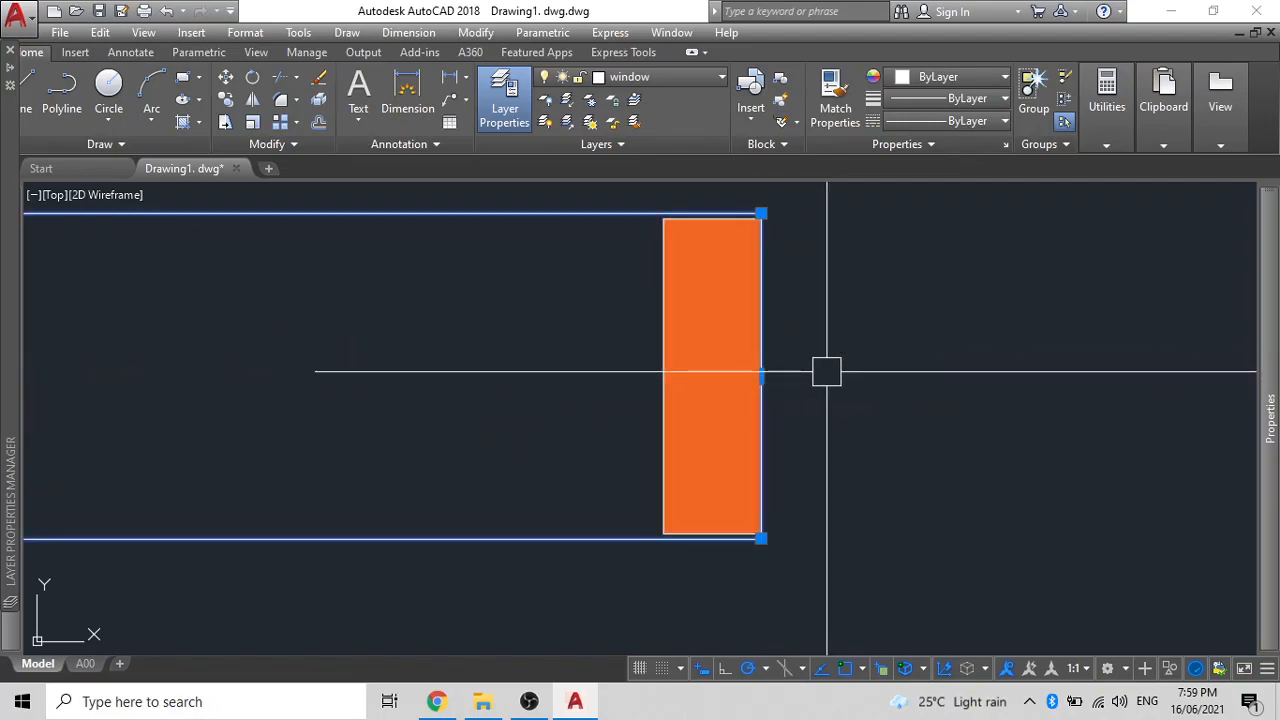
{"action": "scroll", "coordinate": [791, 369], "scroll_direction": "down", "scroll_amount": 6}
{"action": "scroll", "coordinate": [542, 408], "scroll_direction": "up", "scroll_amount": 6}
- Check the cyan blade hatch's colour without changing it
{"action": "left_click", "coordinate": [541, 366]}
{"action": "type", "text": "col"}
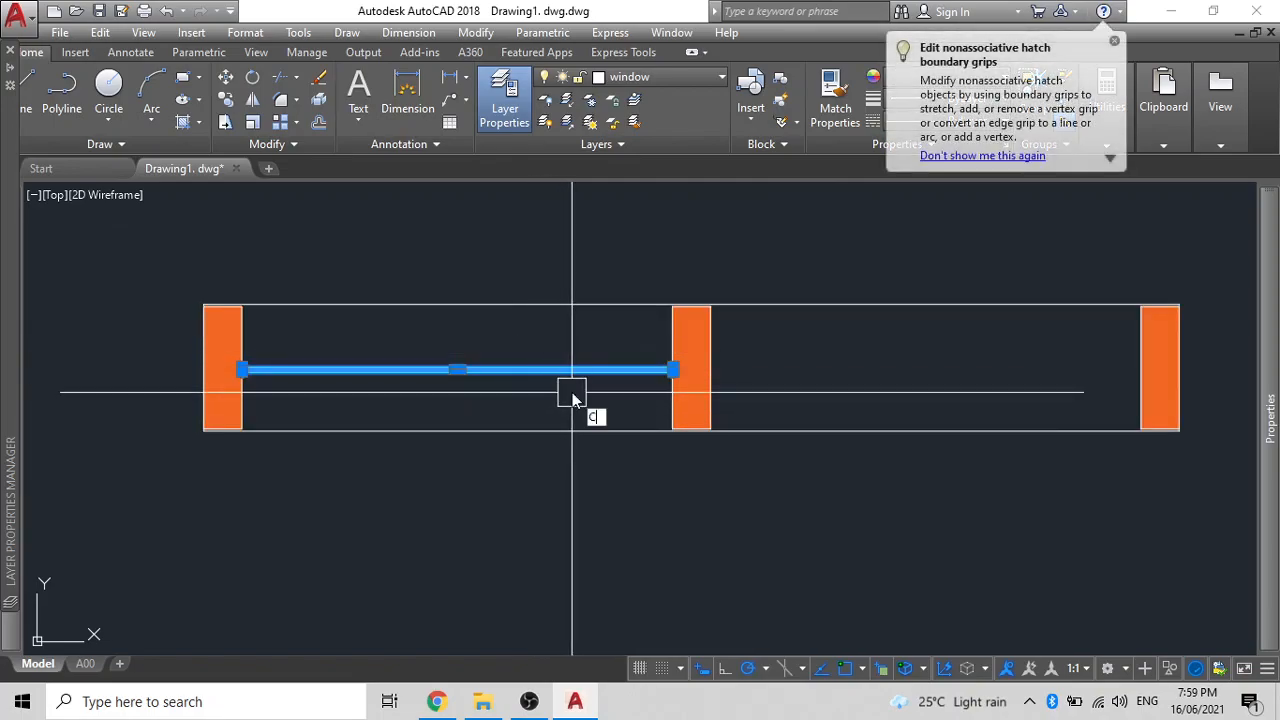
{"action": "key", "text": "Return"}
{"action": "key", "text": "Escape"}
- Copy the cyan blade hatch into the second pane
{"action": "left_click", "coordinate": [619, 396]}
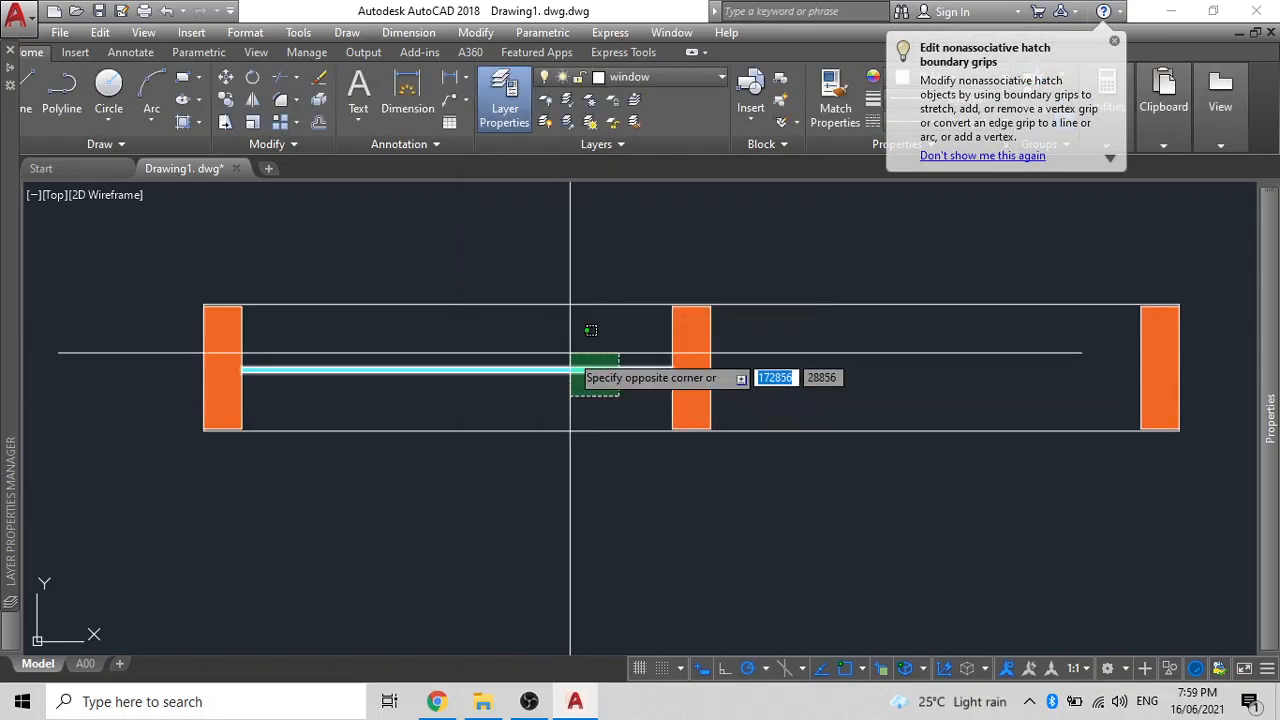
{"action": "type", "text": "co"}
{"action": "key", "text": "Return"}
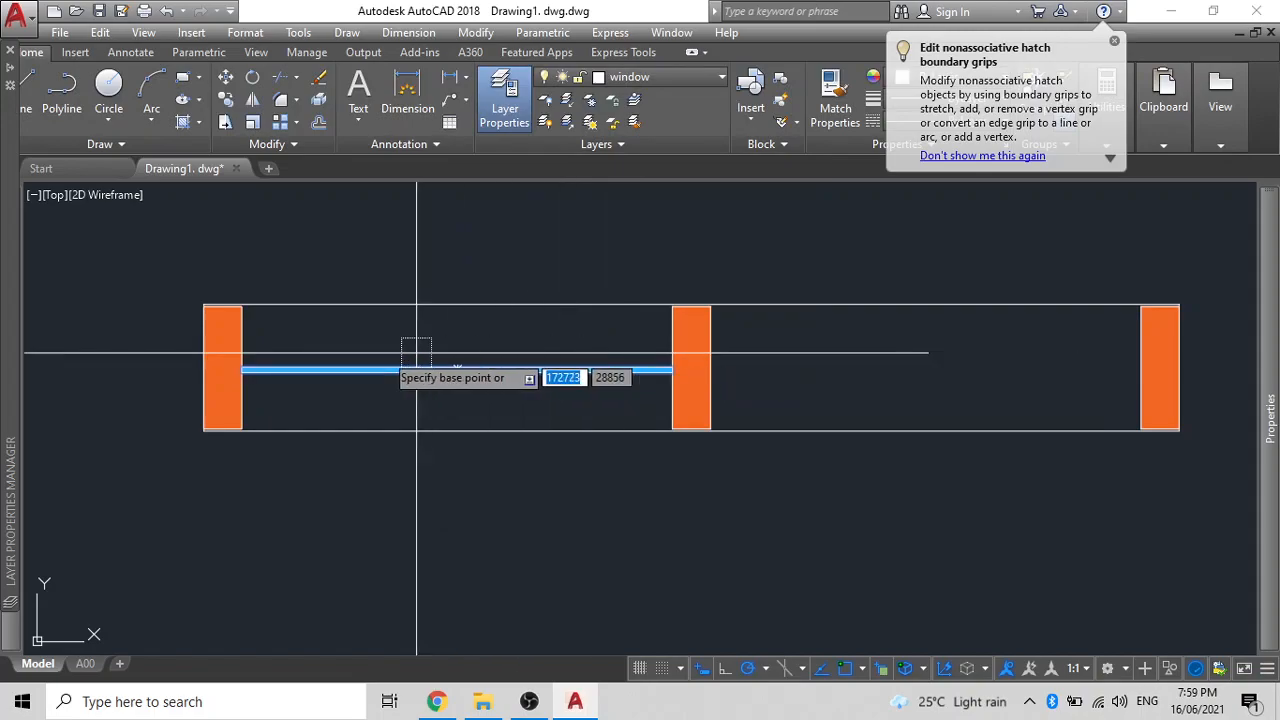
{"action": "left_click", "coordinate": [242, 306]}
{"action": "scroll", "coordinate": [700, 310], "scroll_direction": "up", "scroll_amount": 6}
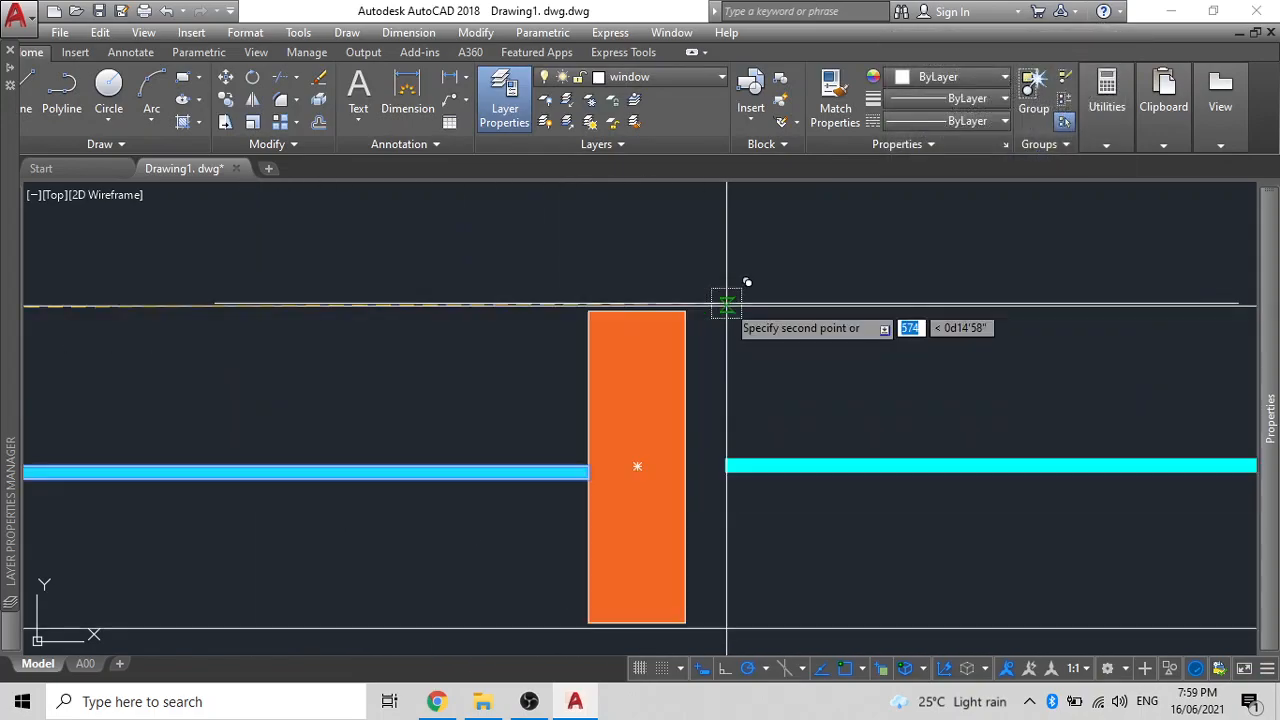
{"action": "left_click", "coordinate": [660, 316]}
{"action": "scroll", "coordinate": [686, 349], "scroll_direction": "down", "scroll_amount": 6}
{"action": "key", "text": "Return"}
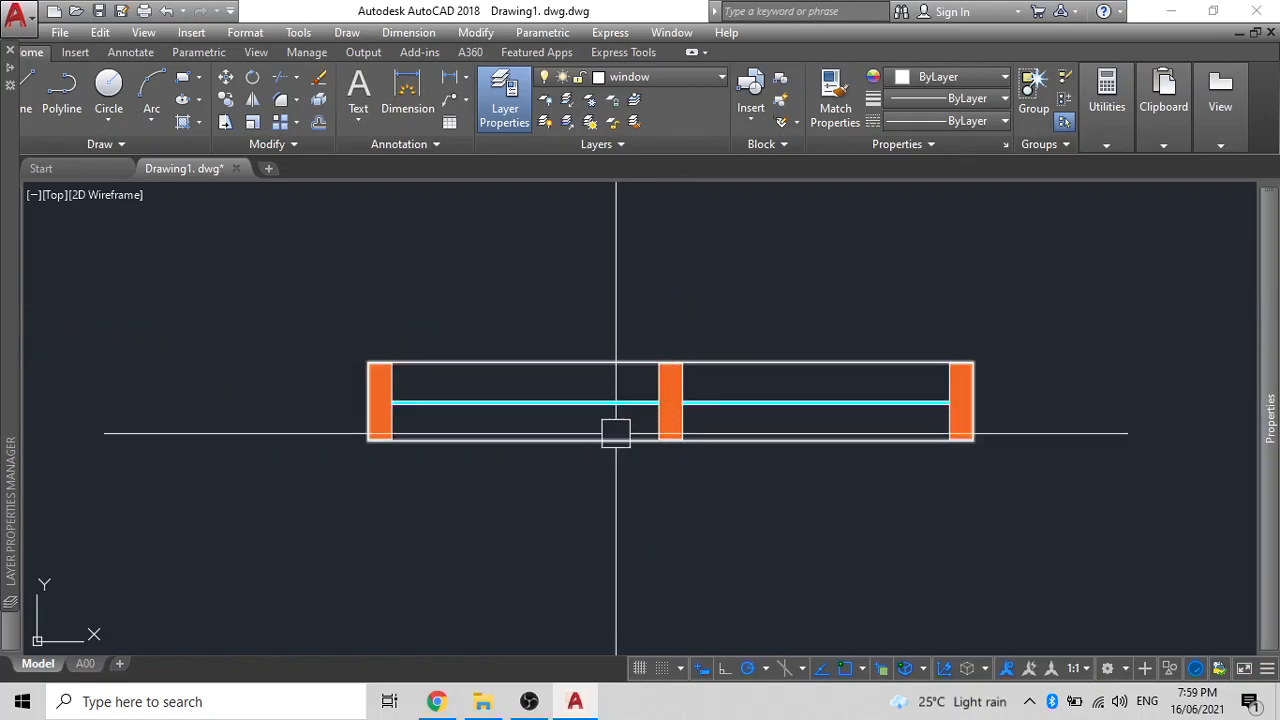
{"action": "scroll", "coordinate": [486, 345], "scroll_direction": "up", "scroll_amount": 4}
{"action": "scroll", "coordinate": [488, 334], "scroll_direction": "down", "scroll_amount": 4}
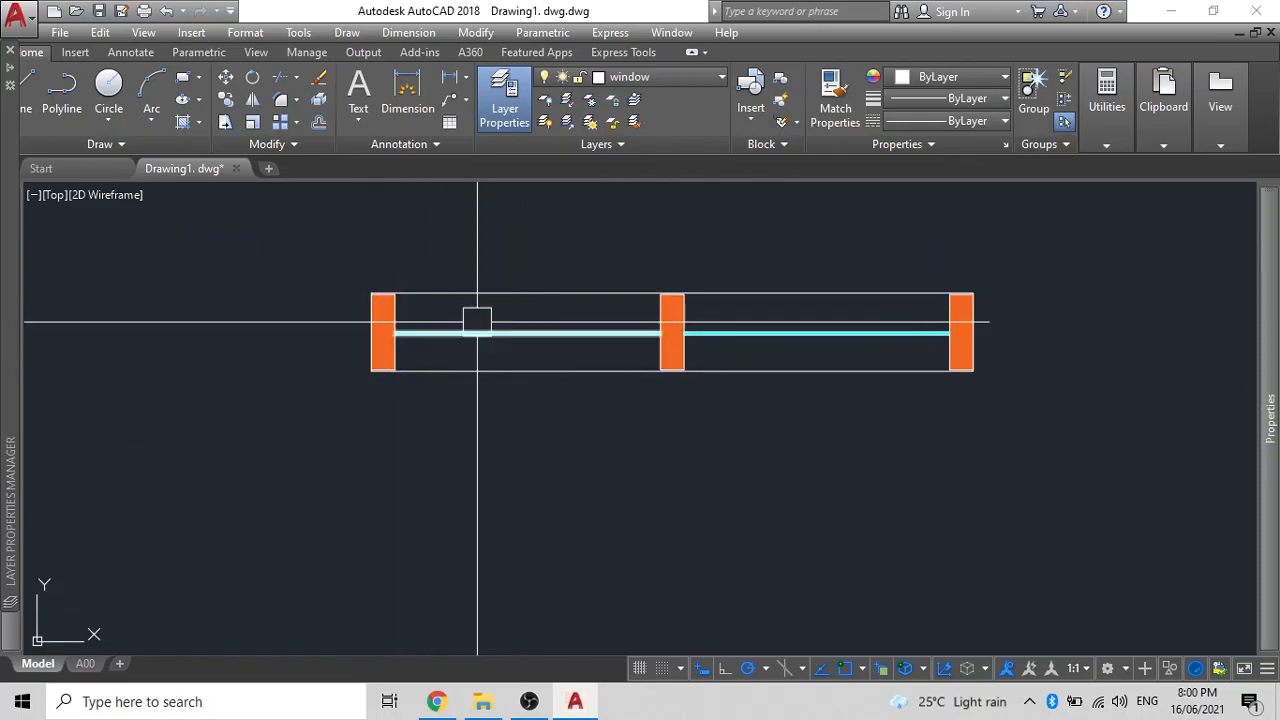
{"action": "scroll", "coordinate": [660, 312], "scroll_direction": "up", "scroll_amount": 2}
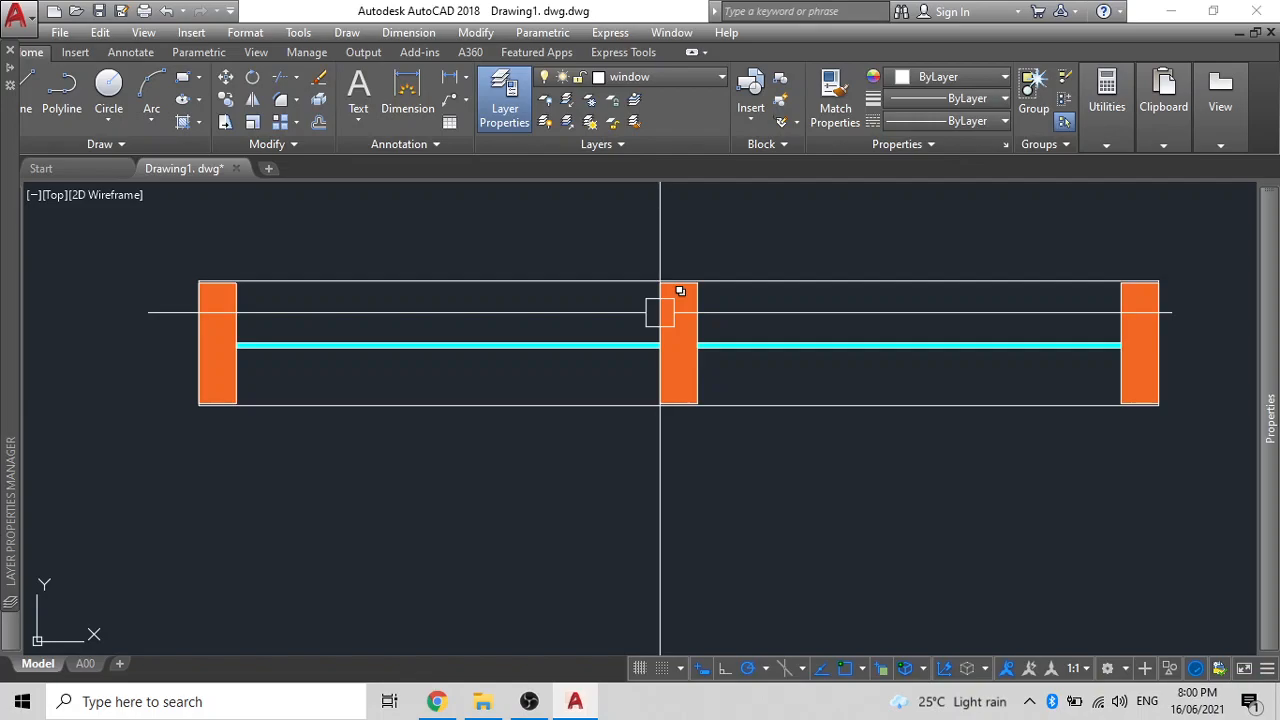
{"action": "scroll", "coordinate": [610, 350], "scroll_direction": "down", "scroll_amount": 2}
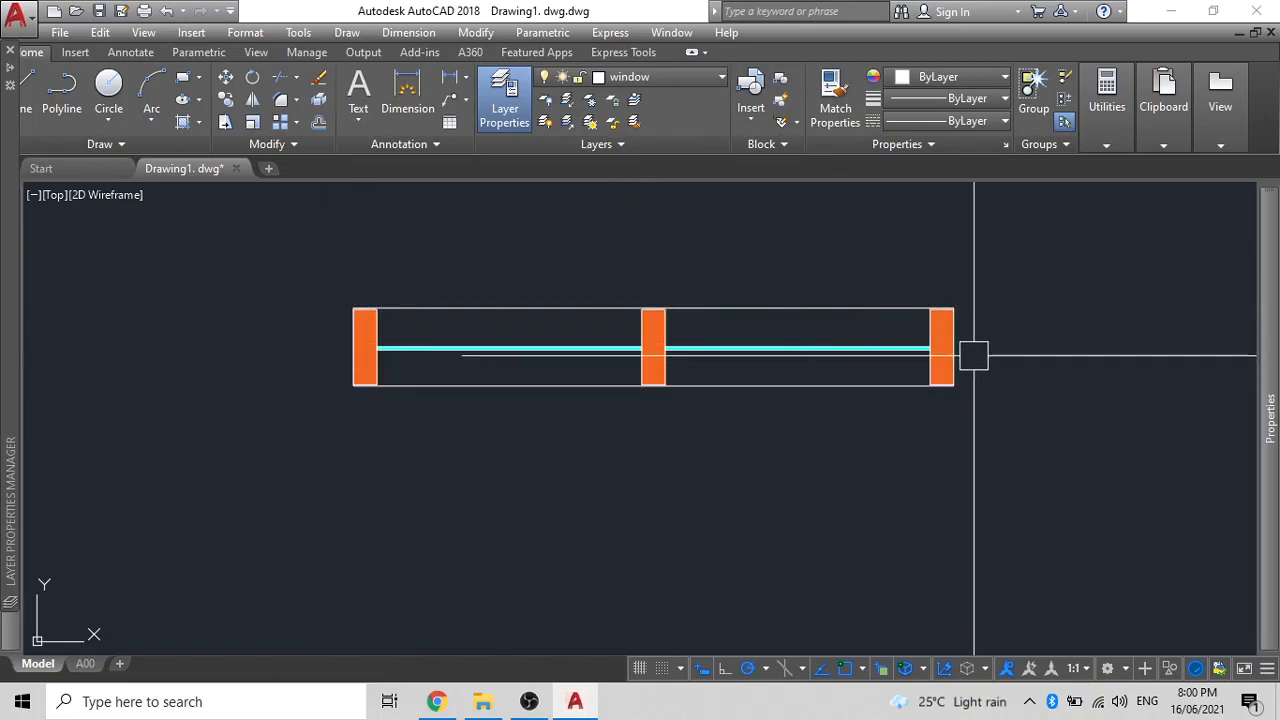
{"action": "left_click", "coordinate": [545, 350]}
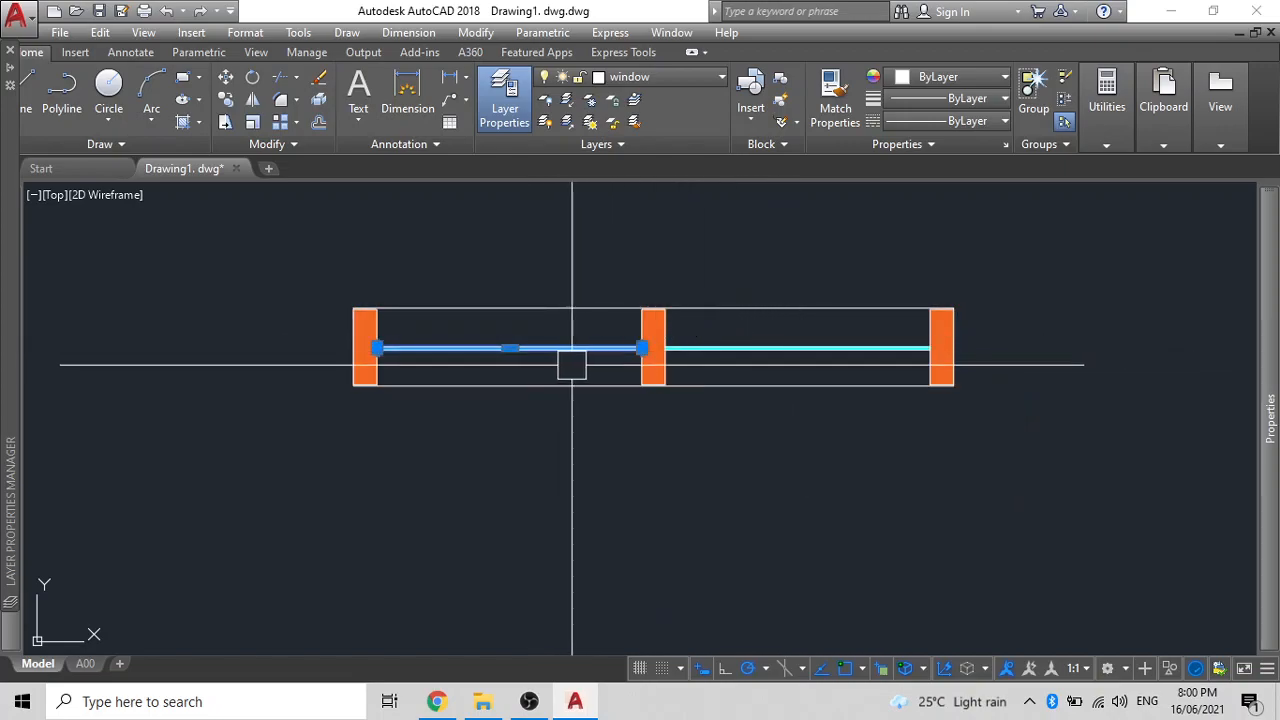
{"action": "scroll", "coordinate": [694, 437], "scroll_direction": "down", "scroll_amount": 2}
{"action": "middle_click_drag", "start_coordinate": [694, 437], "coordinate": [751, 414]}
{"action": "scroll", "coordinate": [760, 412], "scroll_direction": "down", "scroll_amount": 4}
{"action": "scroll", "coordinate": [800, 424], "scroll_direction": "up", "scroll_amount": 2}
{"action": "left_click", "coordinate": [869, 431]}
{"action": "left_click", "coordinate": [537, 331]}
- Define block W2 from the double window with a bottom-left base point
{"action": "type", "text": "b"}
{"action": "key", "text": "Return"}
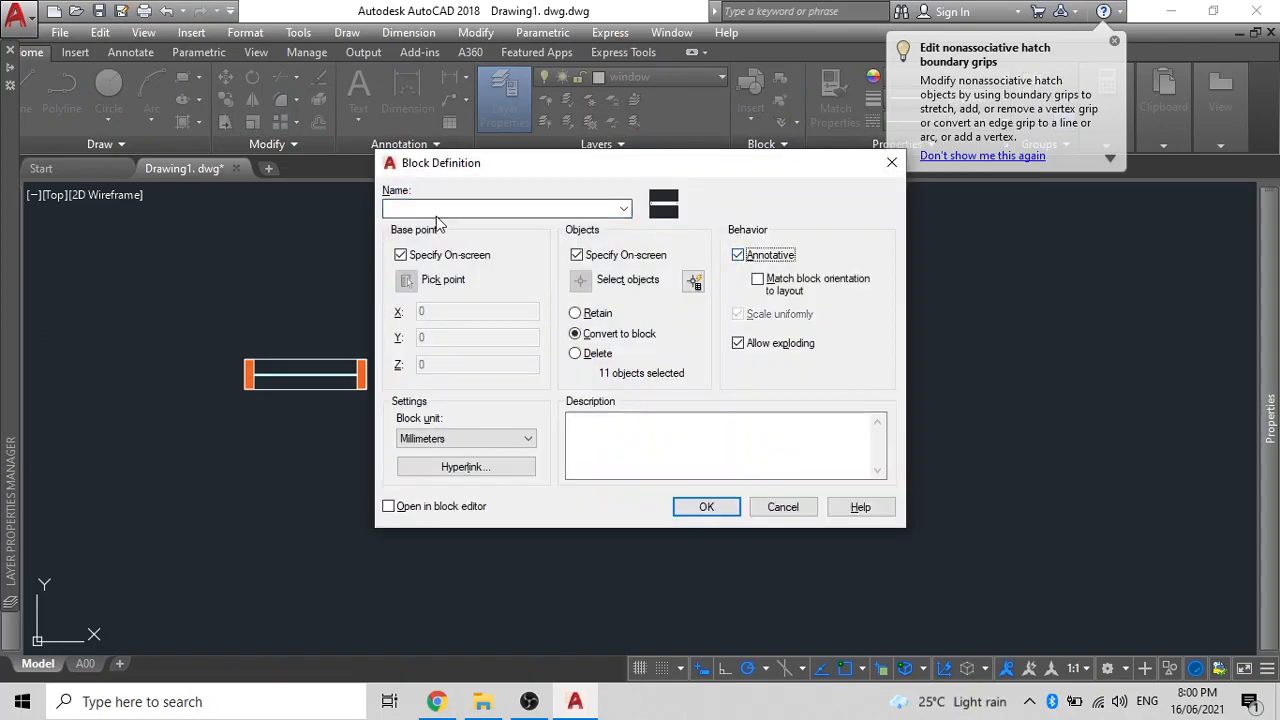
{"action": "type", "text": "W2"}
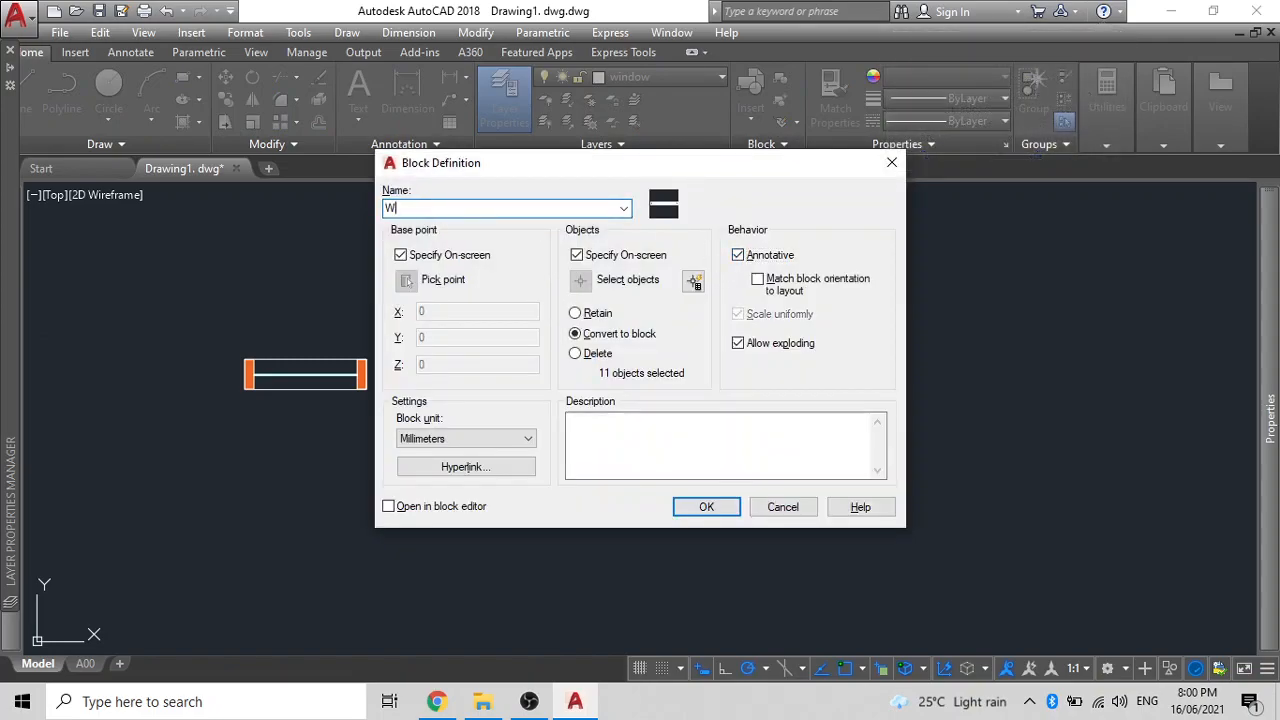
{"action": "left_click", "coordinate": [707, 507]}
{"action": "scroll", "coordinate": [592, 383], "scroll_direction": "up", "scroll_amount": 5}
{"action": "scroll", "coordinate": [585, 400], "scroll_direction": "up", "scroll_amount": 4}
{"action": "left_click", "coordinate": [409, 536]}
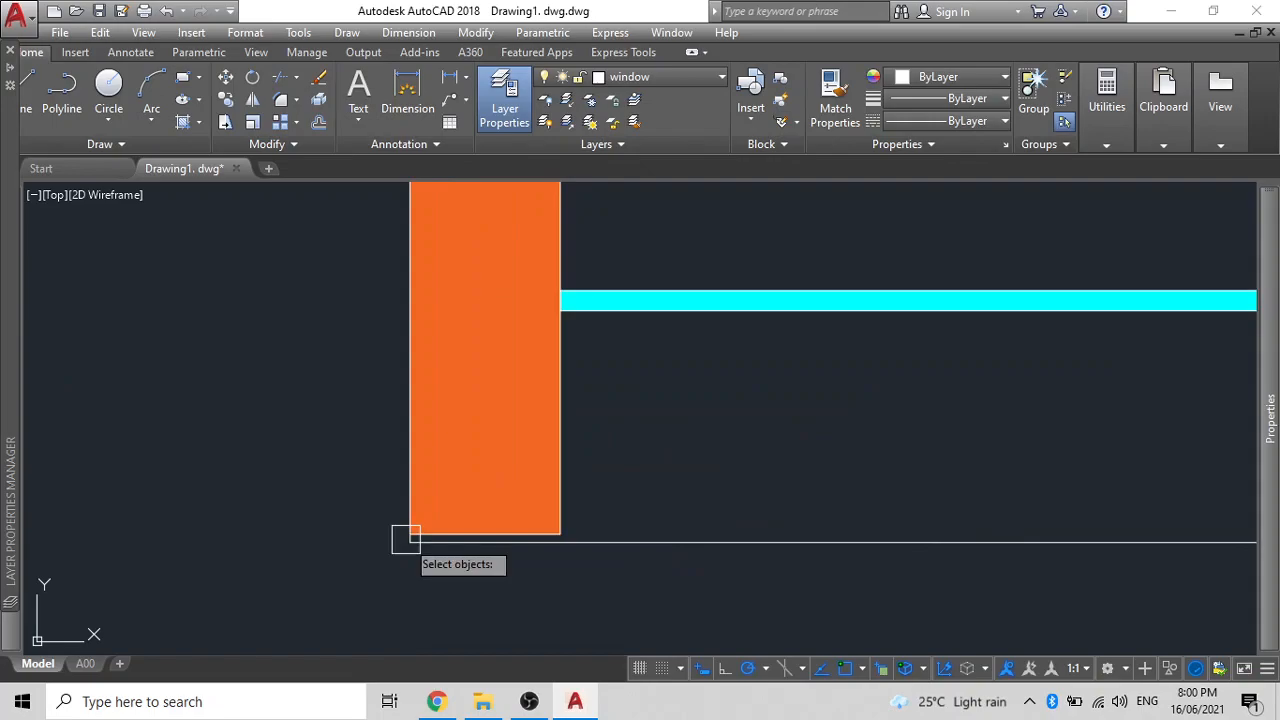
{"action": "scroll", "coordinate": [407, 538], "scroll_direction": "down", "scroll_amount": 5}
{"action": "left_click", "coordinate": [607, 531]}
{"action": "left_click", "coordinate": [423, 443]}
{"action": "key", "text": "Return"}
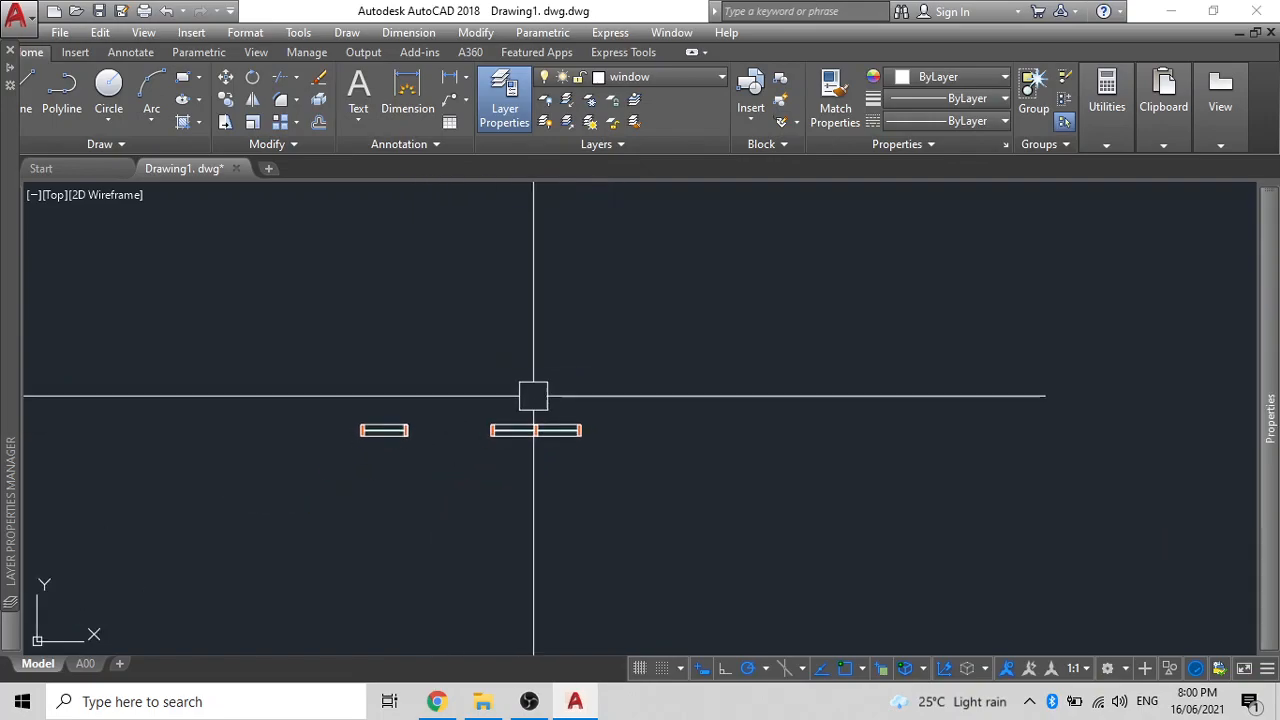
- Copy the W2 block further right along the wall line
{"action": "left_click", "coordinate": [606, 466]}
{"action": "left_click", "coordinate": [453, 397]}
{"action": "type", "text": "CO"}
{"action": "key", "text": "Return"}
{"action": "left_click", "coordinate": [479, 375]}
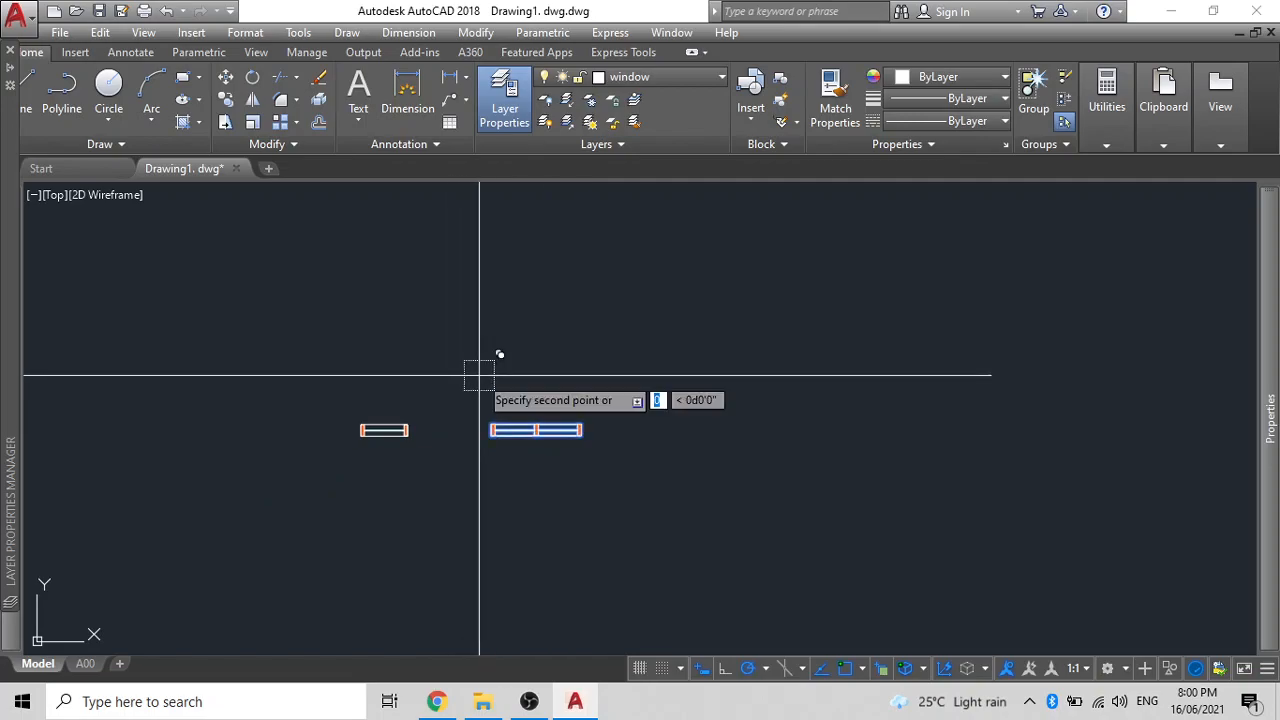
{"action": "left_click", "coordinate": [661, 391]}
{"action": "key", "text": "Return"}
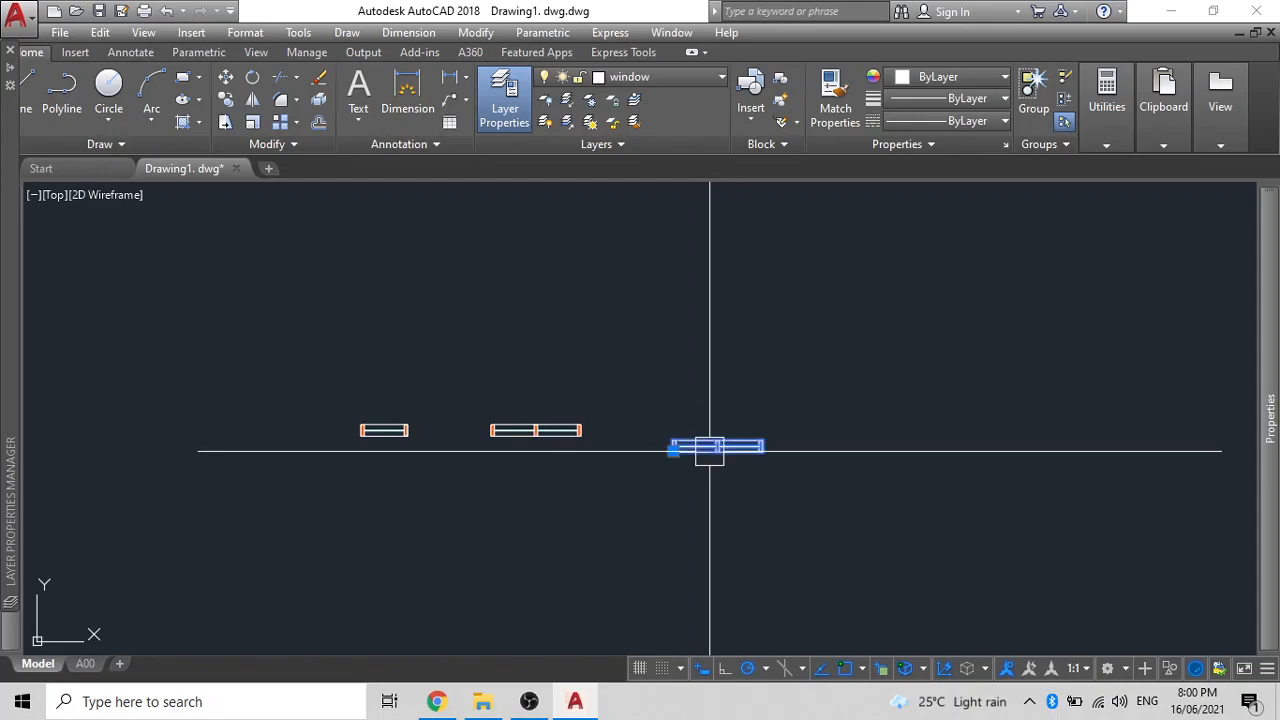
{"action": "scroll", "coordinate": [655, 512], "scroll_direction": "up", "scroll_amount": 5}
{"action": "scroll", "coordinate": [655, 512], "scroll_direction": "down", "scroll_amount": 3}
{"action": "scroll", "coordinate": [705, 396], "scroll_direction": "up", "scroll_amount": 5}
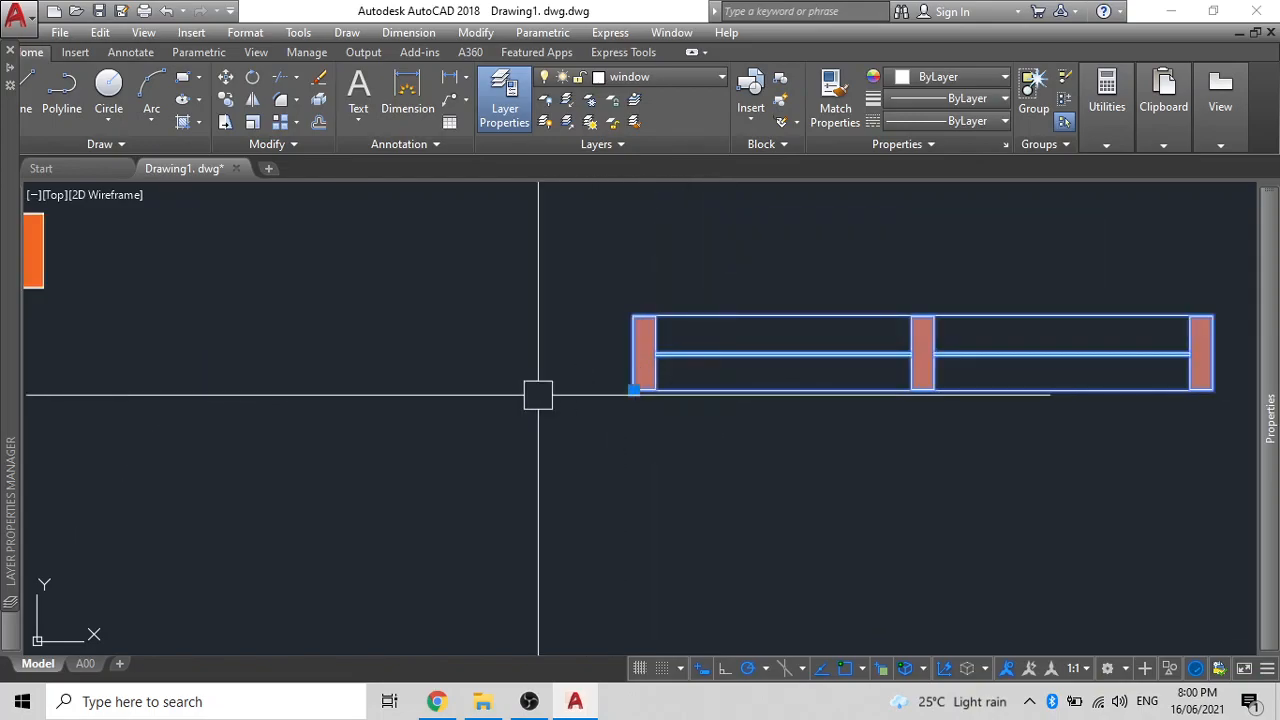
- Explode the copied two-pane window block
{"action": "scroll", "coordinate": [538, 395], "scroll_direction": "down", "scroll_amount": 3}
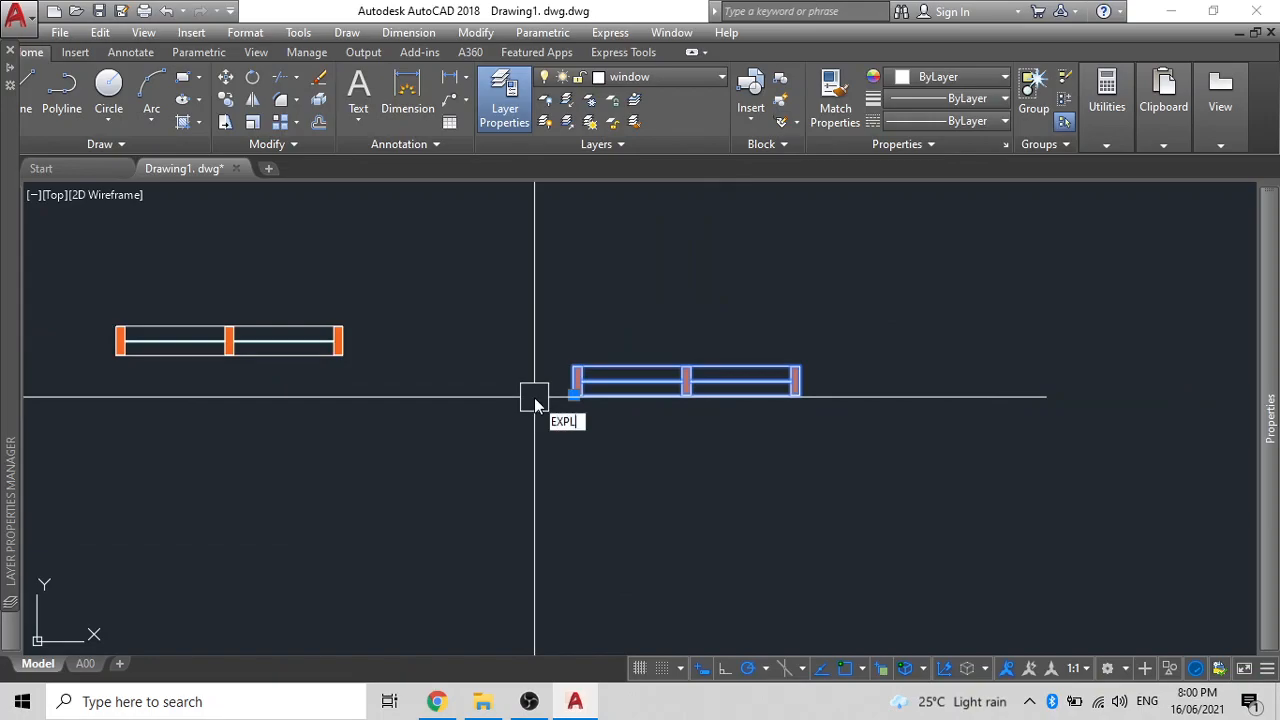
{"action": "key", "text": "Return"}
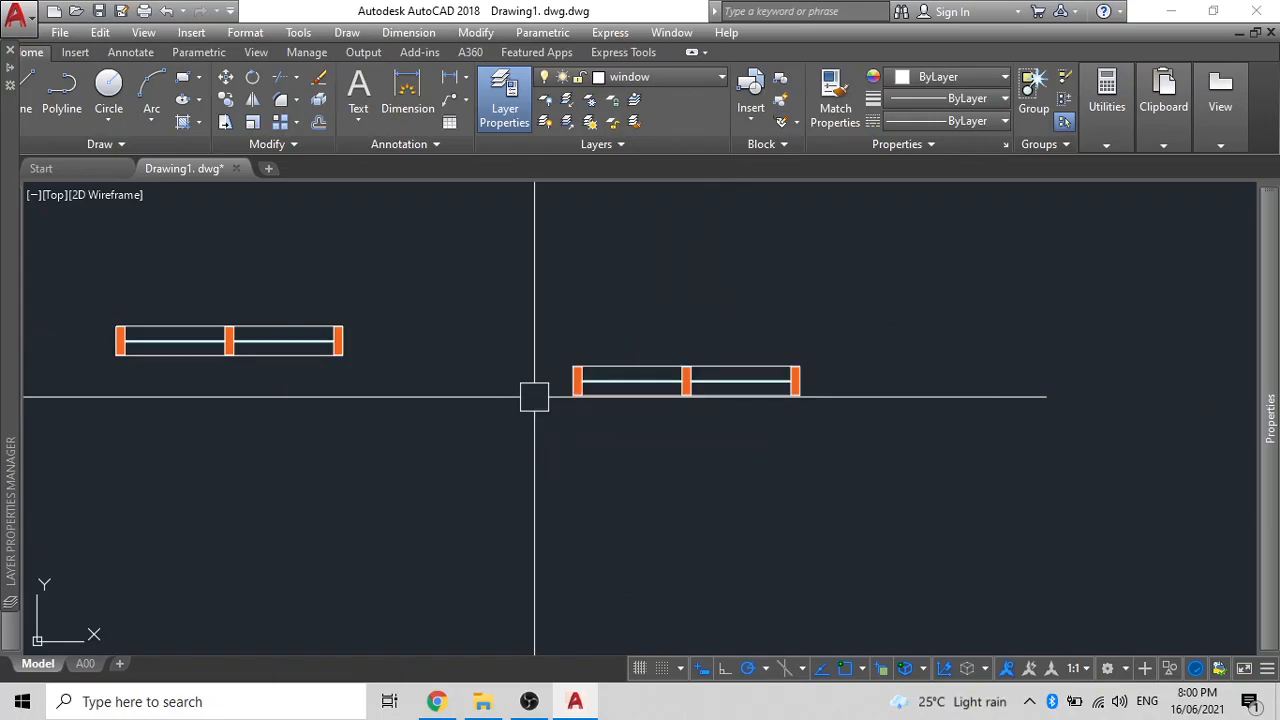
{"action": "scroll", "coordinate": [785, 405], "scroll_direction": "up", "scroll_amount": 5}
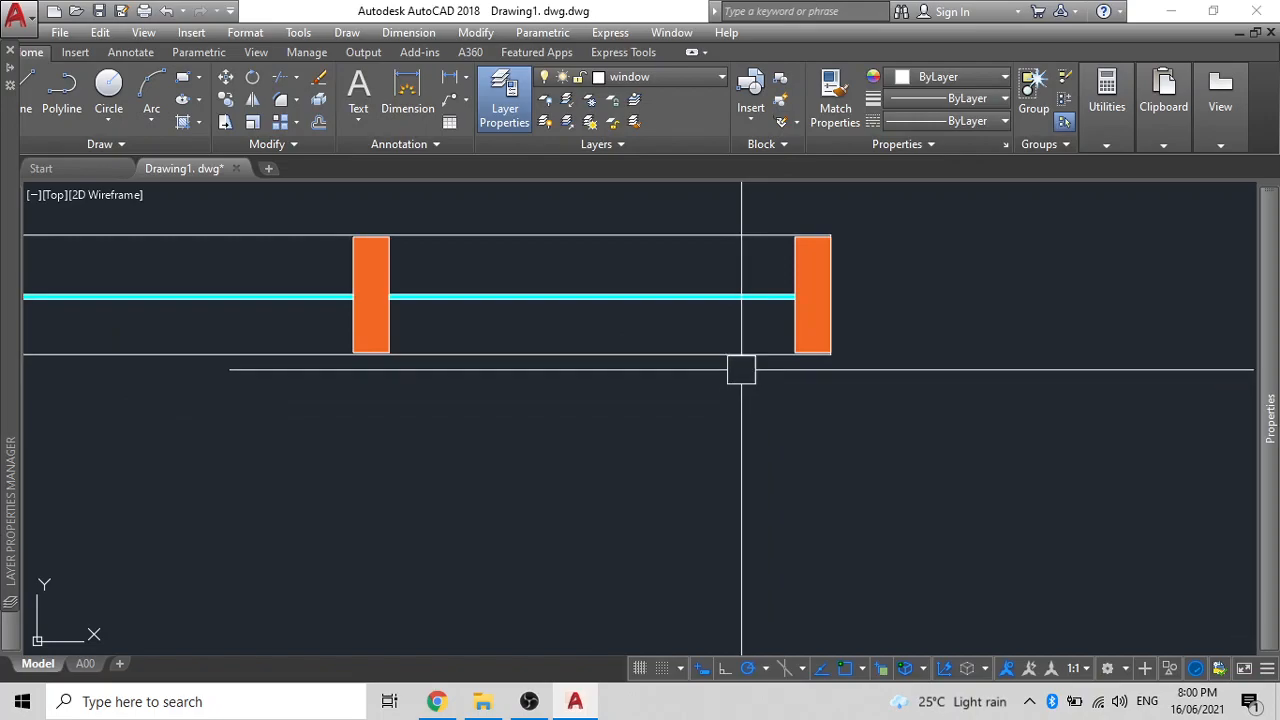
{"action": "scroll", "coordinate": [744, 350], "scroll_direction": "down", "scroll_amount": 2}
{"action": "scroll", "coordinate": [740, 354], "scroll_direction": "up", "scroll_amount": 4}
{"action": "scroll", "coordinate": [986, 220], "scroll_direction": "up", "scroll_amount": 4}
- Select the end pane's cyan bar and hatched red jamb
{"action": "left_click", "coordinate": [942, 281]}
{"action": "scroll", "coordinate": [742, 287], "scroll_direction": "down", "scroll_amount": 6}
{"action": "mouse_move", "coordinate": [750, 302]}
{"action": "middle_mouse_down"}
{"action": "mouse_move", "coordinate": [780, 394]}
{"action": "mouse_move", "coordinate": [766, 408]}
{"action": "middle_mouse_up"}
{"action": "scroll", "coordinate": [509, 334], "scroll_direction": "down", "scroll_amount": 6}
{"action": "mouse_move", "coordinate": [528, 338]}
{"action": "middle_mouse_down"}
{"action": "mouse_move", "coordinate": [659, 487]}
{"action": "mouse_move", "coordinate": [673, 530]}
{"action": "middle_mouse_up"}
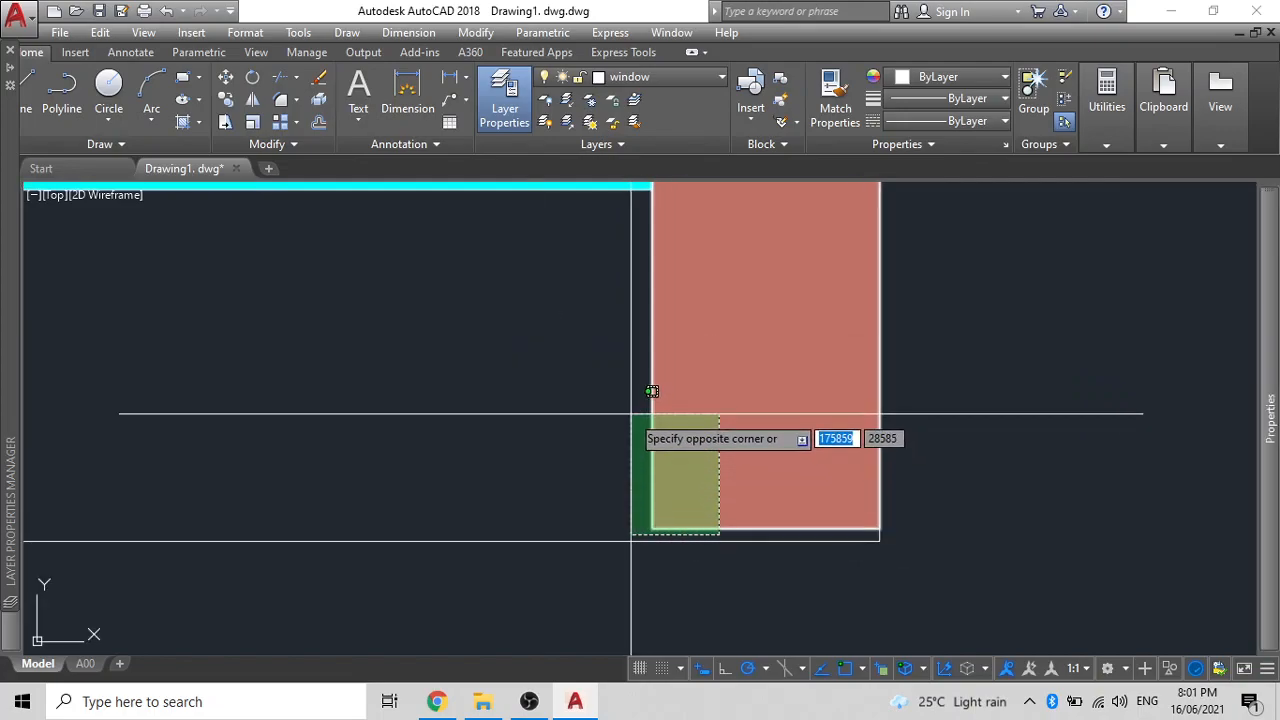
{"action": "middle_click_drag", "start_coordinate": [651, 445], "coordinate": [840, 631]}
{"action": "scroll", "coordinate": [602, 328], "scroll_direction": "down", "scroll_amount": 2}
{"action": "left_click", "coordinate": [514, 277]}
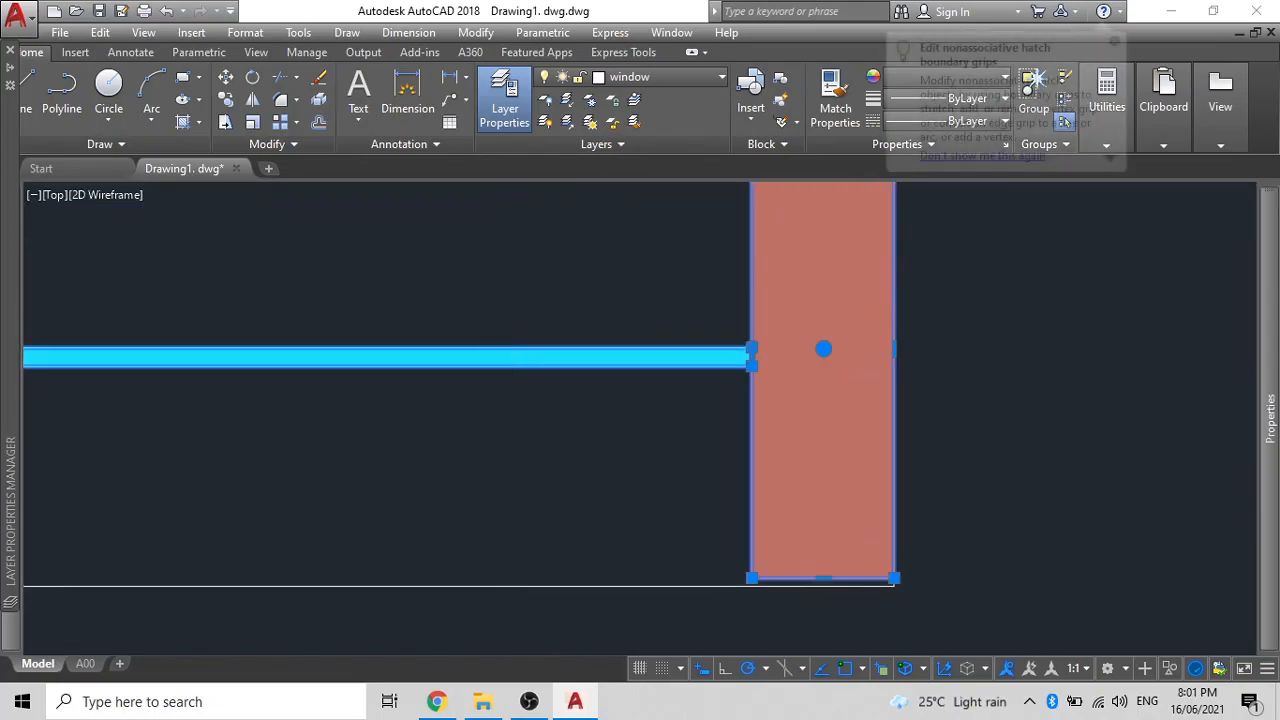
{"action": "scroll", "coordinate": [690, 320], "scroll_direction": "down", "scroll_amount": 3}
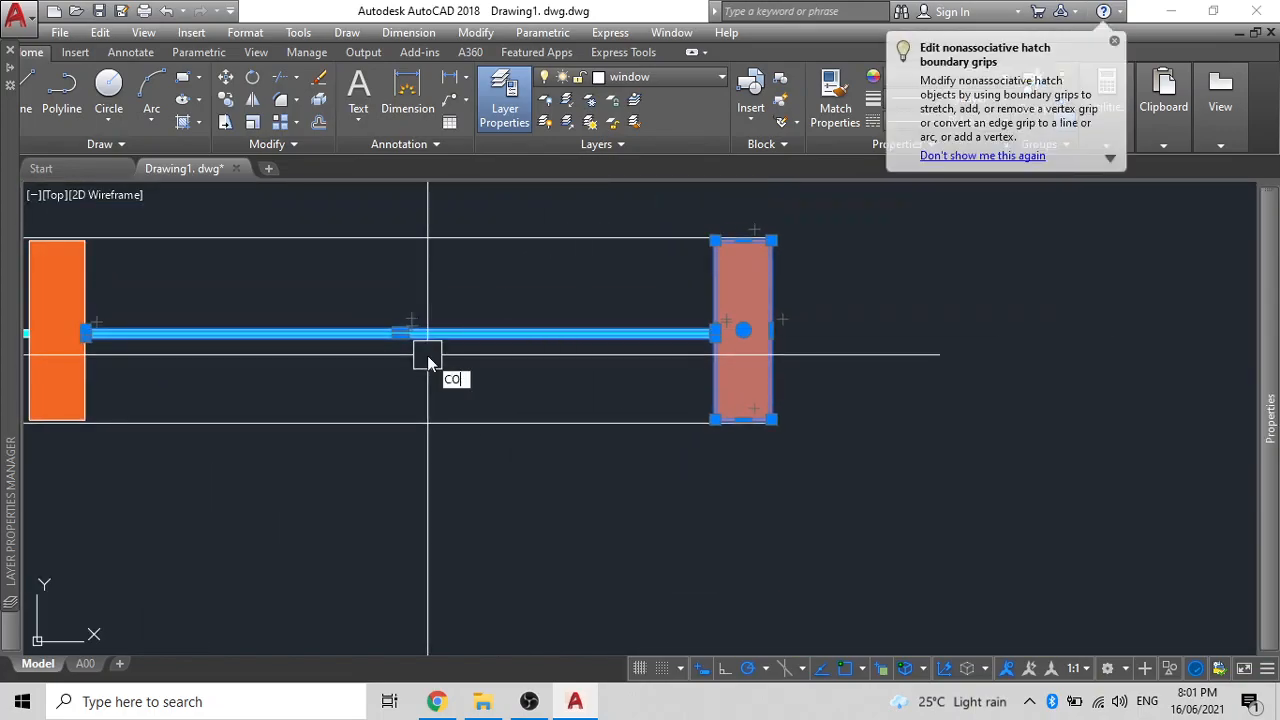
- Copy the bar and jamb with CO from the jamb corner to add a third pane
{"action": "type", "text": "CO"}
{"action": "key", "text": "Return"}
{"action": "left_click", "coordinate": [85, 418]}
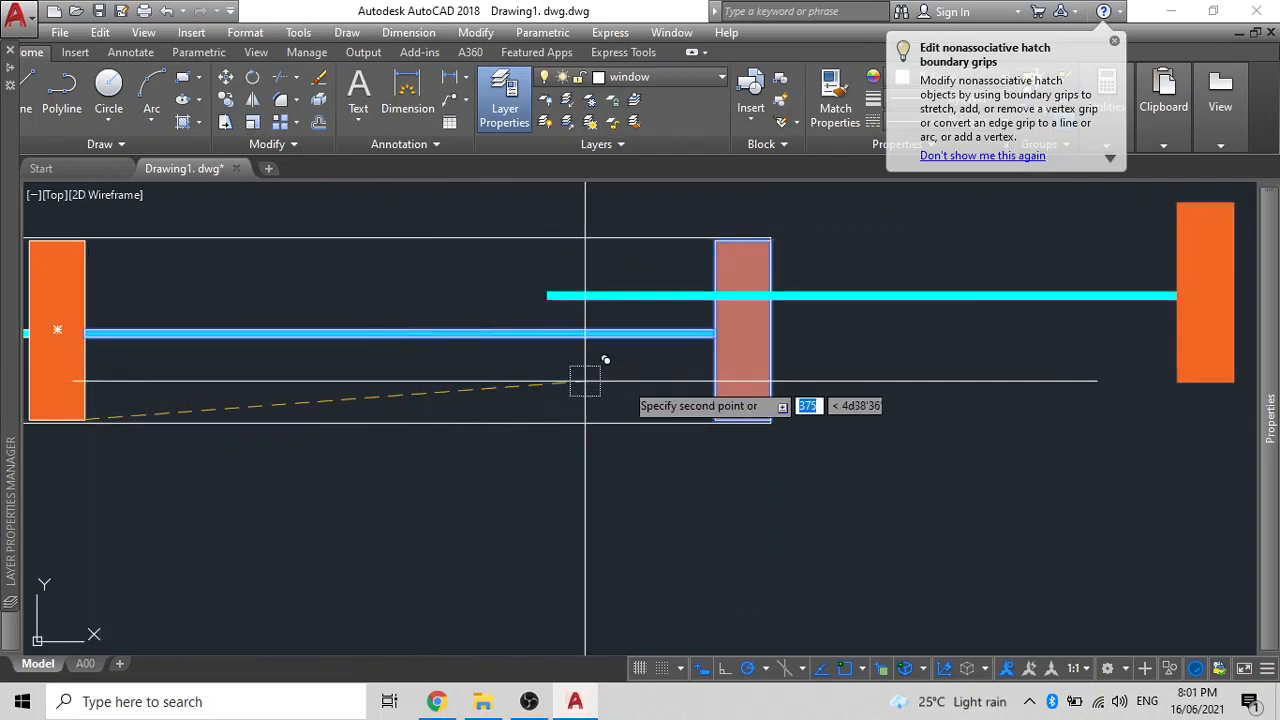
{"action": "scroll", "coordinate": [771, 400], "scroll_direction": "up", "scroll_amount": 2}
{"action": "scroll", "coordinate": [682, 378], "scroll_direction": "down", "scroll_amount": 6}
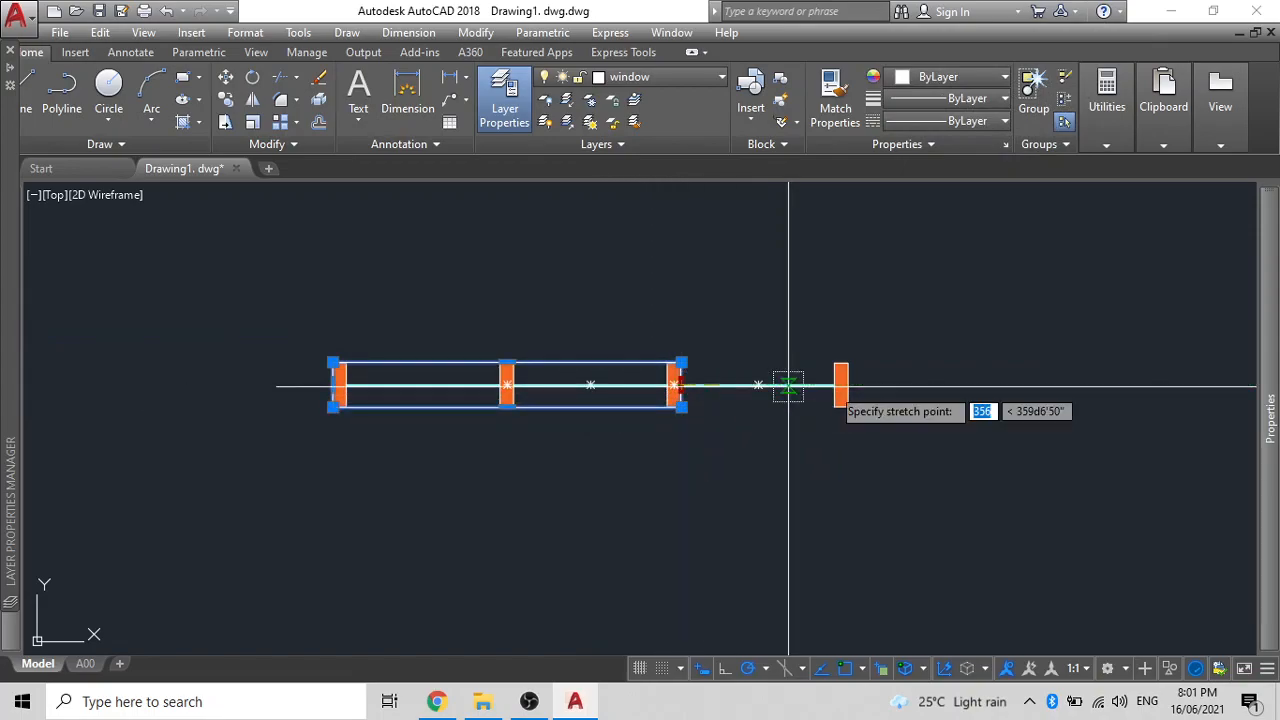
{"action": "scroll", "coordinate": [860, 377], "scroll_direction": "up", "scroll_amount": 8}
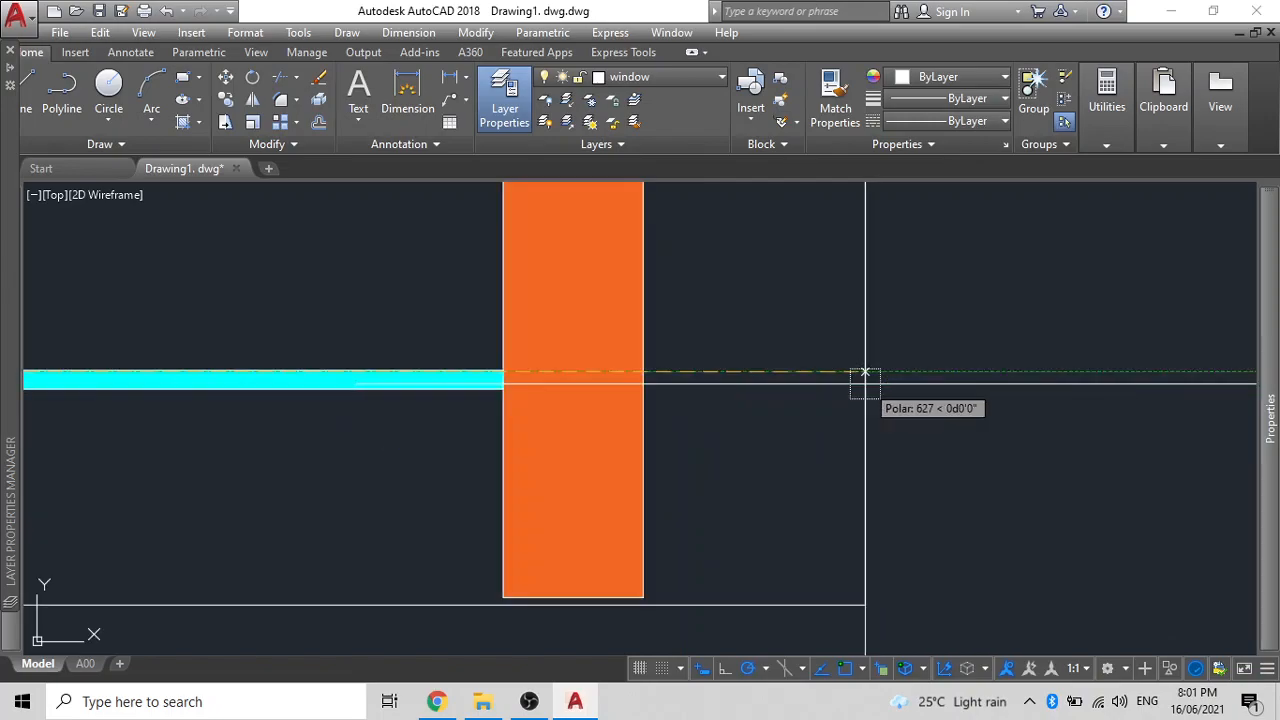
- Stretch the frame lines to the new jamb's edge and select the whole three-pane window
{"action": "left_click", "coordinate": [645, 370]}
{"action": "scroll", "coordinate": [768, 372], "scroll_direction": "down", "scroll_amount": 8}
{"action": "scroll", "coordinate": [648, 395], "scroll_direction": "down", "scroll_amount": 1}
{"action": "middle_click_drag", "start_coordinate": [648, 395], "coordinate": [799, 349]}
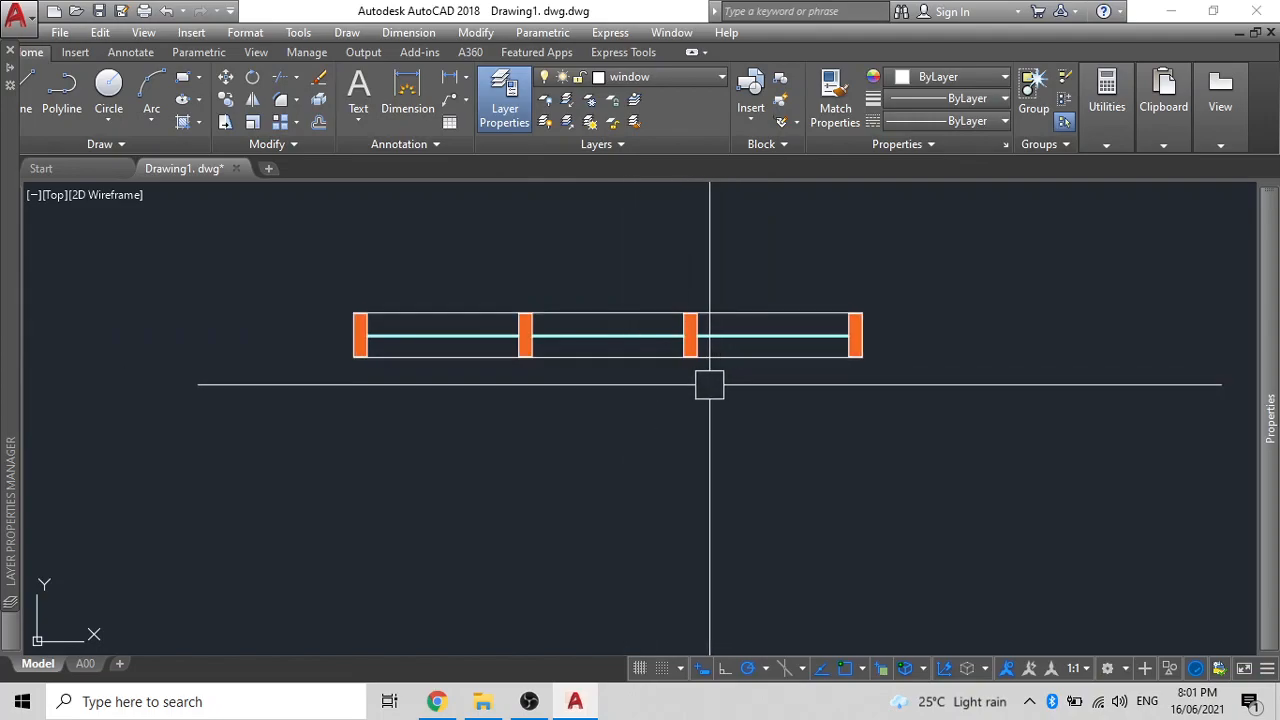
{"action": "scroll", "coordinate": [783, 354], "scroll_direction": "down", "scroll_amount": 2}
{"action": "middle_click_drag", "start_coordinate": [785, 356], "coordinate": [824, 418]}
{"action": "left_click", "coordinate": [926, 449]}
{"action": "left_click", "coordinate": [455, 332]}
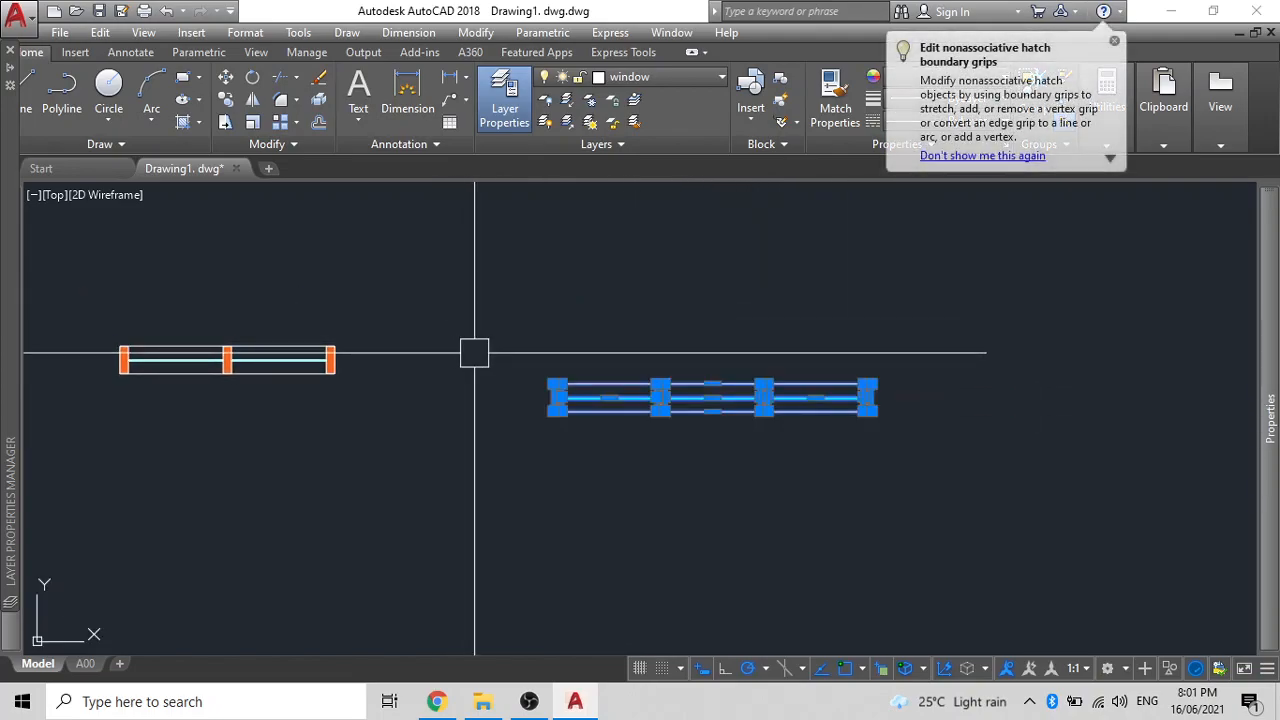
- Define the three-pane window's objects as block W1
{"action": "key", "text": "Return"}
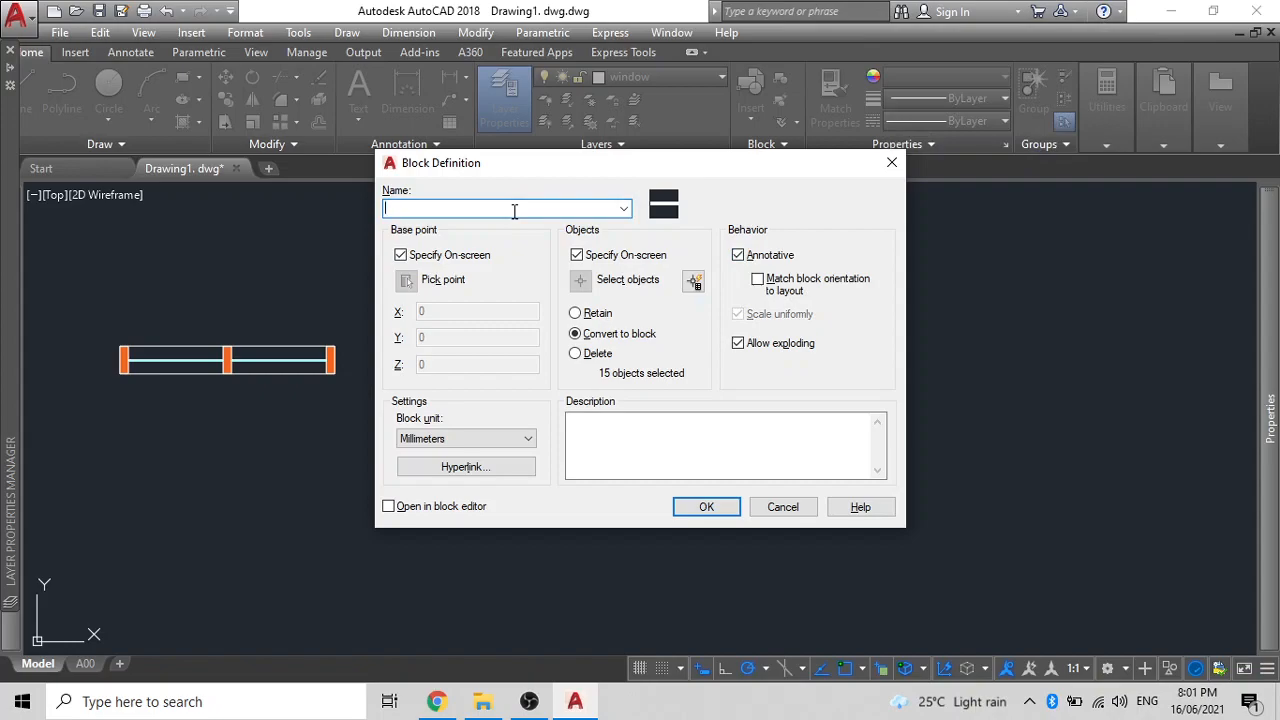
{"action": "left_click", "coordinate": [706, 508]}
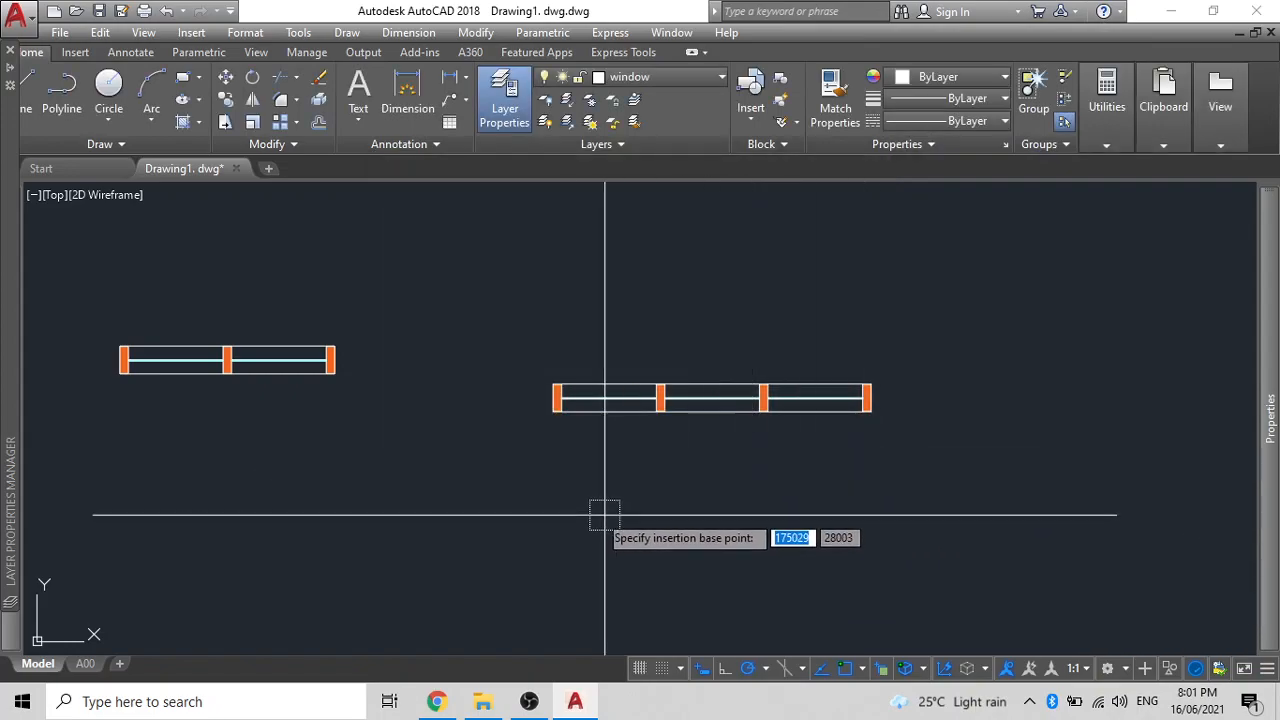
{"action": "scroll", "coordinate": [550, 415], "scroll_direction": "up", "scroll_amount": 10}
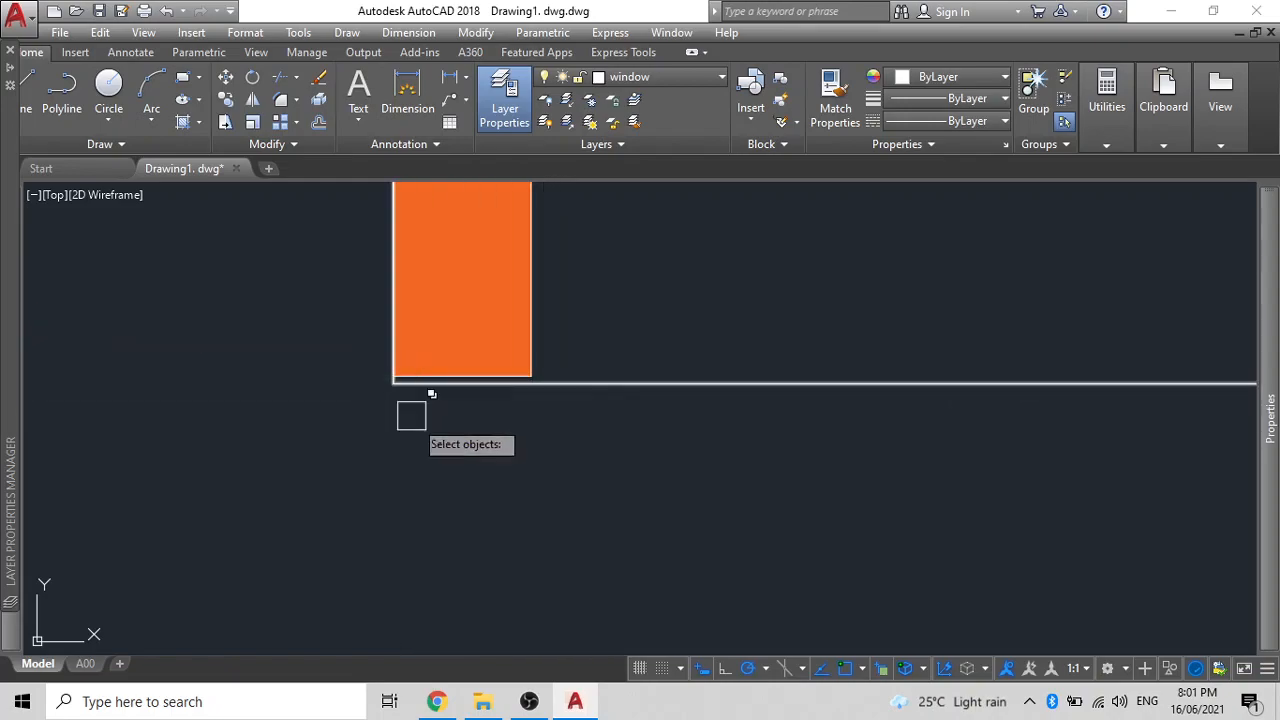
{"action": "scroll", "coordinate": [427, 437], "scroll_direction": "down", "scroll_amount": 10}
{"action": "left_click", "coordinate": [656, 462]}
{"action": "left_click", "coordinate": [404, 376]}
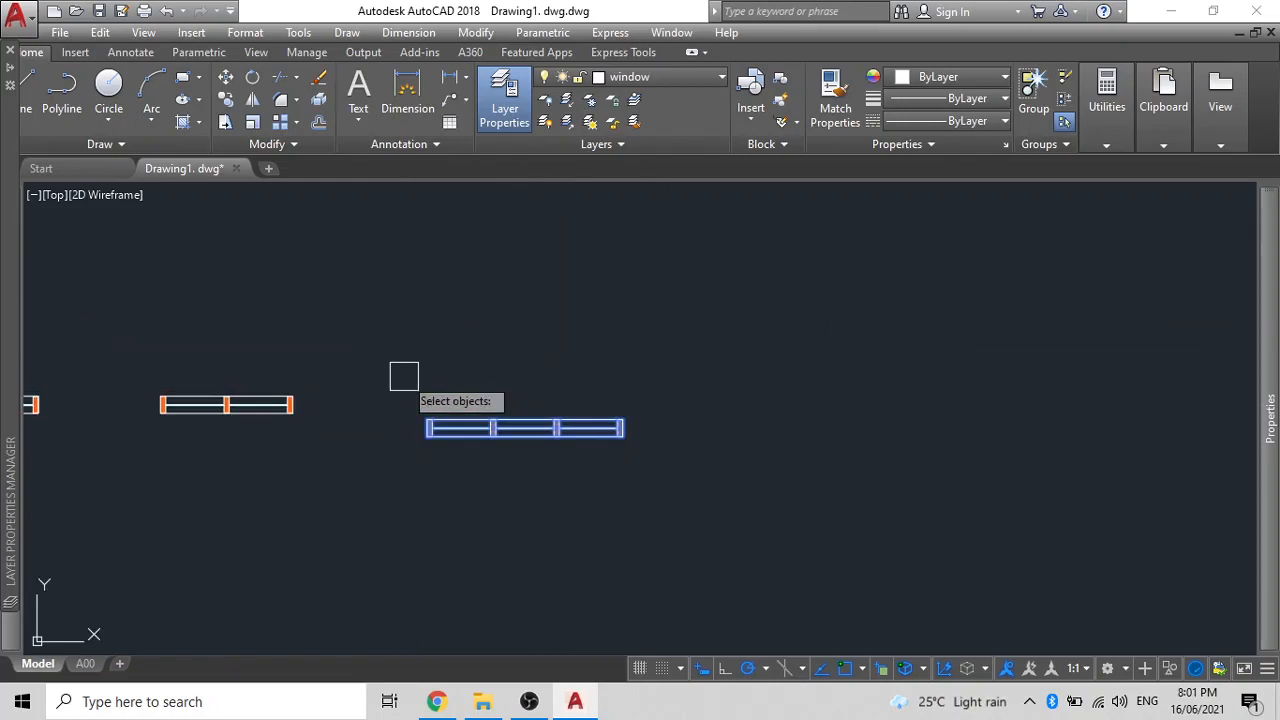
{"action": "key", "text": "Return"}
- Select the three-pane and leftmost window blocks to confirm they are blocks
{"action": "scroll", "coordinate": [432, 452], "scroll_direction": "down", "scroll_amount": 5}
{"action": "left_click", "coordinate": [658, 418]}
{"action": "left_click", "coordinate": [446, 418]}
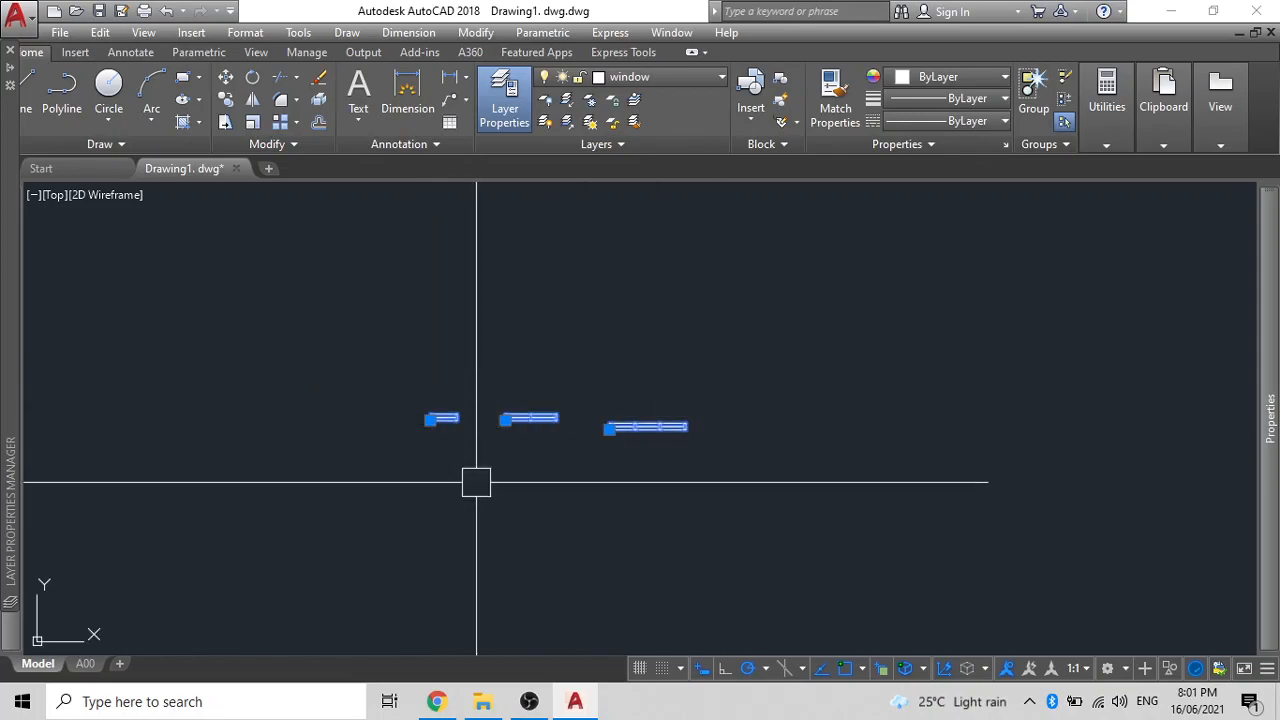
{"action": "scroll", "coordinate": [469, 446], "scroll_direction": "up", "scroll_amount": 5}
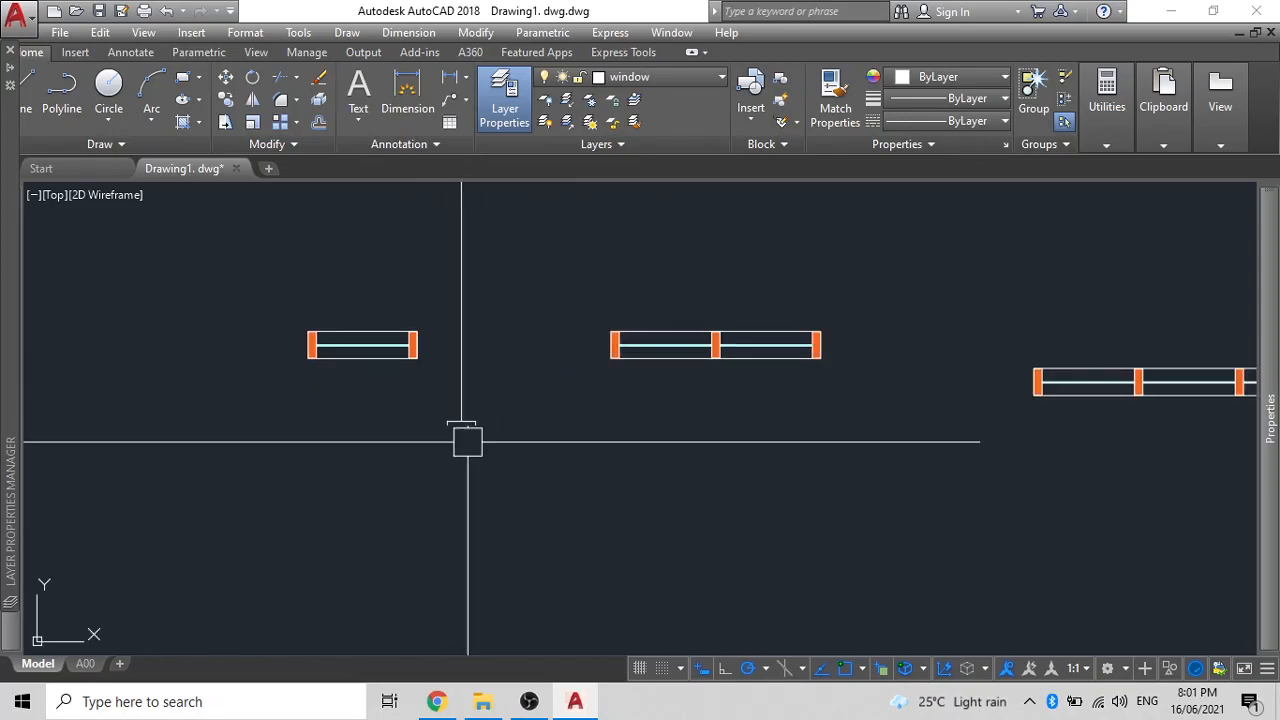
- Draw a vertical construction line at the window corner with L
{"action": "middle_click_drag", "start_coordinate": [454, 429], "coordinate": [557, 557]}
{"action": "type", "text": "L"}
{"action": "key", "text": "Return"}
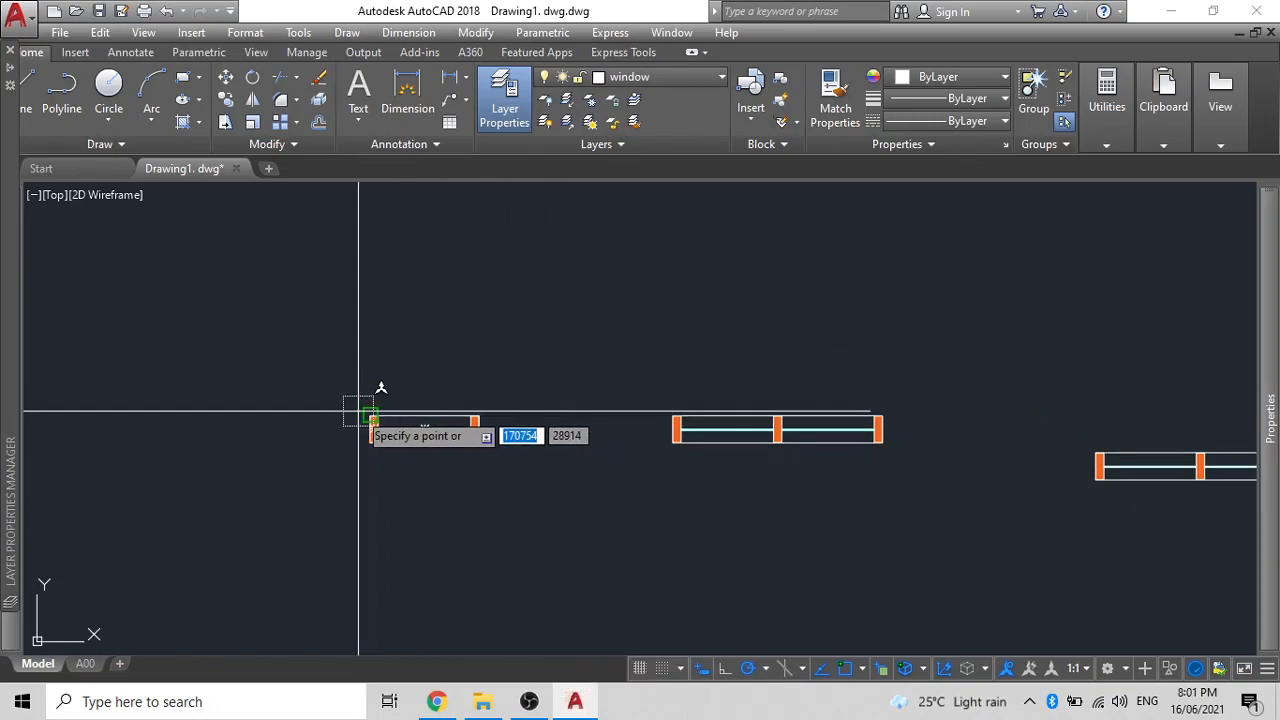
{"action": "left_click", "coordinate": [370, 286]}
{"action": "key", "text": "Escape"}
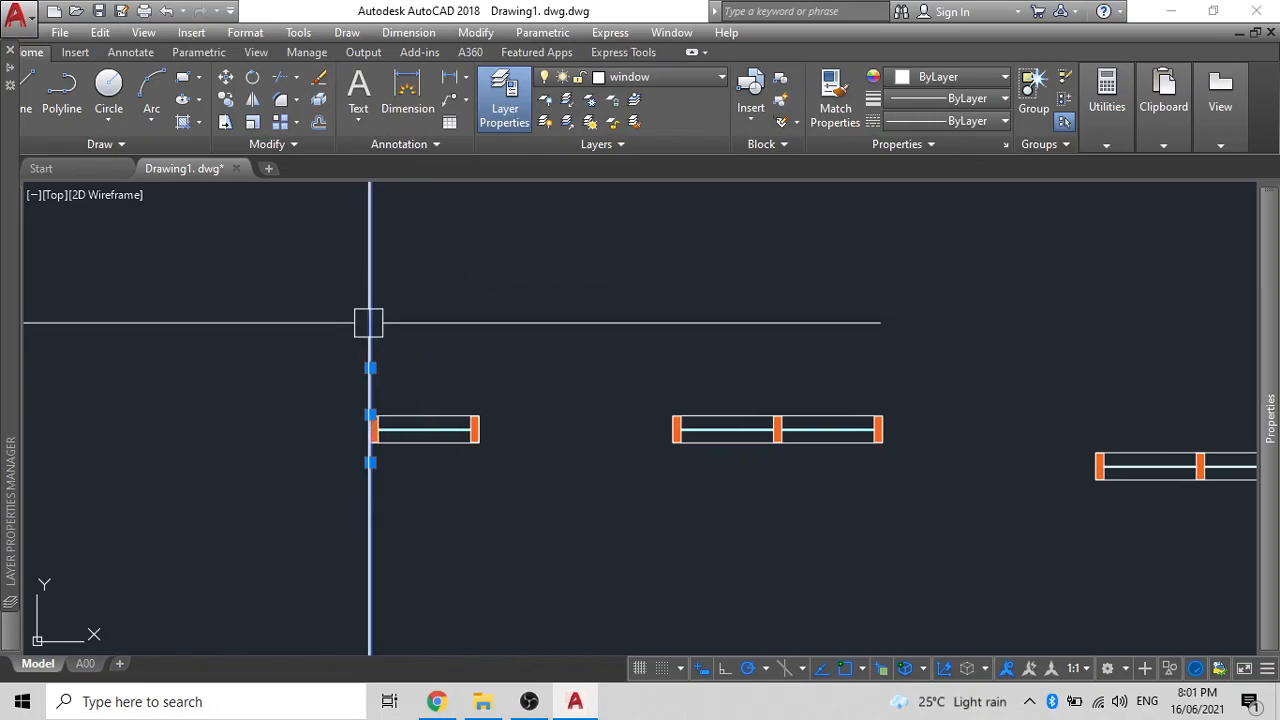
- Copy the vertical construction line left of the window and to the jamb's right corner
{"action": "key", "text": "Return"}
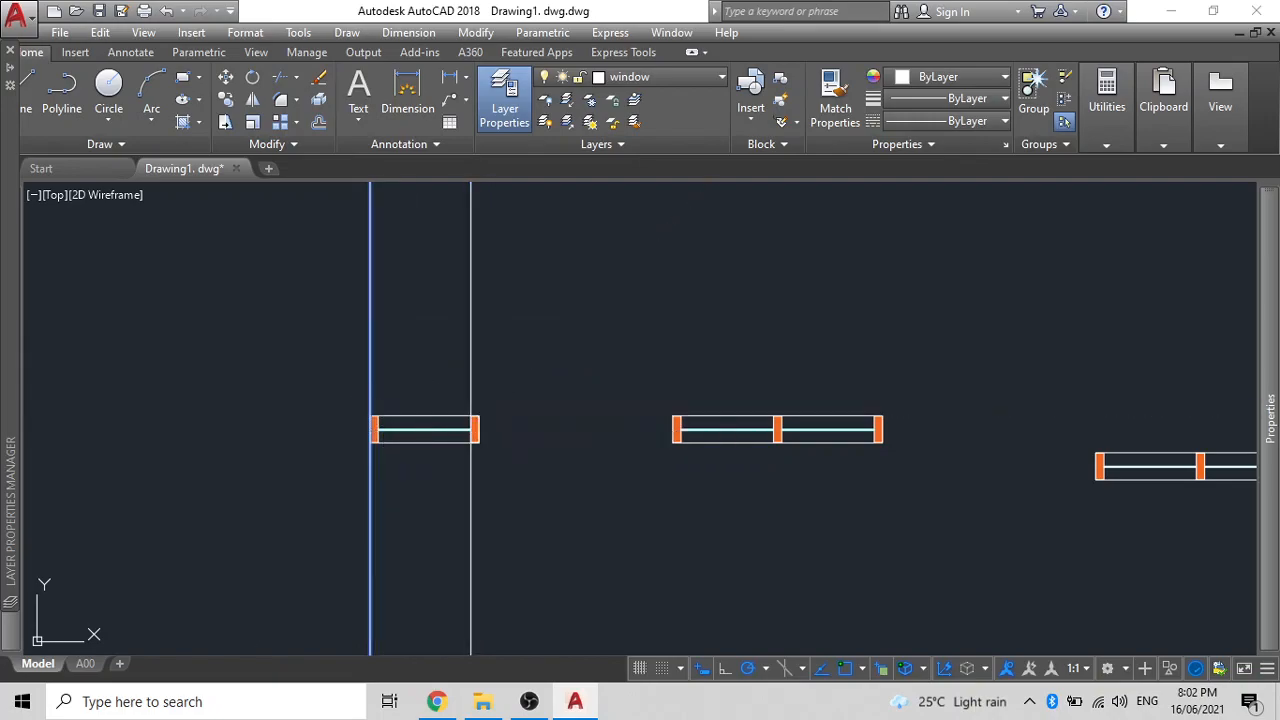
{"action": "left_click", "coordinate": [337, 330]}
{"action": "key", "text": "Escape"}
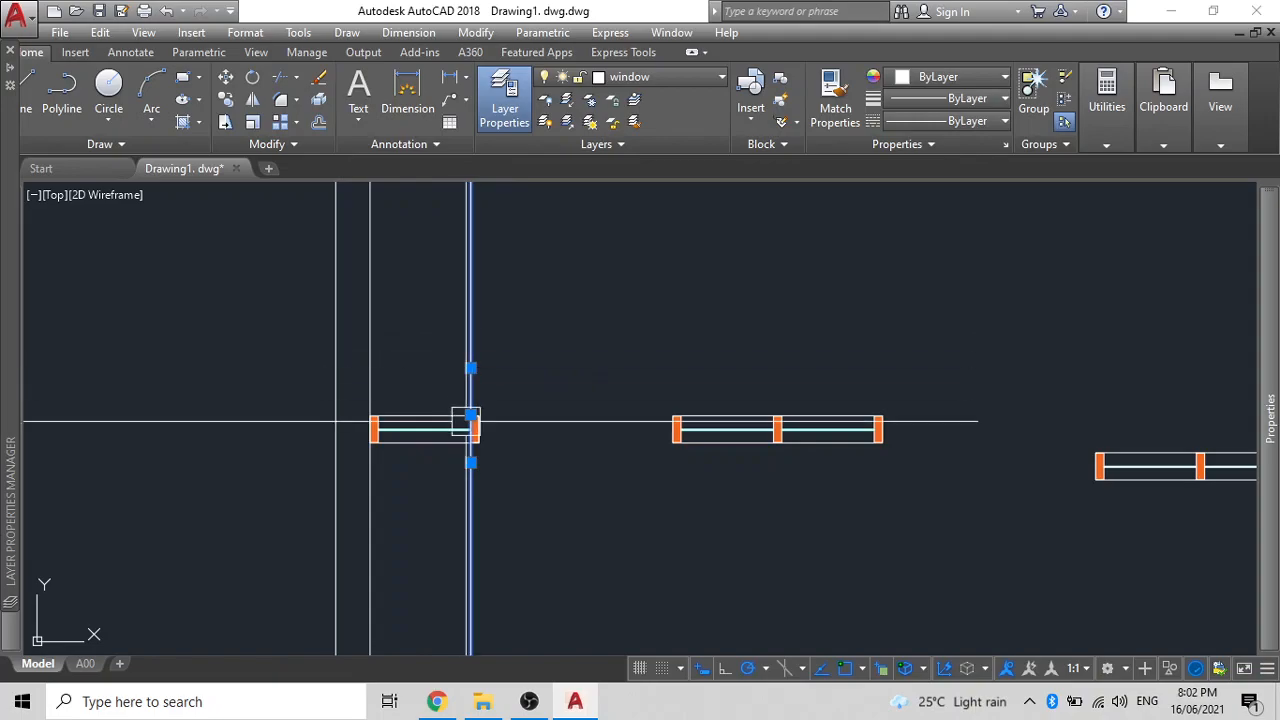
{"action": "key", "text": "Return"}
{"action": "scroll", "coordinate": [464, 417], "scroll_direction": "up", "scroll_amount": 8}
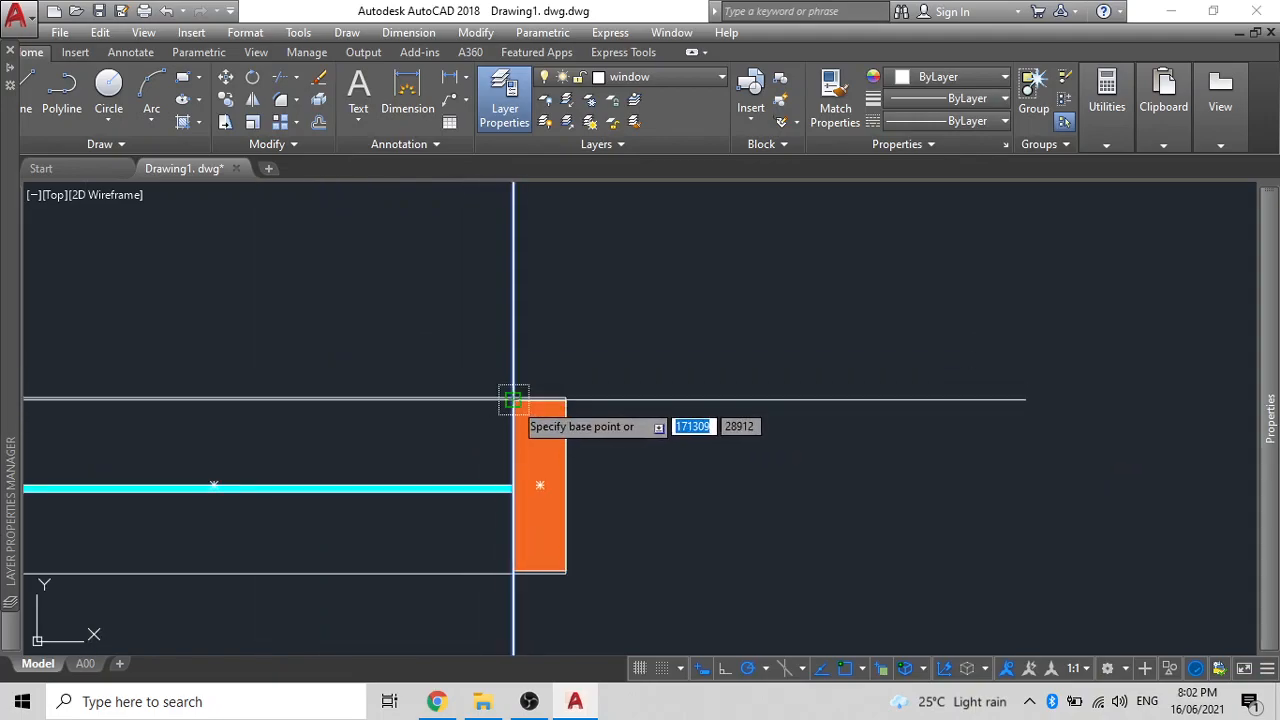
{"action": "scroll", "coordinate": [509, 394], "scroll_direction": "up", "scroll_amount": 6}
{"action": "scroll", "coordinate": [505, 385], "scroll_direction": "up", "scroll_amount": 2}
{"action": "left_click", "coordinate": [498, 393]}
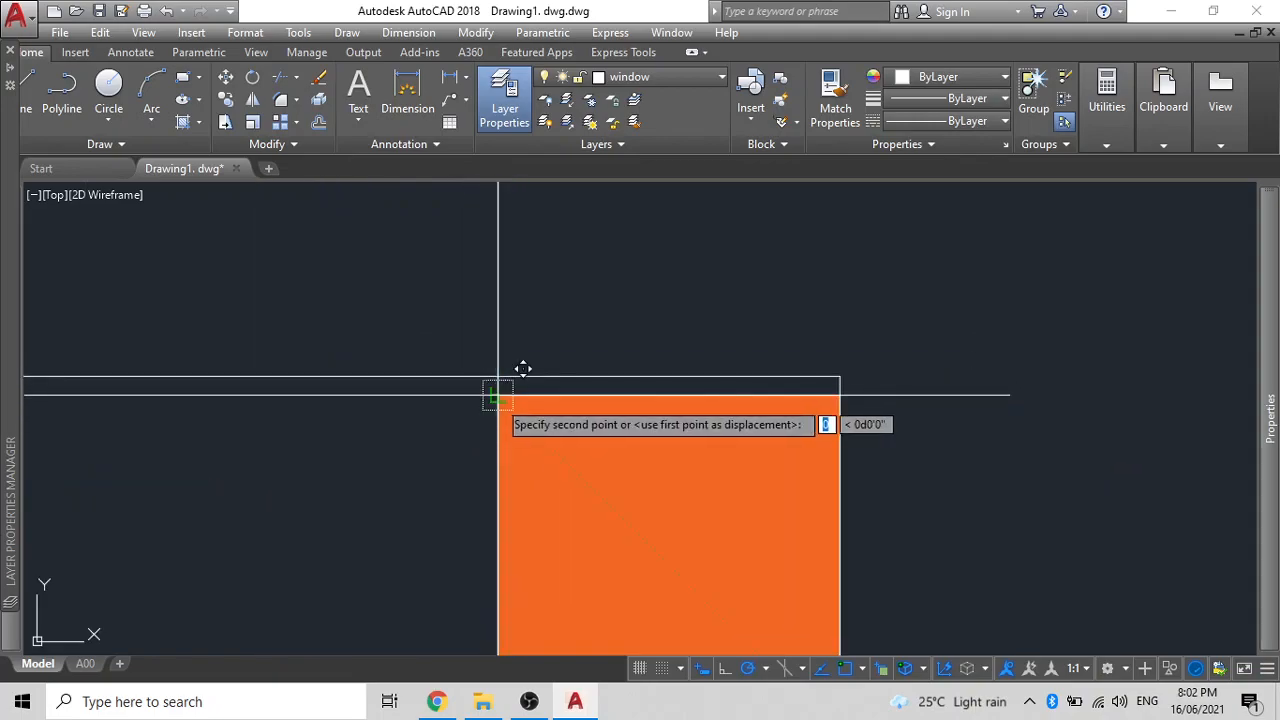
{"action": "left_click", "coordinate": [839, 395]}
- Rotate a vertical construction line about a base point on it
{"action": "scroll", "coordinate": [536, 428], "scroll_direction": "down", "scroll_amount": 14}
{"action": "middle_click_drag", "start_coordinate": [466, 437], "coordinate": [512, 468]}
{"action": "left_click", "coordinate": [501, 406]}
{"action": "left_click", "coordinate": [500, 410]}
{"action": "left_click", "coordinate": [501, 478]}
{"action": "scroll", "coordinate": [575, 418], "scroll_direction": "up", "scroll_amount": 6}
{"action": "scroll", "coordinate": [565, 416], "scroll_direction": "down", "scroll_amount": 4}
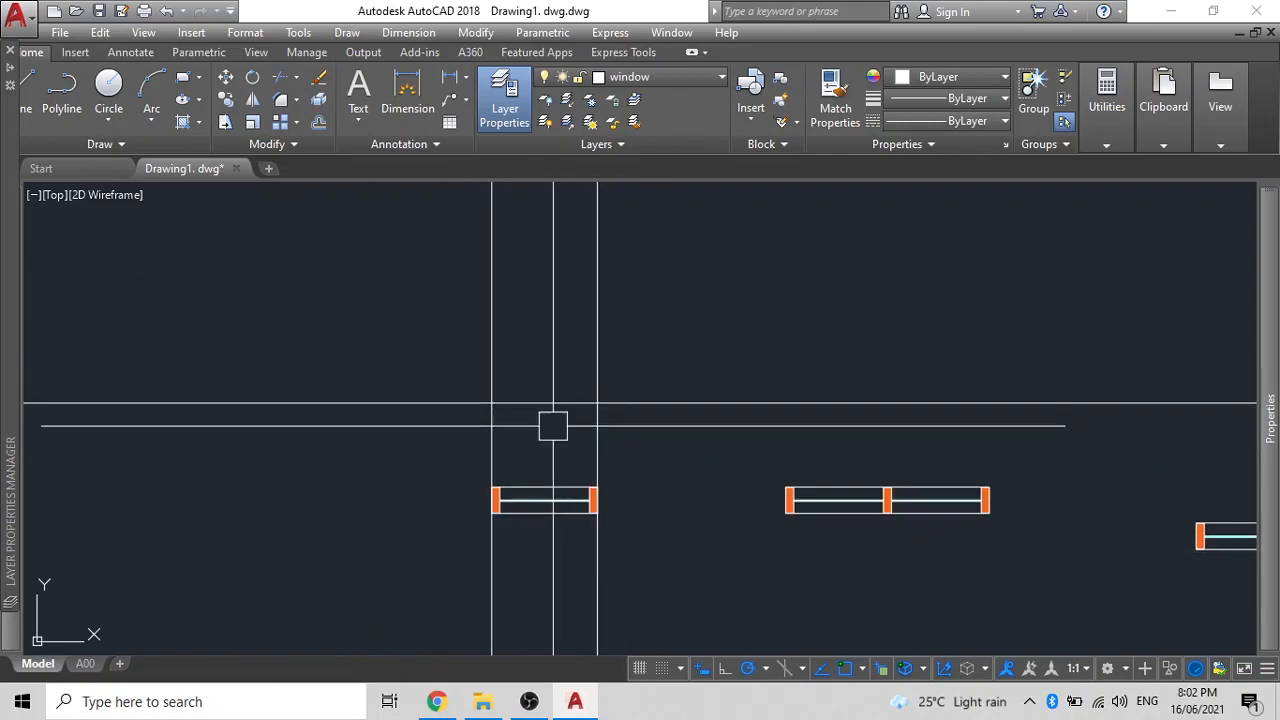
{"action": "middle_click_drag", "start_coordinate": [561, 420], "coordinate": [630, 401]}
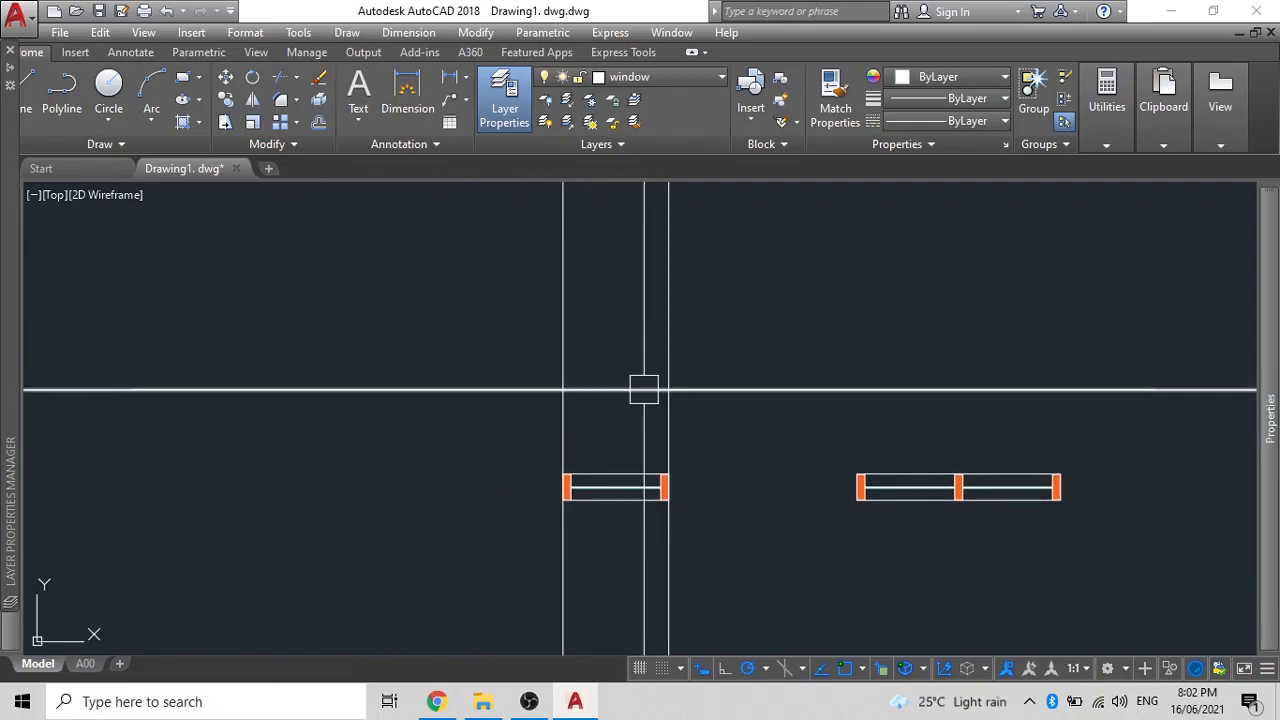
- Offset the horizontal wall line to create a parallel line just above it
{"action": "scroll", "coordinate": [620, 400], "scroll_direction": "up", "scroll_amount": 2}
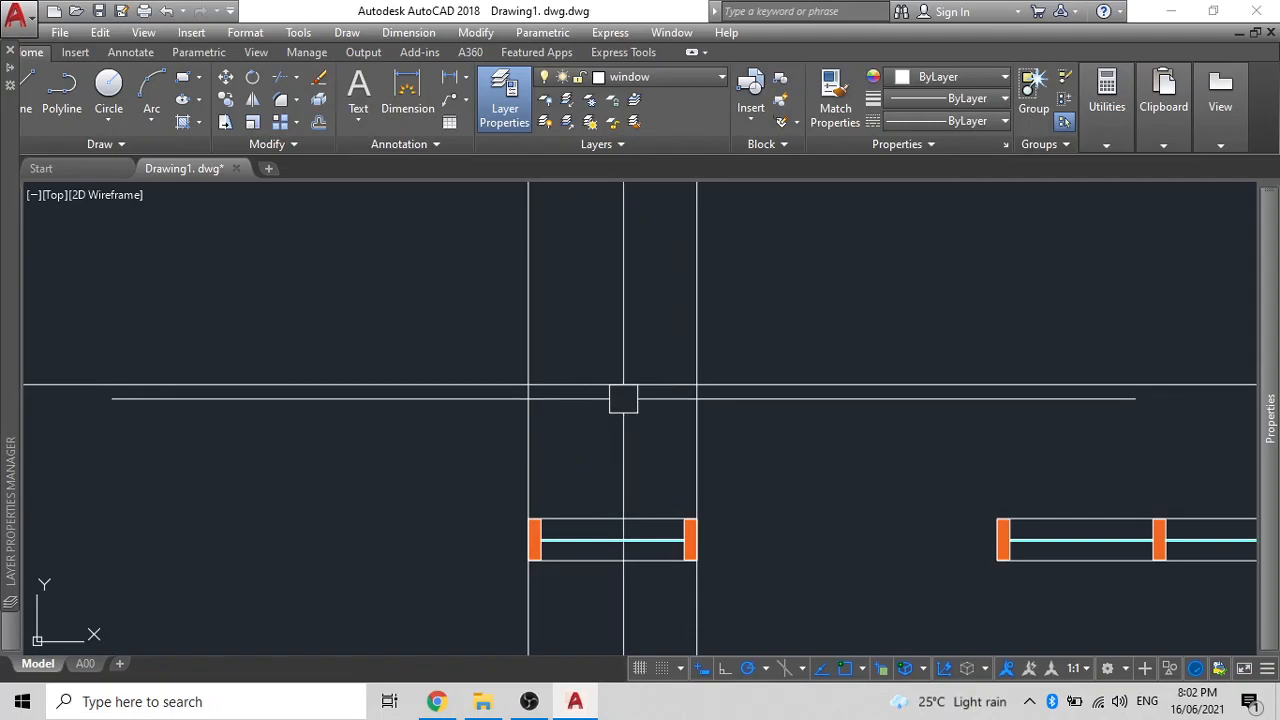
{"action": "scroll", "coordinate": [623, 398], "scroll_direction": "down", "scroll_amount": 2}
{"action": "scroll", "coordinate": [615, 401], "scroll_direction": "up", "scroll_amount": 2}
{"action": "scroll", "coordinate": [541, 519], "scroll_direction": "up", "scroll_amount": 6}
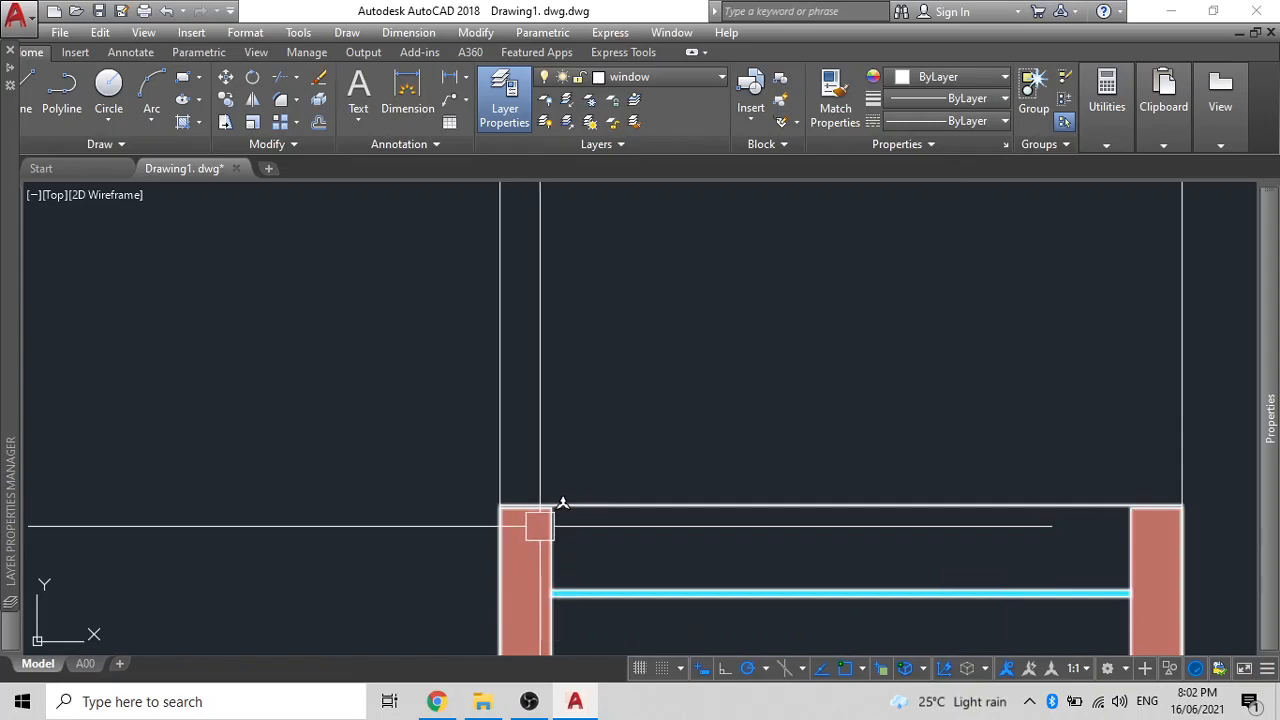
{"action": "scroll", "coordinate": [546, 533], "scroll_direction": "down", "scroll_amount": 4}
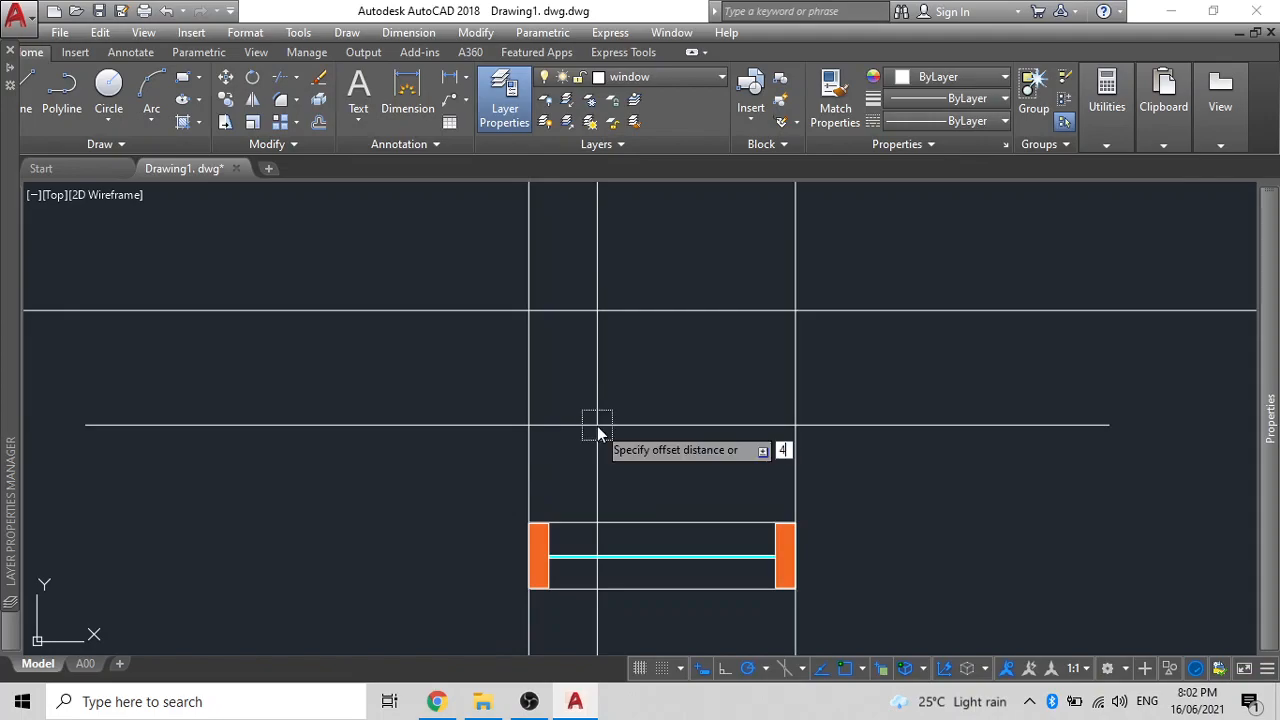
{"action": "left_click", "coordinate": [632, 307]}
{"action": "left_click", "coordinate": [630, 239]}
{"action": "scroll", "coordinate": [632, 238], "scroll_direction": "down", "scroll_amount": 4}
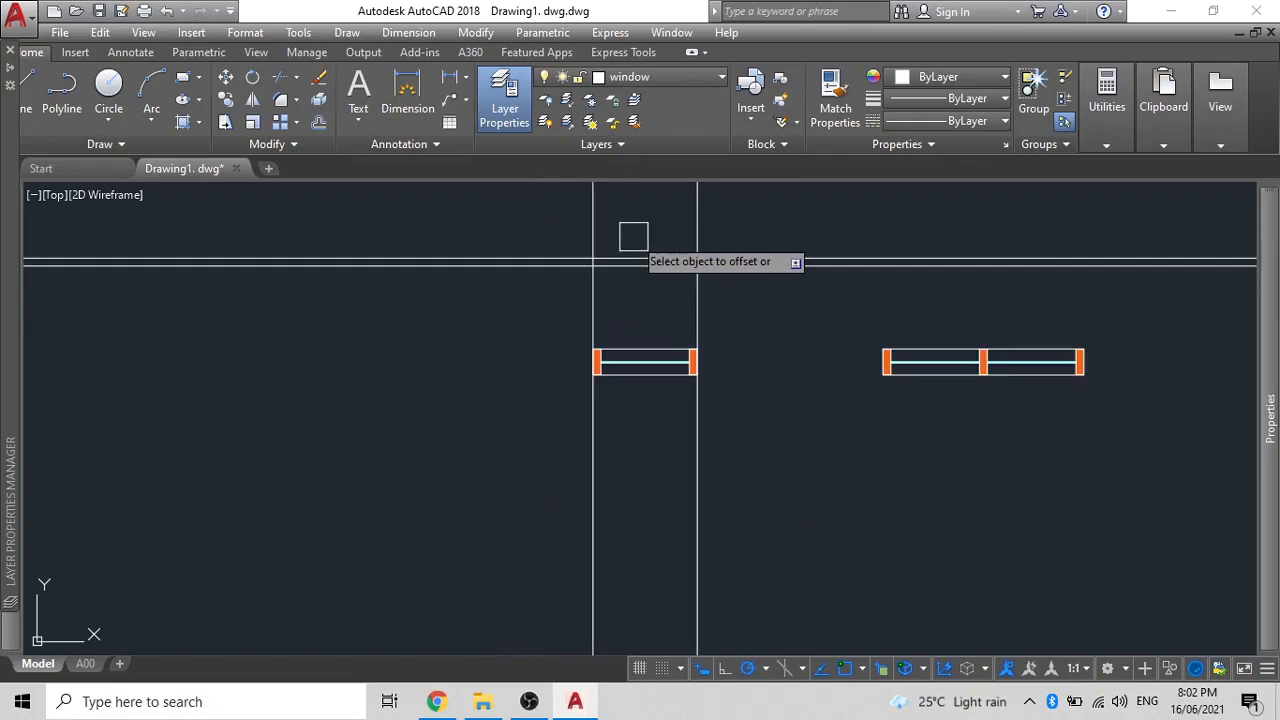
{"action": "middle_click_drag", "start_coordinate": [638, 245], "coordinate": [581, 475]}
- Offset a vertical line to place a parallel line on its left
{"action": "left_click", "coordinate": [538, 406]}
{"action": "left_click", "coordinate": [639, 400]}
{"action": "left_click", "coordinate": [605, 425]}
{"action": "middle_click_drag", "start_coordinate": [576, 478], "coordinate": [613, 273]}
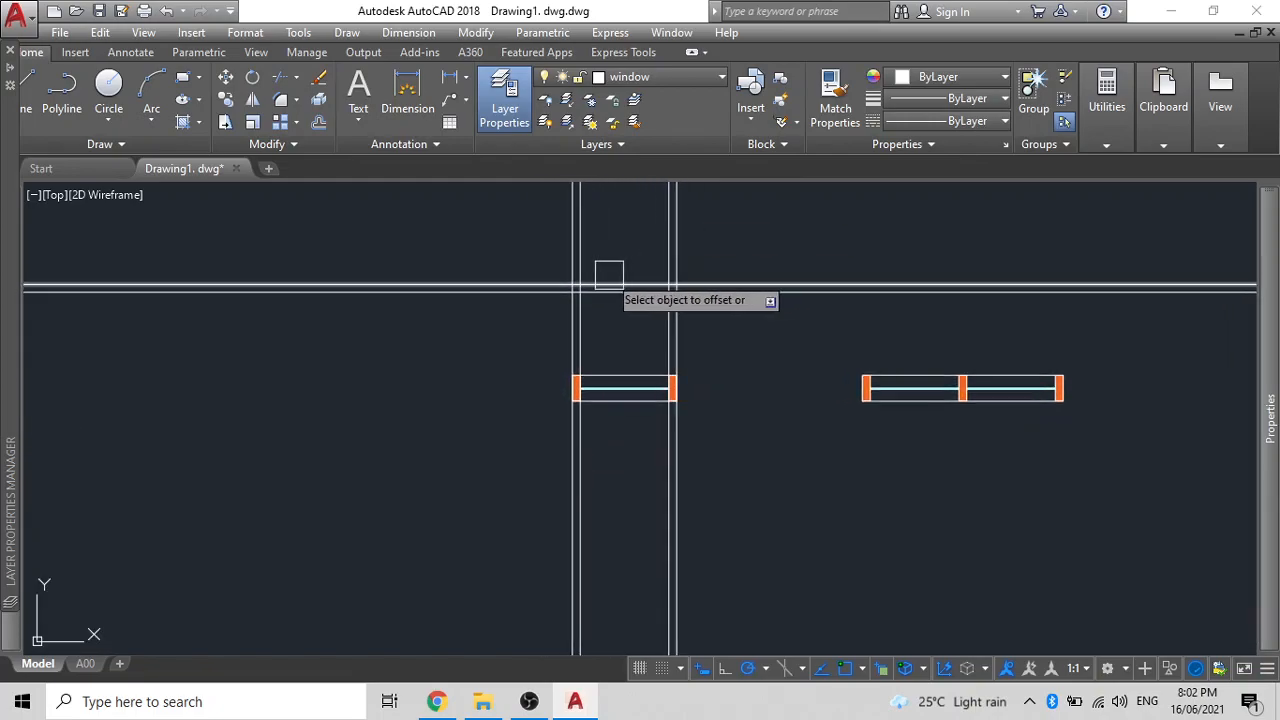
{"action": "scroll", "coordinate": [544, 400], "scroll_direction": "up", "scroll_amount": 6}
{"action": "scroll", "coordinate": [686, 346], "scroll_direction": "up", "scroll_amount": 3}
{"action": "scroll", "coordinate": [634, 363], "scroll_direction": "down", "scroll_amount": 4}
{"action": "scroll", "coordinate": [726, 337], "scroll_direction": "down", "scroll_amount": 4}
{"action": "scroll", "coordinate": [726, 337], "scroll_direction": "down", "scroll_amount": 2}
- Pan and zoom to bring the scanned TA6 air height table beside the drawing
{"action": "middle_click_drag", "start_coordinate": [726, 337], "coordinate": [691, 489]}
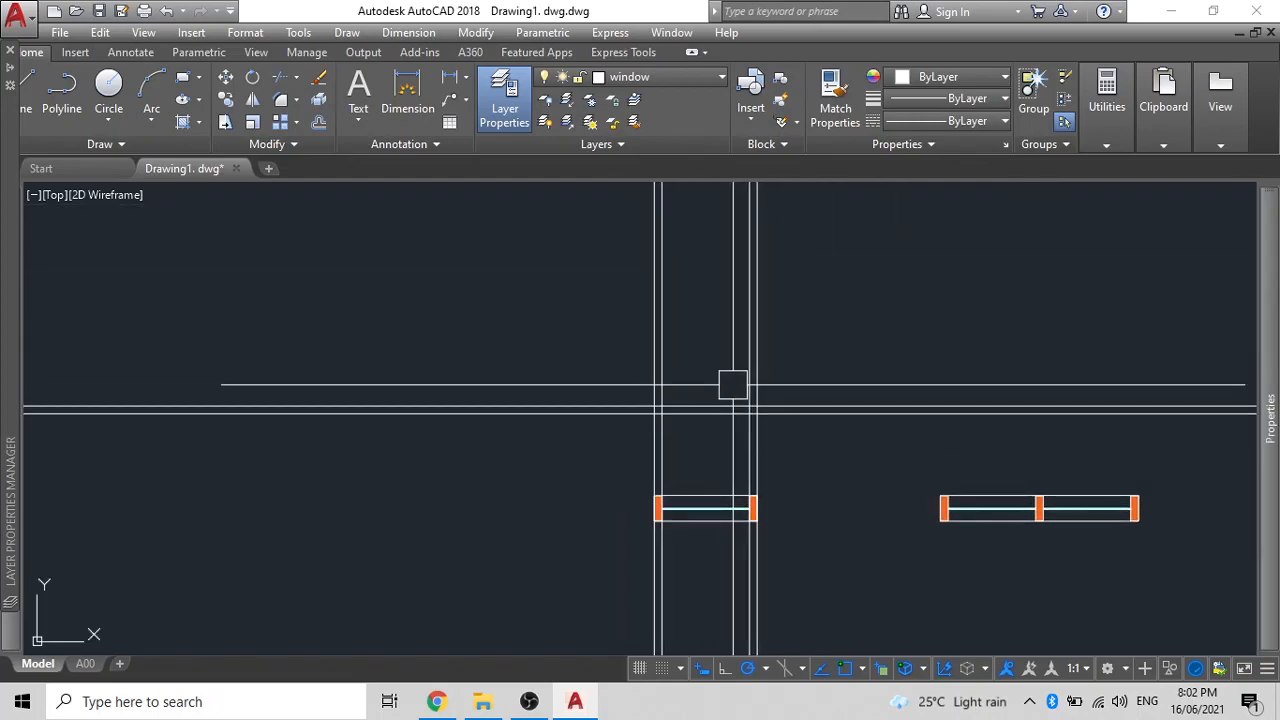
{"action": "scroll", "coordinate": [733, 385], "scroll_direction": "up", "scroll_amount": 2}
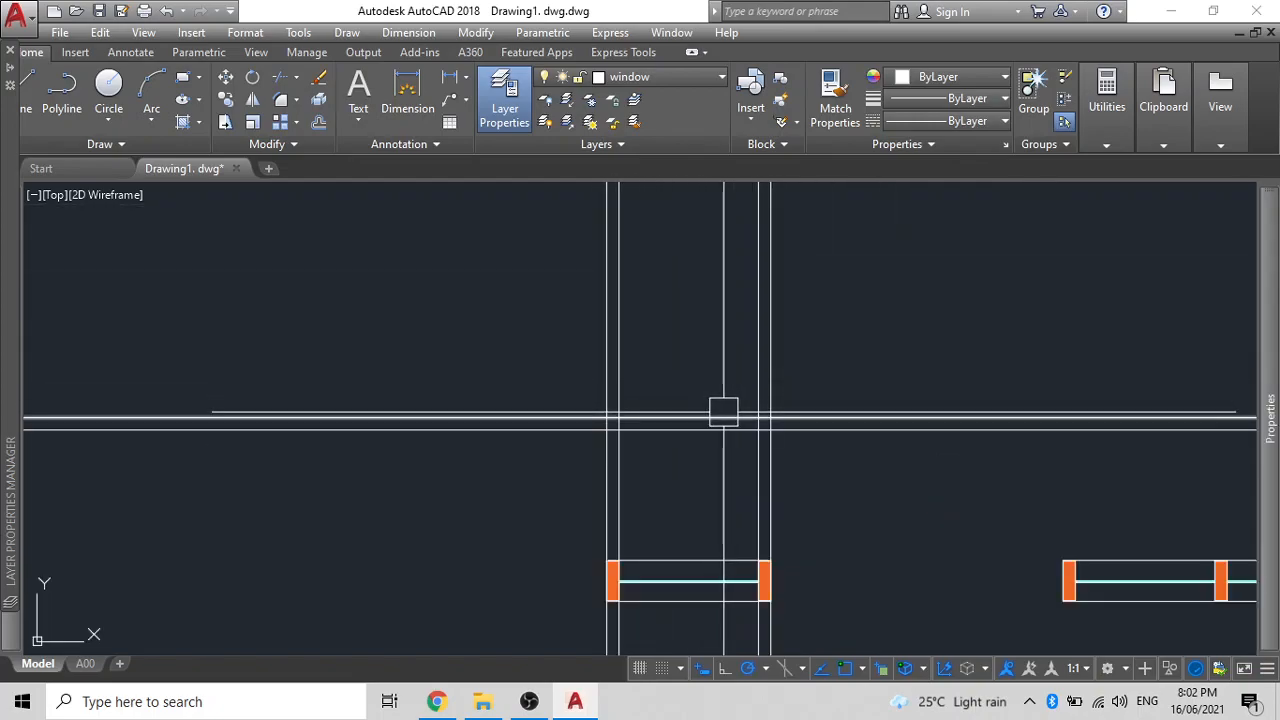
{"action": "scroll", "coordinate": [724, 410], "scroll_direction": "down", "scroll_amount": 5}
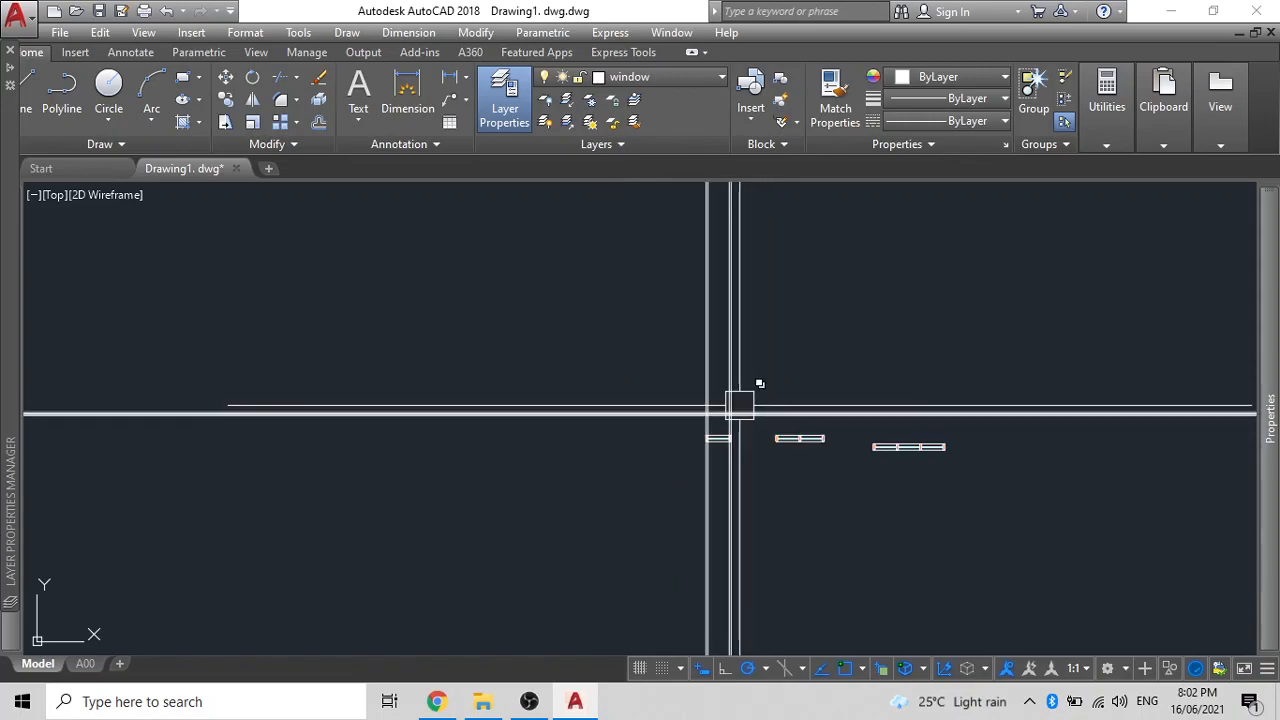
{"action": "scroll", "coordinate": [755, 395], "scroll_direction": "down", "scroll_amount": 3}
{"action": "middle_click_drag", "start_coordinate": [794, 391], "coordinate": [358, 333]}
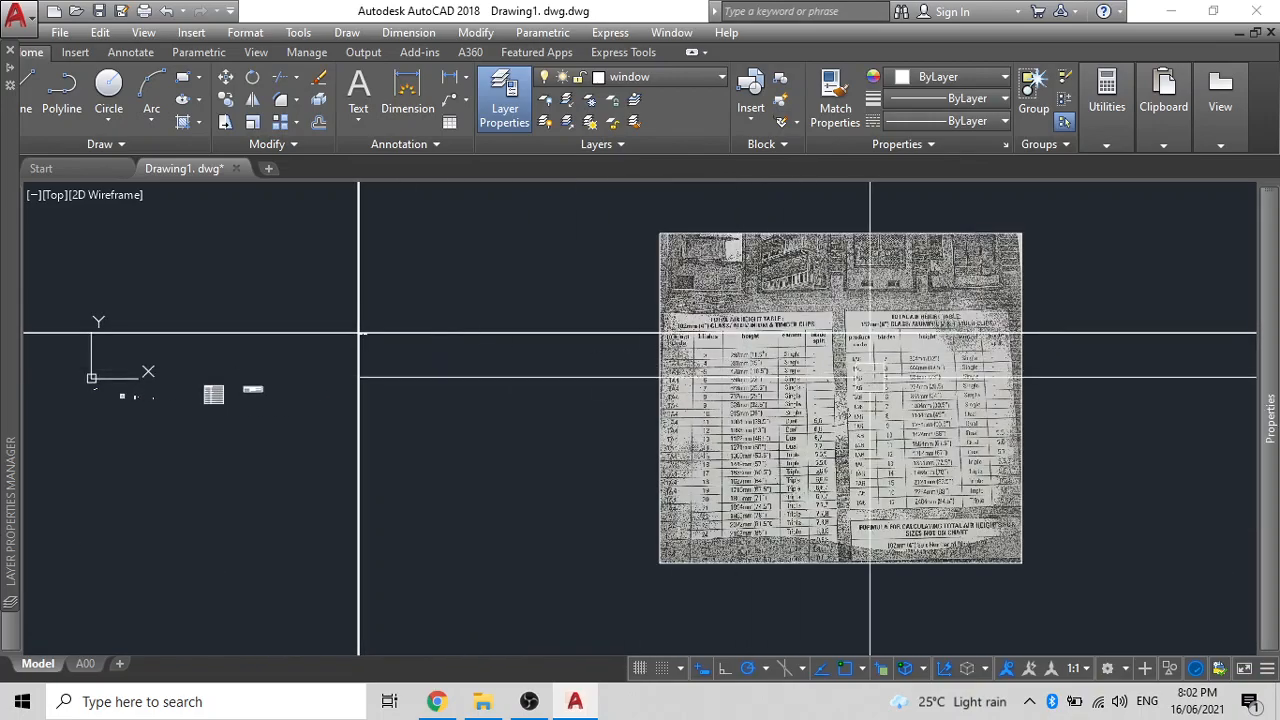
{"action": "scroll", "coordinate": [863, 378], "scroll_direction": "up", "scroll_amount": 5}
{"action": "middle_click_drag", "start_coordinate": [903, 367], "coordinate": [793, 467]}
{"action": "scroll", "coordinate": [810, 394], "scroll_direction": "down", "scroll_amount": 2}
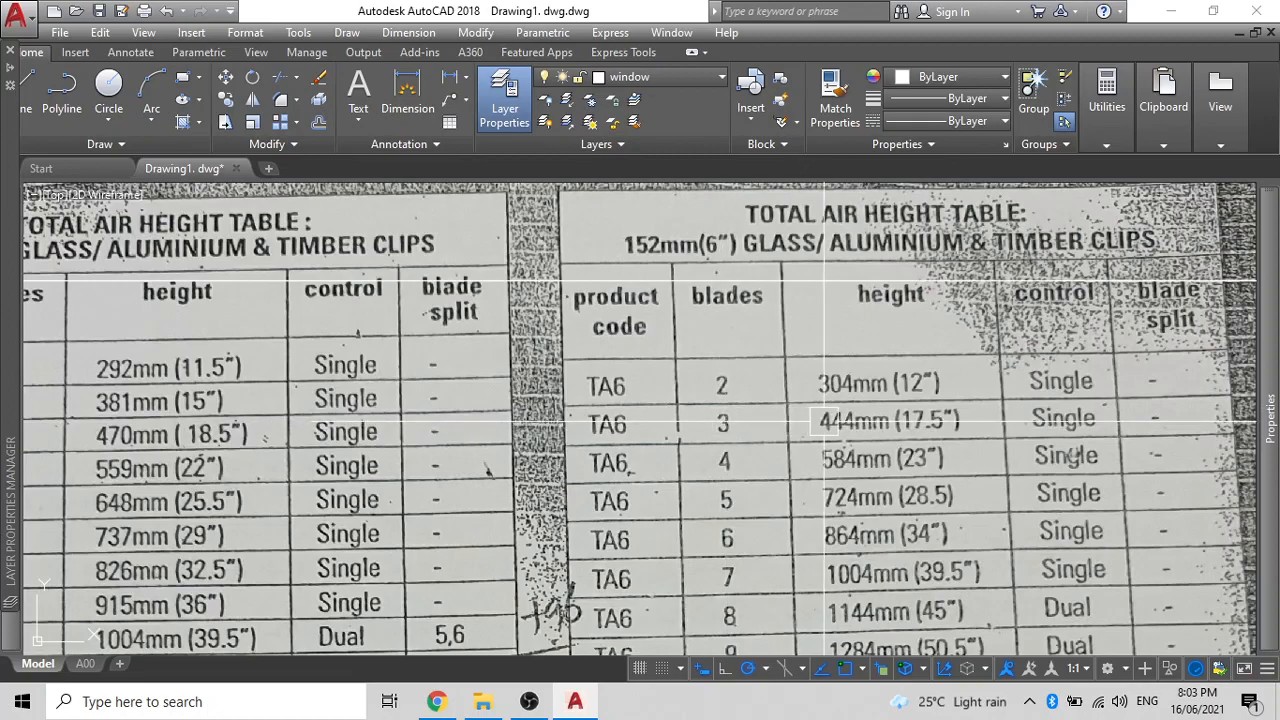
{"action": "scroll", "coordinate": [821, 421], "scroll_direction": "down", "scroll_amount": 6}
- Offset the wall line 444 to mark the window height
{"action": "middle_click_drag", "start_coordinate": [821, 421], "coordinate": [1244, 470]}
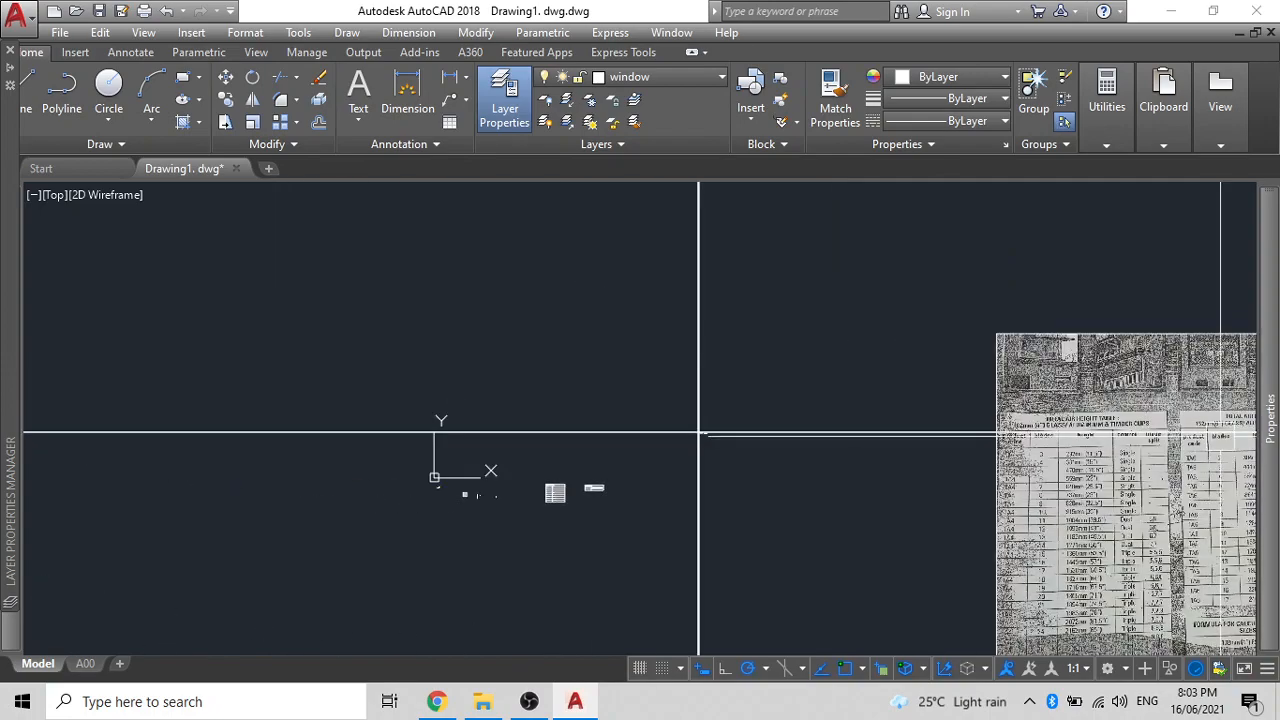
{"action": "scroll", "coordinate": [700, 417], "scroll_direction": "up", "scroll_amount": 3}
{"action": "scroll", "coordinate": [595, 509], "scroll_direction": "up", "scroll_amount": 6}
{"action": "scroll", "coordinate": [437, 449], "scroll_direction": "up", "scroll_amount": 6}
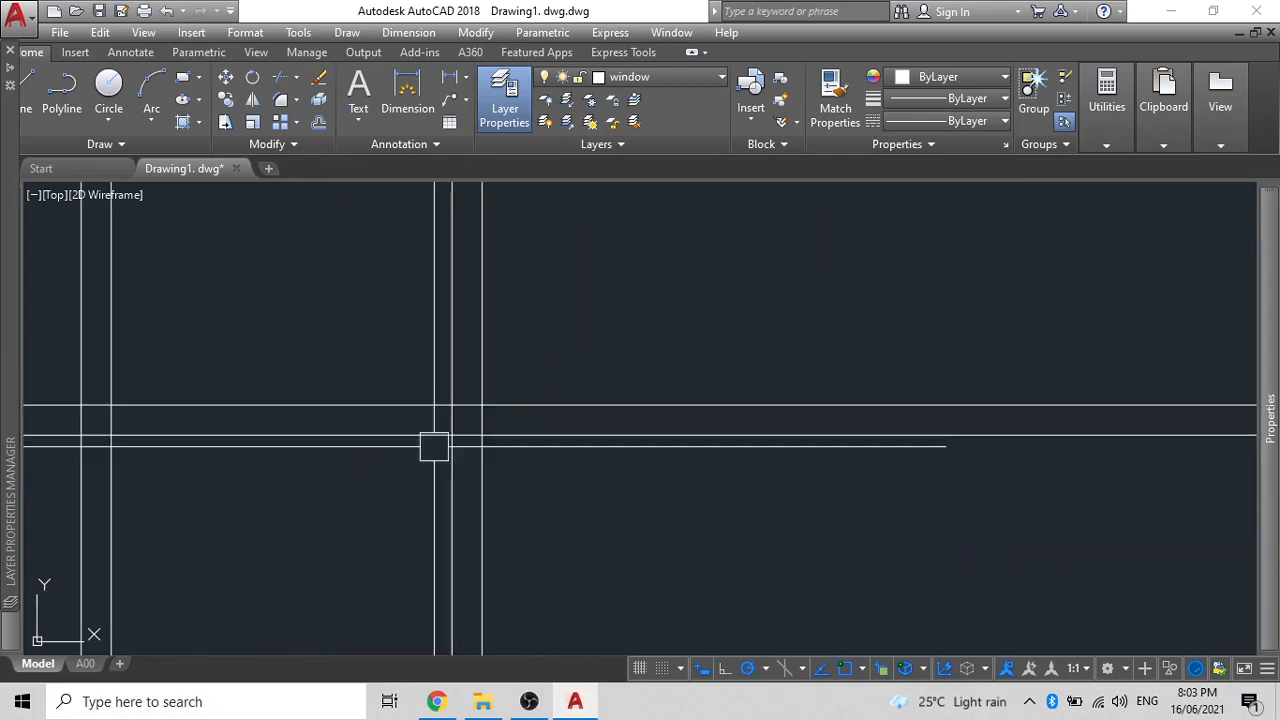
{"action": "middle_click_drag", "start_coordinate": [549, 429], "coordinate": [629, 441]}
{"action": "type", "text": "o"}
{"action": "key", "text": "Return"}
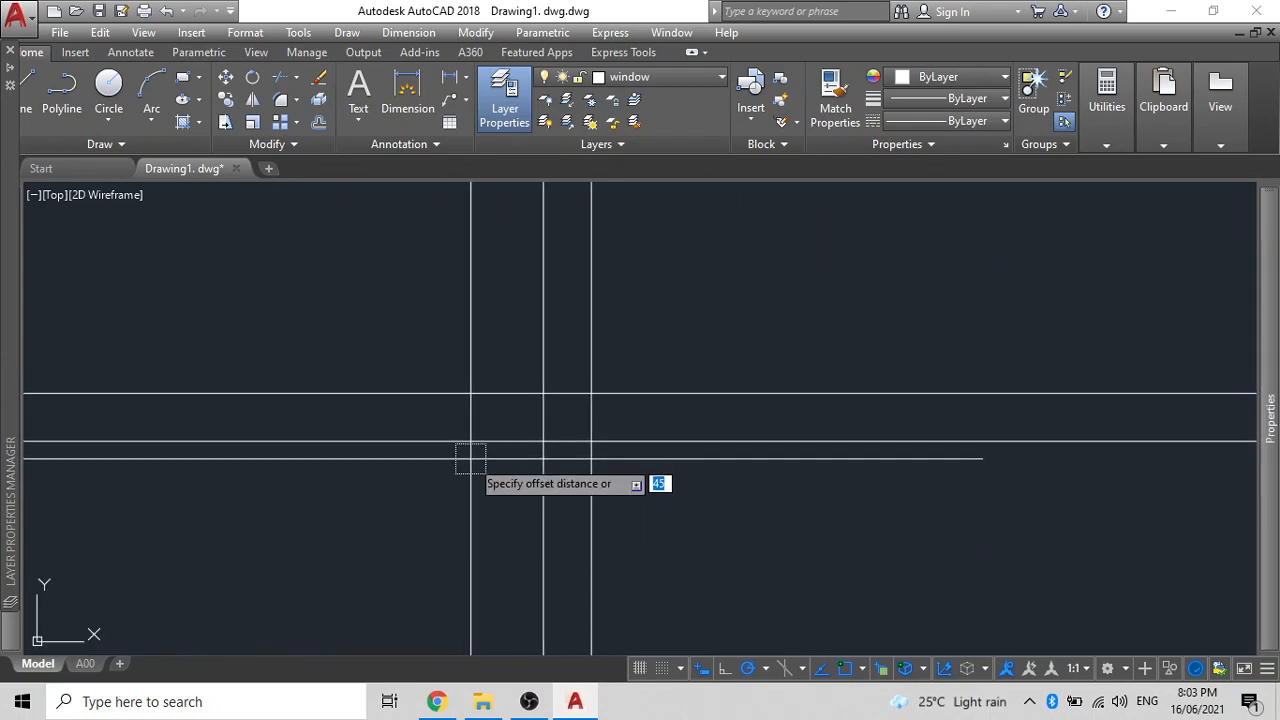
{"action": "type", "text": "44"}
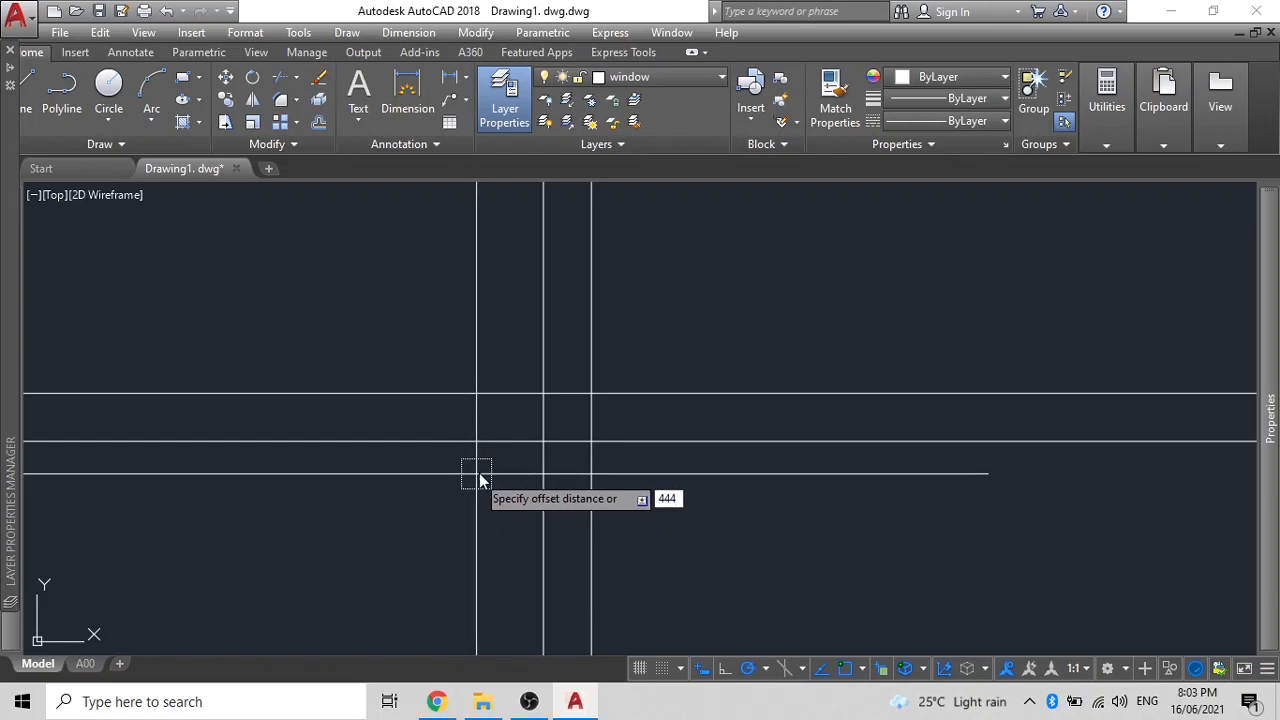
{"action": "key", "text": "Return"}
{"action": "scroll", "coordinate": [446, 426], "scroll_direction": "down", "scroll_amount": 3}
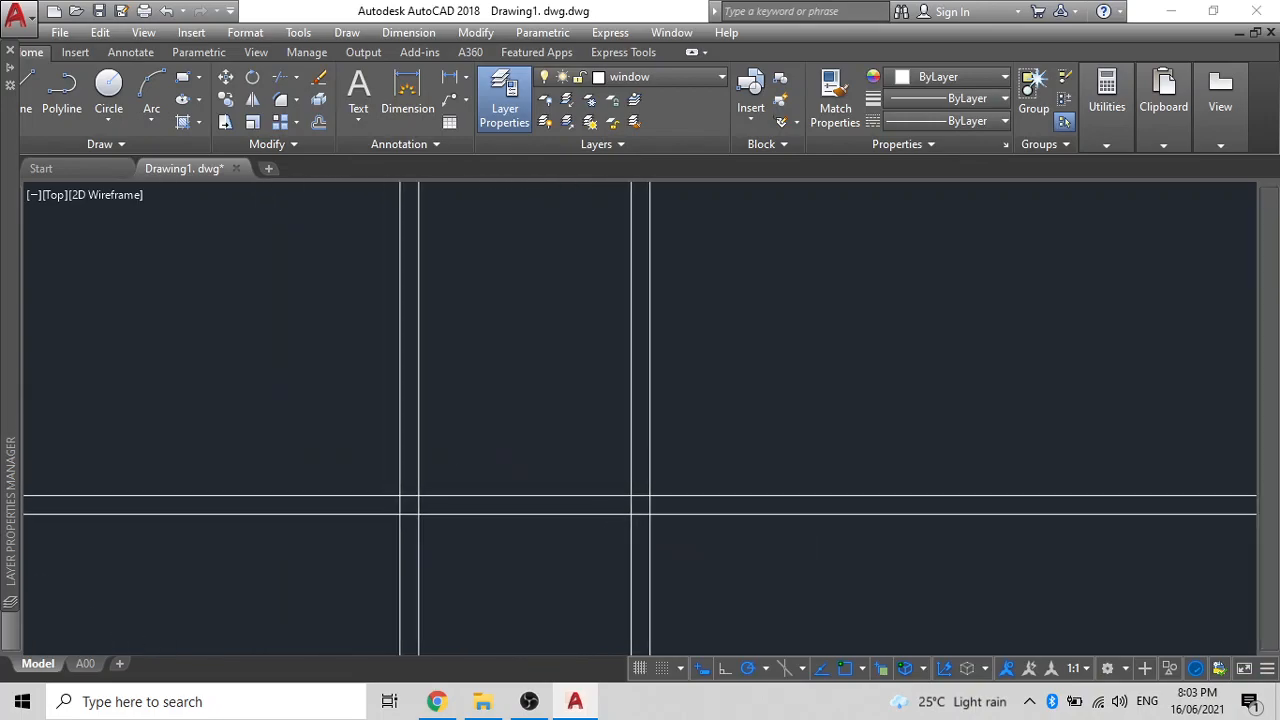
{"action": "left_click", "coordinate": [595, 495]}
{"action": "left_click", "coordinate": [588, 469]}
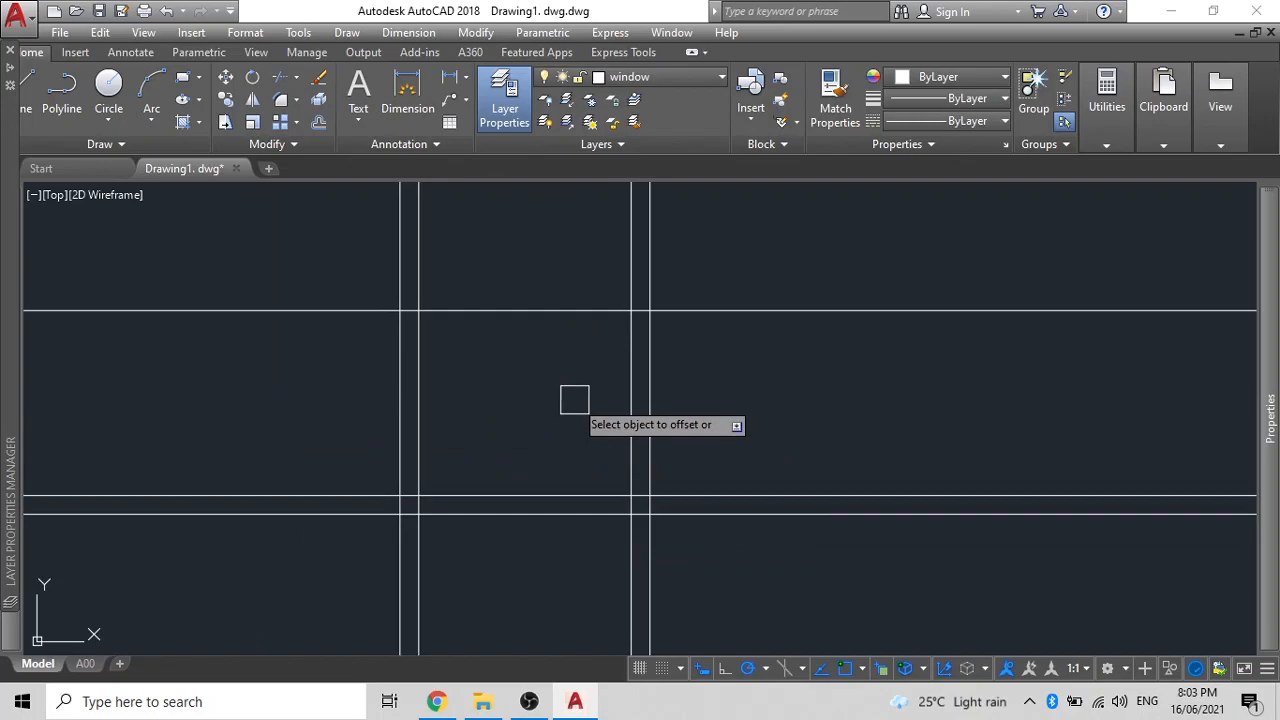
{"action": "key", "text": "Escape"}
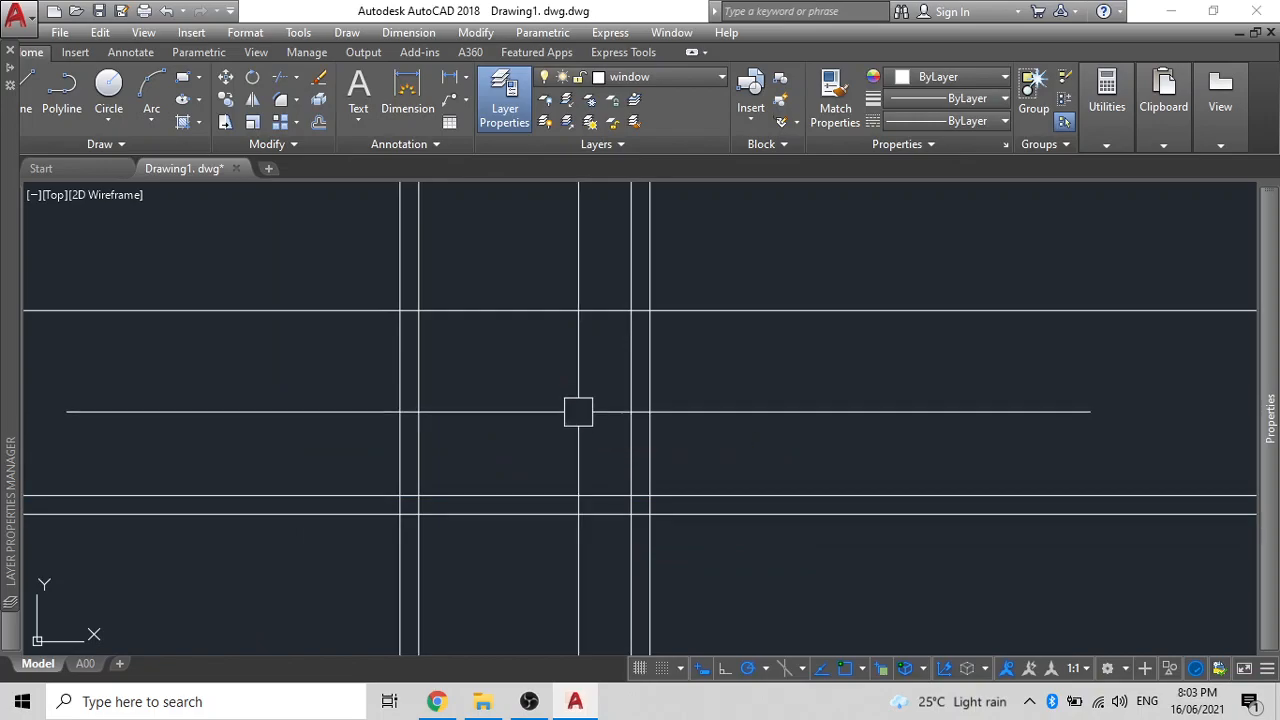
- Offset a construction line 45 just above it
{"action": "type", "text": "45"}
{"action": "key", "text": "Return"}
{"action": "left_click", "coordinate": [586, 310]}
{"action": "left_click", "coordinate": [580, 252]}
{"action": "key", "text": "Escape"}
{"action": "middle_click_drag", "start_coordinate": [566, 400], "coordinate": [608, 417]}
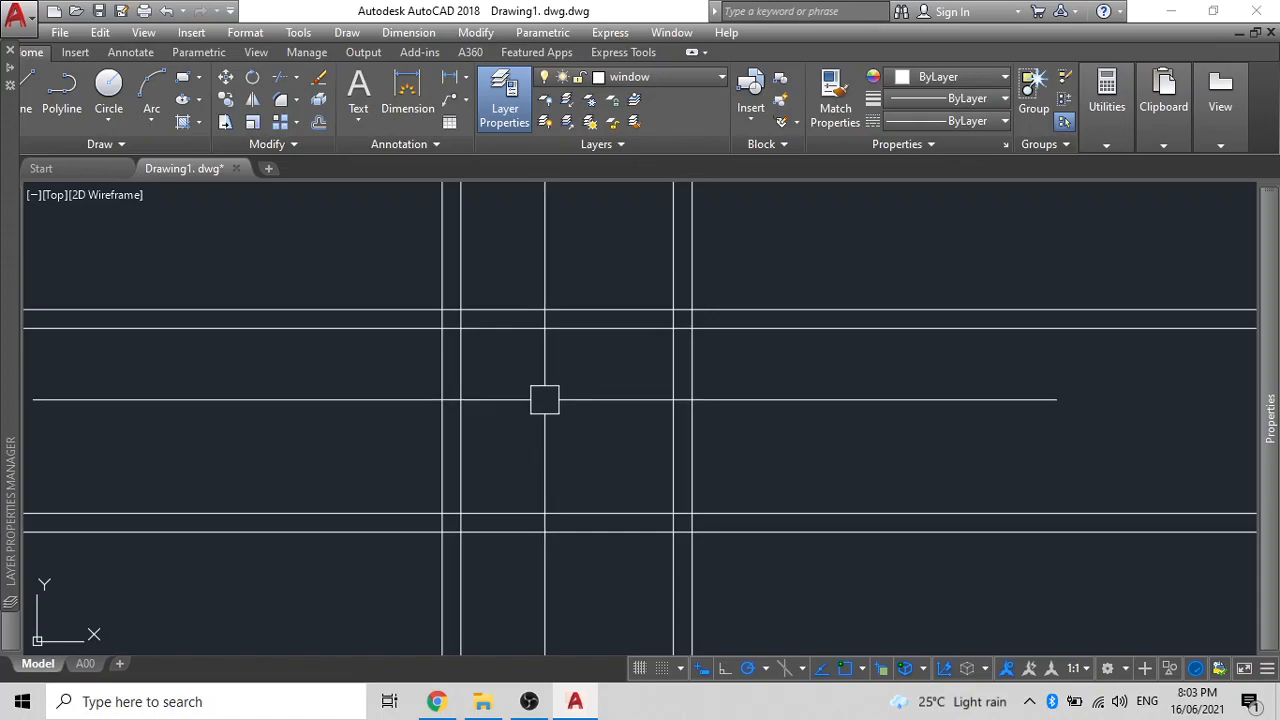
- Draw the rectangular window outline and offset it 45 inward for the inner frame
{"action": "key", "text": "Return"}
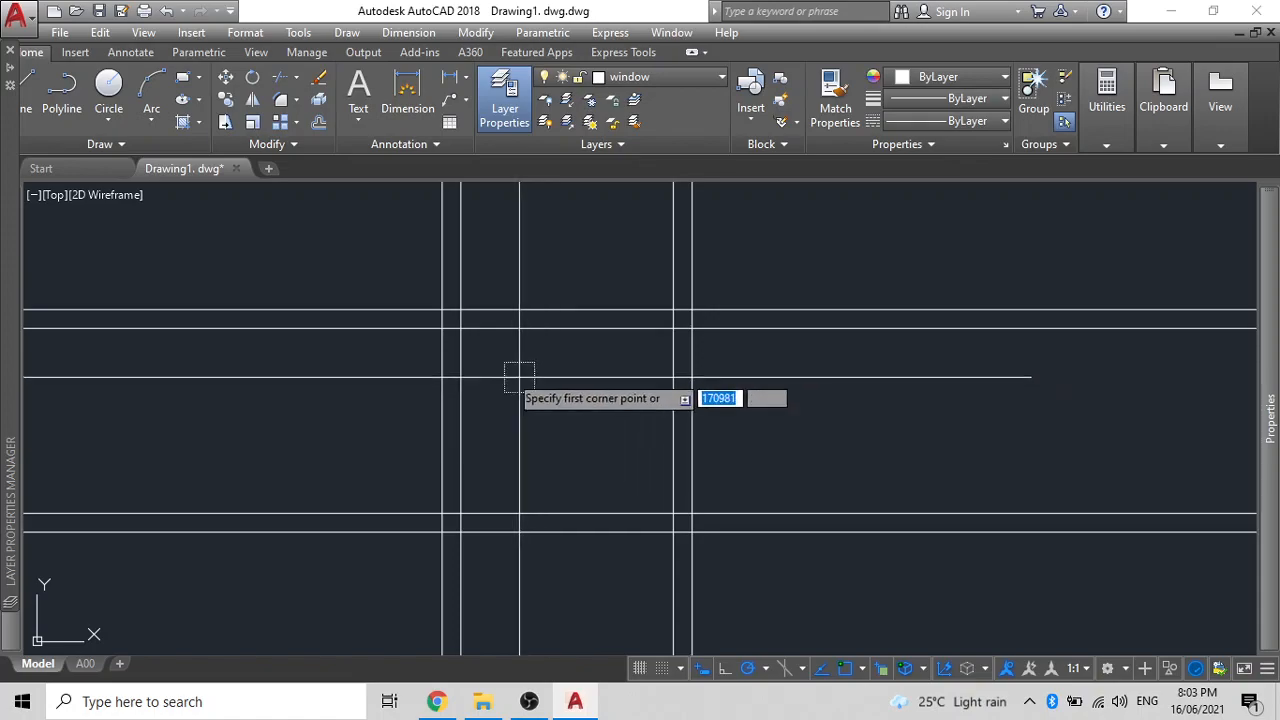
{"action": "left_click", "coordinate": [442, 310]}
{"action": "left_click", "coordinate": [691, 531]}
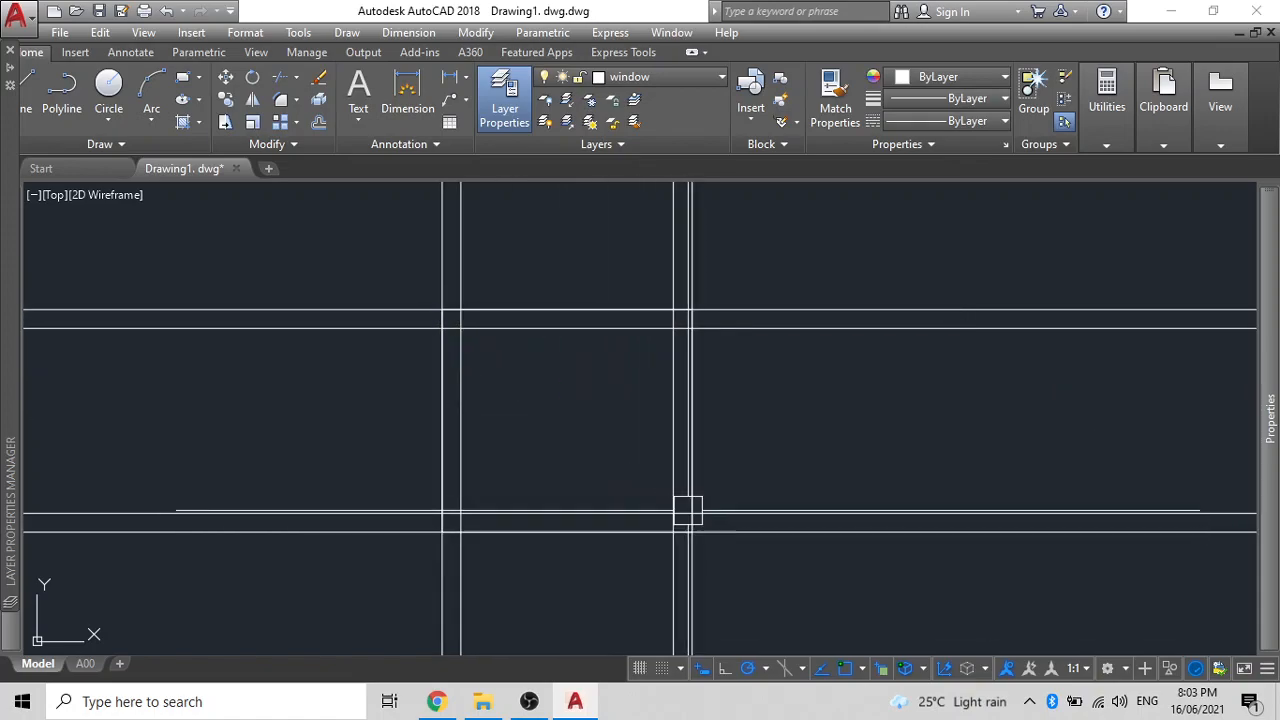
{"action": "type", "text": "o"}
{"action": "key", "text": "Return"}
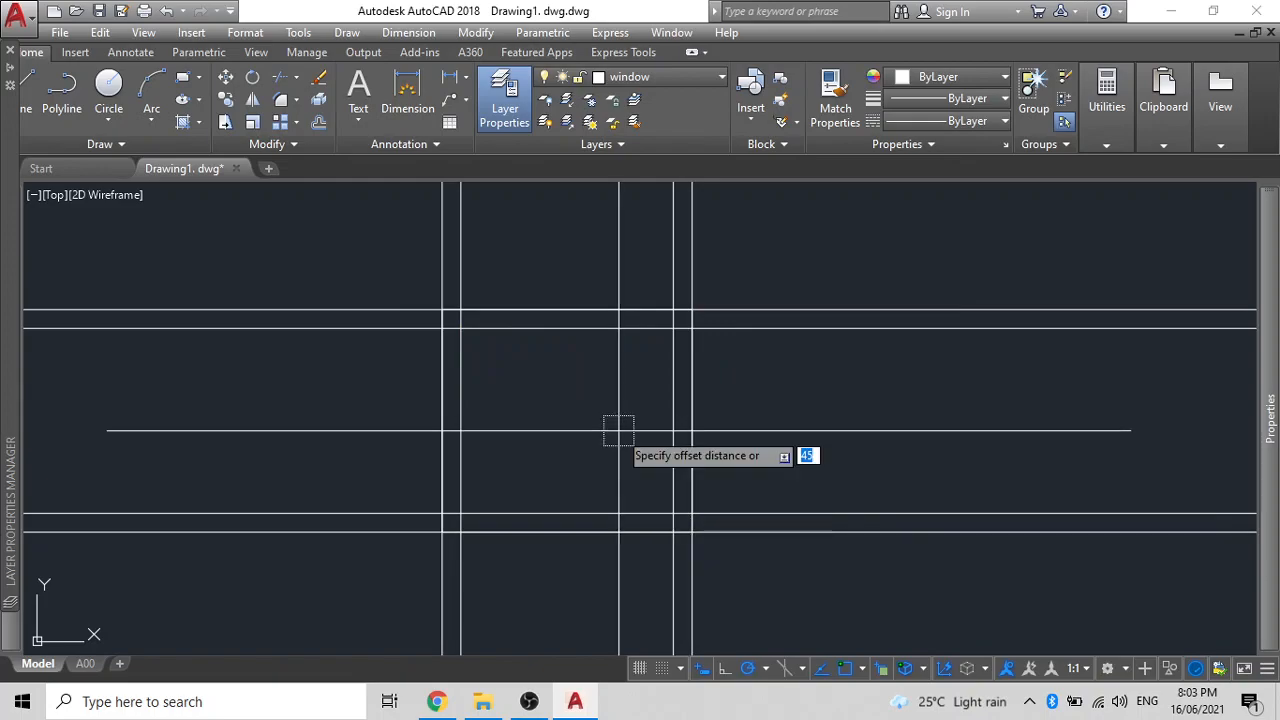
{"action": "key", "text": "Return"}
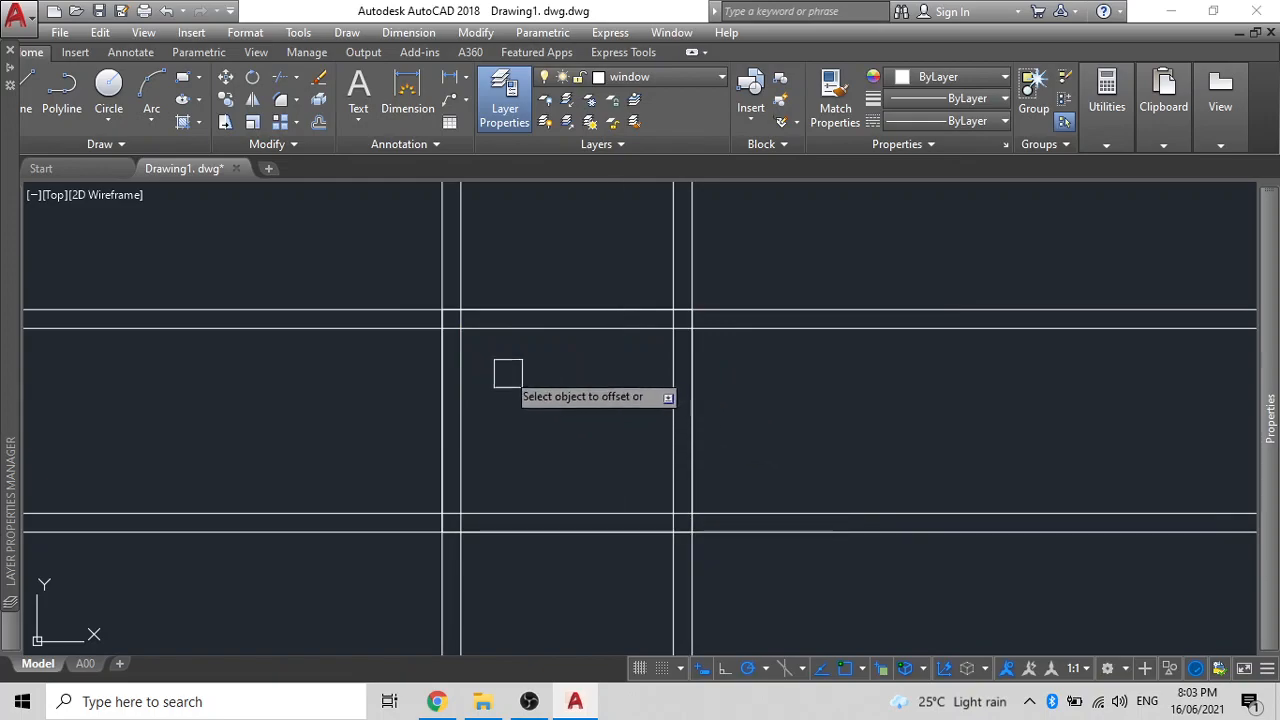
{"action": "left_click", "coordinate": [441, 343]}
{"action": "left_click", "coordinate": [517, 424]}
{"action": "scroll", "coordinate": [550, 407], "scroll_direction": "down", "scroll_amount": 2}
{"action": "scroll", "coordinate": [550, 407], "scroll_direction": "down", "scroll_amount": 2}
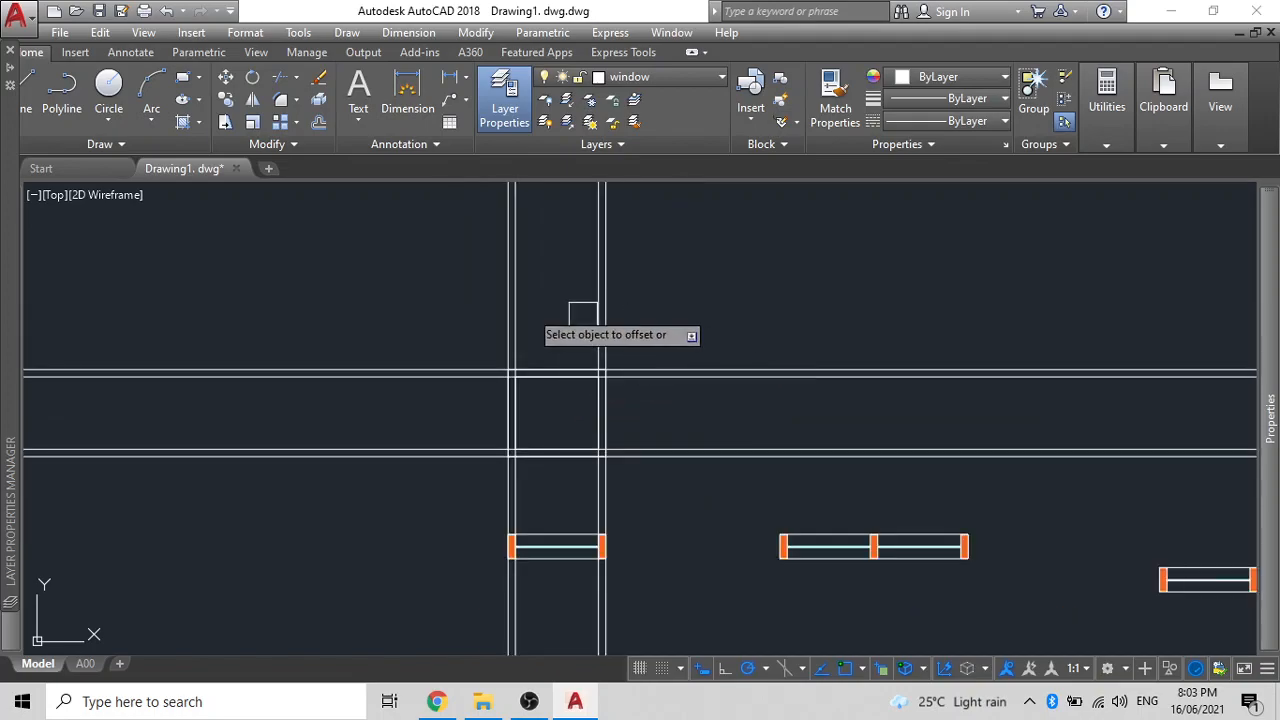
{"action": "key", "text": "Escape"}
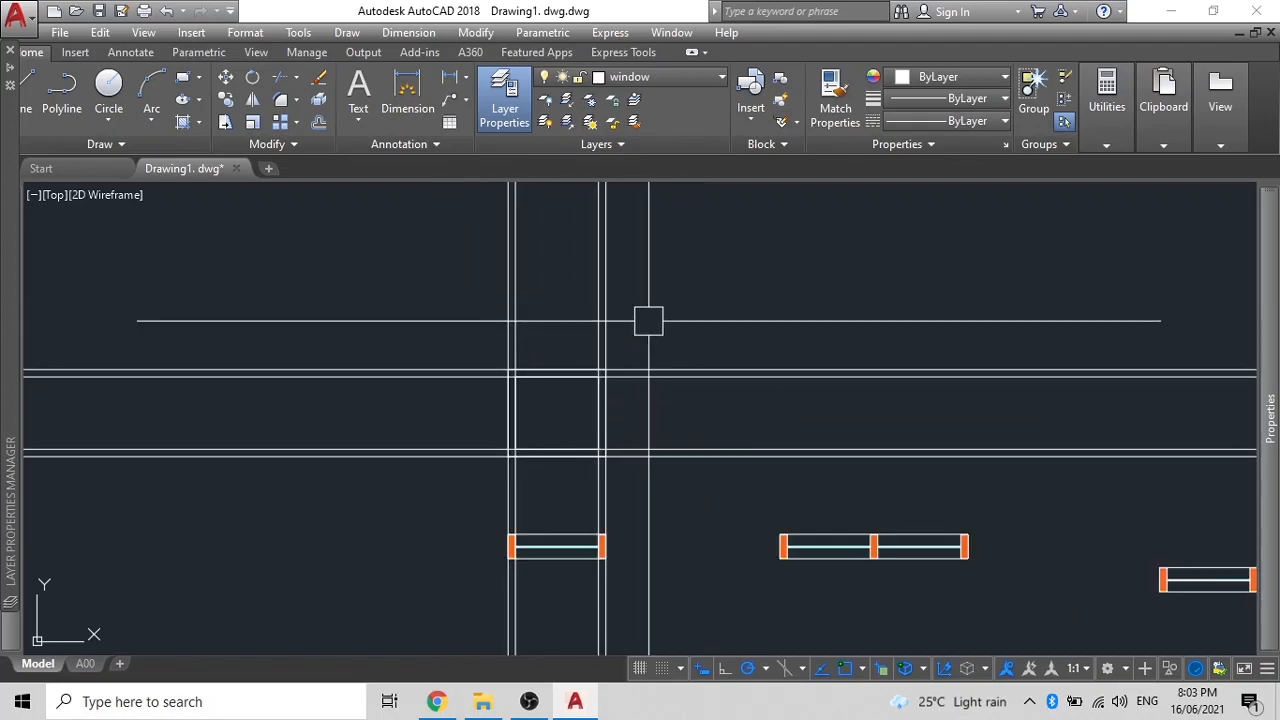
- Erase the leftover vertical and horizontal construction lines
{"action": "left_click_drag", "start_coordinate": [650, 320], "coordinate": [340, 263]}
{"action": "left_click", "coordinate": [663, 450]}
{"action": "left_click", "coordinate": [651, 402]}
{"action": "left_click", "coordinate": [623, 343]}
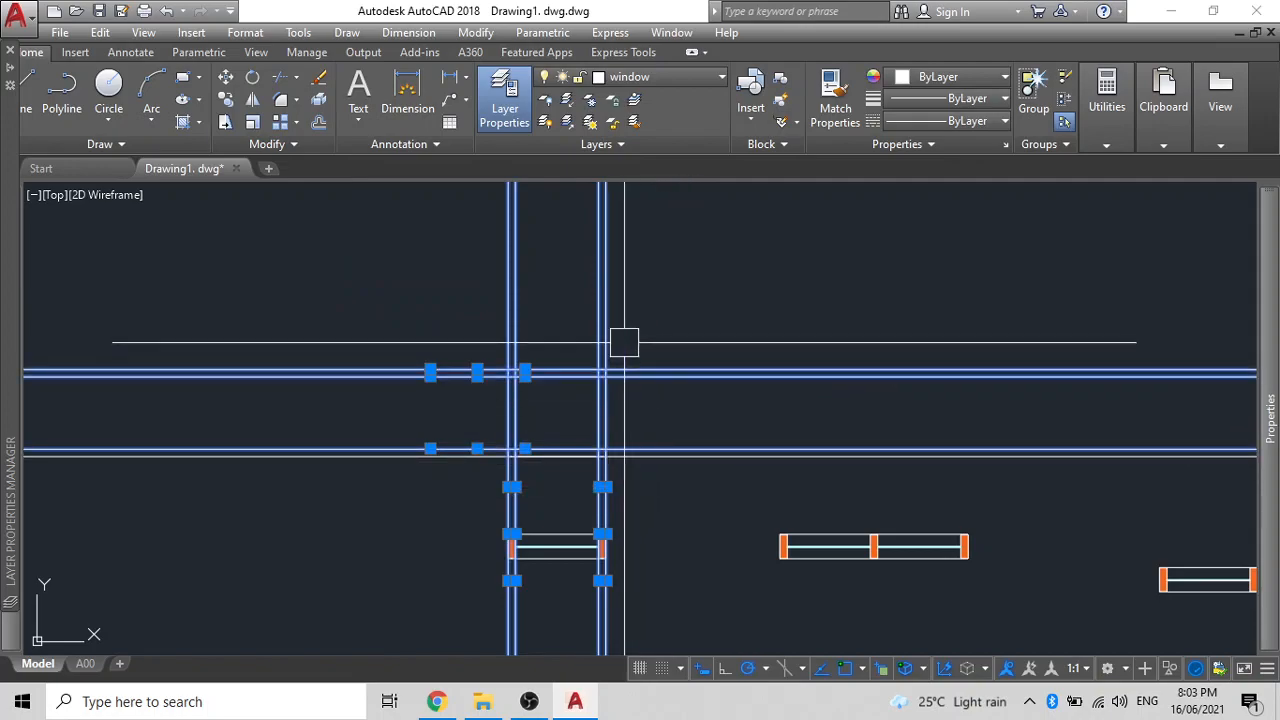
{"action": "key", "text": "Delete"}
{"action": "scroll", "coordinate": [528, 437], "scroll_direction": "up", "scroll_amount": 5}
- Copy the bottom wall line with CO
{"action": "left_click", "coordinate": [411, 475]}
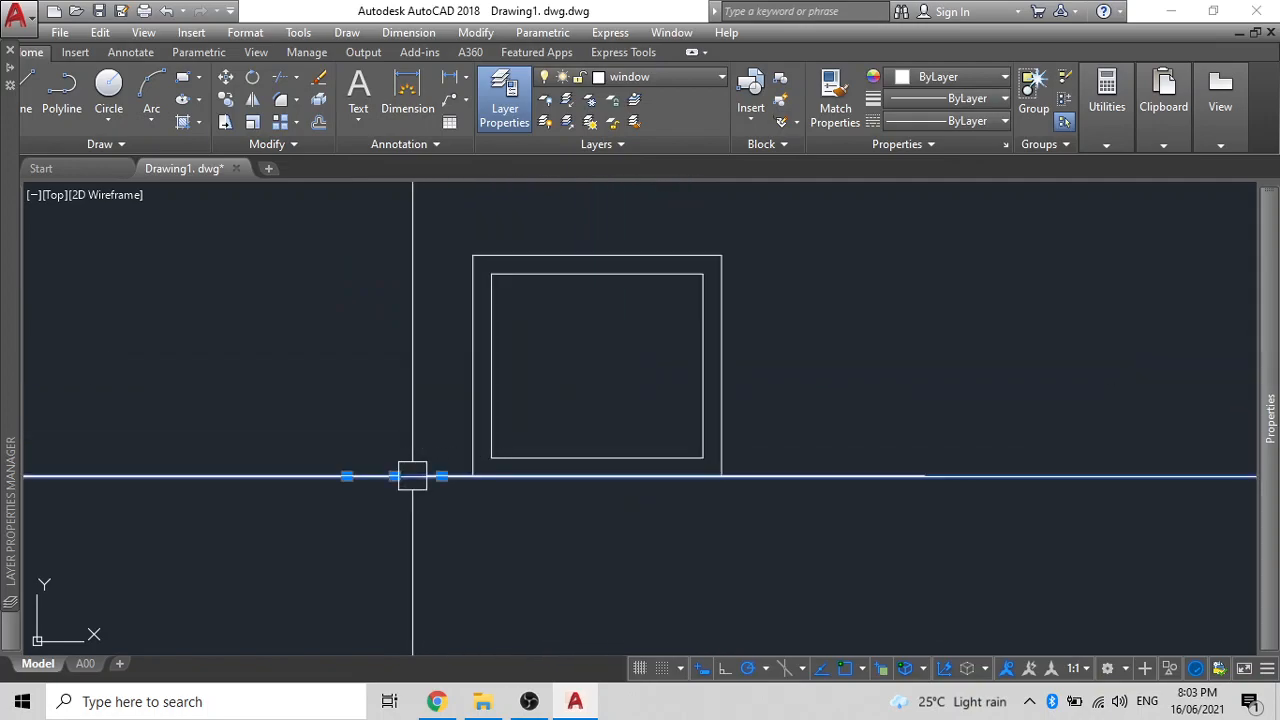
{"action": "type", "text": "co"}
{"action": "key", "text": "space"}
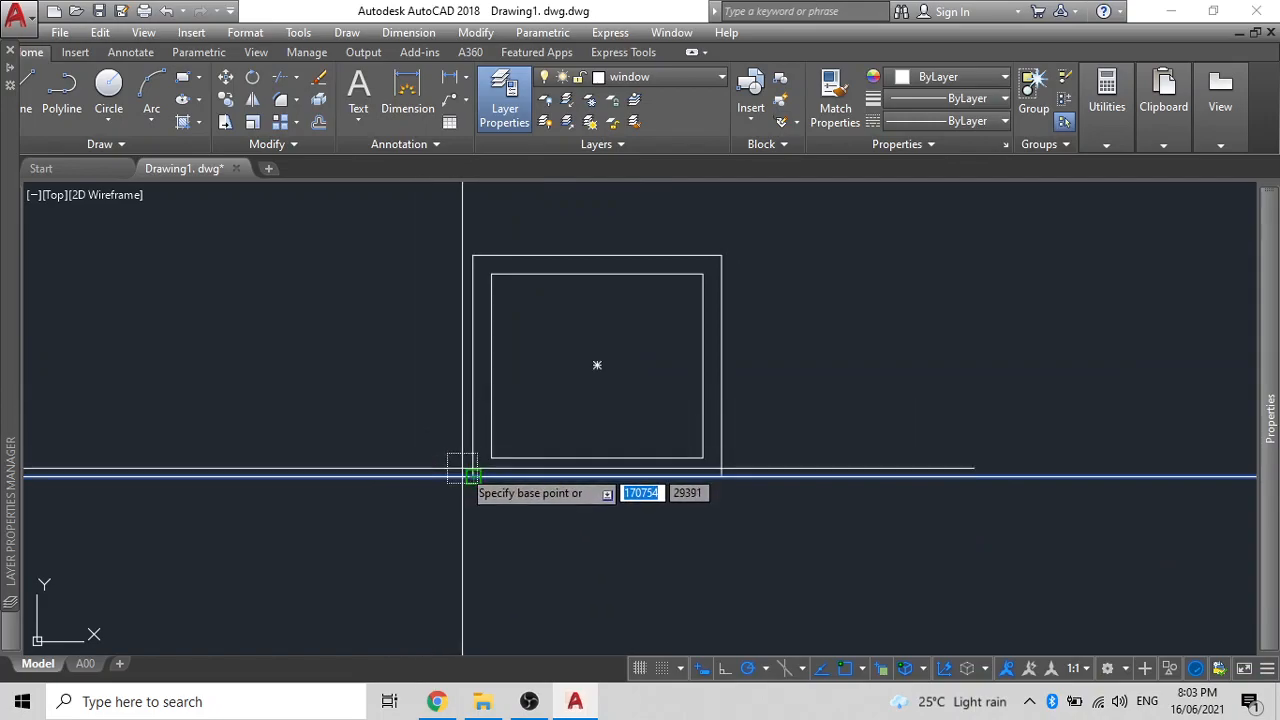
{"action": "left_click", "coordinate": [447, 475]}
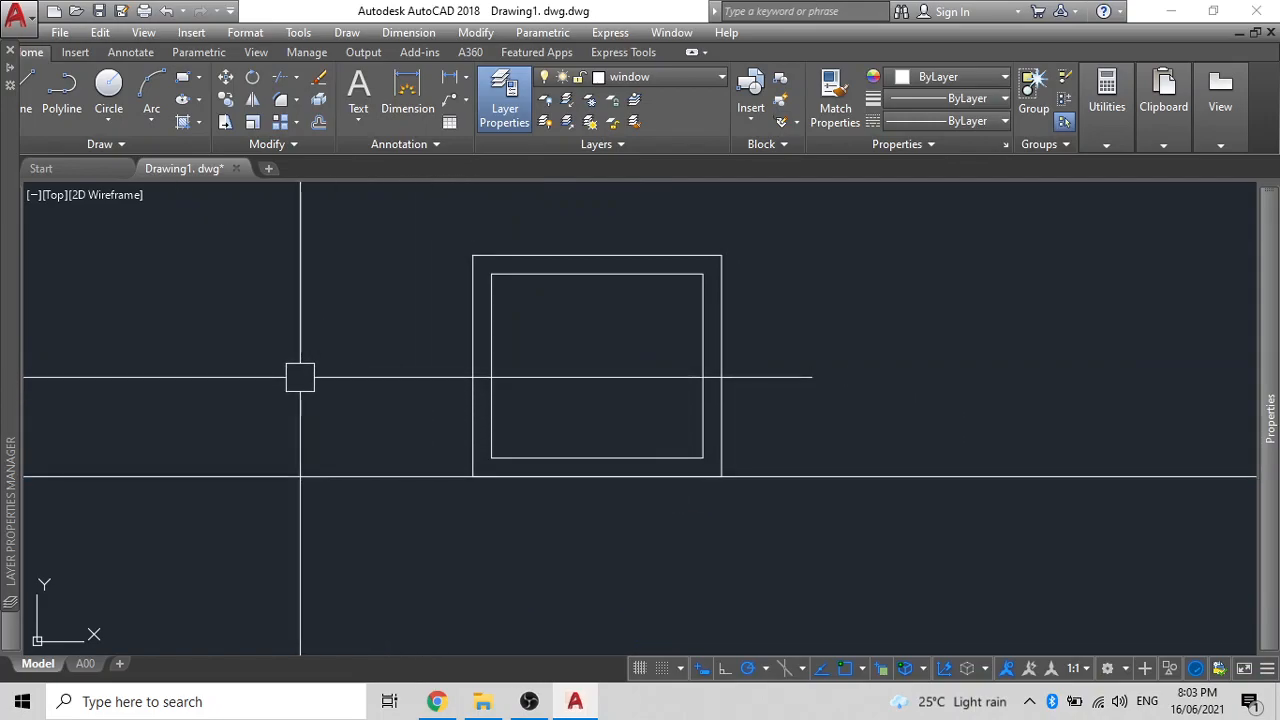
- Draw a vertical centre polyline from the inner frame's top to its bottom
{"action": "key", "text": "space"}
{"action": "left_click", "coordinate": [595, 273]}
{"action": "left_click", "coordinate": [597, 457]}
{"action": "key", "text": "space"}
{"action": "left_click", "coordinate": [581, 407]}
{"action": "left_click", "coordinate": [601, 384]}
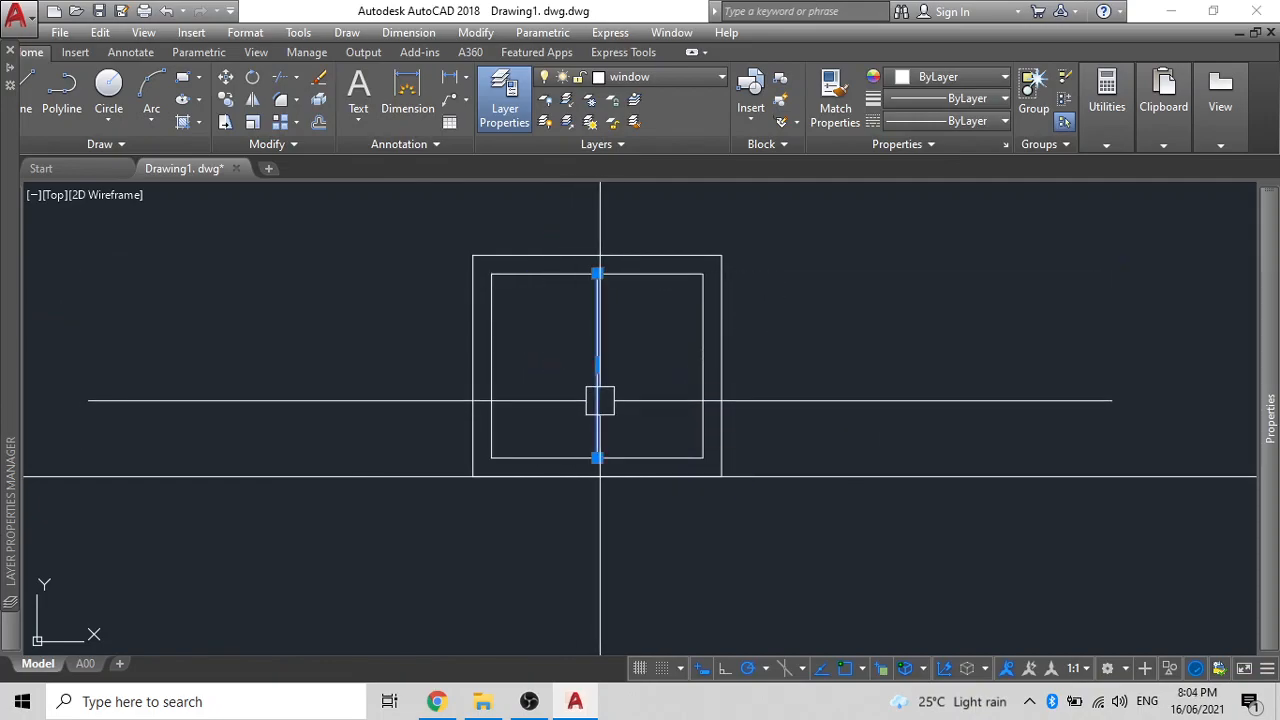
- Divide the window's vertical centre line into 3 equal parts
{"action": "key", "text": "space"}
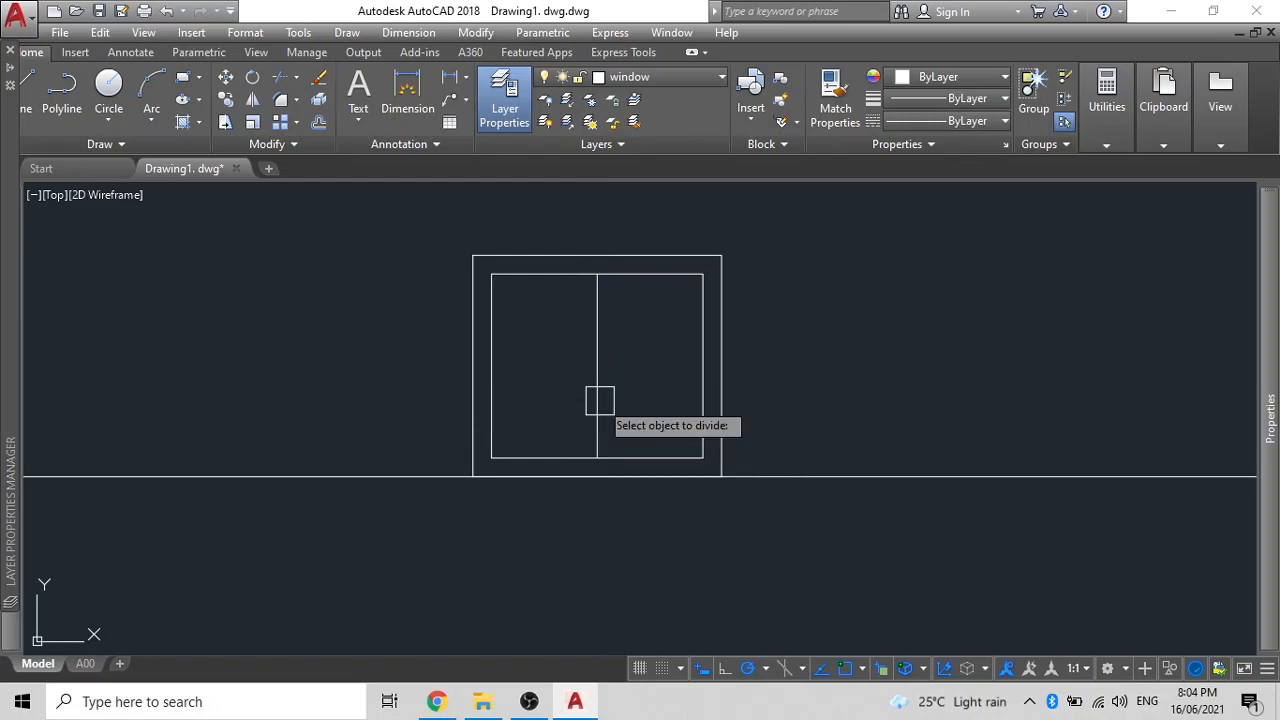
{"action": "left_click", "coordinate": [600, 400]}
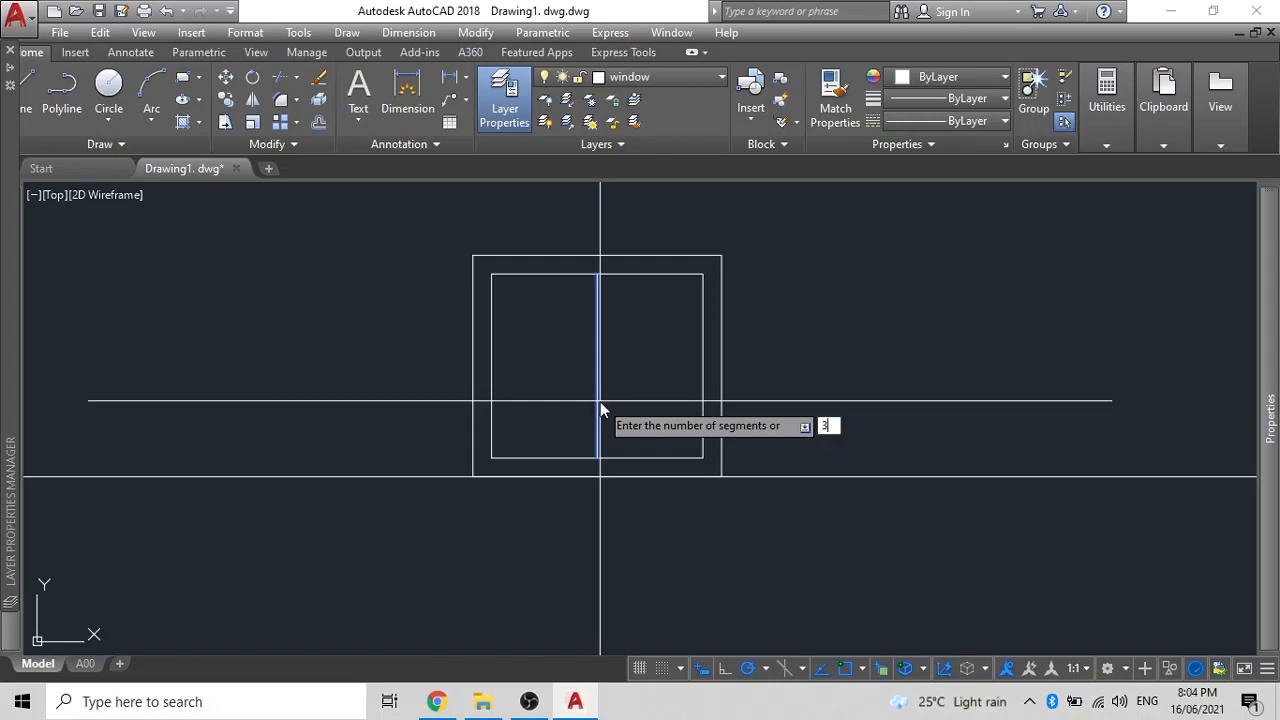
{"action": "type", "text": "3"}
{"action": "key", "text": "Return"}
{"action": "scroll", "coordinate": [591, 331], "scroll_direction": "up", "scroll_amount": 4}
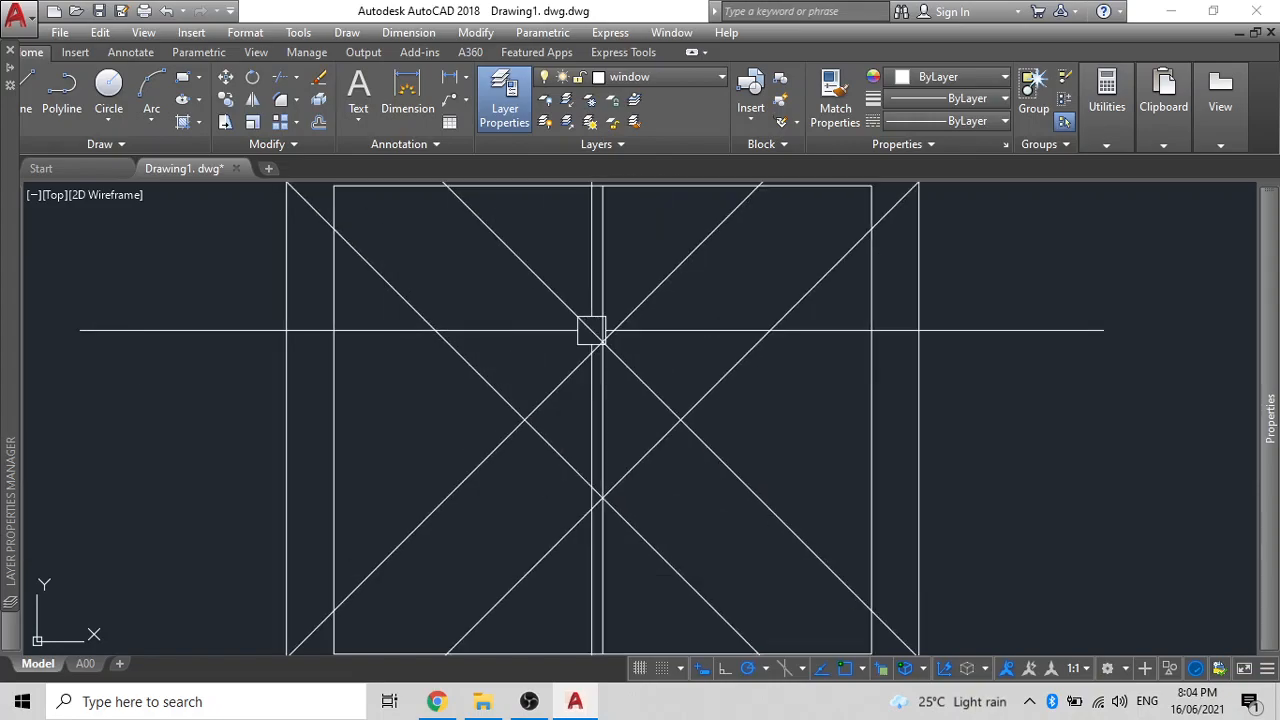
{"action": "scroll", "coordinate": [606, 374], "scroll_direction": "down", "scroll_amount": 4}
- Set the point style to visible plus markers at 5% size so the division points show
{"action": "left_click", "coordinate": [660, 367]}
{"action": "left_click", "coordinate": [636, 330]}
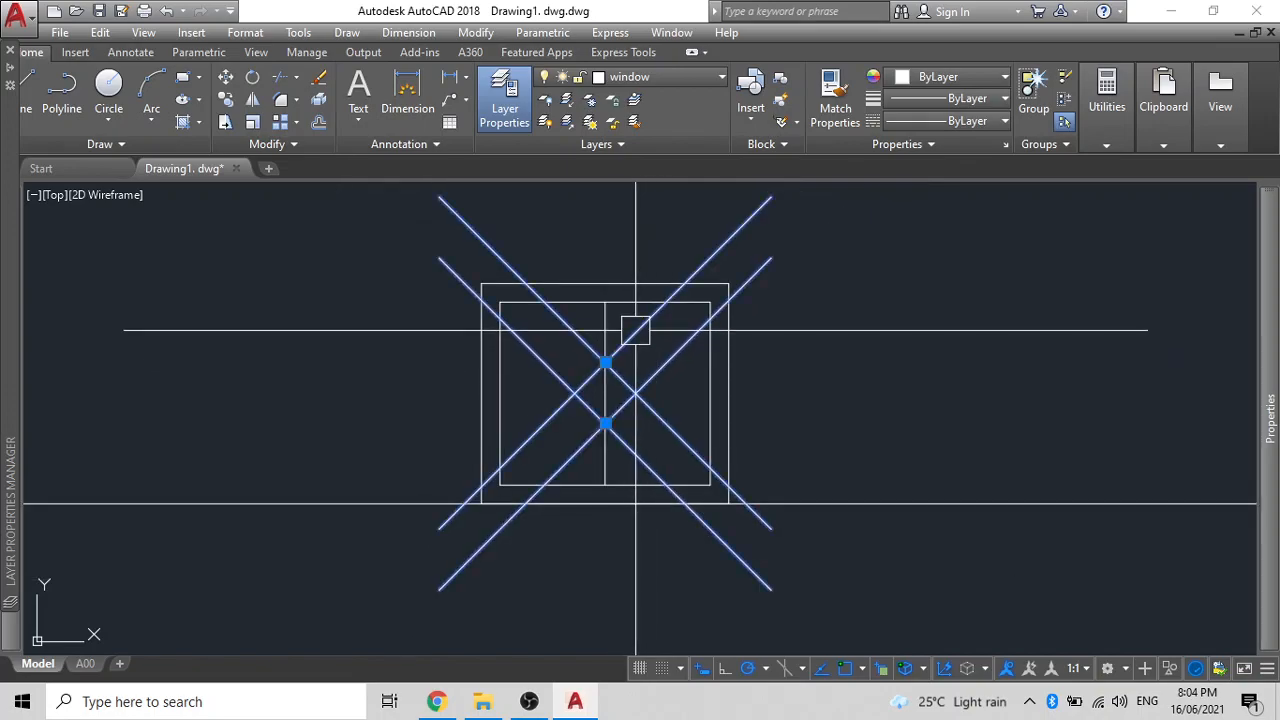
{"action": "type", "text": "DDPTY"}
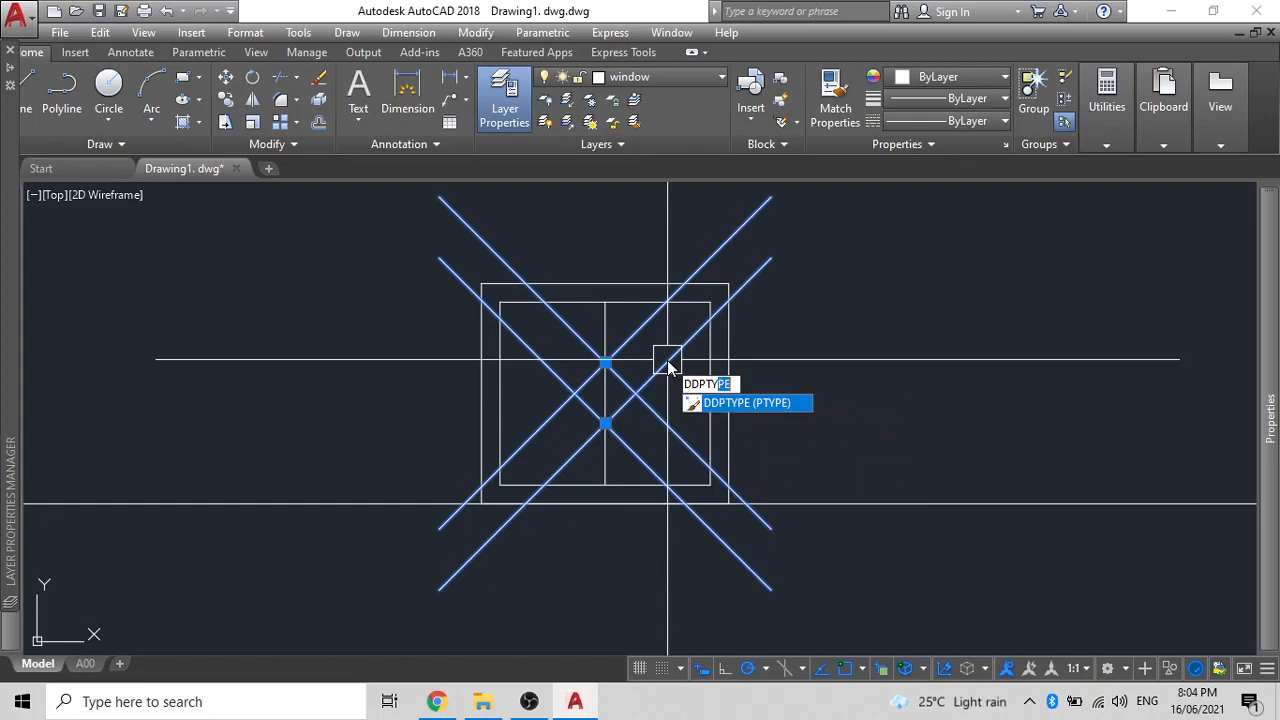
{"action": "type", "text": "E"}
{"action": "left_click", "coordinate": [727, 404]}
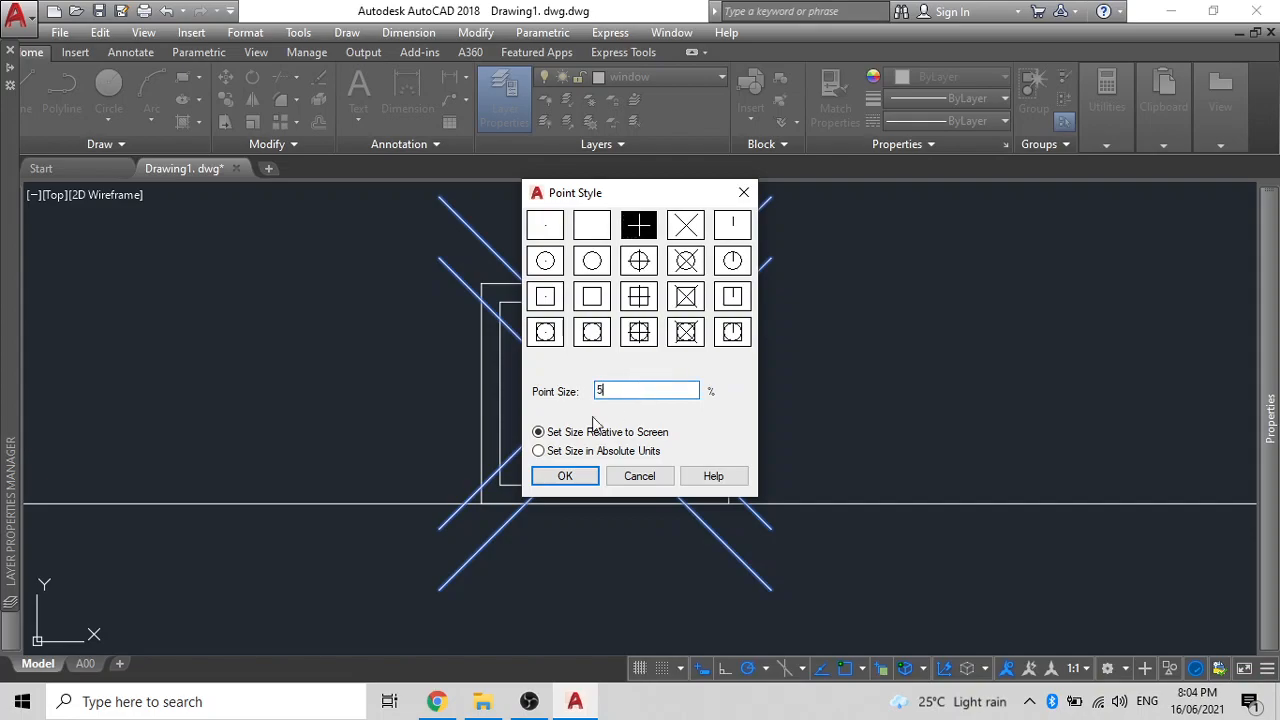
{"action": "left_click", "coordinate": [565, 477]}
{"action": "scroll", "coordinate": [578, 380], "scroll_direction": "up", "scroll_amount": 6}
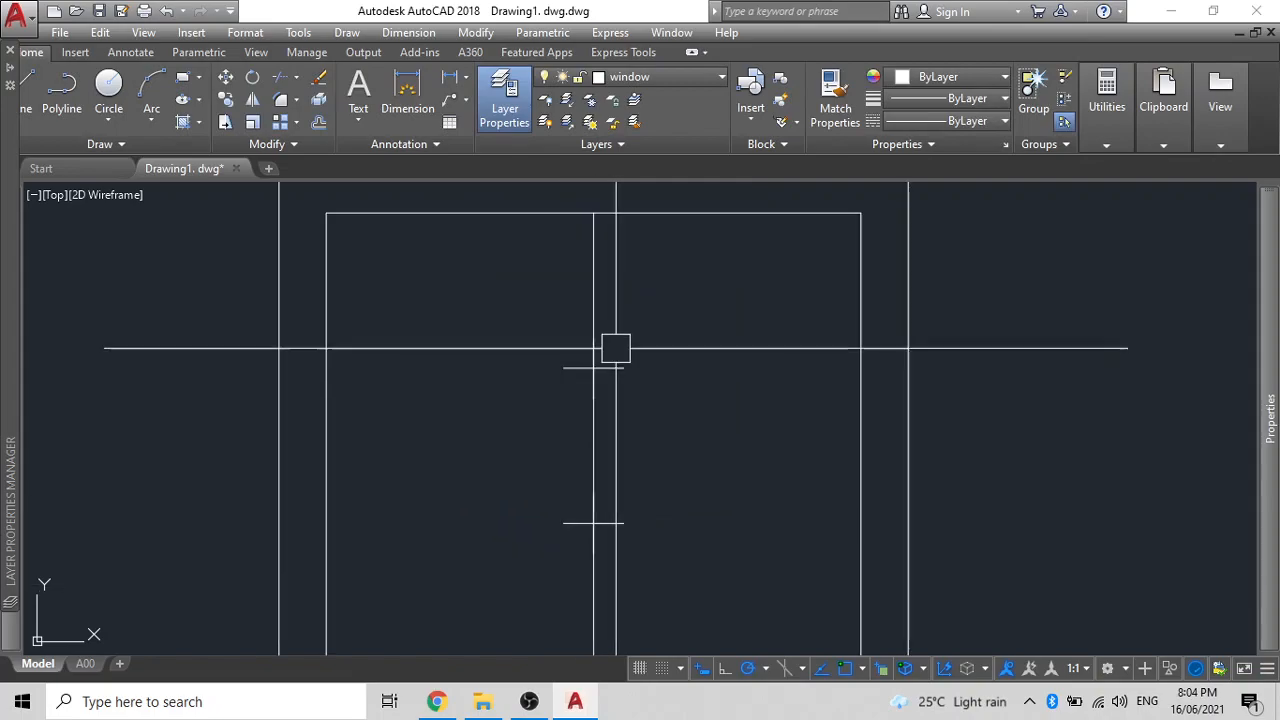
{"action": "scroll", "coordinate": [578, 380], "scroll_direction": "down", "scroll_amount": 4}
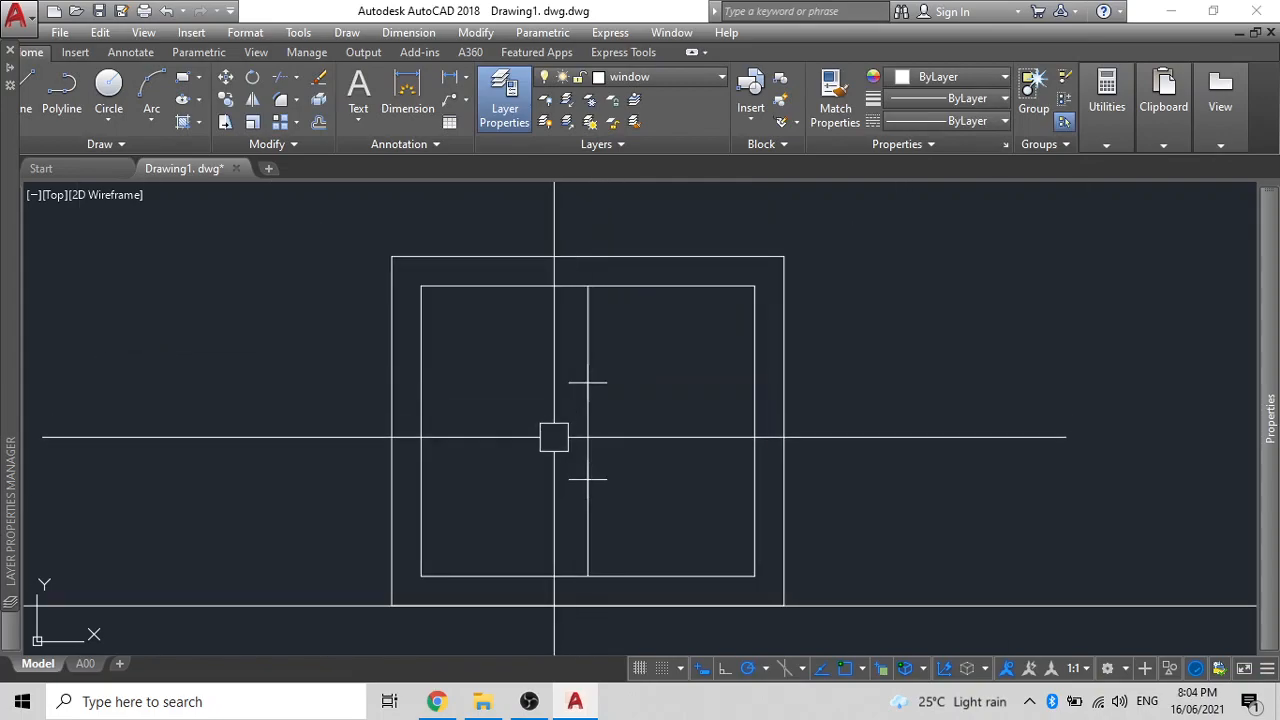
- Draw a rectangle from the inner frame's lower-left corner to the lower division point, stretched to the right side
{"action": "key", "text": "Return"}
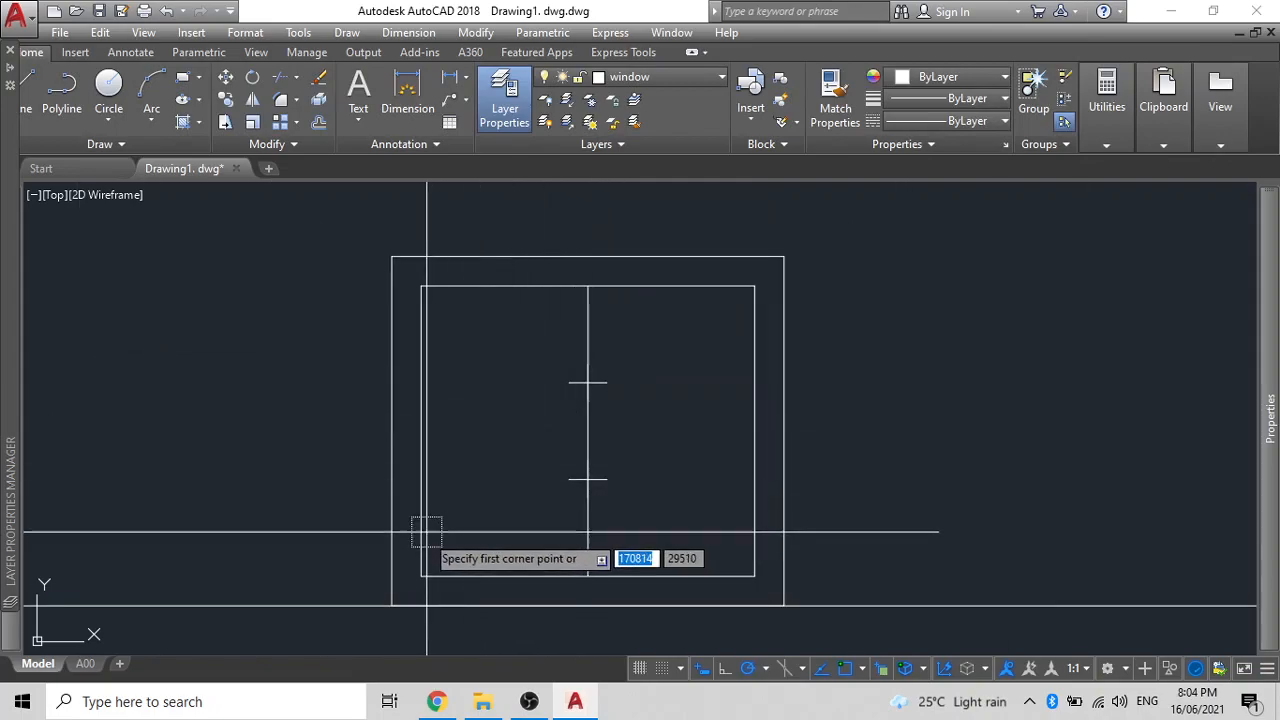
{"action": "left_click", "coordinate": [421, 576]}
{"action": "left_click", "coordinate": [588, 480]}
{"action": "left_click", "coordinate": [579, 527]}
{"action": "left_click", "coordinate": [588, 527]}
{"action": "left_click", "coordinate": [755, 527]}
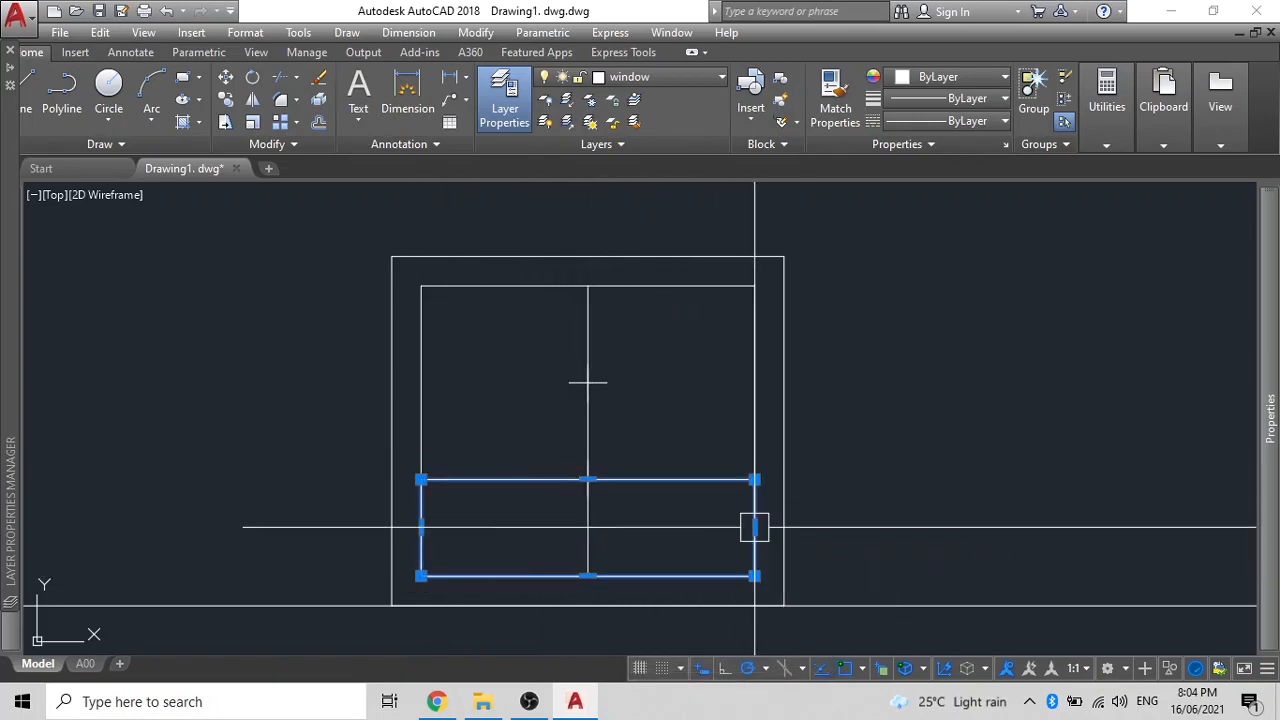
- Select and clear away the vertical centre line
{"action": "left_click", "coordinate": [622, 520]}
{"action": "left_click", "coordinate": [552, 506]}
{"action": "left_click", "coordinate": [675, 429]}
{"action": "left_click", "coordinate": [514, 352]}
- Move the bottom-third rectangle 1200 units to the left of the window
{"action": "left_click", "coordinate": [531, 480]}
{"action": "scroll", "coordinate": [597, 414], "scroll_direction": "down", "scroll_amount": 4}
{"action": "middle_click_drag", "start_coordinate": [597, 414], "coordinate": [702, 387]}
{"action": "key", "text": "m"}
{"action": "key", "text": "Return"}
{"action": "left_click", "coordinate": [702, 387]}
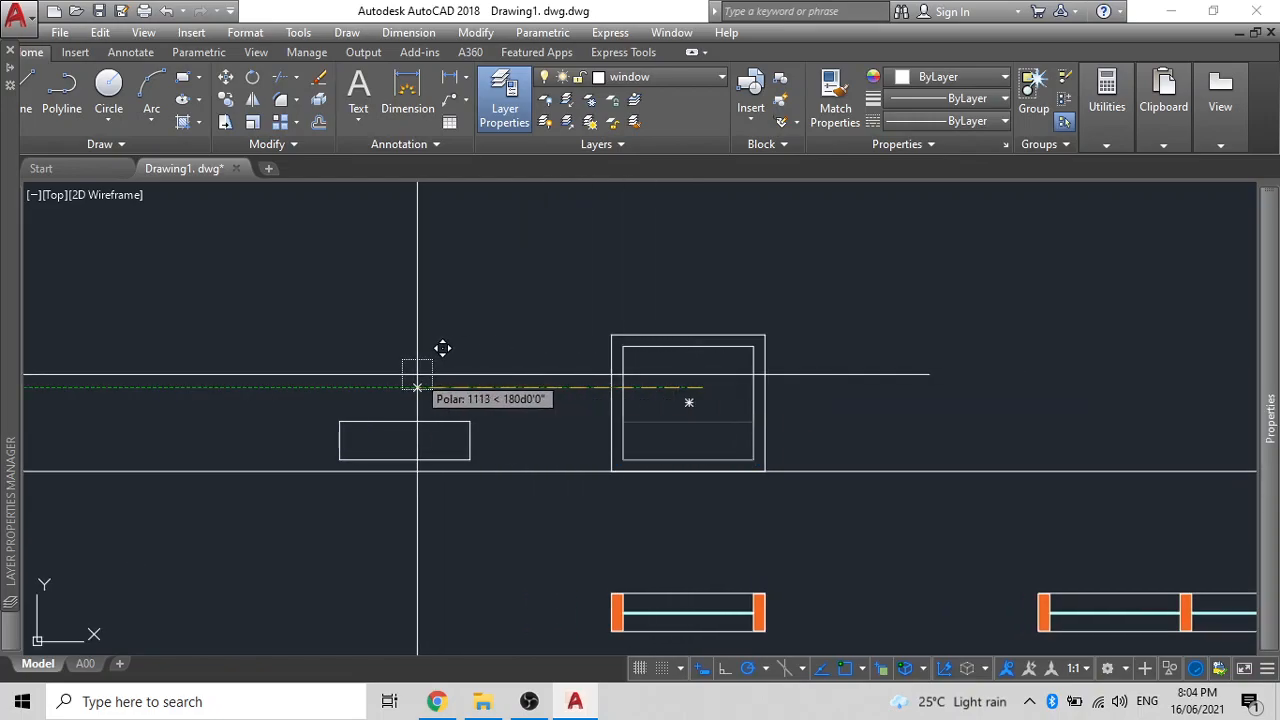
{"action": "type", "text": "1200"}
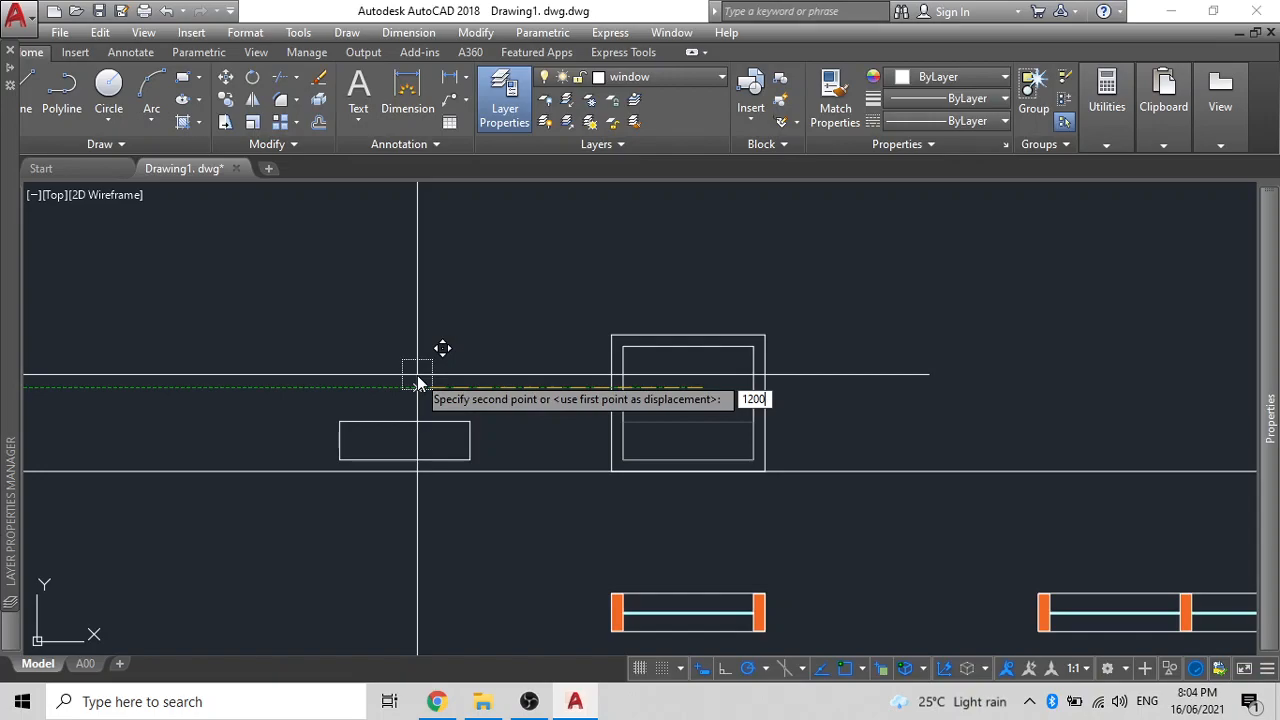
{"action": "key", "text": "Return"}
{"action": "scroll", "coordinate": [414, 397], "scroll_direction": "up", "scroll_amount": 3}
{"action": "scroll", "coordinate": [403, 446], "scroll_direction": "down", "scroll_amount": 3}
{"action": "scroll", "coordinate": [508, 412], "scroll_direction": "up", "scroll_amount": 2}
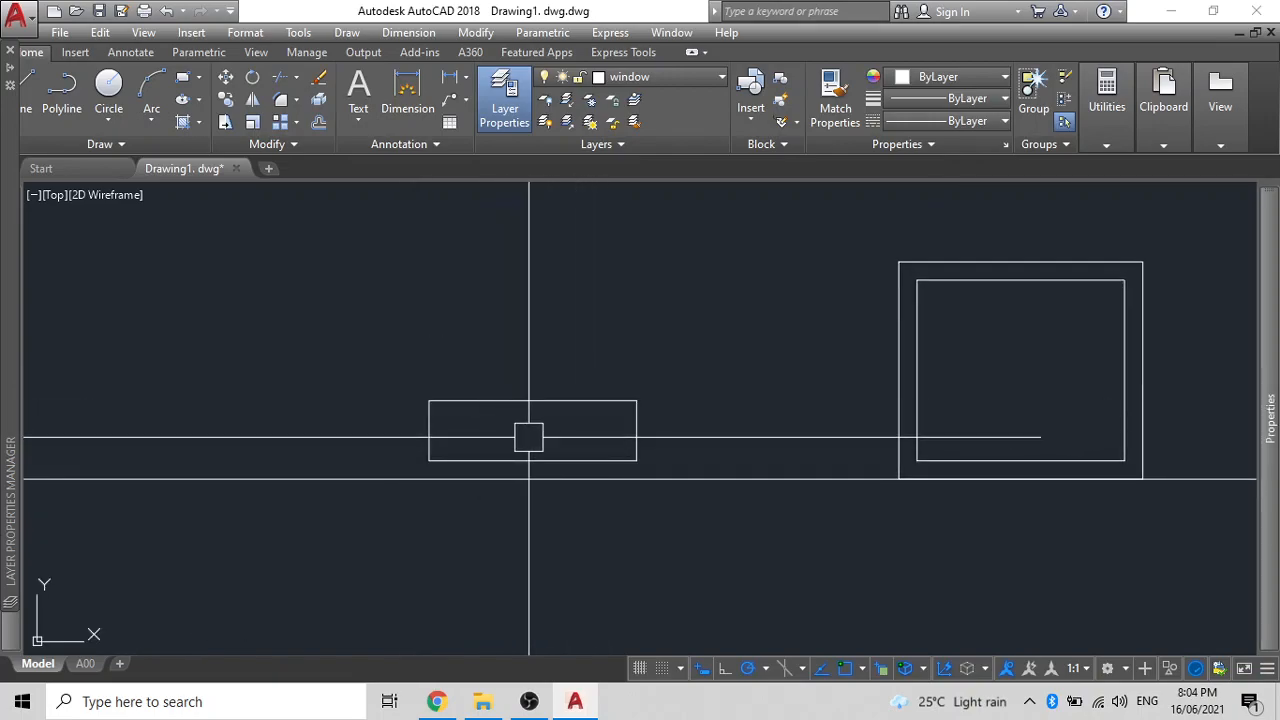
{"action": "scroll", "coordinate": [530, 433], "scroll_direction": "up", "scroll_amount": 2}
- Draw a polyline from the rectangle's bottom-right corner 90 left, then up to its top-right corner
{"action": "left_click", "coordinate": [603, 378]}
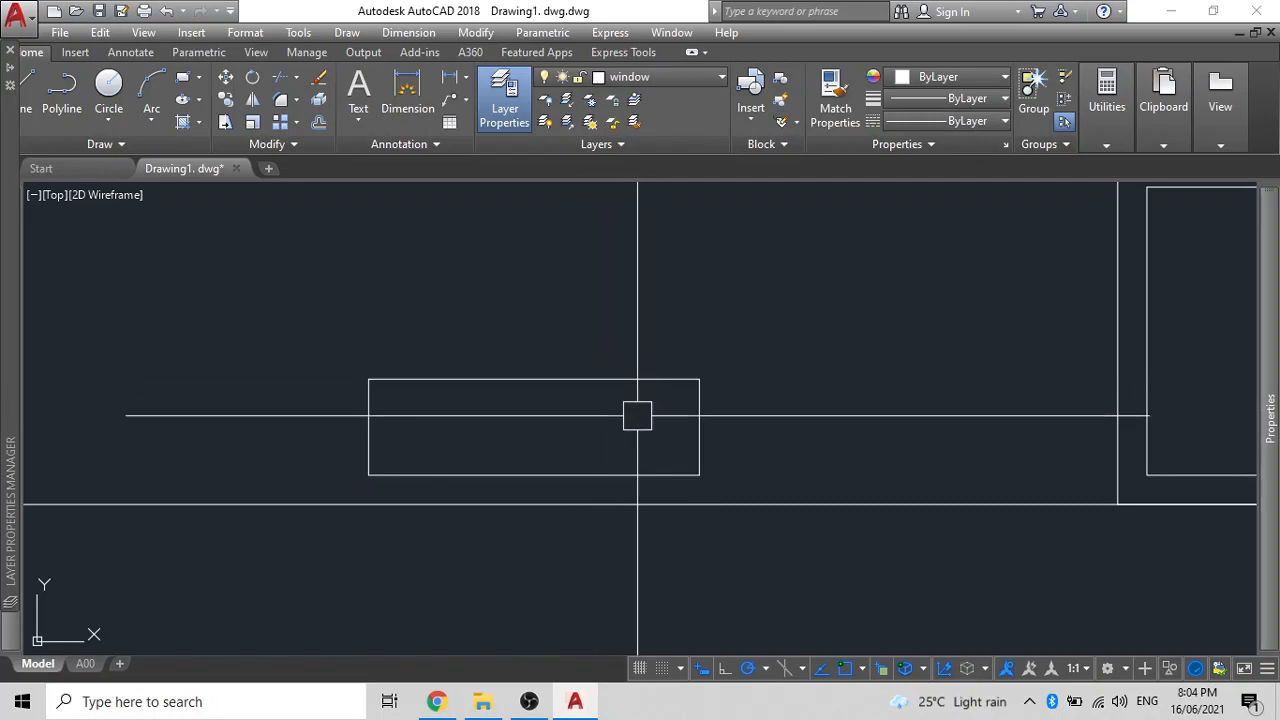
{"action": "type", "text": "P"}
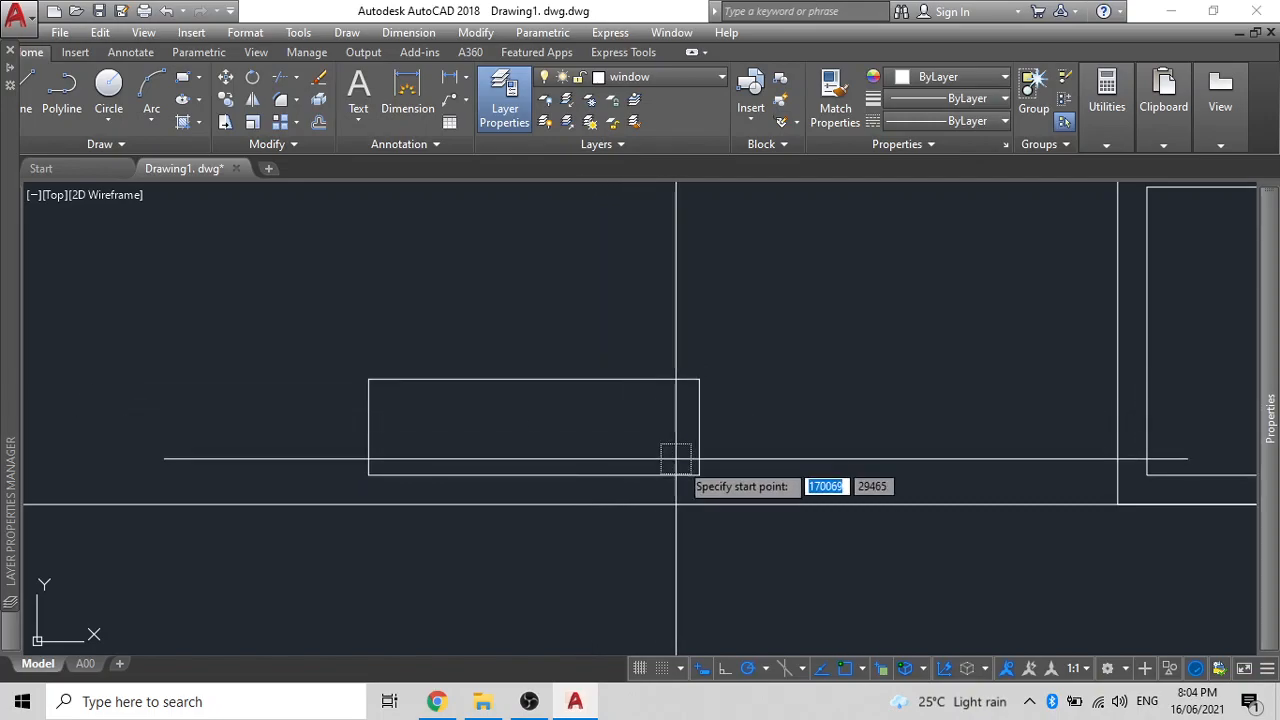
{"action": "left_click", "coordinate": [699, 475]}
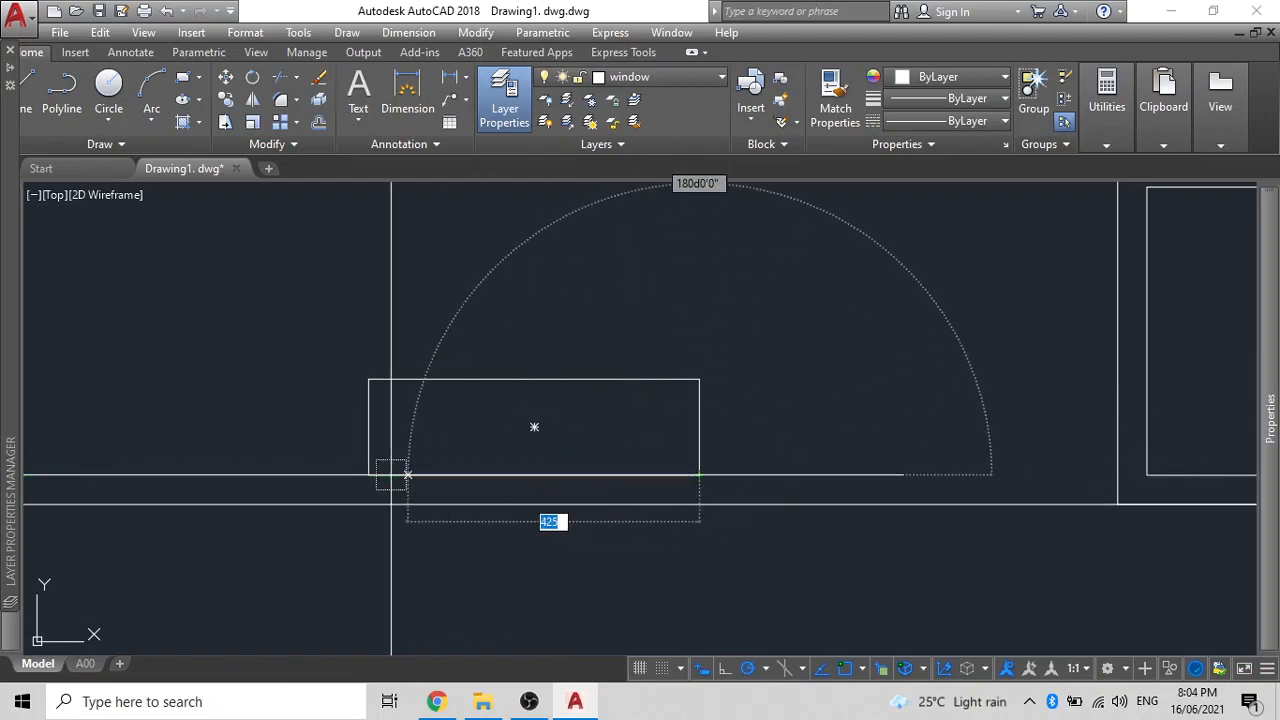
{"action": "type", "text": "90"}
{"action": "key", "text": "Return"}
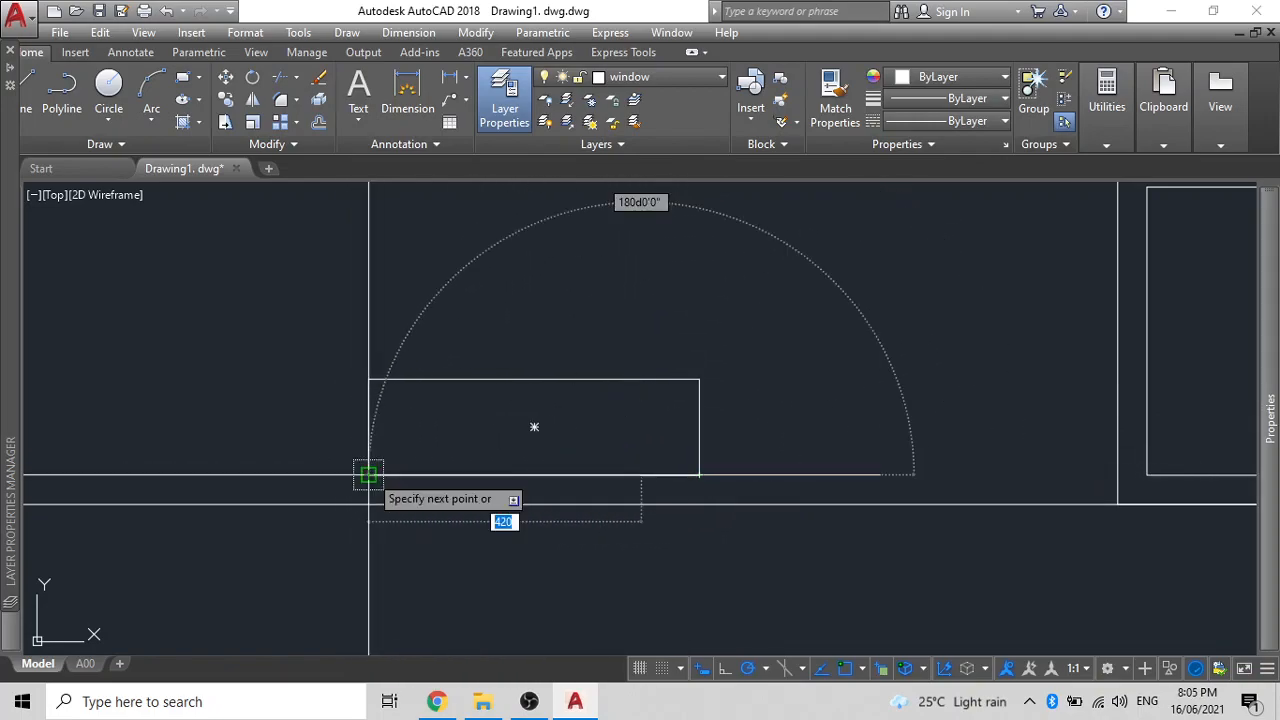
{"action": "left_click", "coordinate": [699, 379]}
{"action": "key", "text": "Return"}
- Grip-stretch the polyline's corner onto the diagonal's foot so only the diagonal remains
{"action": "left_click", "coordinate": [669, 471]}
{"action": "left_click", "coordinate": [699, 475]}
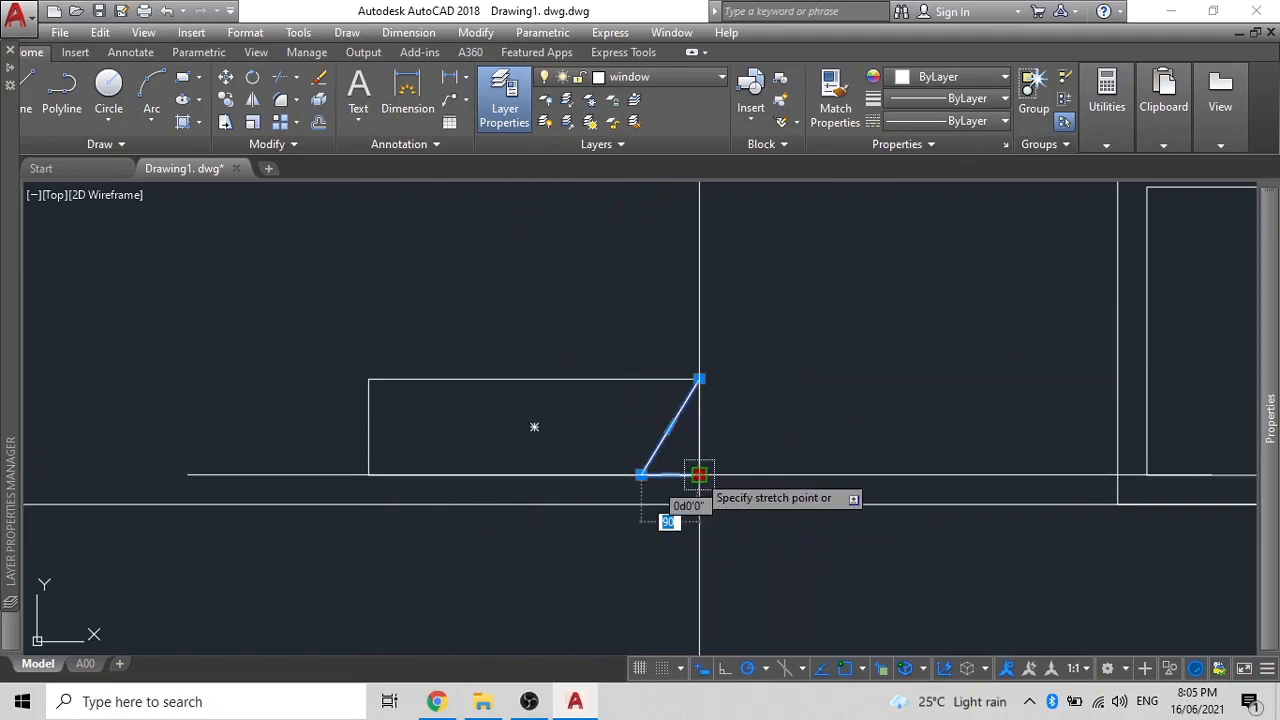
{"action": "left_click", "coordinate": [641, 475]}
{"action": "key", "text": "Escape"}
{"action": "scroll", "coordinate": [600, 423], "scroll_direction": "down", "scroll_amount": 1}
{"action": "middle_click_drag", "start_coordinate": [600, 423], "coordinate": [666, 421]}
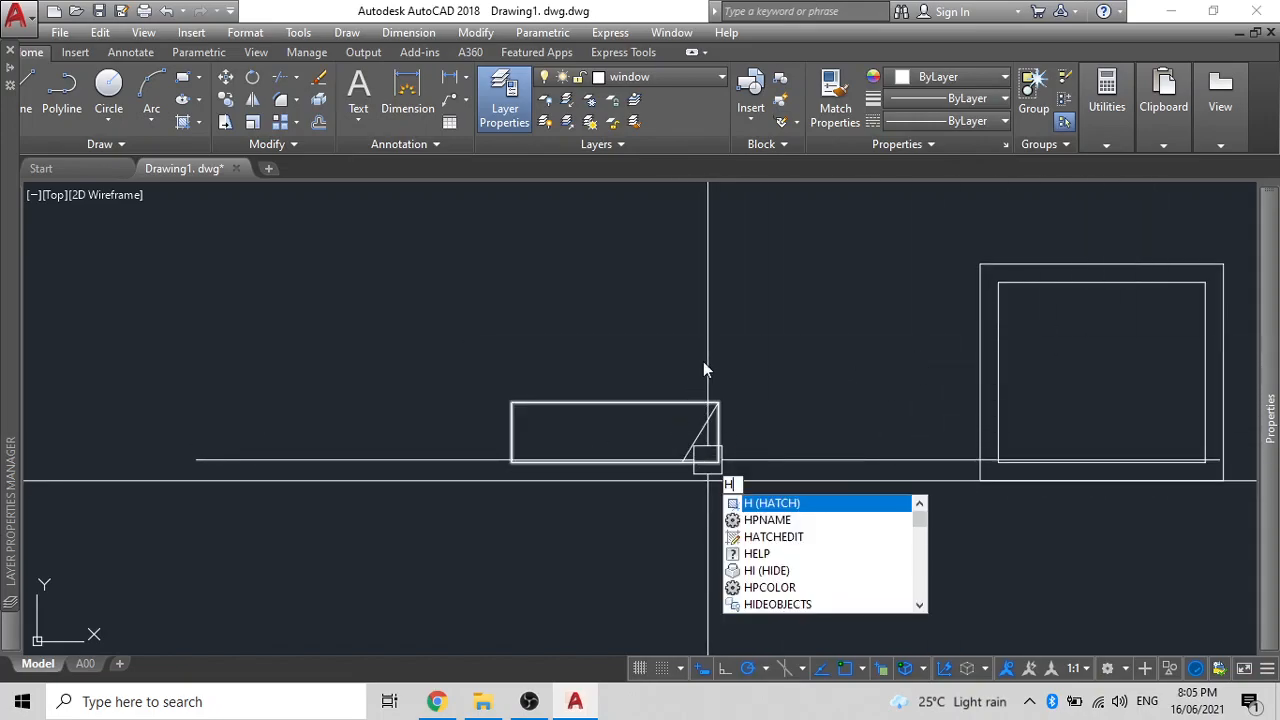
- Hatch the rectangle's main area solid cyan and the small triangle grey colour 9
{"action": "key", "text": "Return"}
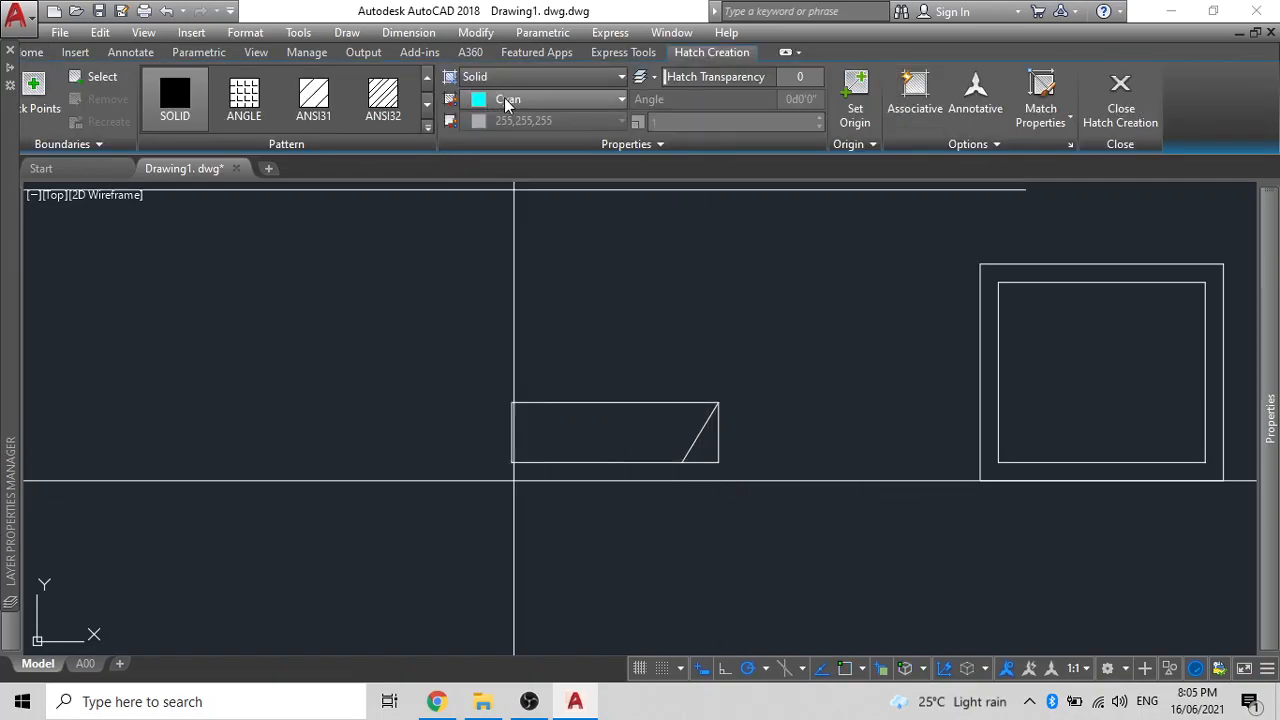
{"action": "left_click", "coordinate": [600, 430]}
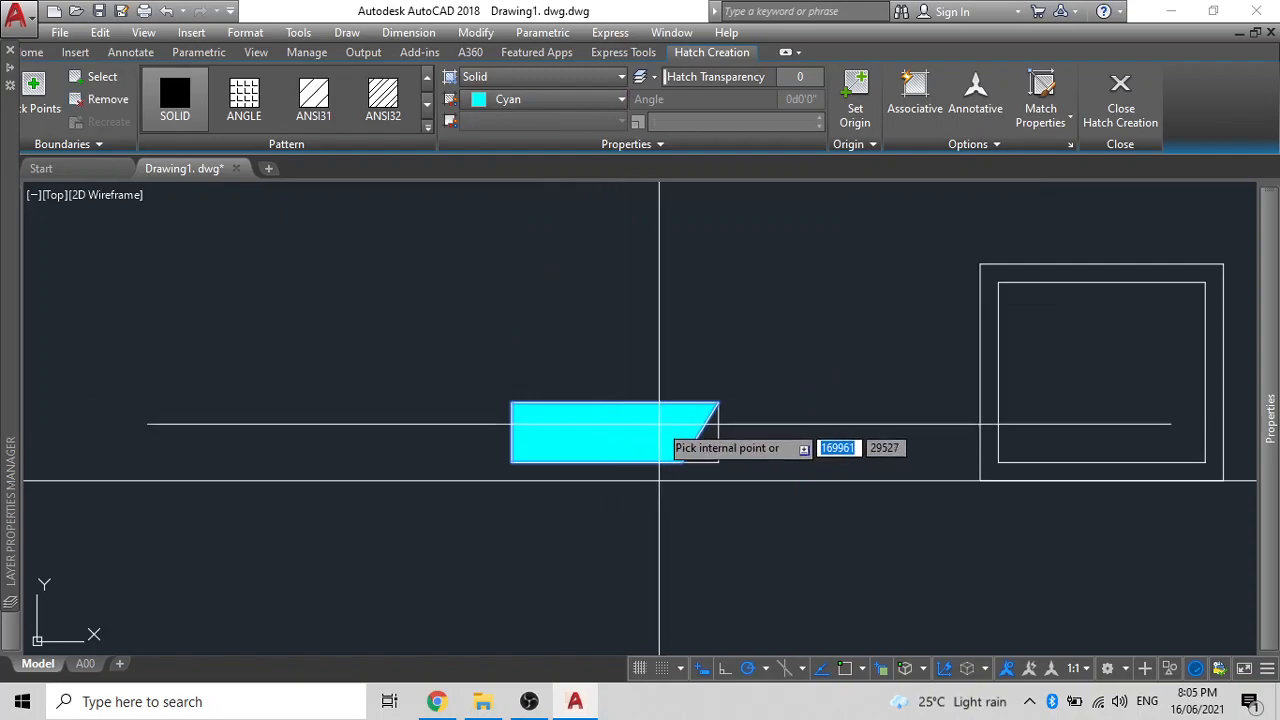
{"action": "key", "text": "Return"}
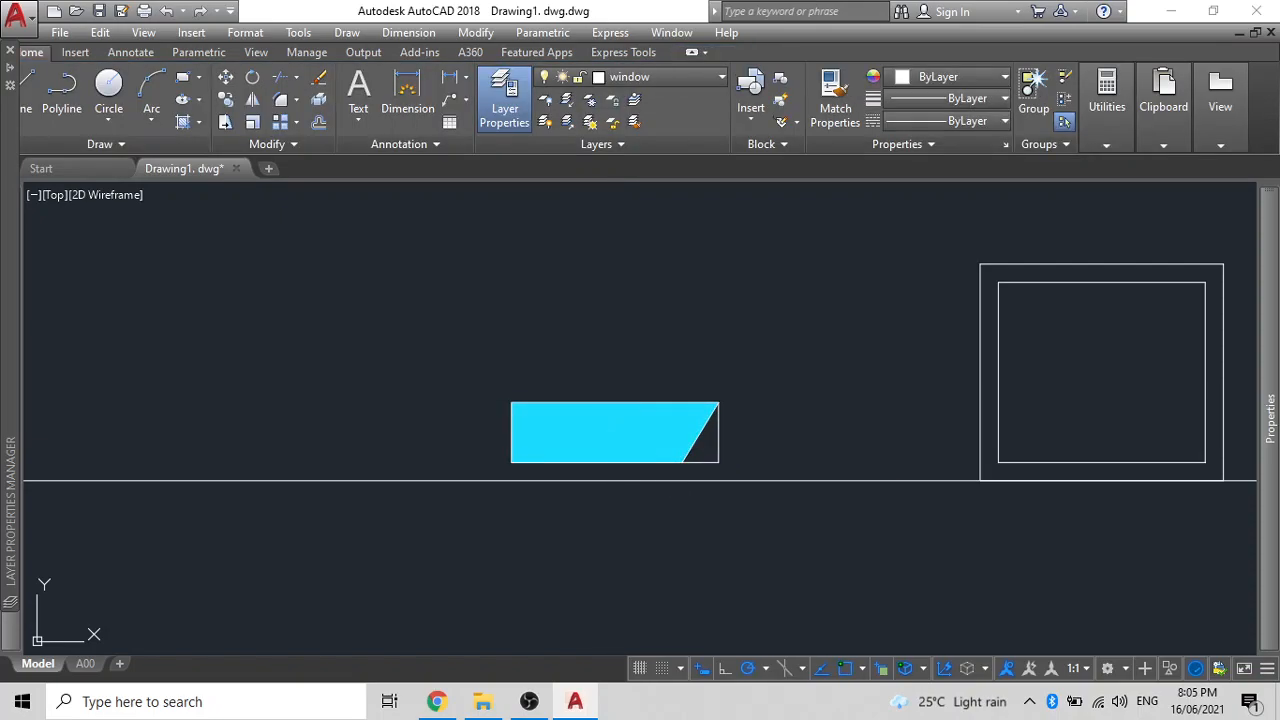
{"action": "key", "text": "Return"}
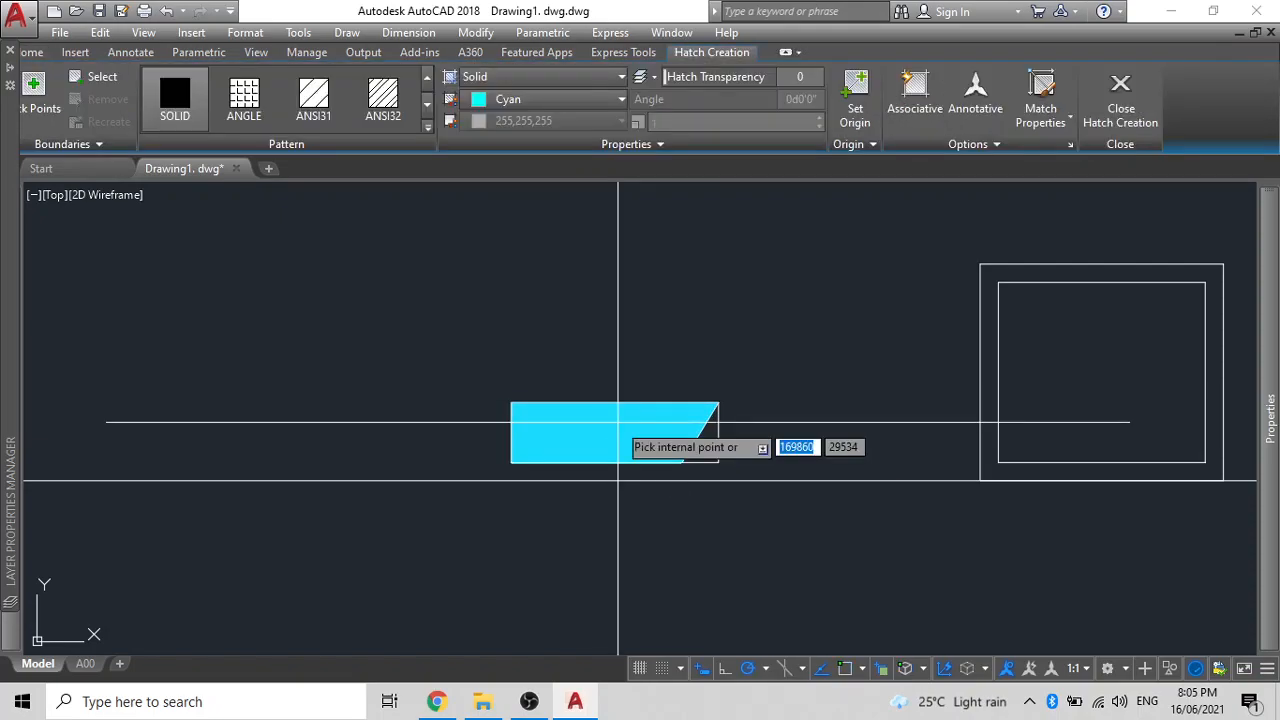
{"action": "left_click", "coordinate": [548, 99]}
{"action": "left_click", "coordinate": [624, 313]}
{"action": "left_click", "coordinate": [706, 434]}
{"action": "key", "text": "Return"}
- Send both the grey and cyan fills to the back with DRAWORDER
{"action": "scroll", "coordinate": [704, 462], "scroll_direction": "up", "scroll_amount": 5}
{"action": "left_click", "coordinate": [689, 400]}
{"action": "left_click", "coordinate": [521, 320]}
{"action": "type", "text": "D"}
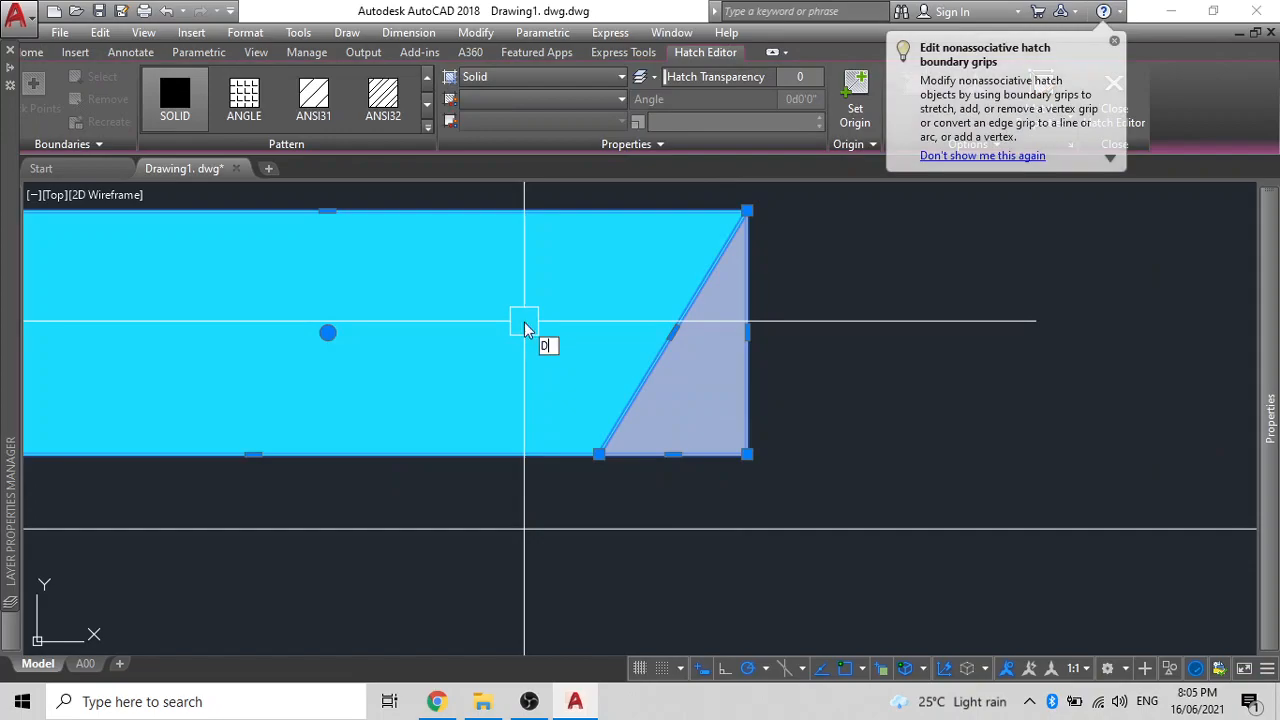
{"action": "type", "text": "R"}
{"action": "key", "text": "Return"}
{"action": "left_click", "coordinate": [567, 428]}
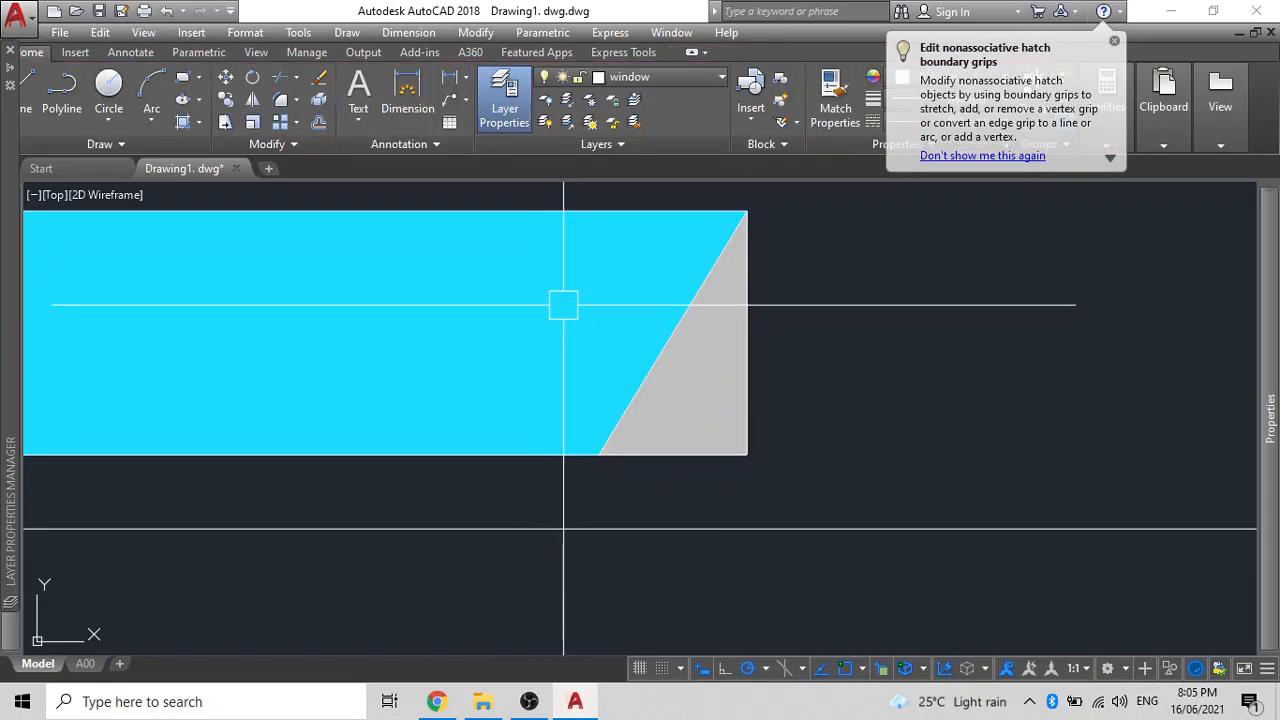
{"action": "scroll", "coordinate": [563, 303], "scroll_direction": "down", "scroll_amount": 3}
- Group the cyan and grey fills into a single blade
{"action": "left_click", "coordinate": [667, 369]}
{"action": "left_click", "coordinate": [274, 236]}
{"action": "type", "text": "G"}
{"action": "key", "text": "Return"}
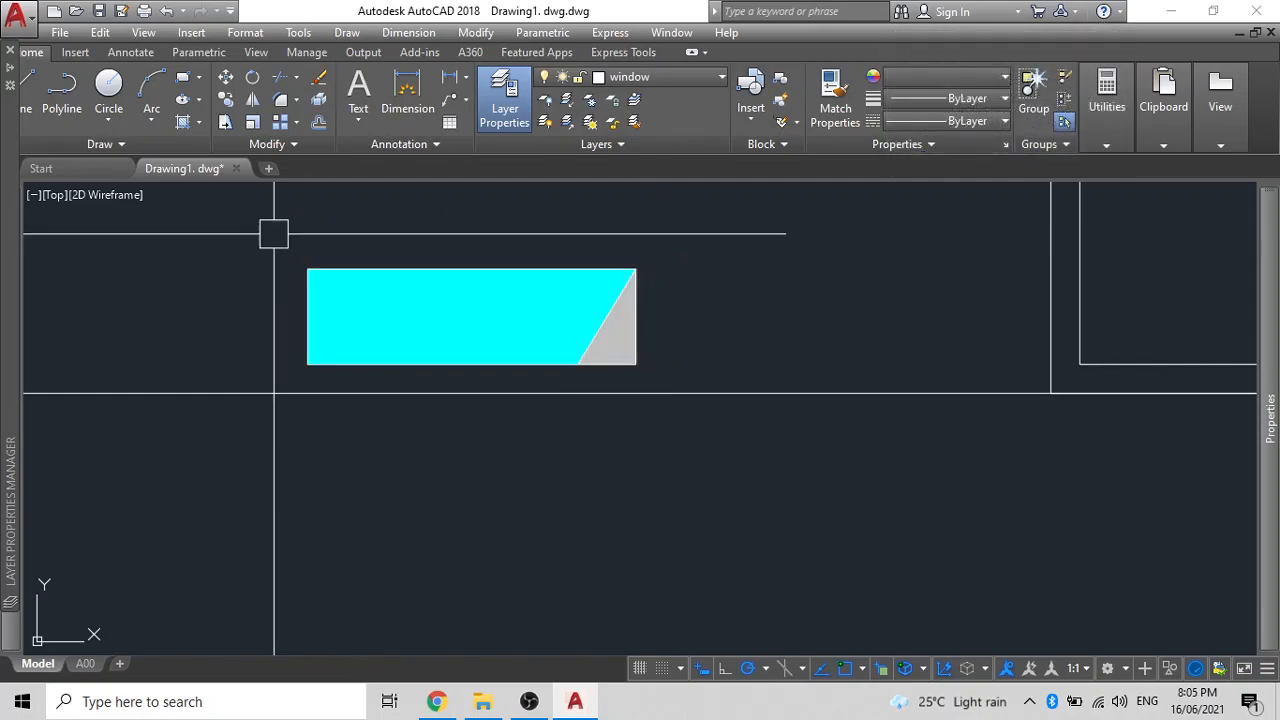
- Copy the grouped blade into the bottom of the window frame
{"action": "left_click", "coordinate": [354, 348]}
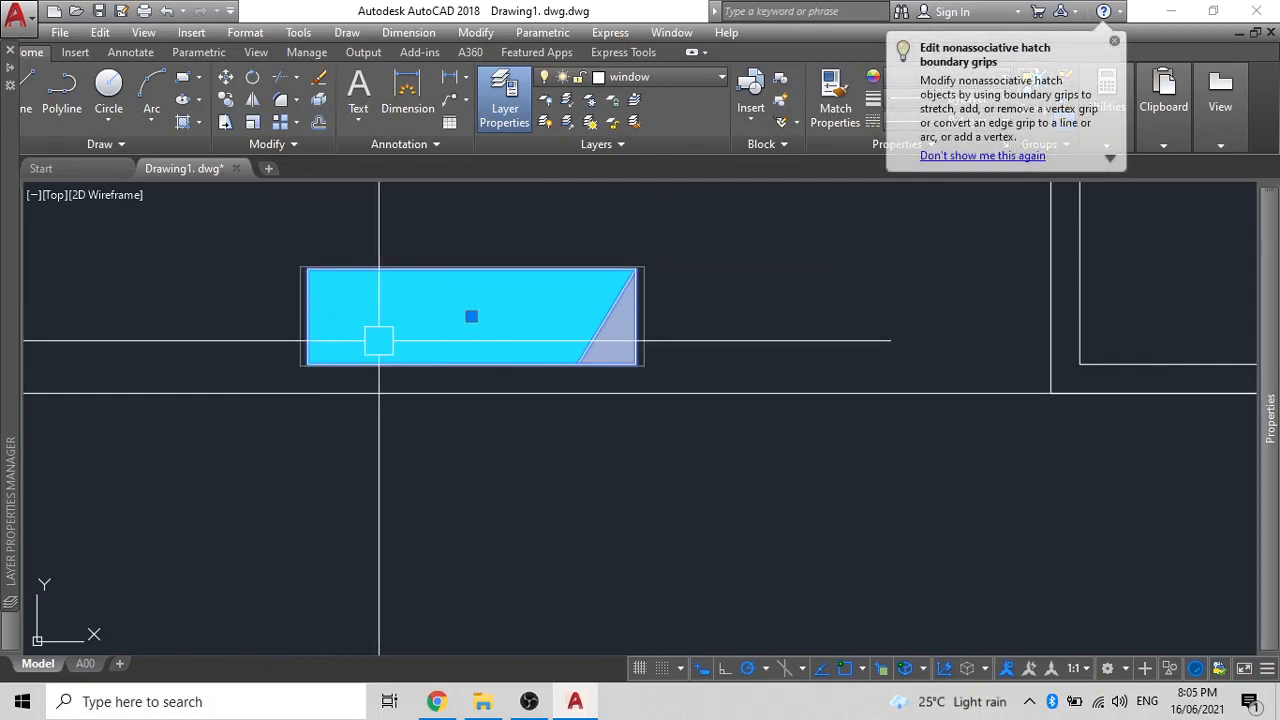
{"action": "type", "text": "CO"}
{"action": "key", "text": "Return"}
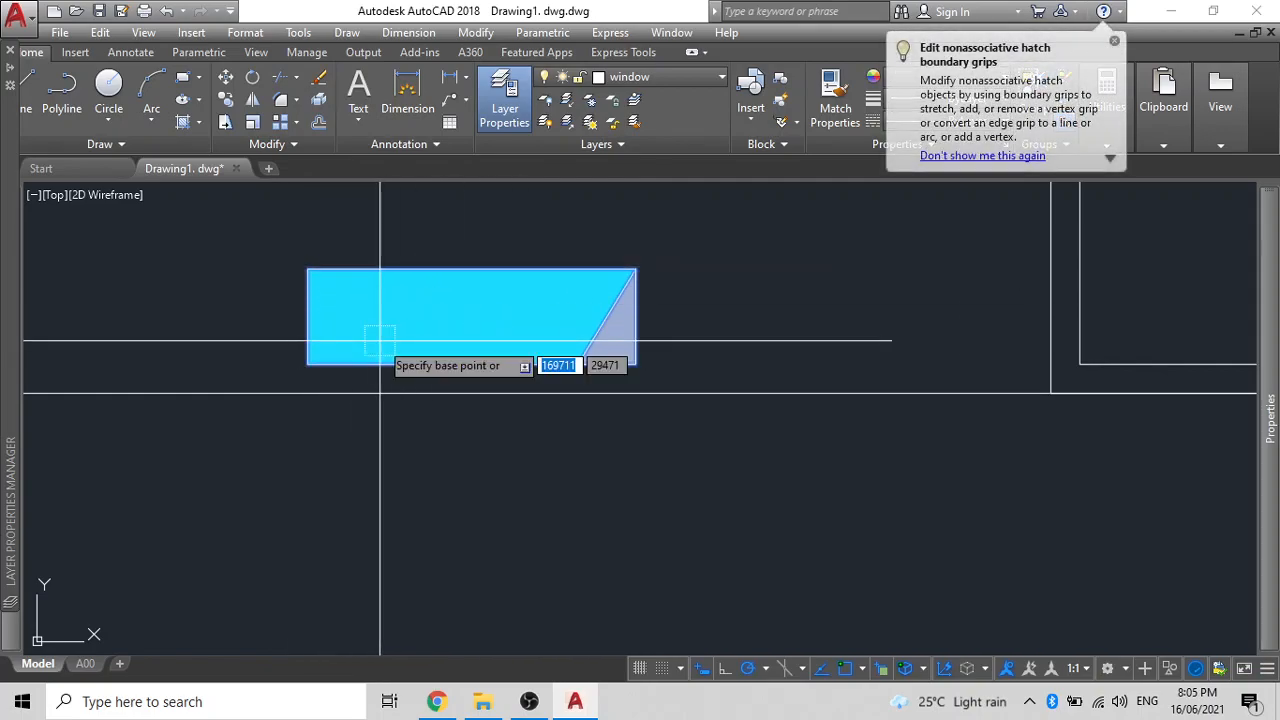
{"action": "left_click", "coordinate": [308, 364]}
{"action": "mouse_move", "coordinate": [560, 304]}
{"action": "middle_mouse_down"}
{"action": "mouse_move", "coordinate": [246, 301]}
{"action": "mouse_move", "coordinate": [284, 302]}
{"action": "middle_mouse_up"}
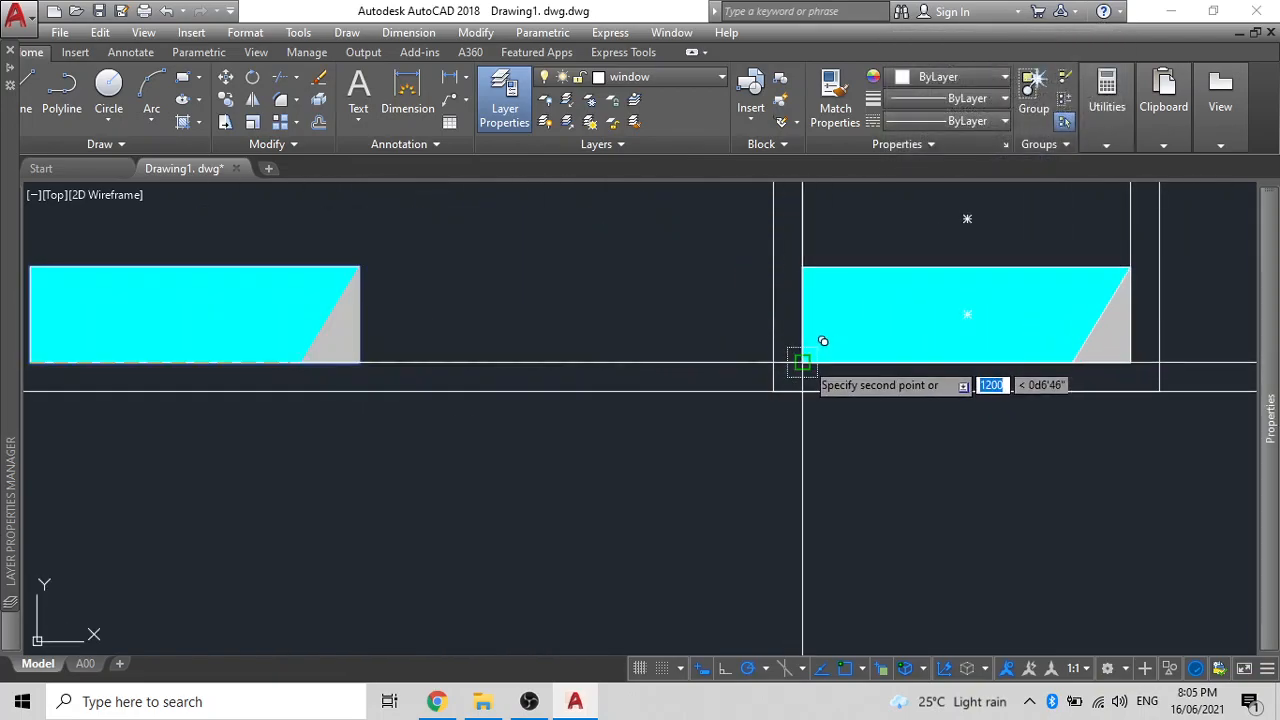
{"action": "key", "text": "Escape"}
- Stack another blade copy above it and delete the original blade outside the window
{"action": "left_click", "coordinate": [902, 268]}
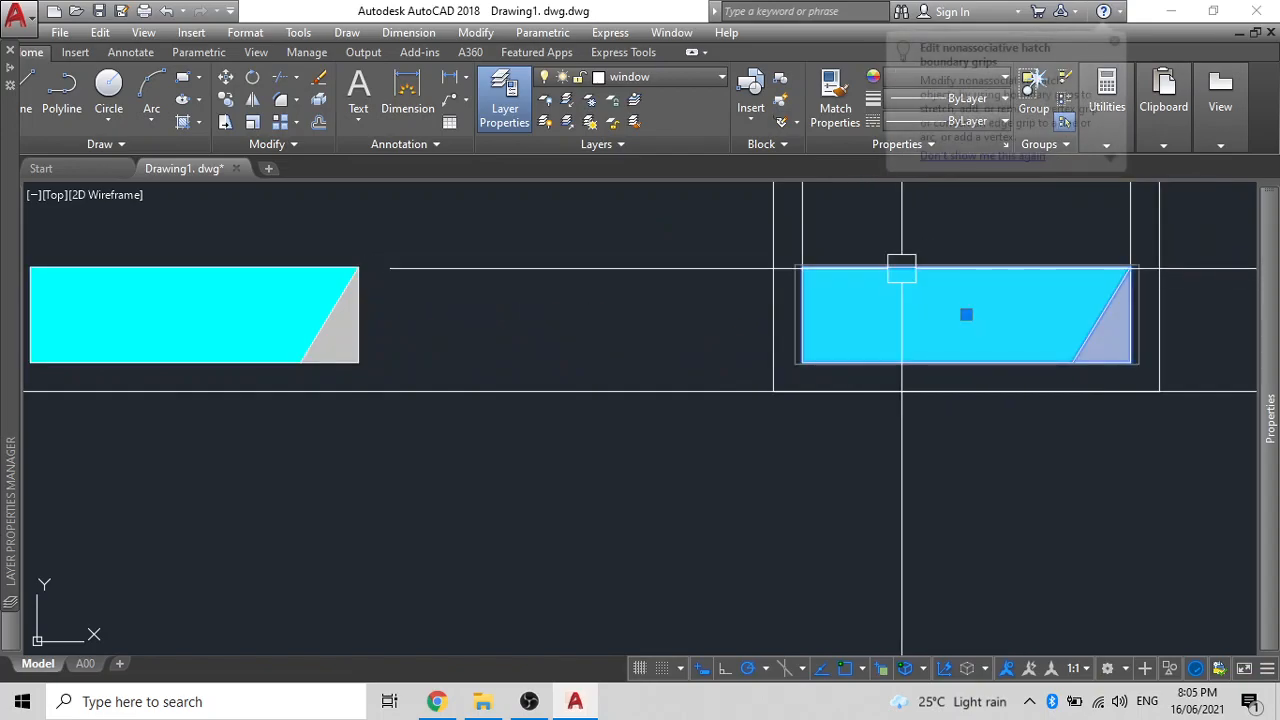
{"action": "type", "text": "CO"}
{"action": "key", "text": "Return"}
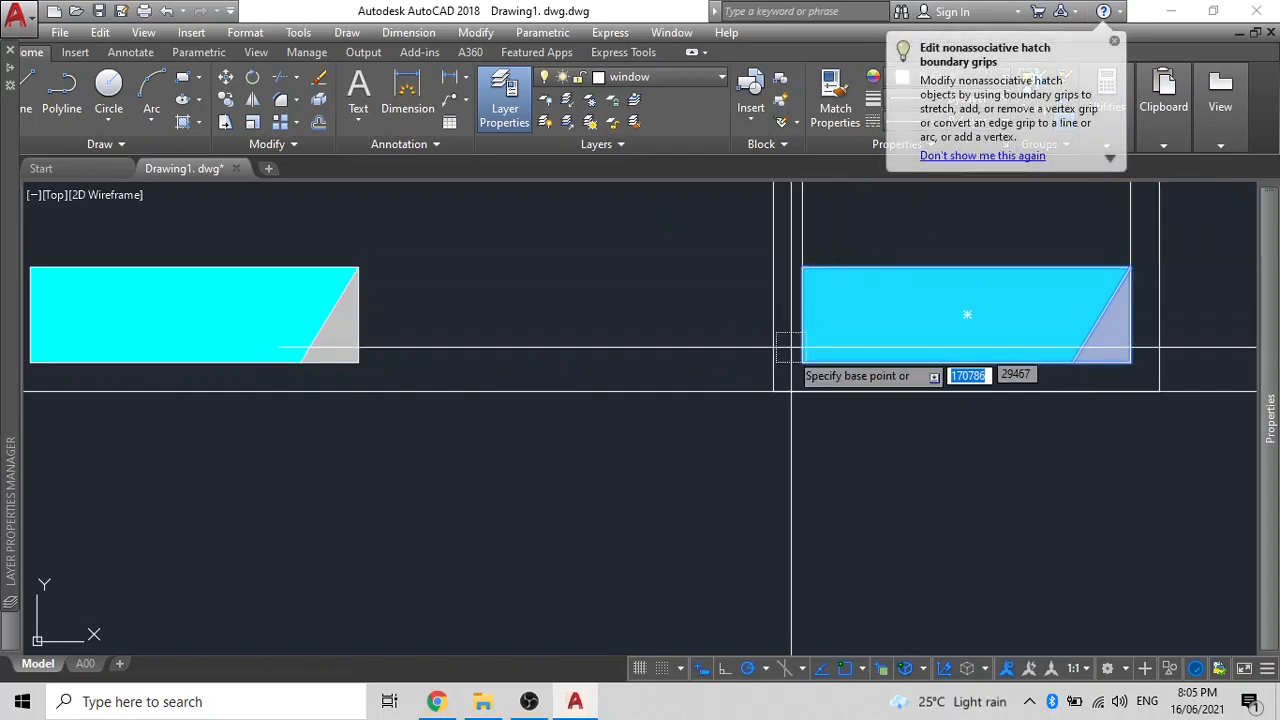
{"action": "left_click", "coordinate": [803, 362]}
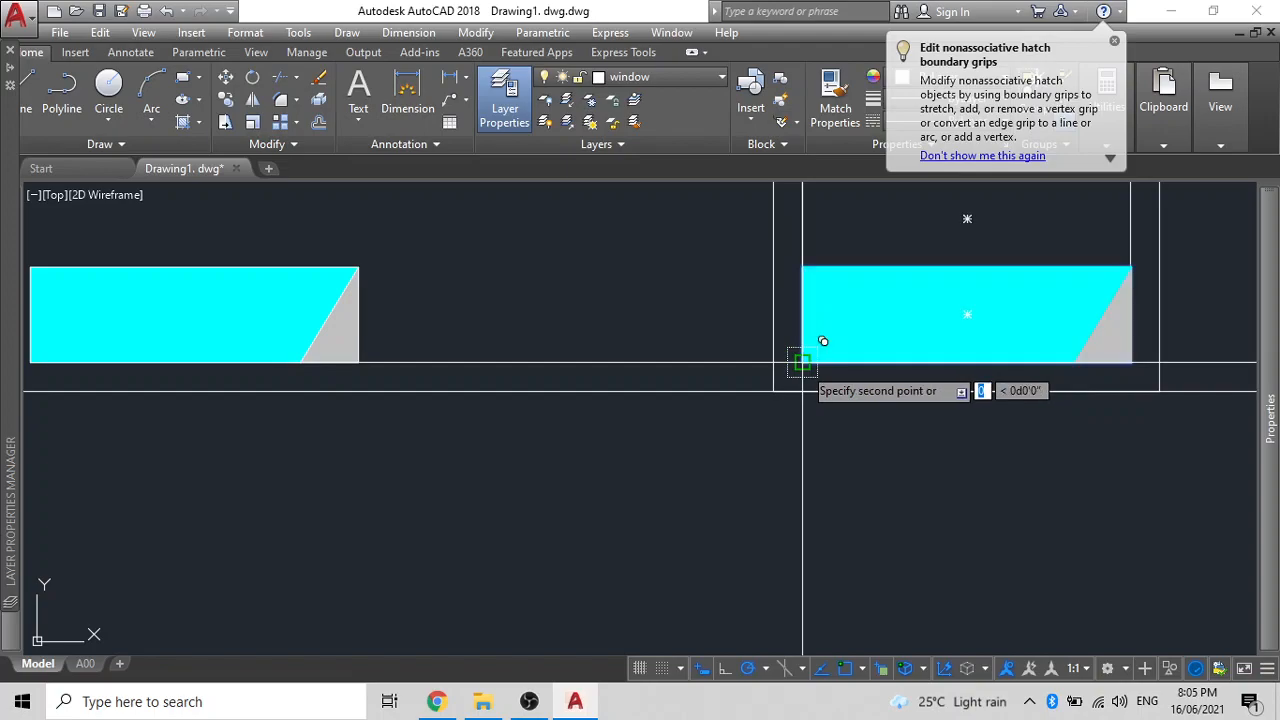
{"action": "middle_click_drag", "start_coordinate": [797, 272], "coordinate": [779, 493]}
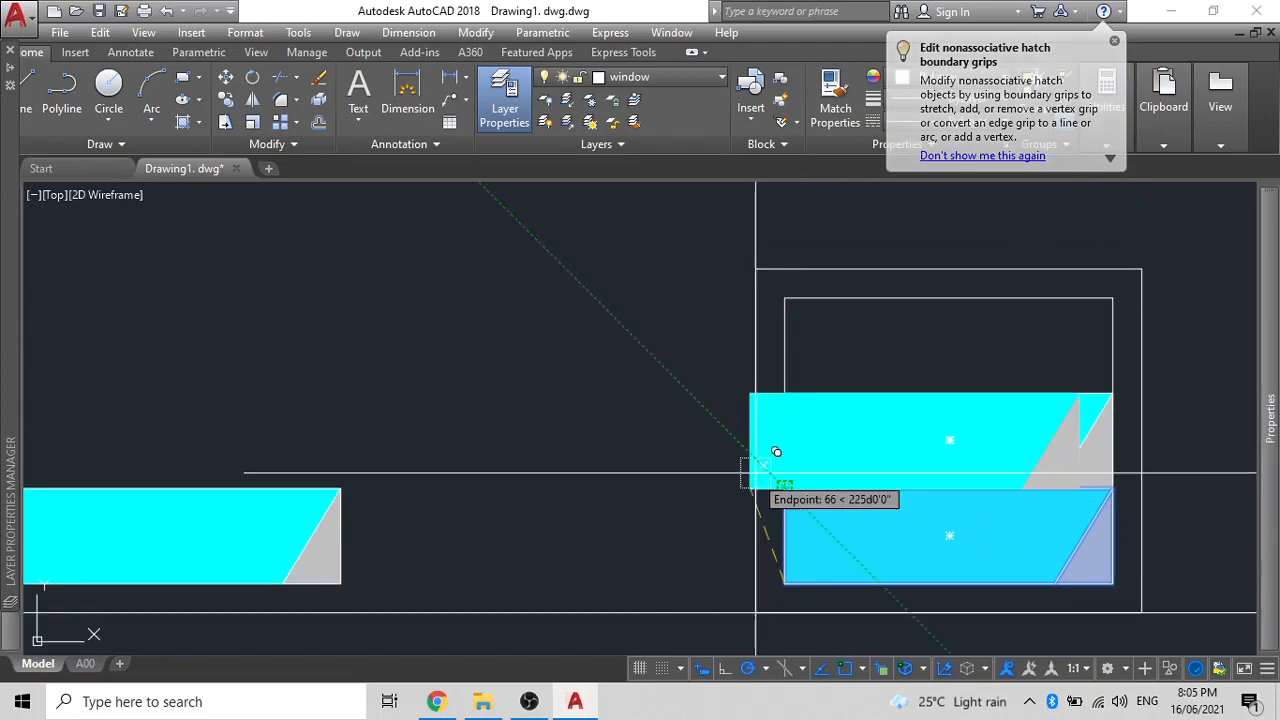
{"action": "left_click", "coordinate": [785, 393]}
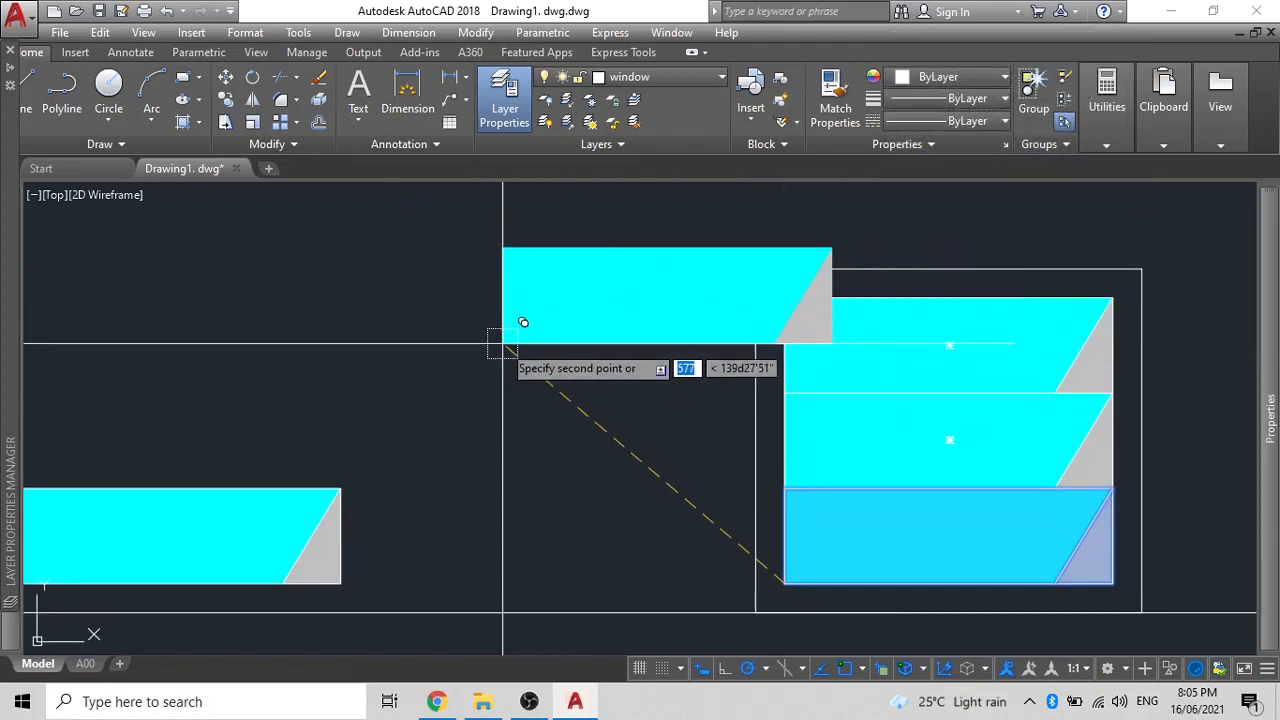
{"action": "key", "text": "Return"}
{"action": "scroll", "coordinate": [705, 340], "scroll_direction": "down", "scroll_amount": 2}
{"action": "left_click", "coordinate": [505, 434]}
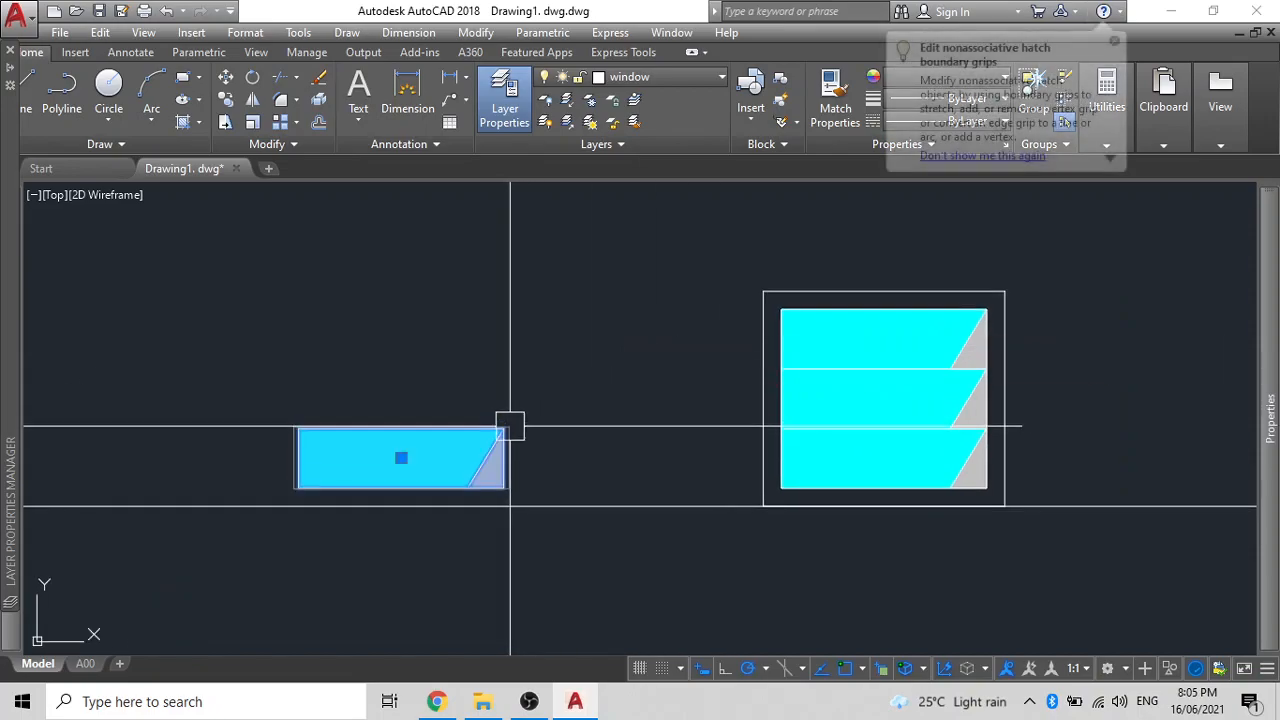
{"action": "key", "text": "Delete"}
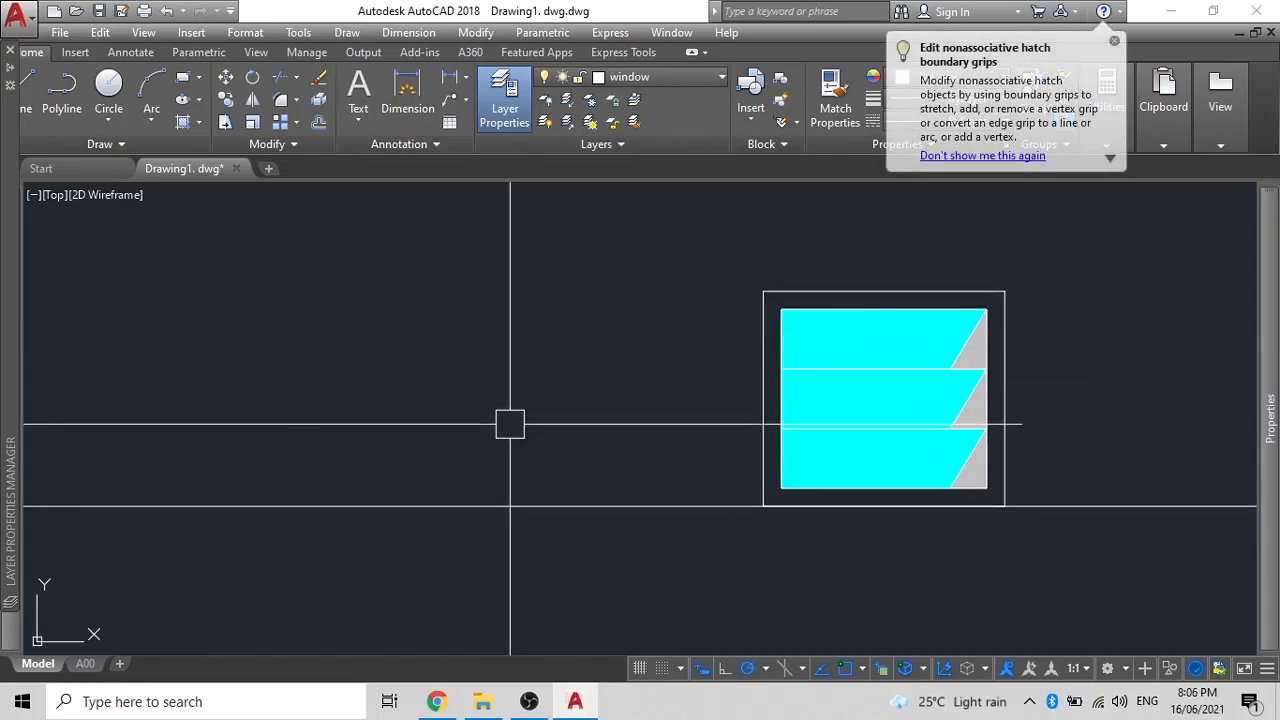
- Hatch the window's frame border solid grey colour 8
{"action": "key", "text": "Return"}
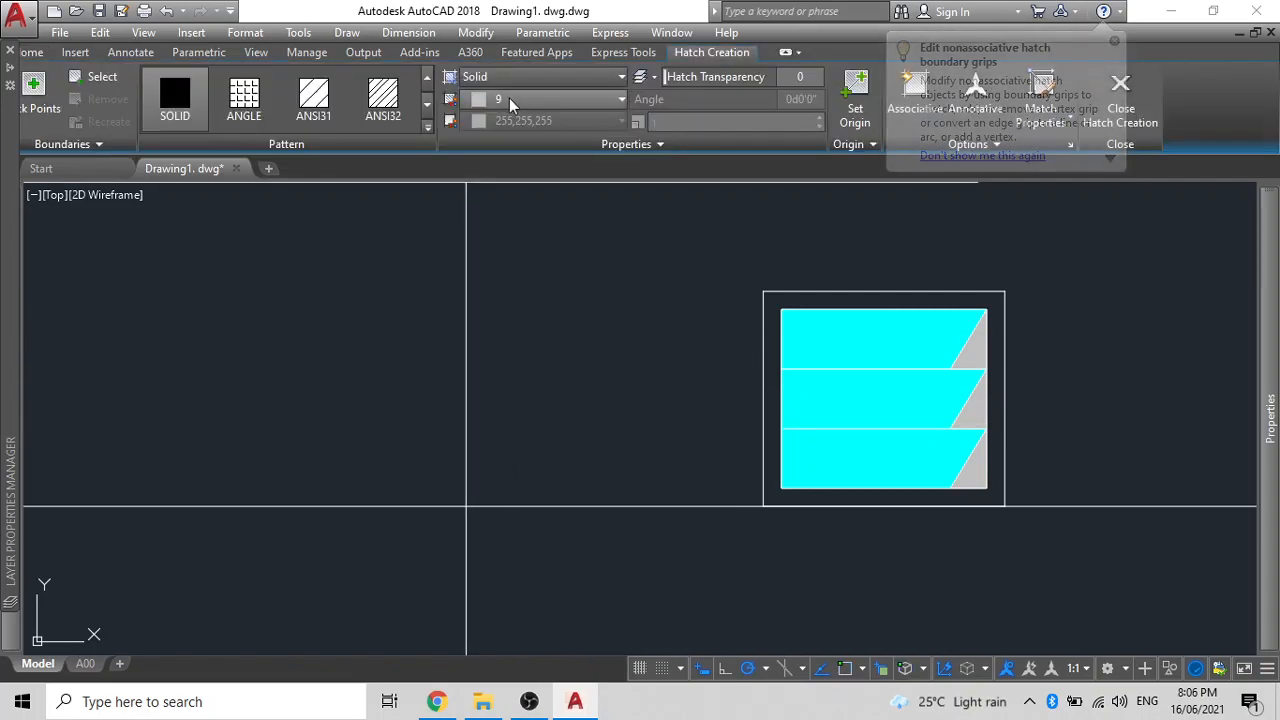
{"action": "left_click", "coordinate": [512, 100]}
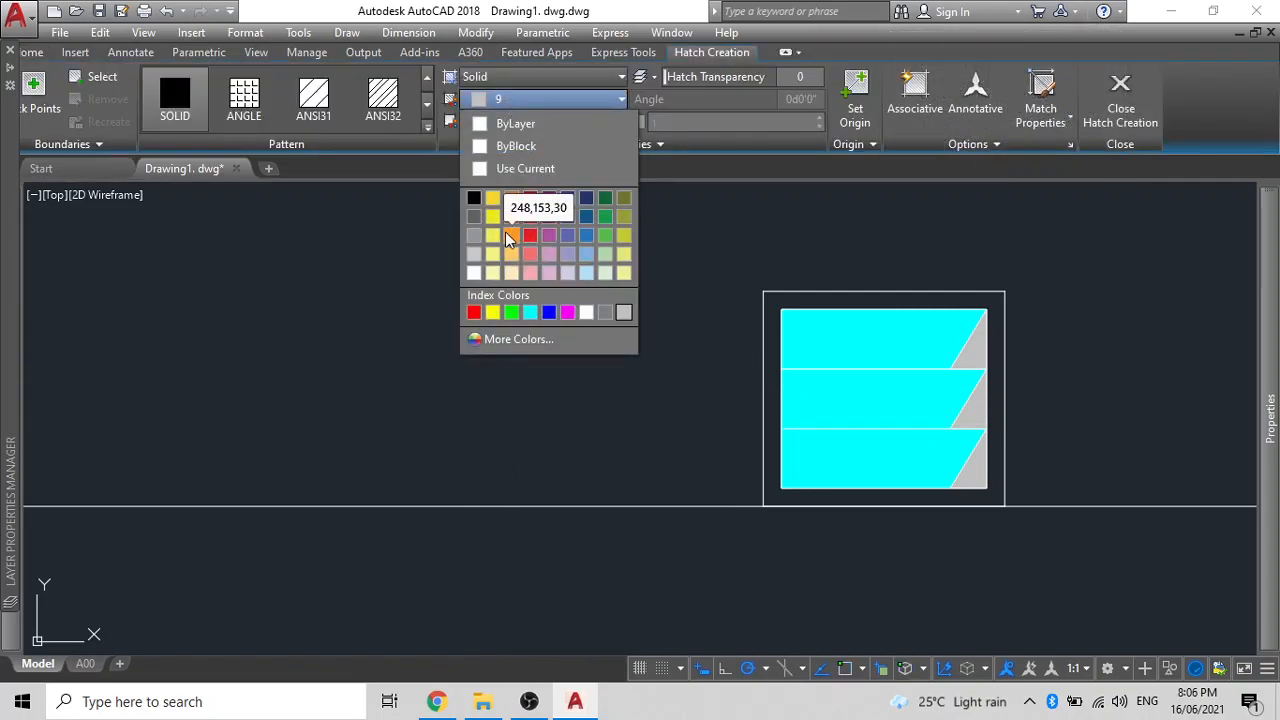
{"action": "left_click", "coordinate": [606, 313]}
{"action": "left_click", "coordinate": [767, 295]}
{"action": "key", "text": "Return"}
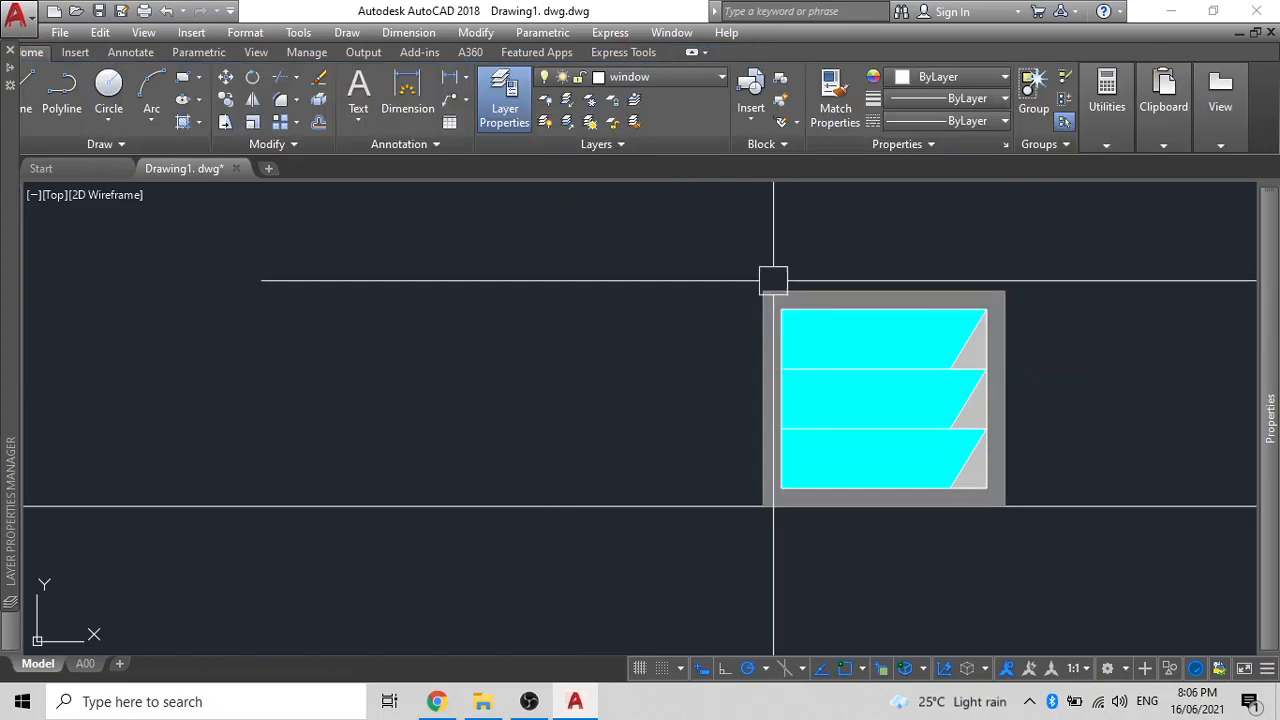
- Send the grey frame hatch behind the blades, then select the long construction line
{"action": "scroll", "coordinate": [768, 280], "scroll_direction": "up", "scroll_amount": 5}
{"action": "left_click", "coordinate": [776, 413]}
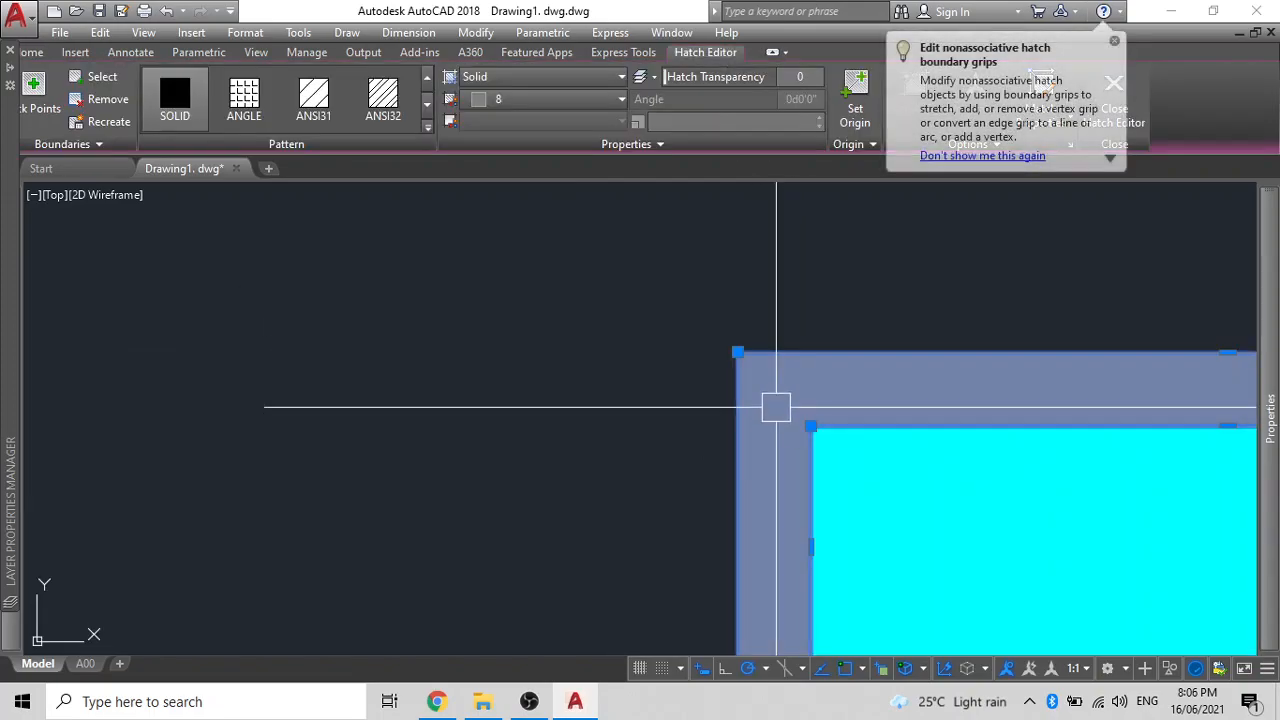
{"action": "type", "text": "dr"}
{"action": "key", "text": "Return"}
{"action": "left_click", "coordinate": [825, 512]}
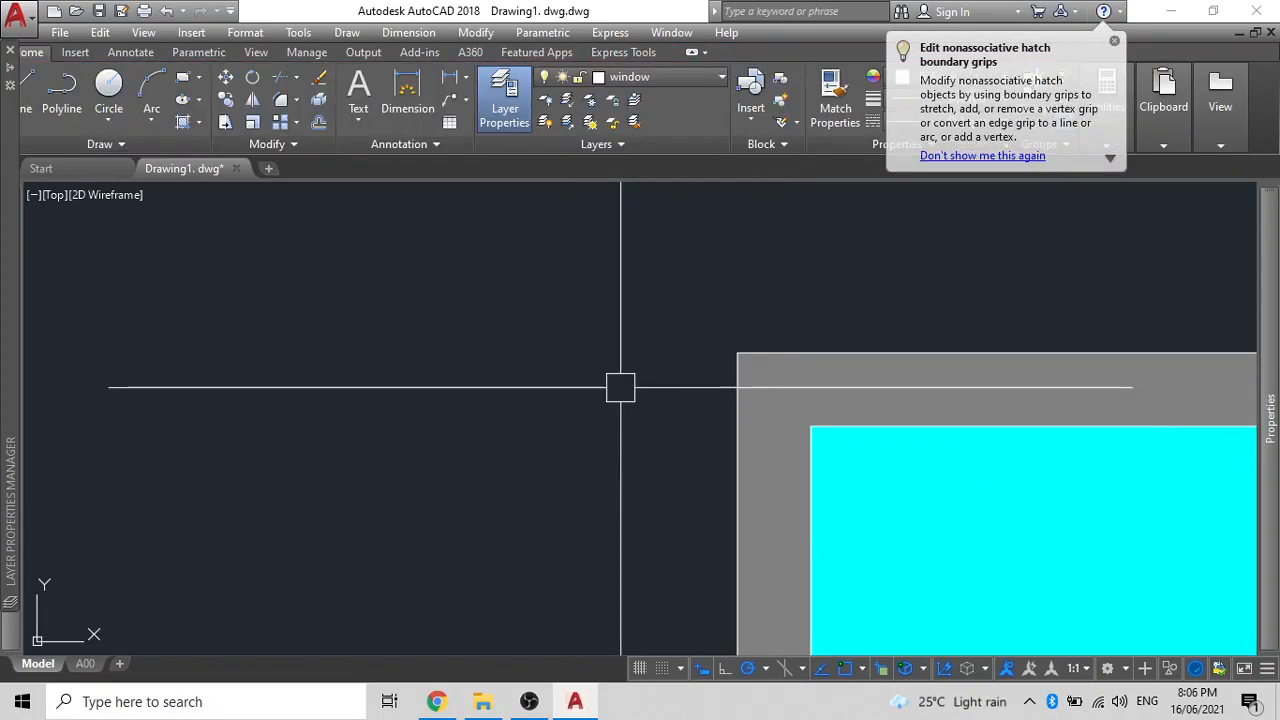
{"action": "scroll", "coordinate": [623, 386], "scroll_direction": "down", "scroll_amount": 6}
{"action": "left_click", "coordinate": [797, 450]}
- Delete the long horizontal construction line and select the window's parts
{"action": "key", "text": "Delete"}
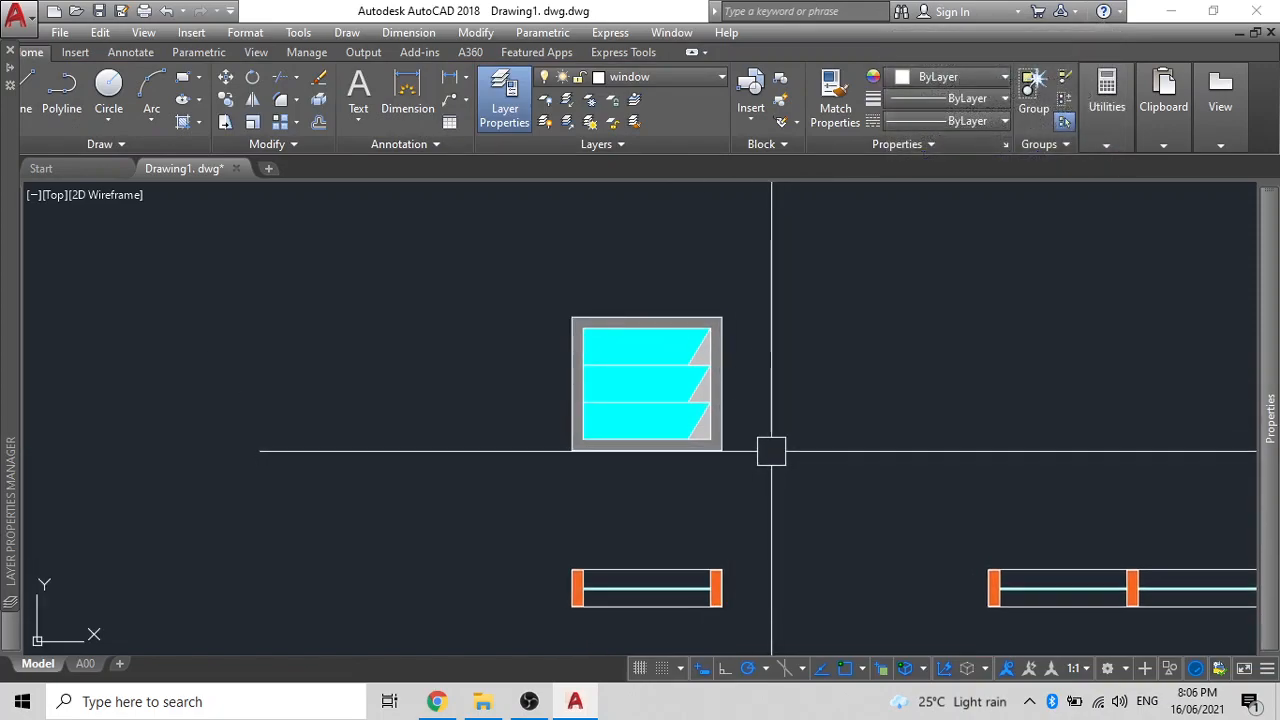
{"action": "scroll", "coordinate": [637, 417], "scroll_direction": "down", "scroll_amount": 2}
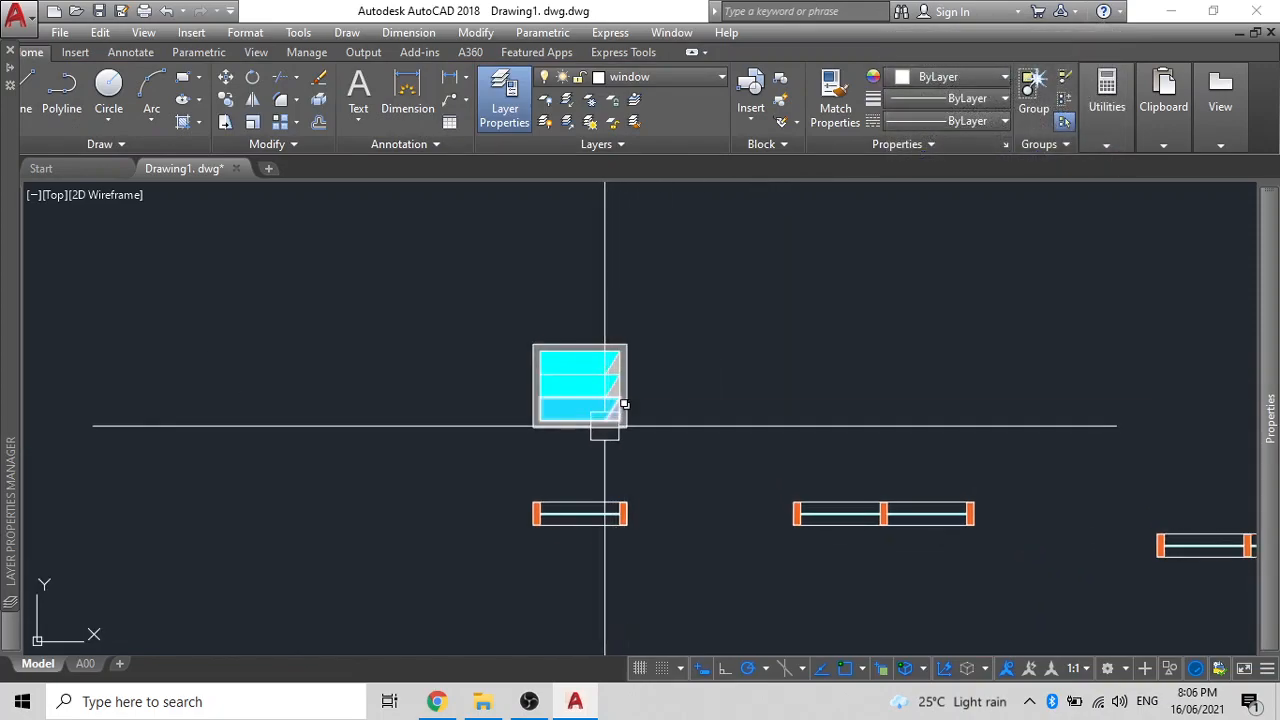
{"action": "left_click", "coordinate": [658, 445]}
{"action": "left_click", "coordinate": [513, 333]}
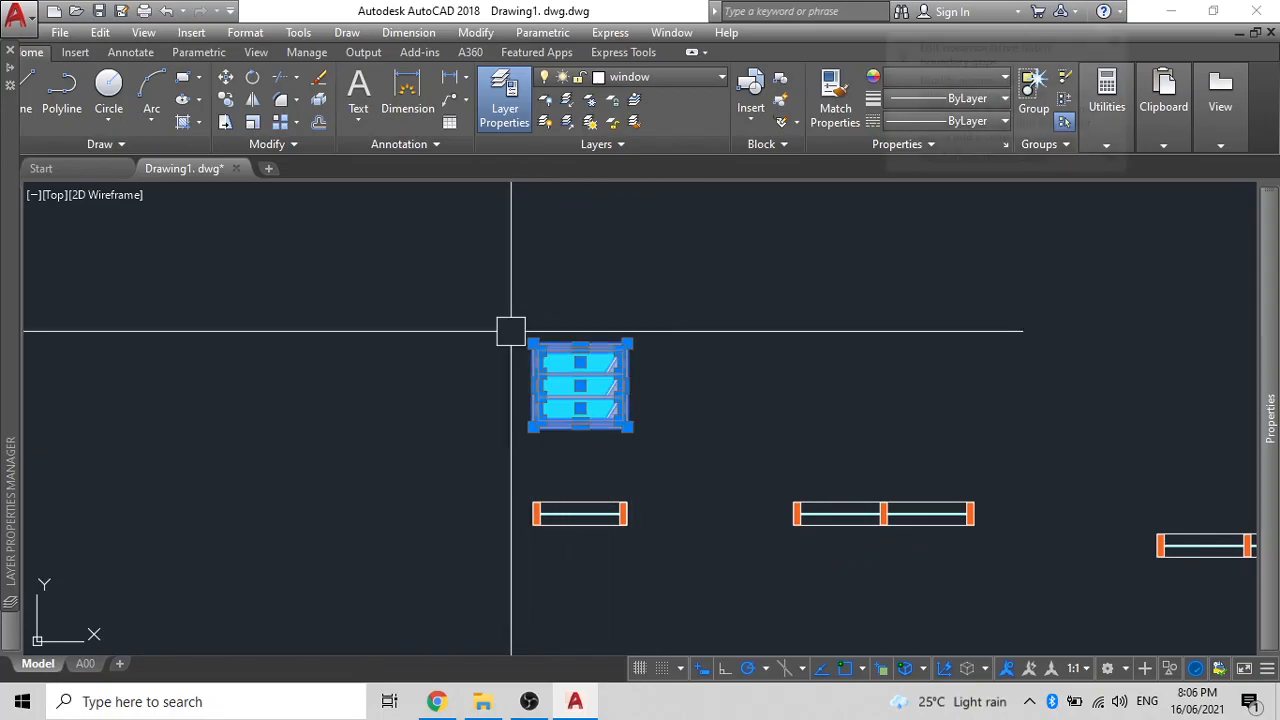
- Pan and zoom across the drawing to read the scanned air-height table
{"action": "scroll", "coordinate": [820, 495], "scroll_direction": "down", "scroll_amount": 2}
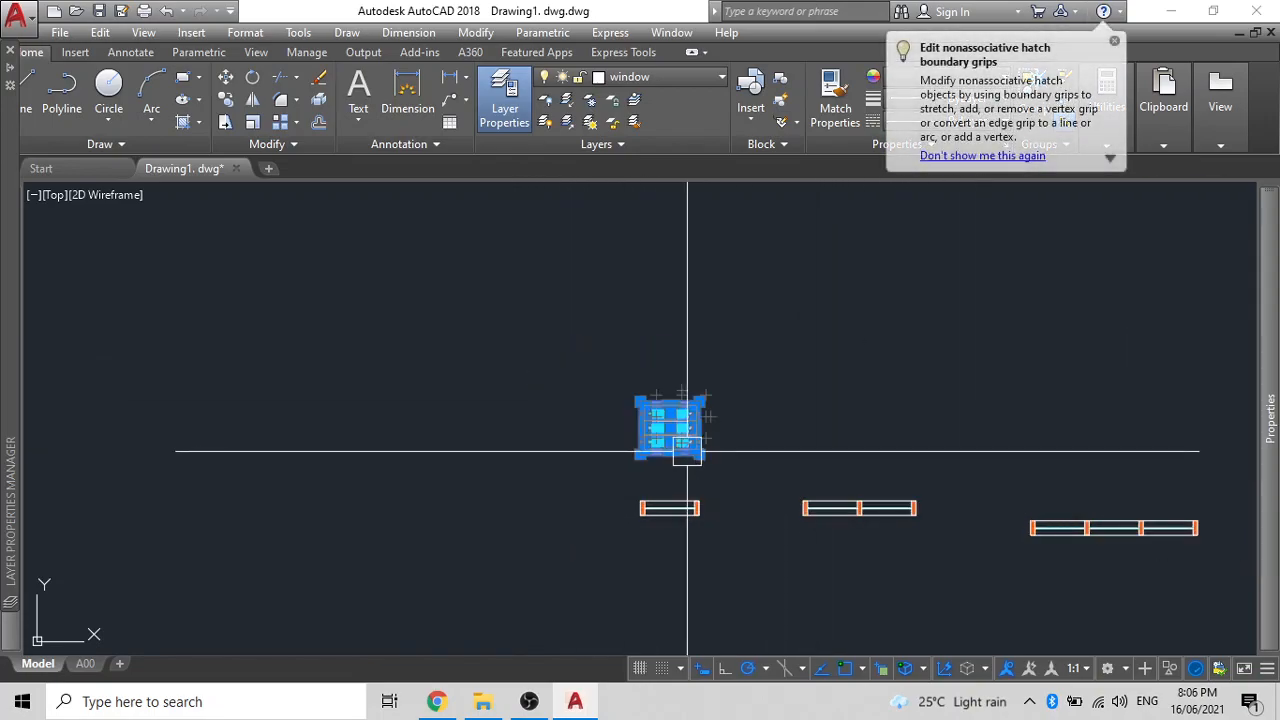
{"action": "scroll", "coordinate": [955, 467], "scroll_direction": "down", "scroll_amount": 4}
{"action": "middle_click_drag", "start_coordinate": [949, 467], "coordinate": [46, 442]}
{"action": "scroll", "coordinate": [450, 426], "scroll_direction": "down", "scroll_amount": 10}
{"action": "scroll", "coordinate": [388, 464], "scroll_direction": "up", "scroll_amount": 6}
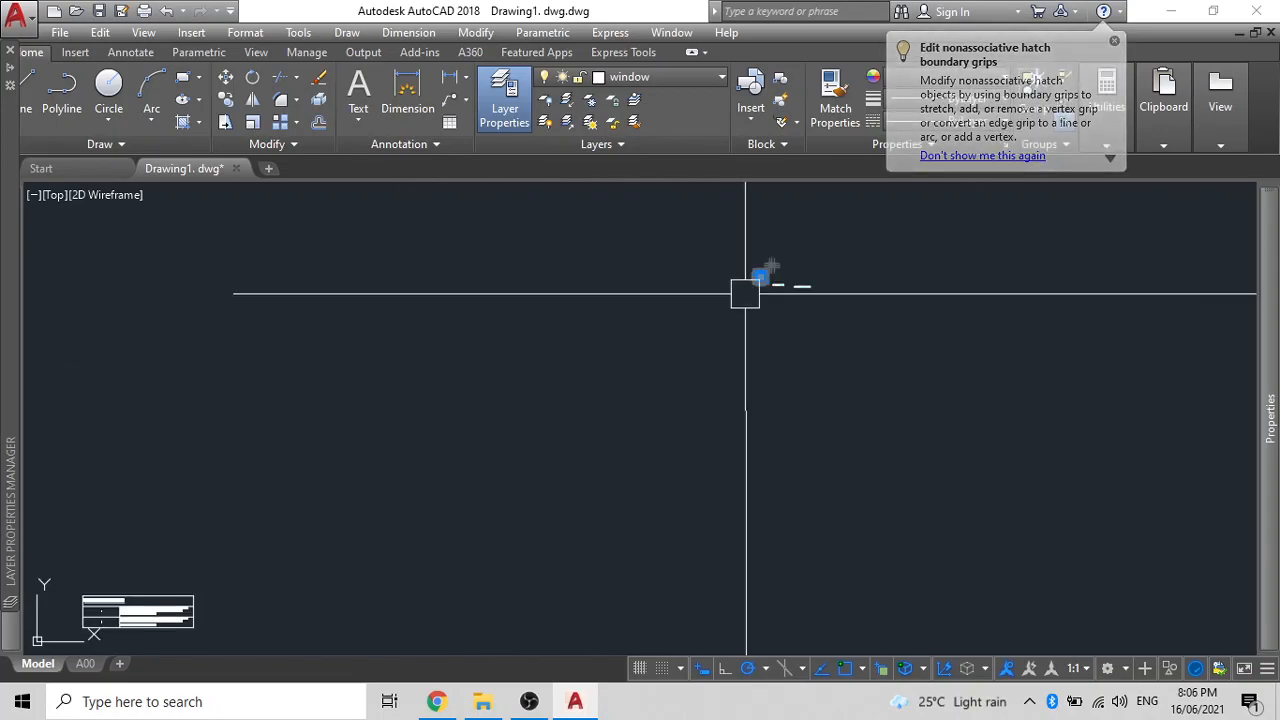
{"action": "scroll", "coordinate": [791, 343], "scroll_direction": "up", "scroll_amount": 8}
{"action": "mouse_move", "coordinate": [791, 266]}
{"action": "middle_mouse_down"}
{"action": "mouse_move", "coordinate": [657, 469]}
{"action": "mouse_move", "coordinate": [645, 518]}
{"action": "middle_mouse_up"}
{"action": "scroll", "coordinate": [729, 401], "scroll_direction": "down", "scroll_amount": 12}
{"action": "middle_click_drag", "start_coordinate": [712, 399], "coordinate": [309, 380]}
{"action": "scroll", "coordinate": [311, 372], "scroll_direction": "down", "scroll_amount": 2}
{"action": "scroll", "coordinate": [573, 370], "scroll_direction": "down", "scroll_amount": 2}
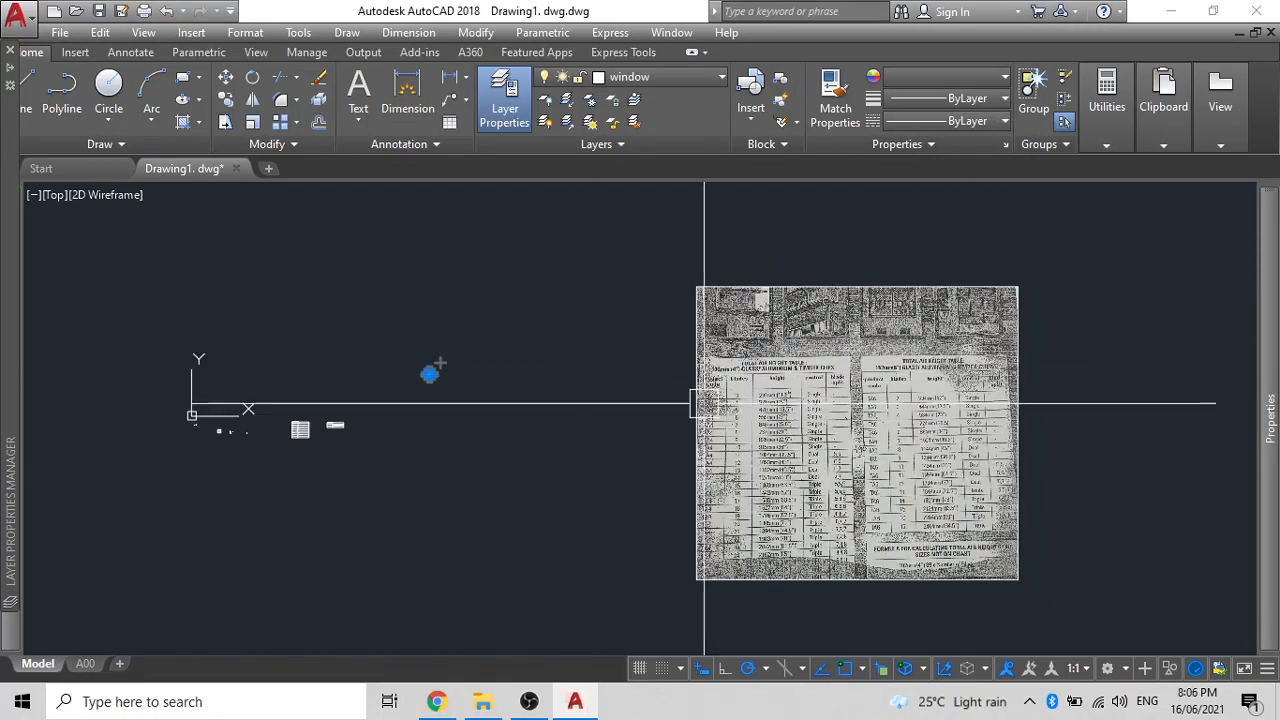
{"action": "scroll", "coordinate": [930, 370], "scroll_direction": "up", "scroll_amount": 6}
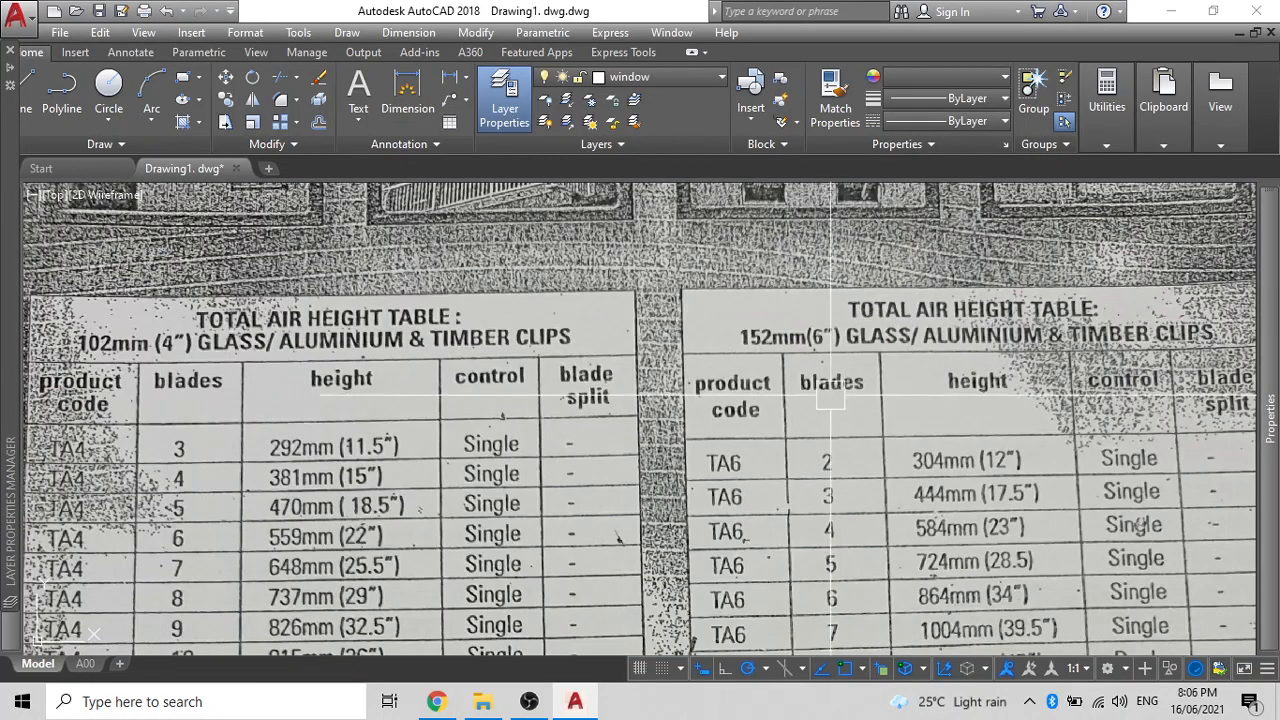
{"action": "scroll", "coordinate": [766, 370], "scroll_direction": "down", "scroll_amount": 8}
{"action": "scroll", "coordinate": [752, 252], "scroll_direction": "up", "scroll_amount": 1}
{"action": "scroll", "coordinate": [757, 315], "scroll_direction": "up", "scroll_amount": 8}
{"action": "scroll", "coordinate": [757, 315], "scroll_direction": "up", "scroll_amount": 2}
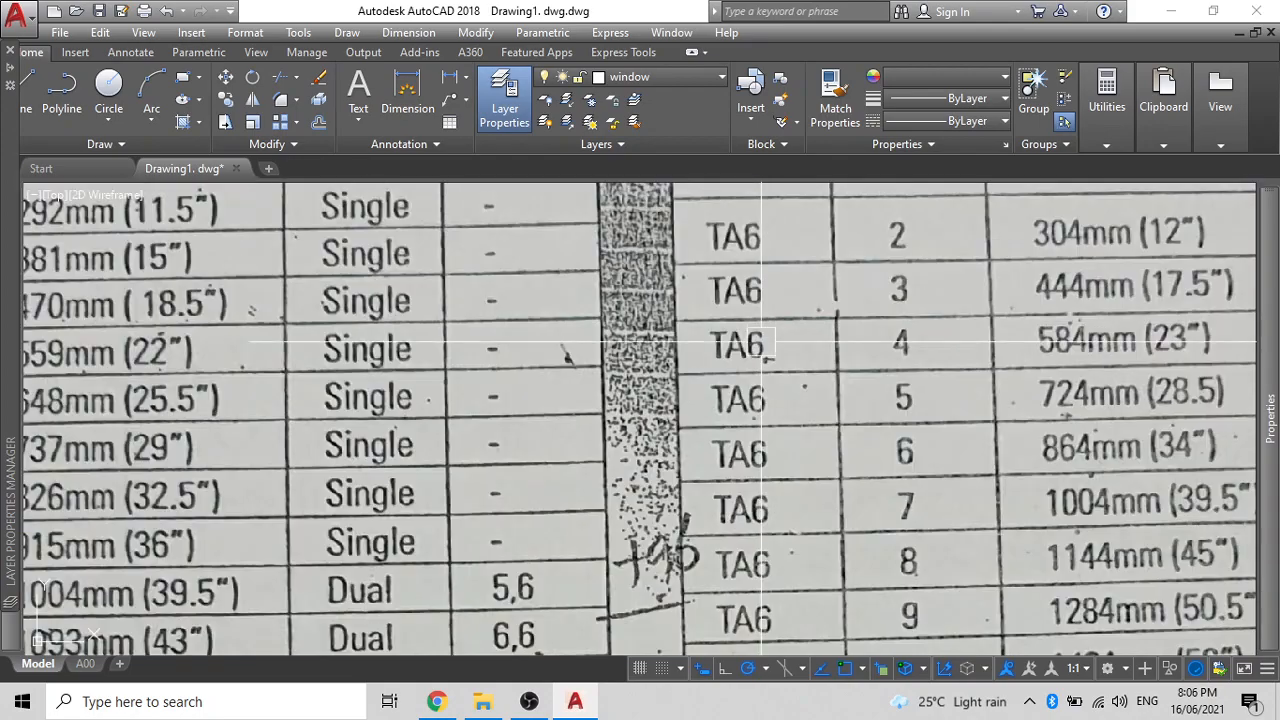
{"action": "scroll", "coordinate": [757, 360], "scroll_direction": "down", "scroll_amount": 2}
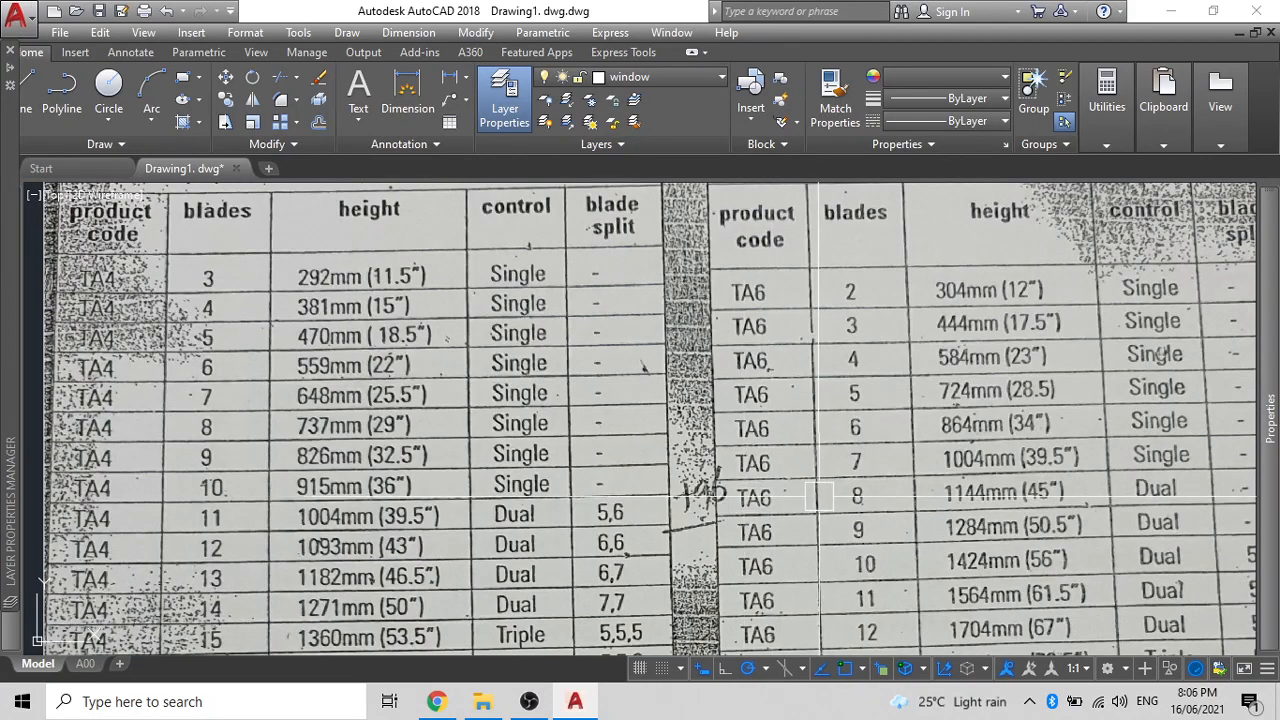
{"action": "scroll", "coordinate": [970, 492], "scroll_direction": "down", "scroll_amount": 8}
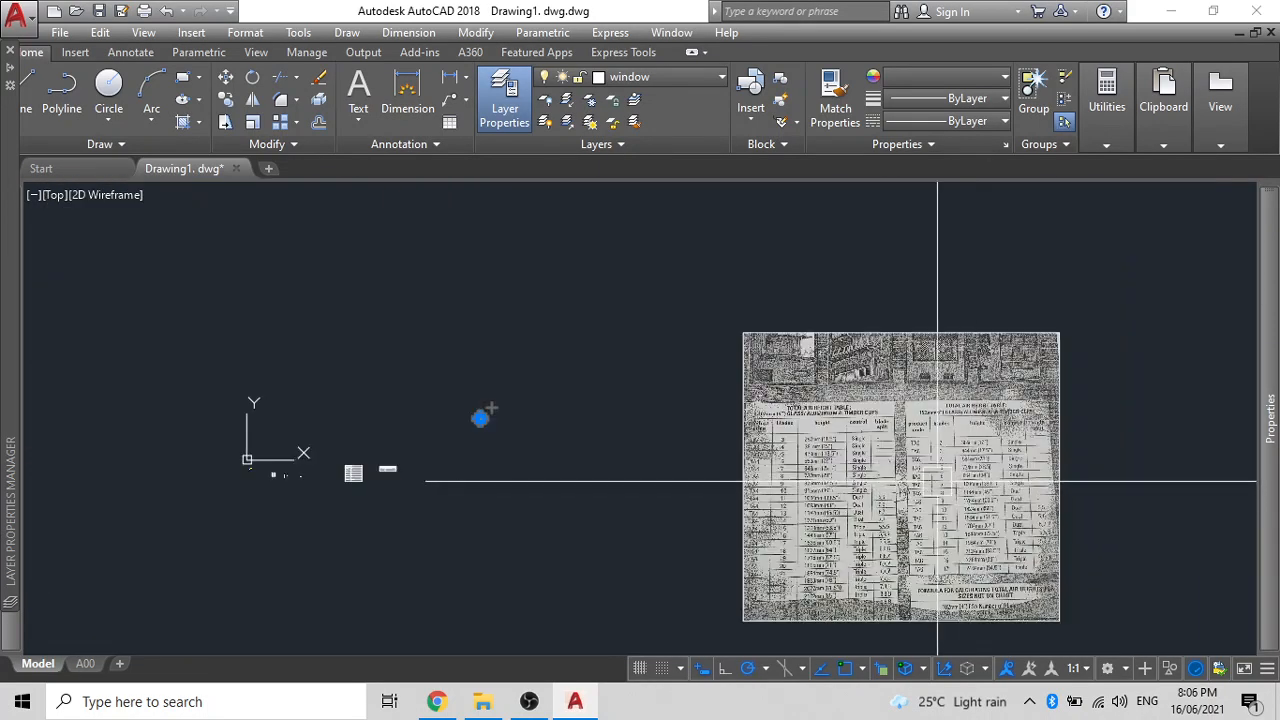
{"action": "scroll", "coordinate": [466, 429], "scroll_direction": "up", "scroll_amount": 8}
{"action": "scroll", "coordinate": [475, 425], "scroll_direction": "up", "scroll_amount": 5}
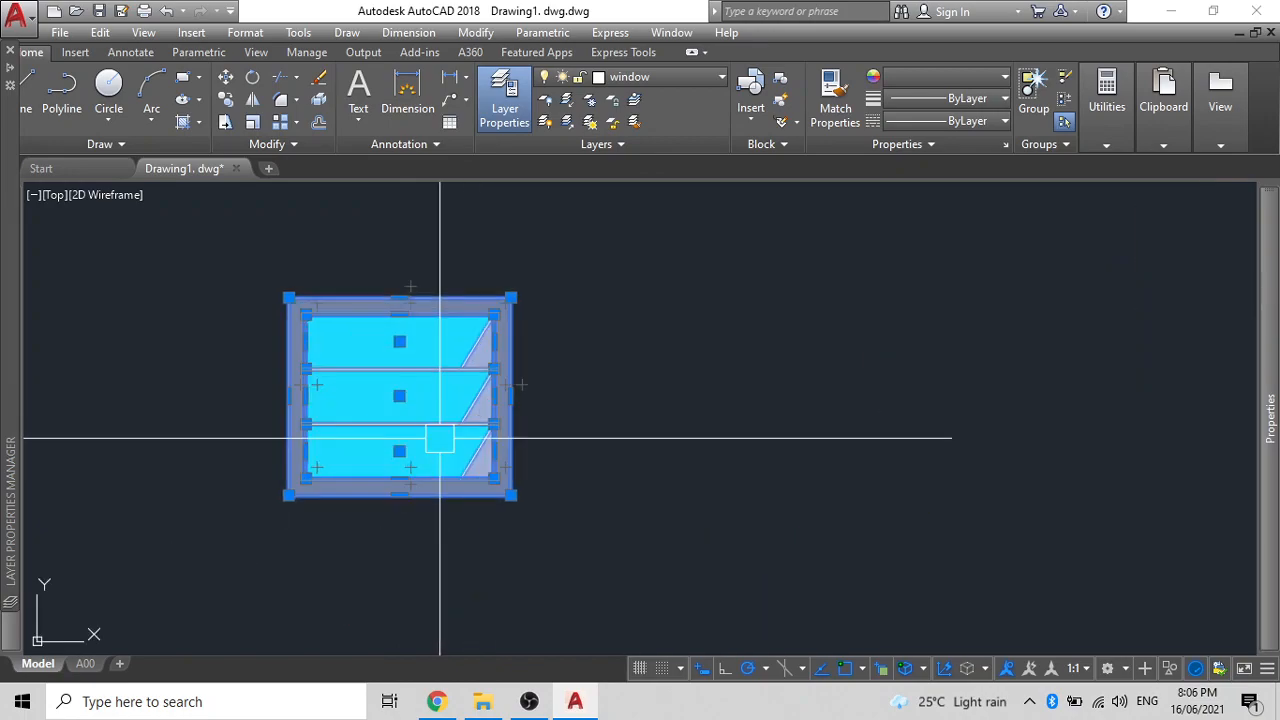
- Turn the louvre window into a block named 'W3 ELEVATION' with a base point on the window
{"action": "key", "text": "Escape"}
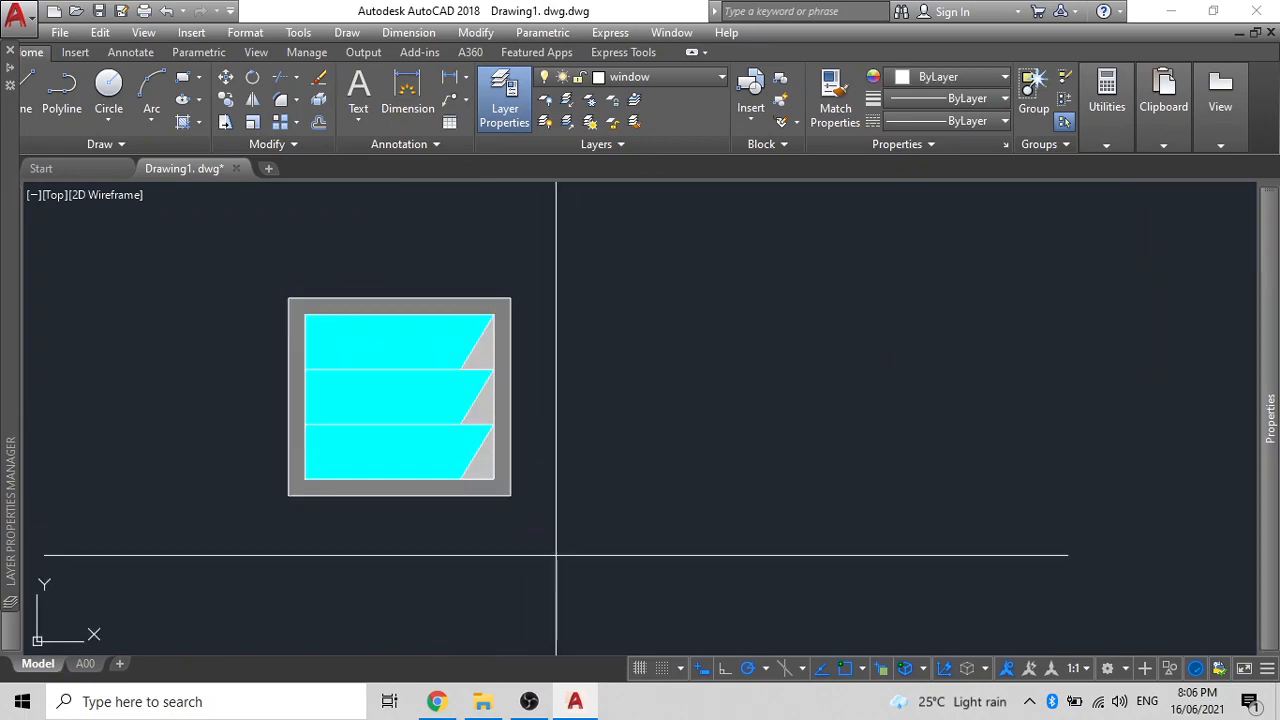
{"action": "left_click", "coordinate": [551, 586]}
{"action": "left_click", "coordinate": [186, 266]}
{"action": "type", "text": "b"}
{"action": "key", "text": "Return"}
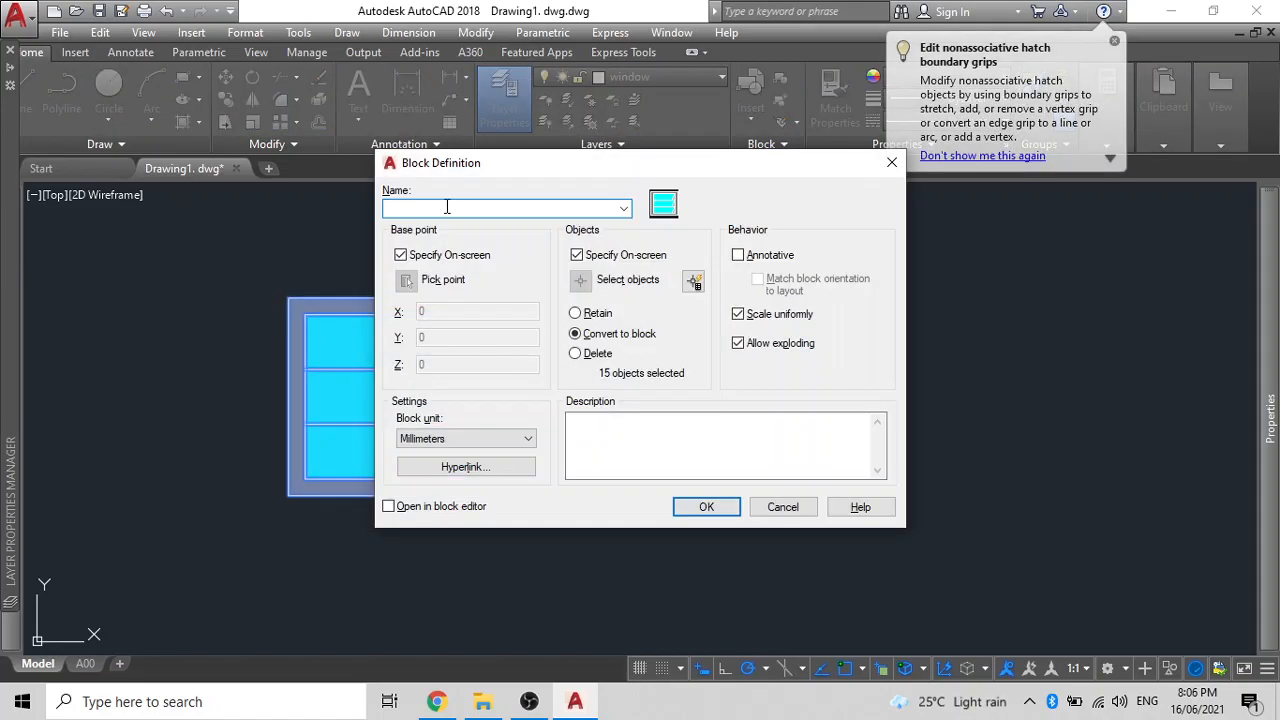
{"action": "type", "text": "W3 ELEVATION"}
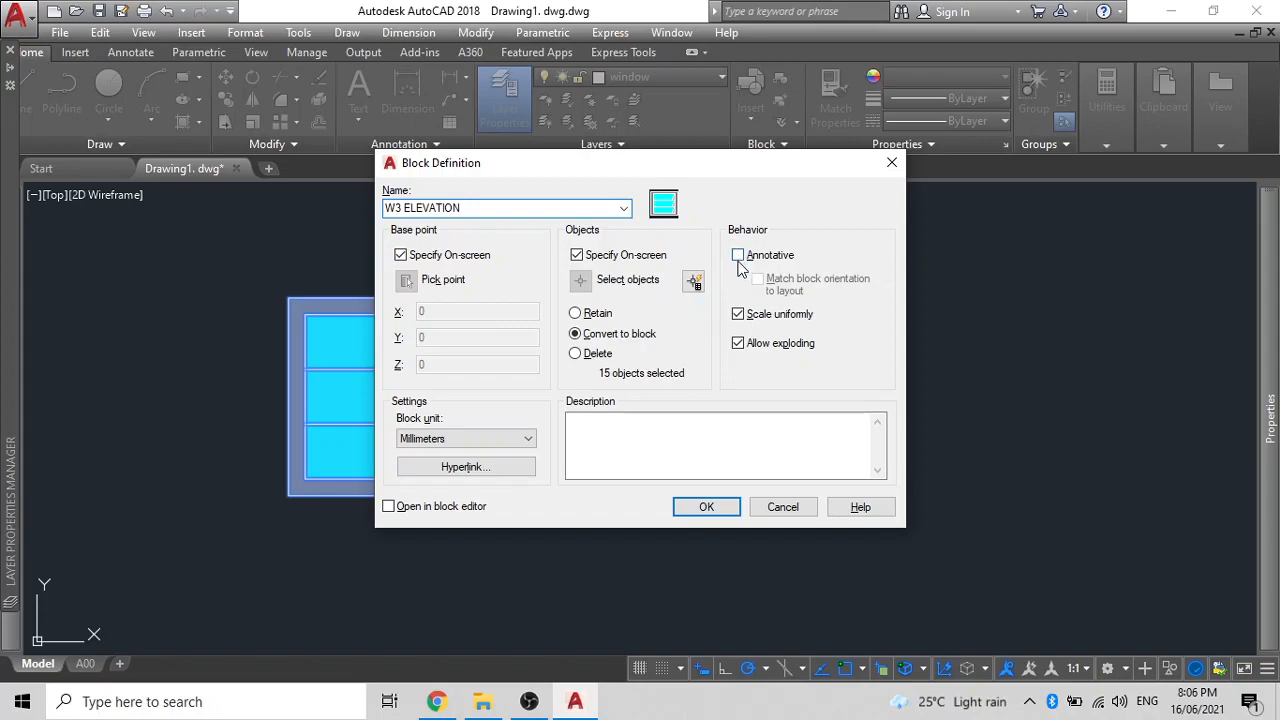
{"action": "left_click", "coordinate": [707, 508]}
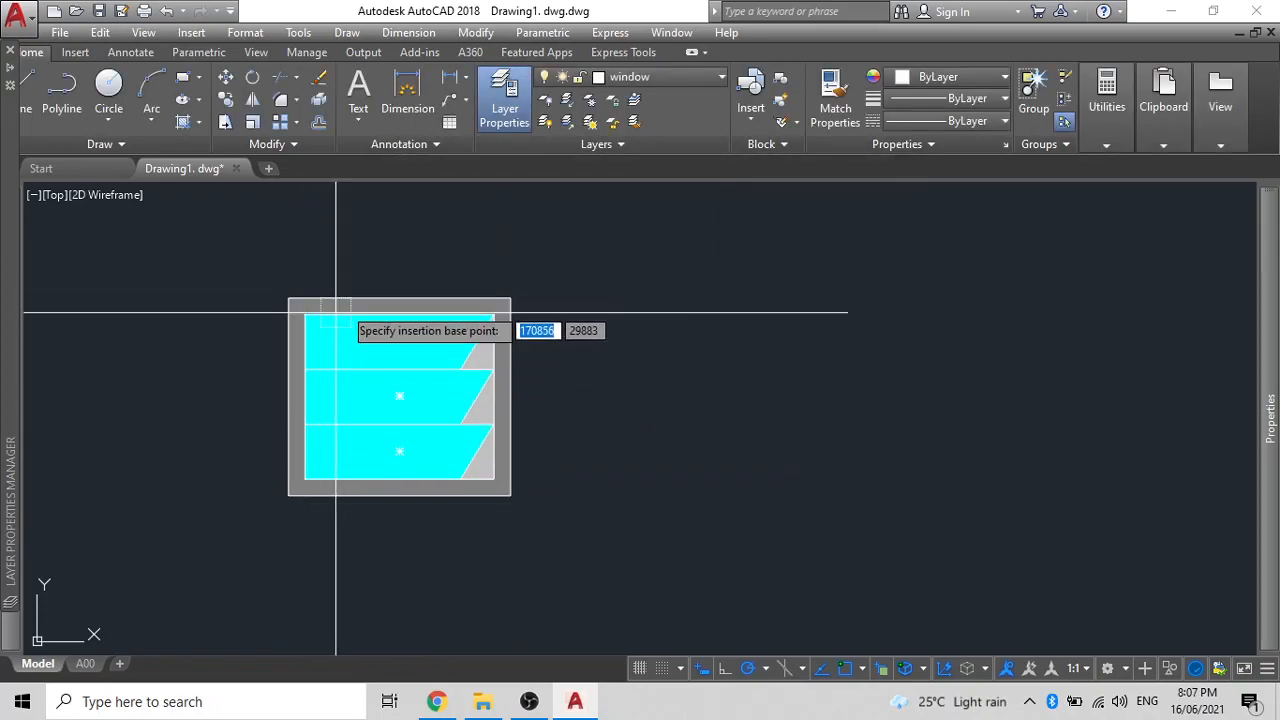
{"action": "left_click", "coordinate": [400, 297]}
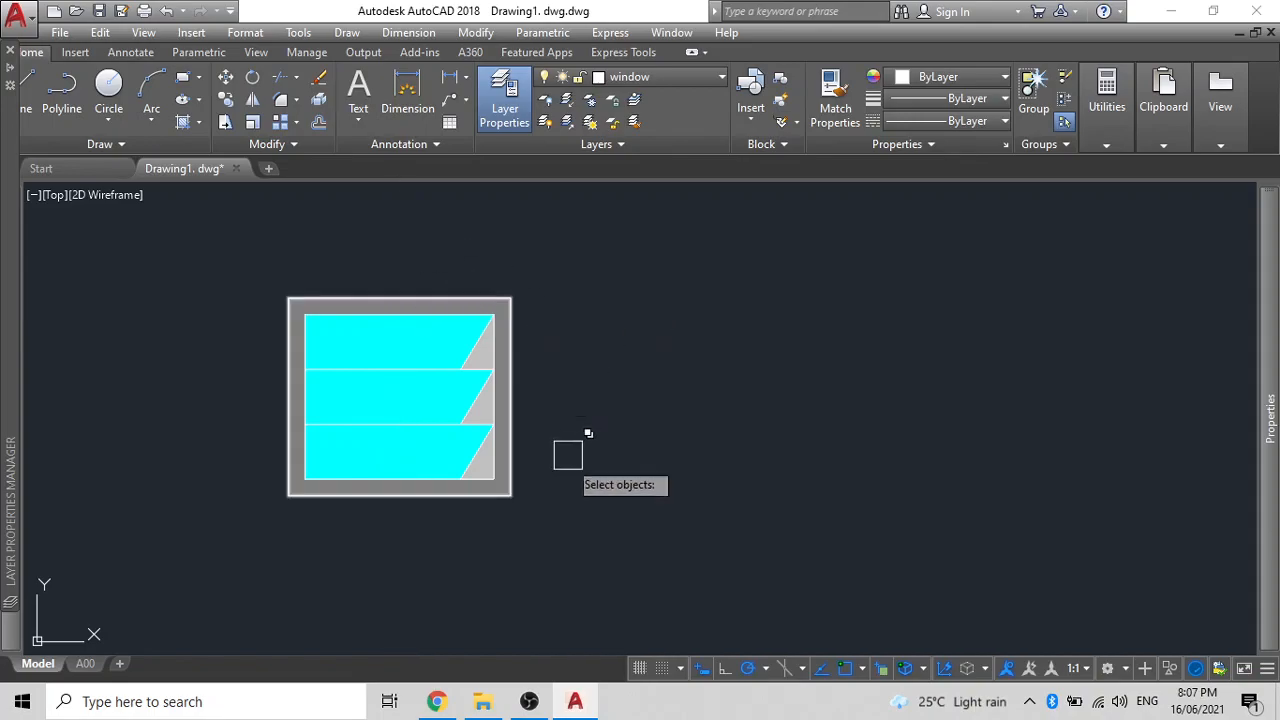
{"action": "left_click", "coordinate": [561, 528]}
{"action": "left_click", "coordinate": [206, 206]}
{"action": "key", "text": "Return"}
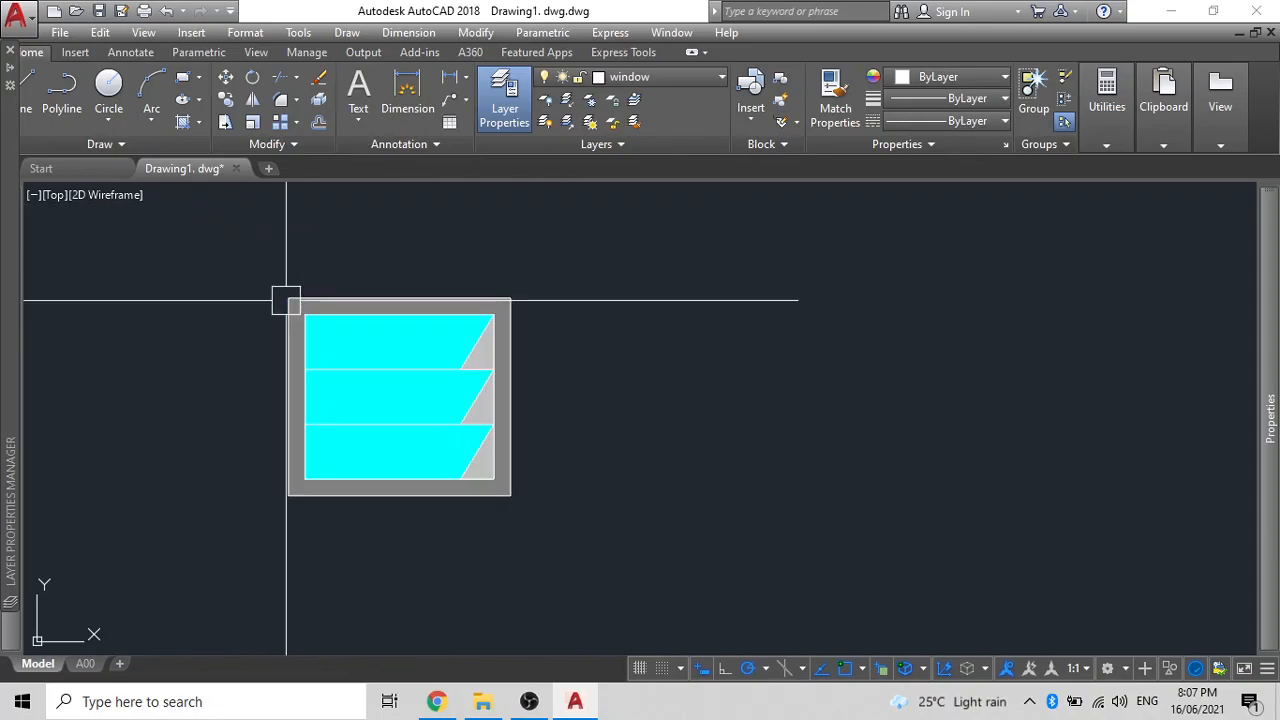
- Select the louvre window to confirm it is now a single block
{"action": "left_click", "coordinate": [334, 318]}
{"action": "scroll", "coordinate": [334, 330], "scroll_direction": "down", "scroll_amount": 5}
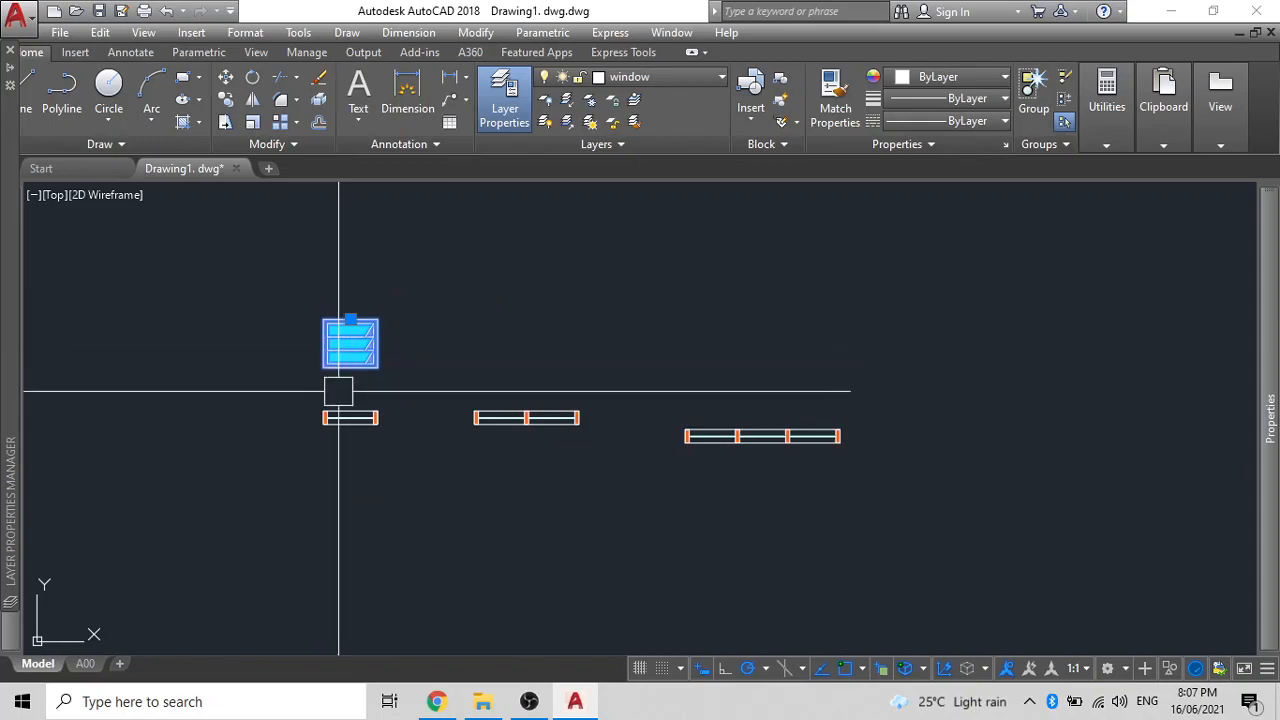
{"action": "scroll", "coordinate": [338, 388], "scroll_direction": "up", "scroll_amount": 2}
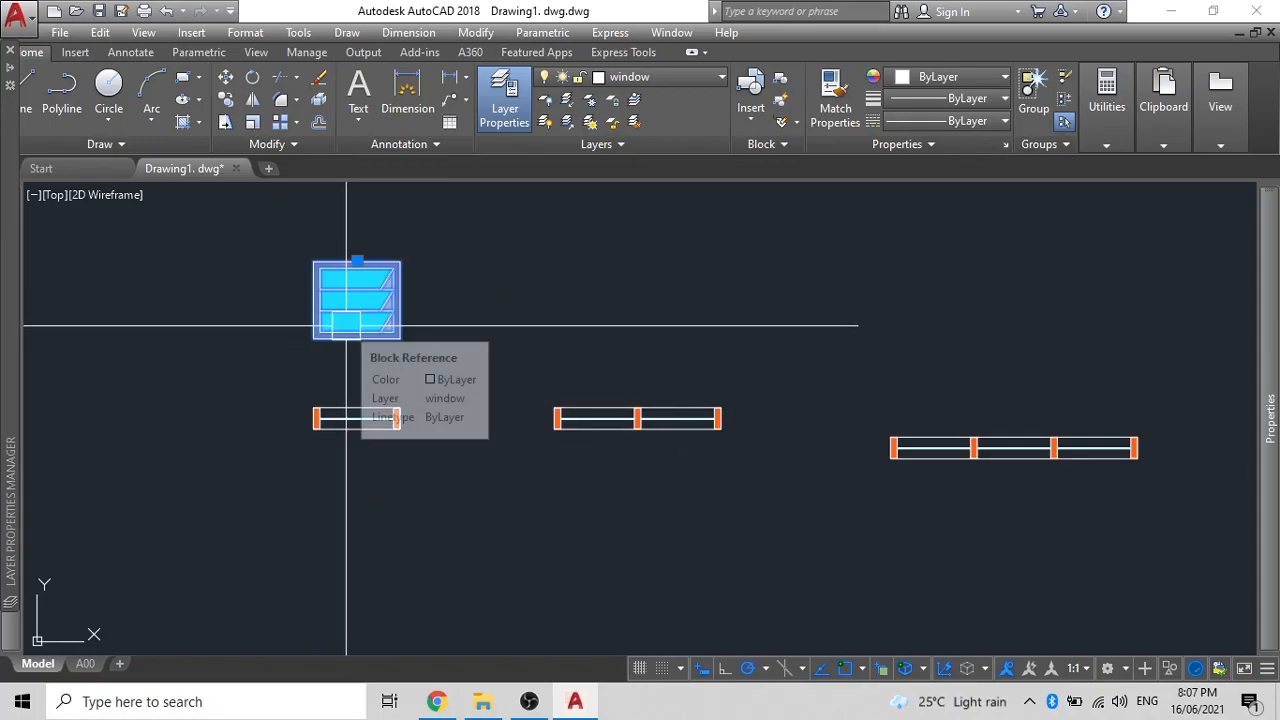
{"action": "scroll", "coordinate": [480, 315], "scroll_direction": "down", "scroll_amount": 2}
{"action": "mouse_move", "coordinate": [497, 332]}
{"action": "middle_mouse_down"}
{"action": "mouse_move", "coordinate": [555, 419]}
{"action": "mouse_move", "coordinate": [489, 321]}
{"action": "mouse_move", "coordinate": [571, 182]}
{"action": "middle_mouse_up"}
- Start a new rectangle with its first corner in empty space below the window blocks
{"action": "scroll", "coordinate": [565, 355], "scroll_direction": "up", "scroll_amount": 2}
{"action": "scroll", "coordinate": [565, 355], "scroll_direction": "up", "scroll_amount": 2}
{"action": "scroll", "coordinate": [534, 334], "scroll_direction": "down", "scroll_amount": 3}
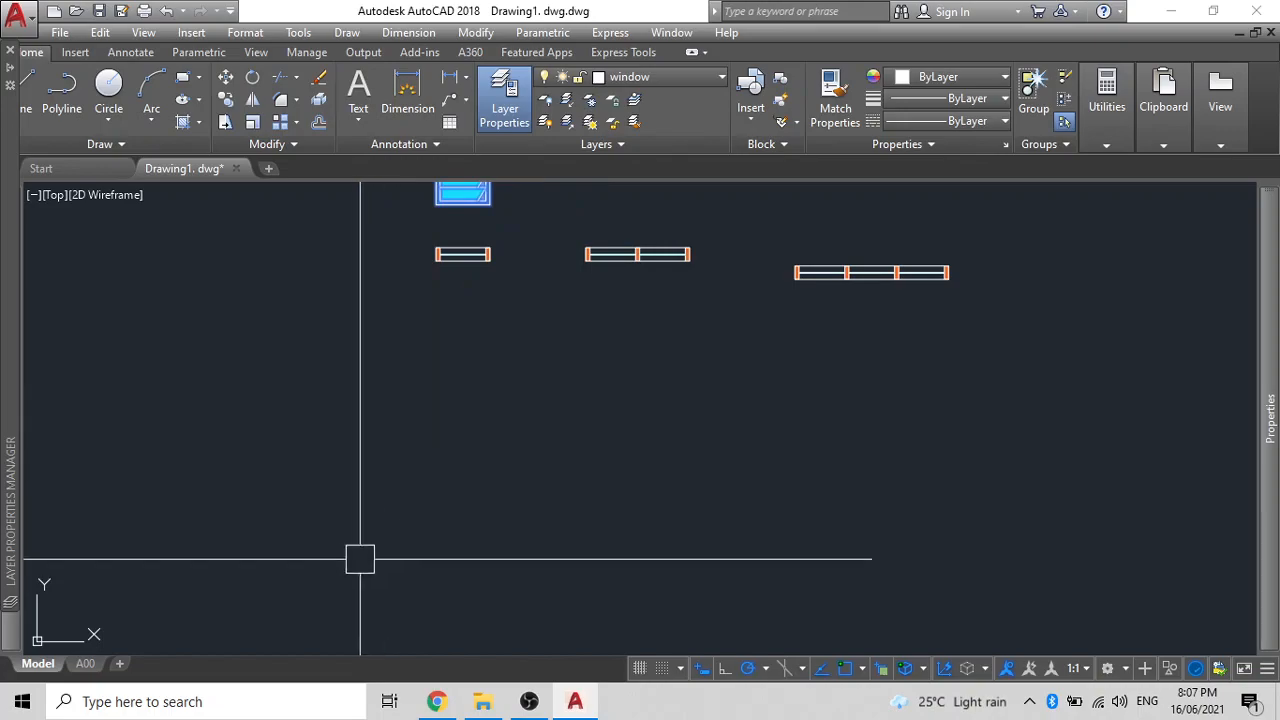
{"action": "scroll", "coordinate": [443, 303], "scroll_direction": "up", "scroll_amount": 4}
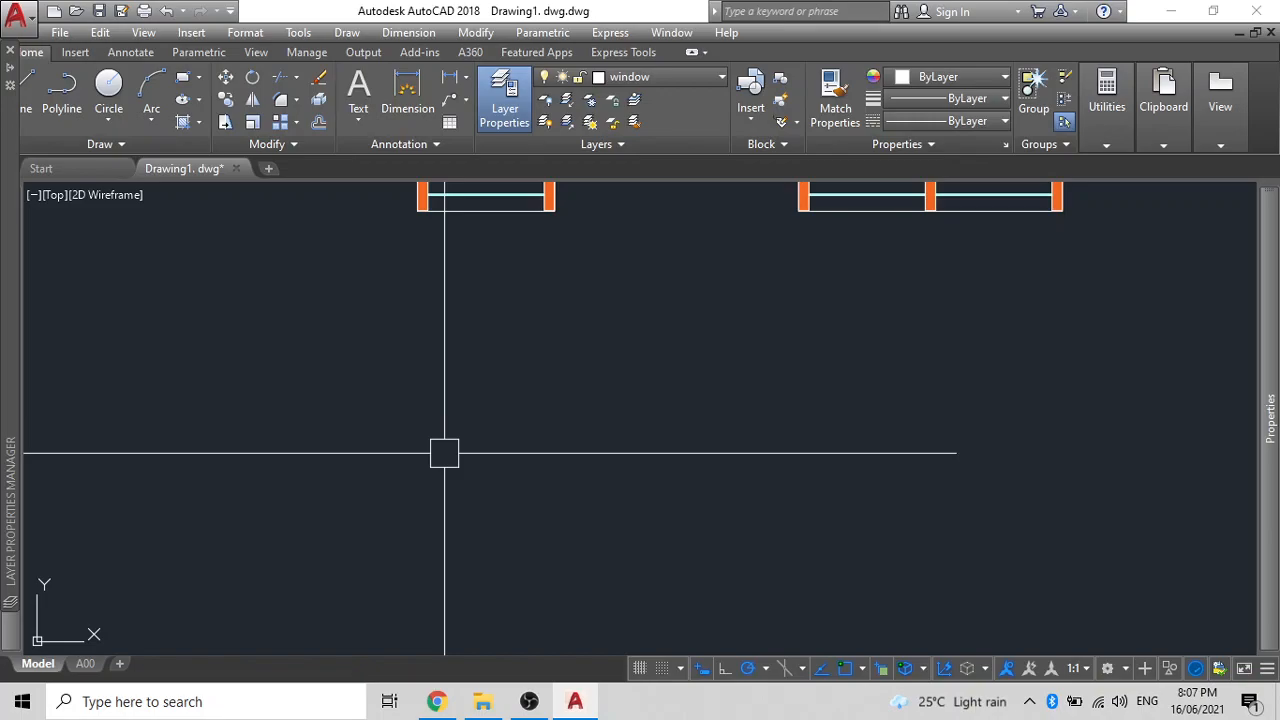
{"action": "key", "text": "Return"}
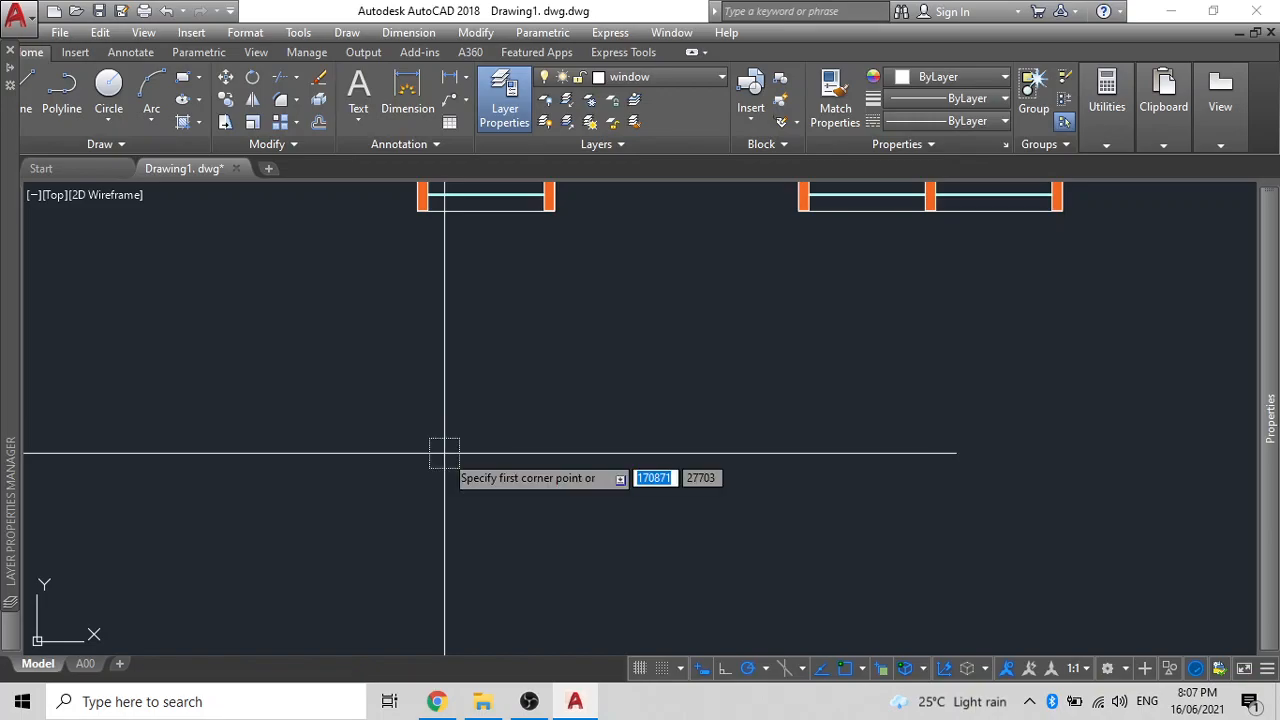
{"action": "left_click", "coordinate": [433, 372]}
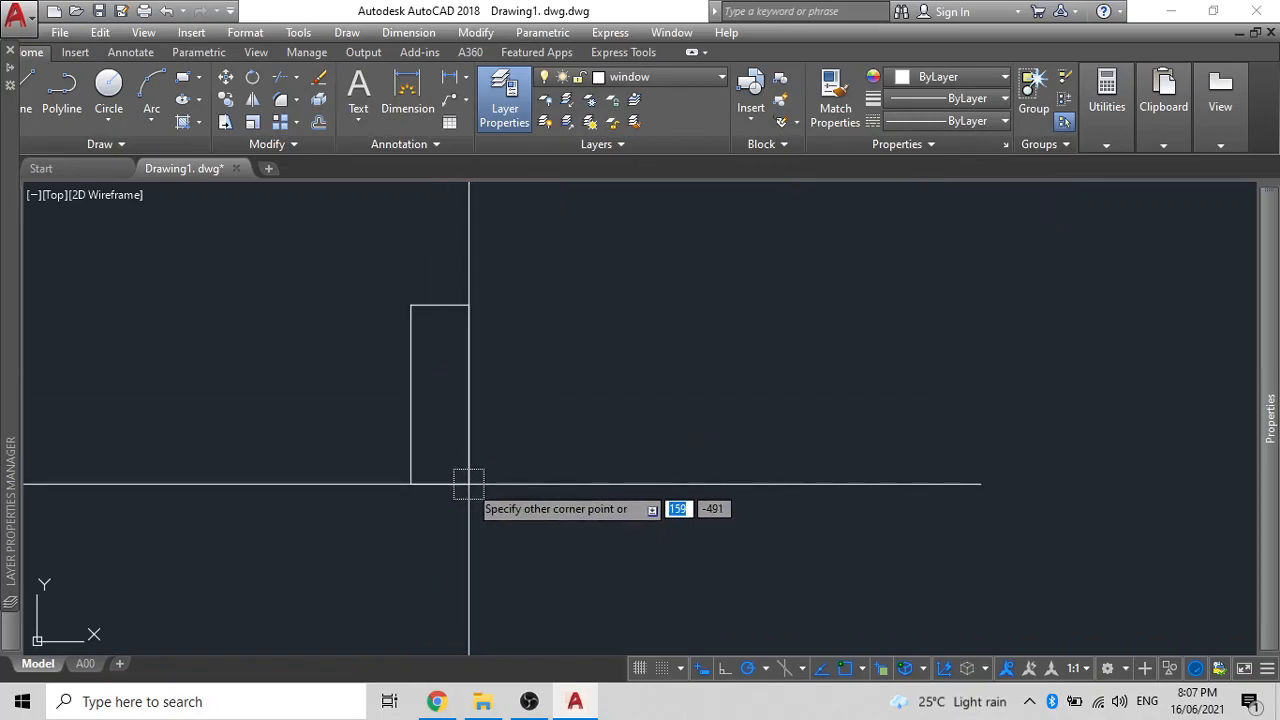
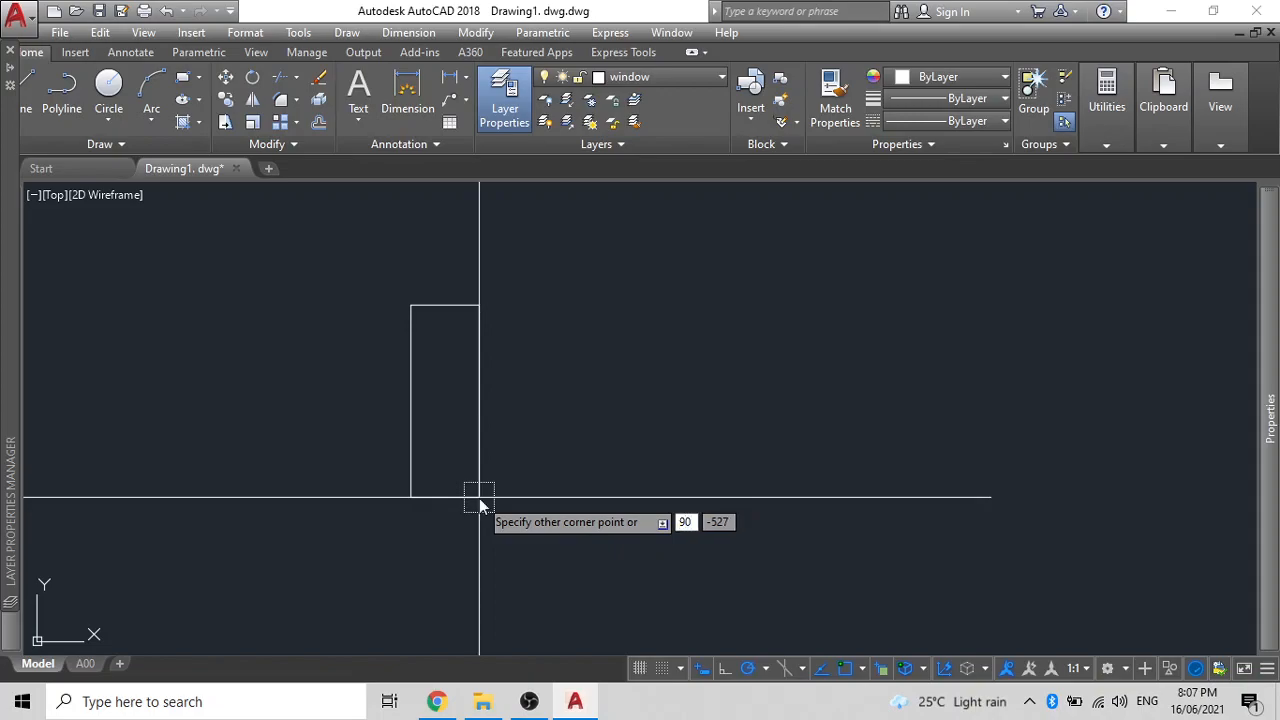
- Finish the rectangle and rotate it 270° upright about its top-right corner
{"action": "key", "text": "Return"}
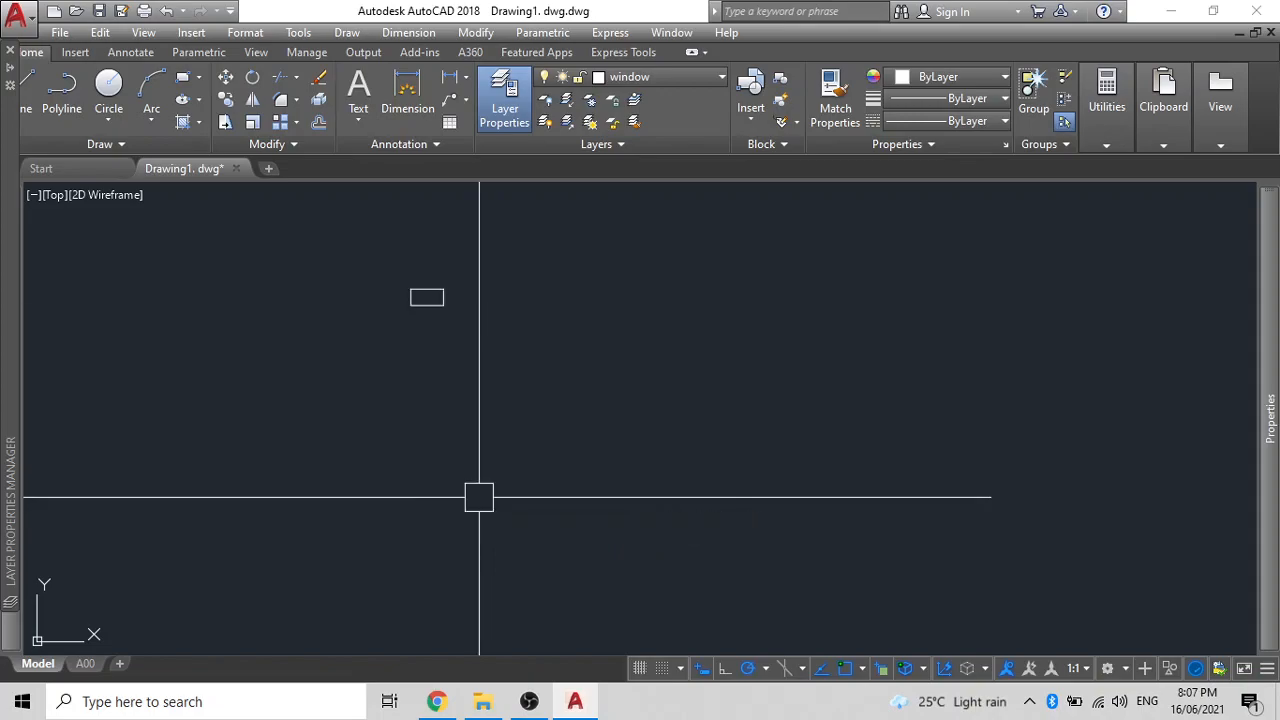
{"action": "scroll", "coordinate": [440, 330], "scroll_direction": "up", "scroll_amount": 6}
{"action": "left_click", "coordinate": [476, 379]}
{"action": "type", "text": "R"}
{"action": "key", "text": "Escape"}
{"action": "left_click", "coordinate": [428, 366]}
{"action": "type", "text": "ro"}
{"action": "key", "text": "Return"}
{"action": "left_click", "coordinate": [539, 364]}
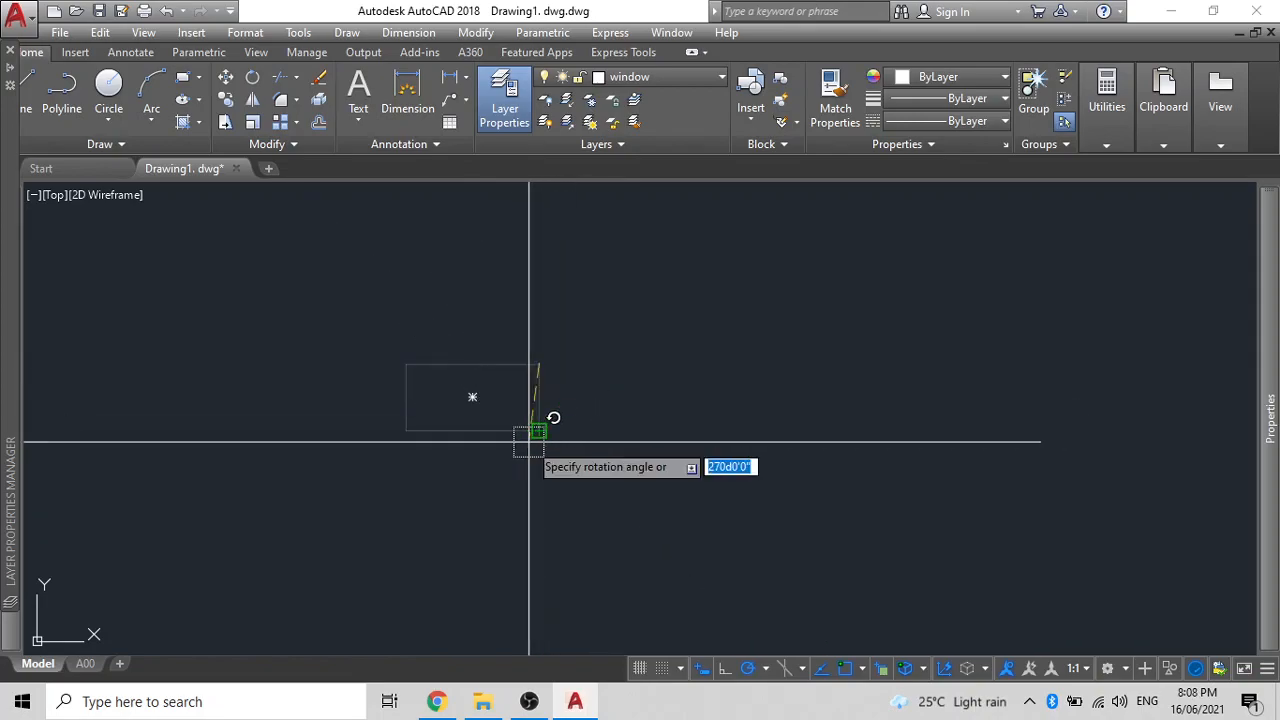
{"action": "left_click", "coordinate": [551, 495]}
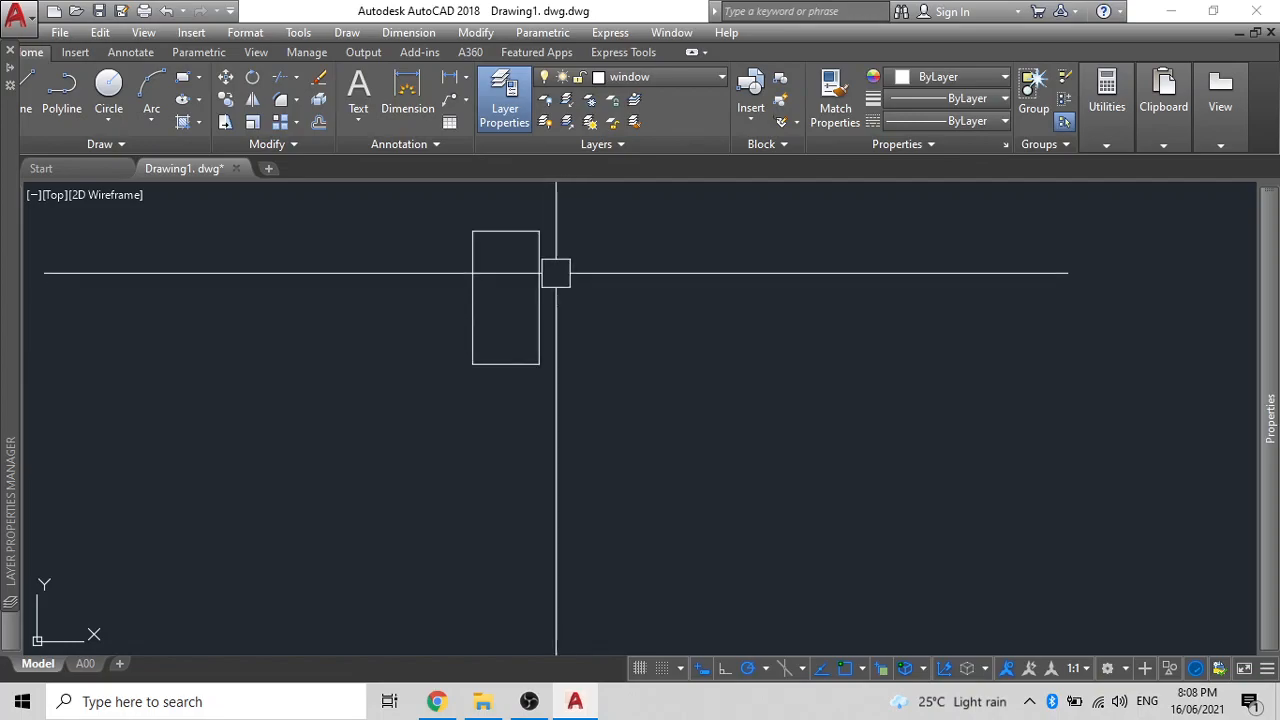
- Draw a 12×45 rectangle and move it against the large rectangle's lower-right corner
{"action": "type", "text": "REC"}
{"action": "key", "text": "Return"}
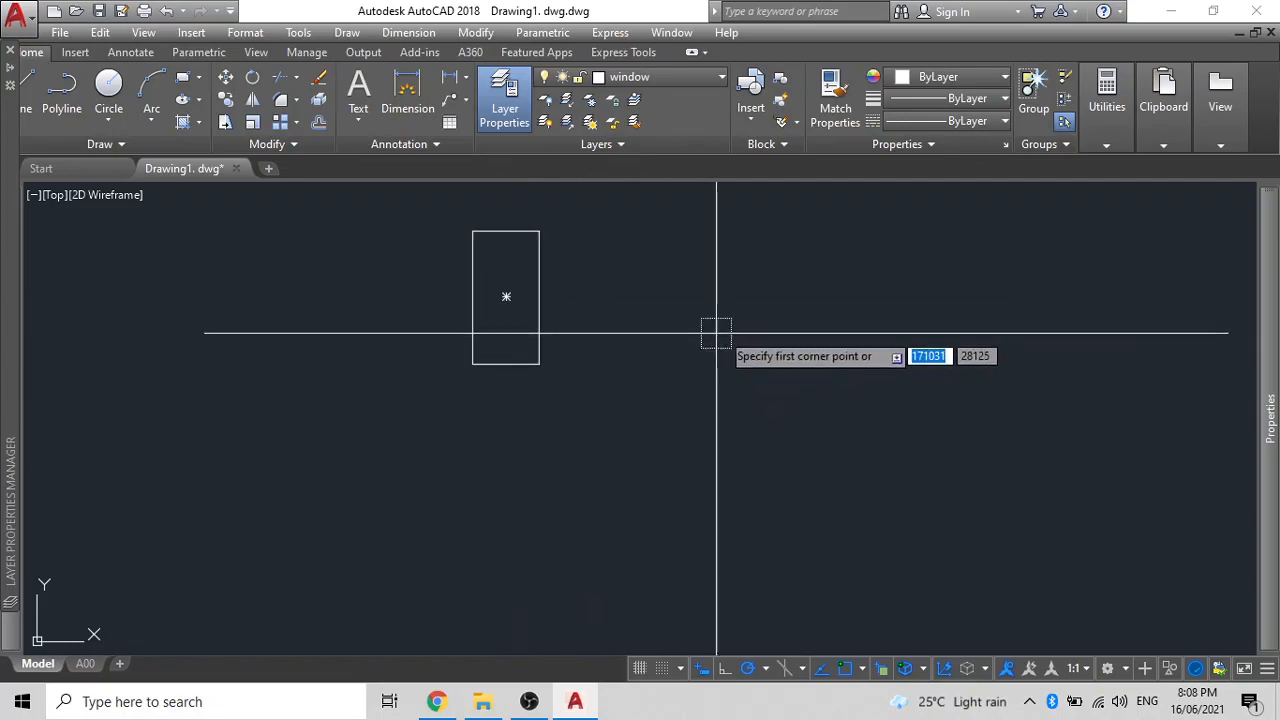
{"action": "left_click", "coordinate": [707, 293]}
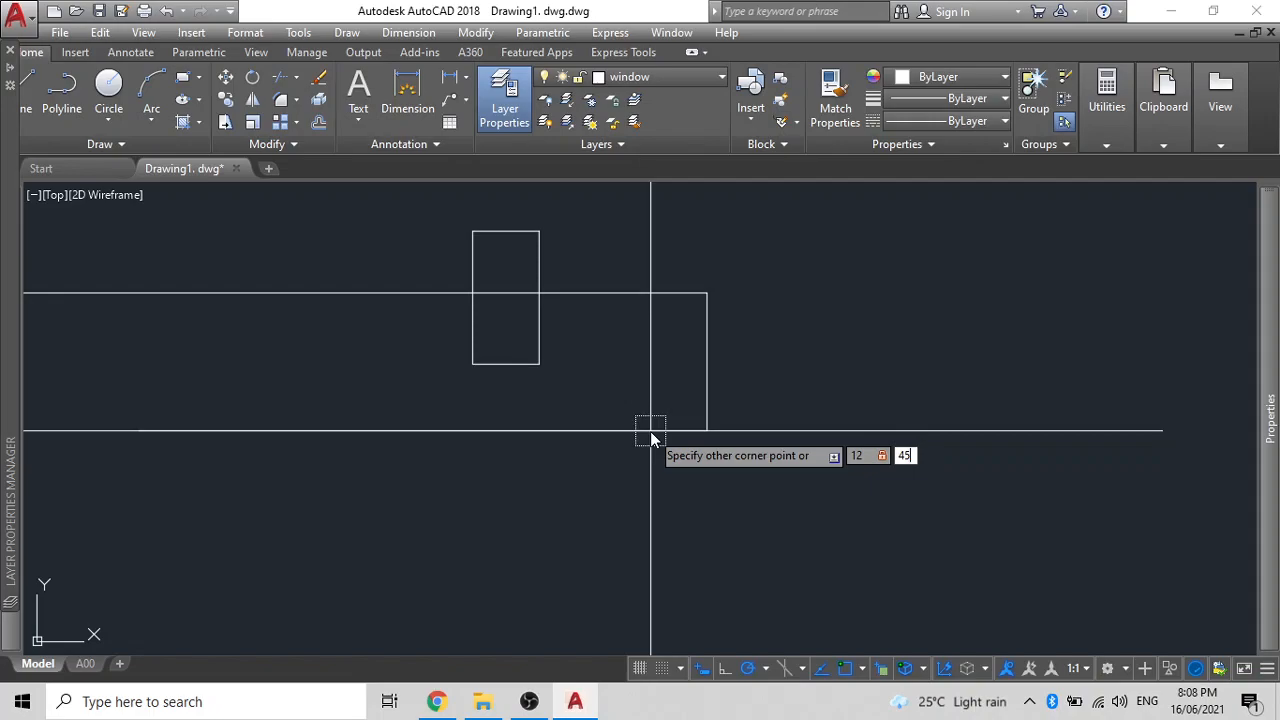
{"action": "key", "text": "Return"}
{"action": "left_click", "coordinate": [706, 258]}
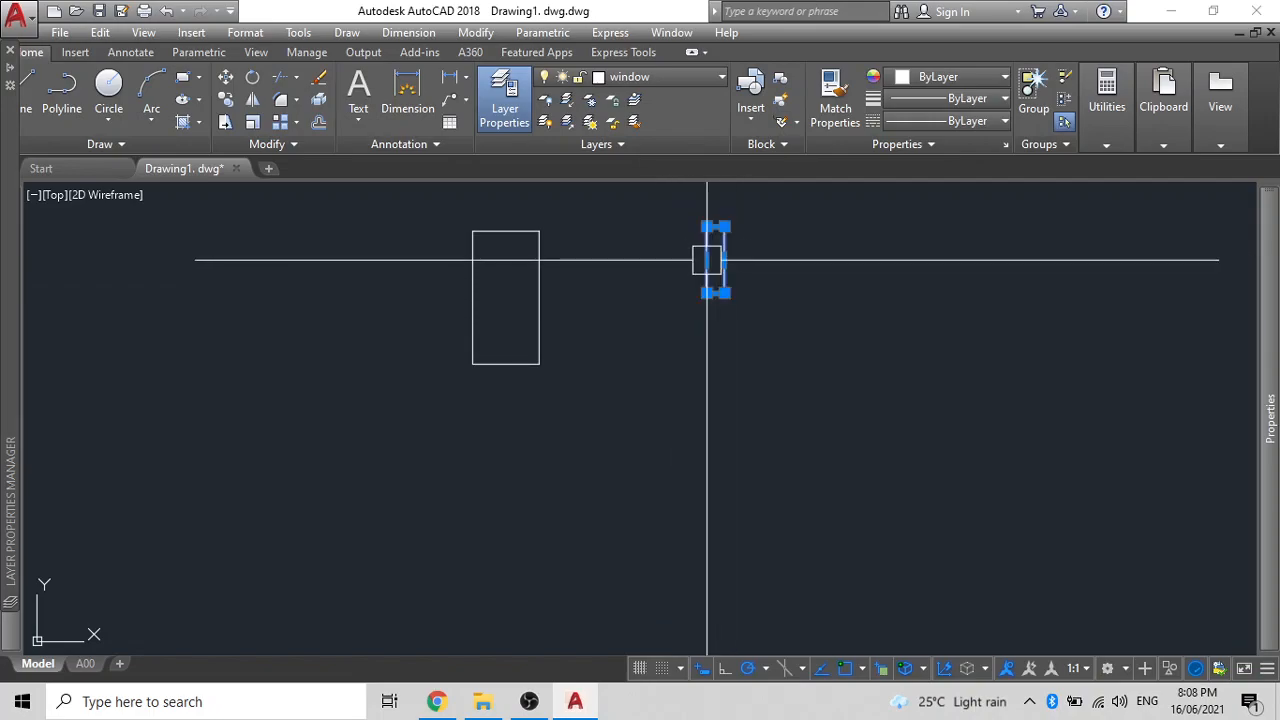
{"action": "type", "text": "m"}
{"action": "key", "text": "Return"}
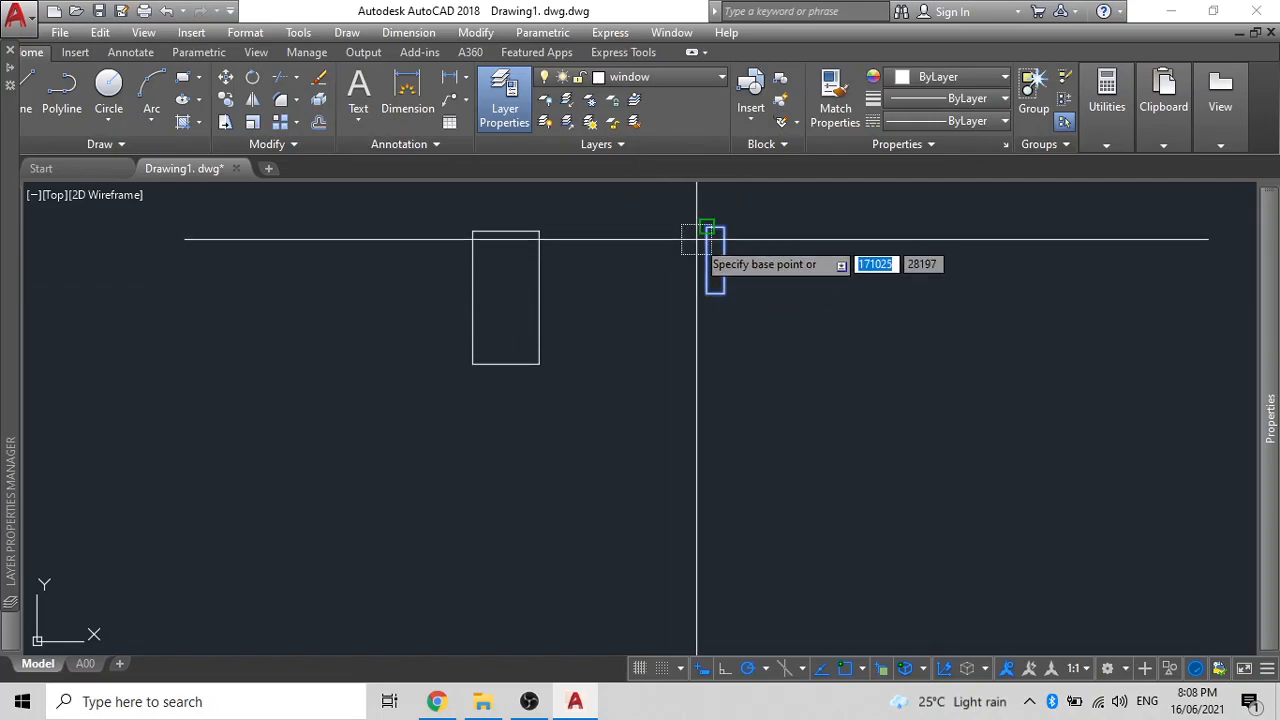
{"action": "left_click", "coordinate": [706, 292]}
{"action": "left_click", "coordinate": [539, 364]}
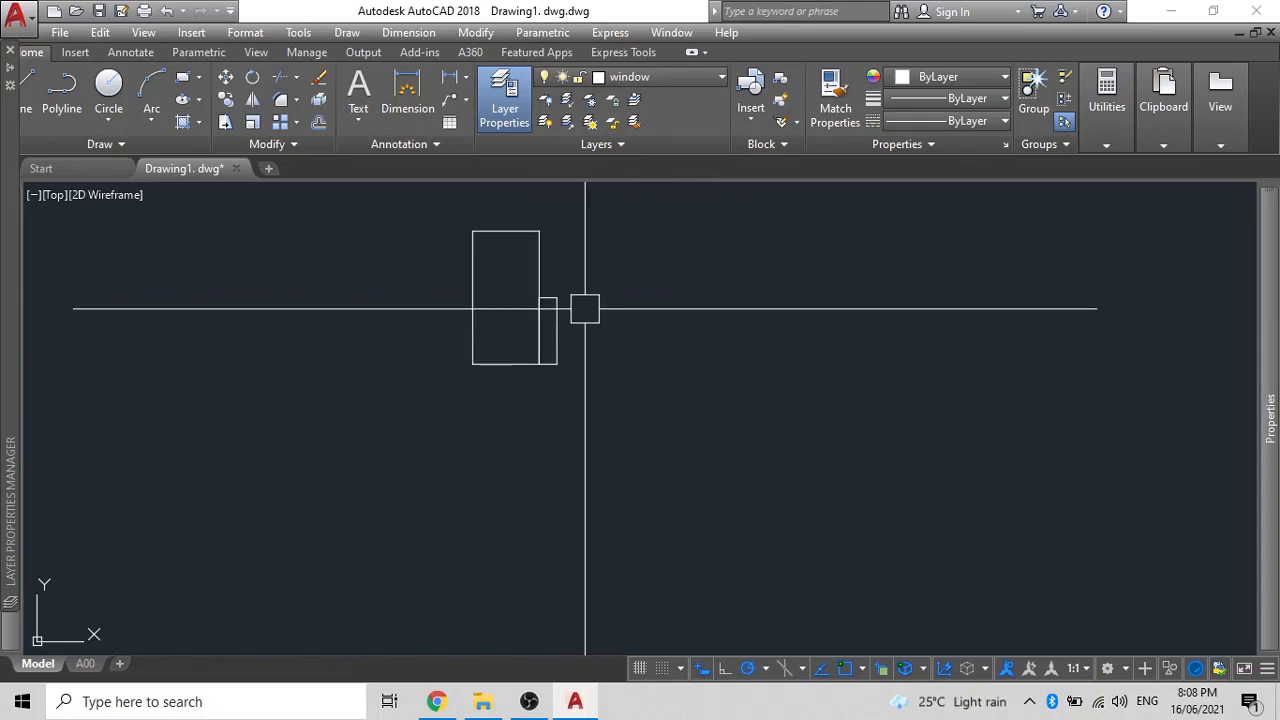
- Place a vertical construction line through the rectangle's lower-left corner
{"action": "scroll", "coordinate": [578, 311], "scroll_direction": "down", "scroll_amount": 2}
{"action": "middle_click_drag", "start_coordinate": [576, 312], "coordinate": [422, 400]}
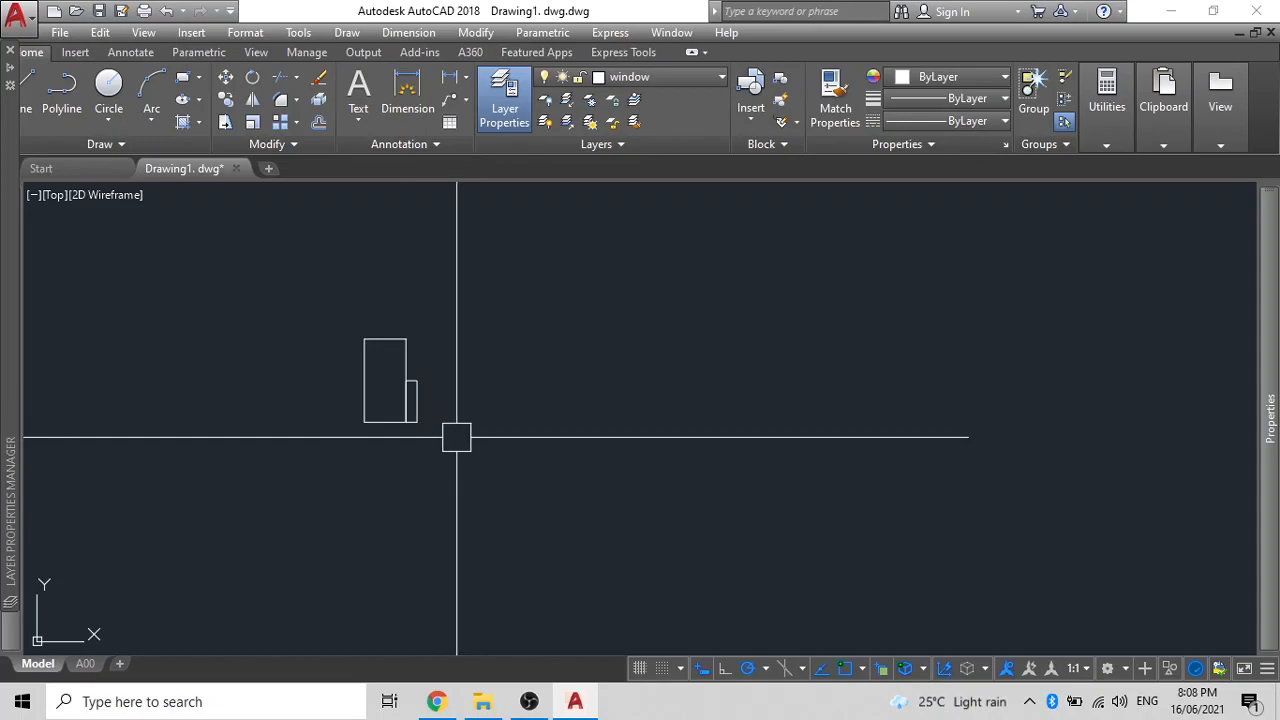
{"action": "type", "text": "xlp"}
{"action": "key", "text": "Return"}
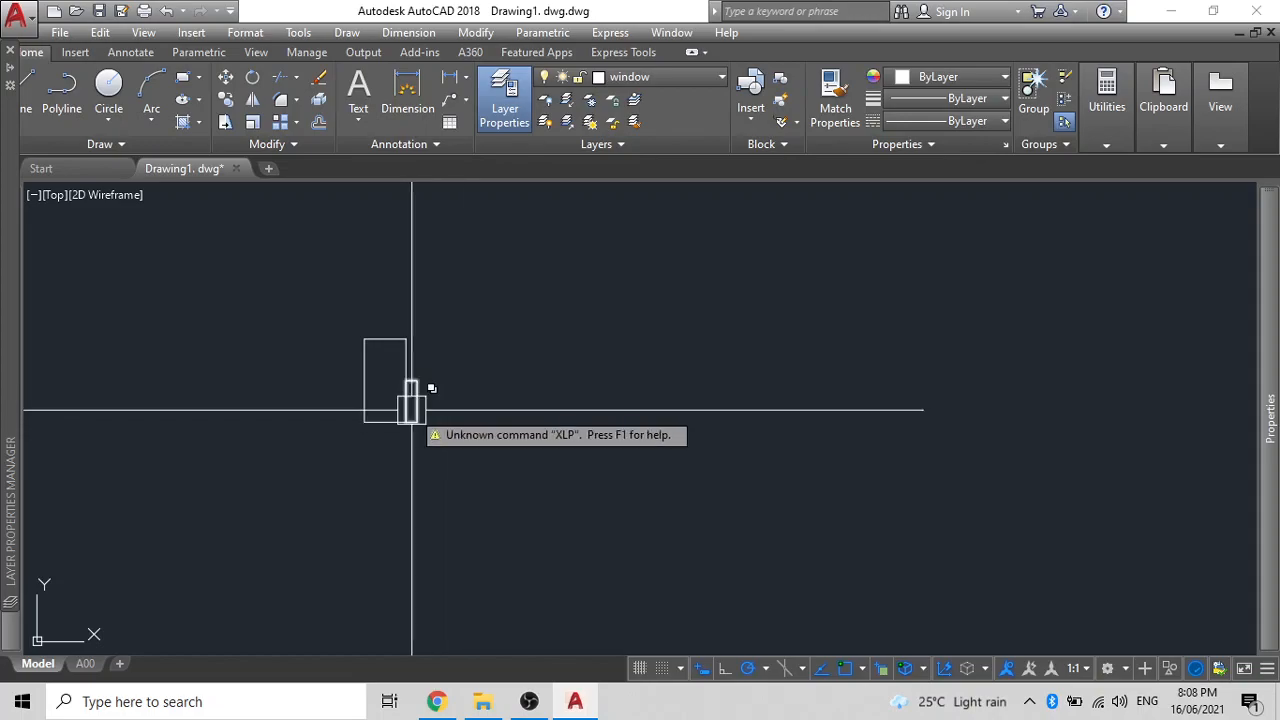
{"action": "type", "text": "xl"}
{"action": "key", "text": "Return"}
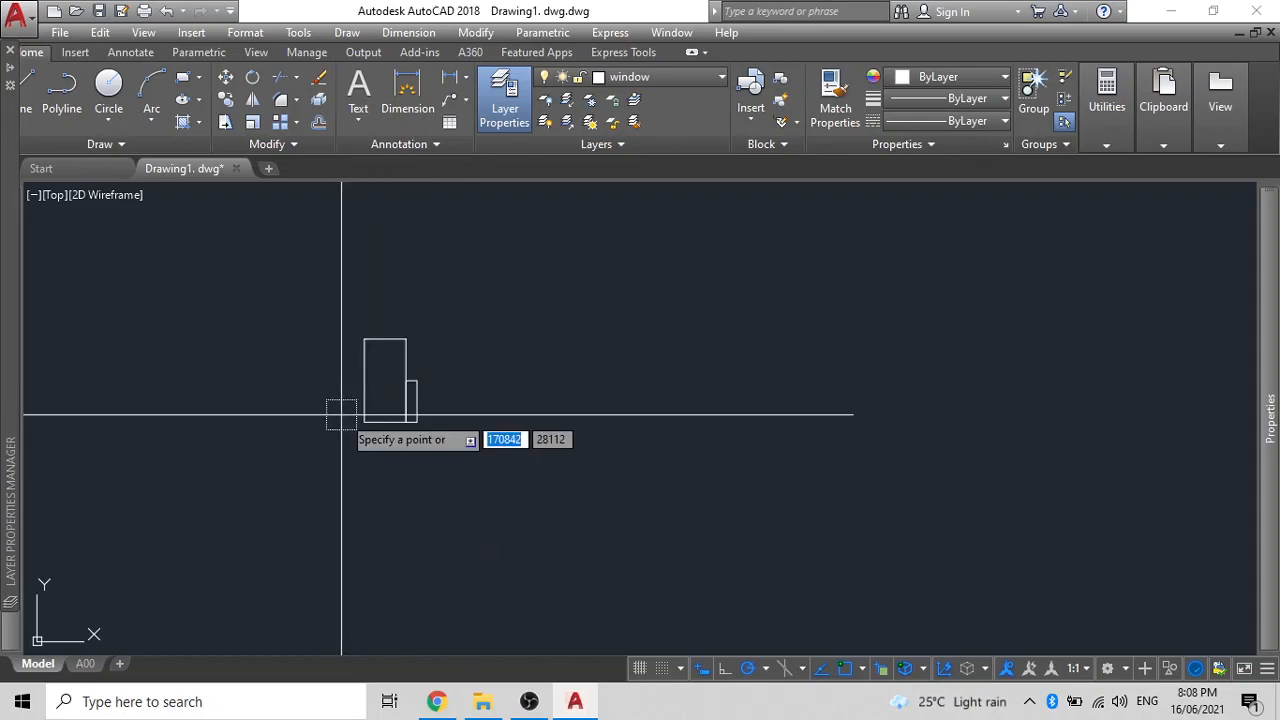
{"action": "left_click", "coordinate": [365, 421]}
{"action": "left_click", "coordinate": [365, 340]}
{"action": "key", "text": "Escape"}
{"action": "scroll", "coordinate": [402, 399], "scroll_direction": "down", "scroll_amount": 2}
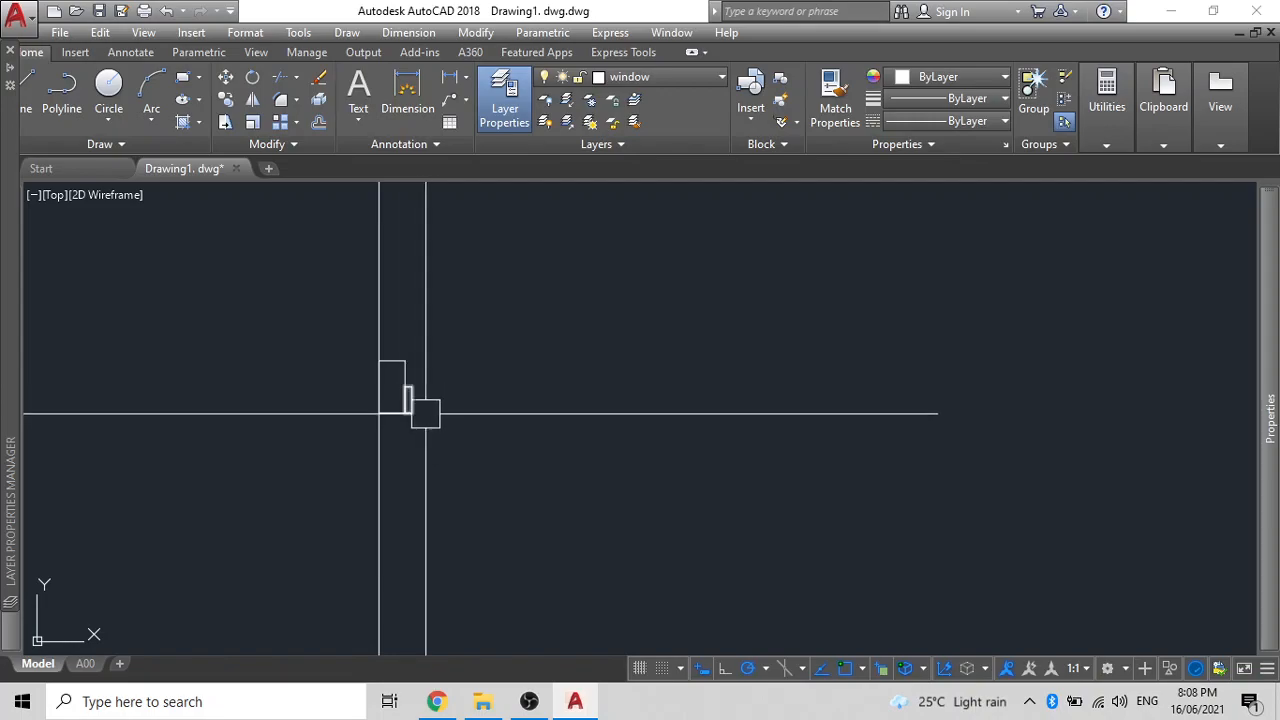
{"action": "key", "text": "Return"}
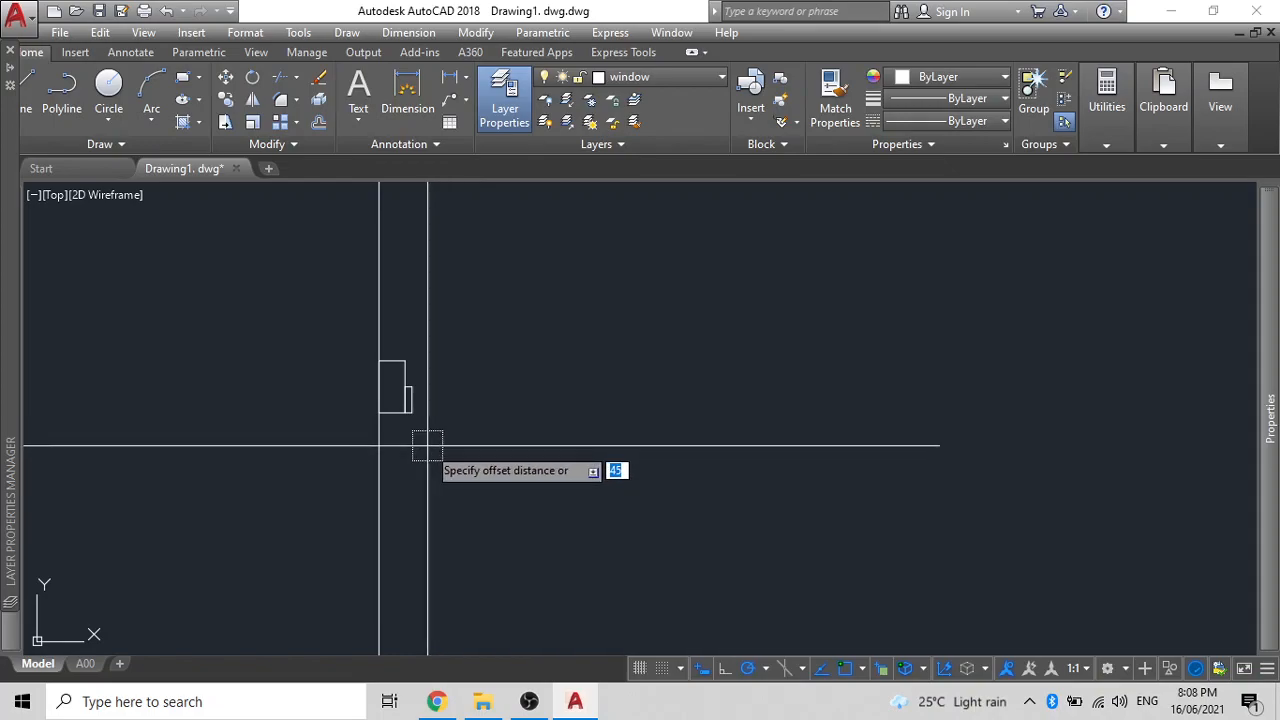
- Offset the vertical construction line 900 to the right
{"action": "key", "text": "Return"}
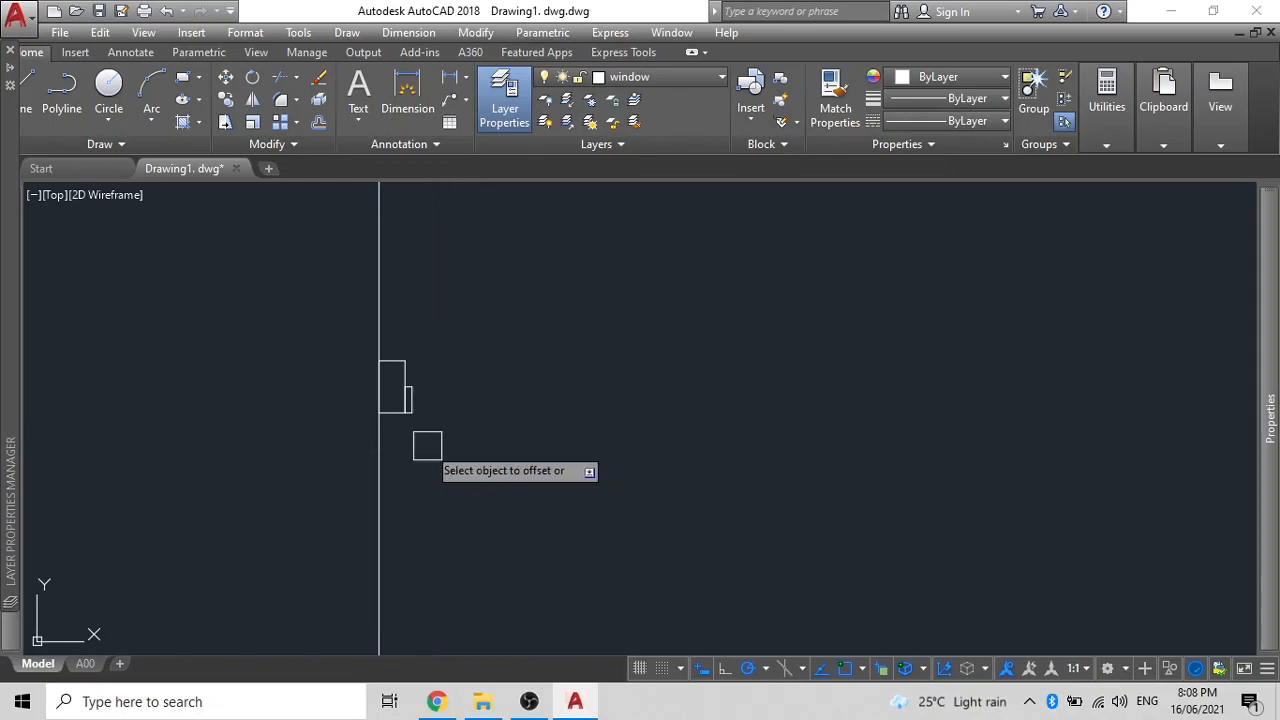
{"action": "left_click", "coordinate": [380, 443]}
{"action": "left_click", "coordinate": [592, 458]}
{"action": "key", "text": "Escape"}
{"action": "type", "text": "co"}
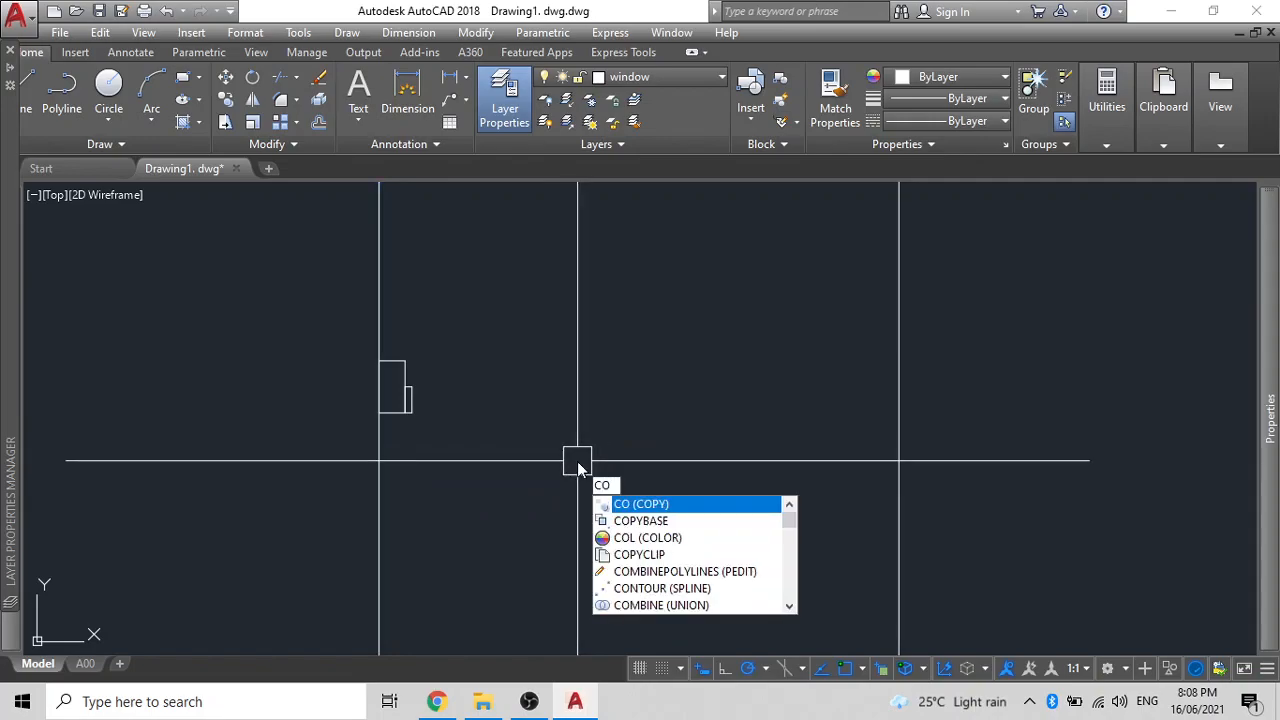
{"action": "key", "text": "Return"}
{"action": "key", "text": "Escape"}
- Add a horizontal construction line through the rectangles' bottom-left corner
{"action": "type", "text": "xl"}
{"action": "key", "text": "Return"}
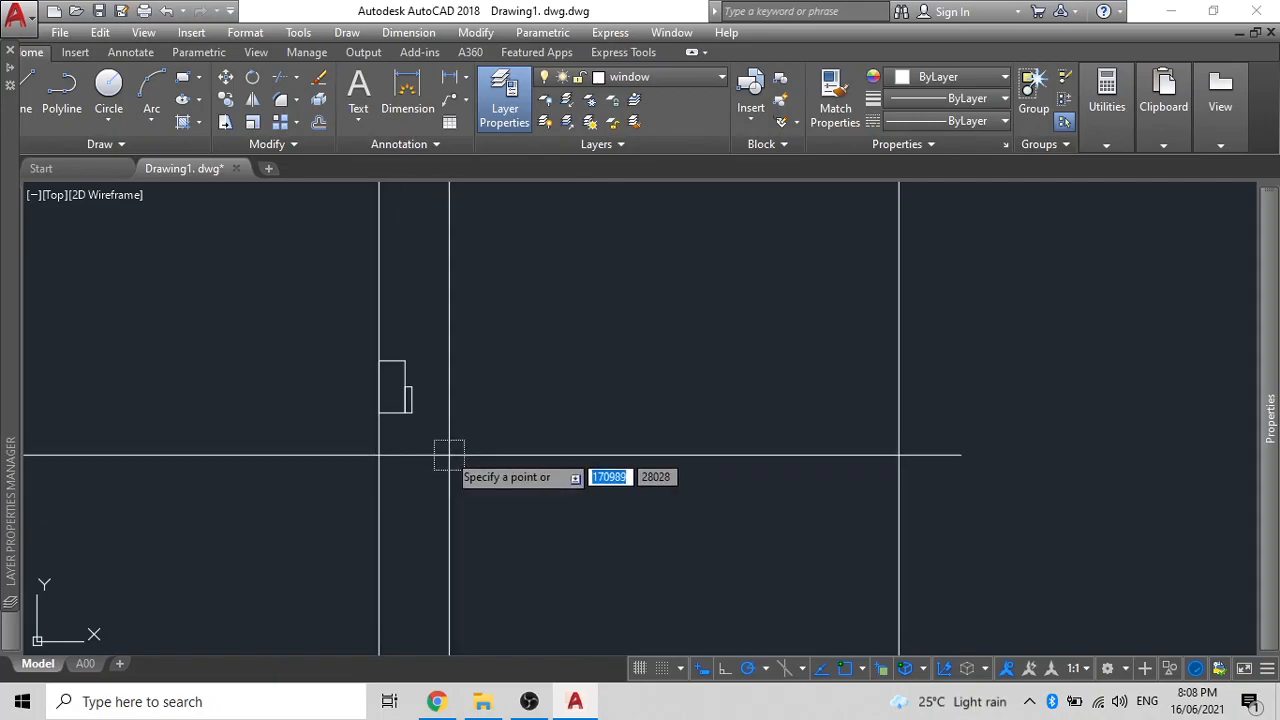
{"action": "left_click", "coordinate": [380, 413]}
{"action": "left_click", "coordinate": [510, 425]}
{"action": "key", "text": "Escape"}
- Select both window rectangles, then start and cancel a mirror
{"action": "scroll", "coordinate": [424, 390], "scroll_direction": "up", "scroll_amount": 4}
{"action": "left_click", "coordinate": [437, 413]}
{"action": "left_click", "coordinate": [369, 292]}
{"action": "scroll", "coordinate": [400, 377], "scroll_direction": "down", "scroll_amount": 3}
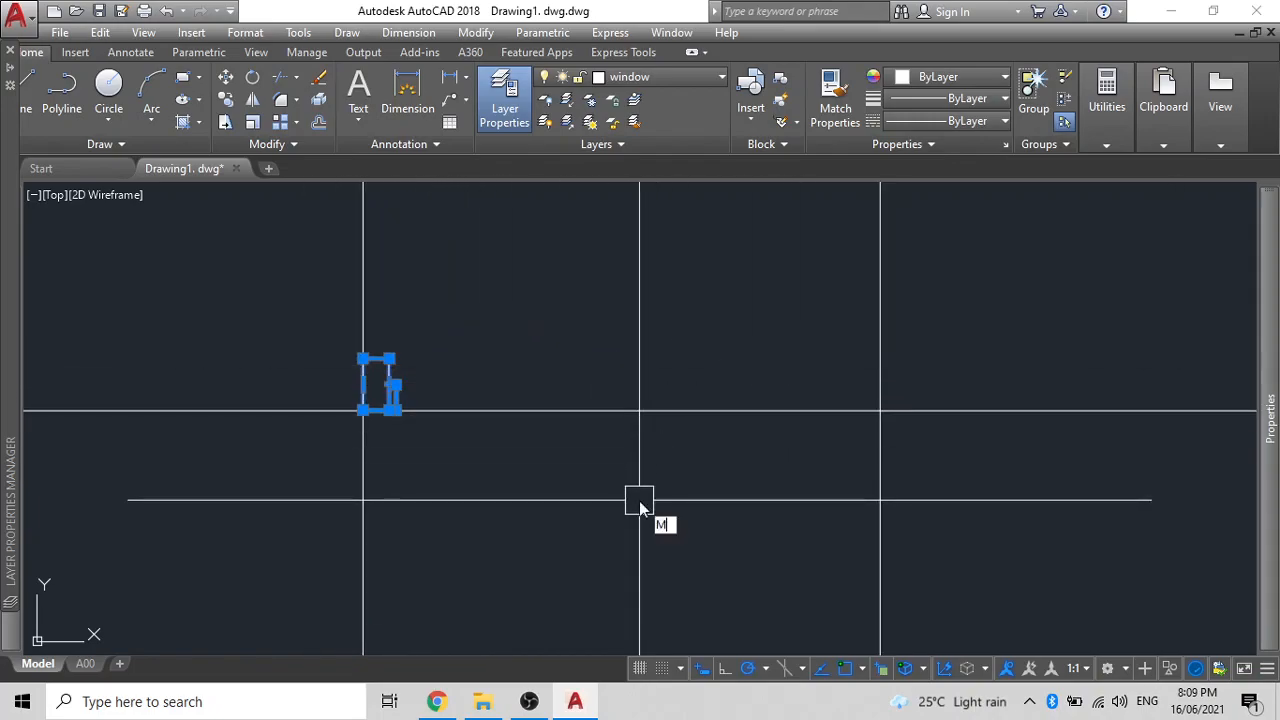
{"action": "key", "text": "Return"}
{"action": "key", "text": "Escape"}
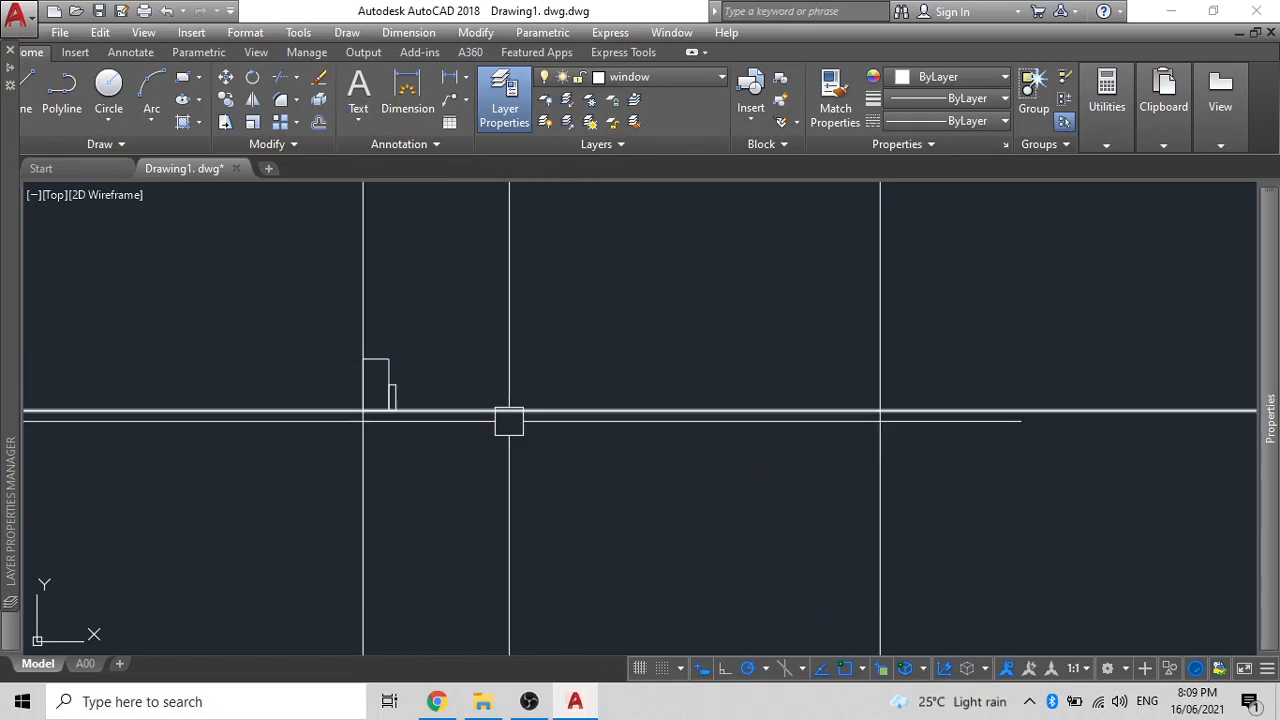
{"action": "scroll", "coordinate": [414, 426], "scroll_direction": "up", "scroll_amount": 8}
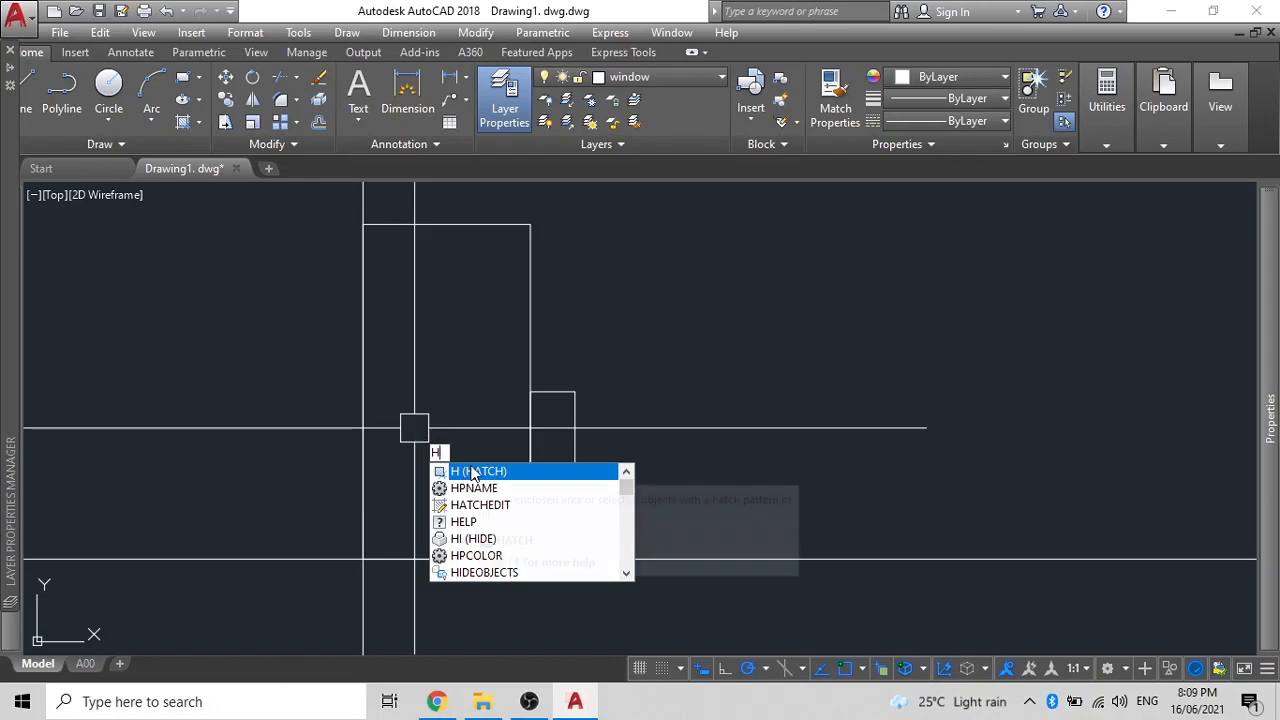
- Fill both rectangles with a SOLID hatch in orange 242,103,34
{"action": "left_click", "coordinate": [473, 472]}
{"action": "left_click", "coordinate": [500, 100]}
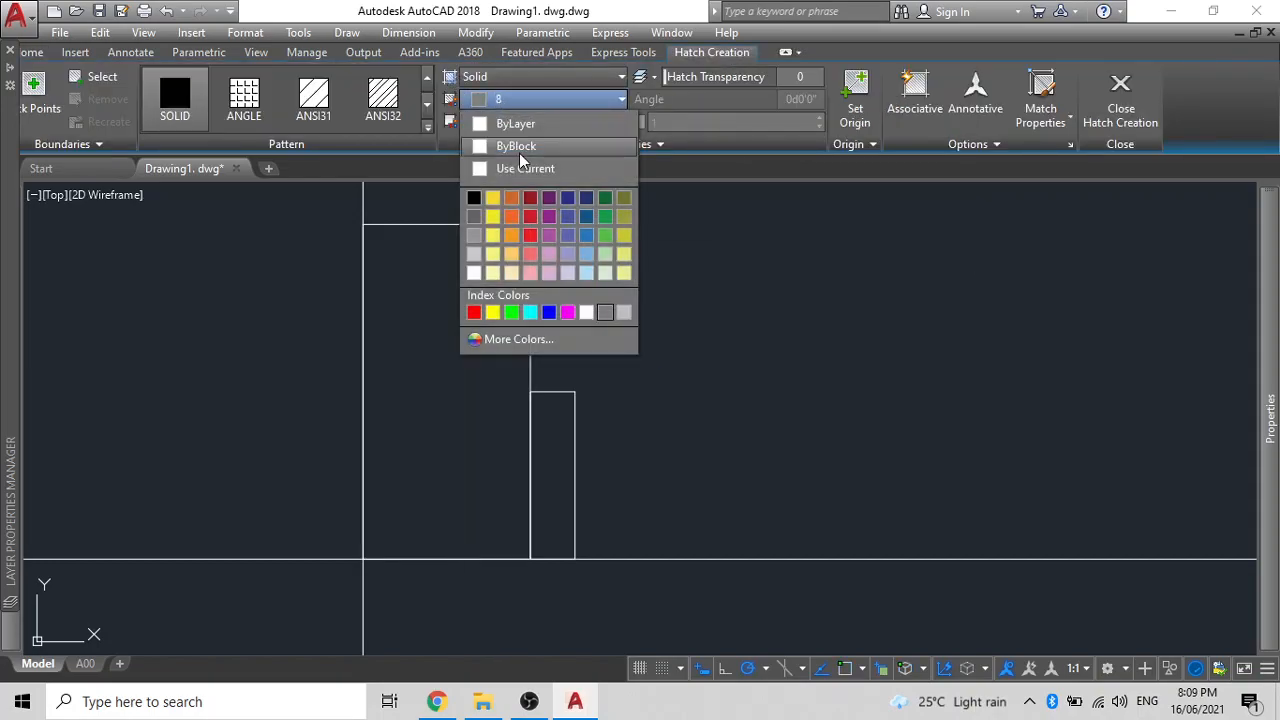
{"action": "left_click", "coordinate": [507, 217]}
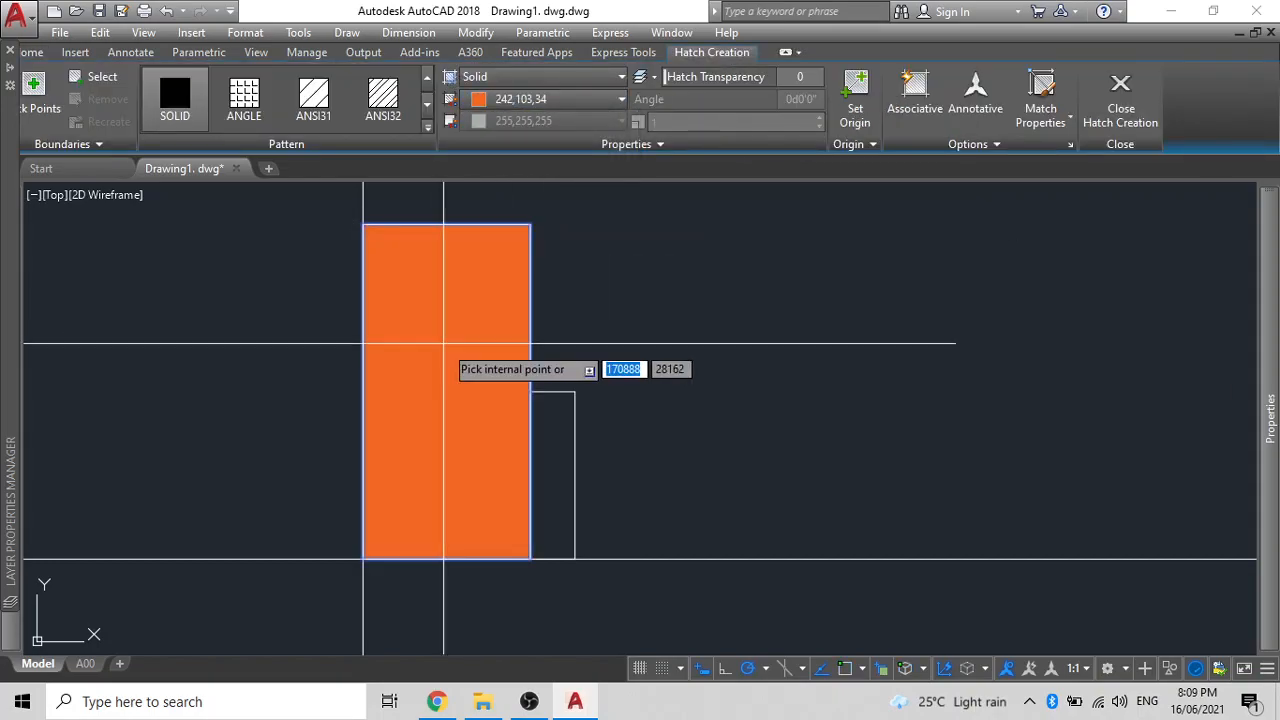
{"action": "left_click", "coordinate": [443, 349]}
{"action": "left_click", "coordinate": [551, 436]}
{"action": "key", "text": "Return"}
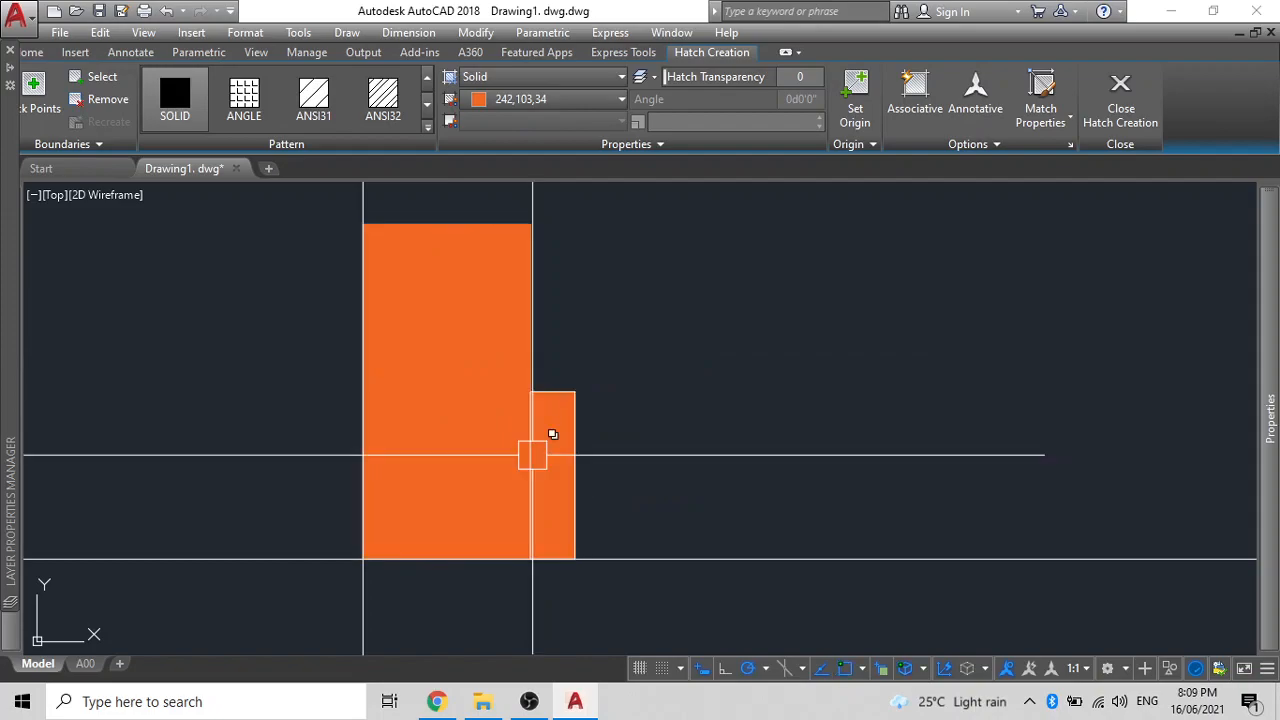
- Send the orange hatch to the back with DRAWORDER and select both hatches
{"action": "left_click", "coordinate": [507, 329]}
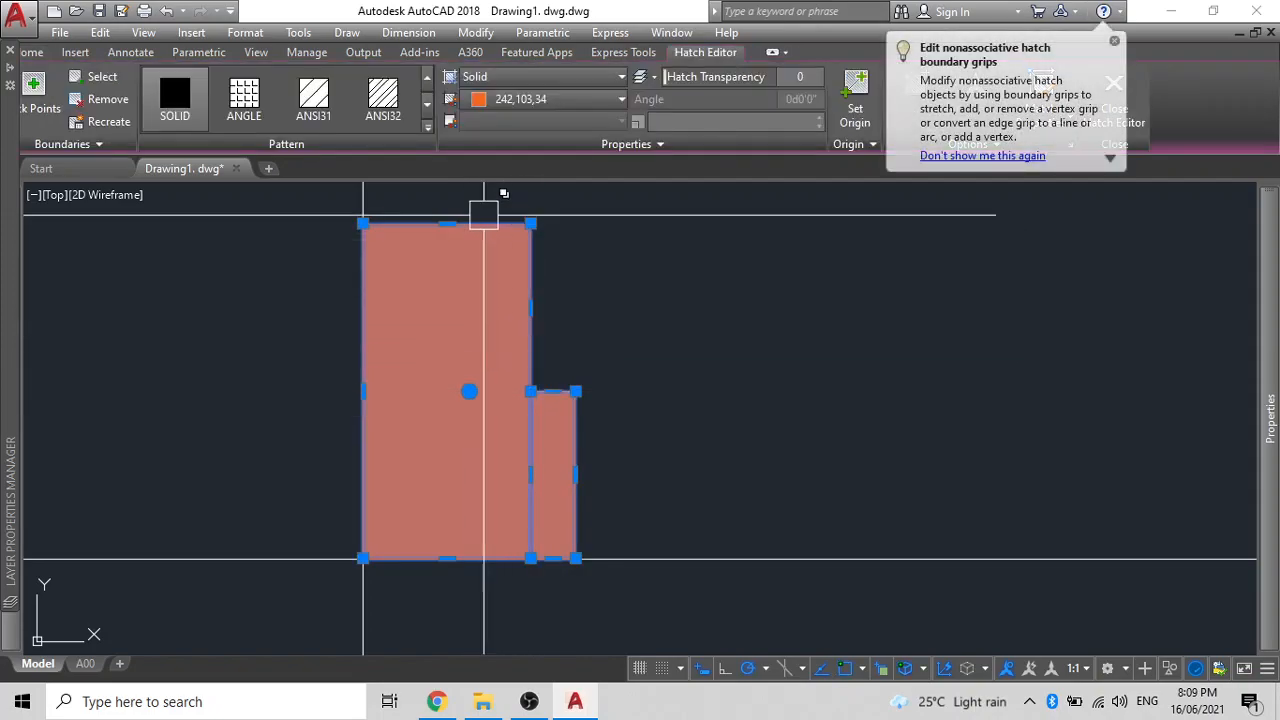
{"action": "type", "text": "D"}
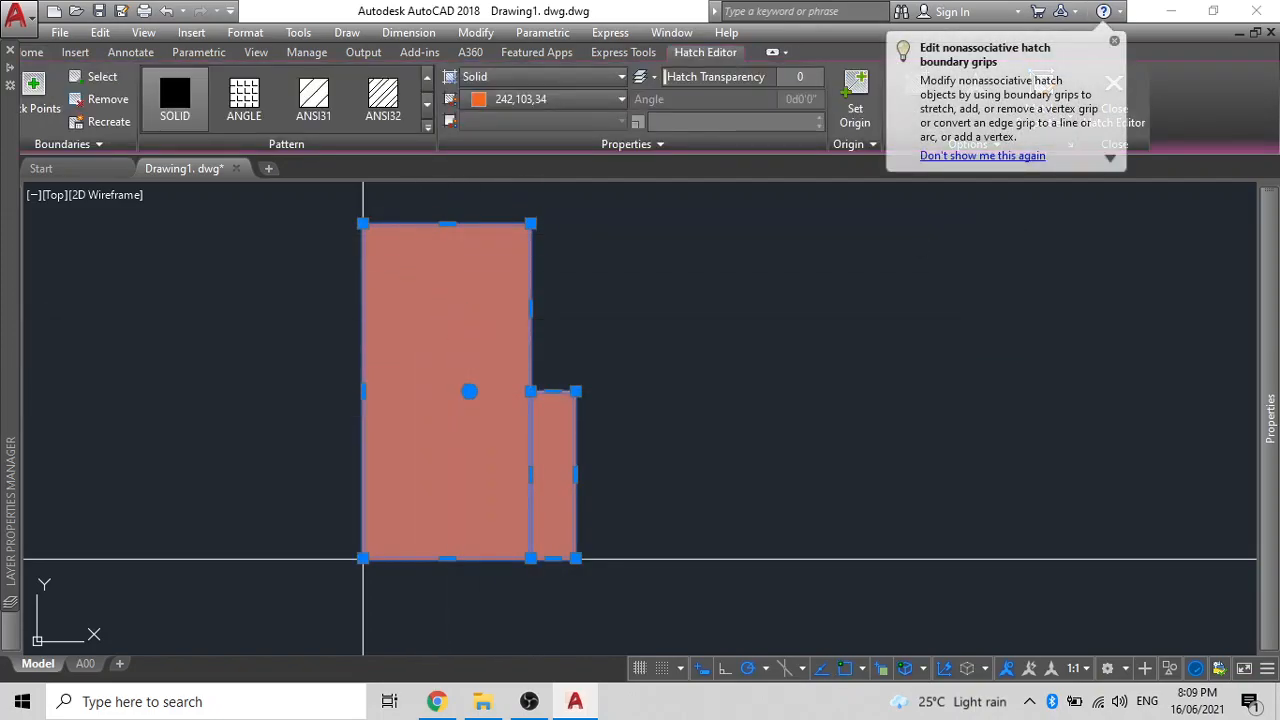
{"action": "type", "text": "R"}
{"action": "key", "text": "Return"}
{"action": "left_click", "coordinate": [517, 437]}
{"action": "scroll", "coordinate": [486, 320], "scroll_direction": "down", "scroll_amount": 2}
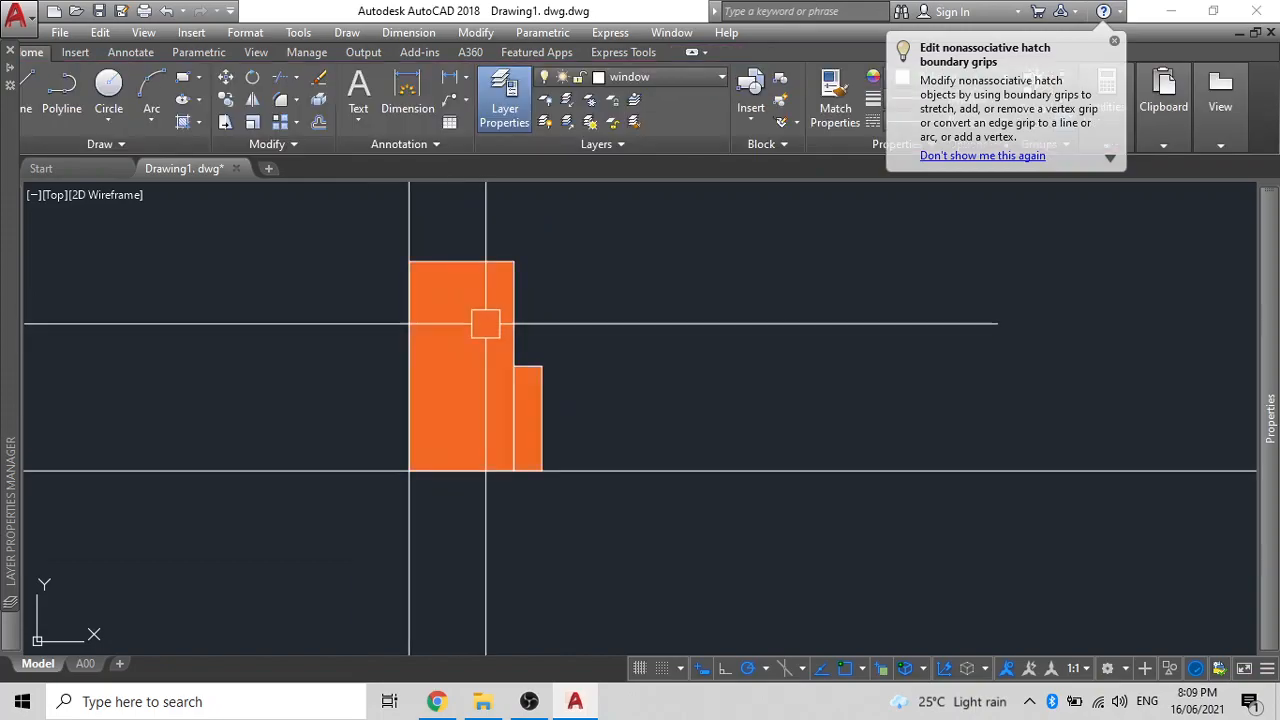
{"action": "left_click", "coordinate": [587, 408]}
{"action": "left_click", "coordinate": [460, 277]}
{"action": "scroll", "coordinate": [506, 349], "scroll_direction": "down", "scroll_amount": 3}
{"action": "scroll", "coordinate": [345, 358], "scroll_direction": "down", "scroll_amount": 2}
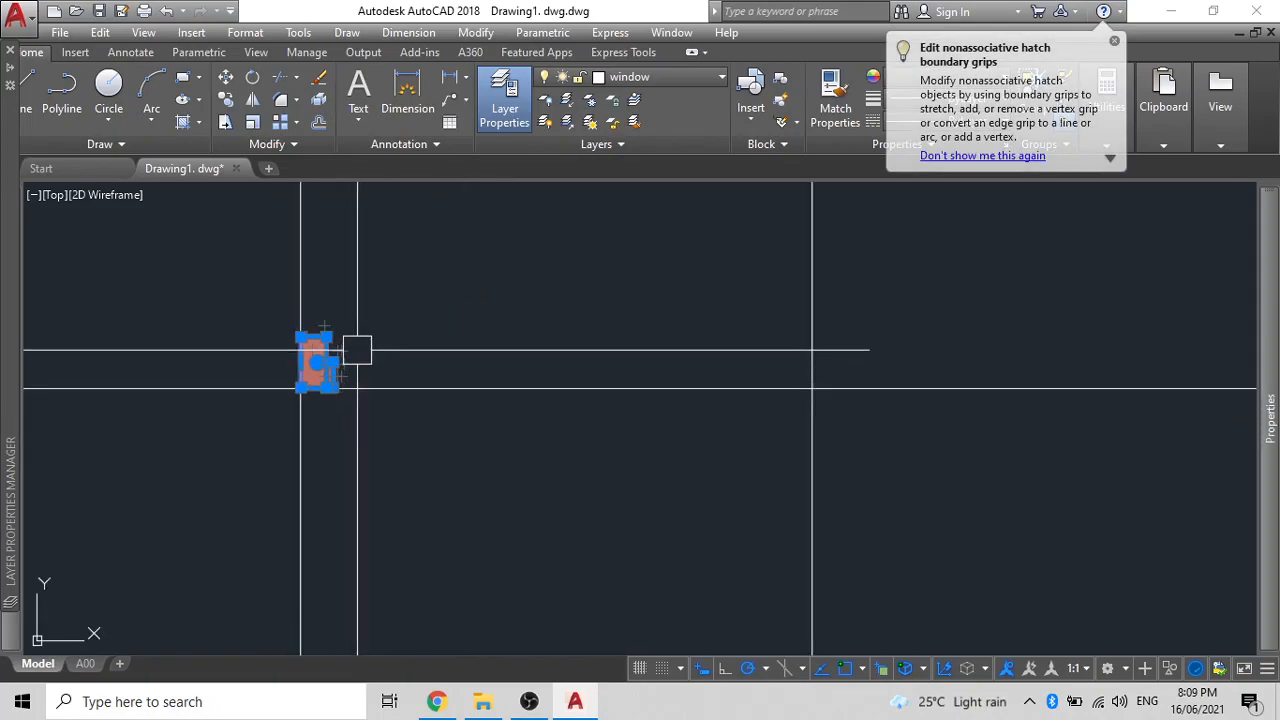
{"action": "type", "text": "MI"}
{"action": "key", "text": "Return"}
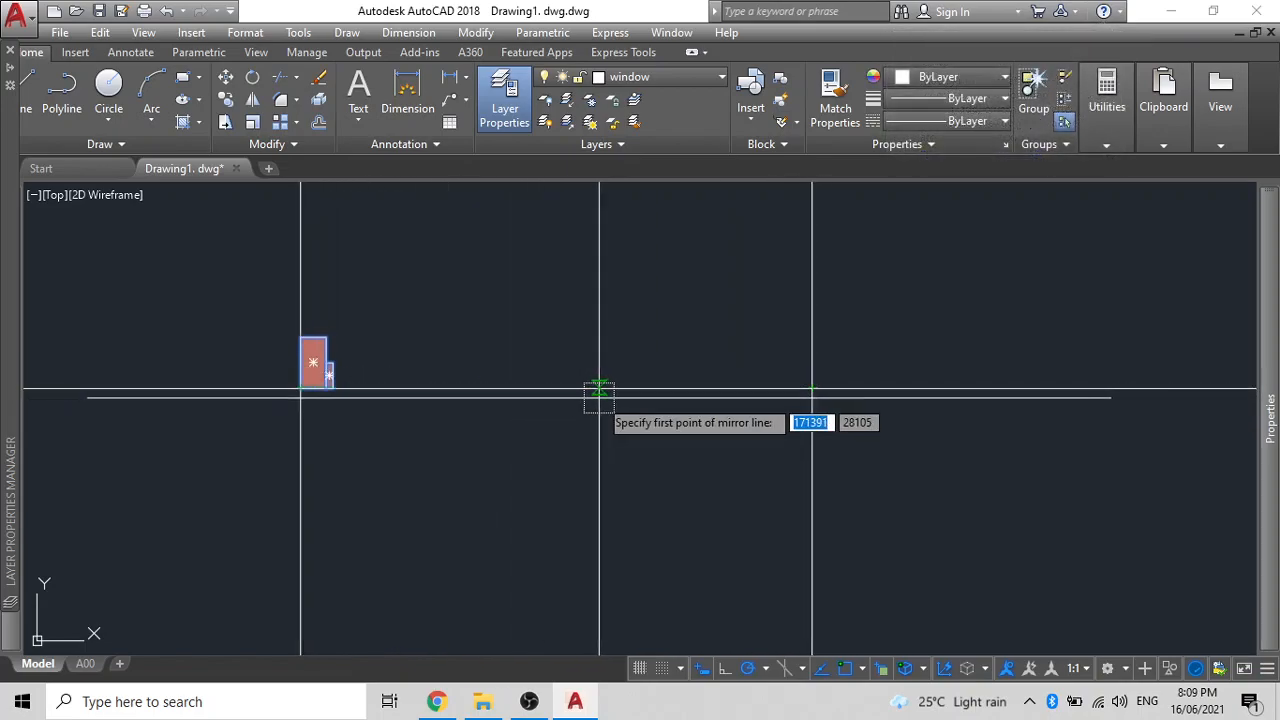
{"action": "type", "text": "M2P"}
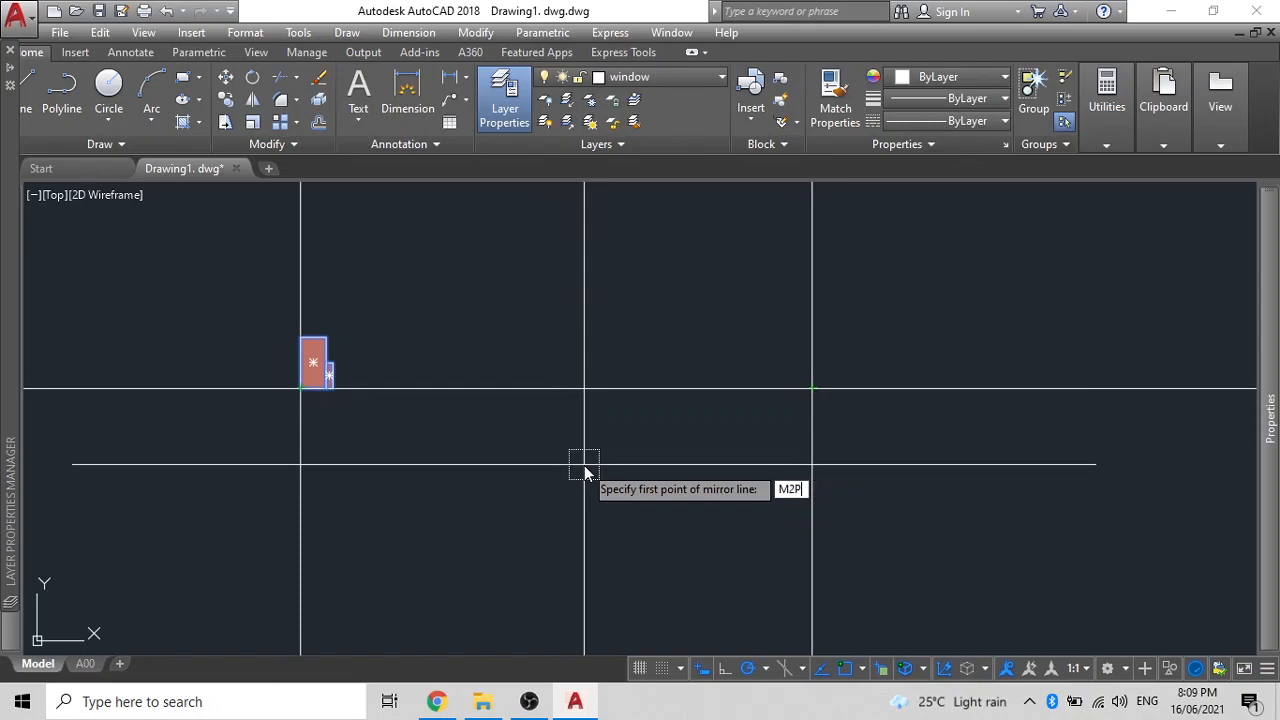
{"action": "key", "text": "Return"}
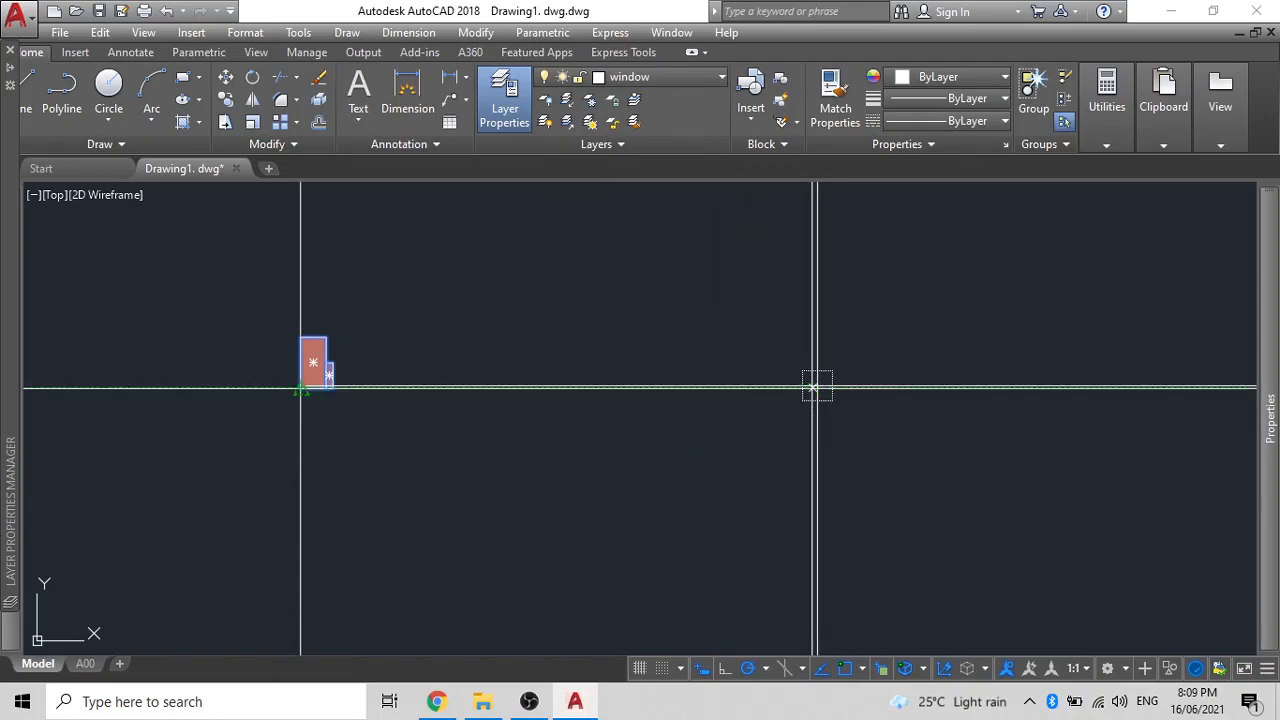
{"action": "left_click", "coordinate": [812, 388]}
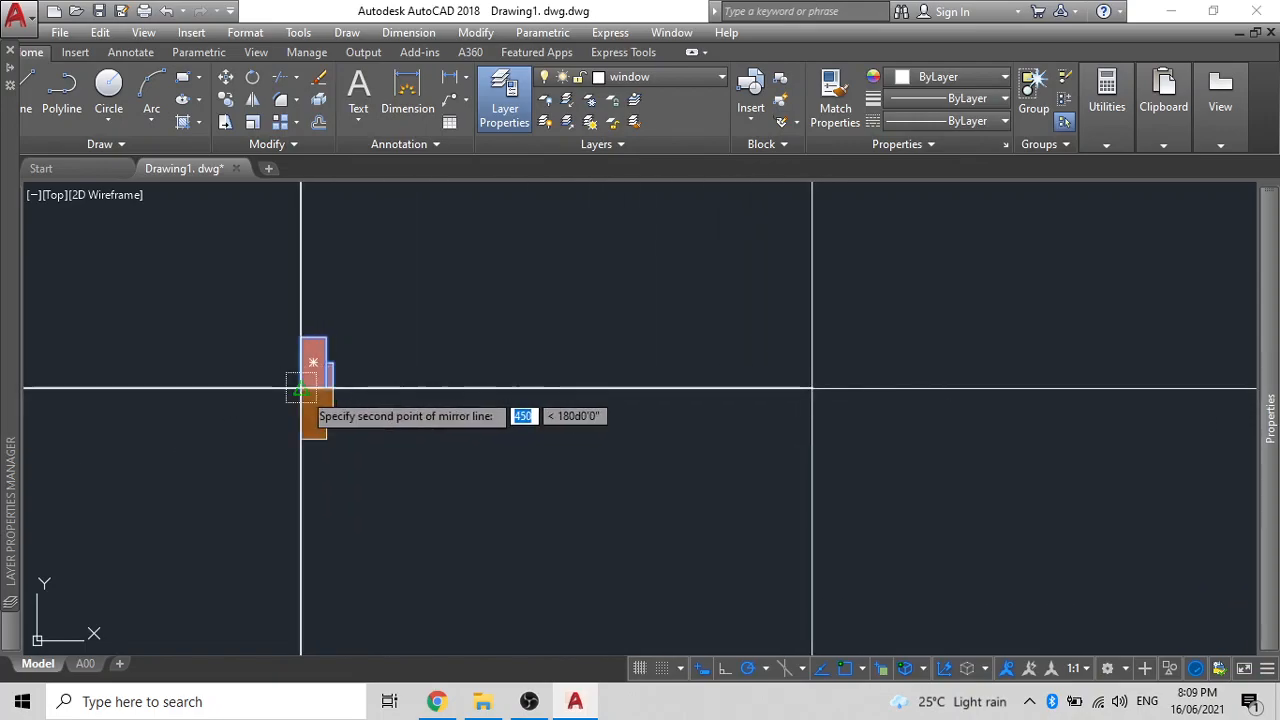
{"action": "left_click", "coordinate": [550, 265]}
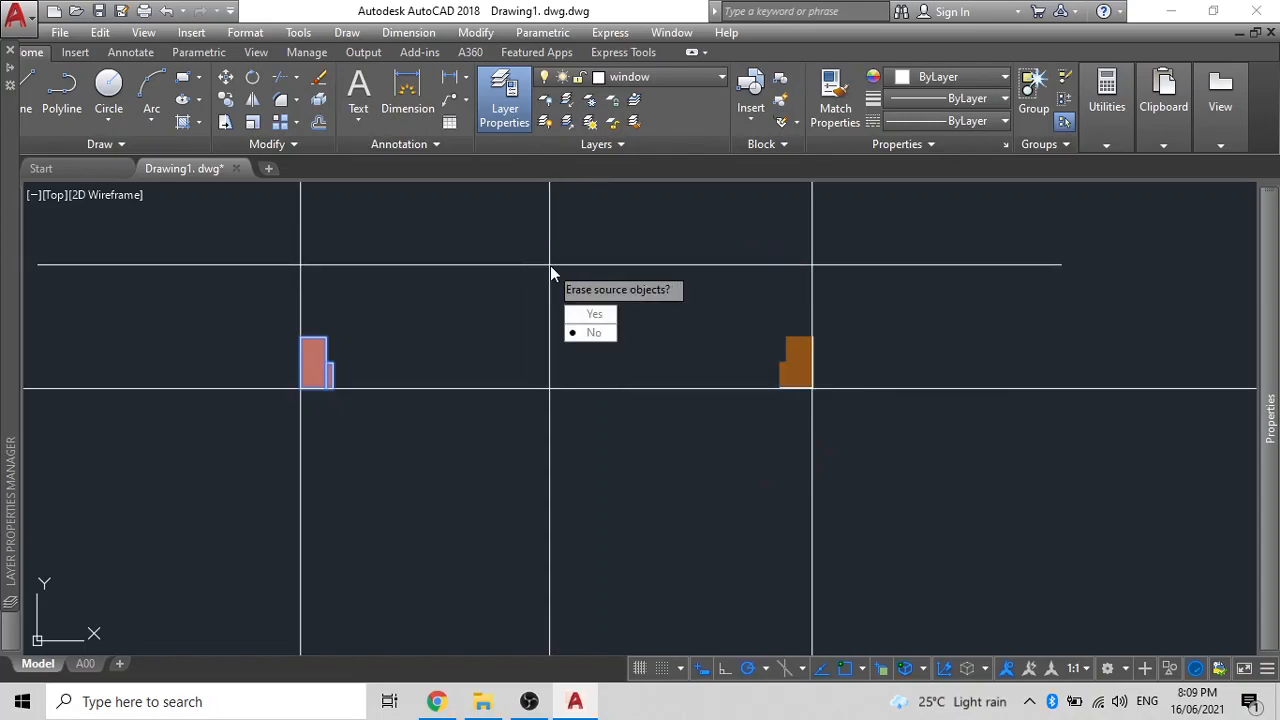
{"action": "key", "text": "Return"}
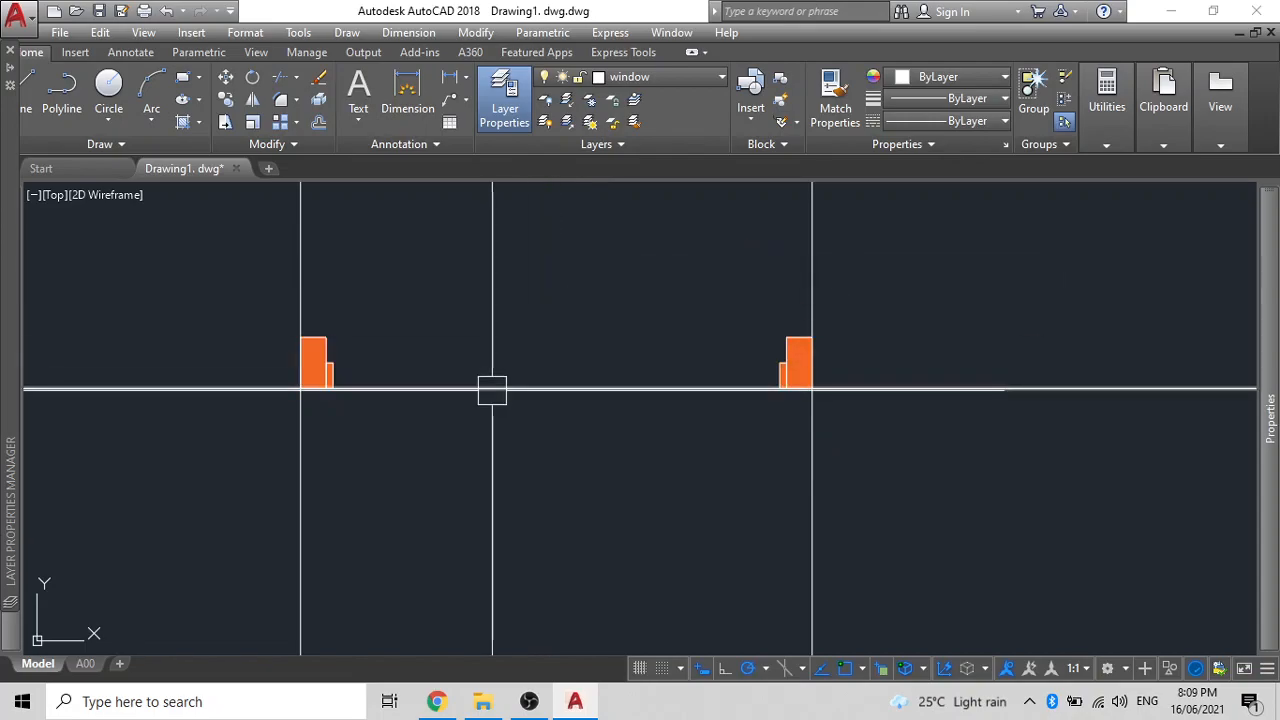
{"action": "scroll", "coordinate": [340, 355], "scroll_direction": "up", "scroll_amount": 5}
{"action": "scroll", "coordinate": [357, 410], "scroll_direction": "down", "scroll_amount": 3}
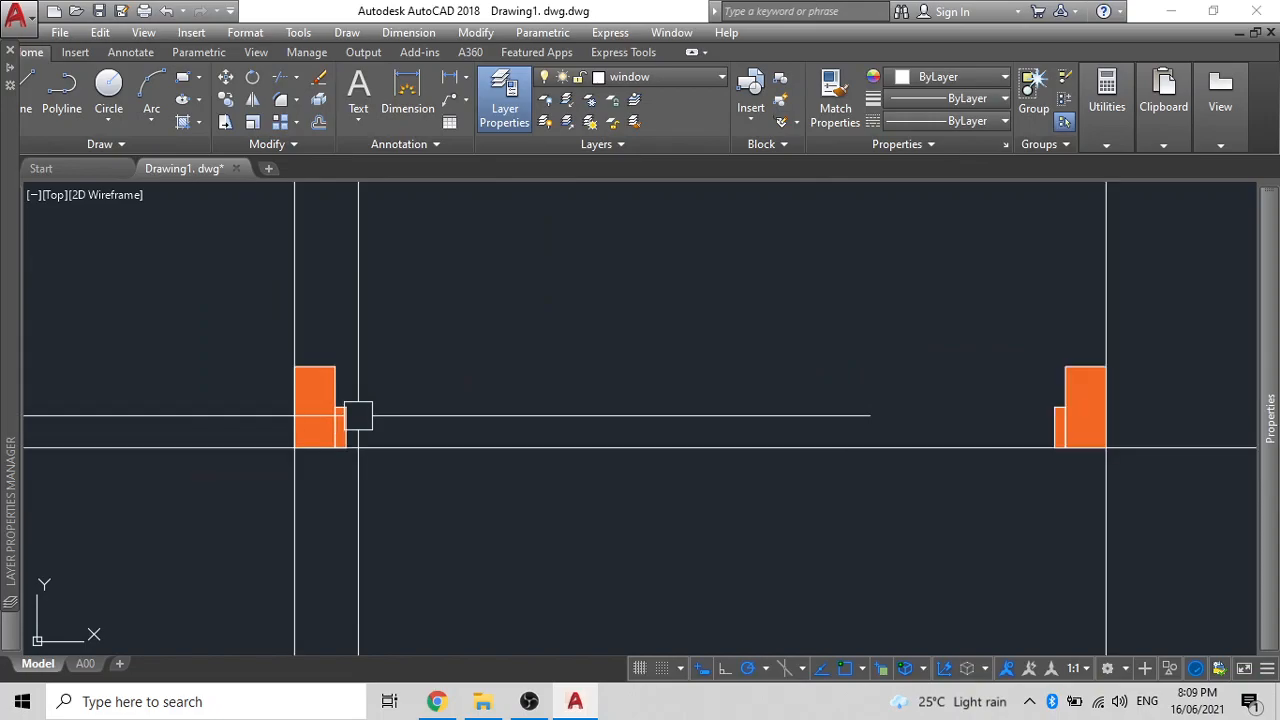
{"action": "scroll", "coordinate": [380, 420], "scroll_direction": "up", "scroll_amount": 3}
{"action": "left_click", "coordinate": [393, 399]}
- Select the small rectangle's outline, dismissing the colour choices without changes
{"action": "left_click", "coordinate": [320, 376]}
{"action": "key", "text": "Escape"}
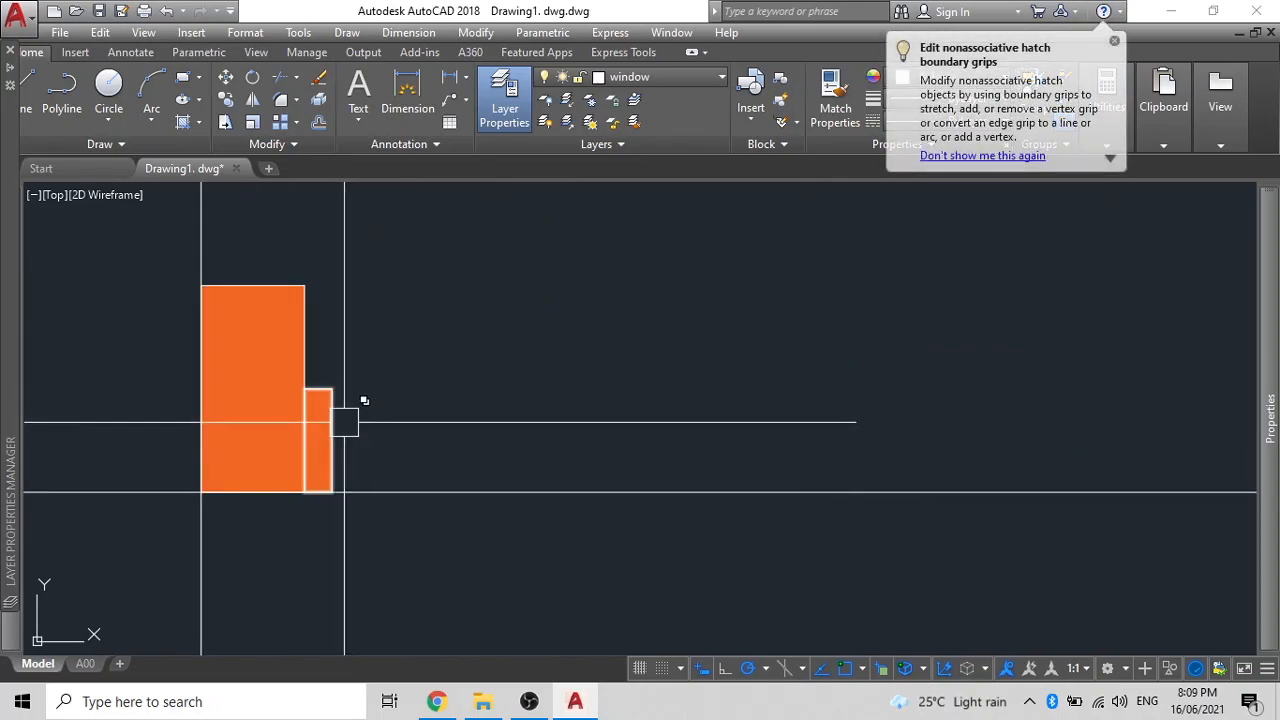
{"action": "left_click", "coordinate": [340, 420]}
{"action": "left_click", "coordinate": [438, 490]}
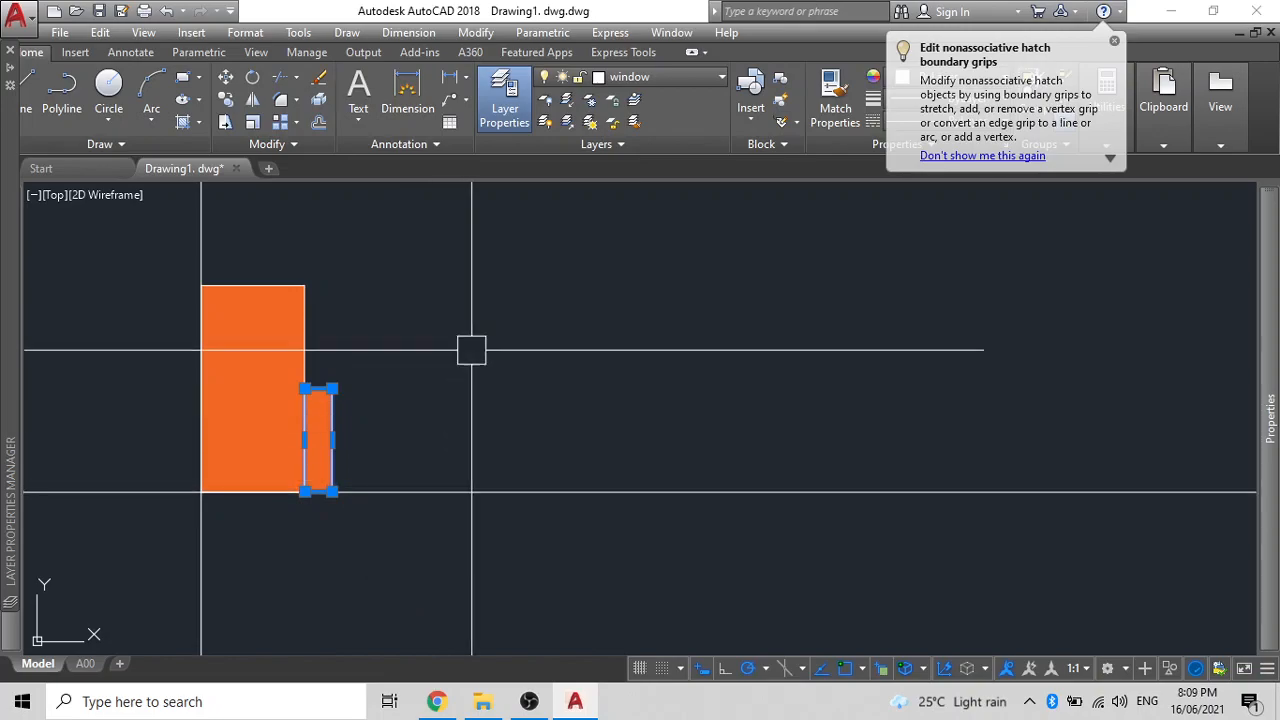
{"action": "type", "text": "col"}
{"action": "key", "text": "Return"}
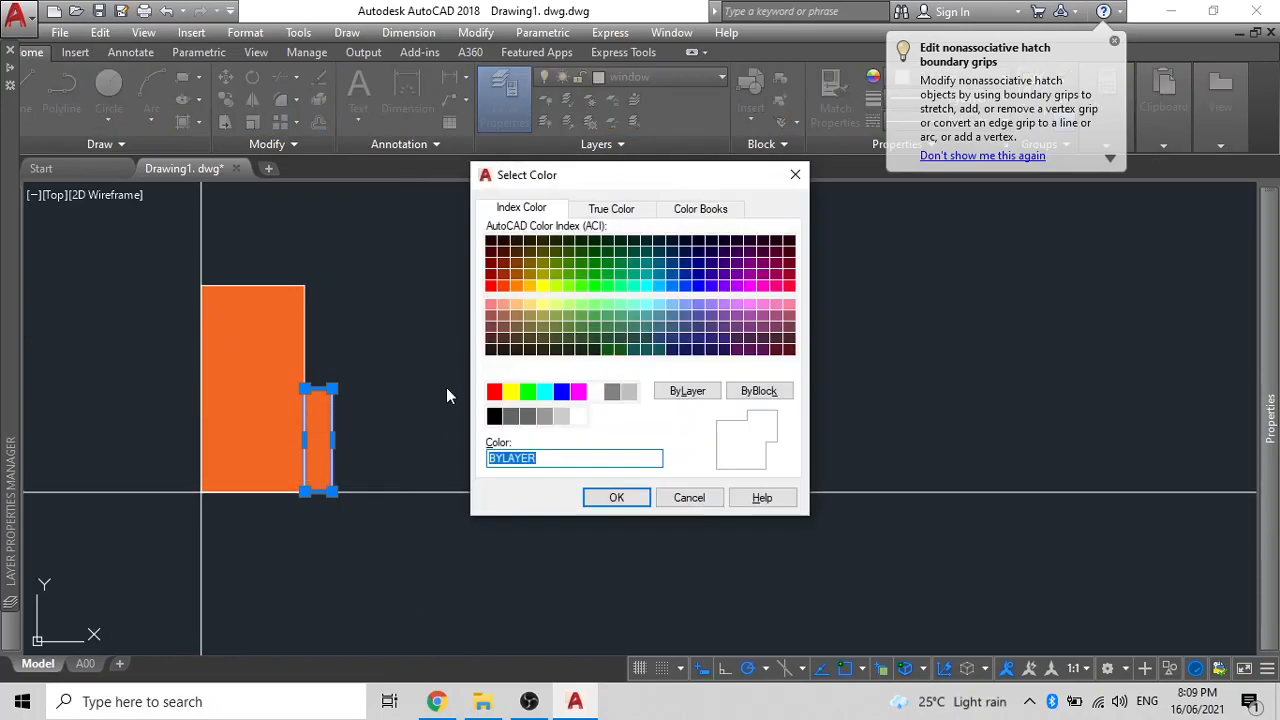
{"action": "key", "text": "Escape"}
{"action": "left_click", "coordinate": [336, 423]}
- Copy the small rectangle directly above the original
{"action": "type", "text": "co"}
{"action": "key", "text": "Return"}
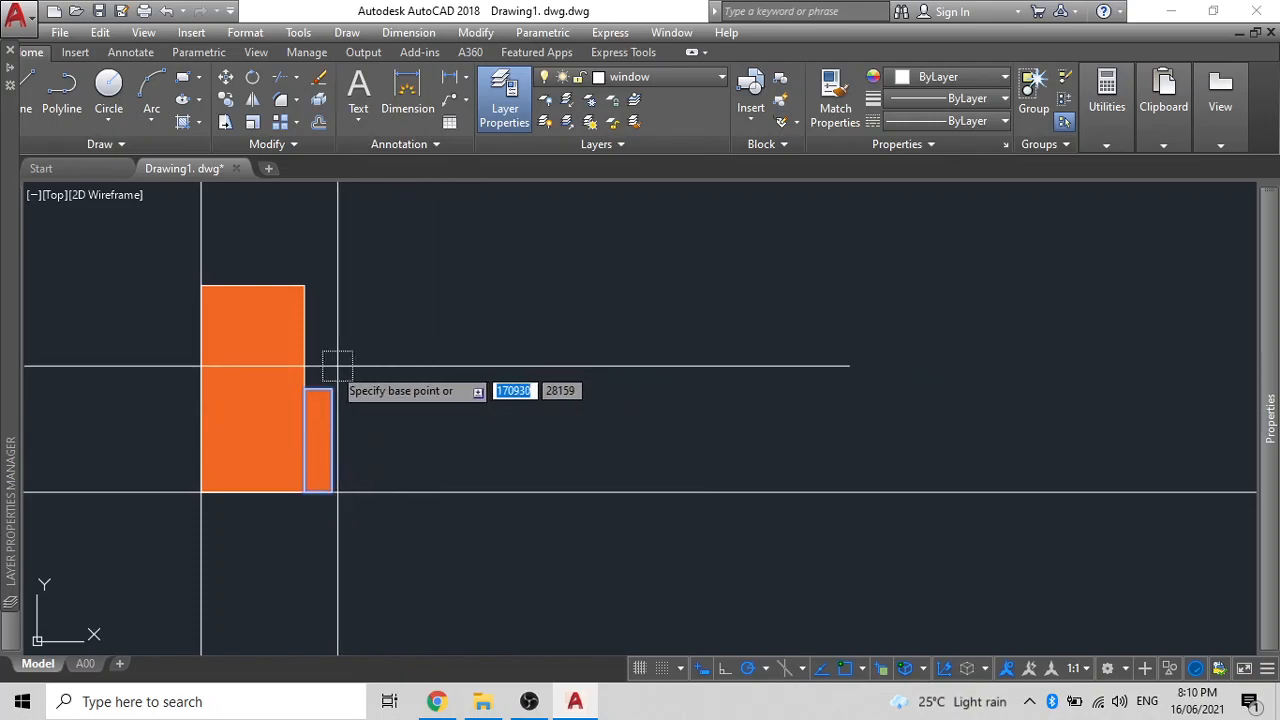
{"action": "left_click", "coordinate": [305, 388]}
{"action": "left_click", "coordinate": [305, 285]}
{"action": "key", "text": "Escape"}
- Stretch the copied rectangle's right edge to the right pillar's side
{"action": "left_click", "coordinate": [332, 337]}
{"action": "left_click", "coordinate": [332, 337]}
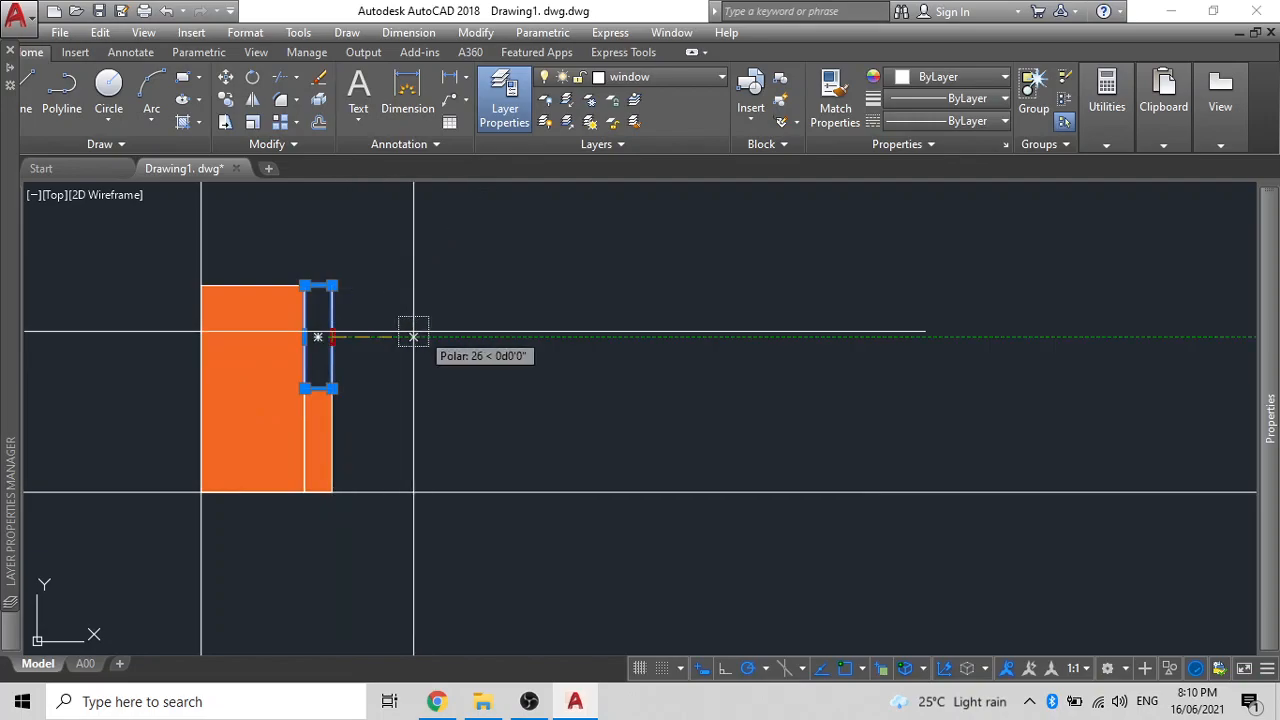
{"action": "scroll", "coordinate": [430, 332], "scroll_direction": "down", "scroll_amount": 8}
{"action": "scroll", "coordinate": [655, 334], "scroll_direction": "up", "scroll_amount": 6}
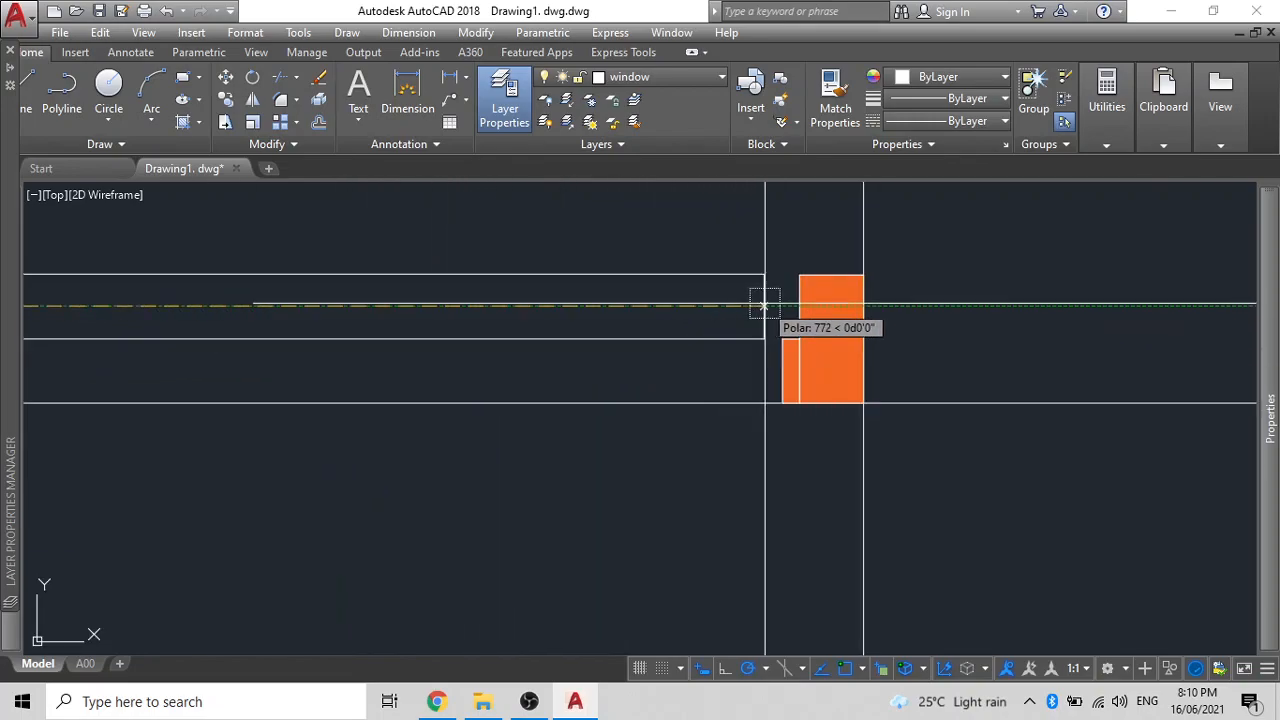
{"action": "left_click", "coordinate": [798, 305]}
{"action": "key", "text": "Escape"}
{"action": "scroll", "coordinate": [698, 329], "scroll_direction": "down", "scroll_amount": 6}
{"action": "middle_click_drag", "start_coordinate": [694, 337], "coordinate": [823, 363]}
- Rotate the long beam 90° upright about the left pillar corner
{"action": "left_click", "coordinate": [705, 343]}
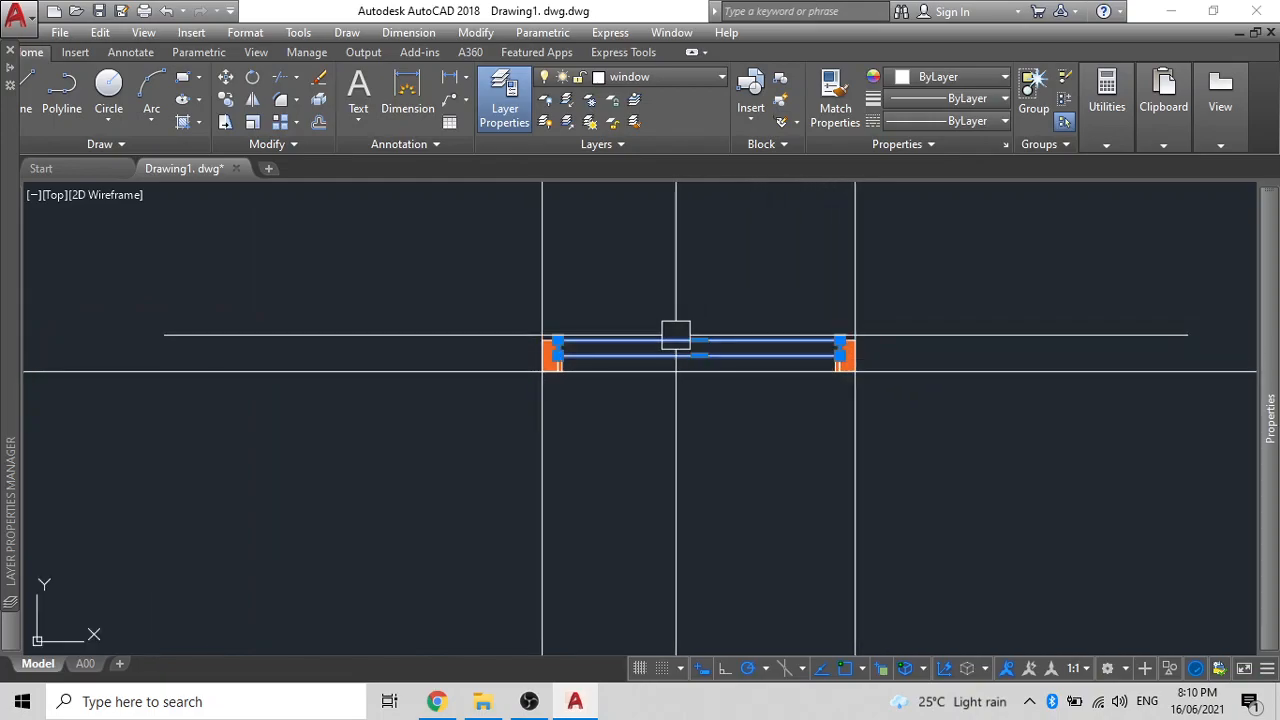
{"action": "scroll", "coordinate": [556, 340], "scroll_direction": "up", "scroll_amount": 6}
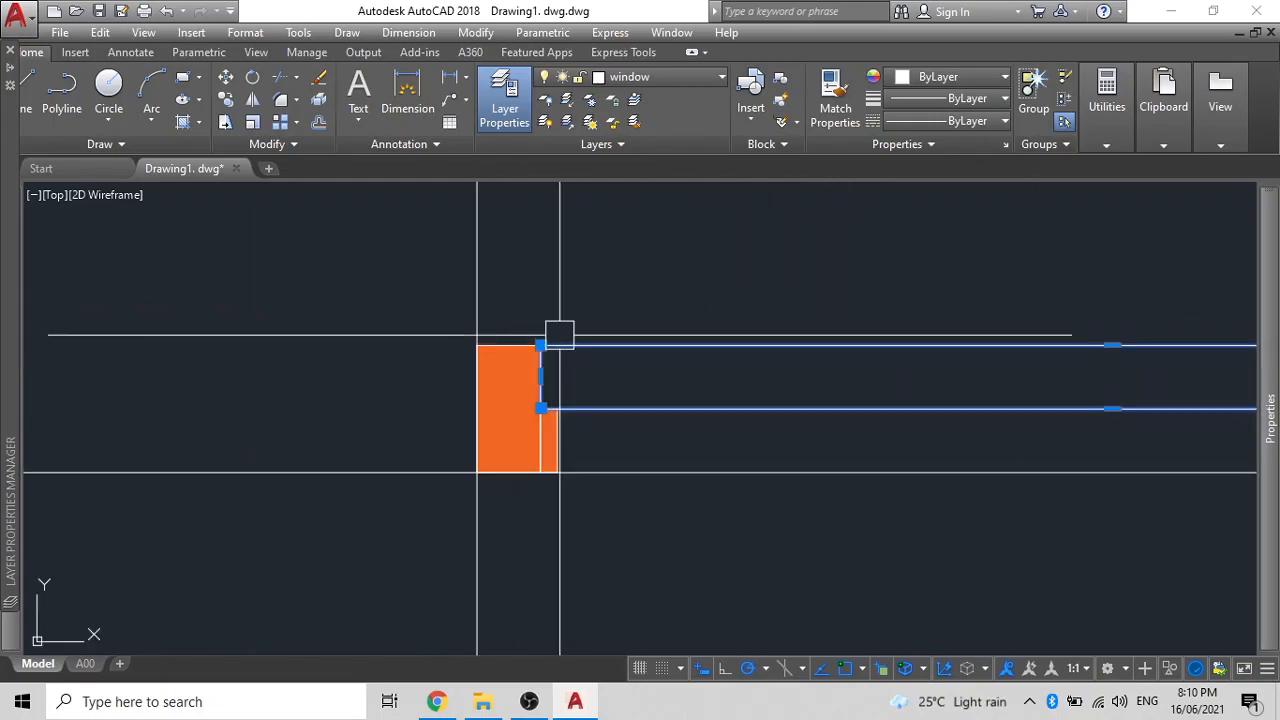
{"action": "type", "text": "O"}
{"action": "key", "text": "Return"}
{"action": "left_click", "coordinate": [562, 345]}
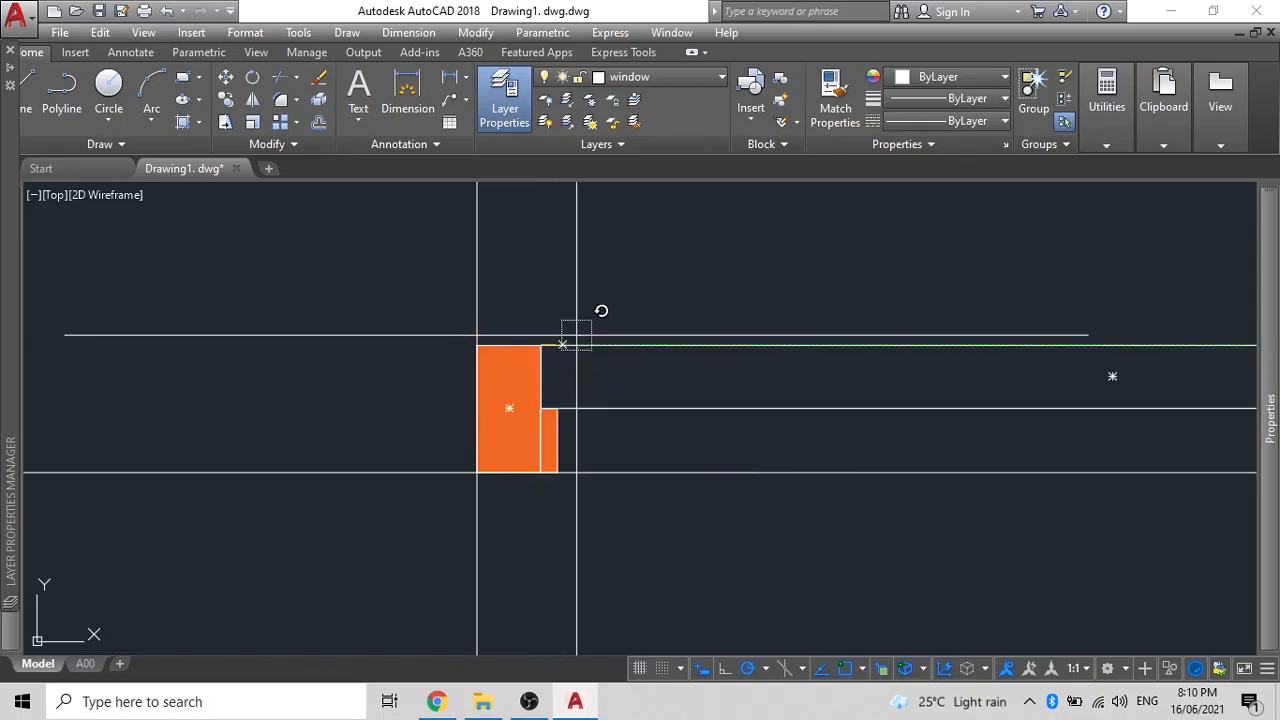
{"action": "left_click", "coordinate": [543, 229]}
- Move the upright beam and its line straight down onto the left pillar
{"action": "scroll", "coordinate": [623, 309], "scroll_direction": "down", "scroll_amount": 3}
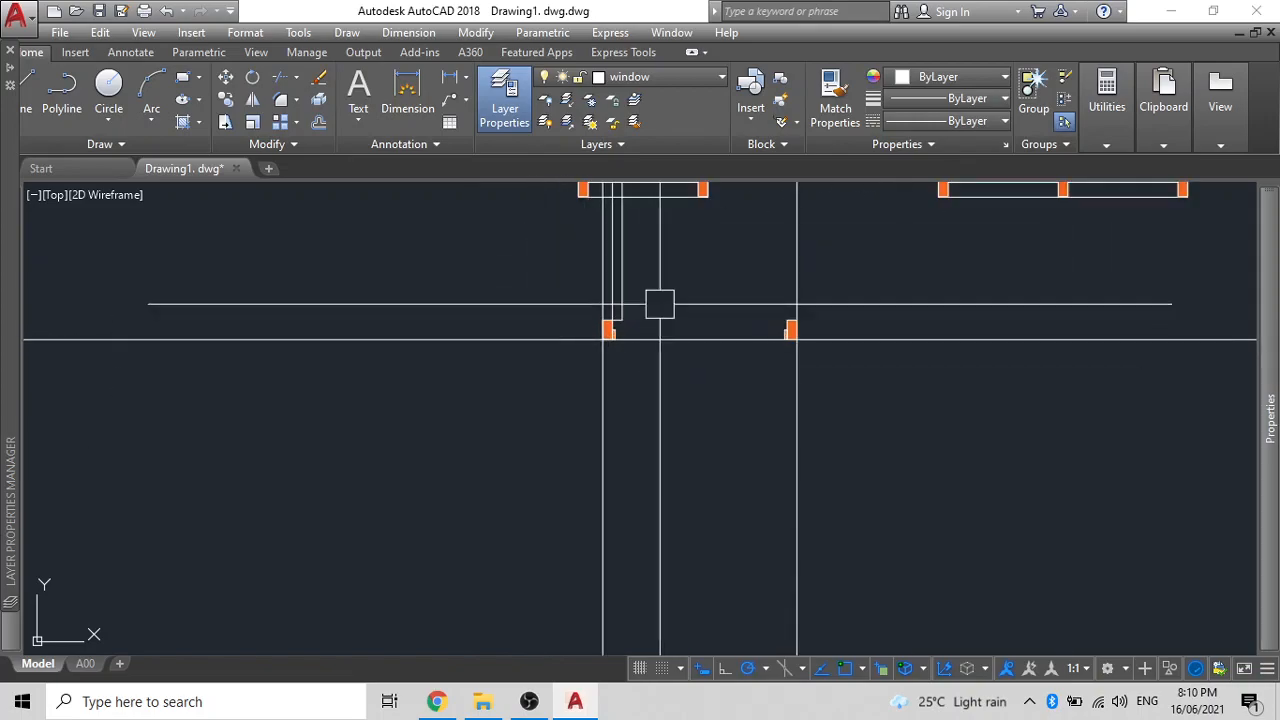
{"action": "left_click", "coordinate": [869, 400]}
{"action": "left_click", "coordinate": [592, 316]}
{"action": "scroll", "coordinate": [557, 277], "scroll_direction": "down", "scroll_amount": 4}
{"action": "middle_click_drag", "start_coordinate": [608, 311], "coordinate": [680, 394]}
{"action": "left_click", "coordinate": [562, 326]}
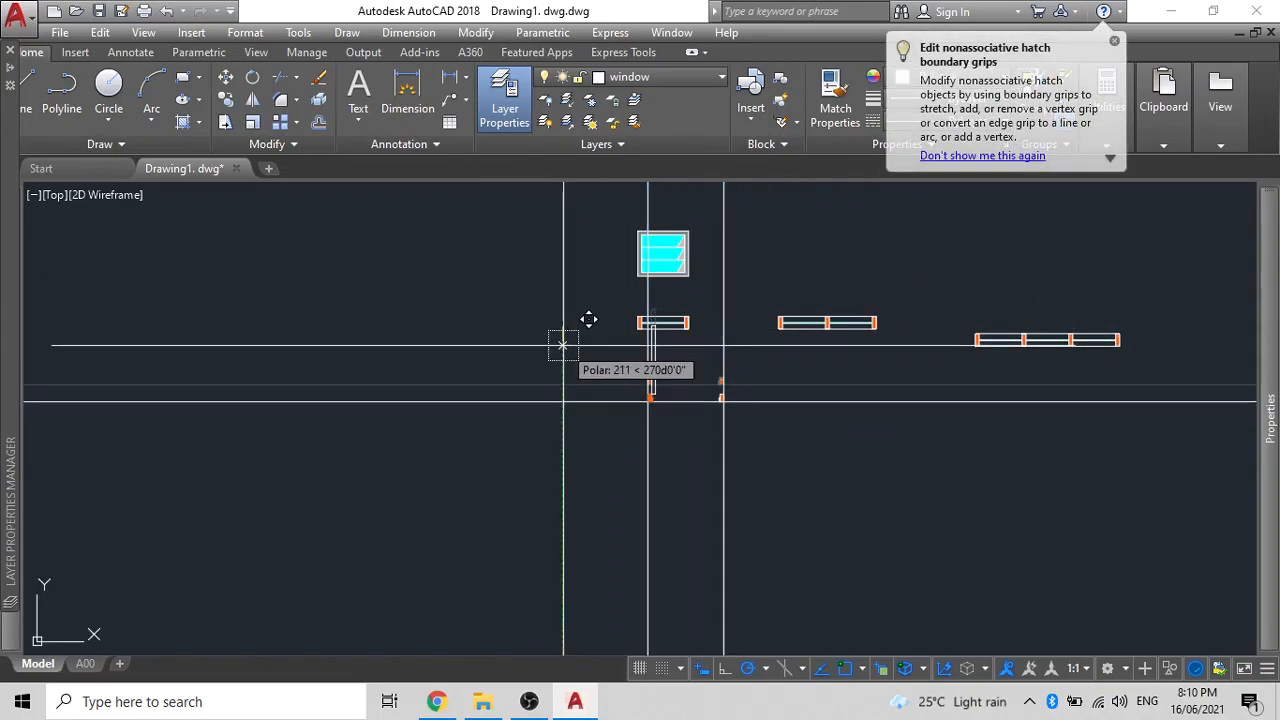
{"action": "left_click", "coordinate": [563, 403]}
- Fill the upright door leaf with solid orange 242,103,34 hatch
{"action": "scroll", "coordinate": [672, 463], "scroll_direction": "up", "scroll_amount": 8}
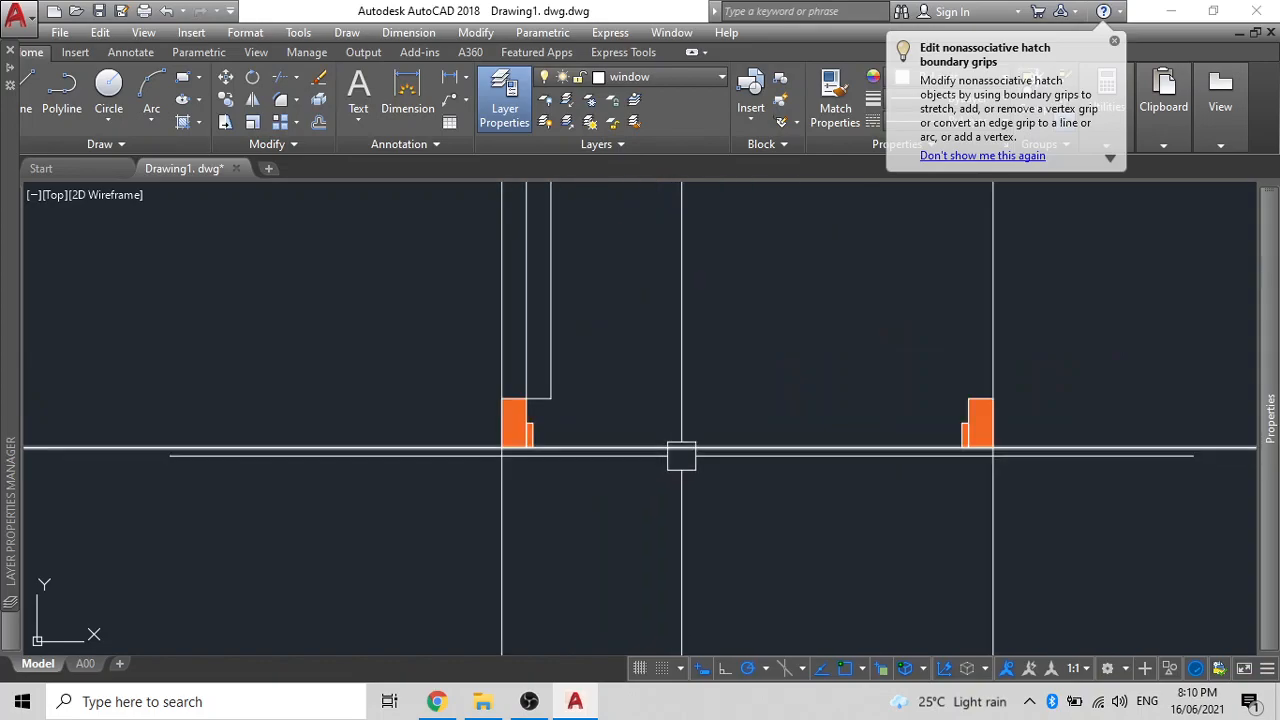
{"action": "left_click", "coordinate": [502, 443]}
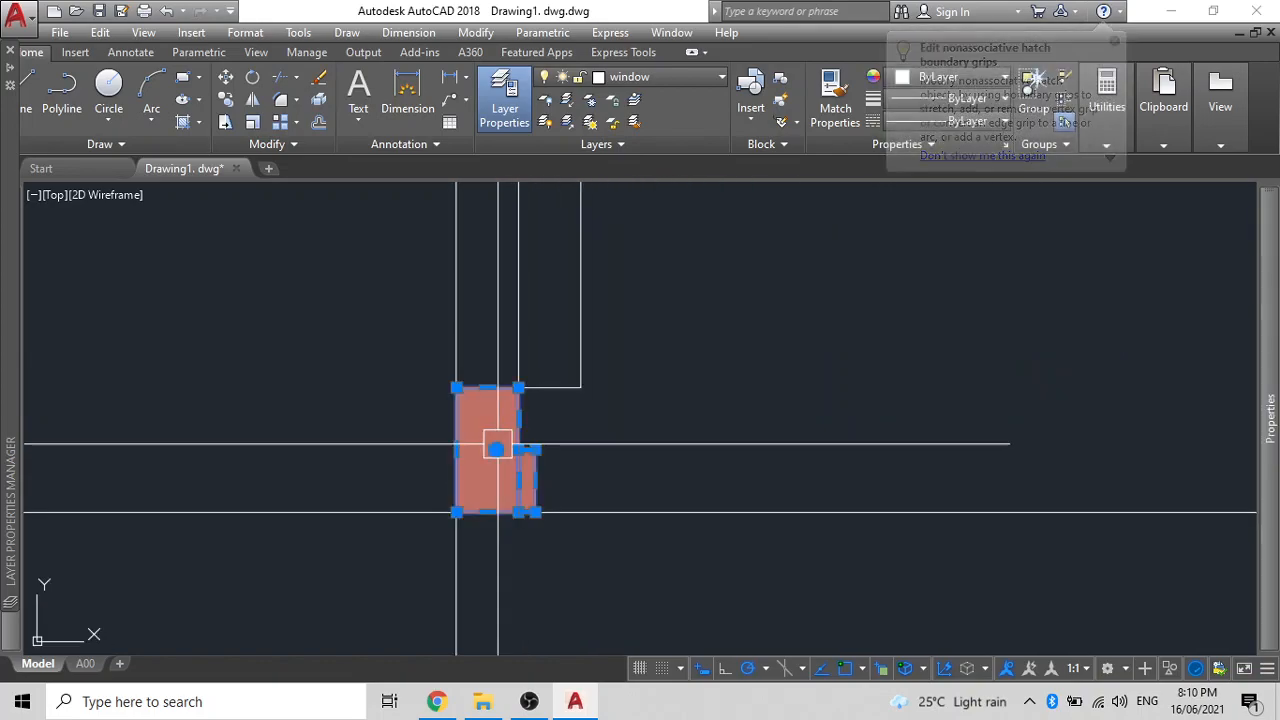
{"action": "key", "text": "Escape"}
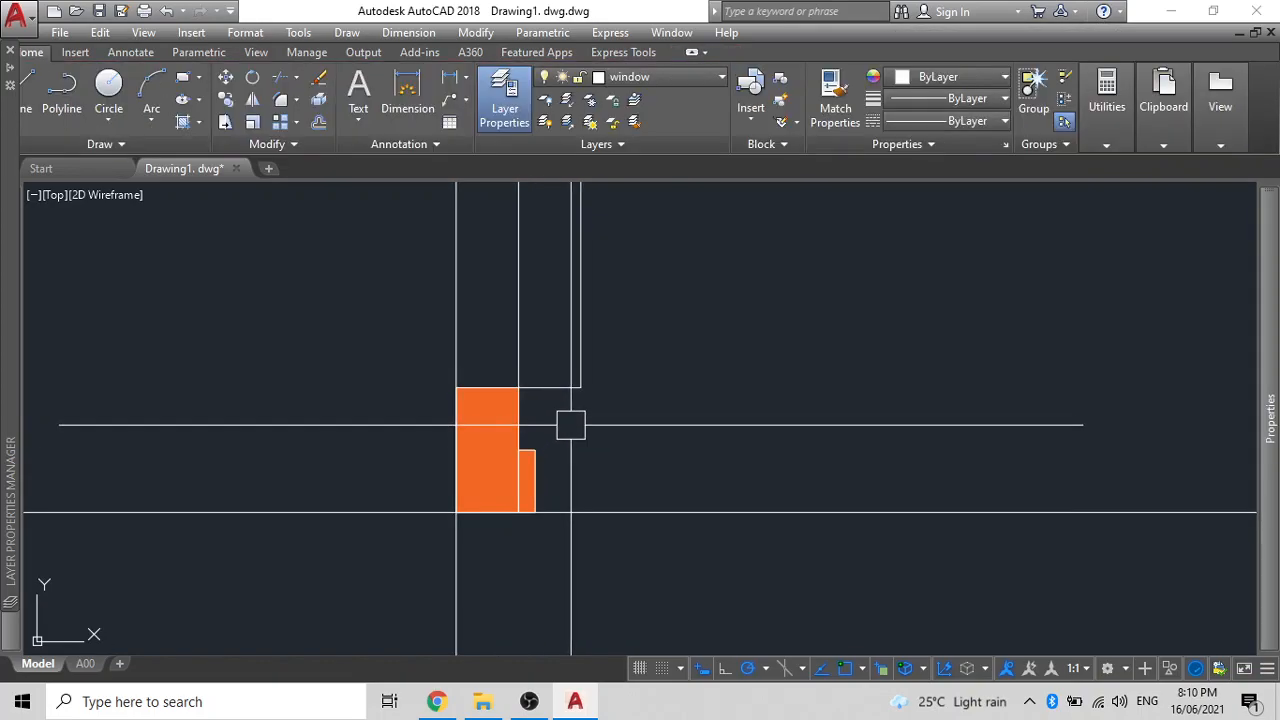
{"action": "type", "text": "H"}
{"action": "key", "text": "Return"}
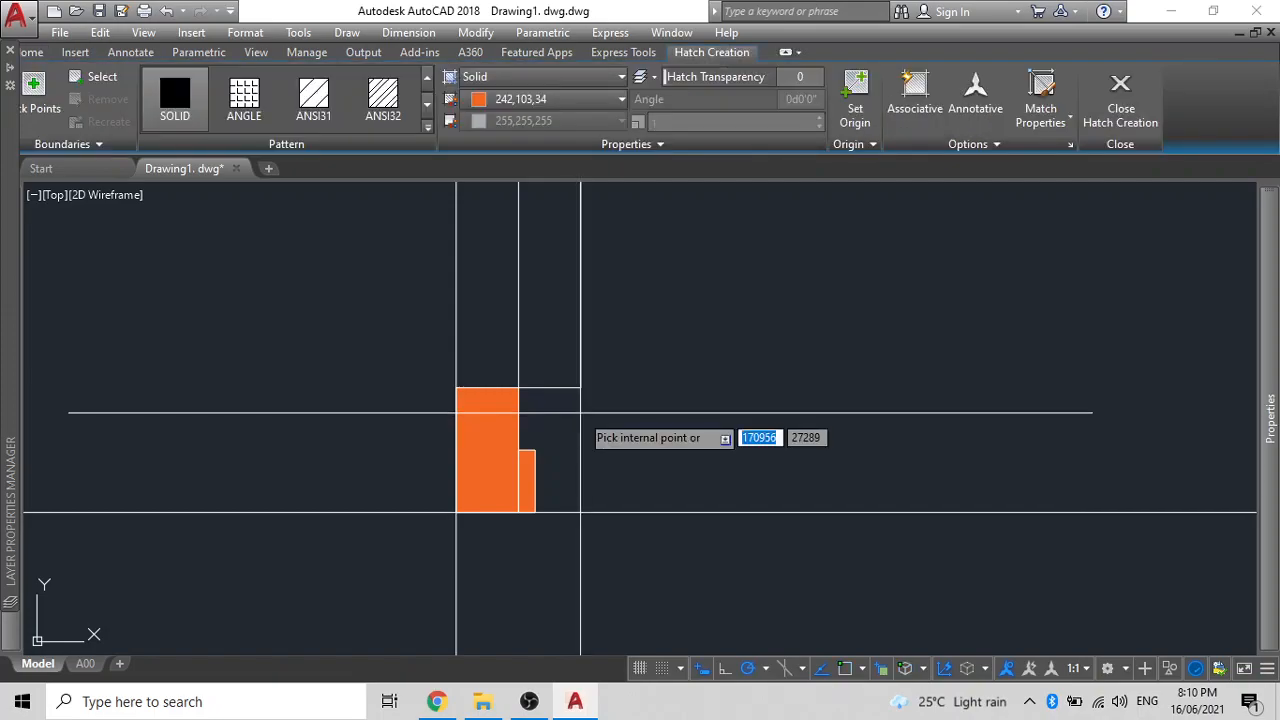
{"action": "scroll", "coordinate": [557, 354], "scroll_direction": "down", "scroll_amount": 5}
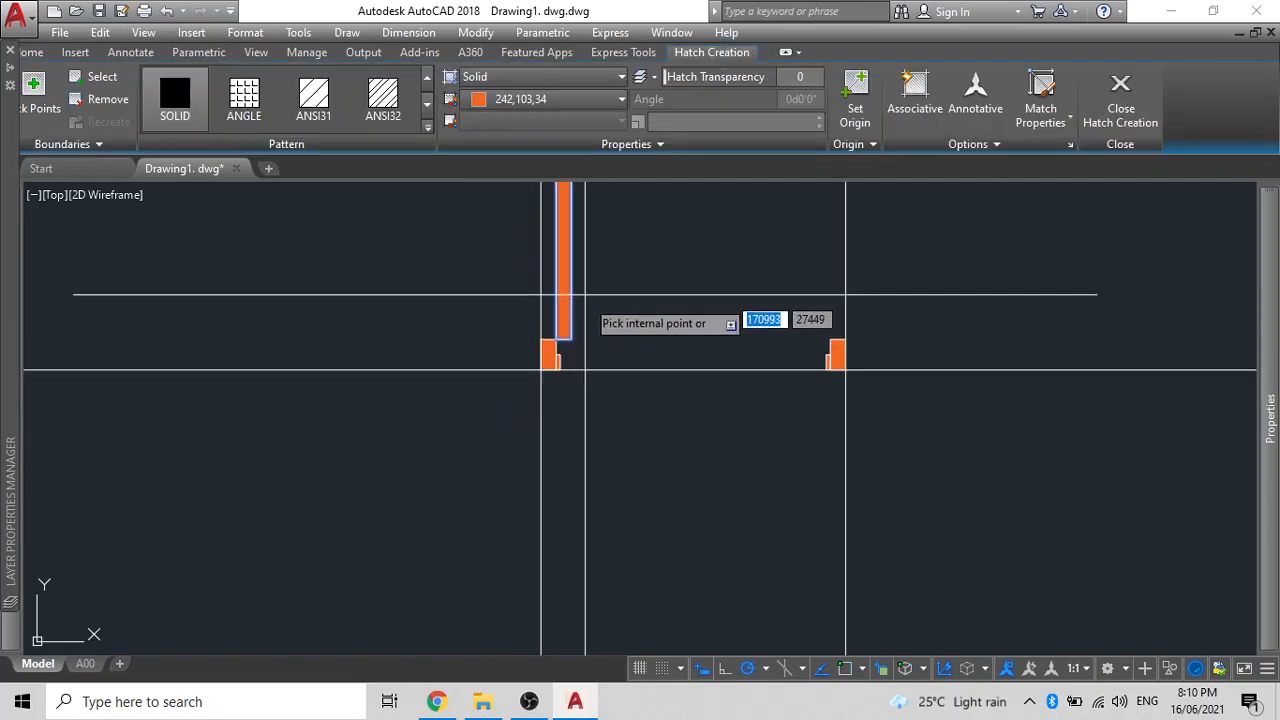
{"action": "key", "text": "Return"}
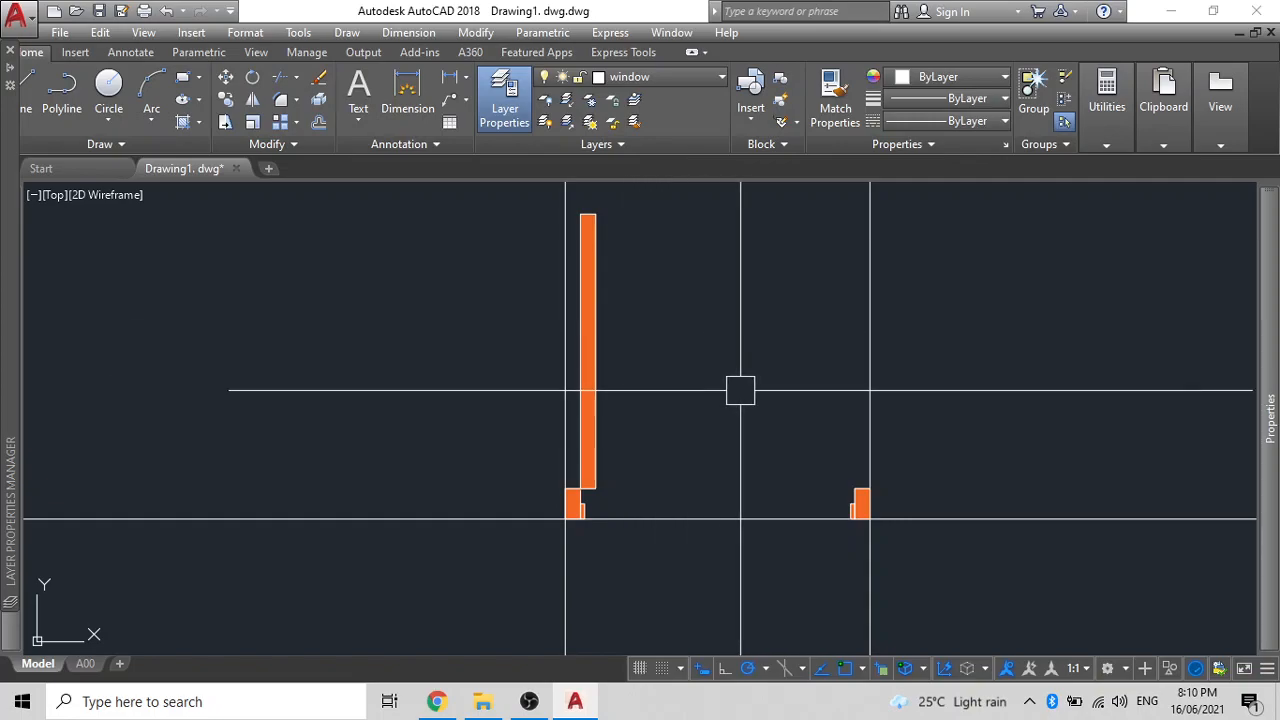
- Select the two vertical and one horizontal construction lines, then deselect them
{"action": "scroll", "coordinate": [737, 390], "scroll_direction": "down", "scroll_amount": 2}
{"action": "left_click", "coordinate": [818, 334]}
{"action": "left_click", "coordinate": [634, 230]}
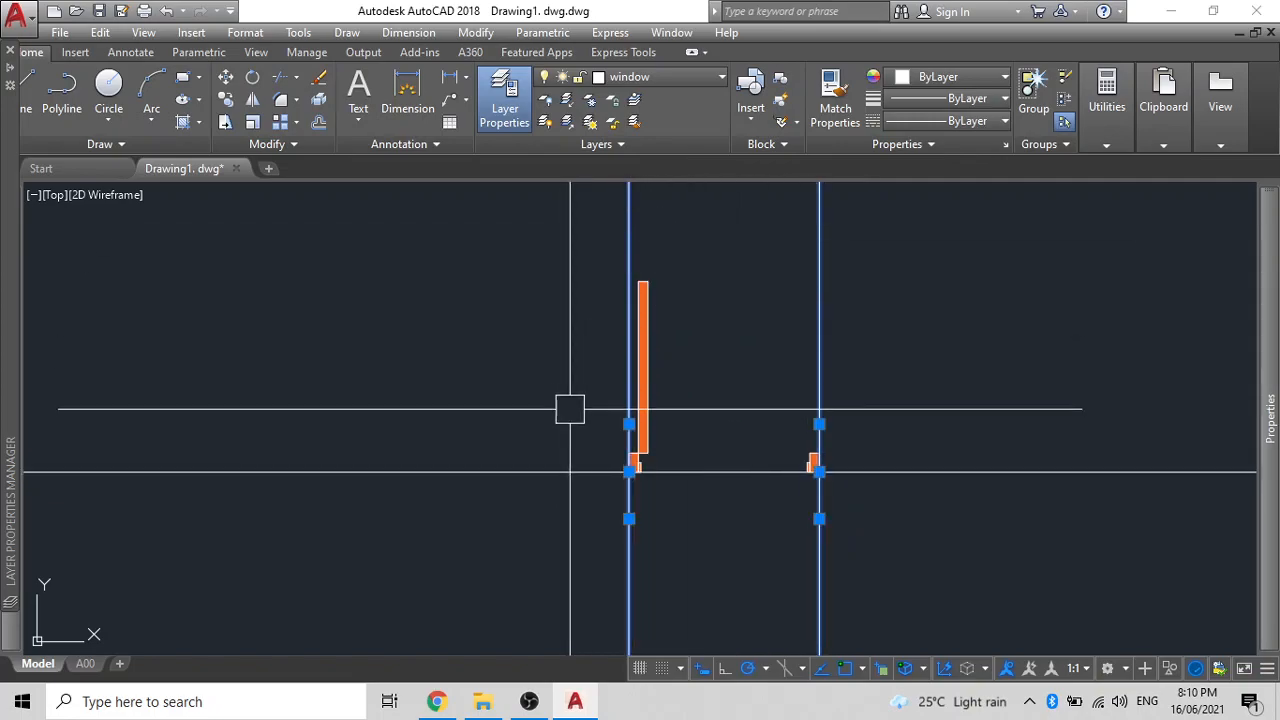
{"action": "left_click", "coordinate": [568, 467]}
{"action": "key", "text": "Escape"}
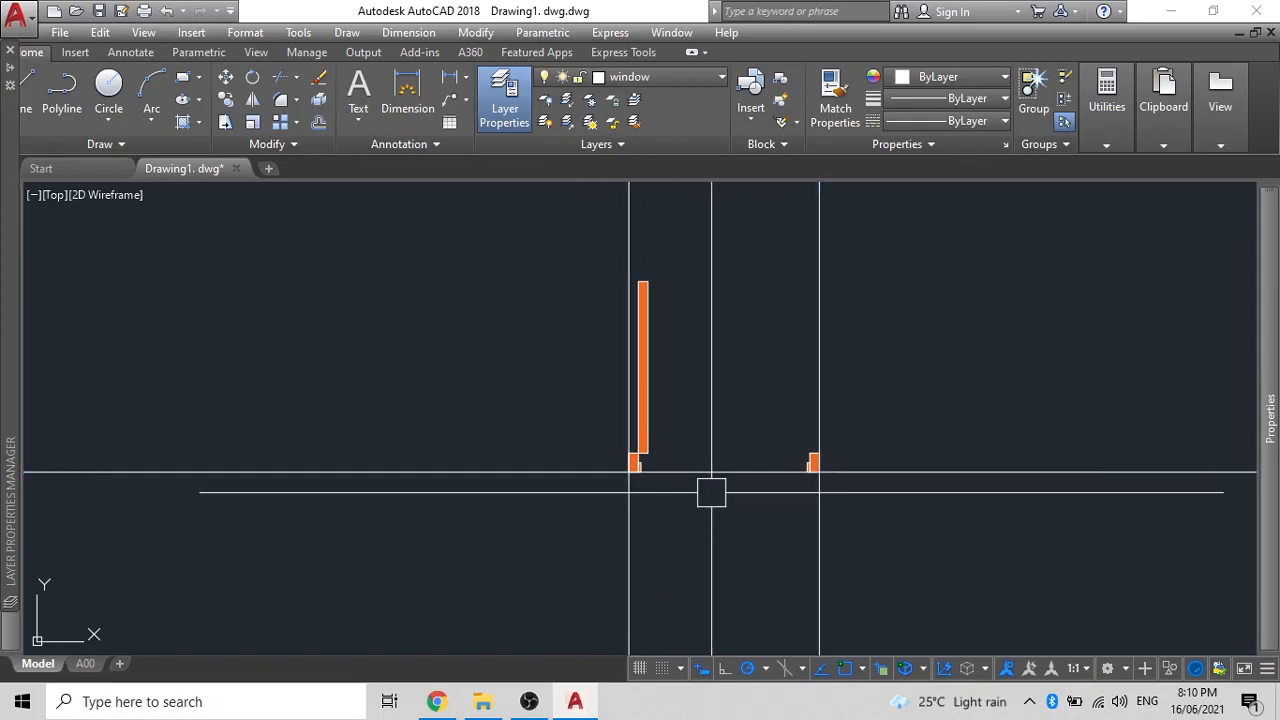
- Draw a circle centred on the left pillar corner reaching the right pillar
{"action": "type", "text": "c"}
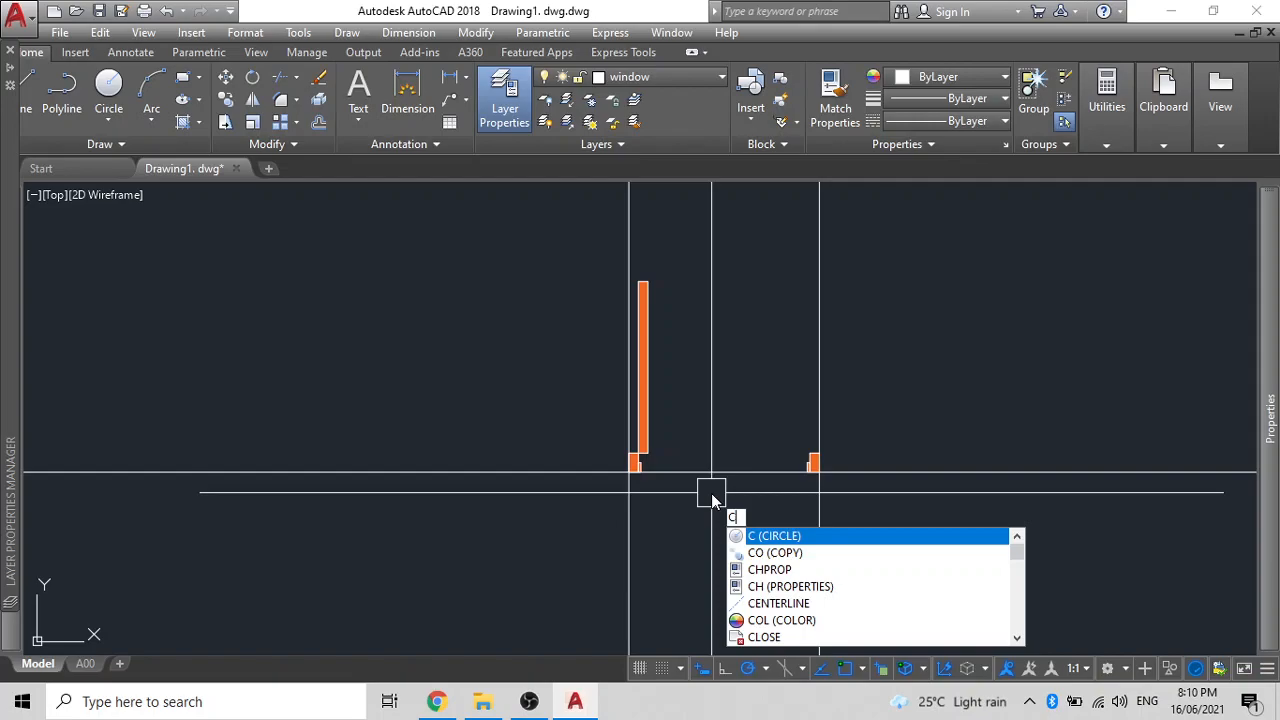
{"action": "key", "text": "Return"}
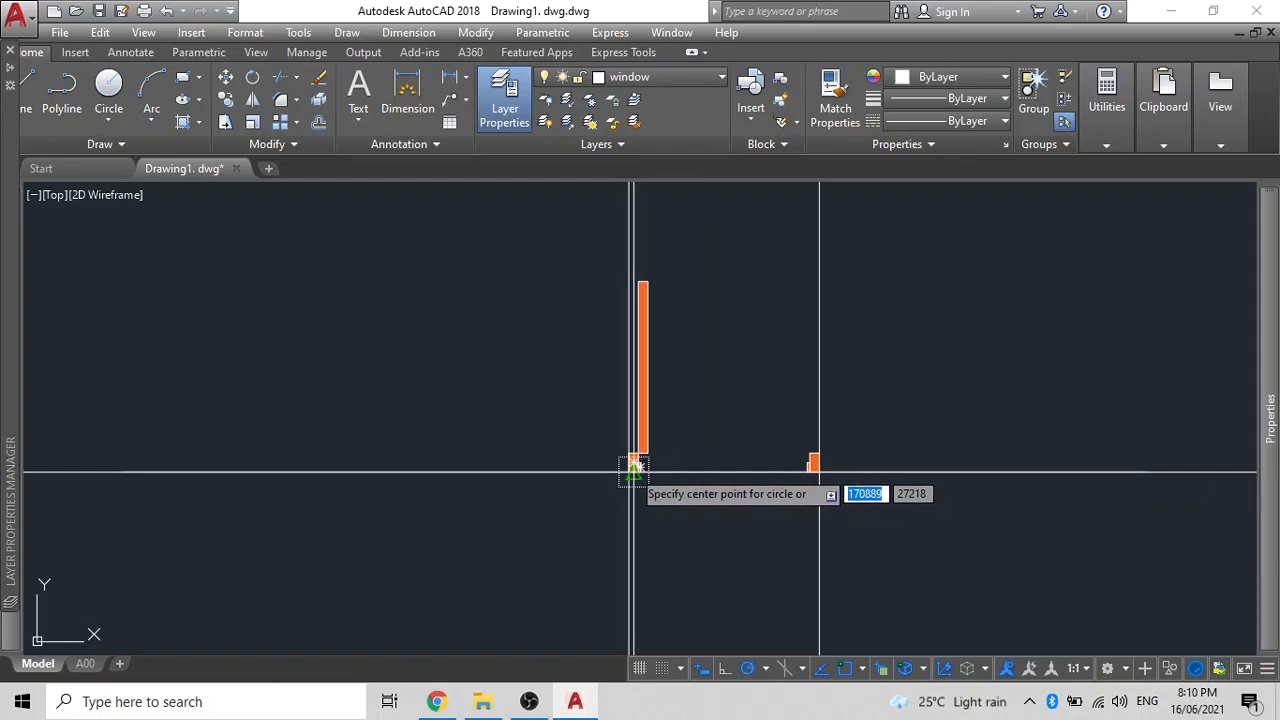
{"action": "left_click", "coordinate": [632, 465]}
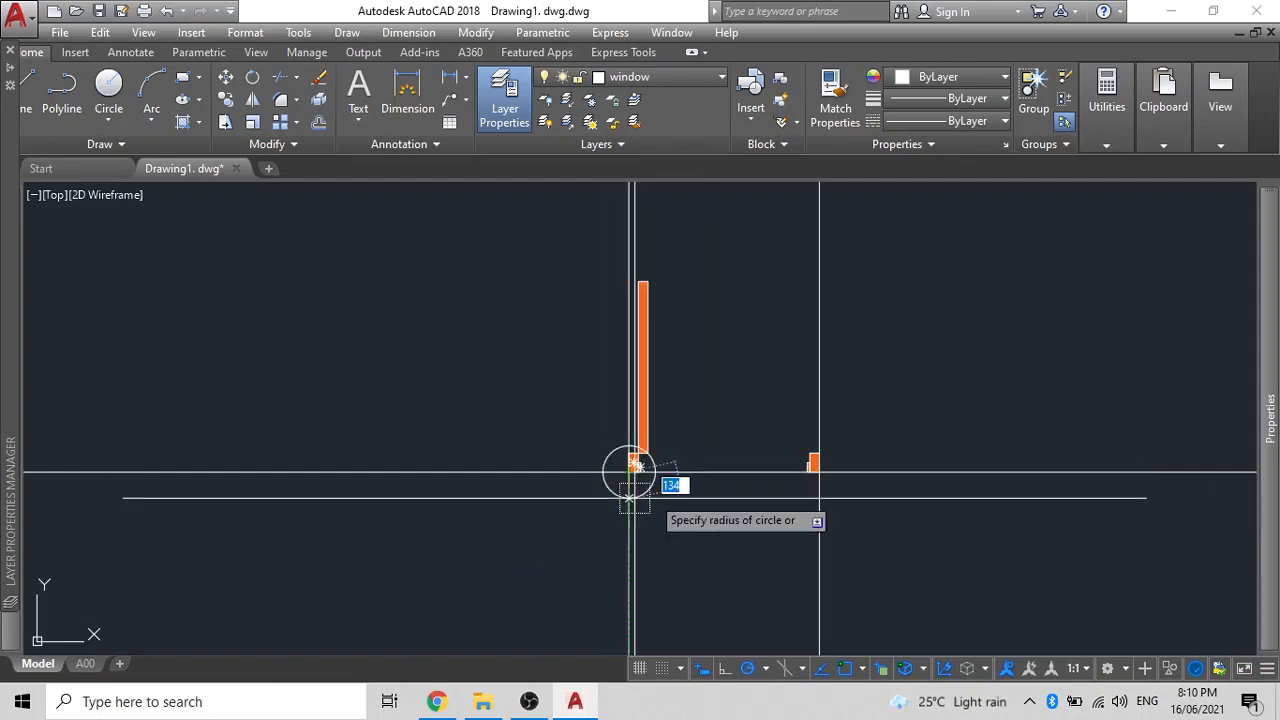
{"action": "left_click", "coordinate": [816, 472]}
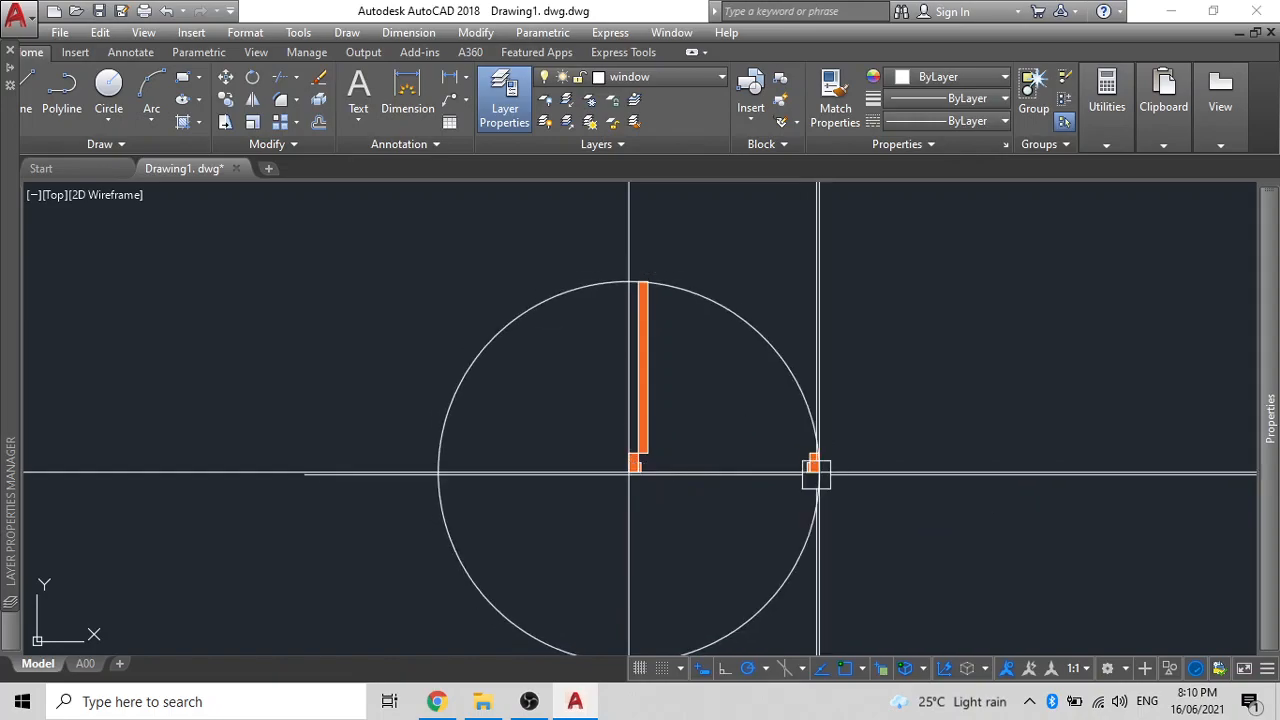
{"action": "middle_click_drag", "start_coordinate": [726, 517], "coordinate": [728, 471]}
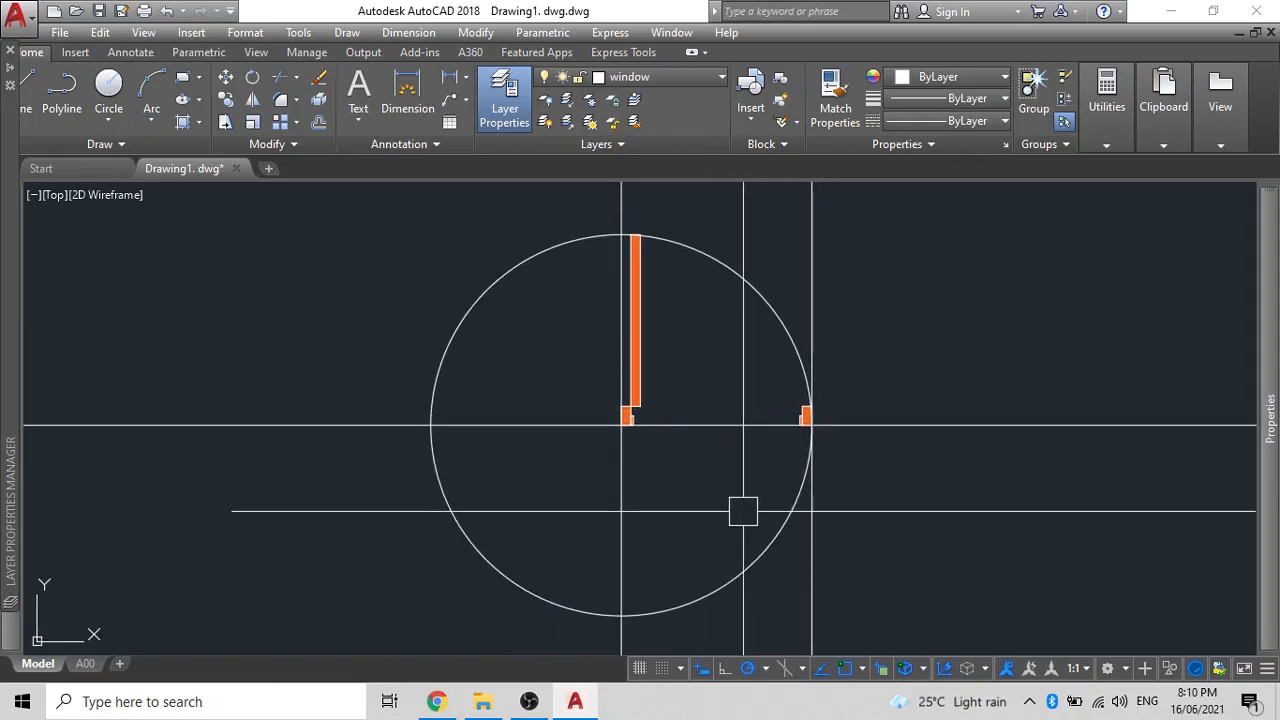
- Trim away the circle's upper half at the horizontal line
{"action": "left_click", "coordinate": [771, 523]}
{"action": "left_click", "coordinate": [748, 421]}
{"action": "type", "text": "TR"}
{"action": "key", "text": "Return"}
{"action": "left_click", "coordinate": [538, 262]}
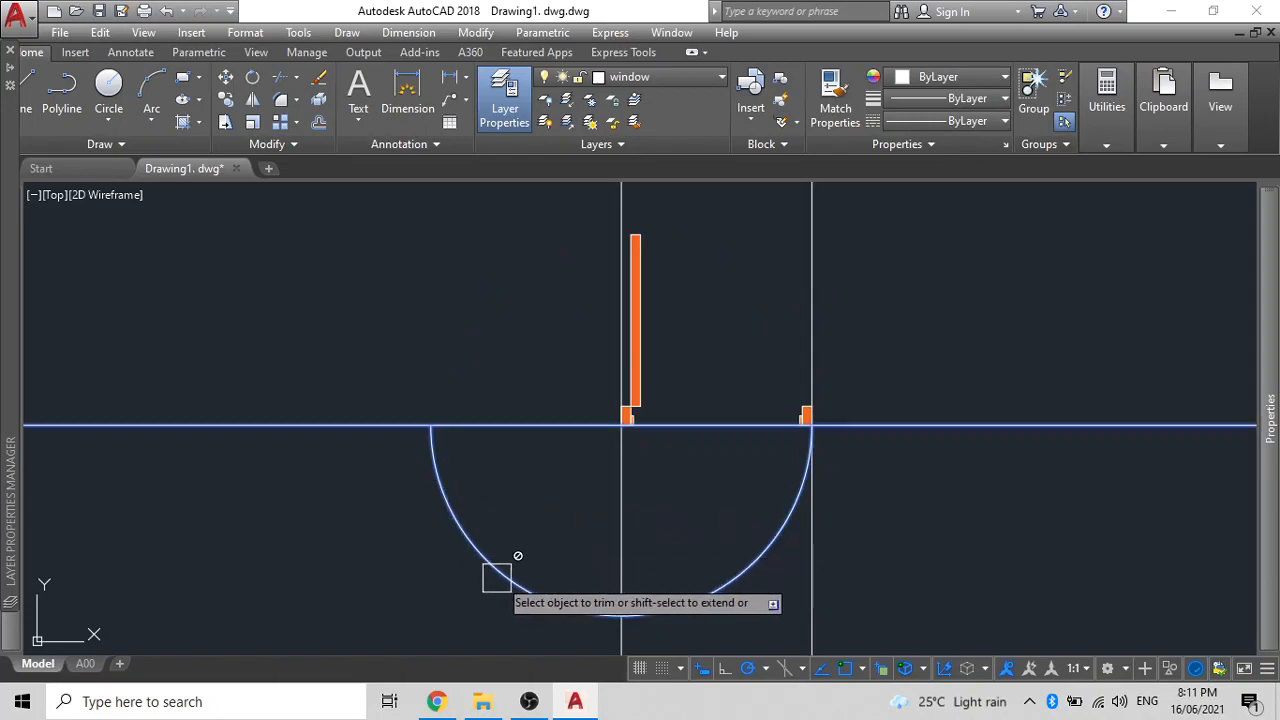
{"action": "key", "text": "Escape"}
- Trim away the arc's left half, leaving a quarter-circle door swing
{"action": "left_click", "coordinate": [946, 583]}
{"action": "left_click", "coordinate": [523, 503]}
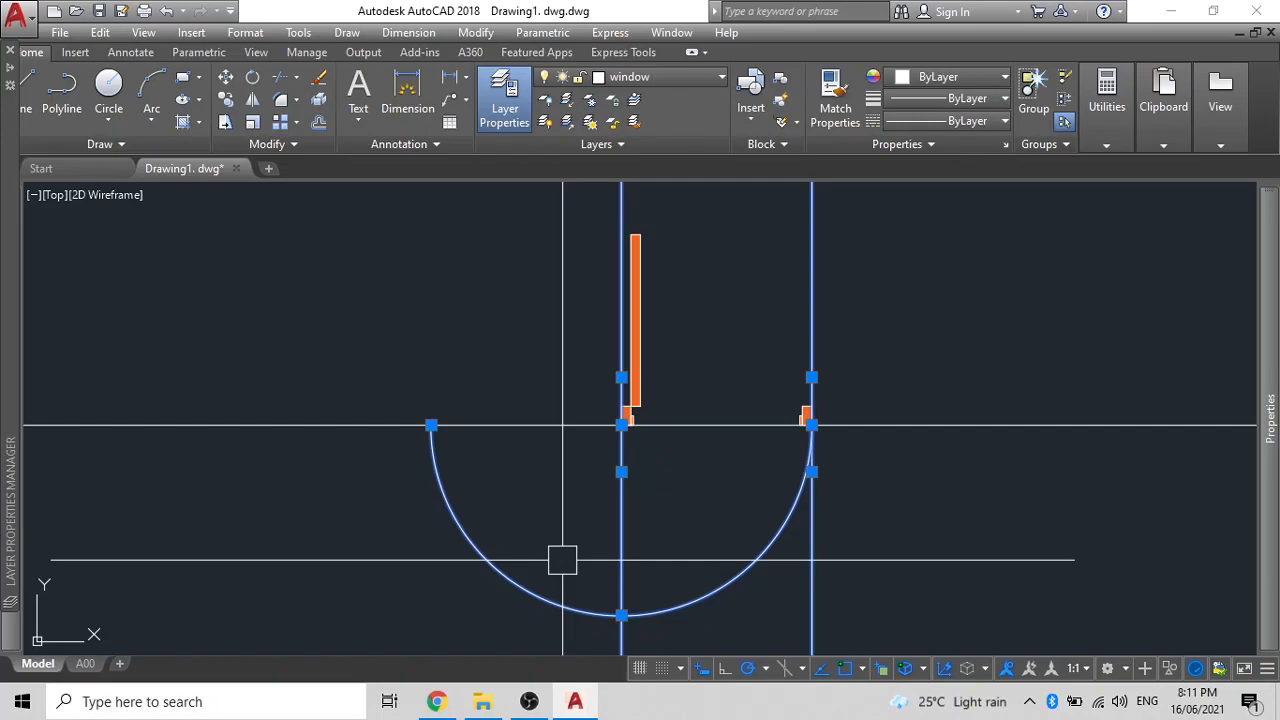
{"action": "type", "text": "TR"}
{"action": "key", "text": "Return"}
{"action": "left_click", "coordinate": [508, 577]}
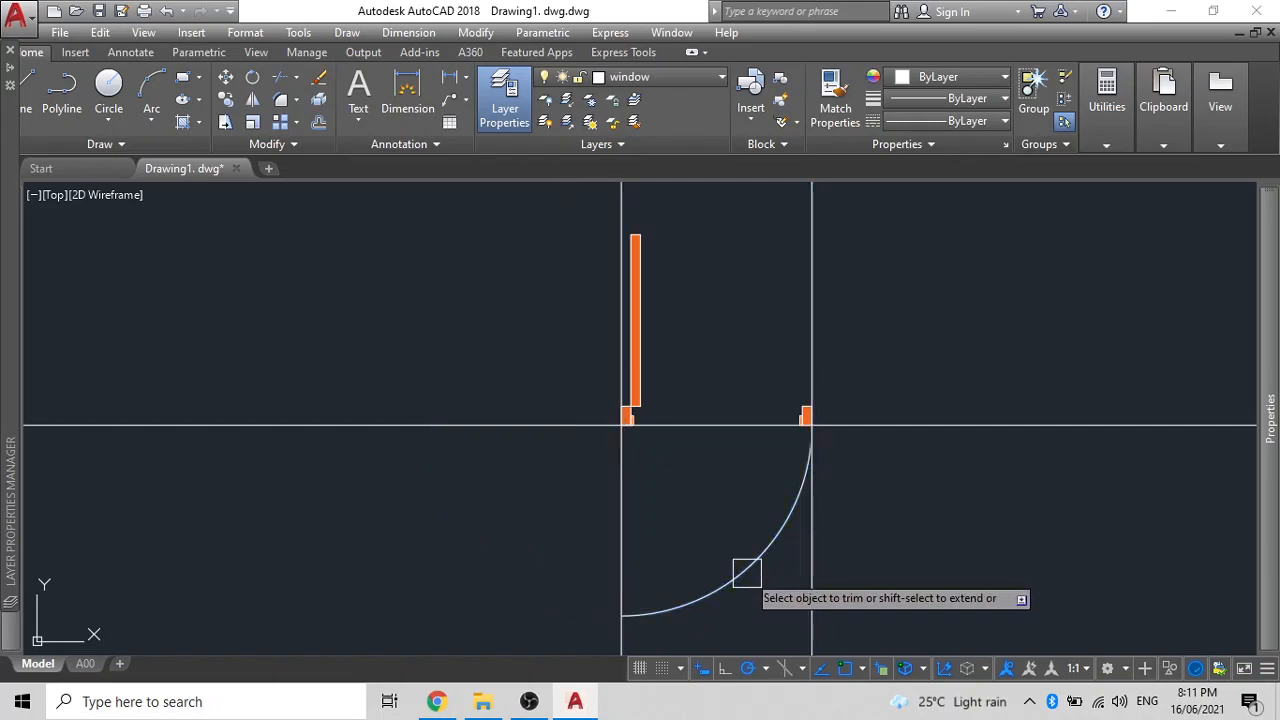
{"action": "key", "text": "Escape"}
{"action": "left_click", "coordinate": [772, 544]}
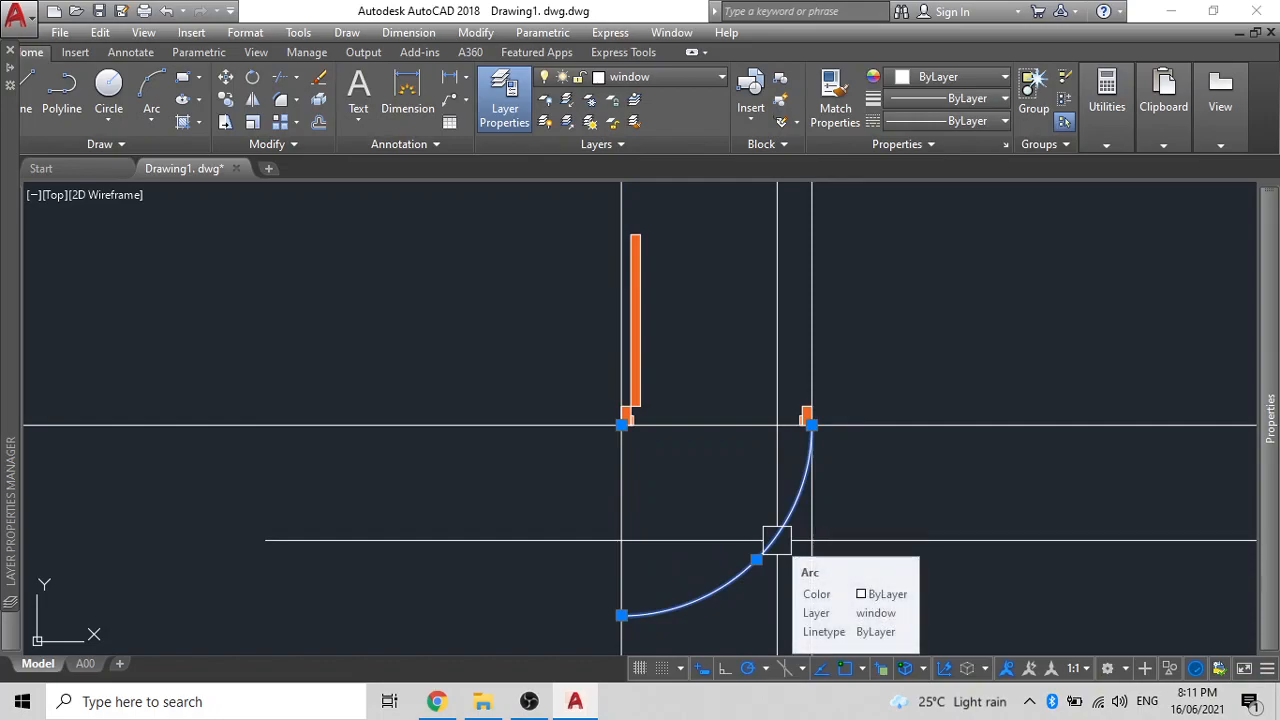
- Mirror the swing arc upward, keeping the original arc
{"action": "type", "text": "M"}
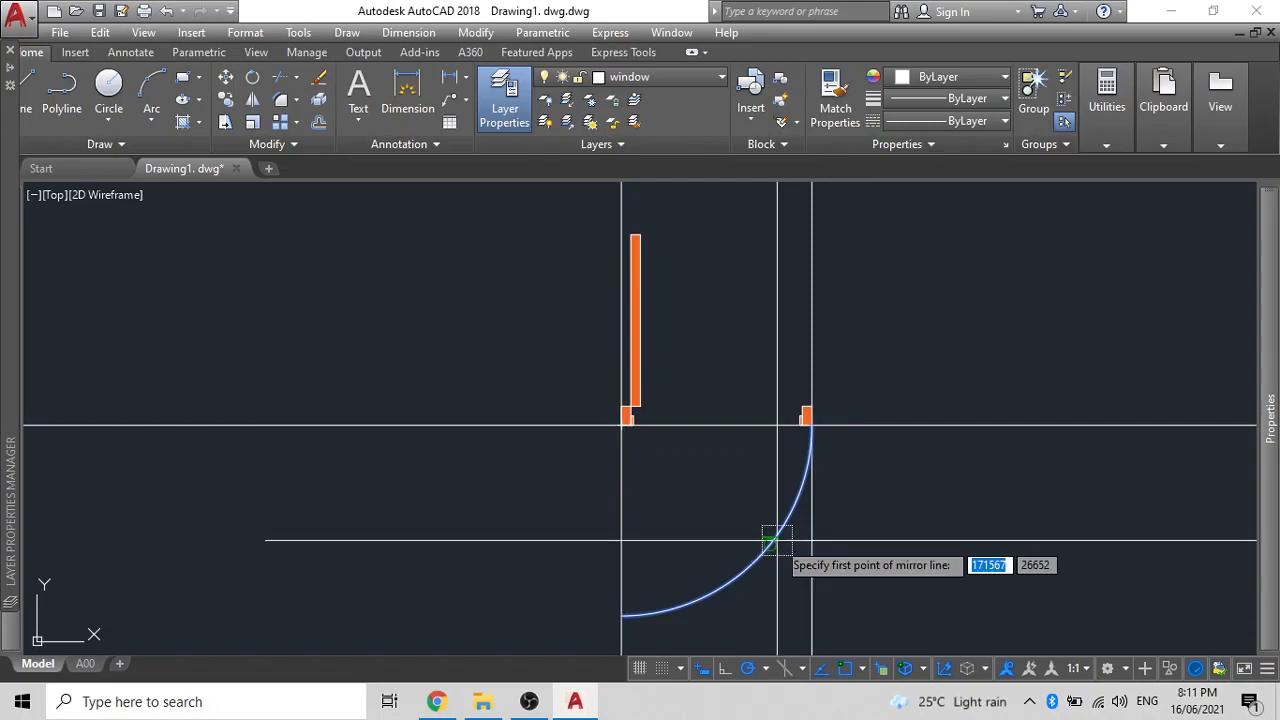
{"action": "left_click", "coordinate": [807, 416]}
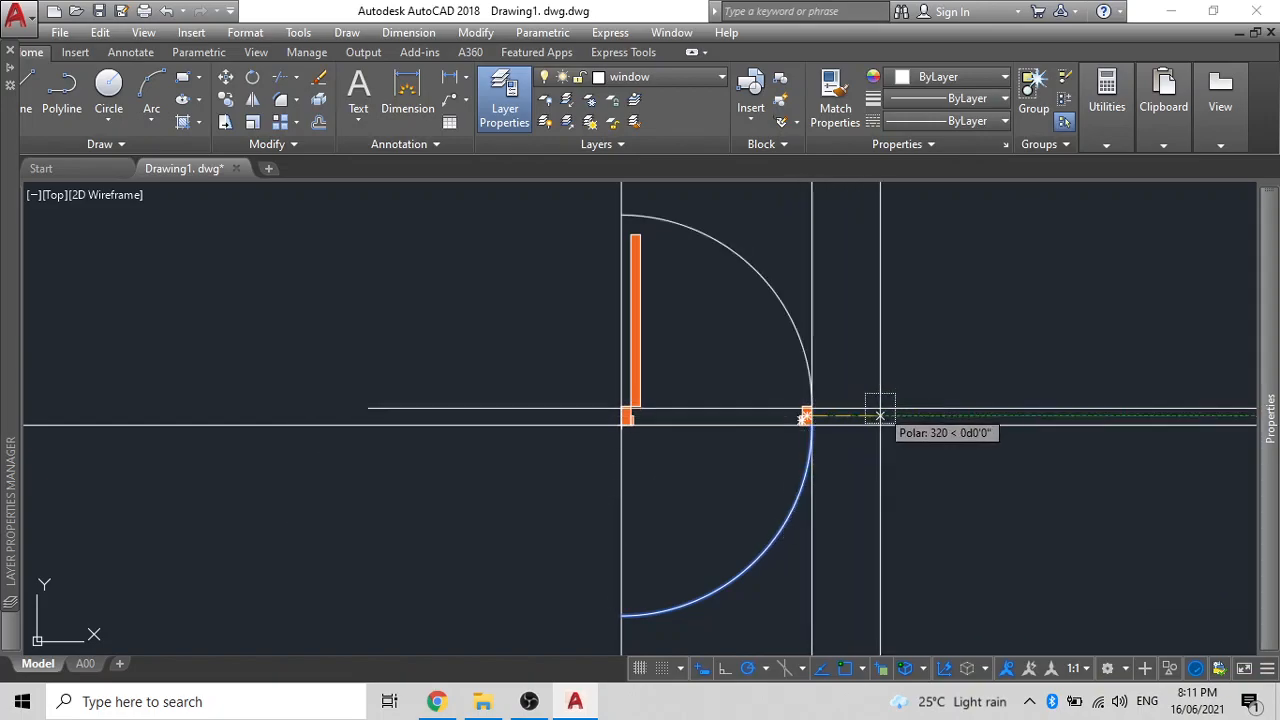
{"action": "key", "text": "Return"}
{"action": "left_click", "coordinate": [793, 328]}
- Move the upper arc from its lower end to the door jamb
{"action": "type", "text": "m"}
{"action": "key", "text": "Return"}
{"action": "left_click", "coordinate": [811, 406]}
{"action": "scroll", "coordinate": [820, 390], "scroll_direction": "up", "scroll_amount": 8}
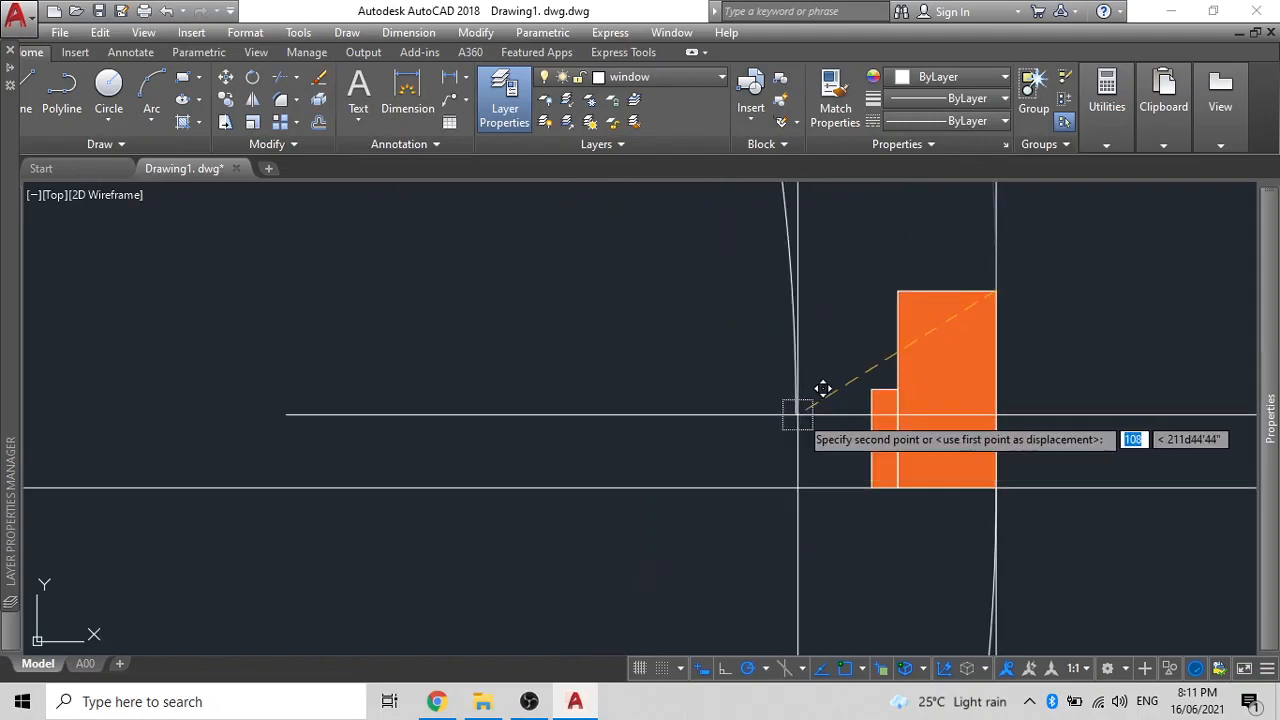
{"action": "left_click", "coordinate": [922, 362]}
- Grip-stretch the arc's top end to the leaf's top corner
{"action": "scroll", "coordinate": [790, 470], "scroll_direction": "down", "scroll_amount": 6}
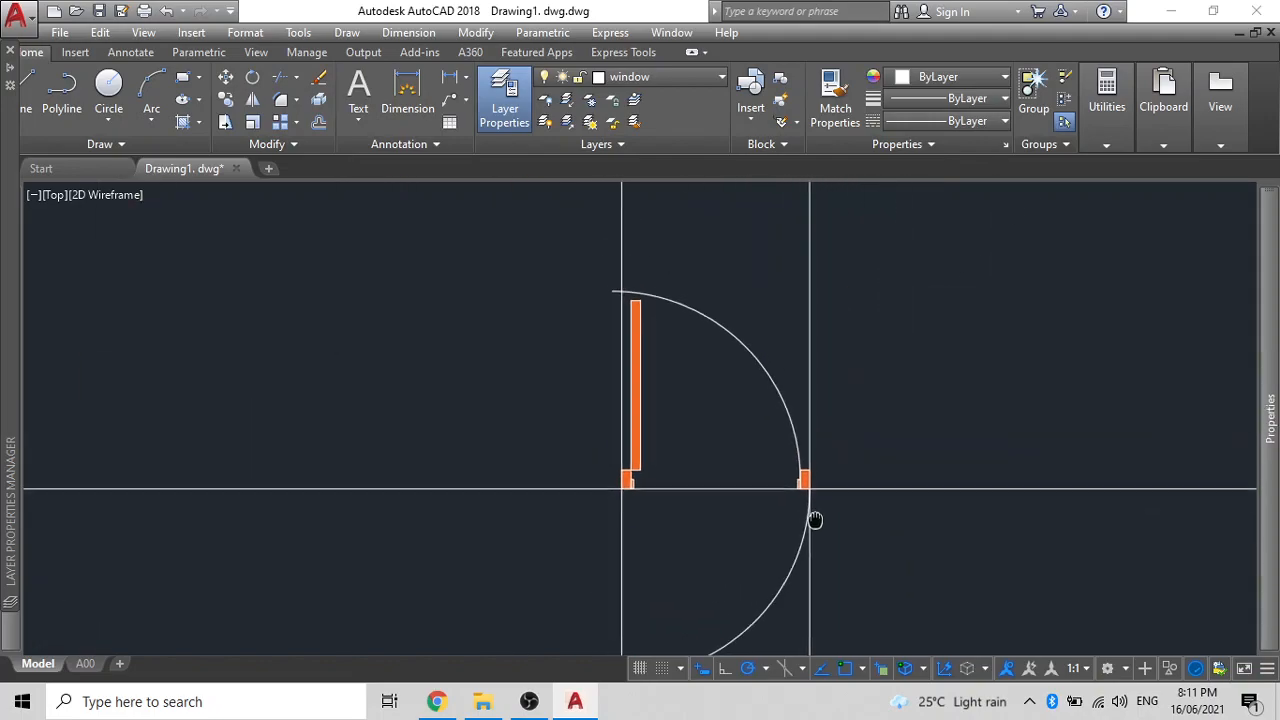
{"action": "scroll", "coordinate": [612, 290], "scroll_direction": "up", "scroll_amount": 3}
{"action": "left_click", "coordinate": [607, 296]}
{"action": "scroll", "coordinate": [607, 296], "scroll_direction": "up", "scroll_amount": 2}
{"action": "left_click", "coordinate": [614, 280]}
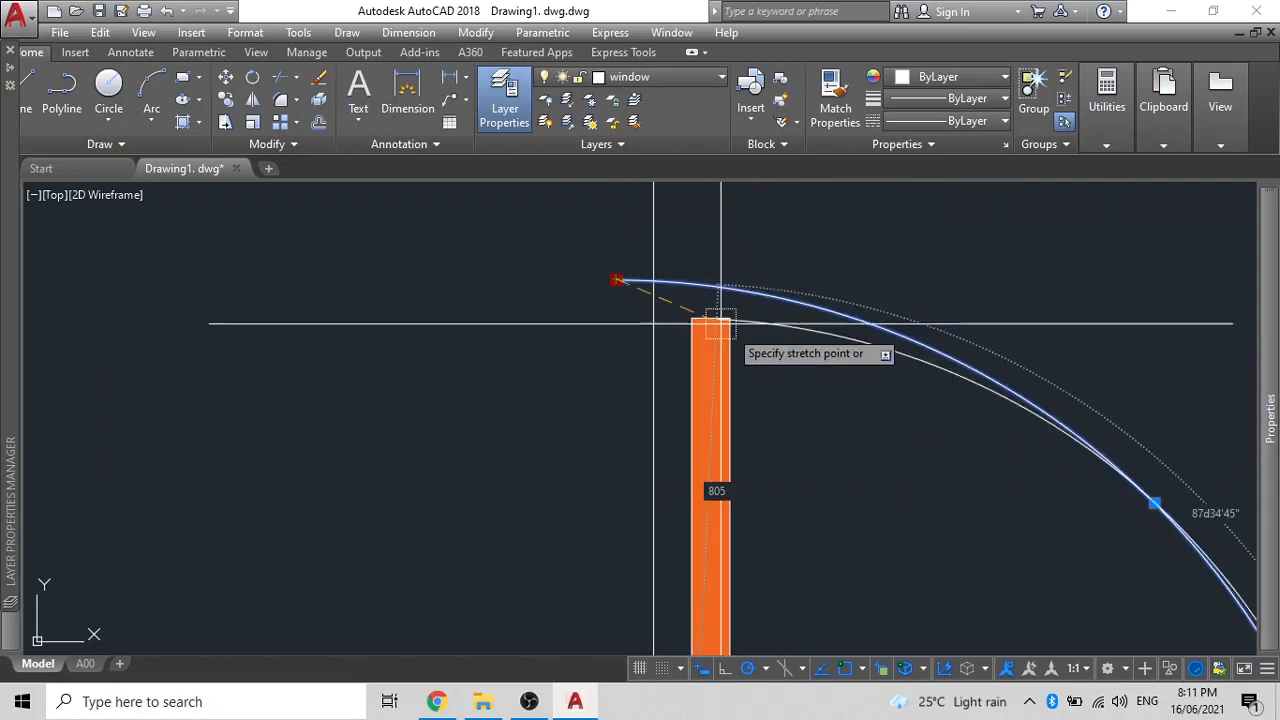
{"action": "left_click", "coordinate": [731, 319]}
{"action": "scroll", "coordinate": [766, 327], "scroll_direction": "down", "scroll_amount": 4}
{"action": "key", "text": "Escape"}
- Erase the leftover lower arc and the vertical and horizontal construction lines
{"action": "left_click", "coordinate": [833, 468]}
{"action": "left_click", "coordinate": [866, 464]}
{"action": "left_click", "coordinate": [749, 464]}
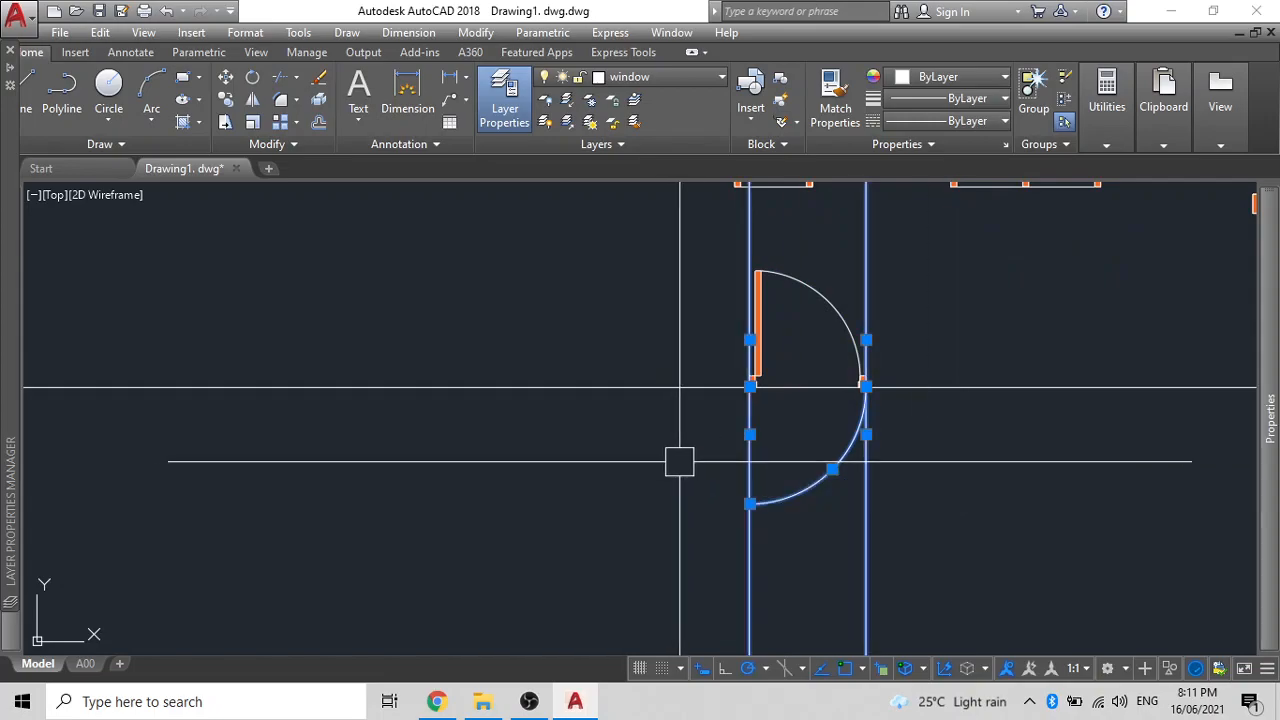
{"action": "key", "text": "Delete"}
{"action": "scroll", "coordinate": [887, 322], "scroll_direction": "up", "scroll_amount": 2}
{"action": "left_click", "coordinate": [957, 428]}
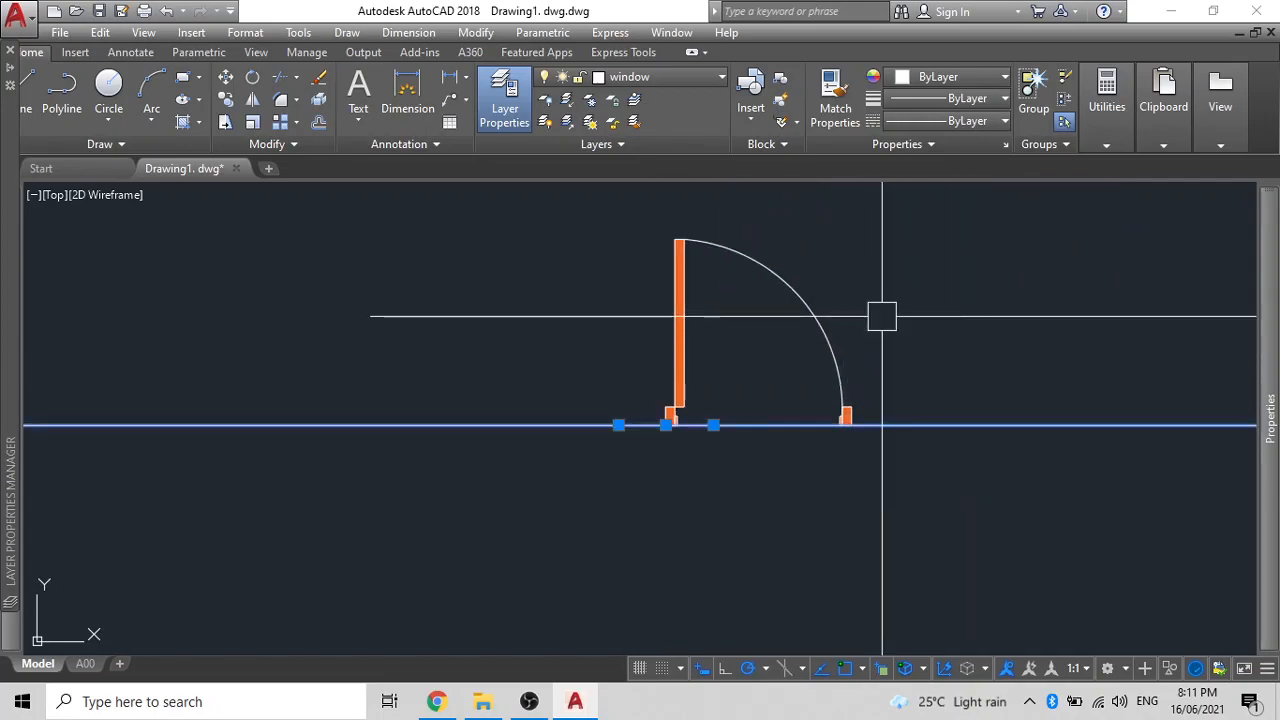
{"action": "key", "text": "Delete"}
- Set the door-swing arc's colour to Magenta
{"action": "left_click", "coordinate": [786, 268]}
{"action": "left_click", "coordinate": [944, 77]}
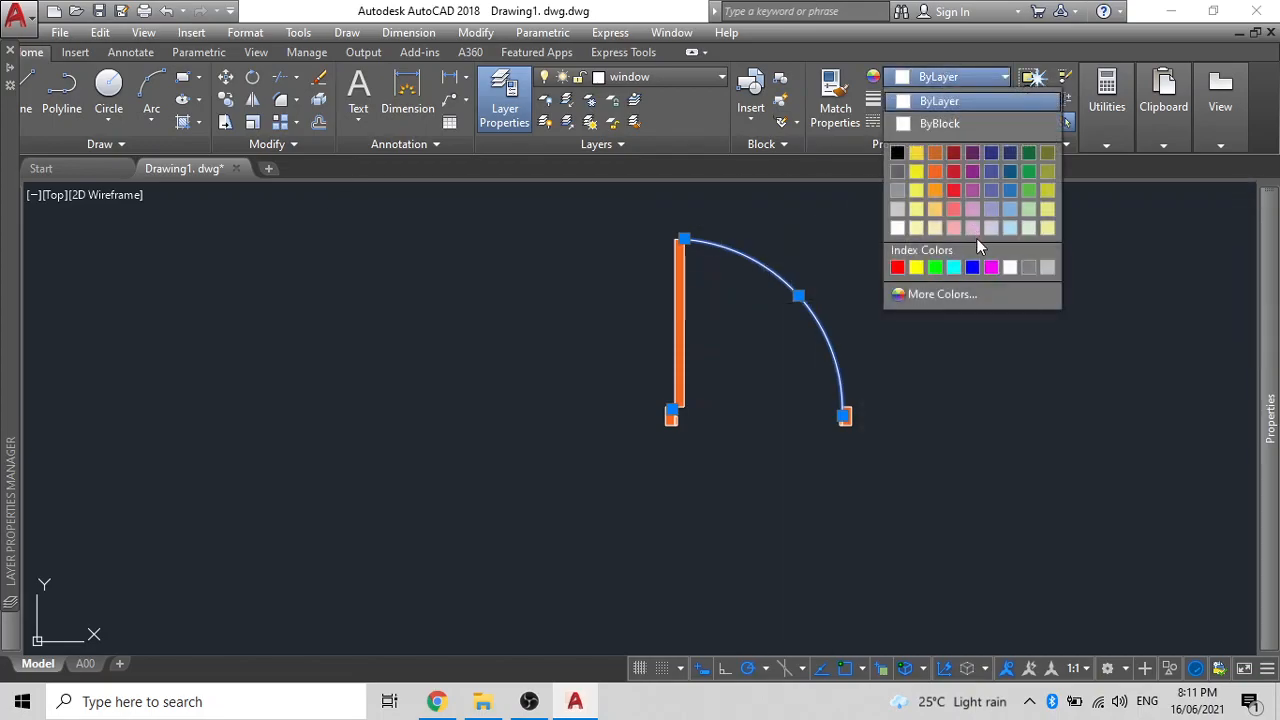
{"action": "left_click", "coordinate": [991, 268]}
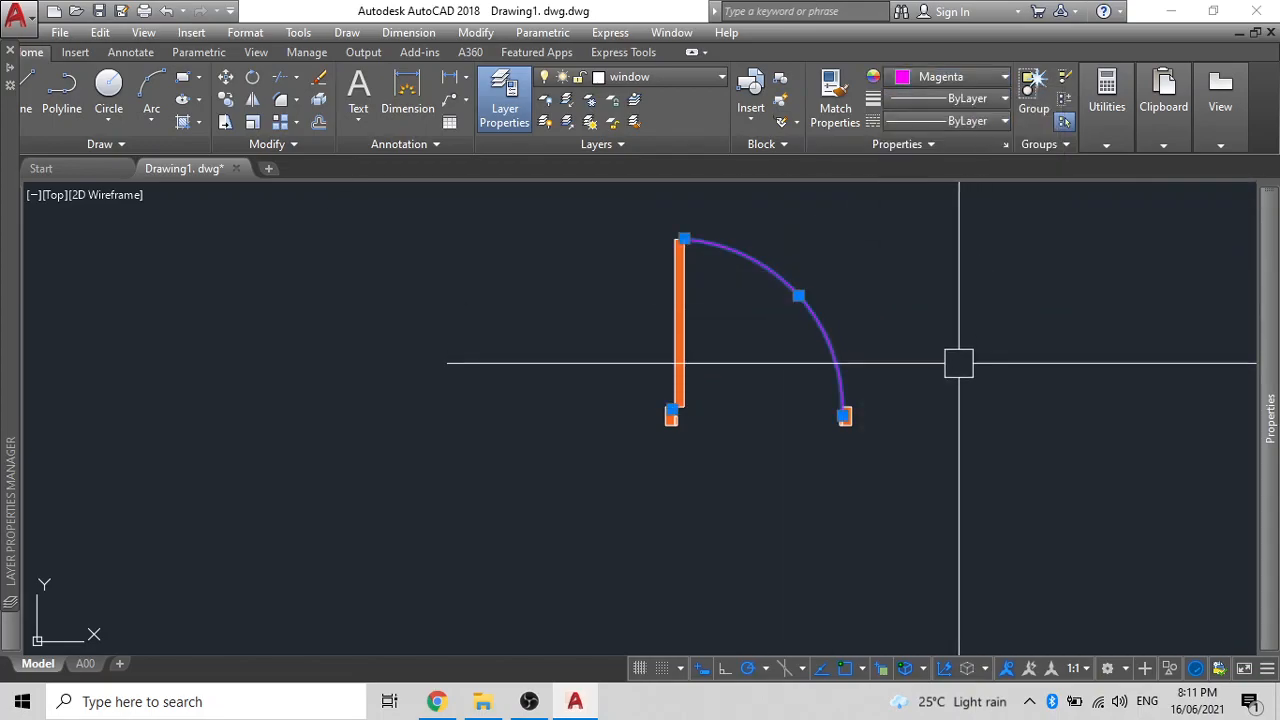
- Load the DASHED linetype through the Linetype Manager
{"action": "left_click", "coordinate": [822, 328]}
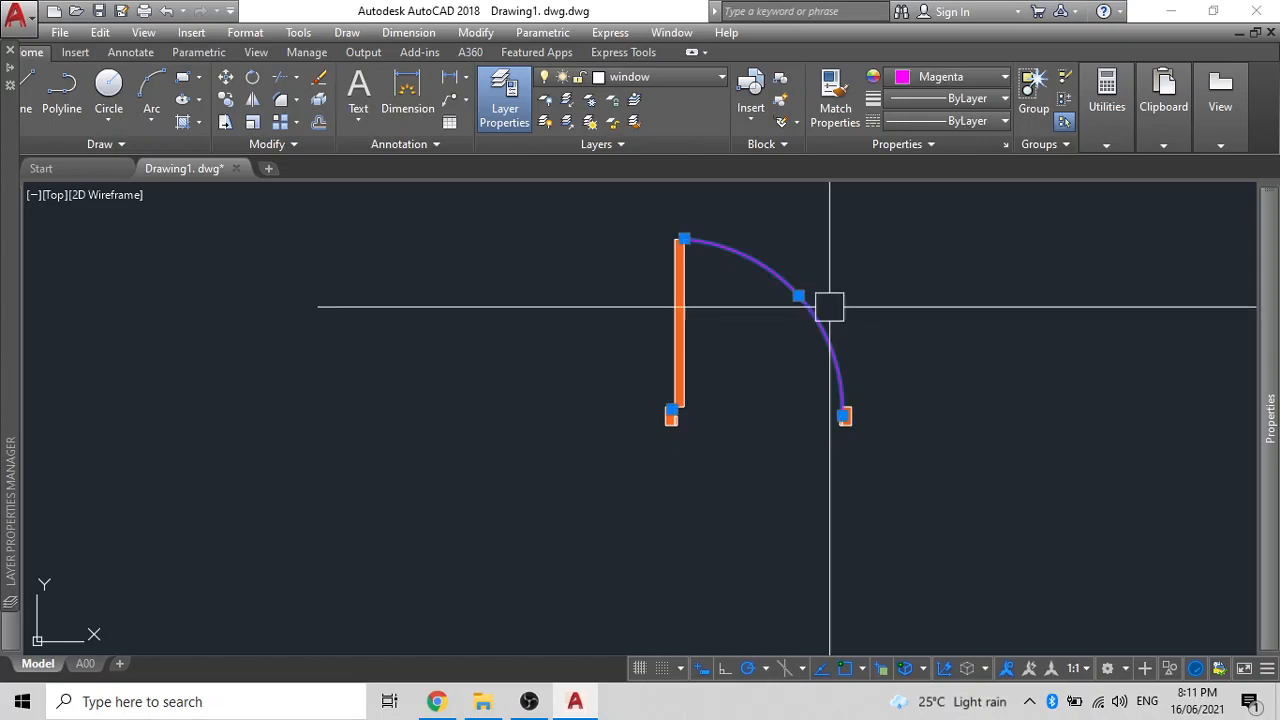
{"action": "left_click", "coordinate": [929, 121]}
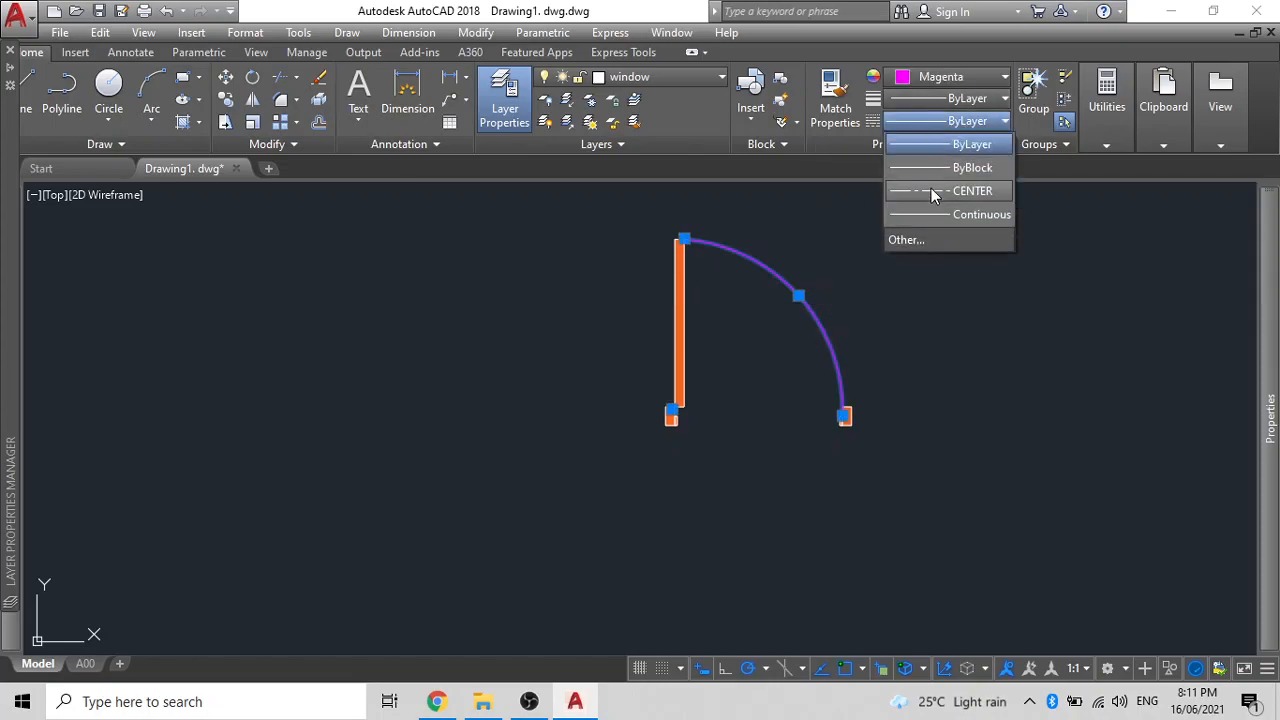
{"action": "left_click", "coordinate": [906, 239]}
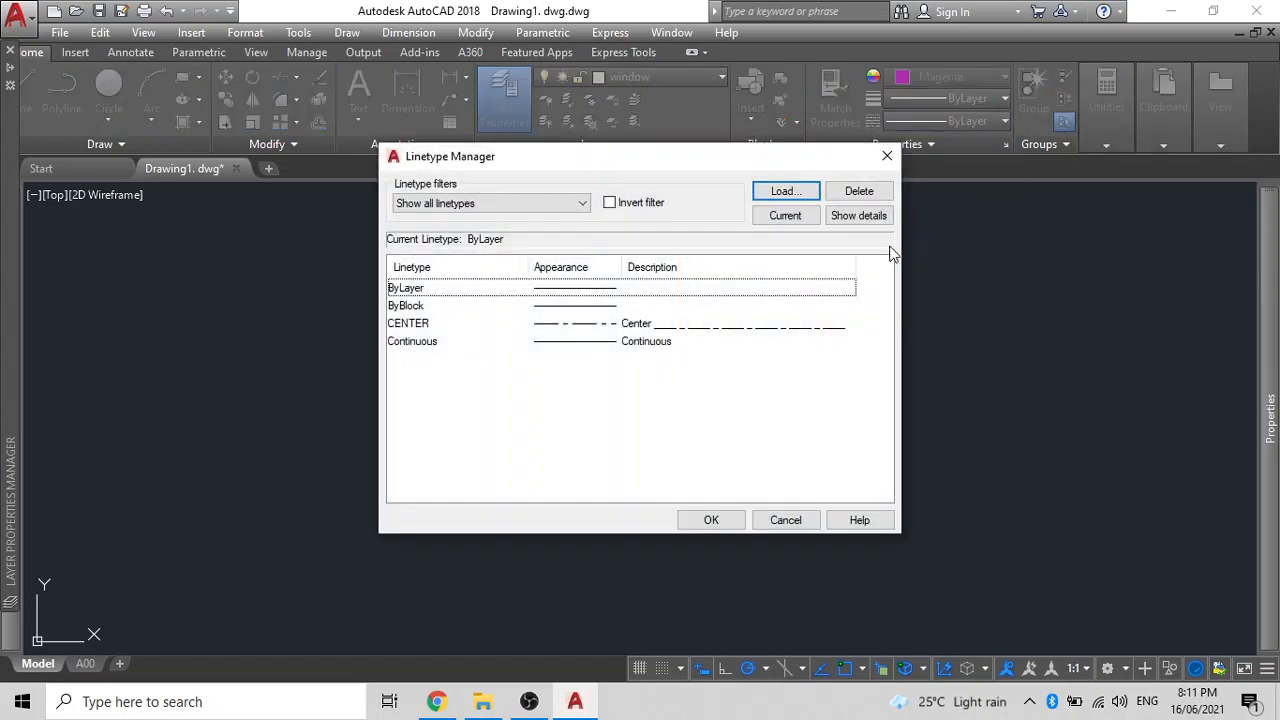
{"action": "left_click", "coordinate": [785, 191]}
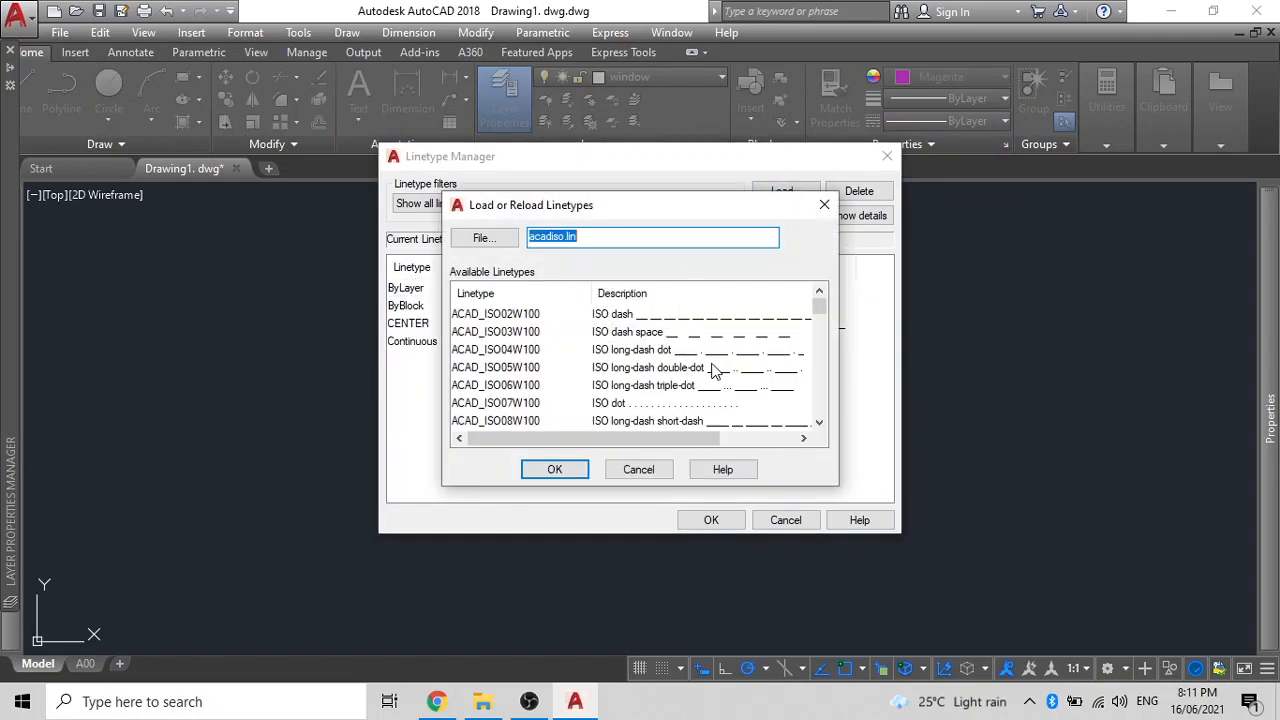
{"action": "scroll", "coordinate": [712, 372], "scroll_direction": "down", "scroll_amount": 3}
{"action": "scroll", "coordinate": [714, 392], "scroll_direction": "down", "scroll_amount": 2}
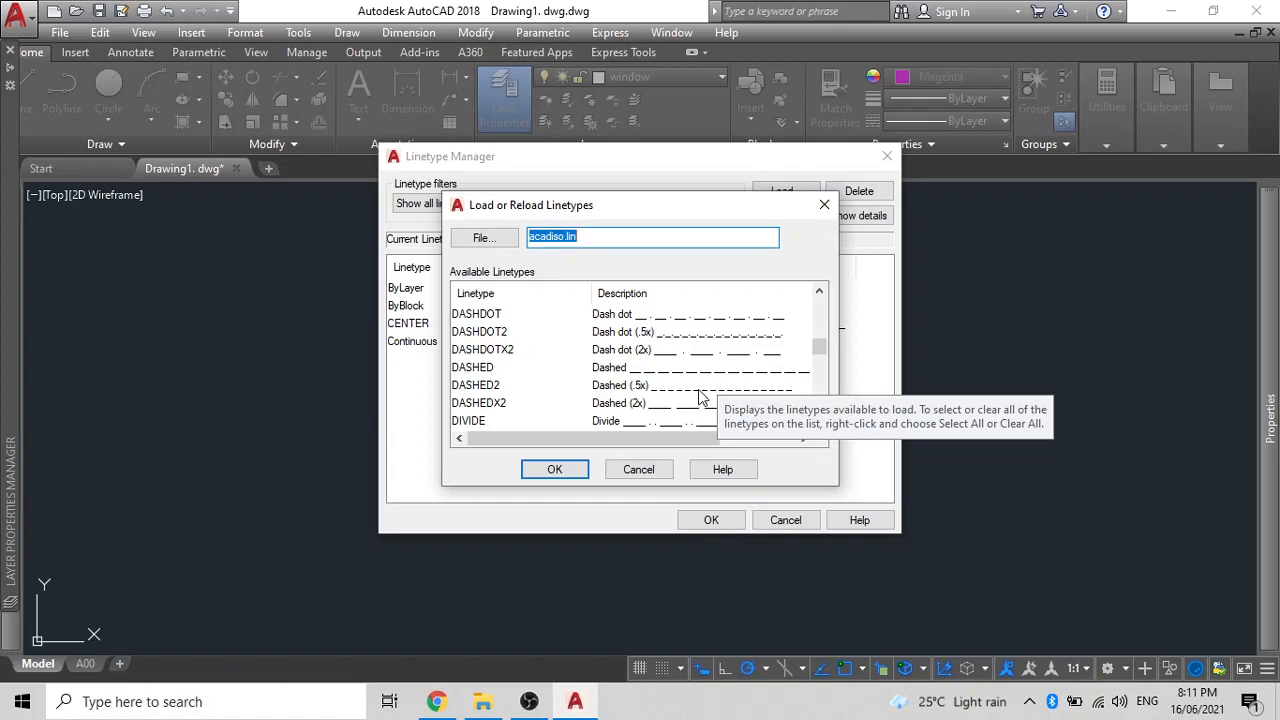
{"action": "left_click", "coordinate": [700, 374]}
{"action": "left_click", "coordinate": [552, 469]}
{"action": "left_click", "coordinate": [708, 520]}
- Assign the DASHED linetype to the swing arc
{"action": "left_click", "coordinate": [920, 124]}
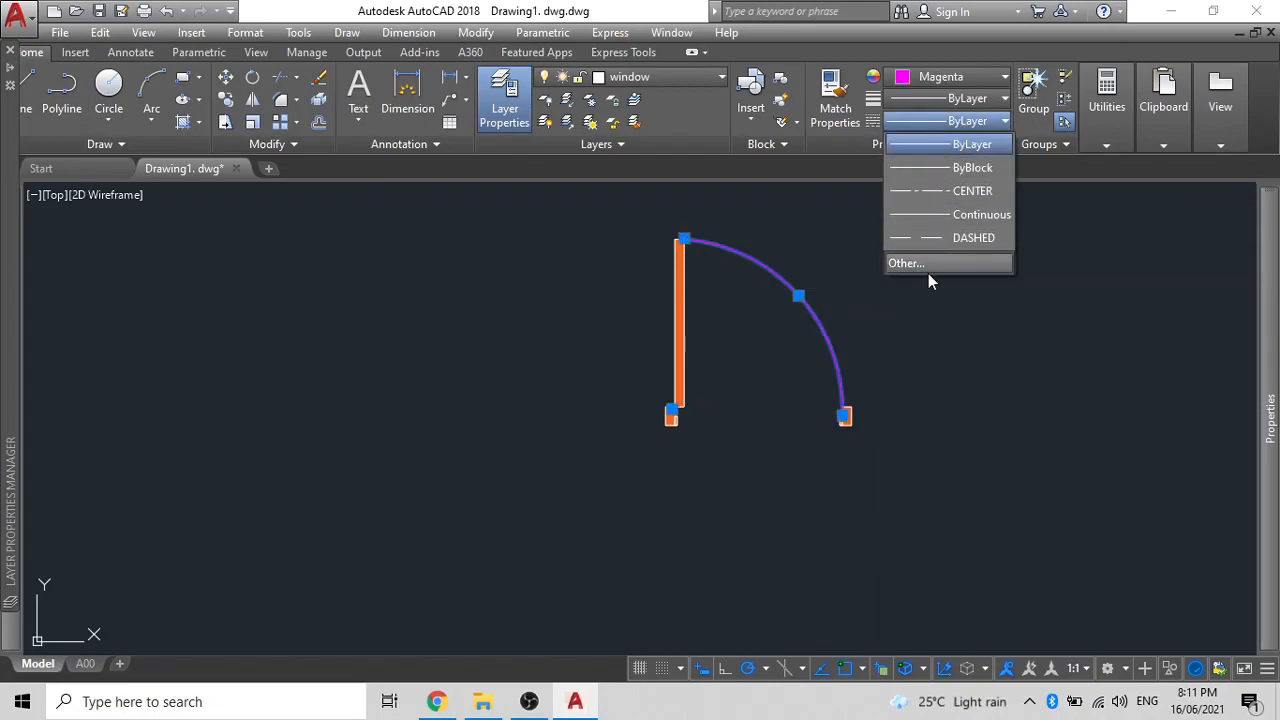
{"action": "left_click", "coordinate": [927, 239]}
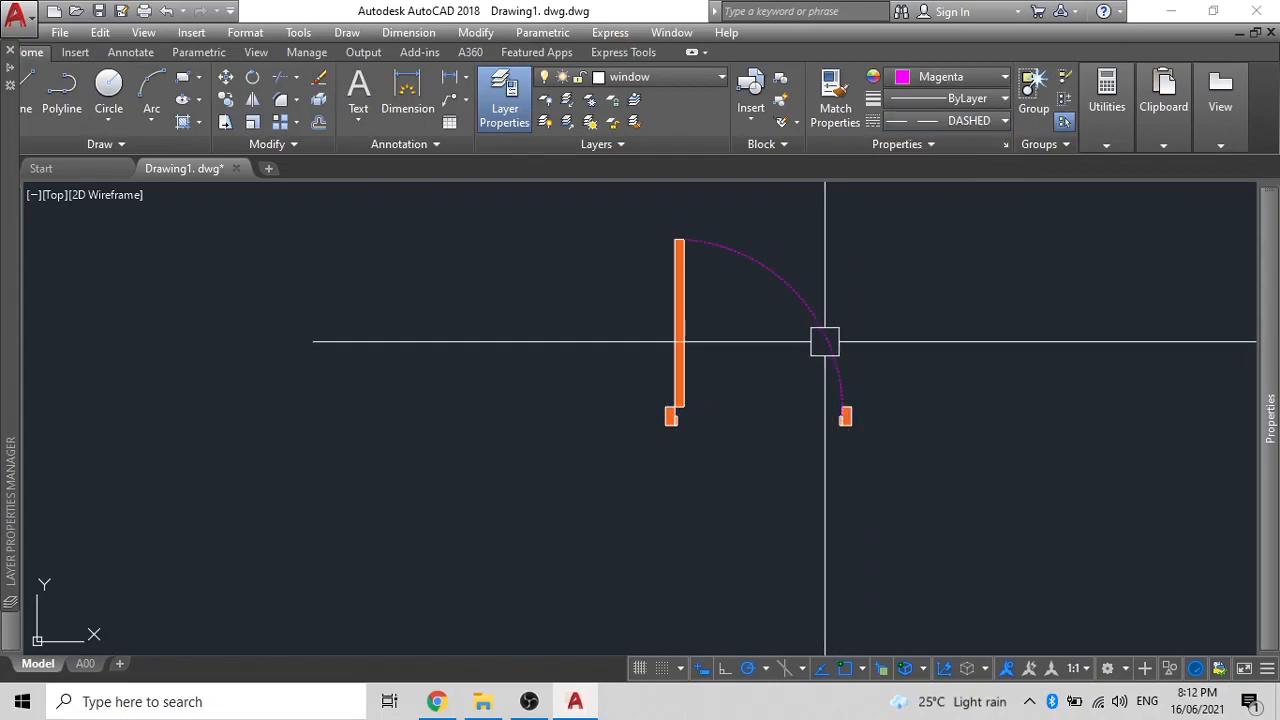
{"action": "scroll", "coordinate": [824, 342], "scroll_direction": "up", "scroll_amount": 3}
{"action": "scroll", "coordinate": [824, 338], "scroll_direction": "down", "scroll_amount": 5}
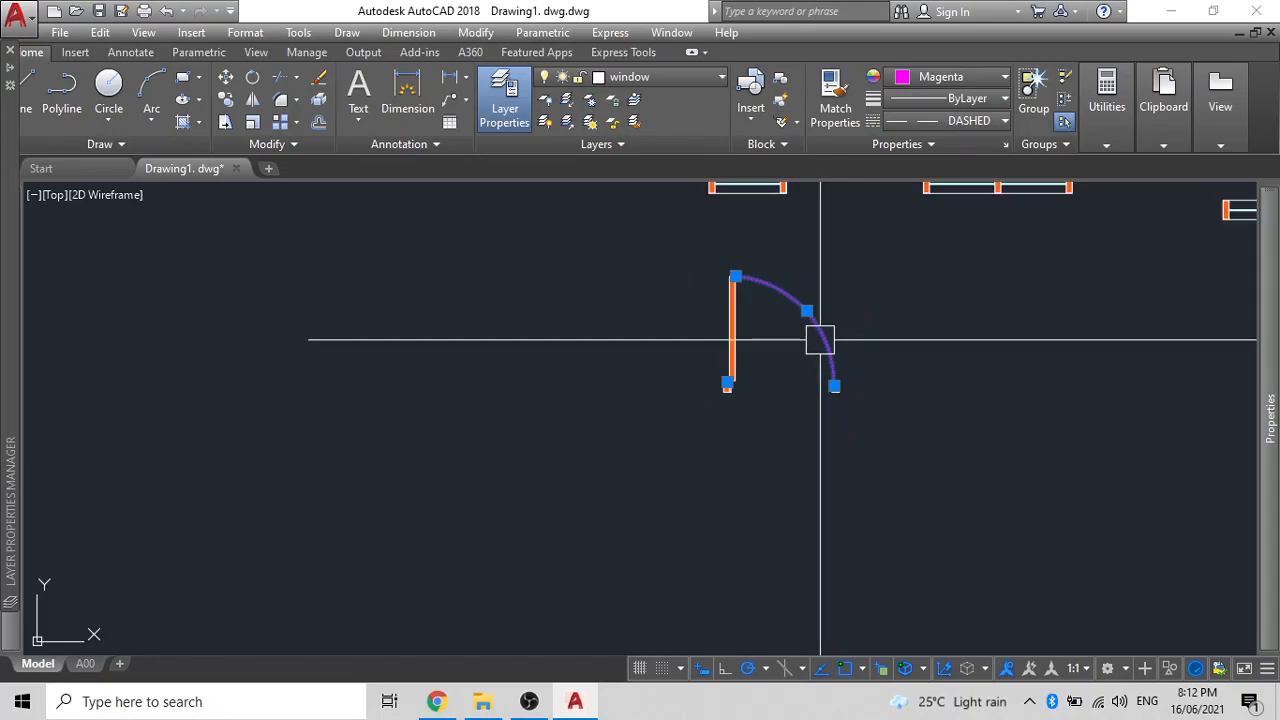
{"action": "key", "text": "Escape"}
{"action": "left_click", "coordinate": [824, 350]}
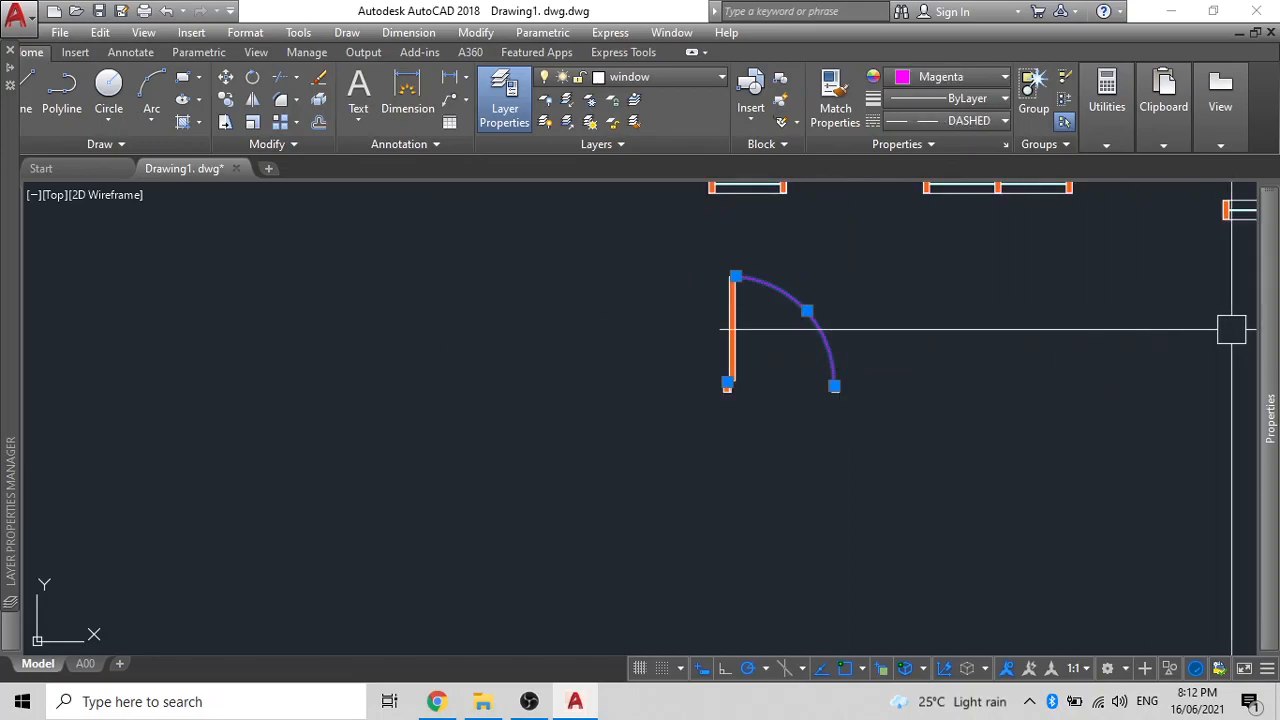
- Give the swing arc a linetype scale of 5 and open the Layer Properties Manager
{"action": "mouse_move", "coordinate": [1268, 338]}
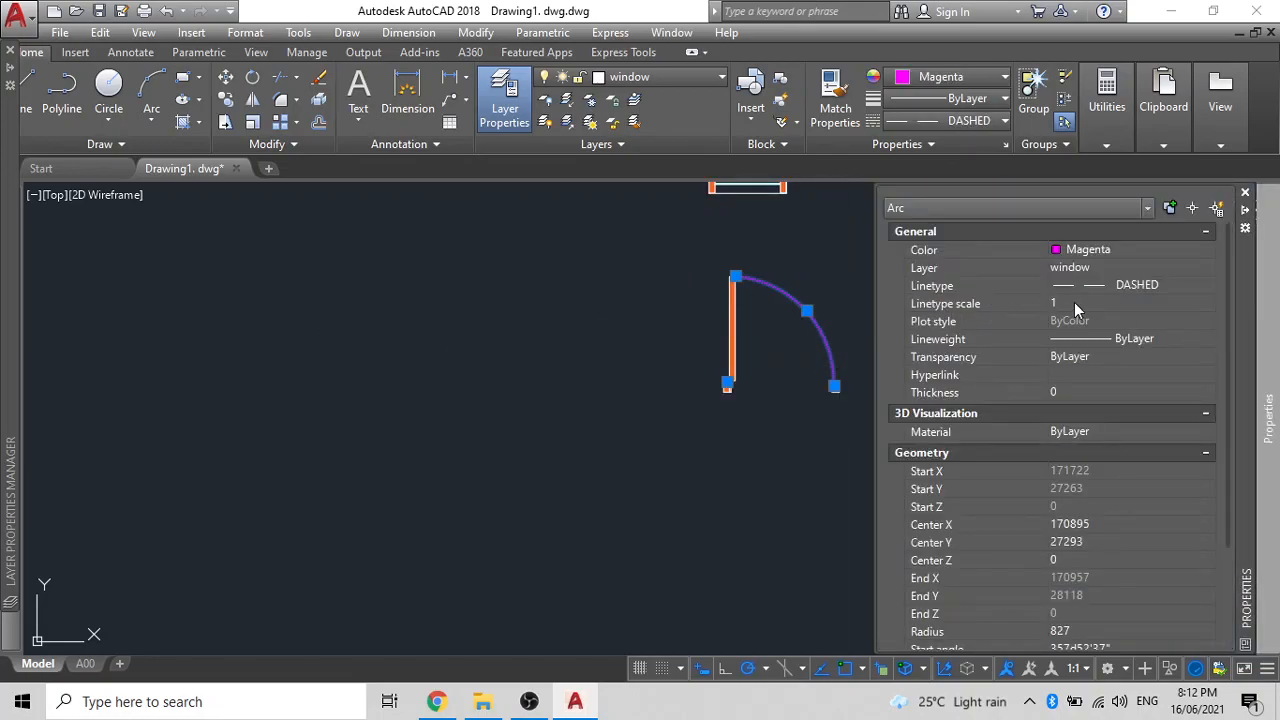
{"action": "left_click", "coordinate": [1075, 303]}
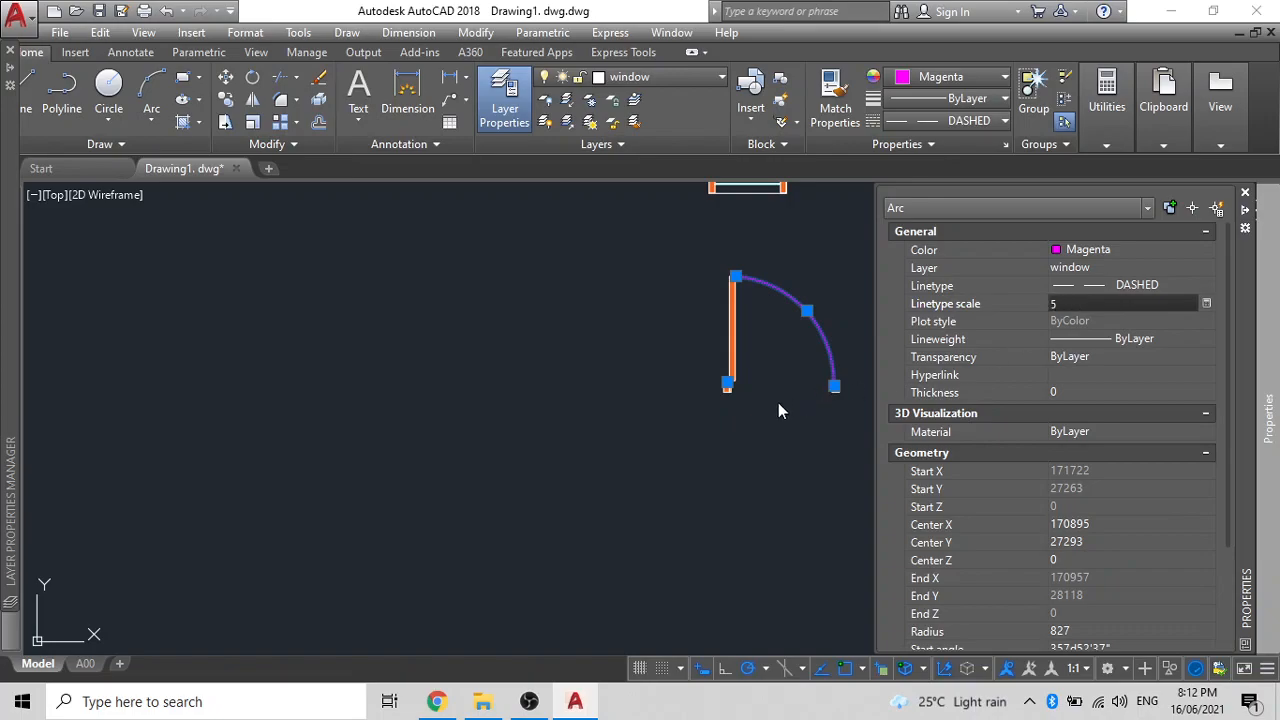
{"action": "scroll", "coordinate": [777, 411], "scroll_direction": "down", "scroll_amount": 4}
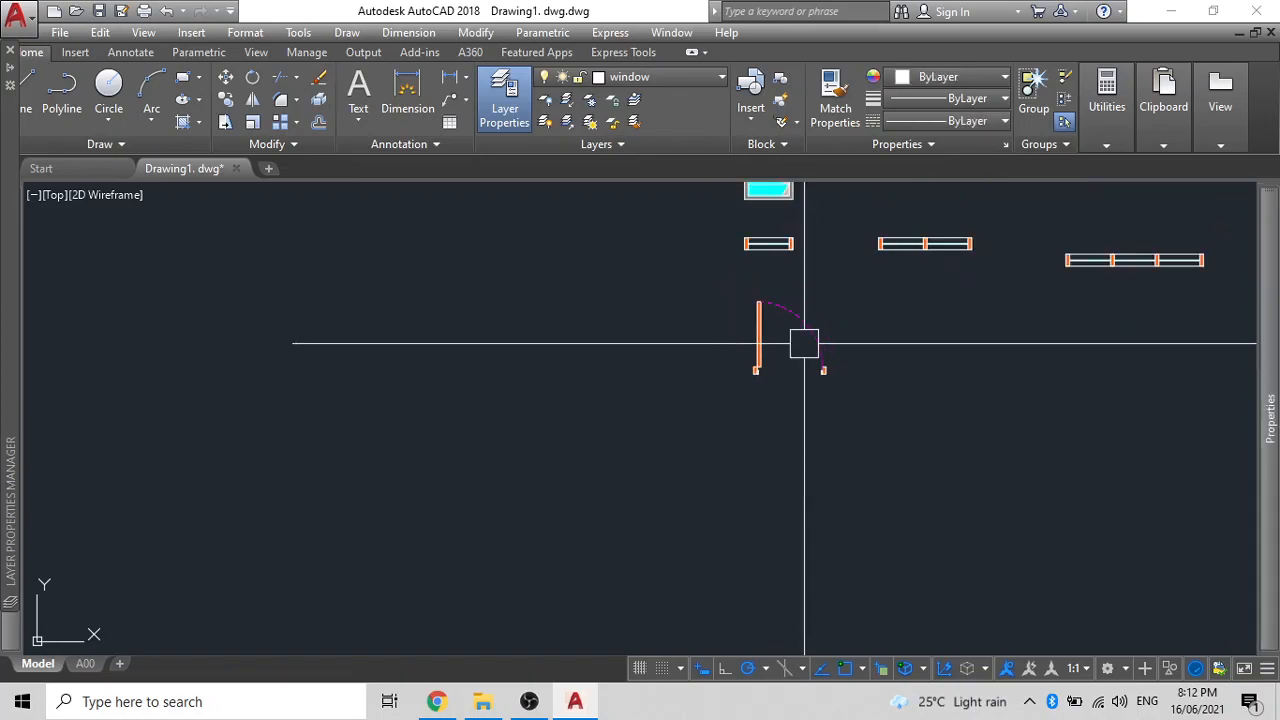
{"action": "scroll", "coordinate": [743, 390], "scroll_direction": "up", "scroll_amount": 6}
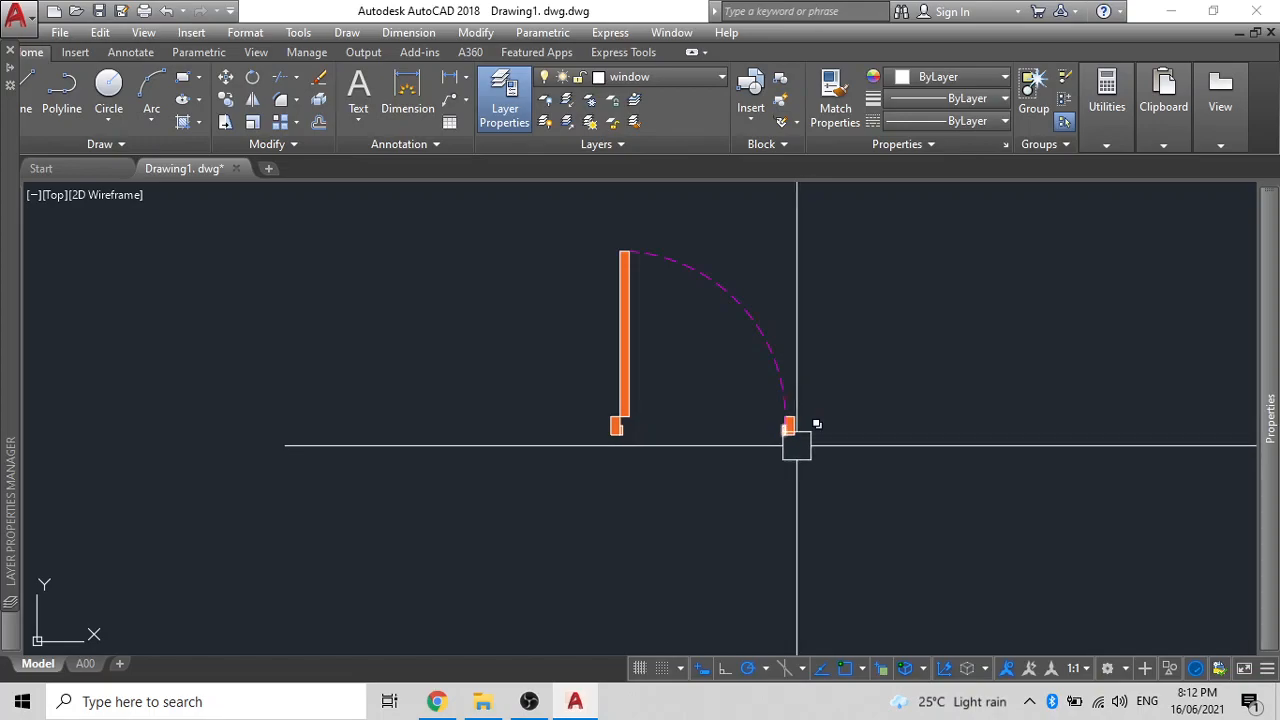
{"action": "scroll", "coordinate": [792, 443], "scroll_direction": "up", "scroll_amount": 8}
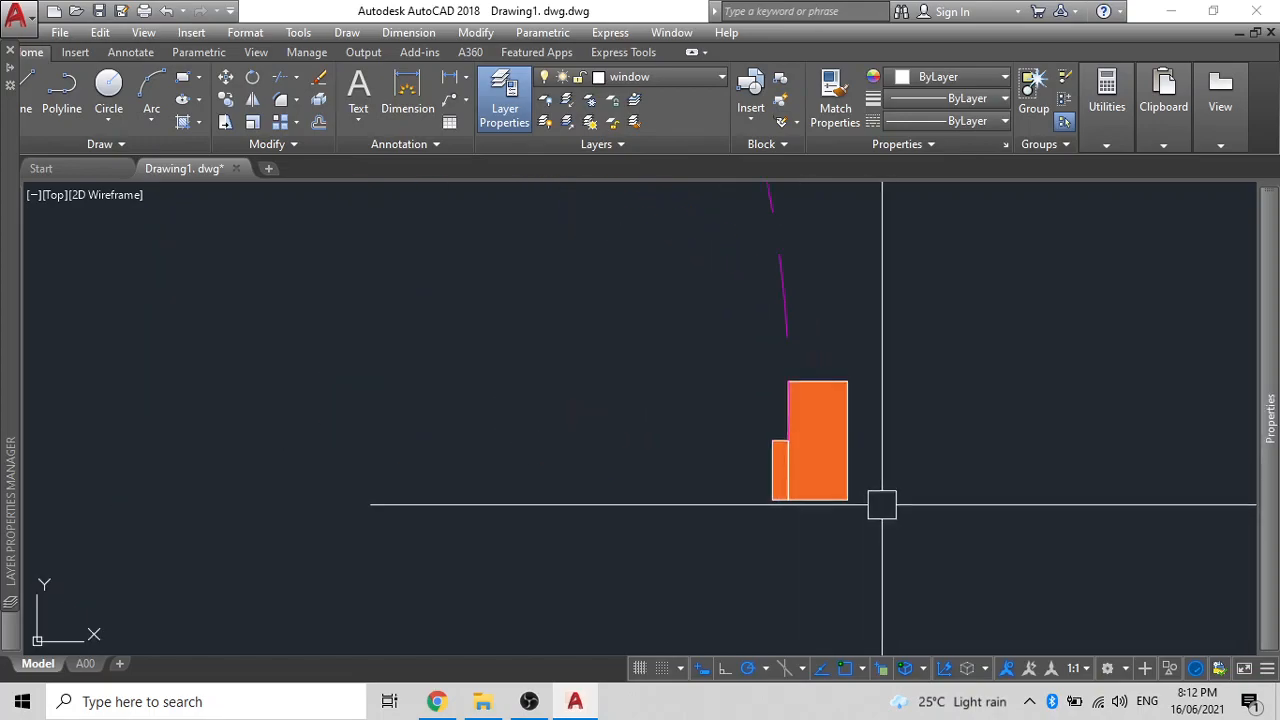
{"action": "scroll", "coordinate": [872, 520], "scroll_direction": "down", "scroll_amount": 6}
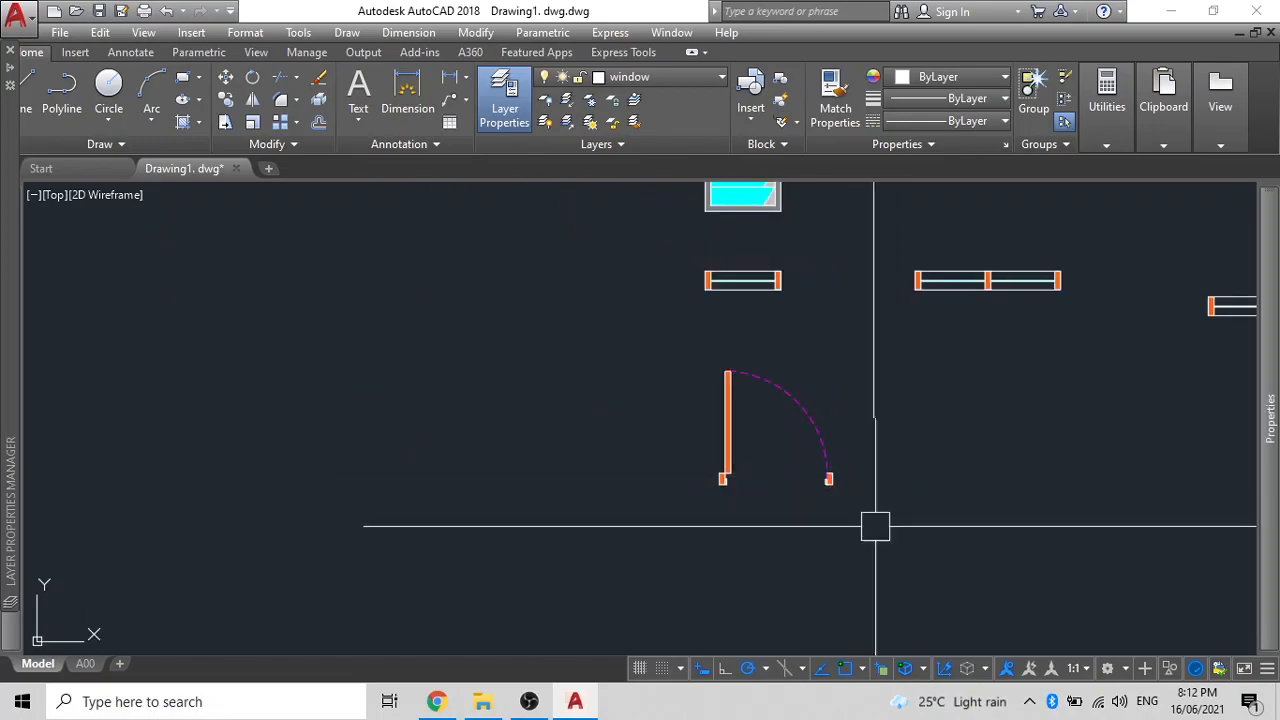
{"action": "left_click", "coordinate": [510, 110]}
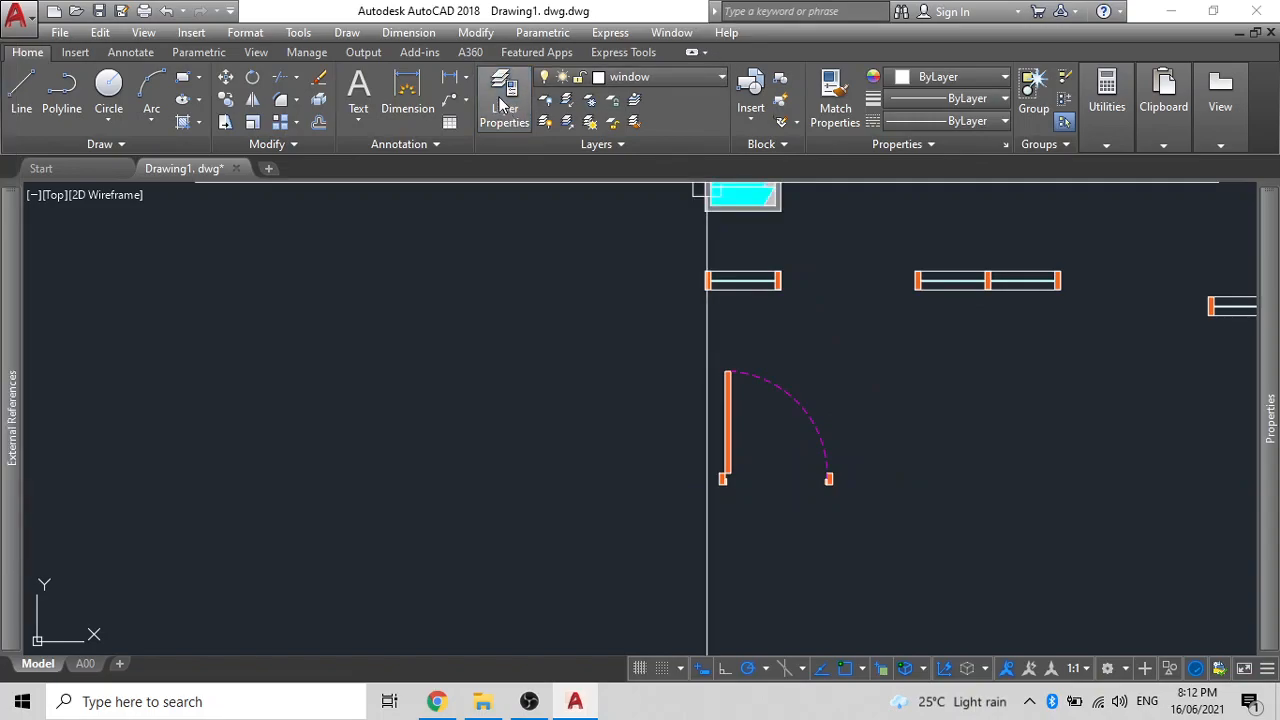
{"action": "left_click", "coordinate": [503, 105]}
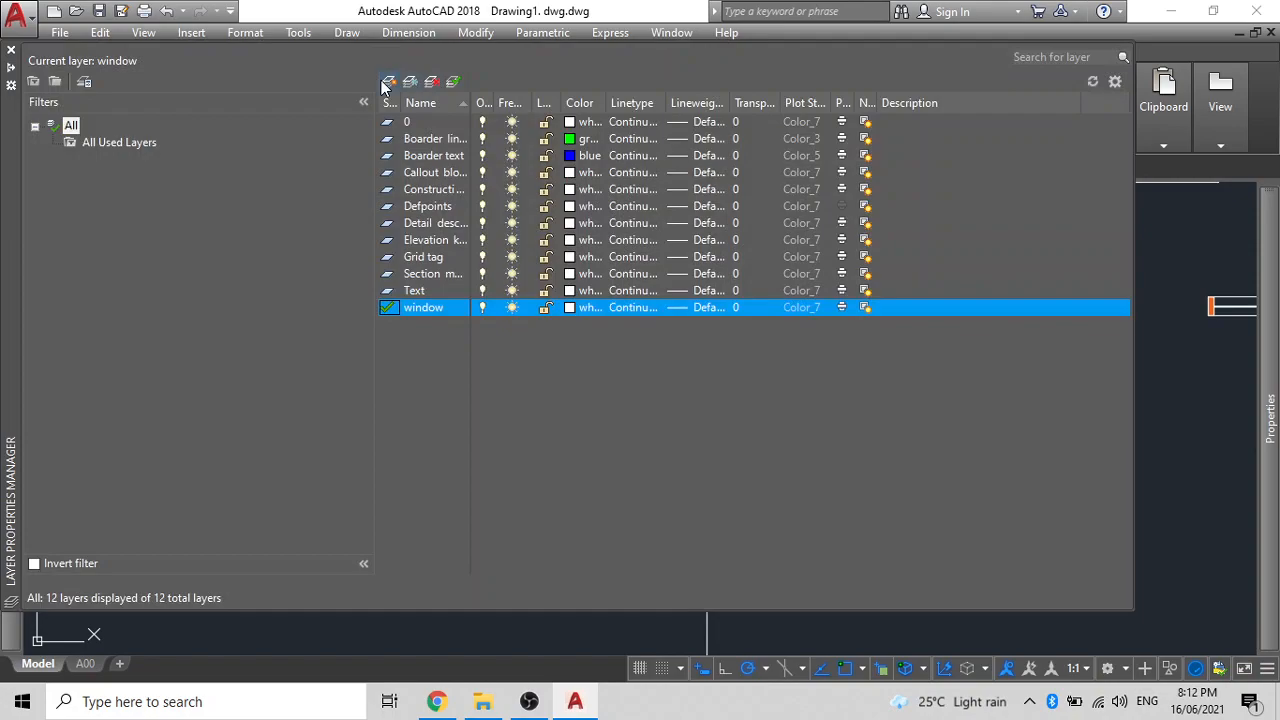
- Create a new layer DOOR and rename the window layer to Window
{"action": "type", "text": "DOOR"}
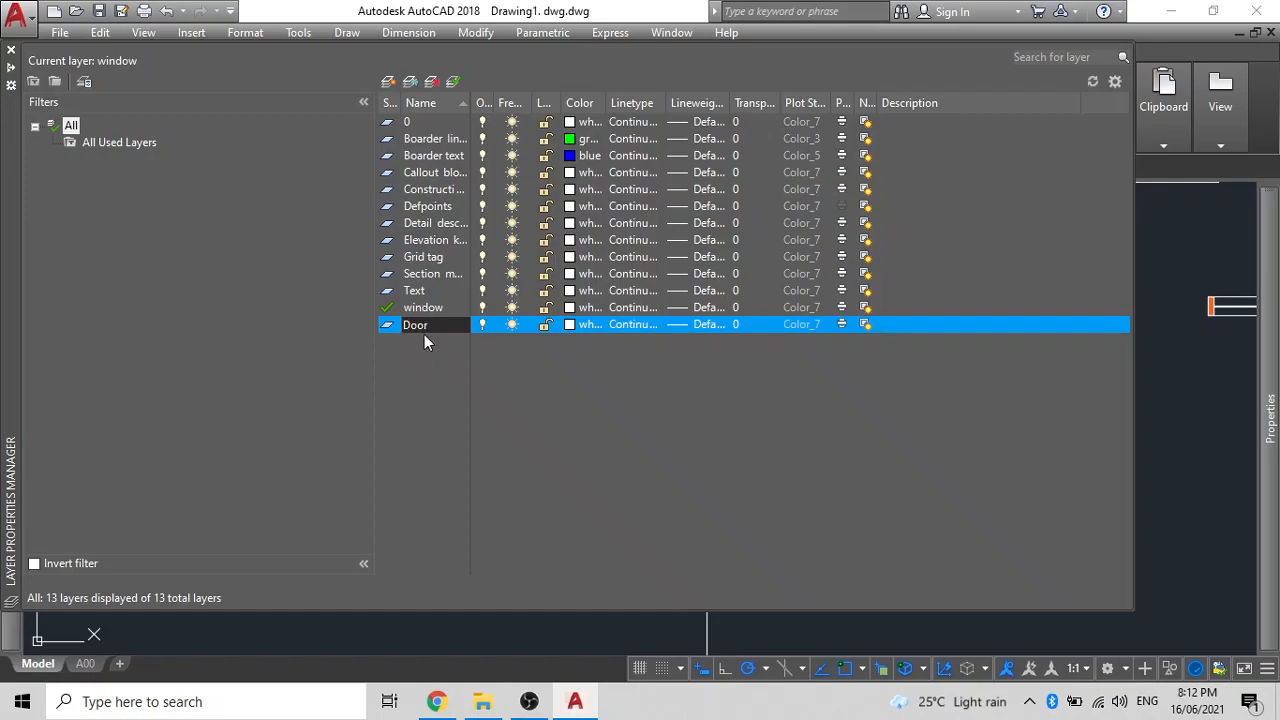
{"action": "key", "text": "Return"}
{"action": "left_click", "coordinate": [422, 309]}
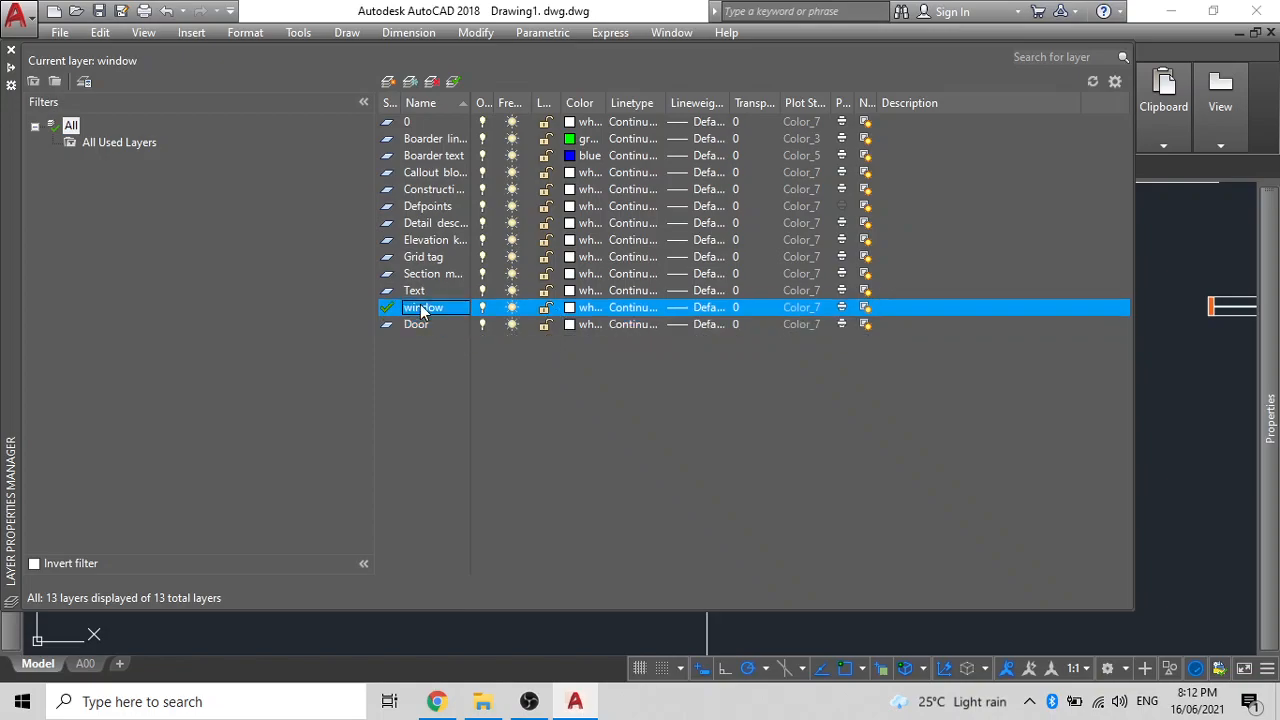
{"action": "left_click", "coordinate": [420, 304]}
{"action": "key", "text": "Return"}
- Make Door current and move the door leaf, pillars and swing arc onto it
{"action": "double_click", "coordinate": [387, 324]}
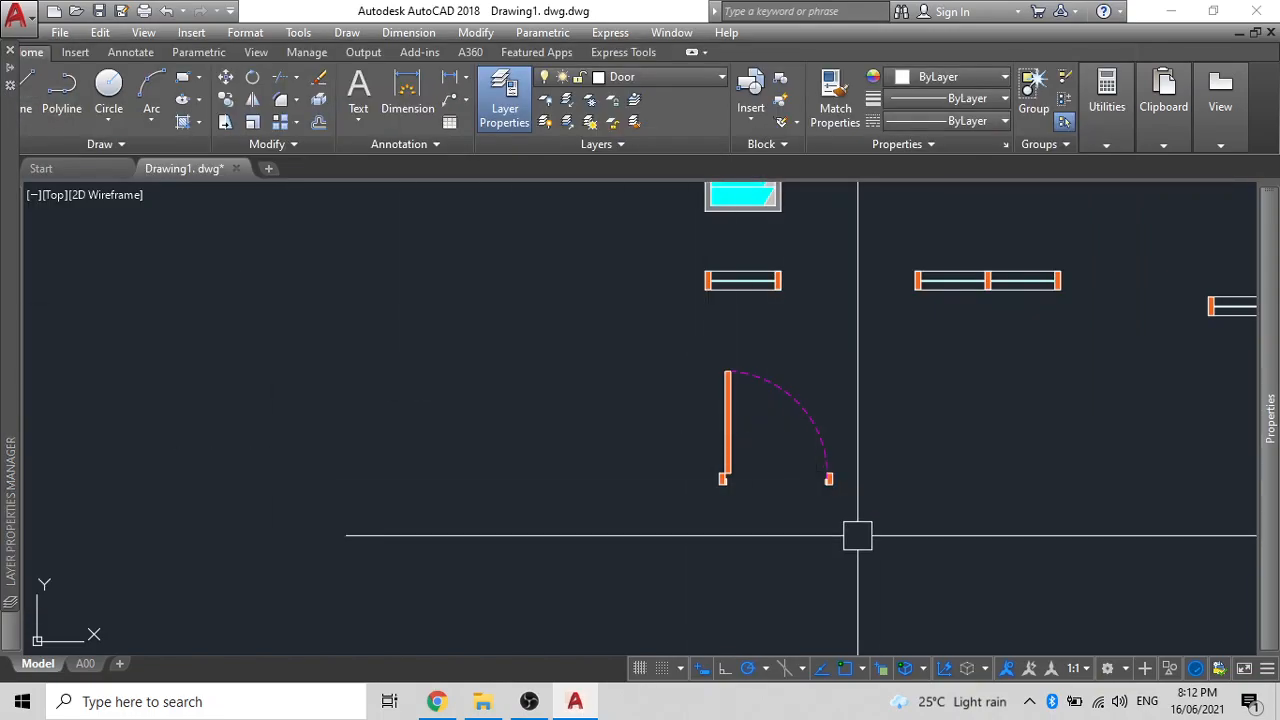
{"action": "left_click", "coordinate": [891, 534]}
{"action": "left_click", "coordinate": [607, 358]}
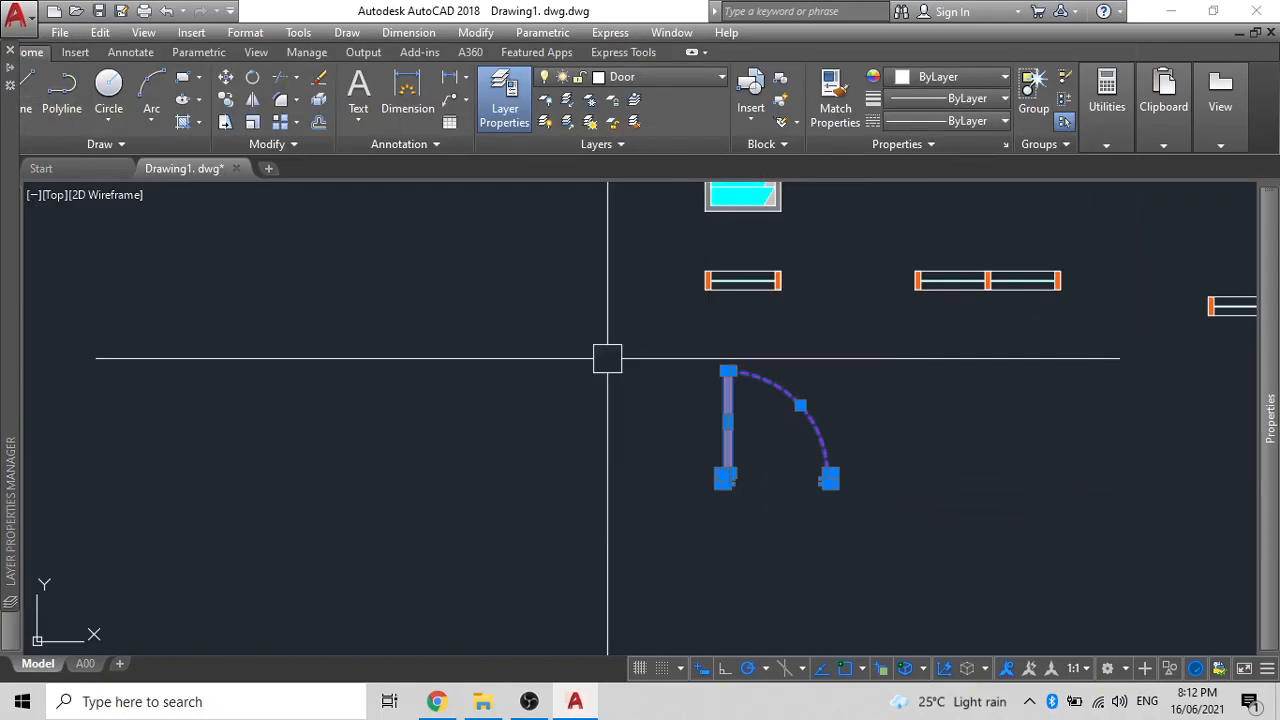
{"action": "left_click", "coordinate": [648, 79]}
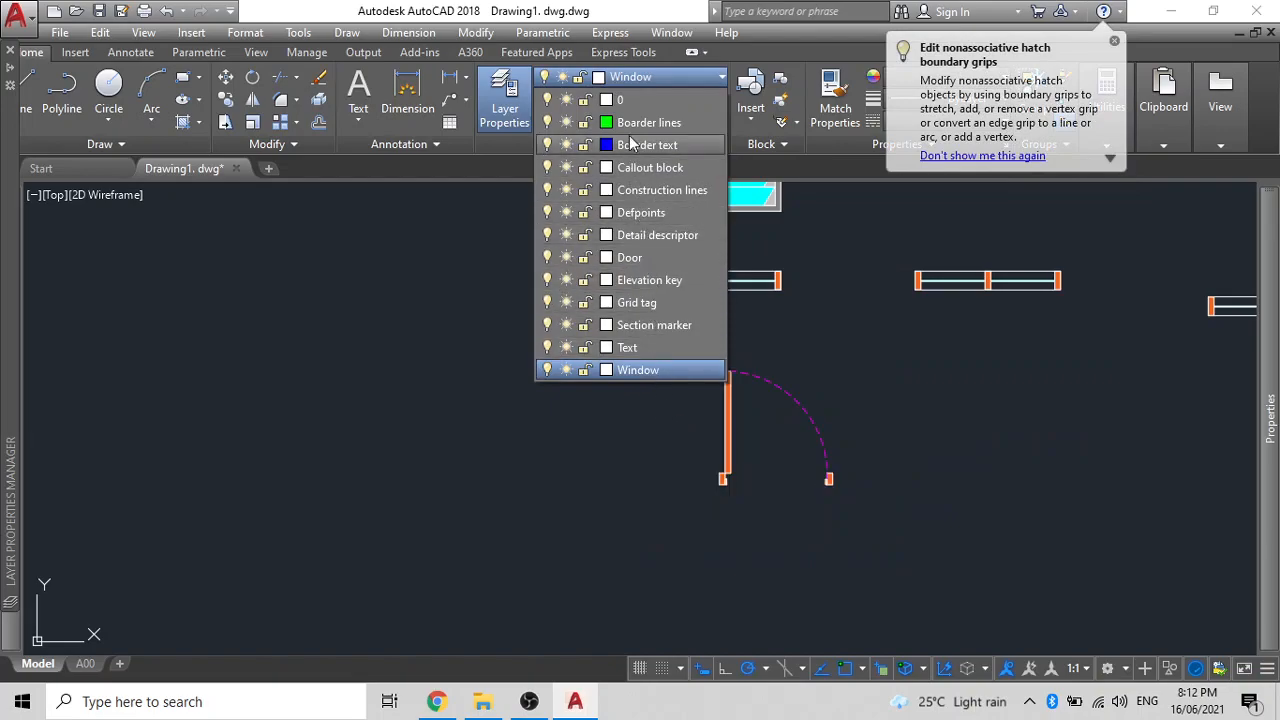
{"action": "left_click", "coordinate": [669, 259]}
{"action": "left_click", "coordinate": [825, 468]}
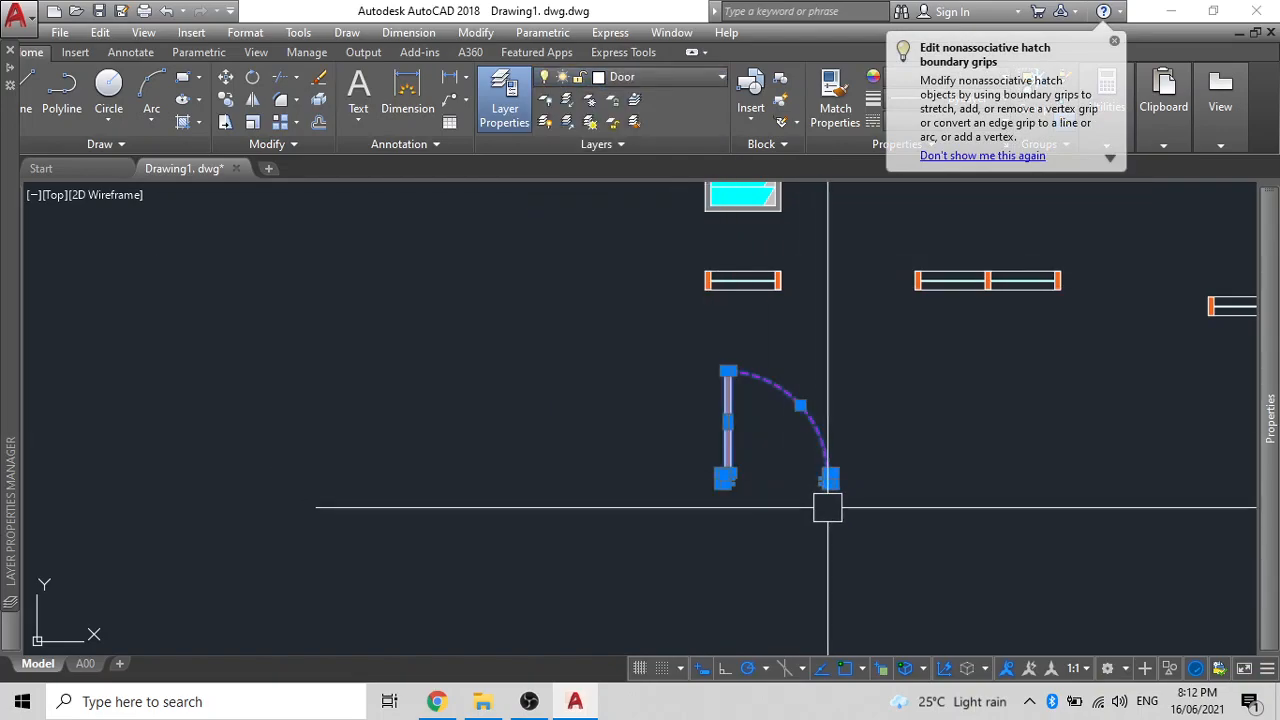
{"action": "scroll", "coordinate": [827, 507], "scroll_direction": "up", "scroll_amount": 2}
{"action": "left_click", "coordinate": [871, 533]}
{"action": "left_click", "coordinate": [527, 294]}
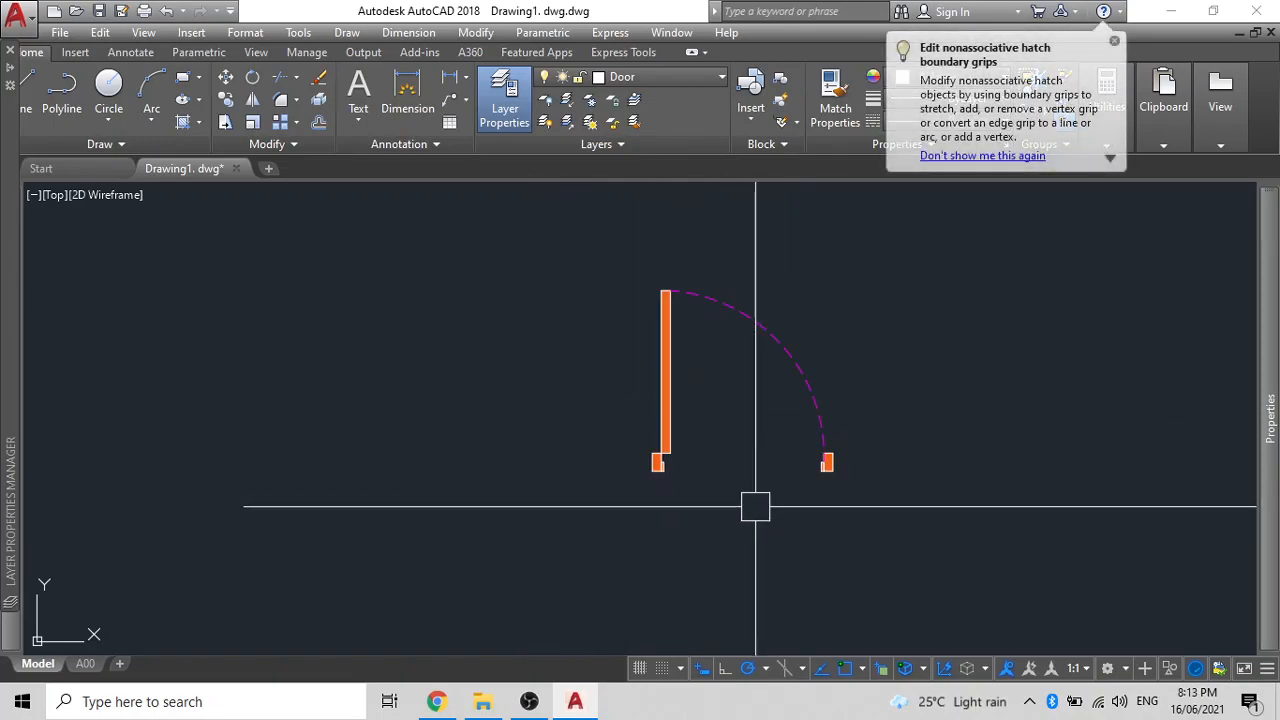
- Redefine block D1 from the door's leaf, jambs and arc
{"action": "key", "text": "Return"}
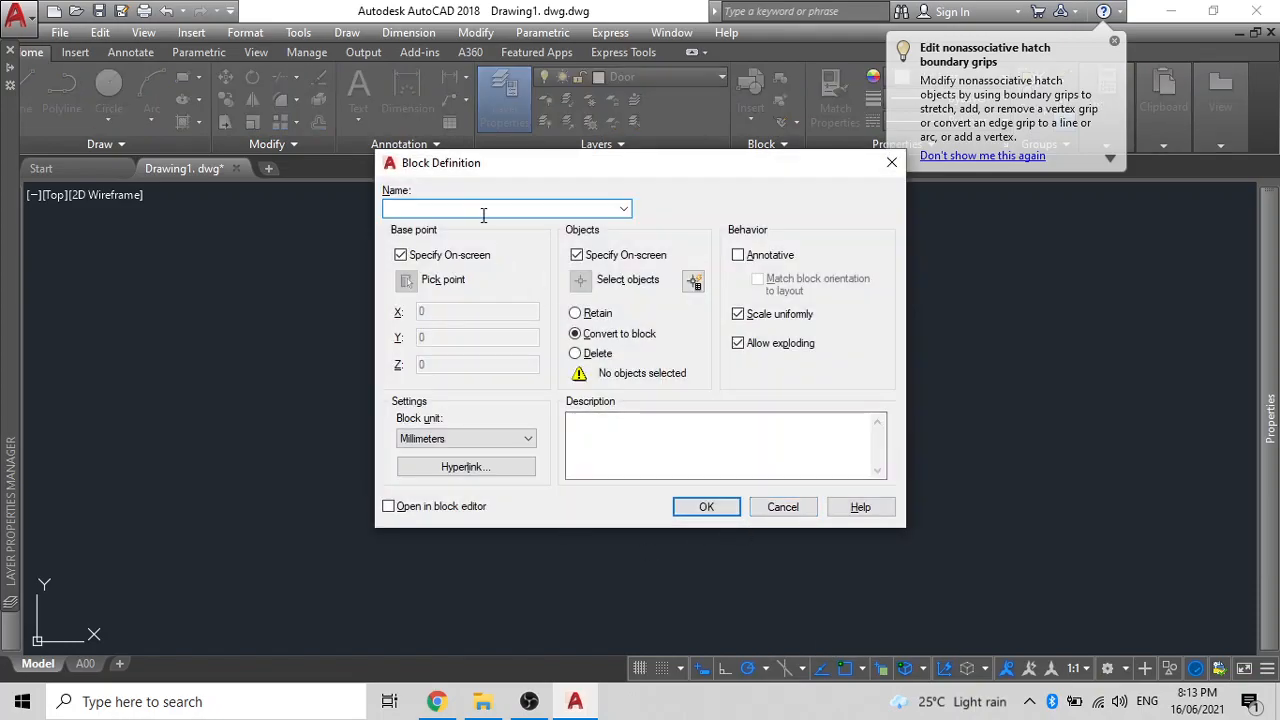
{"action": "type", "text": "D1"}
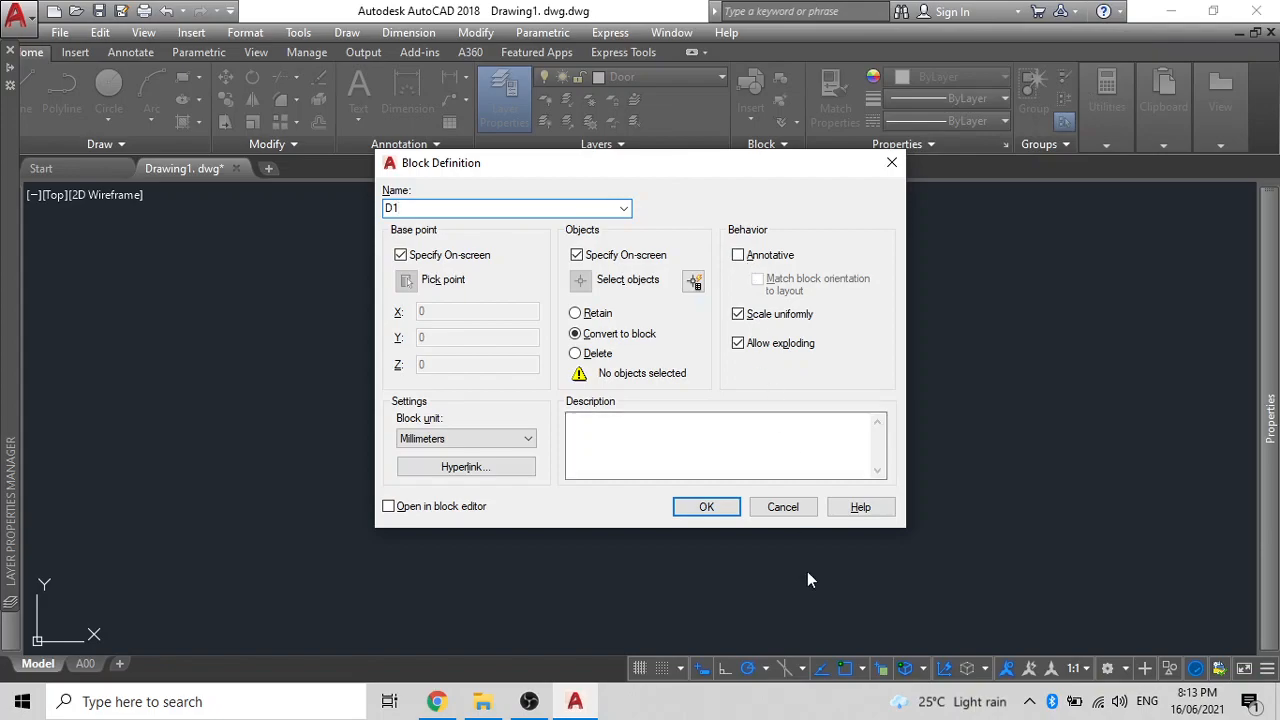
{"action": "left_click", "coordinate": [706, 507]}
{"action": "left_click", "coordinate": [657, 470]}
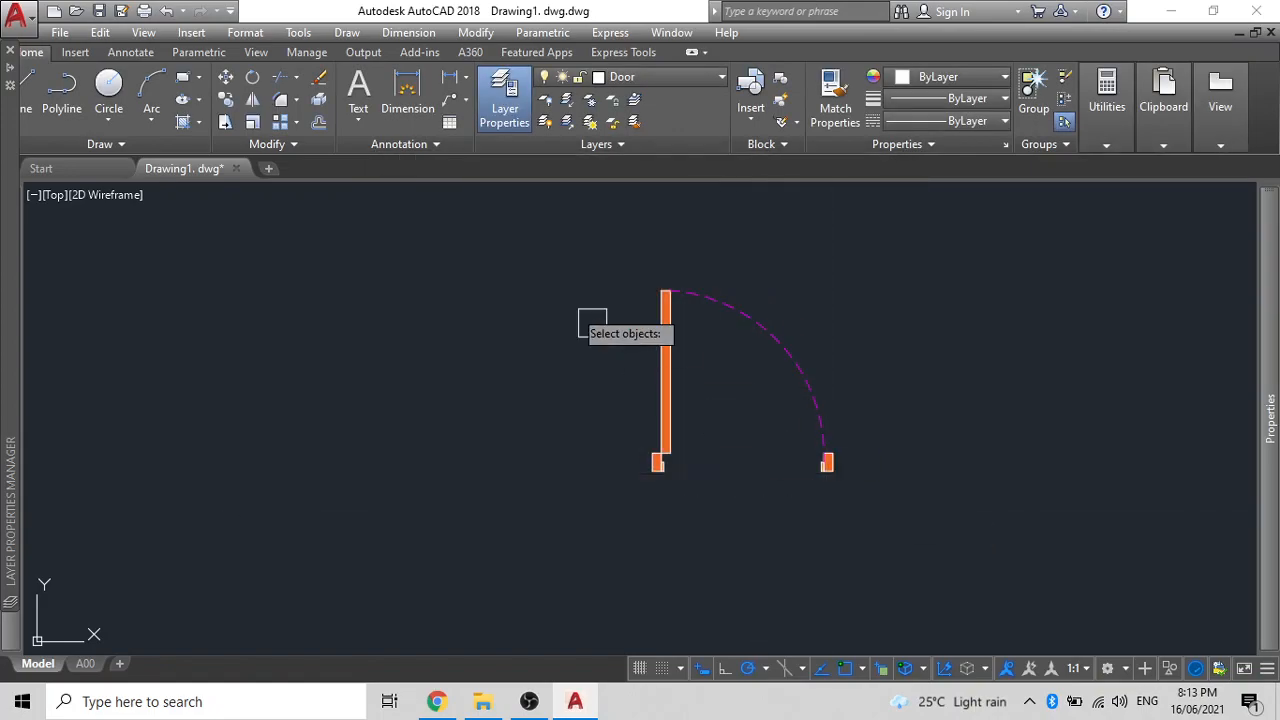
{"action": "left_click", "coordinate": [866, 512]}
{"action": "left_click", "coordinate": [566, 252]}
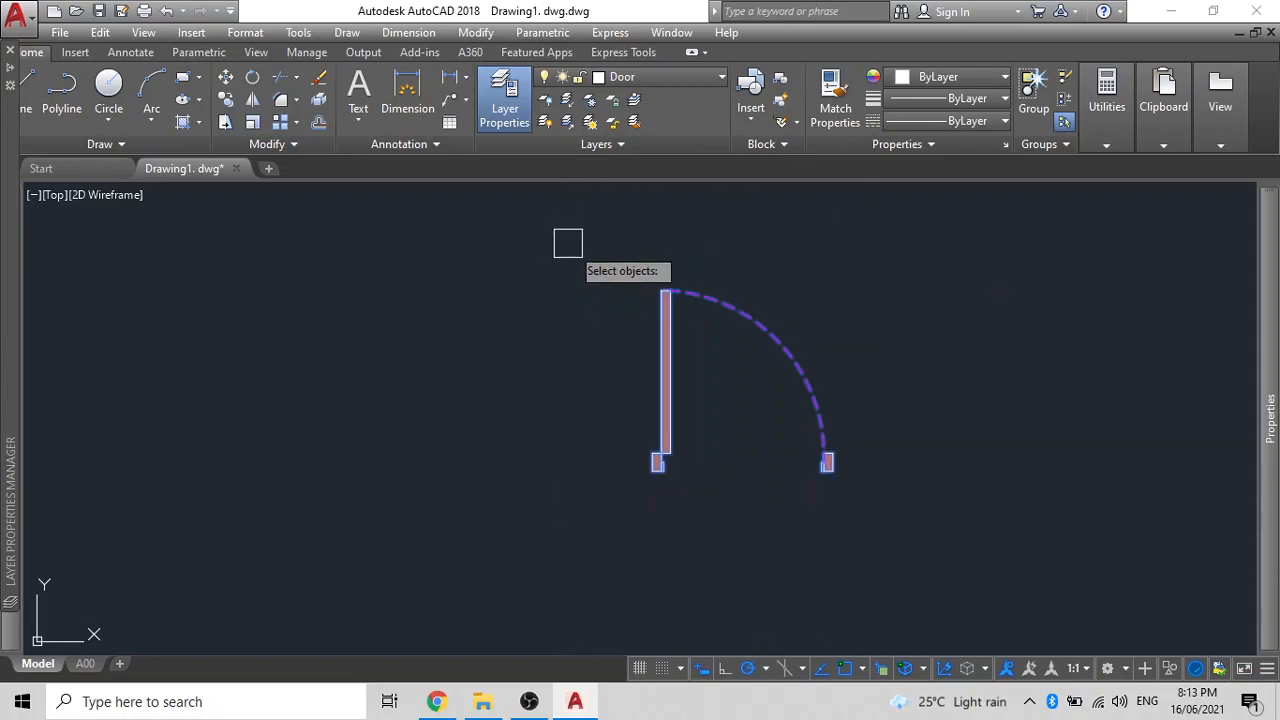
{"action": "key", "text": "Return"}
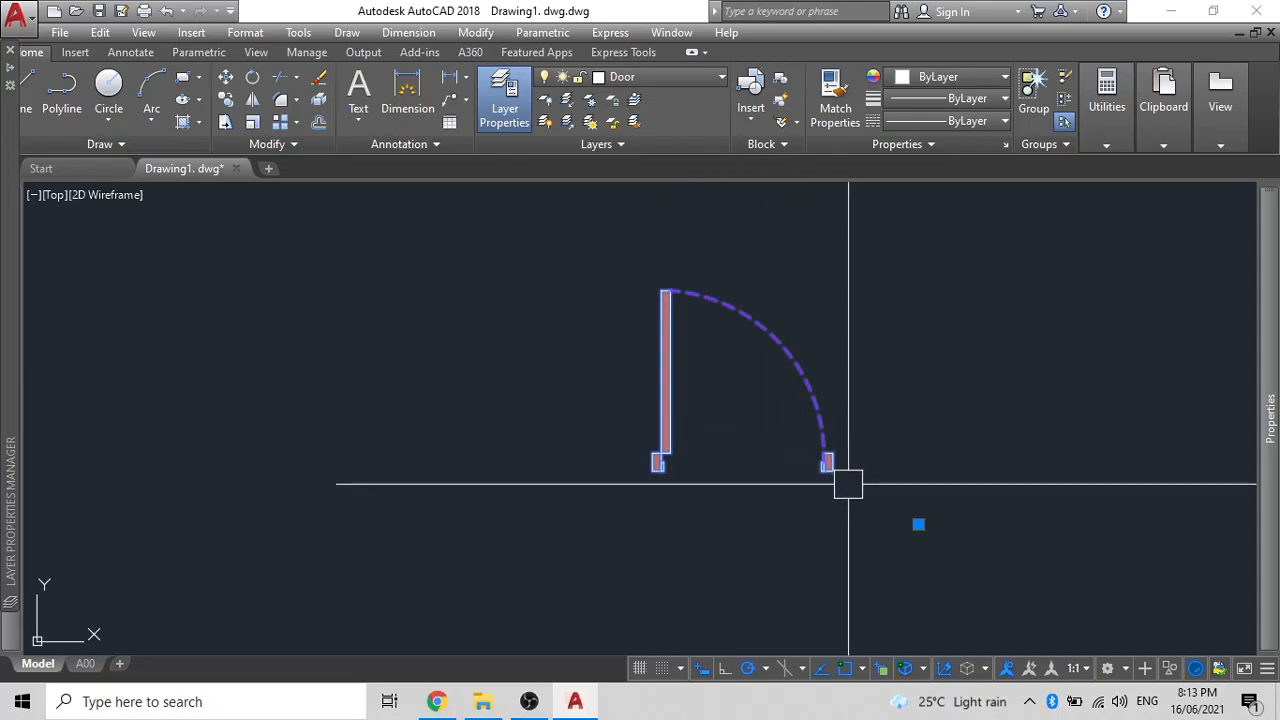
- Explode the door into separate pieces and reopen Block Definition with B
{"action": "left_click", "coordinate": [856, 516]}
{"action": "left_click", "coordinate": [546, 281]}
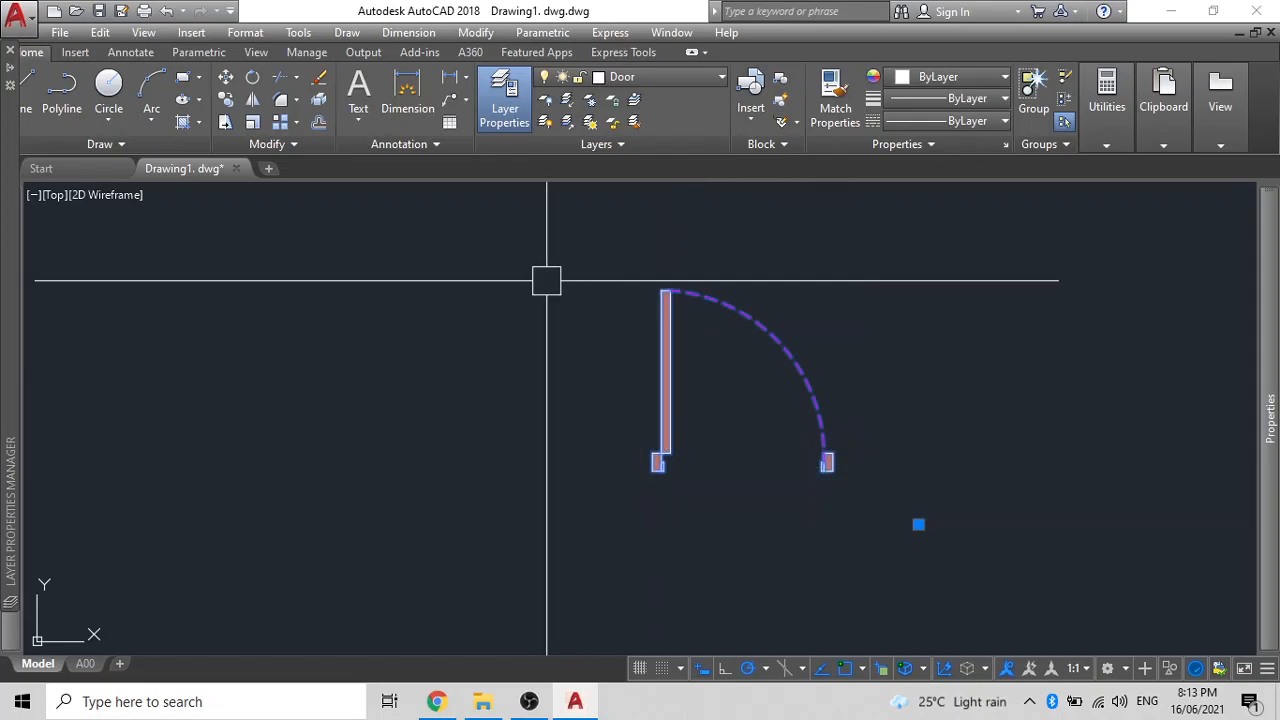
{"action": "type", "text": "EXPLODE"}
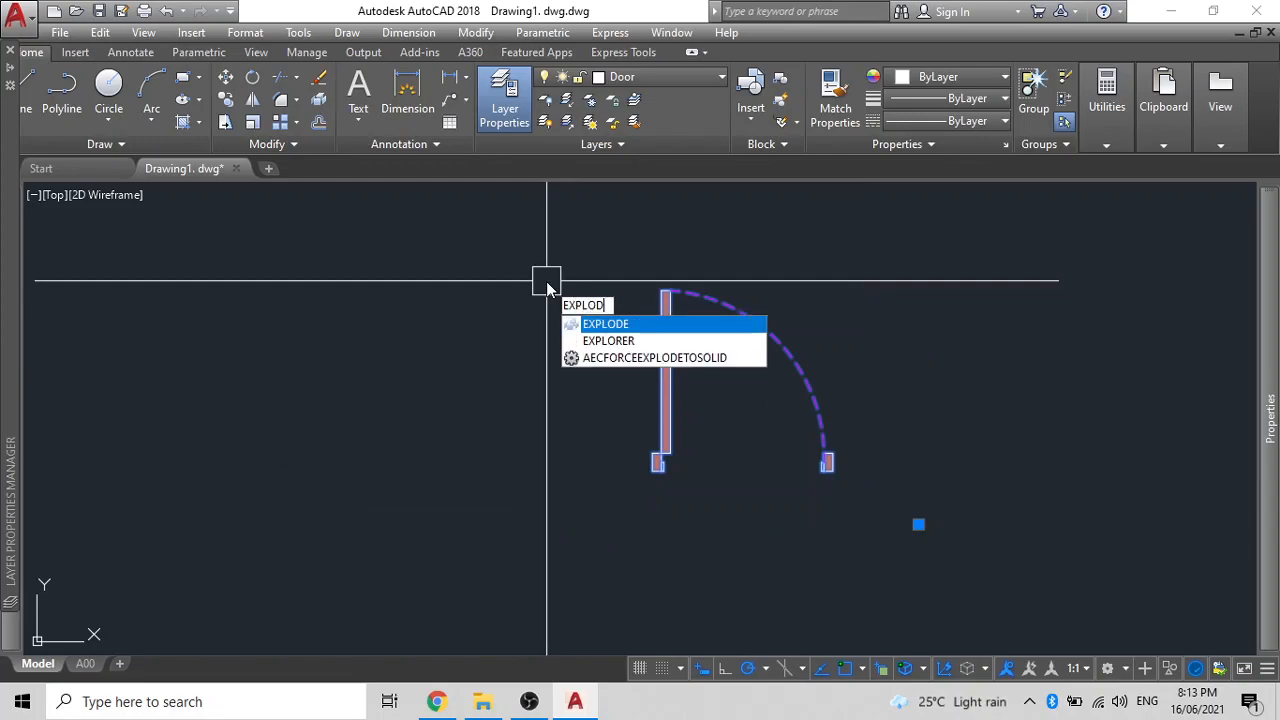
{"action": "key", "text": "Return"}
{"action": "left_click", "coordinate": [877, 523]}
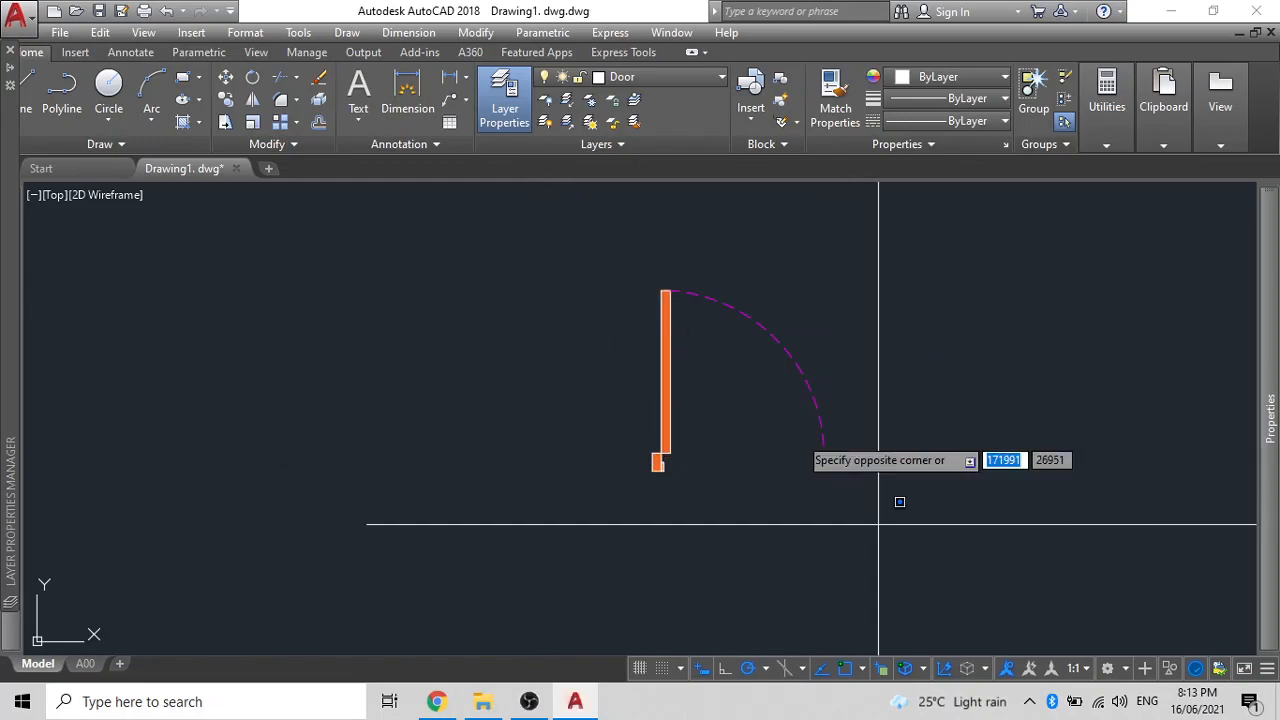
{"action": "left_click", "coordinate": [843, 538]}
{"action": "type", "text": "B"}
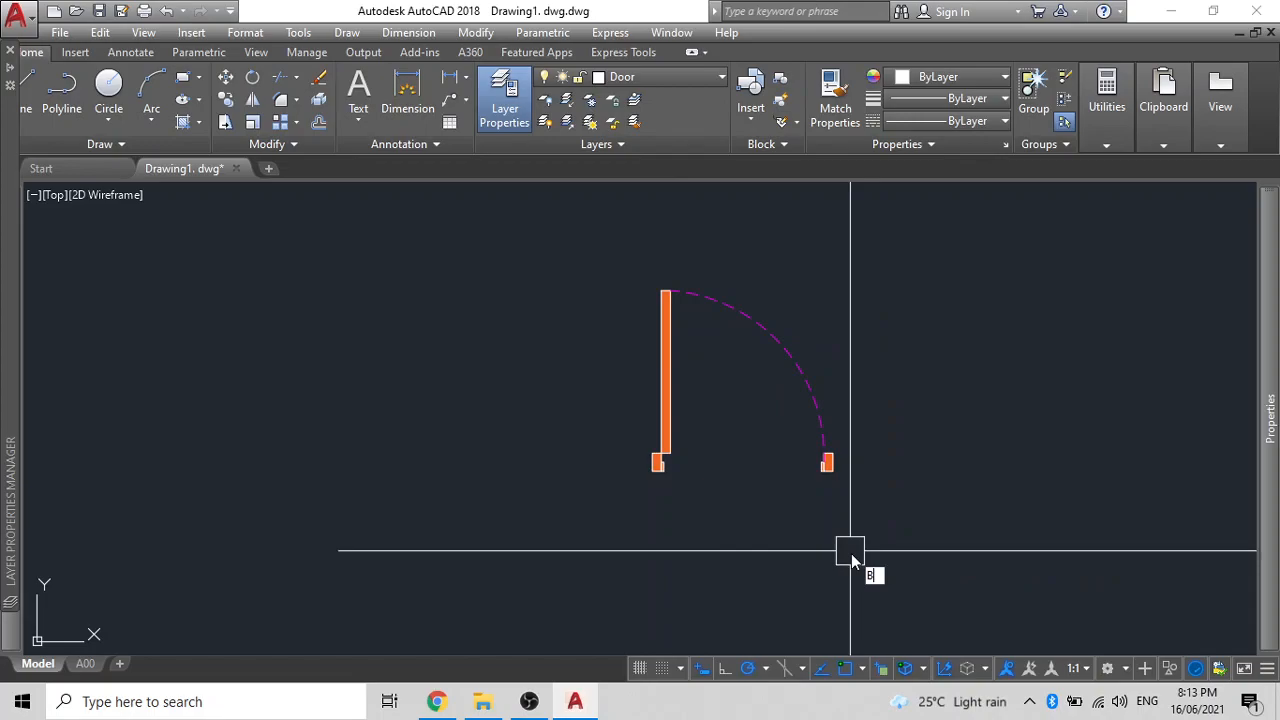
{"action": "key", "text": "Return"}
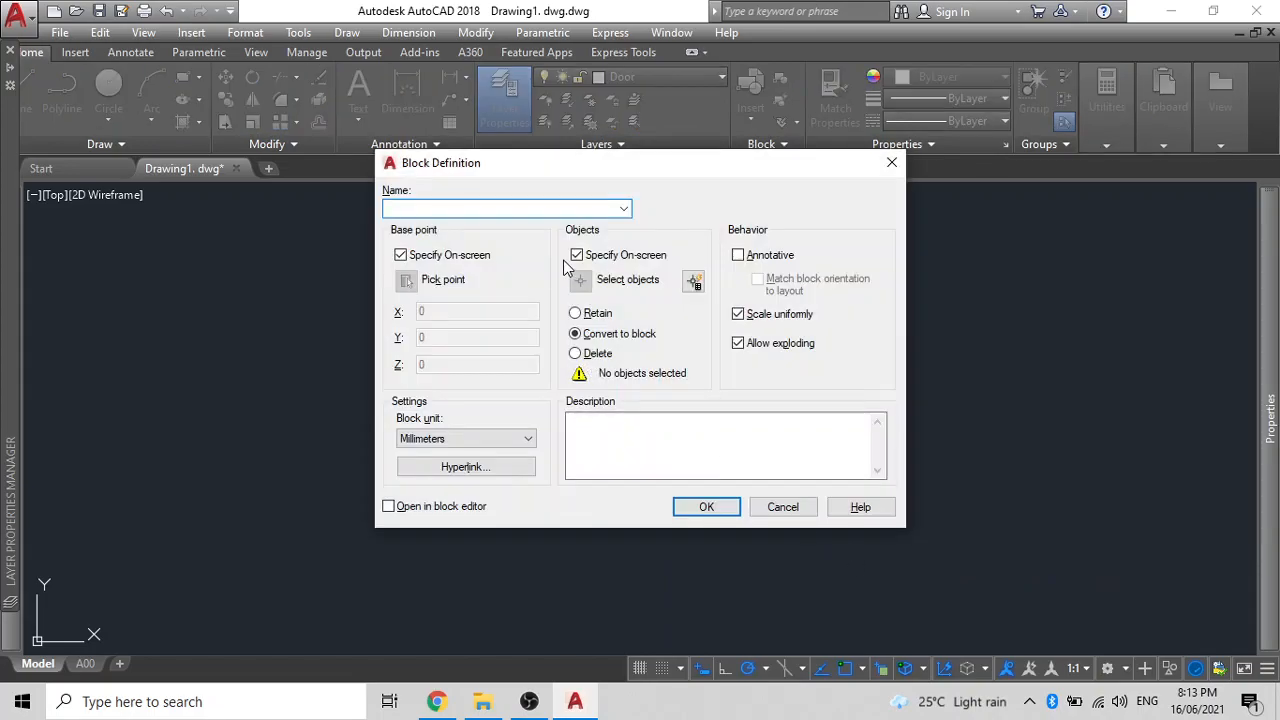
- Redefine block D1 with its base point at the door's lower-left corner
{"action": "left_click", "coordinate": [401, 256]}
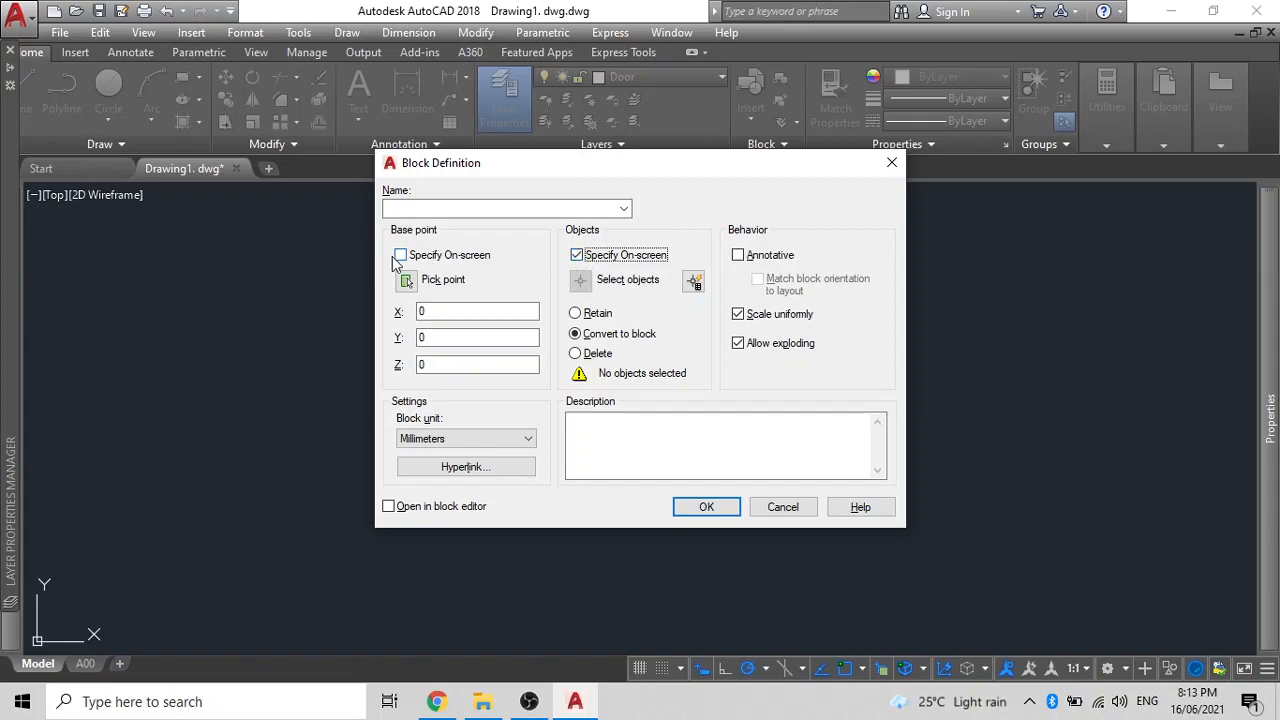
{"action": "left_click", "coordinate": [412, 257]}
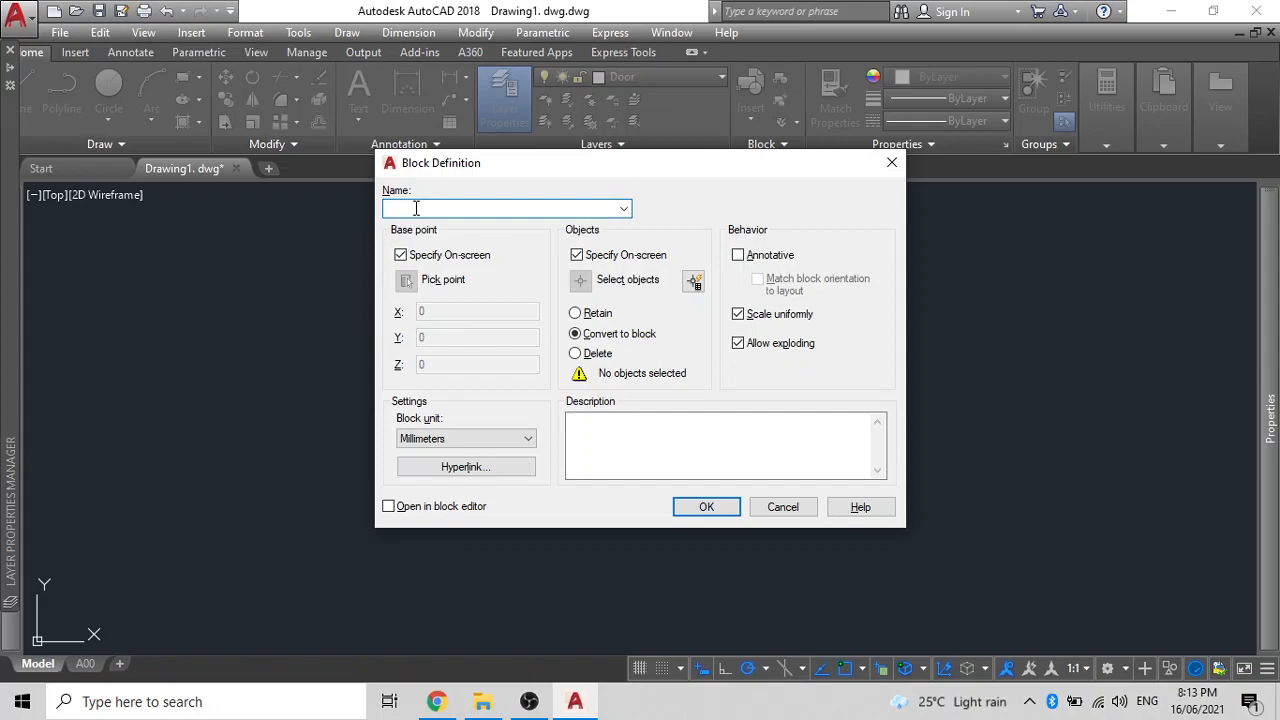
{"action": "left_click", "coordinate": [702, 506]}
{"action": "left_click", "coordinate": [678, 362]}
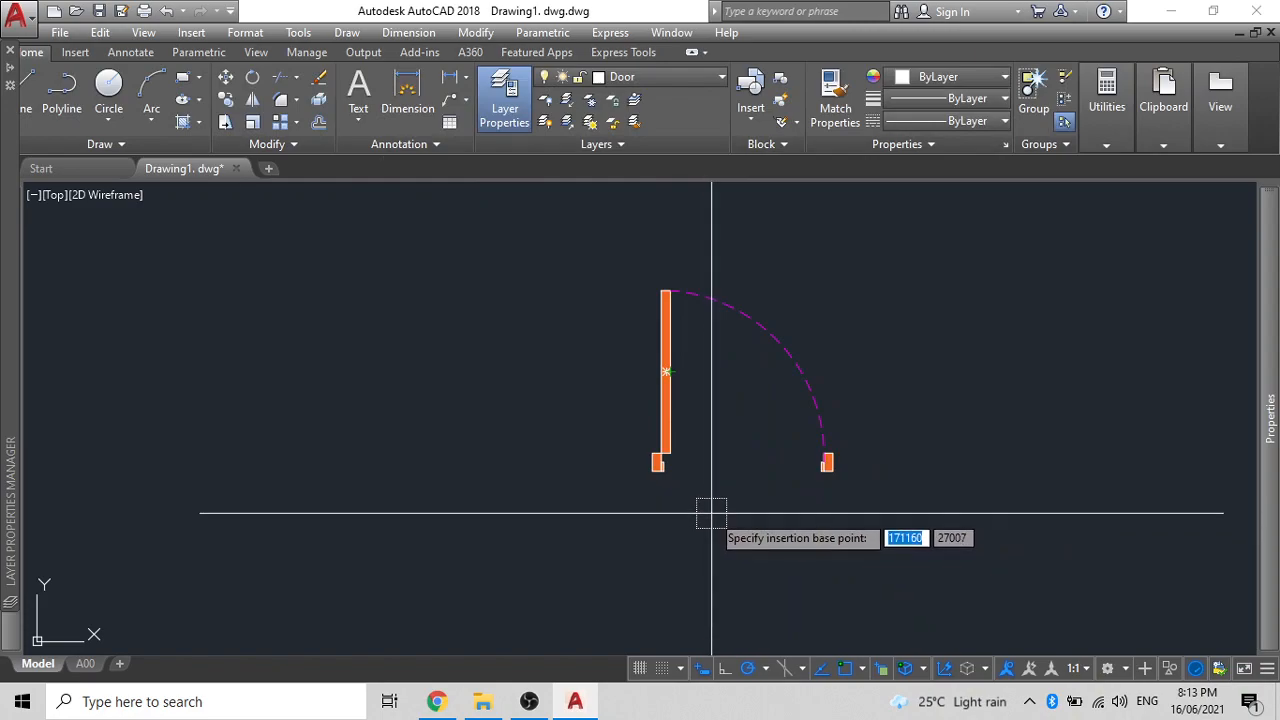
{"action": "left_click", "coordinate": [656, 466]}
{"action": "left_click", "coordinate": [864, 519]}
{"action": "left_click", "coordinate": [606, 228]}
{"action": "key", "text": "Return"}
- Check the door is one block and regenerate so the dashed arc displays smoothly
{"action": "left_click", "coordinate": [667, 345]}
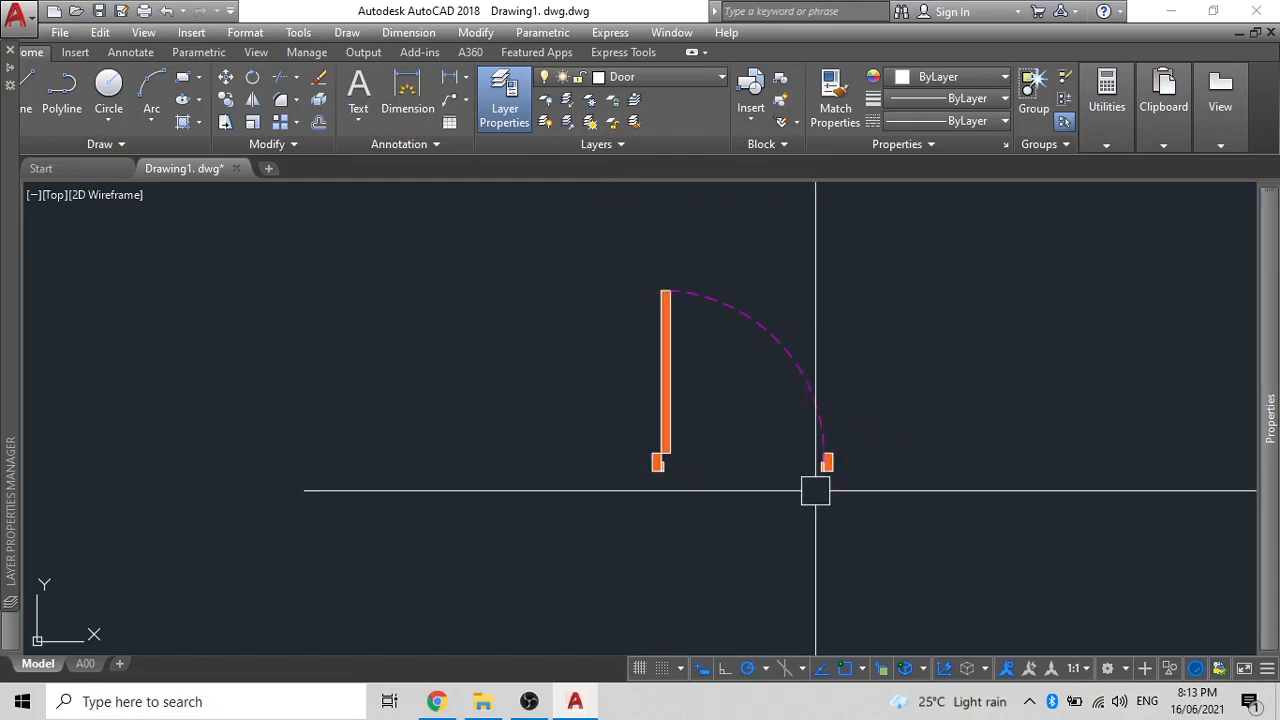
{"action": "scroll", "coordinate": [817, 457], "scroll_direction": "up", "scroll_amount": 3}
{"action": "scroll", "coordinate": [826, 489], "scroll_direction": "down", "scroll_amount": 1}
{"action": "scroll", "coordinate": [820, 451], "scroll_direction": "up", "scroll_amount": 5}
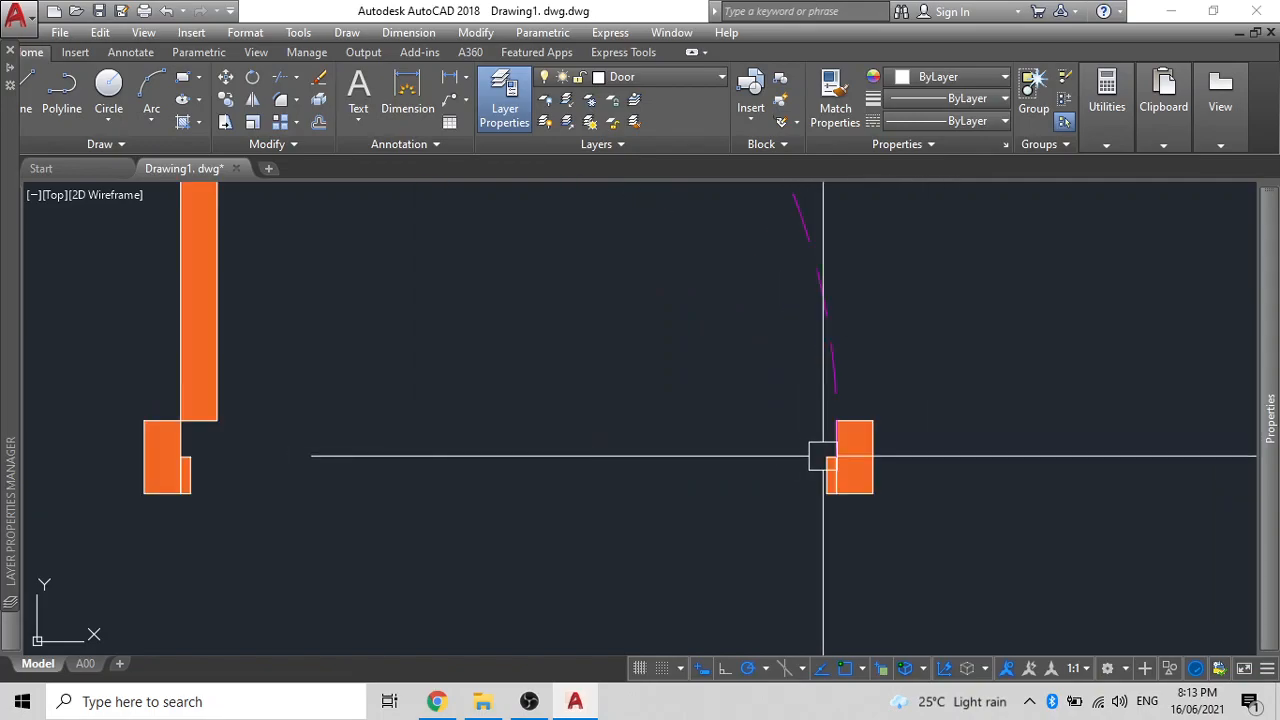
{"action": "scroll", "coordinate": [886, 427], "scroll_direction": "up", "scroll_amount": 2}
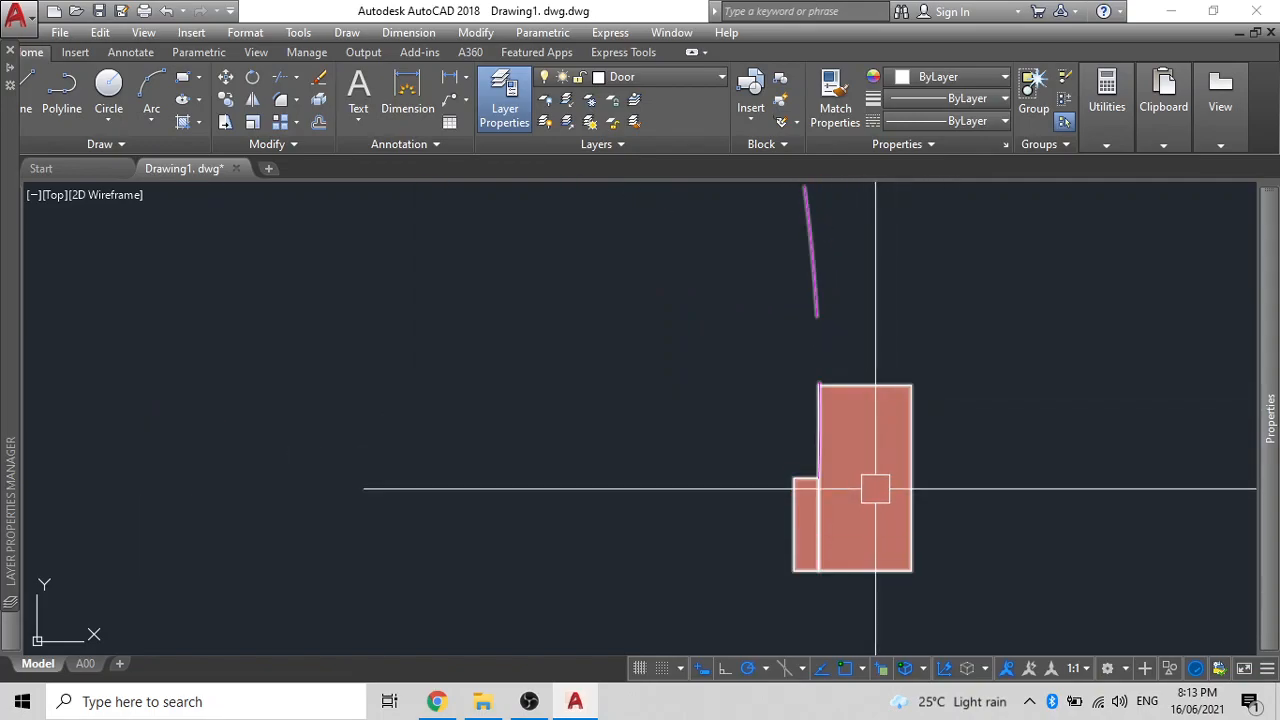
{"action": "scroll", "coordinate": [875, 489], "scroll_direction": "down", "scroll_amount": 6}
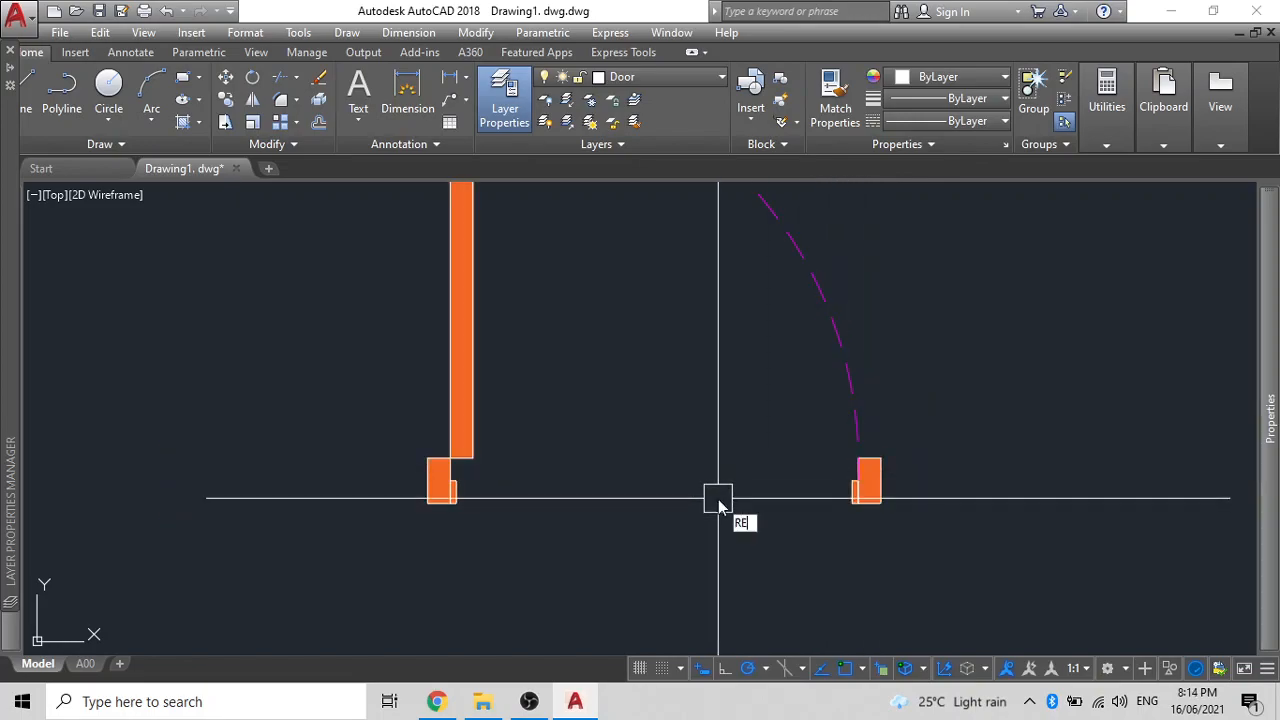
{"action": "key", "text": "Return"}
{"action": "scroll", "coordinate": [757, 500], "scroll_direction": "down", "scroll_amount": 3}
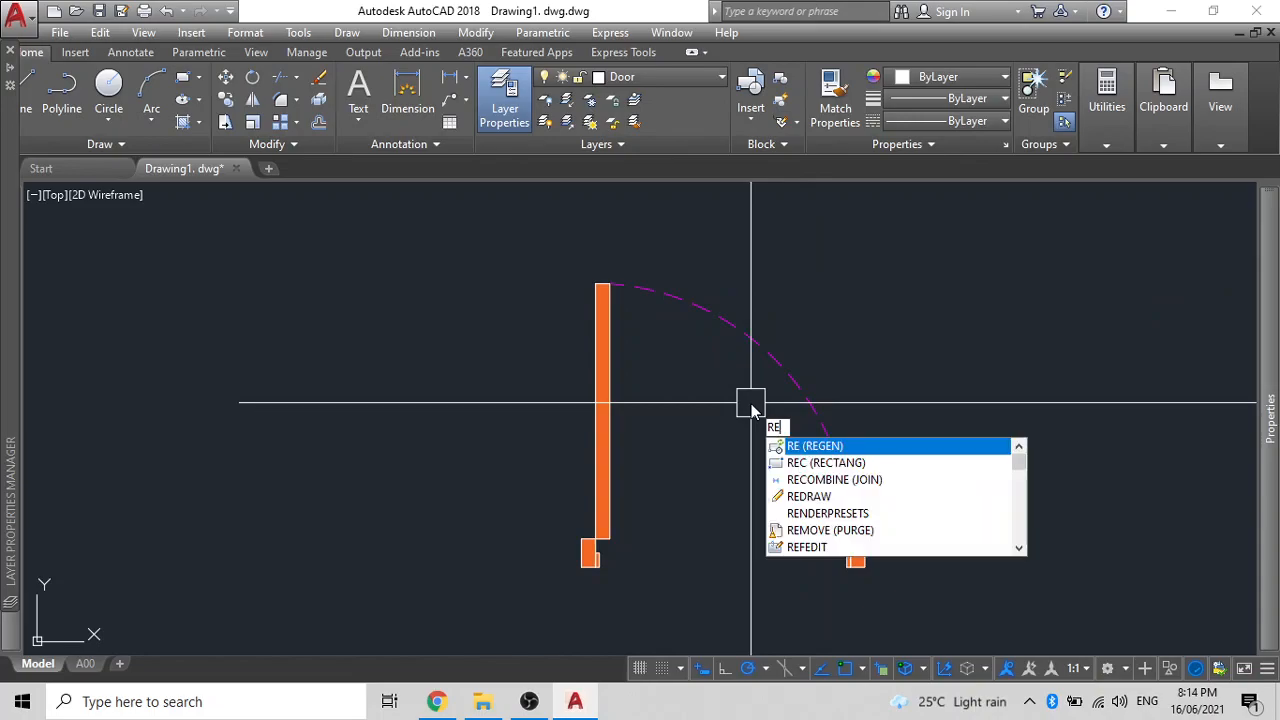
{"action": "key", "text": "Return"}
{"action": "scroll", "coordinate": [790, 388], "scroll_direction": "down", "scroll_amount": 4}
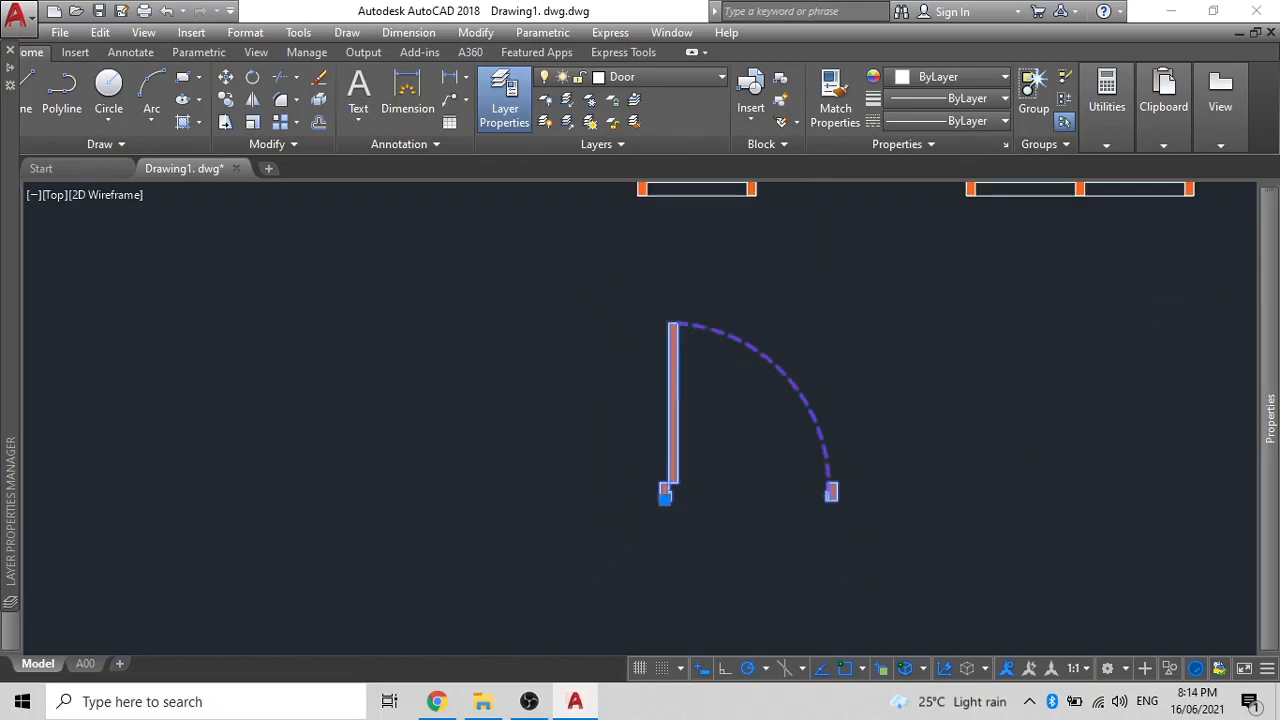
- Move the door plan further left
{"action": "type", "text": "m"}
{"action": "key", "text": "Return"}
{"action": "left_click", "coordinate": [897, 480]}
{"action": "left_click", "coordinate": [492, 476]}
{"action": "middle_click_drag", "start_coordinate": [580, 487], "coordinate": [705, 523]}
- Place vertical and horizontal XLINE guides at the door end, raising the horizontal one above the door
{"action": "key", "text": "Return"}
{"action": "left_click", "coordinate": [433, 487]}
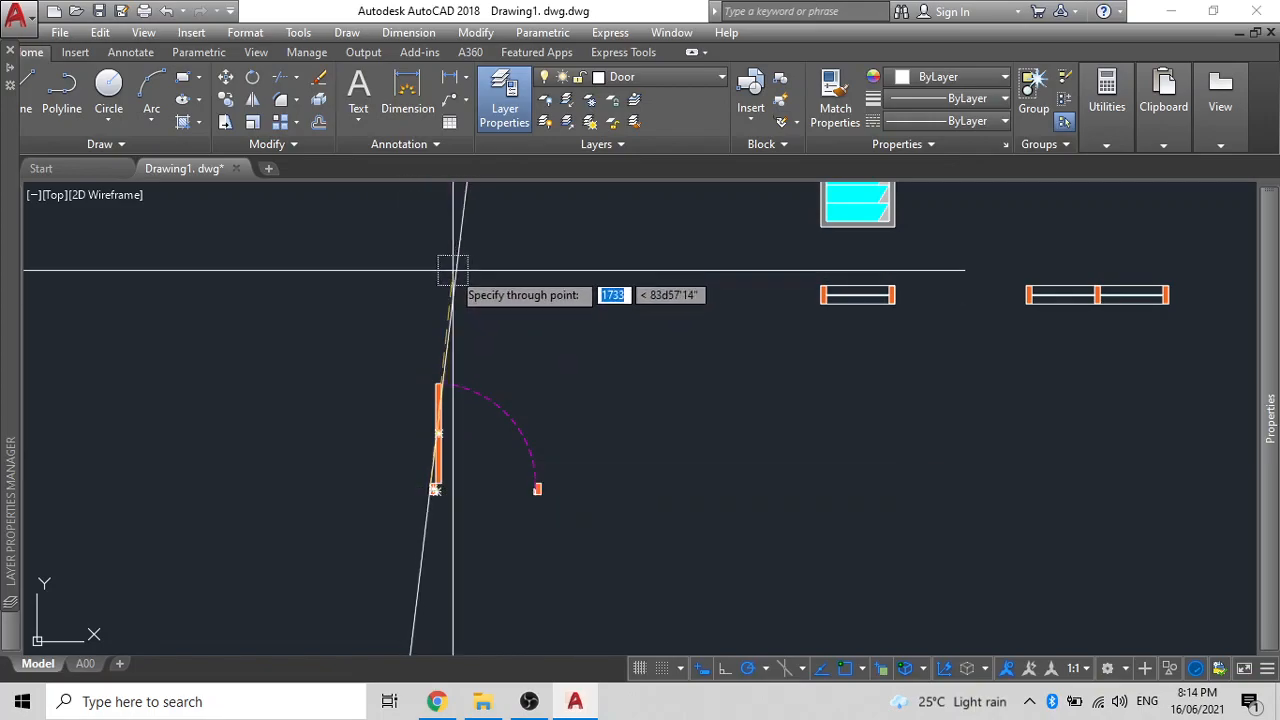
{"action": "left_click", "coordinate": [430, 290]}
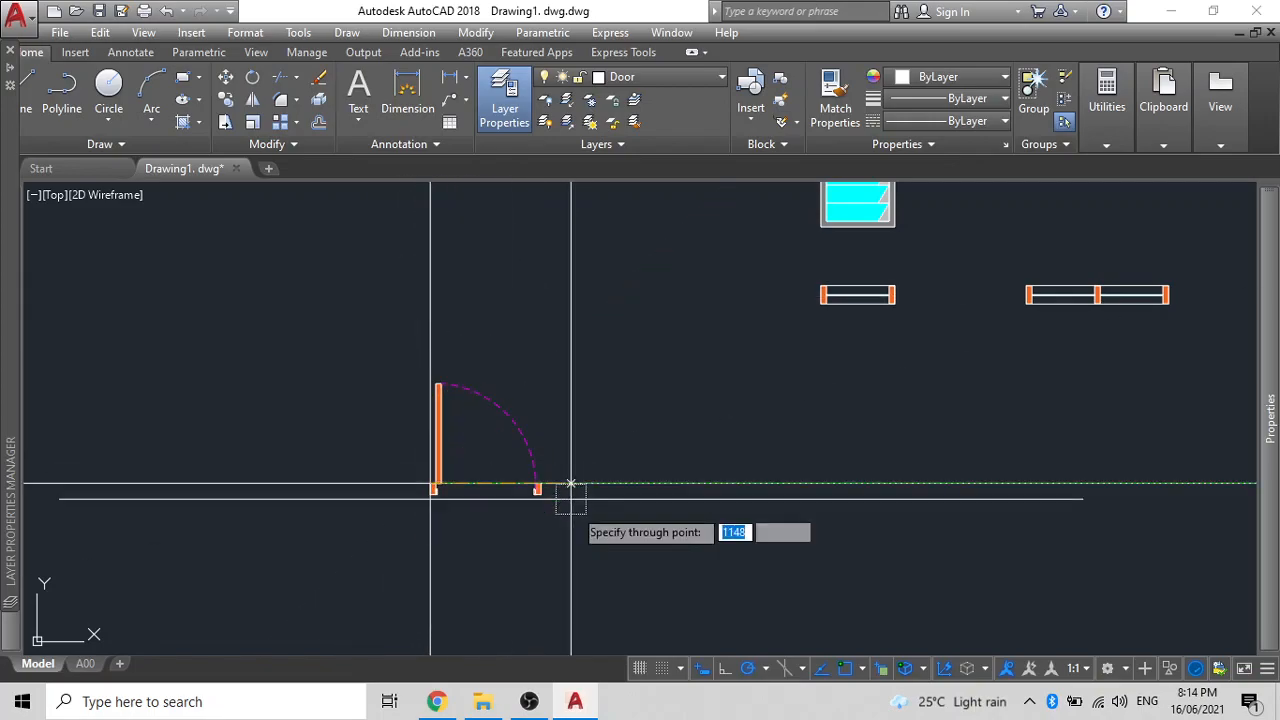
{"action": "left_click", "coordinate": [602, 484]}
{"action": "key", "text": "Escape"}
{"action": "left_click", "coordinate": [606, 486]}
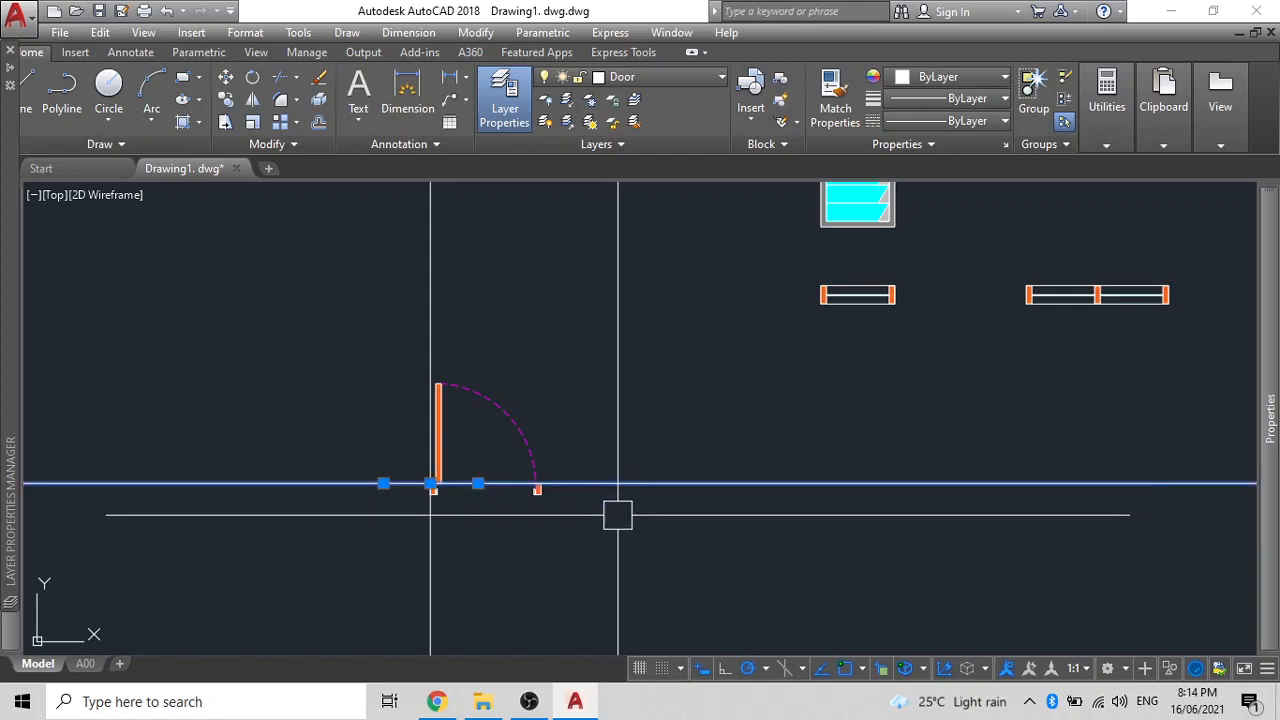
{"action": "type", "text": "m"}
{"action": "key", "text": "Return"}
{"action": "left_click", "coordinate": [606, 606]}
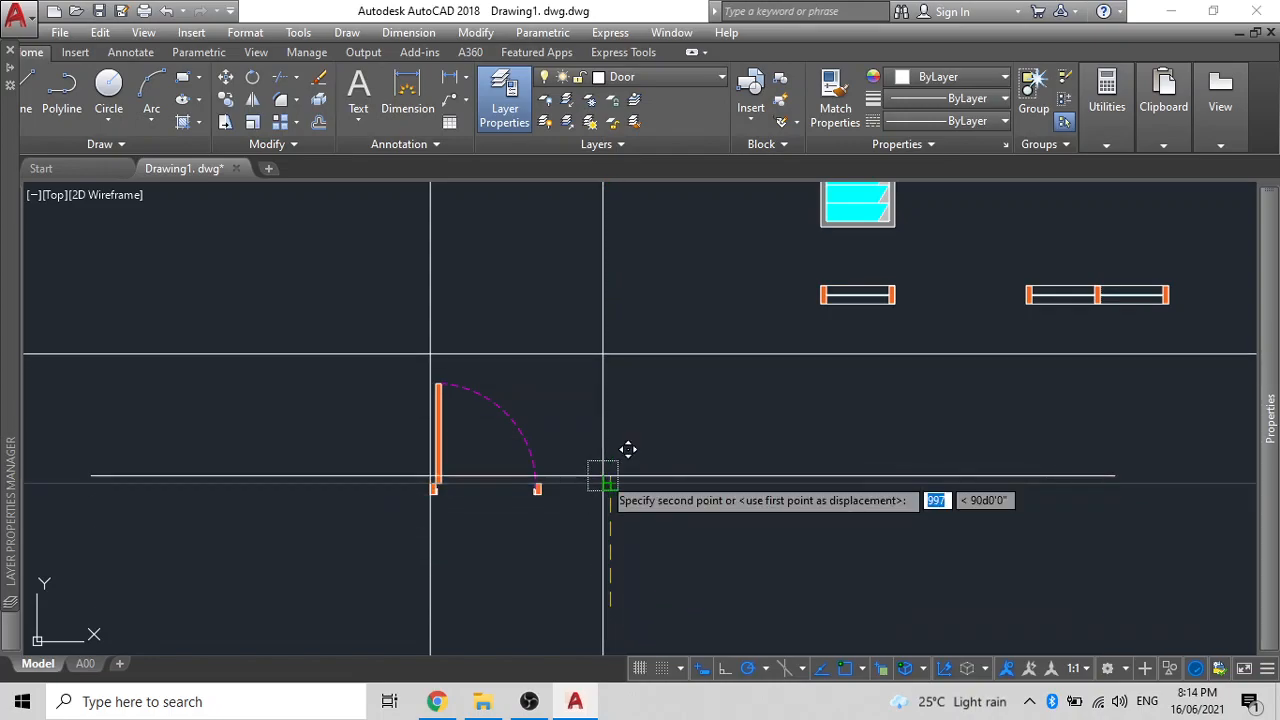
{"action": "left_click", "coordinate": [604, 478]}
{"action": "middle_click_drag", "start_coordinate": [620, 467], "coordinate": [651, 449]}
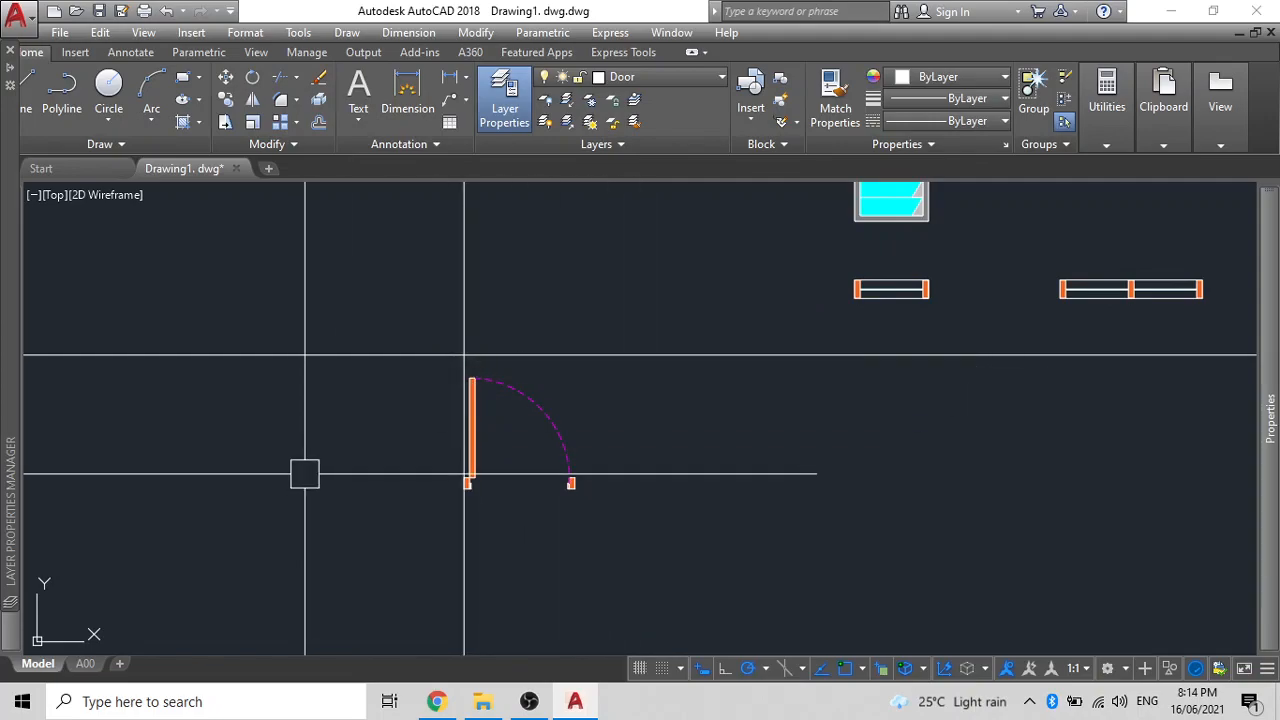
- Offset the vertical guide 900 right and the horizontal guide 2100 up
{"action": "type", "text": "o"}
{"action": "key", "text": "Return"}
{"action": "key", "text": "Return"}
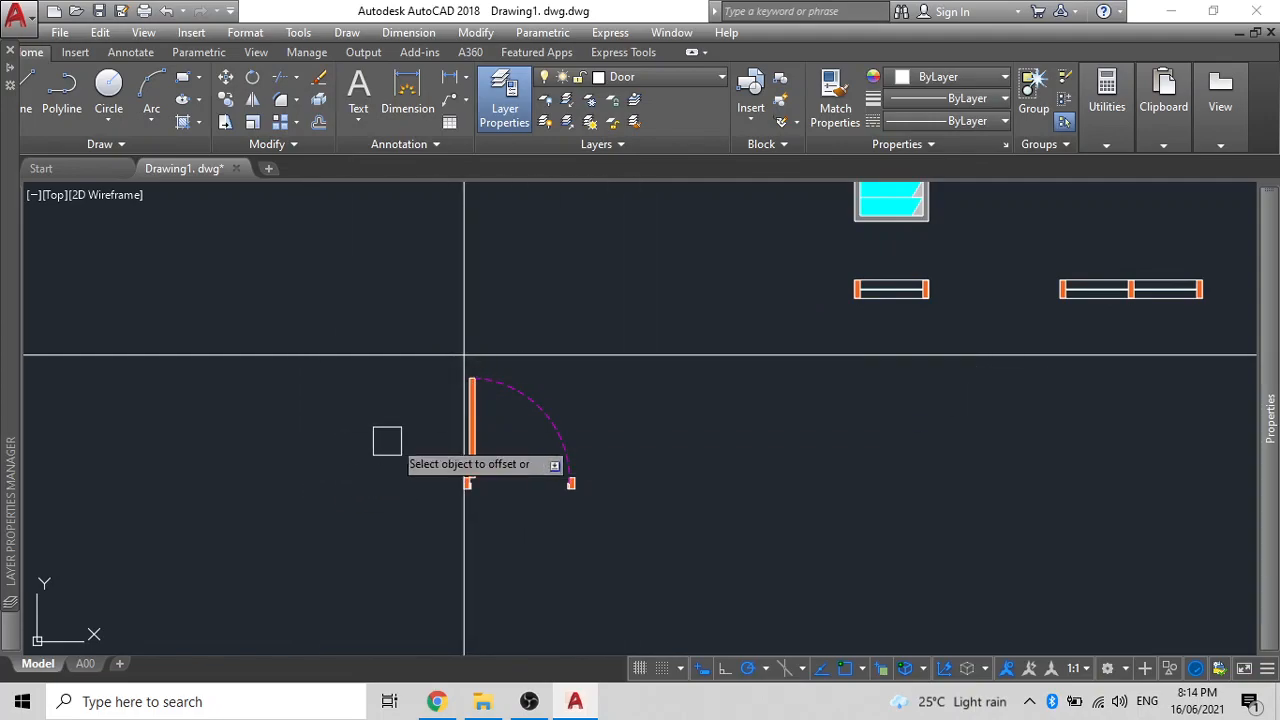
{"action": "left_click", "coordinate": [465, 308]}
{"action": "left_click", "coordinate": [620, 345]}
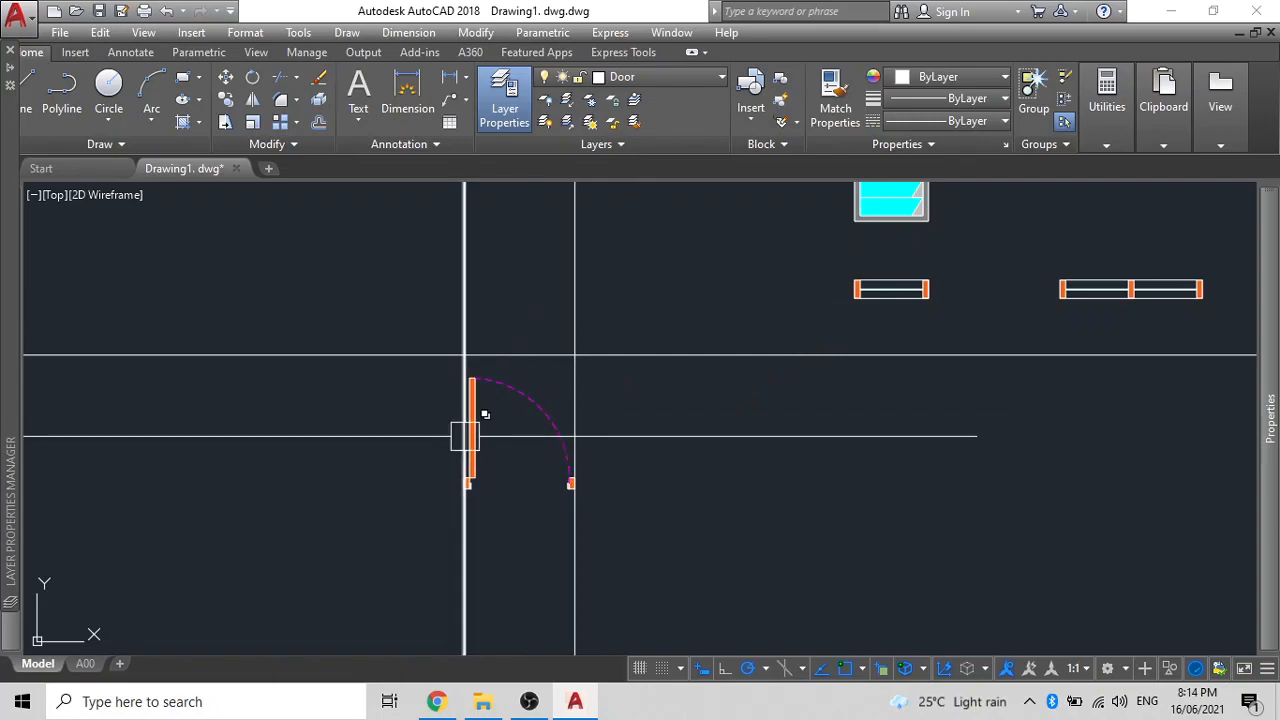
{"action": "middle_click_drag", "start_coordinate": [423, 369], "coordinate": [543, 508]}
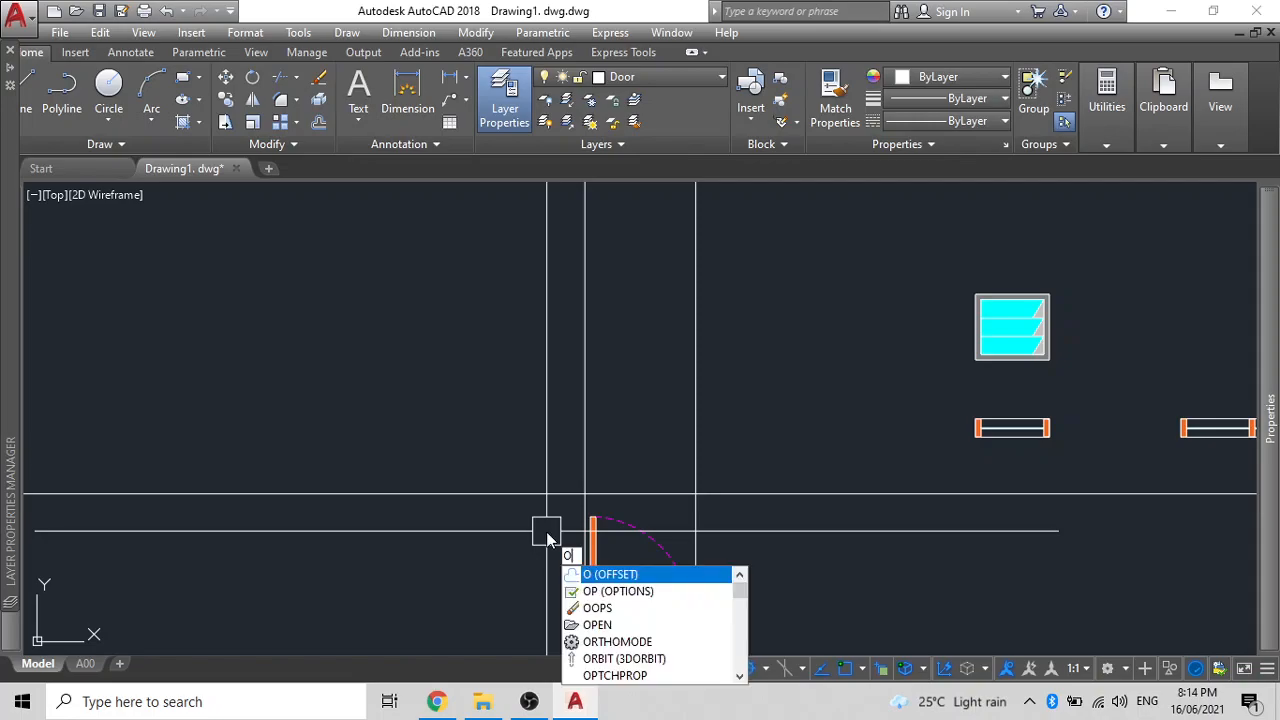
{"action": "key", "text": "Return"}
{"action": "type", "text": "2100"}
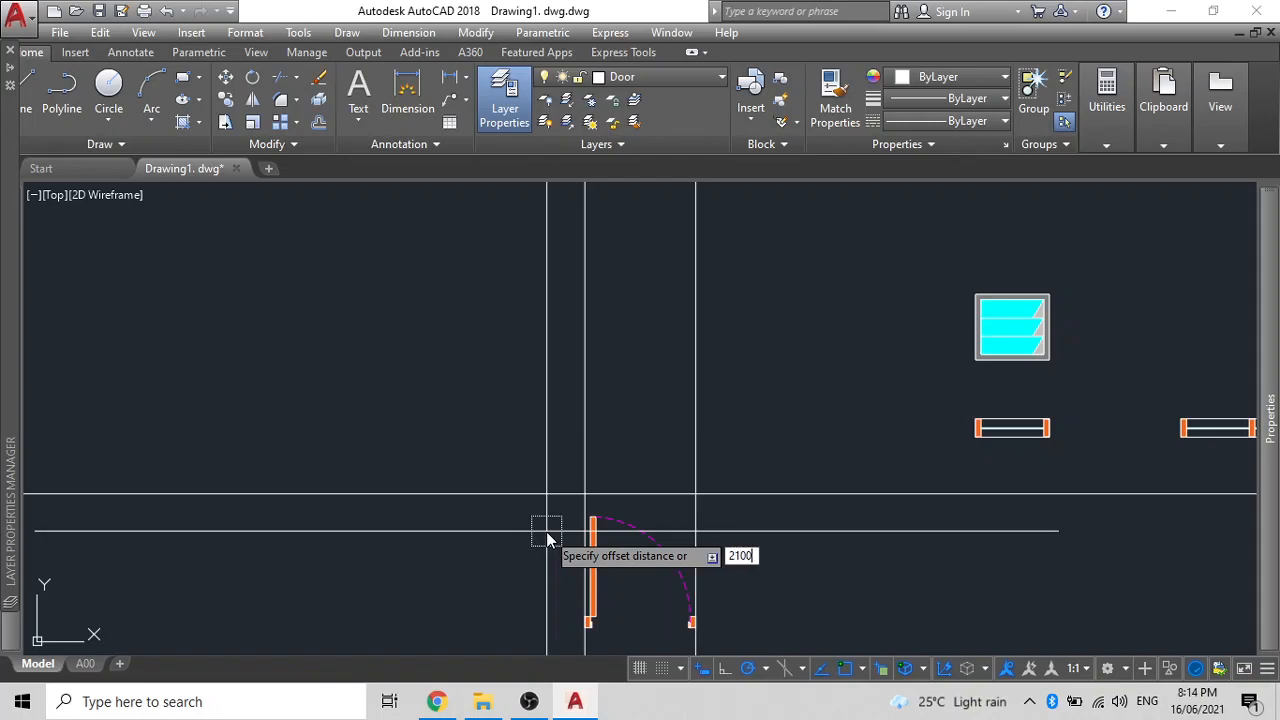
{"action": "key", "text": "Return"}
{"action": "left_click", "coordinate": [546, 489]}
{"action": "left_click", "coordinate": [535, 315]}
{"action": "middle_click_drag", "start_coordinate": [543, 335], "coordinate": [570, 355]}
{"action": "key", "text": "Escape"}
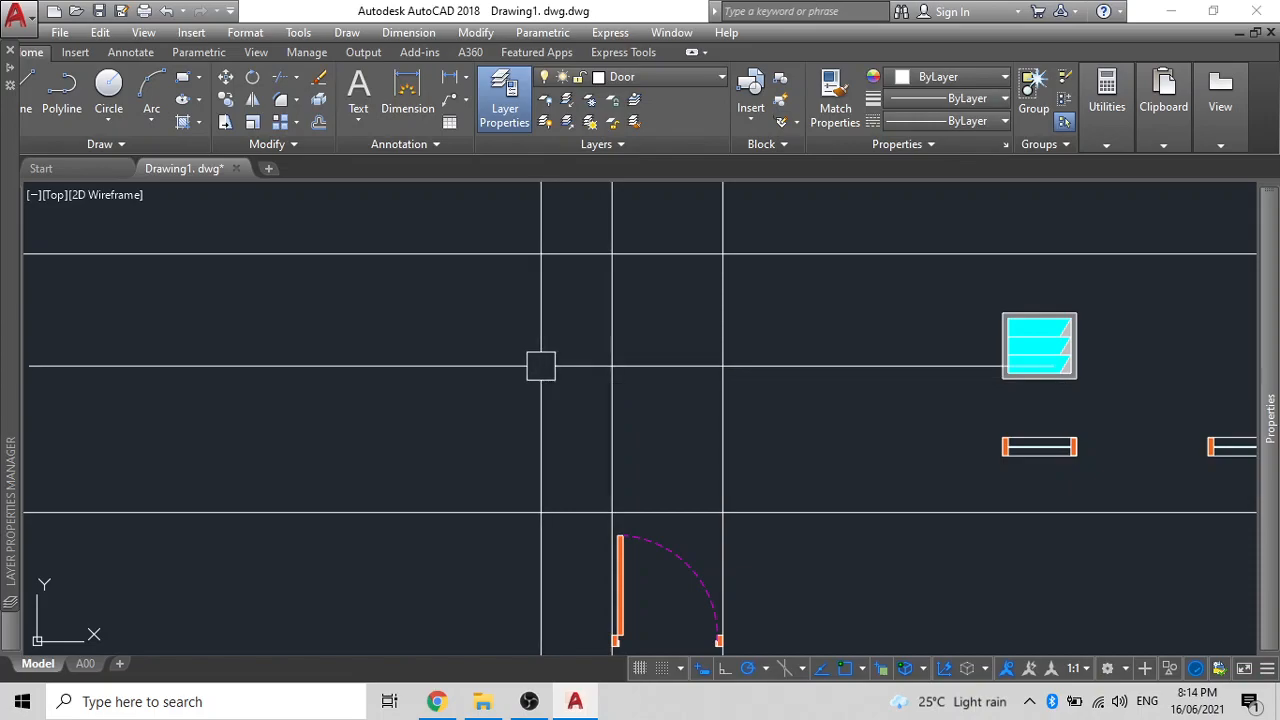
- Trace the top edge of the door elevation outline along the guides
{"action": "type", "text": "L"}
{"action": "key", "text": "Return"}
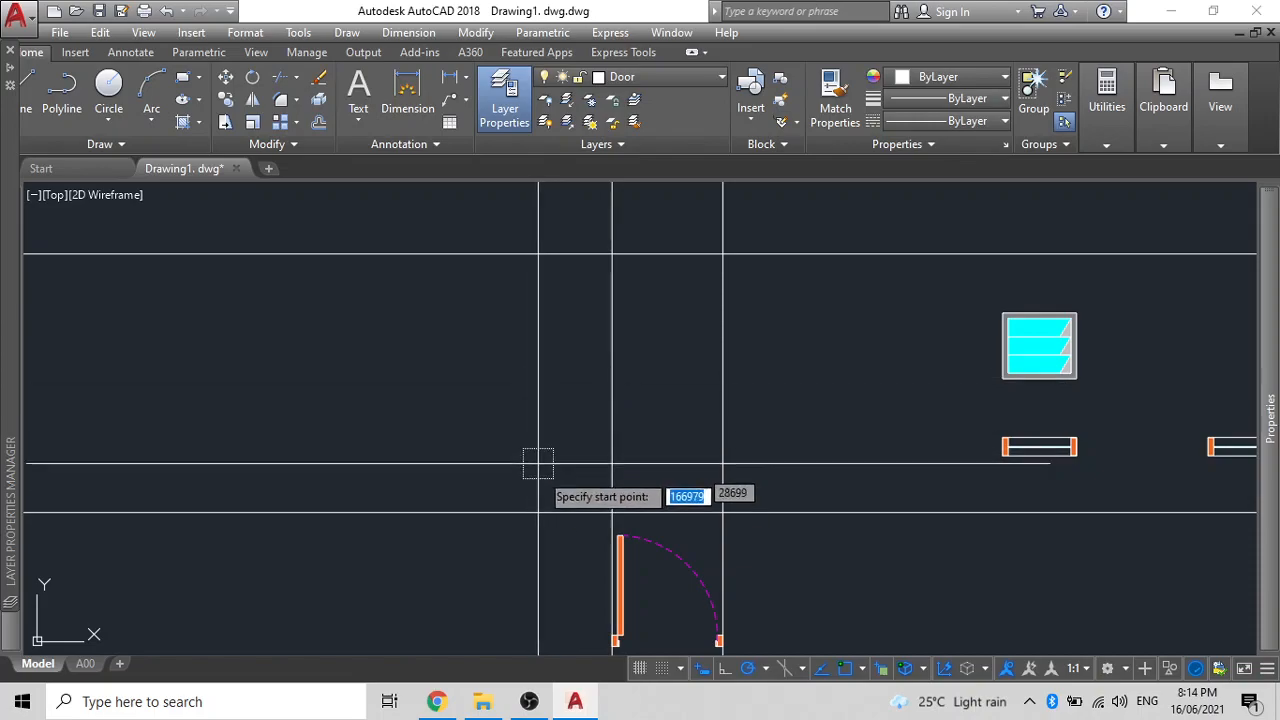
{"action": "left_click", "coordinate": [612, 254]}
{"action": "left_click", "coordinate": [722, 254]}
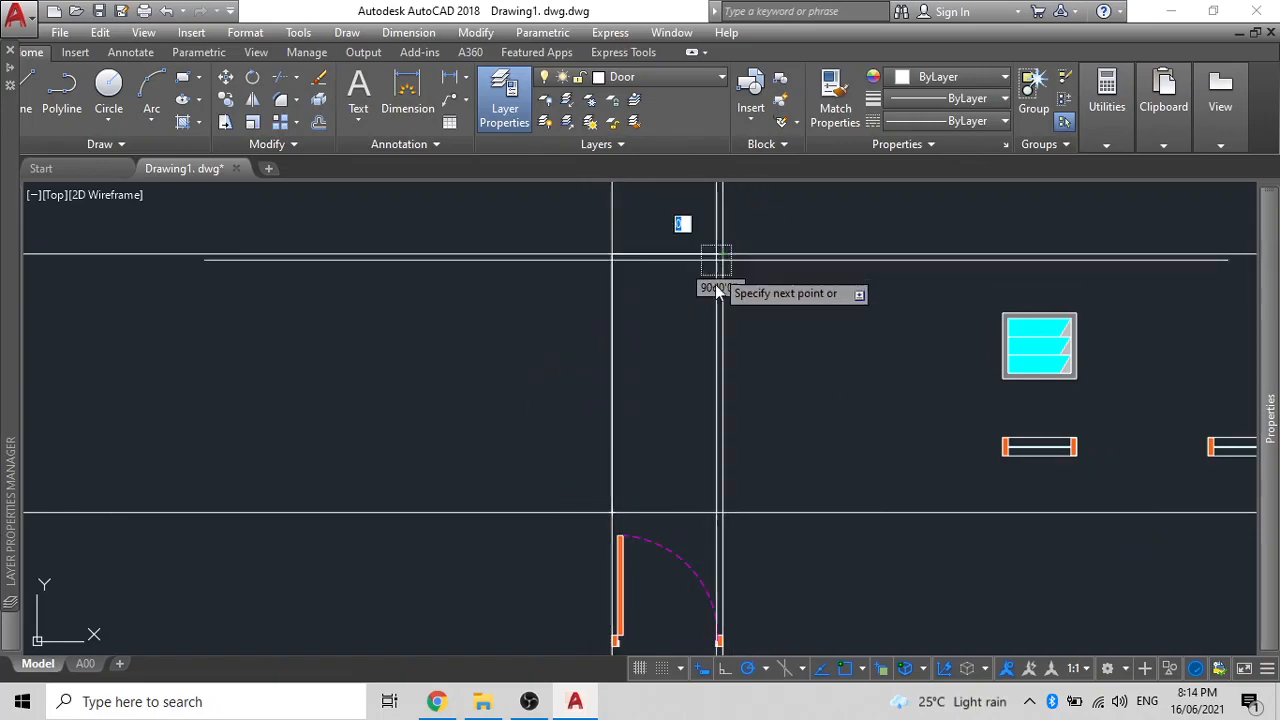
{"action": "key", "text": "Escape"}
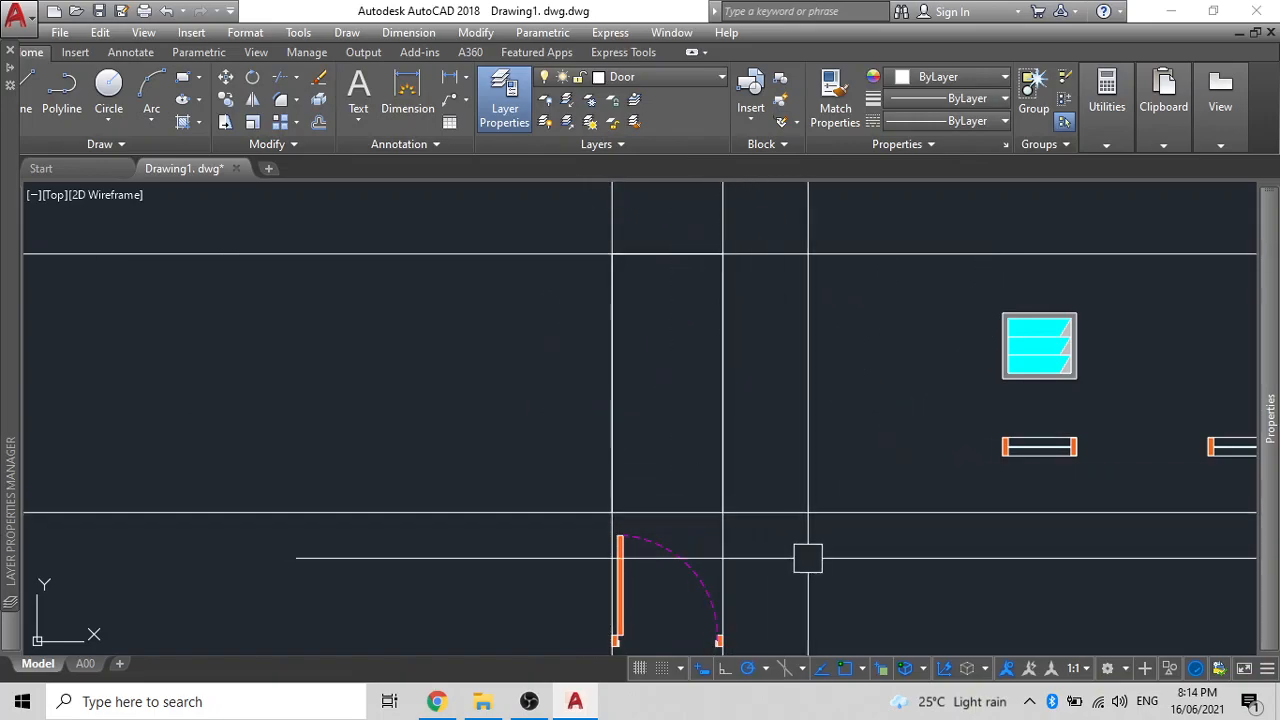
- Erase the horizontal and vertical construction lines
{"action": "left_click", "coordinate": [820, 557]}
{"action": "left_click", "coordinate": [801, 230]}
{"action": "left_click", "coordinate": [799, 228]}
{"action": "left_click", "coordinate": [567, 233]}
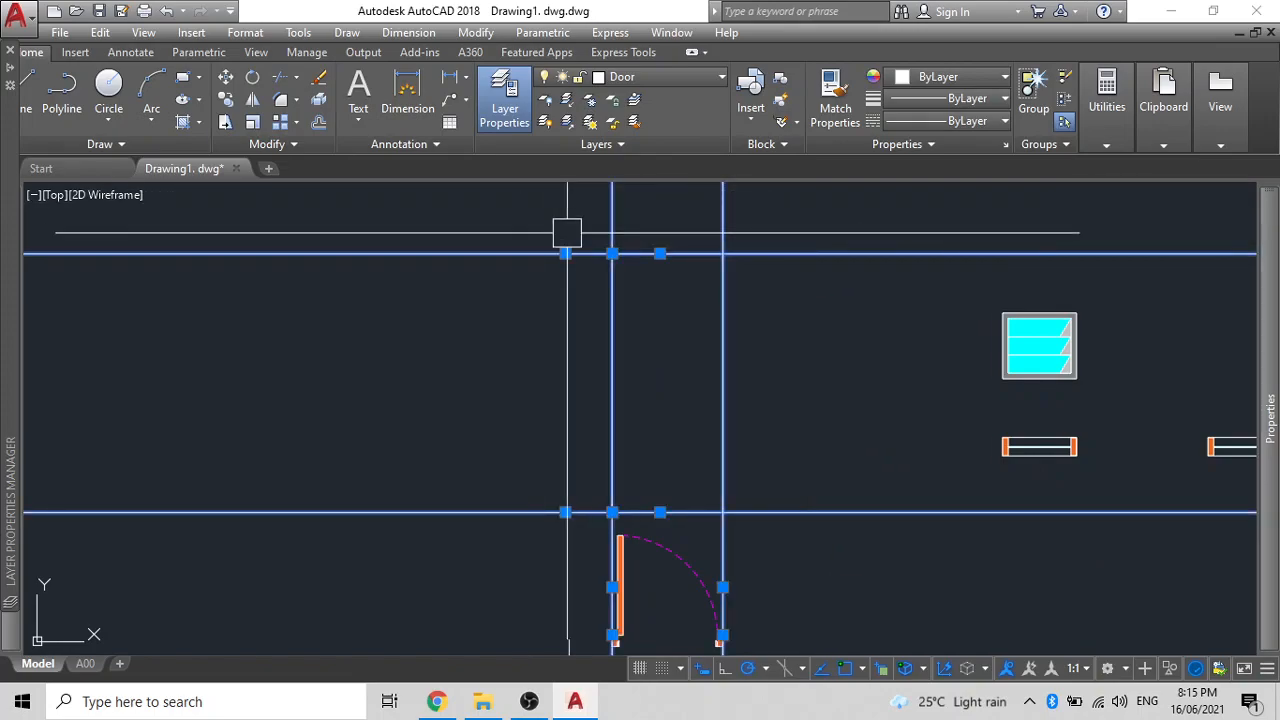
{"action": "key", "text": "Delete"}
- Draw a 45-unit horizontal polyline stub from the wall line intersection
{"action": "middle_click_drag", "start_coordinate": [551, 386], "coordinate": [557, 314]}
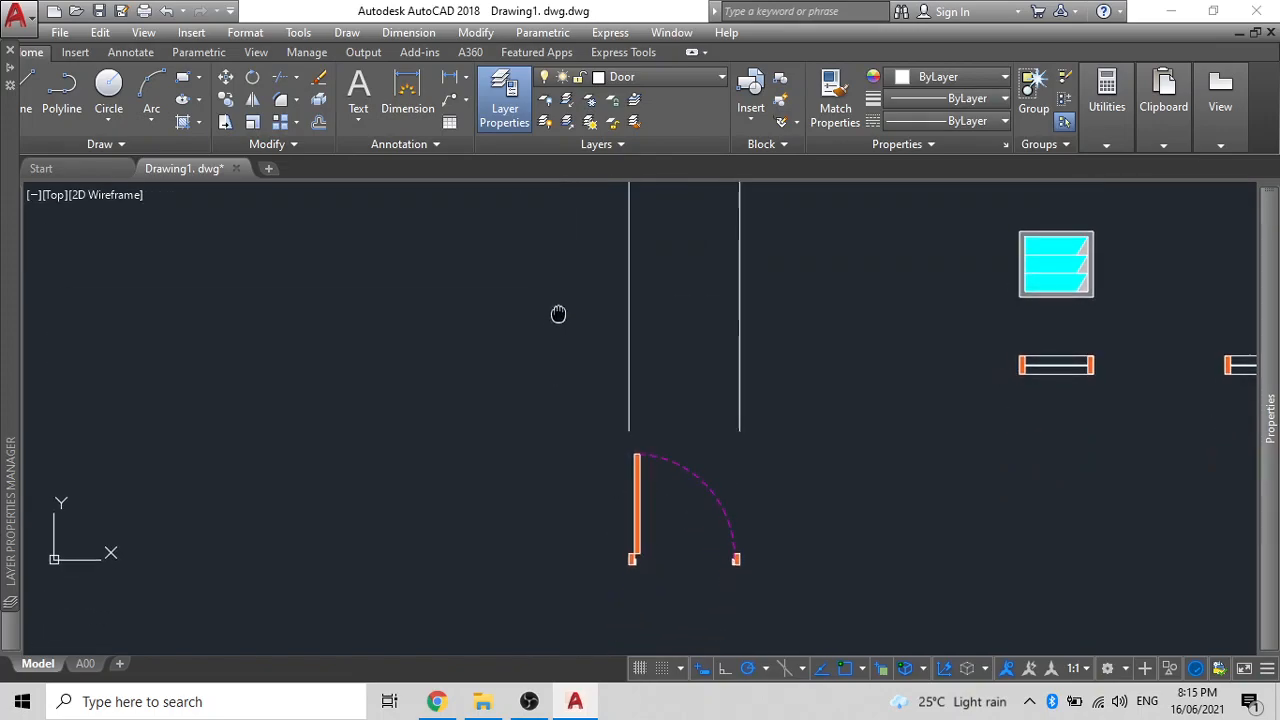
{"action": "left_click", "coordinate": [630, 366]}
{"action": "middle_click_drag", "start_coordinate": [543, 397], "coordinate": [571, 451]}
{"action": "key", "text": "Escape"}
{"action": "type", "text": "l"}
{"action": "key", "text": "Return"}
{"action": "scroll", "coordinate": [706, 492], "scroll_direction": "up", "scroll_amount": 4}
{"action": "left_click", "coordinate": [706, 490]}
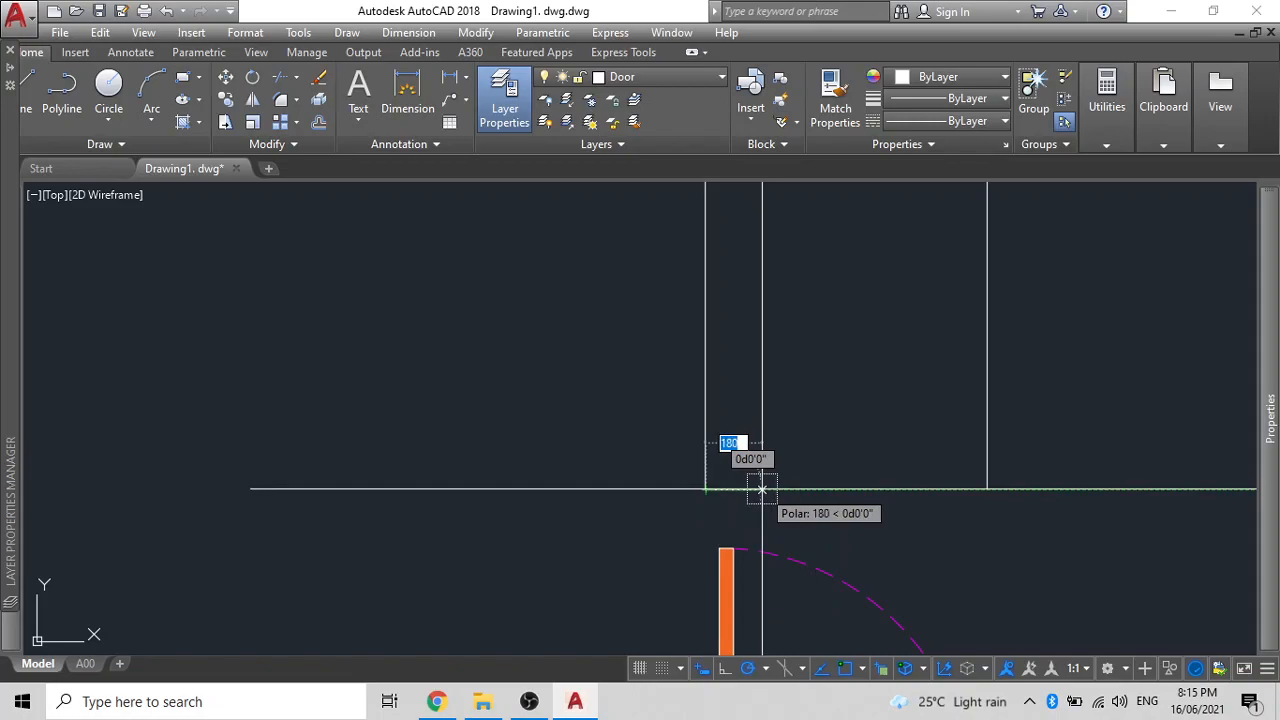
{"action": "type", "text": "45"}
{"action": "key", "text": "Return"}
- Copy the 45-unit stub to the bottom of the other wall
{"action": "key", "text": "Return"}
{"action": "scroll", "coordinate": [716, 473], "scroll_direction": "up", "scroll_amount": 4}
{"action": "left_click", "coordinate": [725, 448]}
{"action": "type", "text": "co"}
{"action": "key", "text": "Return"}
{"action": "left_click", "coordinate": [743, 456]}
{"action": "scroll", "coordinate": [746, 459], "scroll_direction": "down", "scroll_amount": 4}
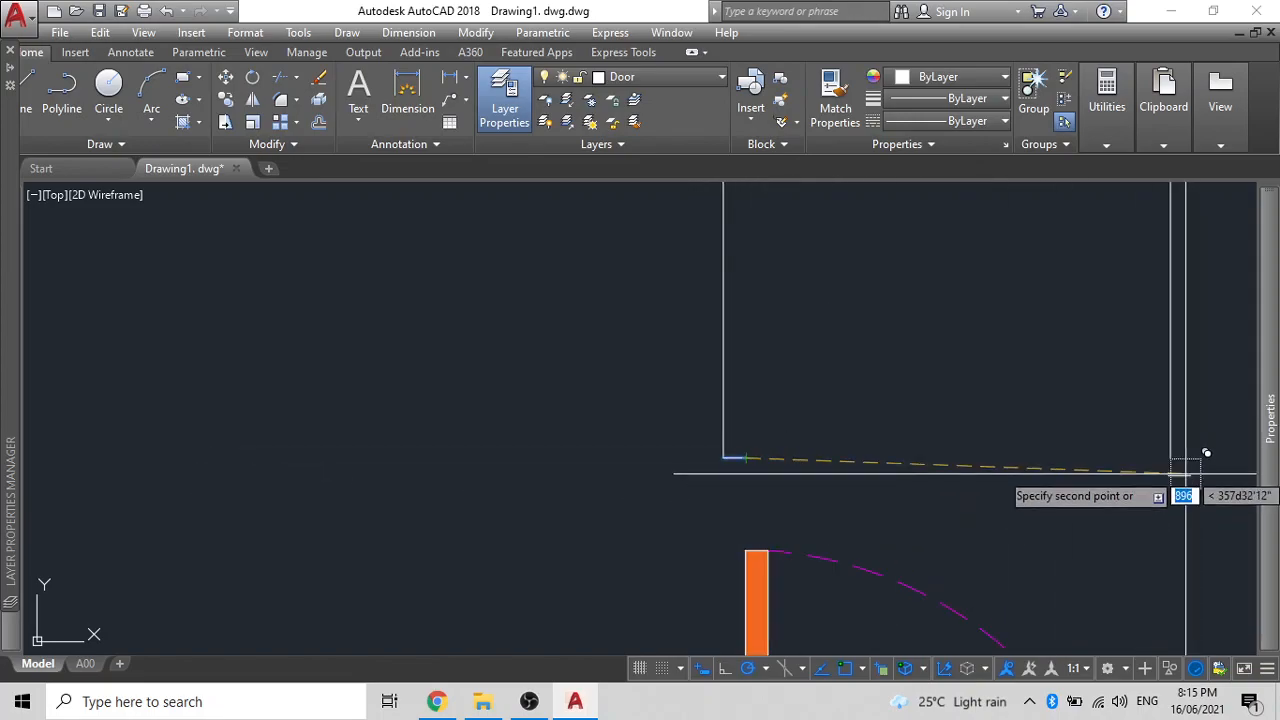
{"action": "left_click", "coordinate": [1170, 457]}
{"action": "key", "text": "Return"}
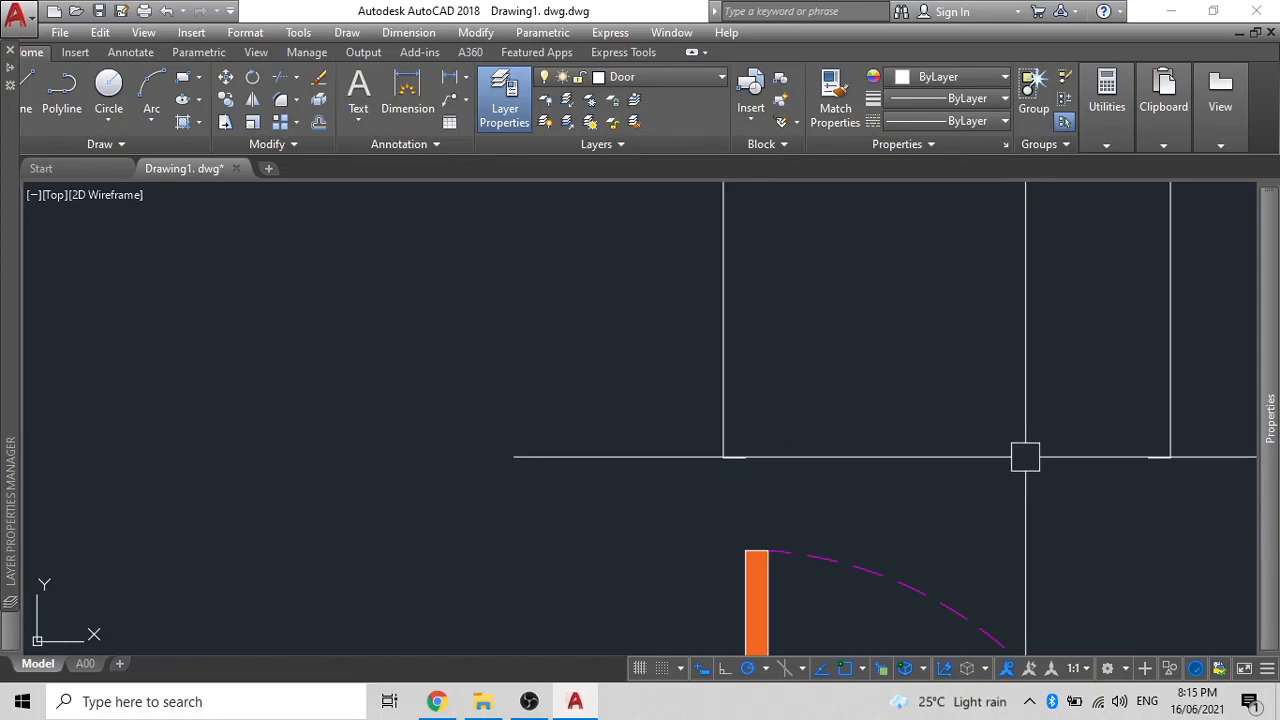
- Offset the wall polyline inward to double the frame outline
{"action": "key", "text": "Return"}
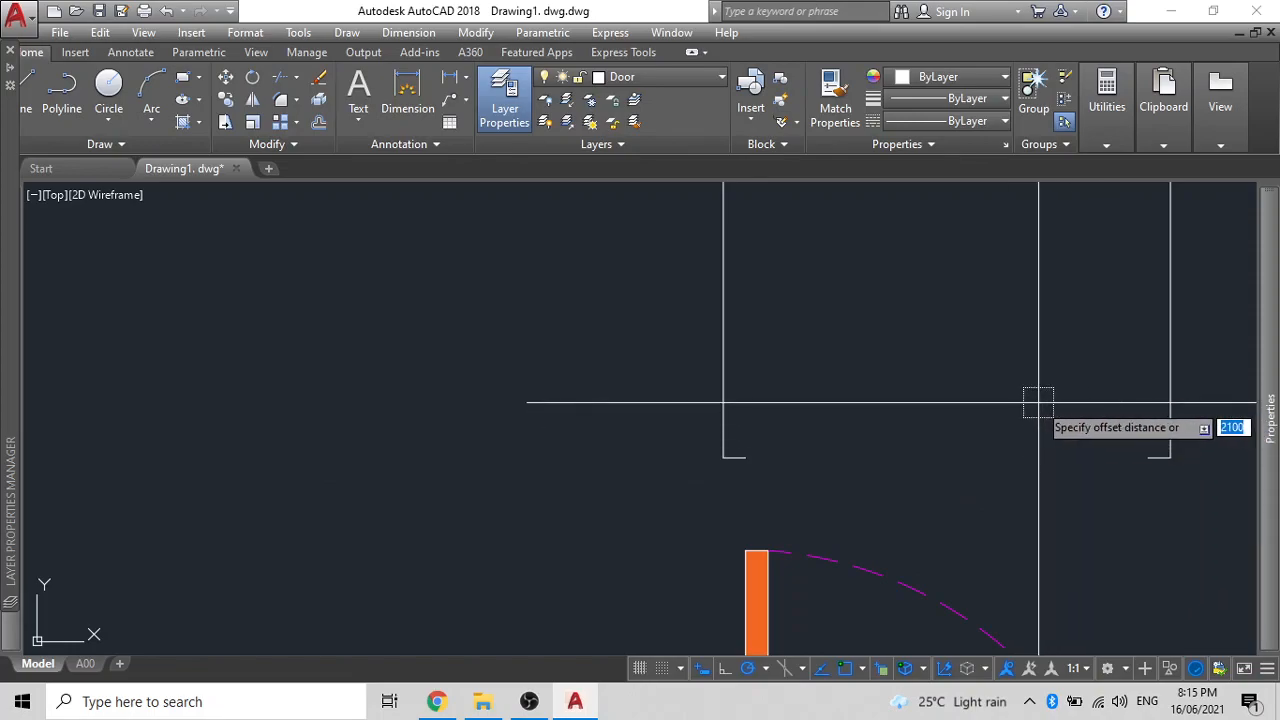
{"action": "left_click", "coordinate": [1168, 397]}
{"action": "left_click", "coordinate": [1158, 394]}
{"action": "key", "text": "Return"}
- Draw a full-height rectangle from the frame's bottom-right to its top-left corner
{"action": "scroll", "coordinate": [800, 457], "scroll_direction": "down", "scroll_amount": 2}
{"action": "scroll", "coordinate": [797, 457], "scroll_direction": "down", "scroll_amount": 2}
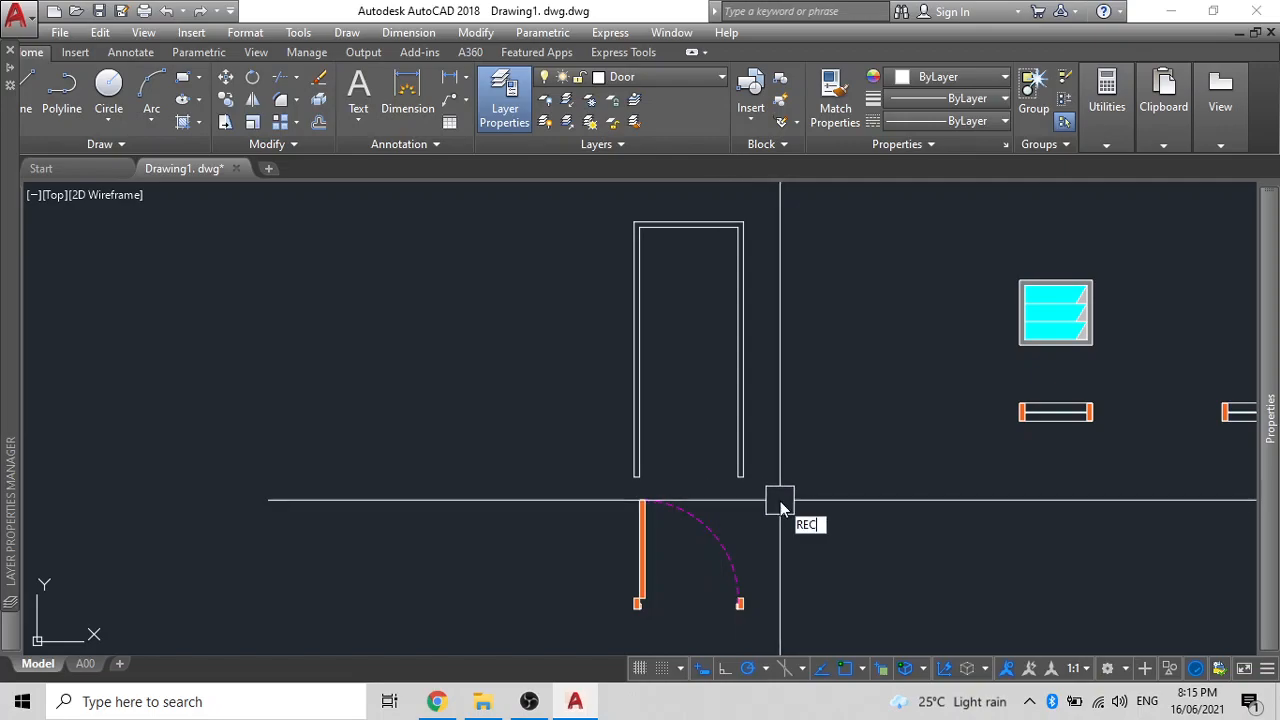
{"action": "left_click", "coordinate": [741, 477]}
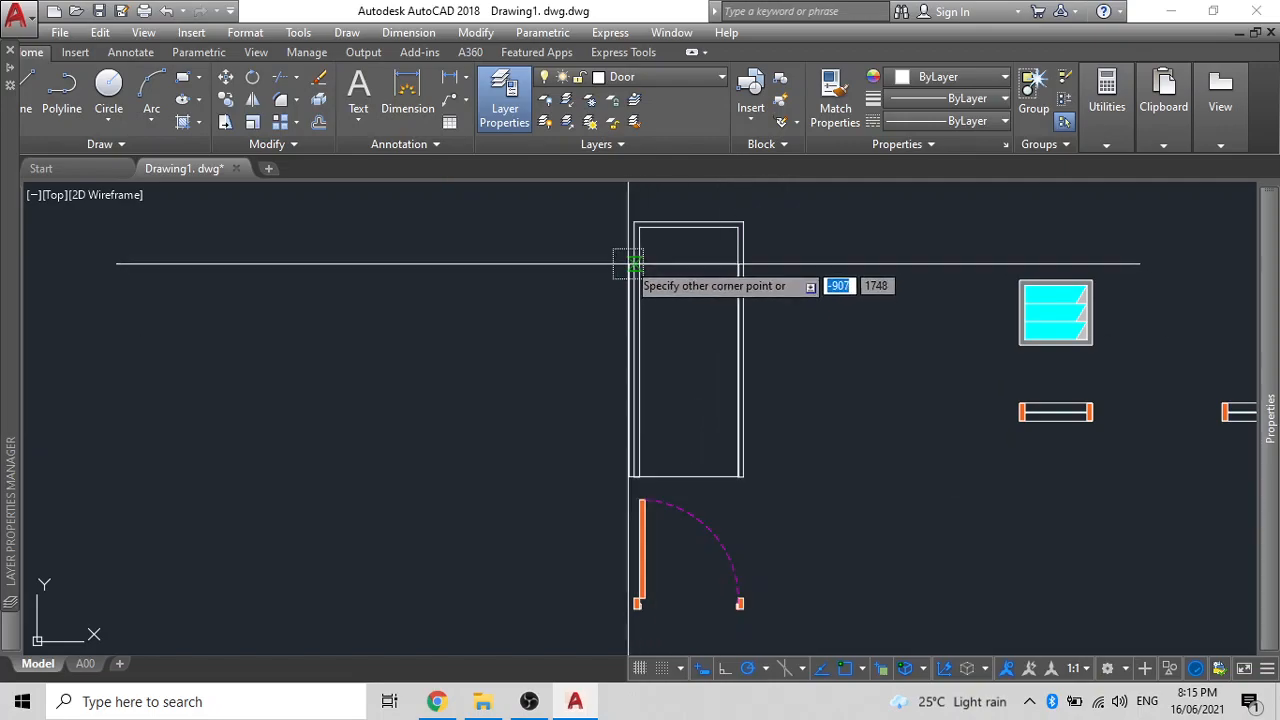
{"action": "left_click", "coordinate": [650, 231]}
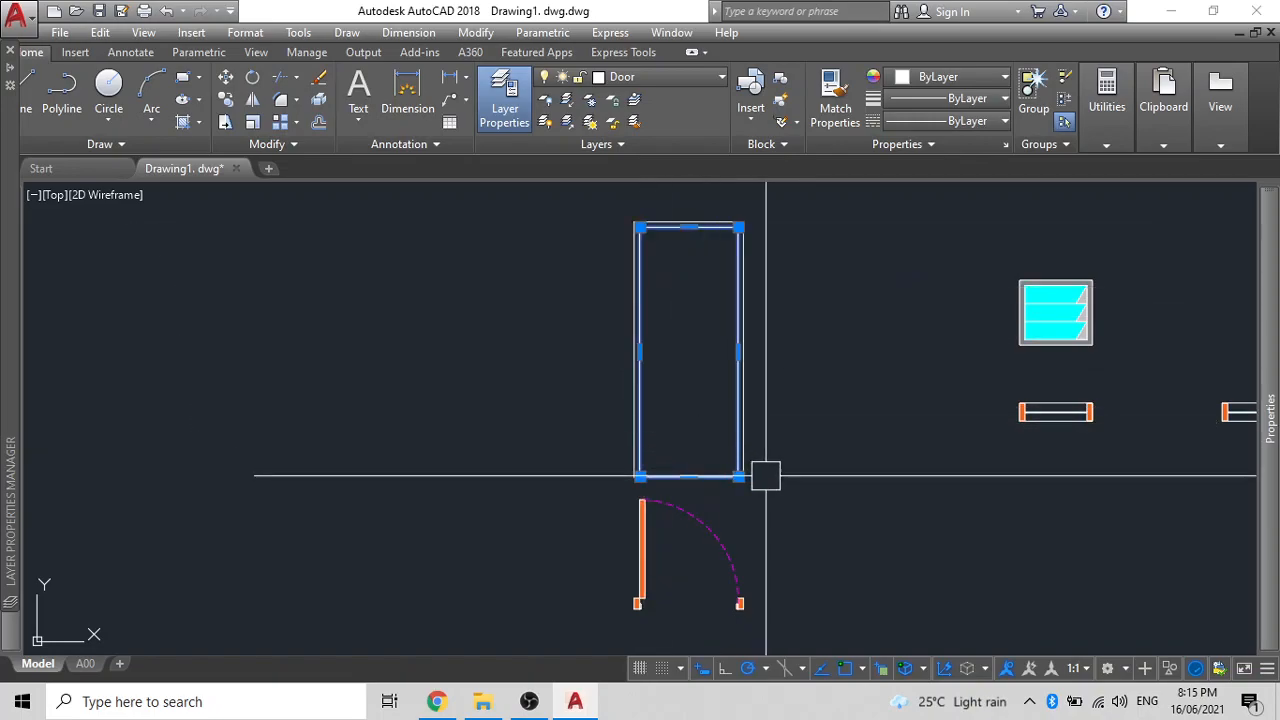
- Erase the inner U-shaped line between the door jambs
{"action": "key", "text": "Escape"}
{"action": "scroll", "coordinate": [659, 477], "scroll_direction": "up", "scroll_amount": 4}
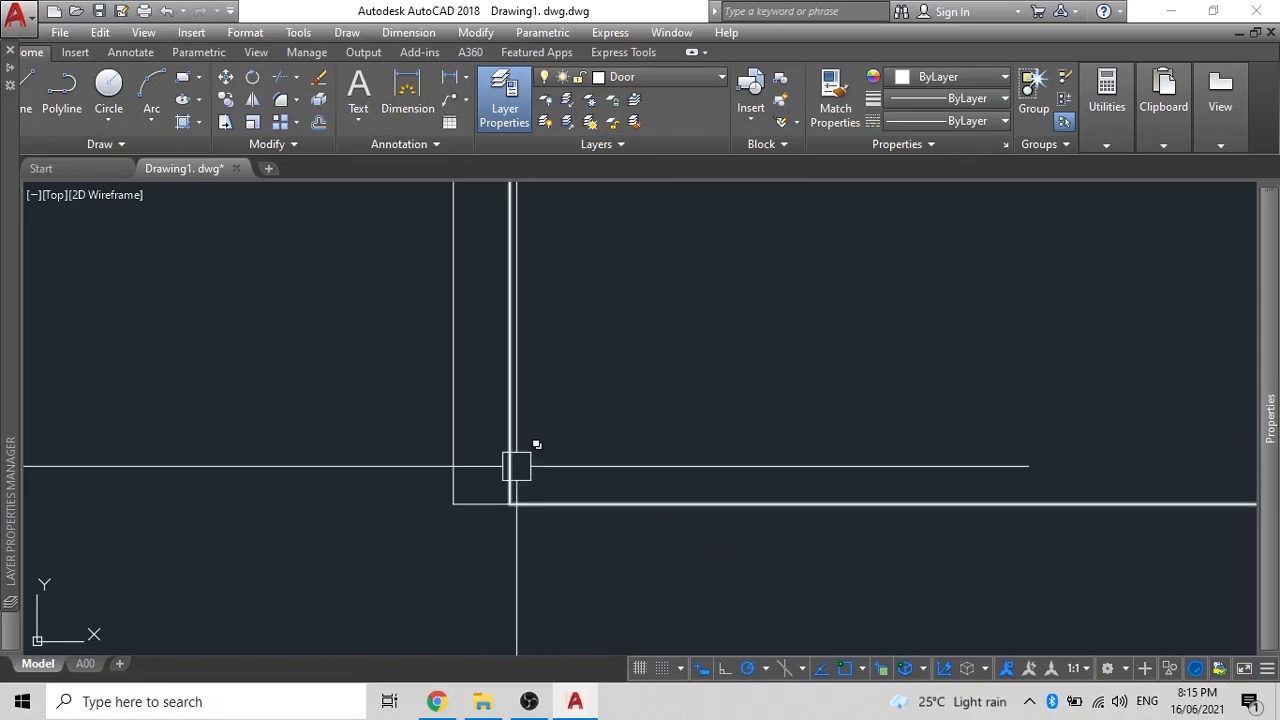
{"action": "left_click", "coordinate": [462, 479]}
{"action": "scroll", "coordinate": [600, 490], "scroll_direction": "down", "scroll_amount": 4}
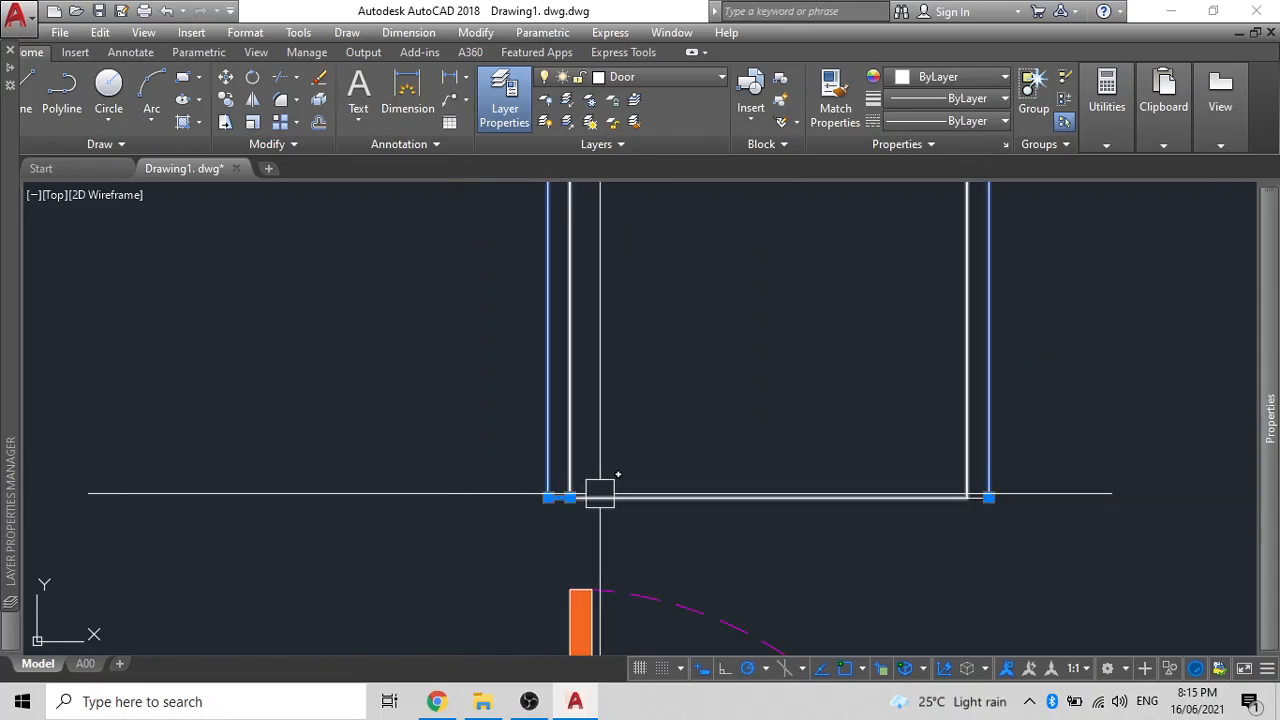
{"action": "scroll", "coordinate": [943, 491], "scroll_direction": "up", "scroll_amount": 4}
{"action": "scroll", "coordinate": [1027, 481], "scroll_direction": "down", "scroll_amount": 3}
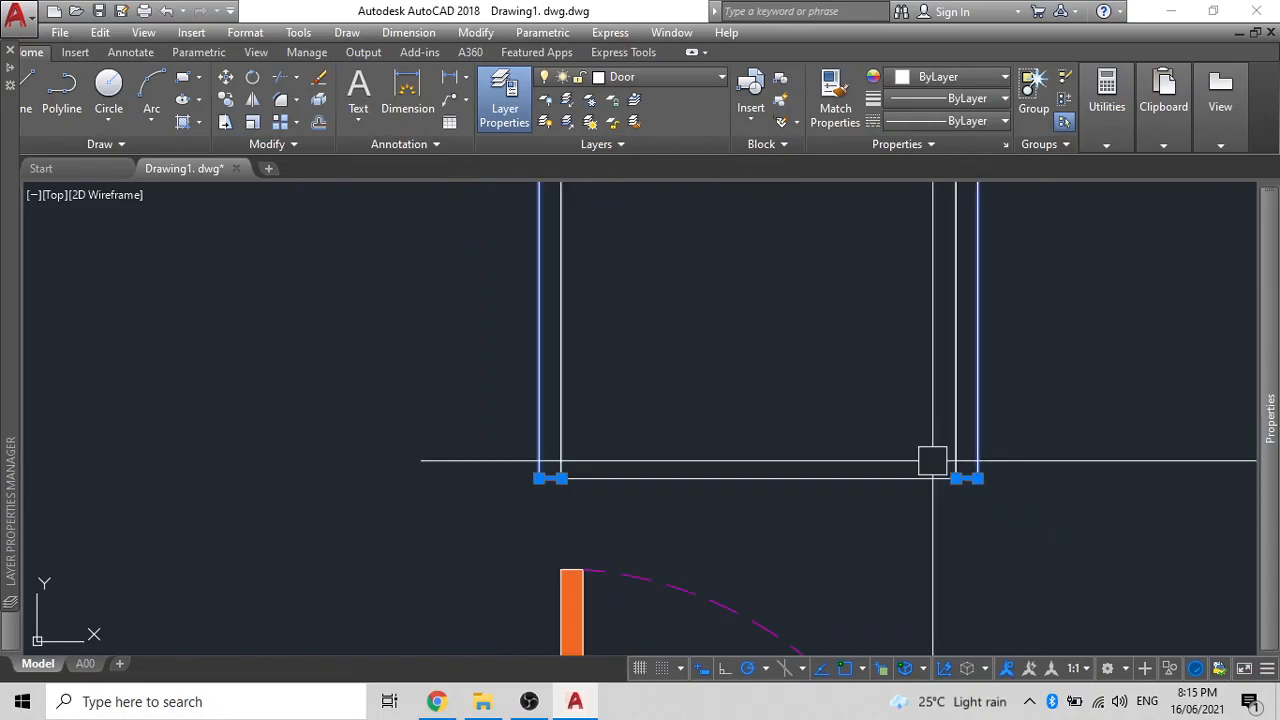
{"action": "key", "text": "Delete"}
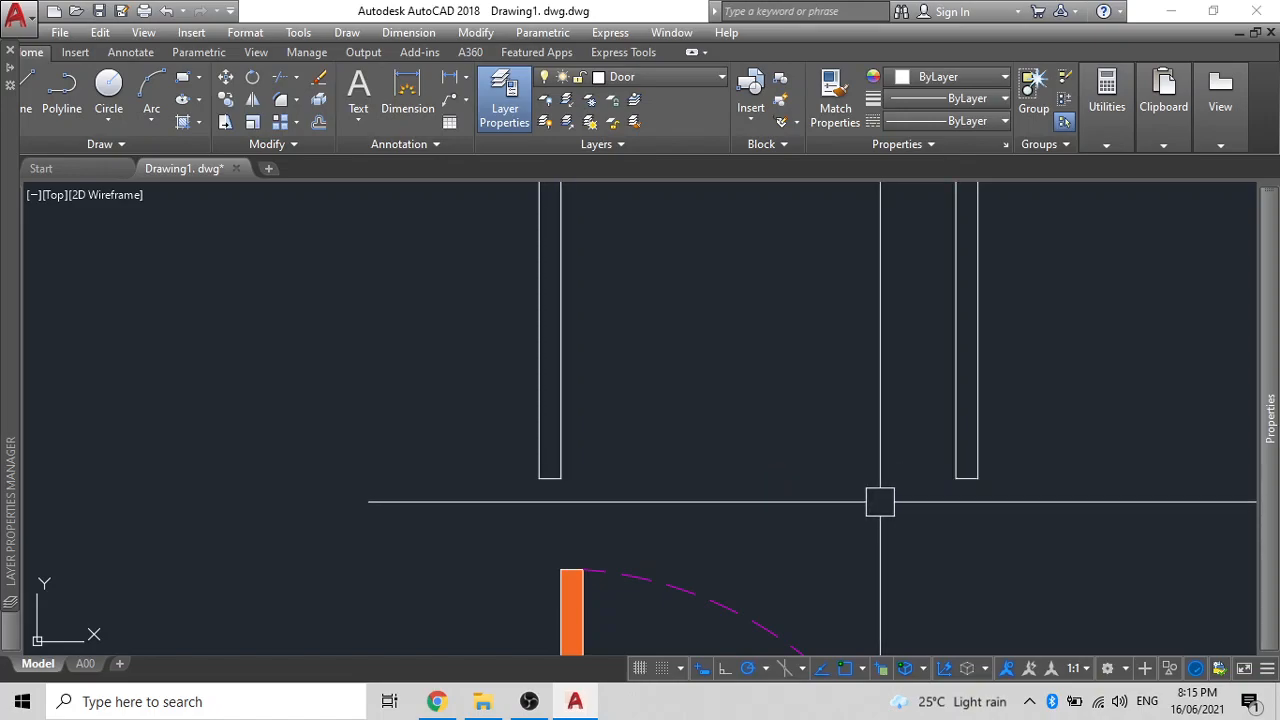
- Fillet with radius 0 to square the first jamb's bottom corner
{"action": "type", "text": "f"}
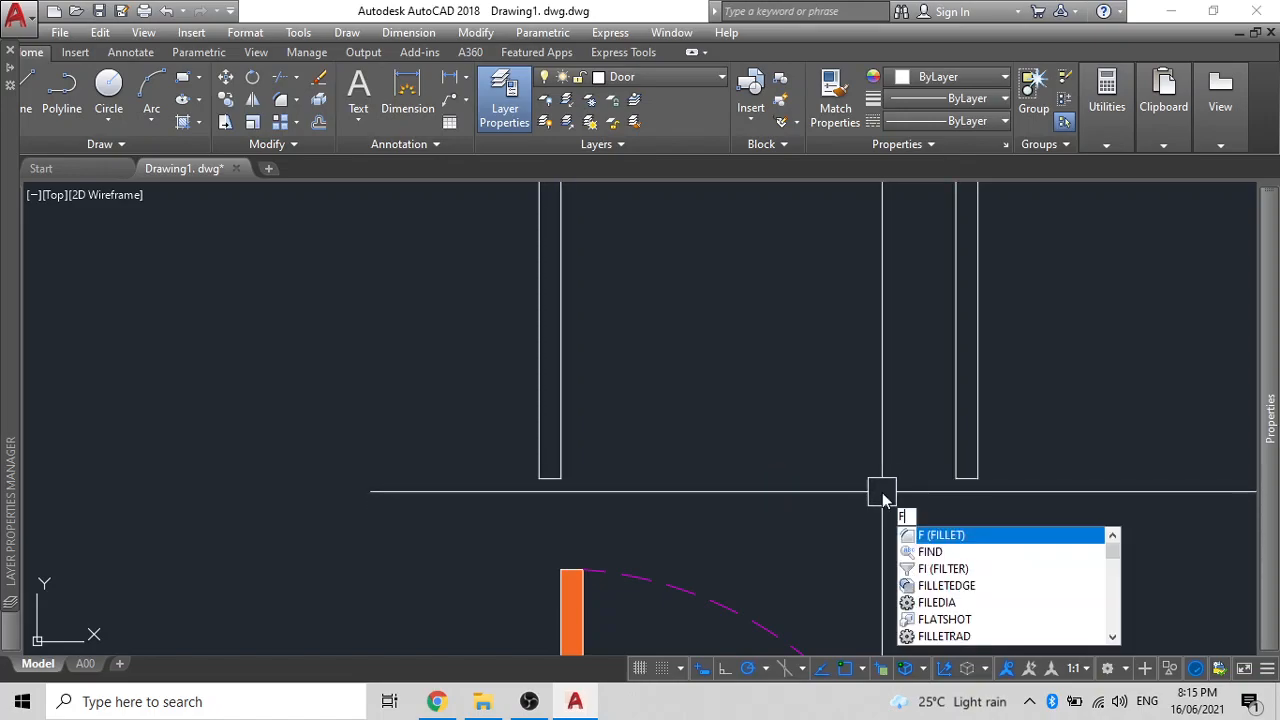
{"action": "key", "text": "Return"}
{"action": "type", "text": "R"}
{"action": "key", "text": "Return"}
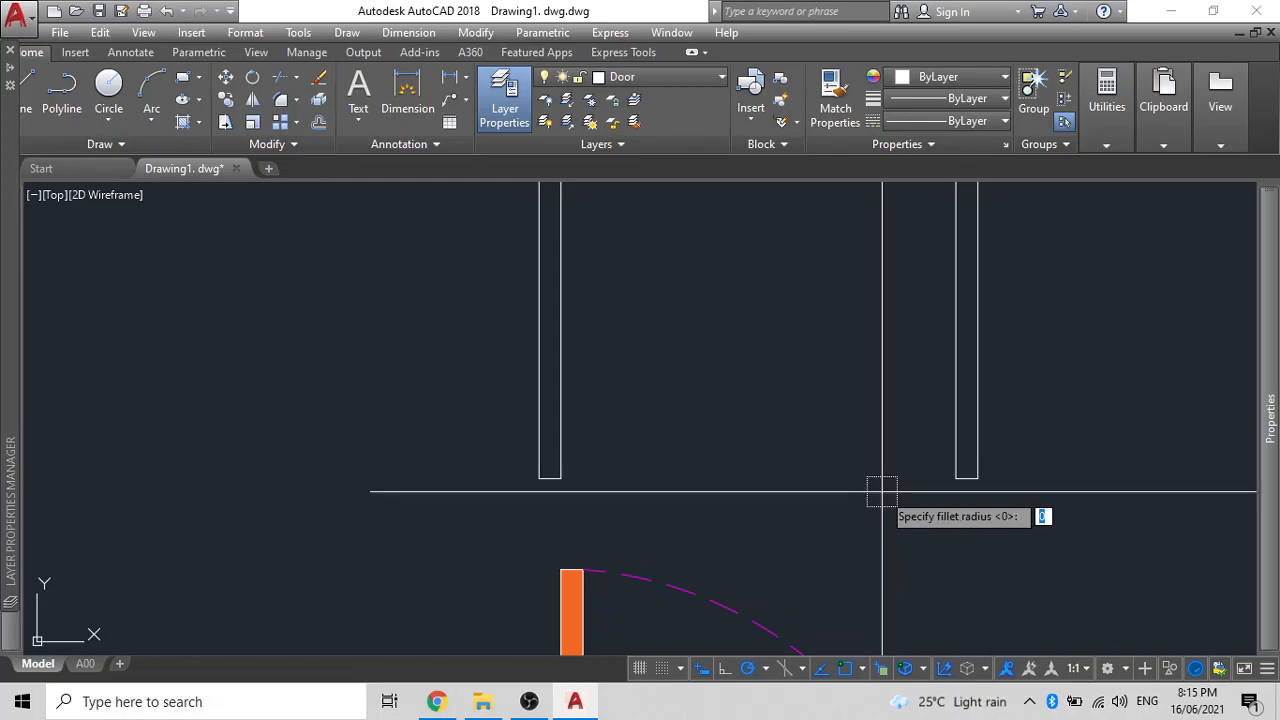
{"action": "key", "text": "Return"}
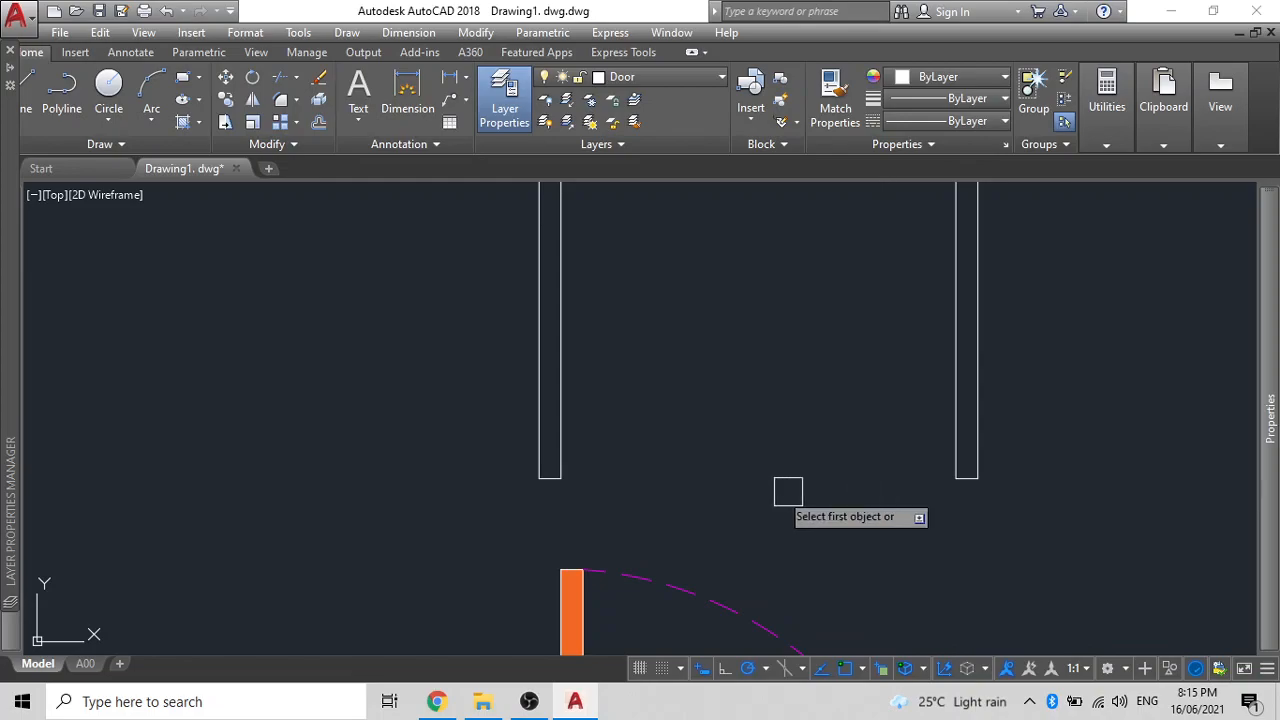
{"action": "scroll", "coordinate": [547, 491], "scroll_direction": "up", "scroll_amount": 4}
{"action": "left_click", "coordinate": [574, 422]}
{"action": "left_click", "coordinate": [552, 452]}
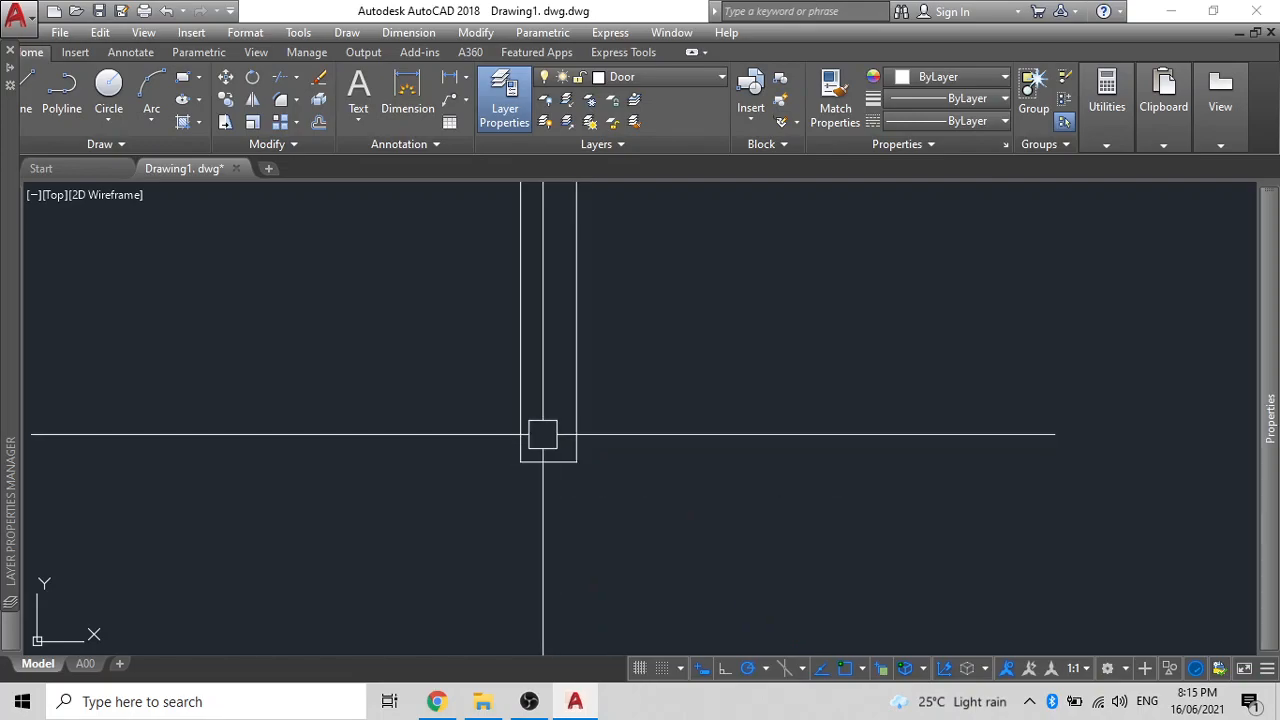
- Fillet the remaining jamb and bottom edge pairs into closed sharp corners
{"action": "key", "text": "Return"}
{"action": "left_click", "coordinate": [520, 440]}
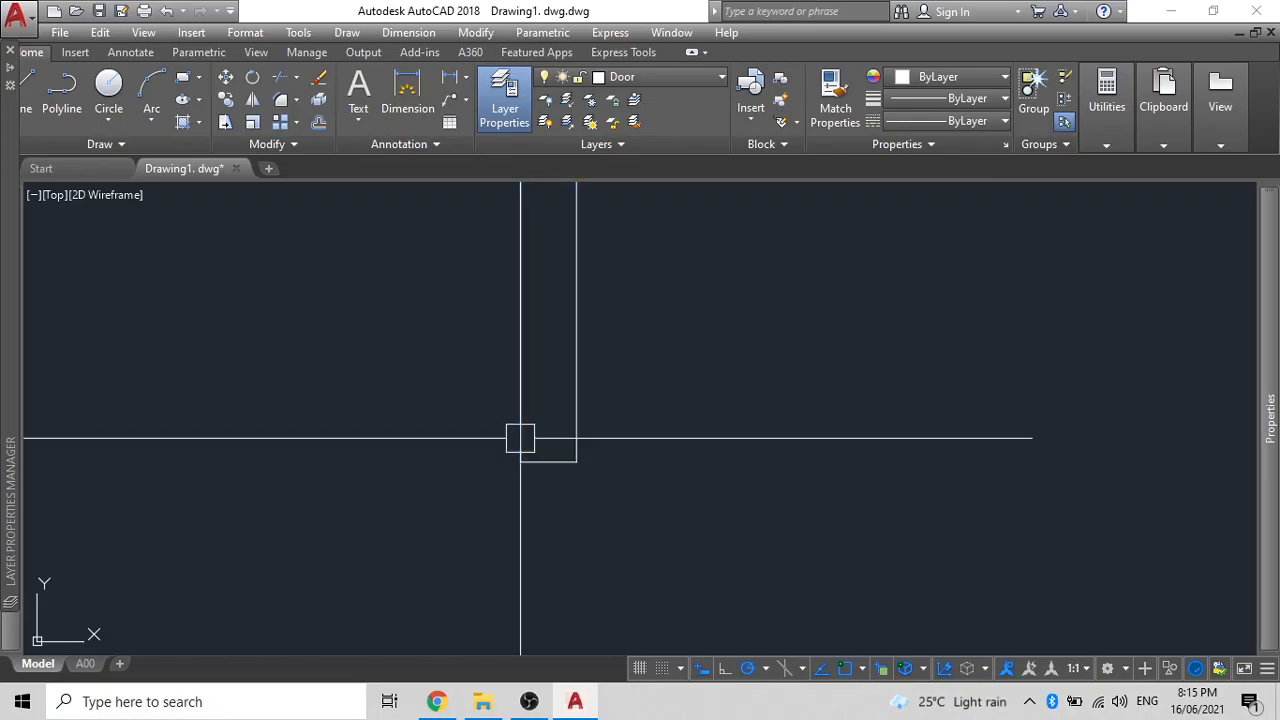
{"action": "scroll", "coordinate": [520, 437], "scroll_direction": "down", "scroll_amount": 3}
{"action": "scroll", "coordinate": [1009, 446], "scroll_direction": "up", "scroll_amount": 6}
{"action": "key", "text": "Return"}
{"action": "left_click", "coordinate": [831, 389]}
{"action": "left_click", "coordinate": [789, 449]}
{"action": "left_click", "coordinate": [771, 451]}
{"action": "left_click", "coordinate": [748, 417]}
{"action": "scroll", "coordinate": [699, 433], "scroll_direction": "down", "scroll_amount": 6}
{"action": "middle_click_drag", "start_coordinate": [740, 460], "coordinate": [846, 583]}
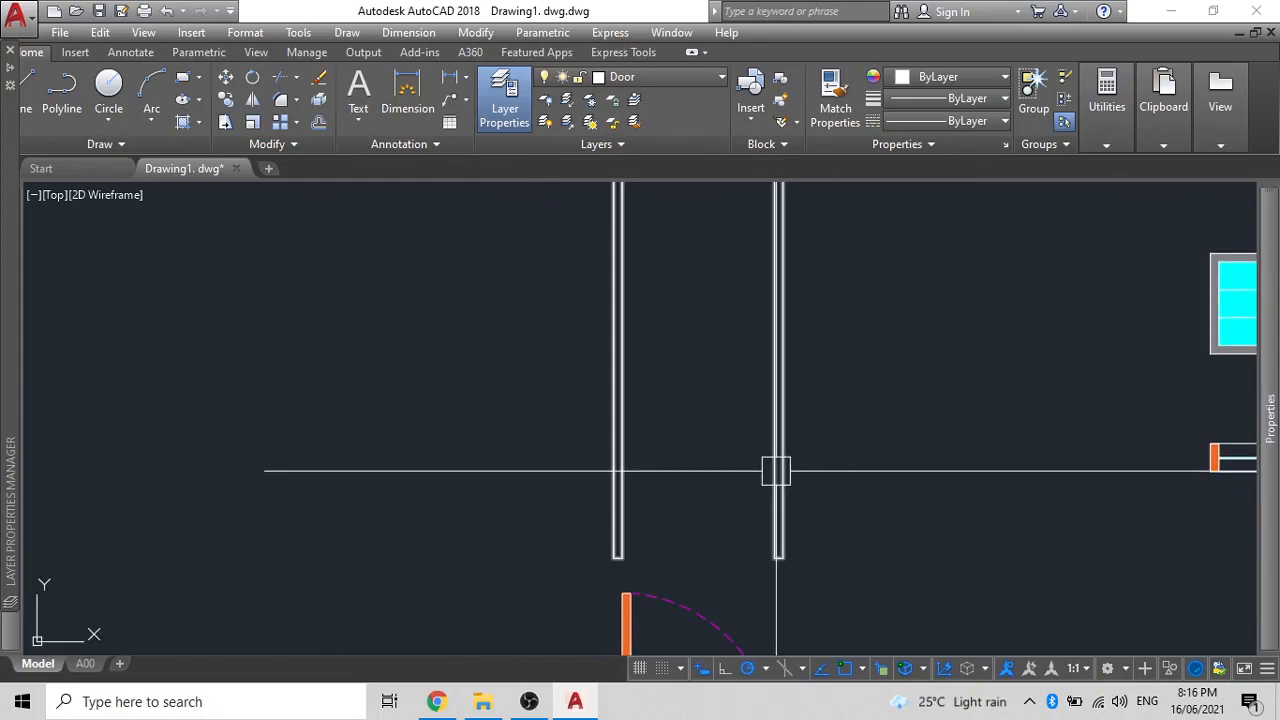
- Fill the door frame band with a solid orange hatch
{"action": "scroll", "coordinate": [668, 475], "scroll_direction": "down", "scroll_amount": 2}
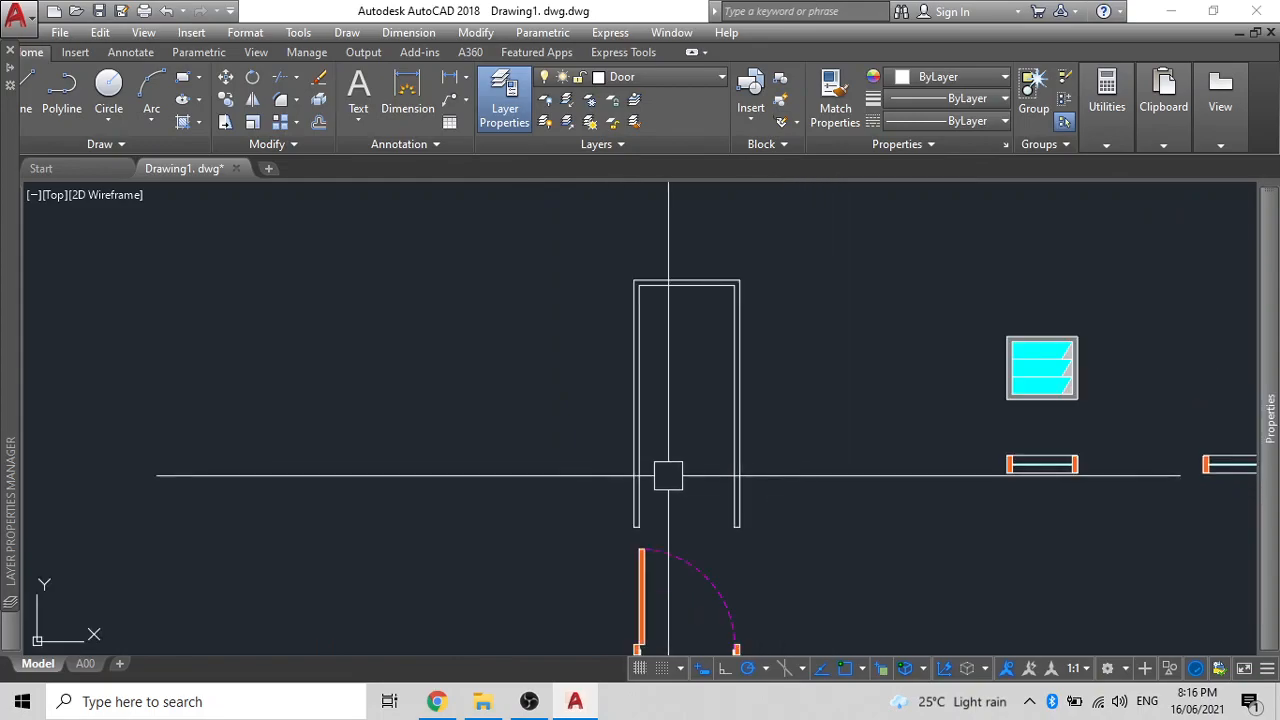
{"action": "middle_click_drag", "start_coordinate": [668, 475], "coordinate": [698, 490]}
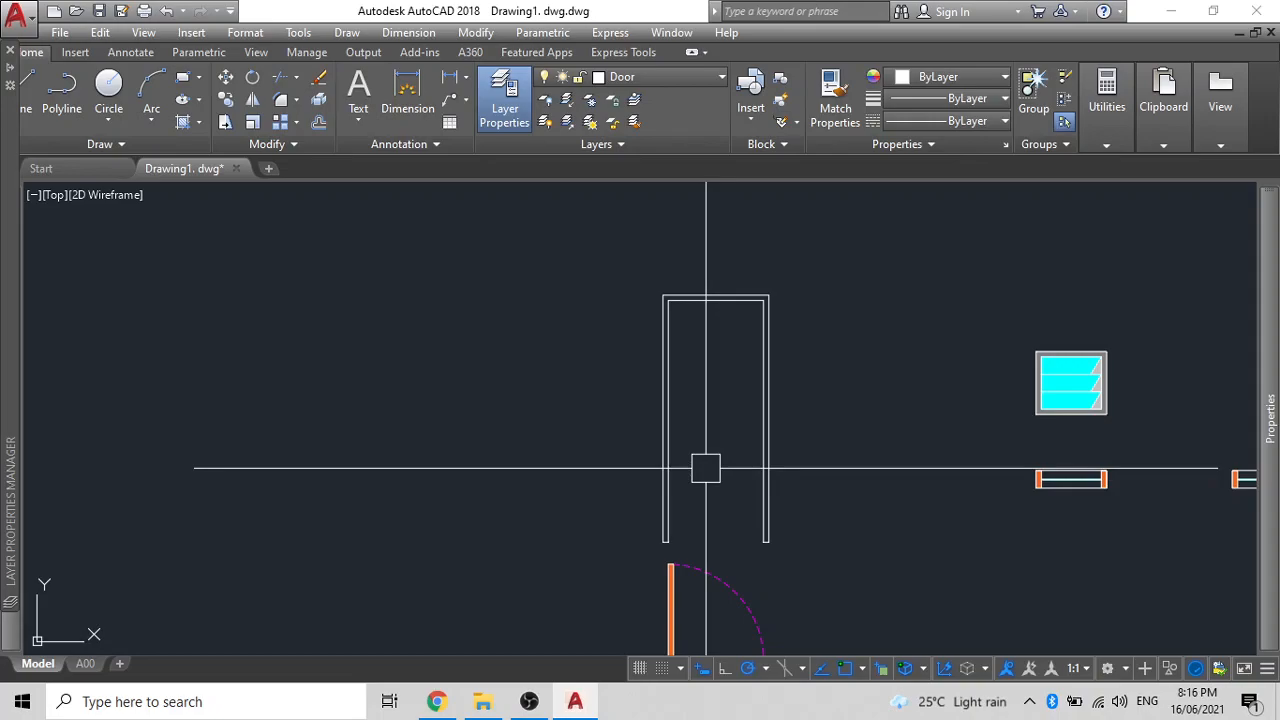
{"action": "key", "text": "h"}
{"action": "key", "text": "Return"}
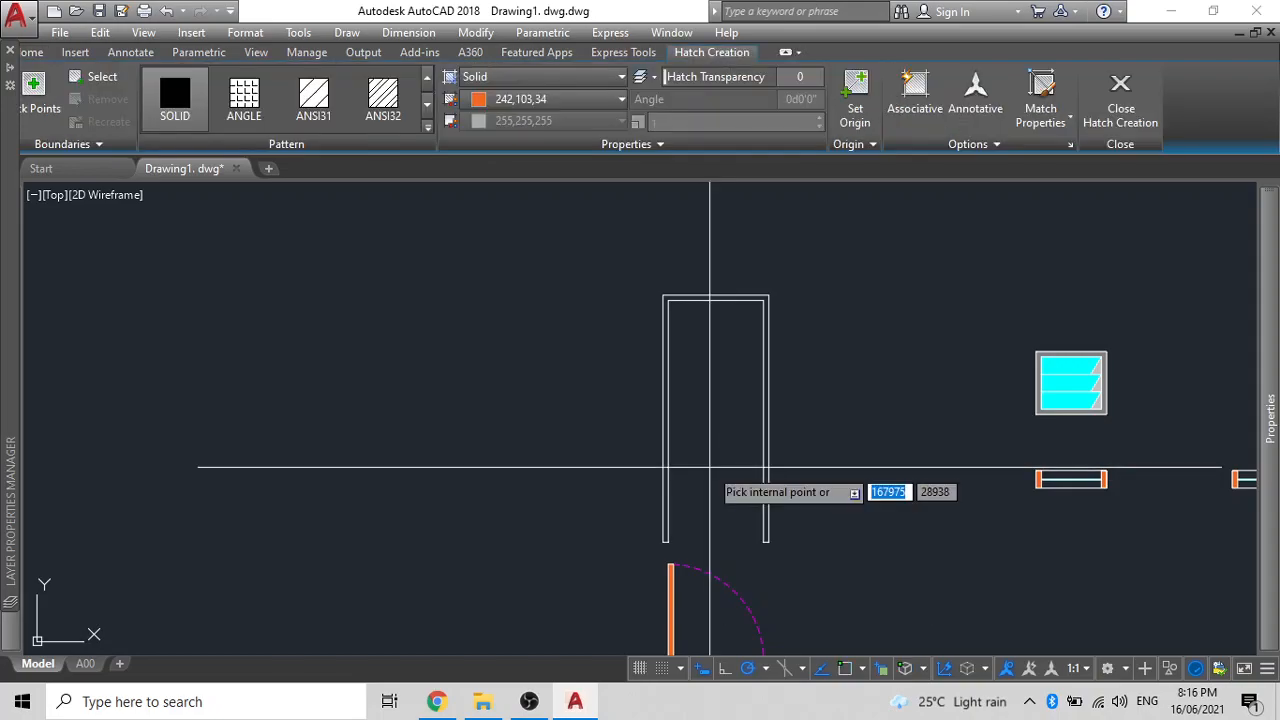
{"action": "scroll", "coordinate": [700, 300], "scroll_direction": "up", "scroll_amount": 6}
{"action": "left_click", "coordinate": [727, 330]}
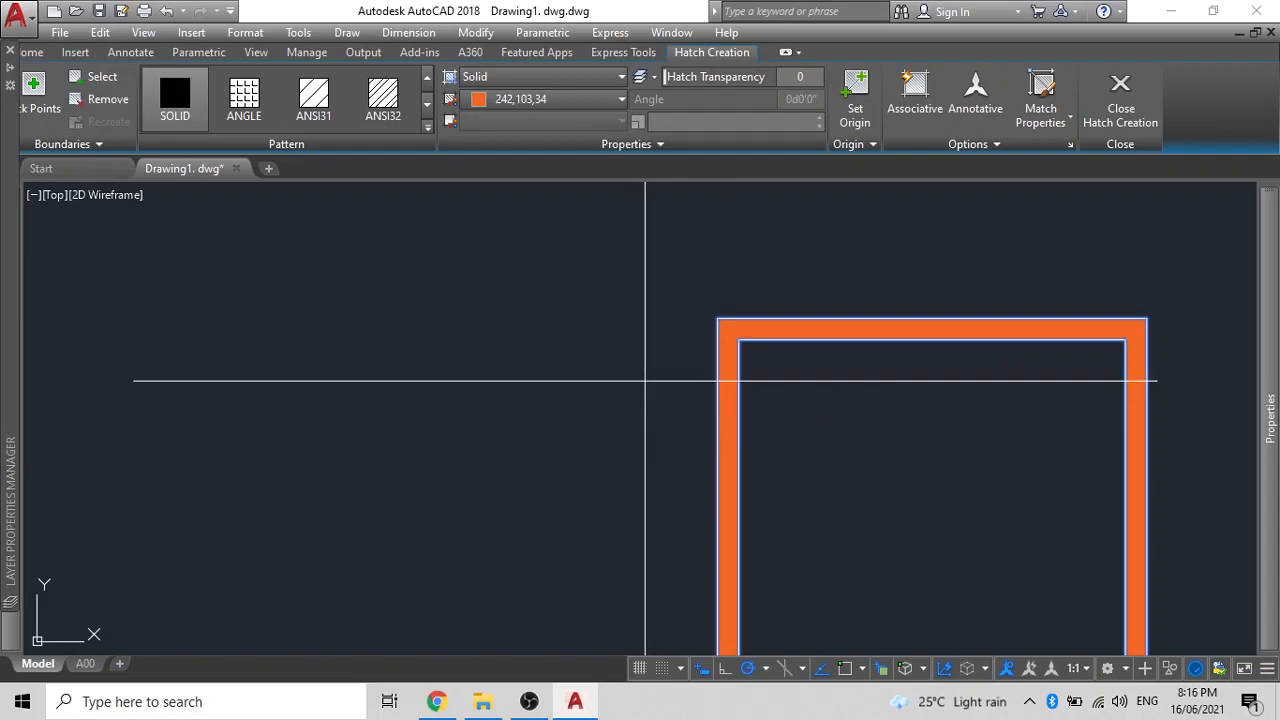
{"action": "key", "text": "Return"}
{"action": "scroll", "coordinate": [635, 376], "scroll_direction": "down", "scroll_amount": 4}
{"action": "middle_click_drag", "start_coordinate": [627, 370], "coordinate": [572, 147]}
- Draw the door-leaf rectangle from the frame's inner top-left to inner bottom-right
{"action": "type", "text": "REC"}
{"action": "key", "text": "Return"}
{"action": "middle_click_drag", "start_coordinate": [603, 368], "coordinate": [586, 450]}
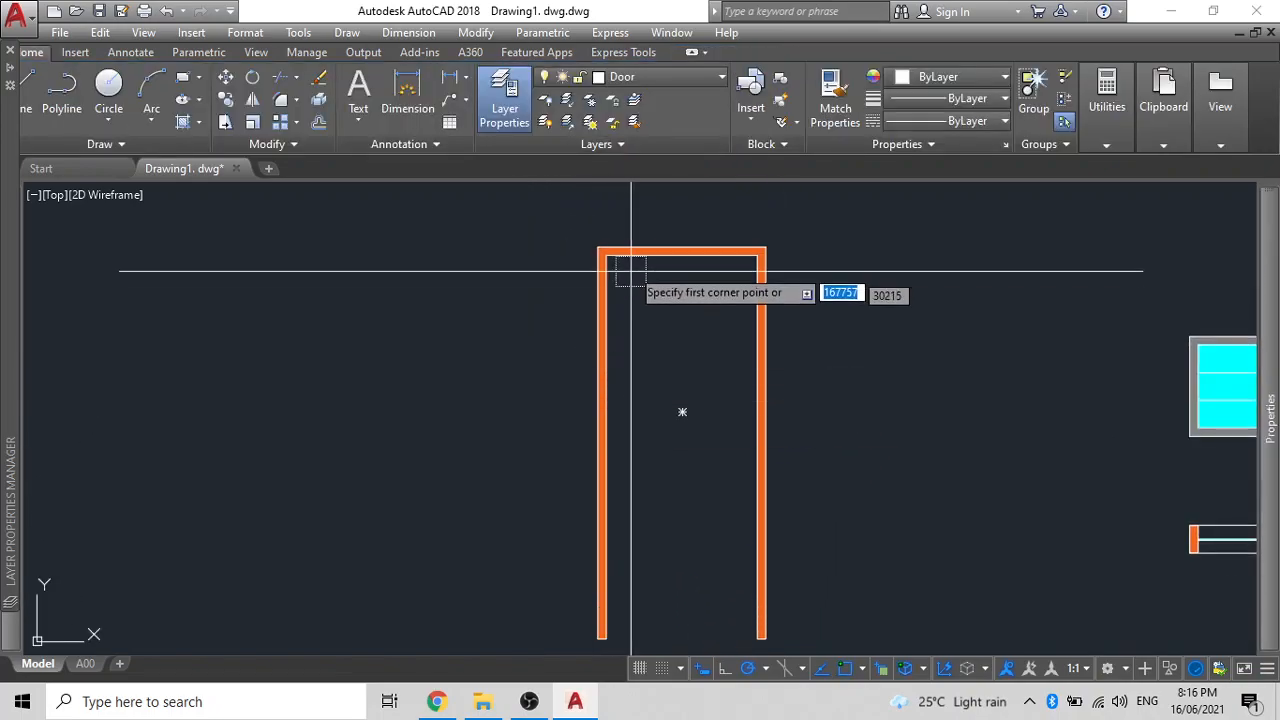
{"action": "left_click", "coordinate": [606, 256]}
{"action": "scroll", "coordinate": [682, 401], "scroll_direction": "up", "scroll_amount": 2}
{"action": "middle_click_drag", "start_coordinate": [682, 401], "coordinate": [673, 239]}
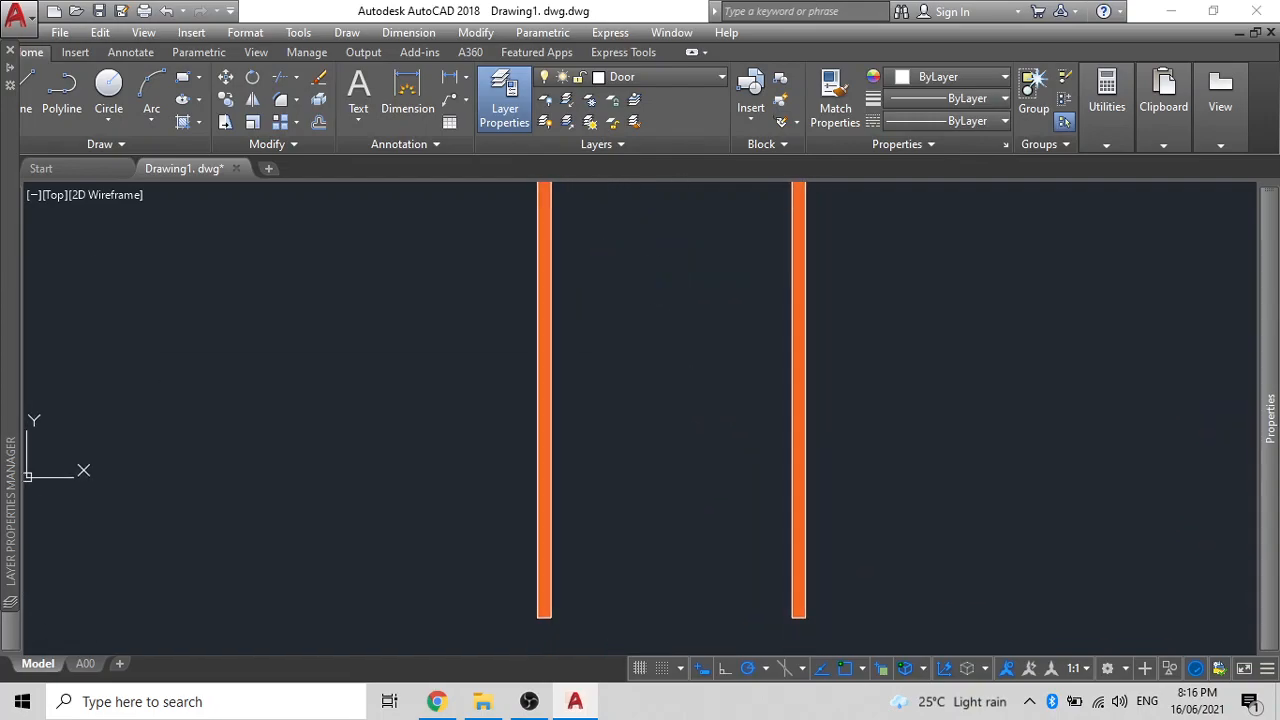
{"action": "left_click", "coordinate": [792, 615]}
{"action": "scroll", "coordinate": [726, 457], "scroll_direction": "down", "scroll_amount": 2}
{"action": "mouse_move", "coordinate": [726, 457]}
{"action": "middle_mouse_down"}
{"action": "mouse_move", "coordinate": [726, 504]}
{"action": "mouse_move", "coordinate": [718, 401]}
{"action": "middle_mouse_up"}
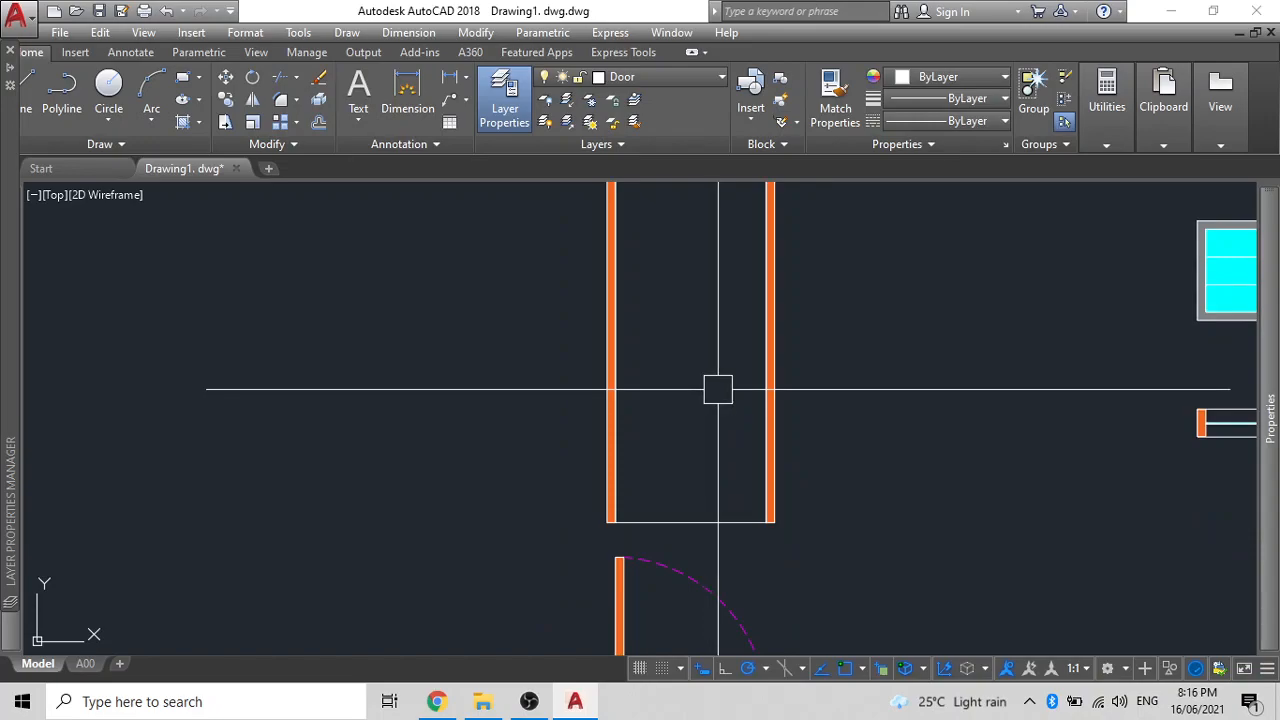
- Fill the door-leaf rectangle with a solid hatch in grey index colour 9
{"action": "type", "text": "h"}
{"action": "key", "text": "Return"}
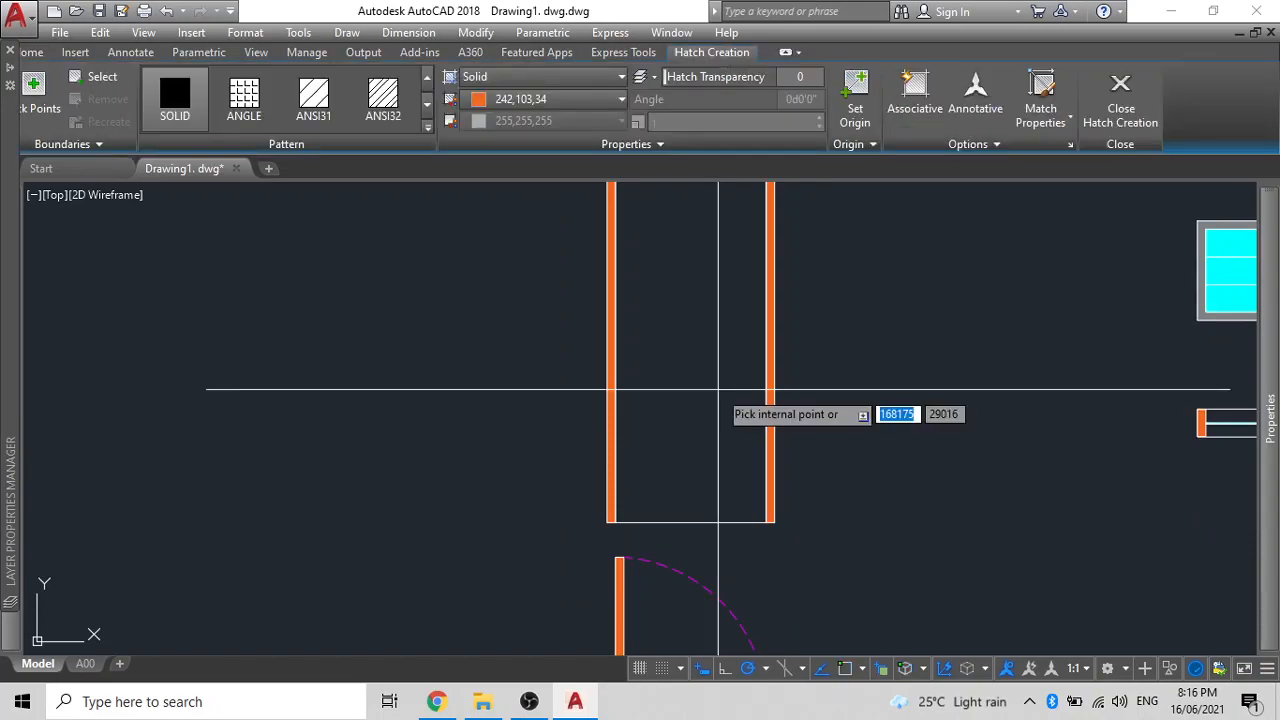
{"action": "left_click", "coordinate": [571, 100]}
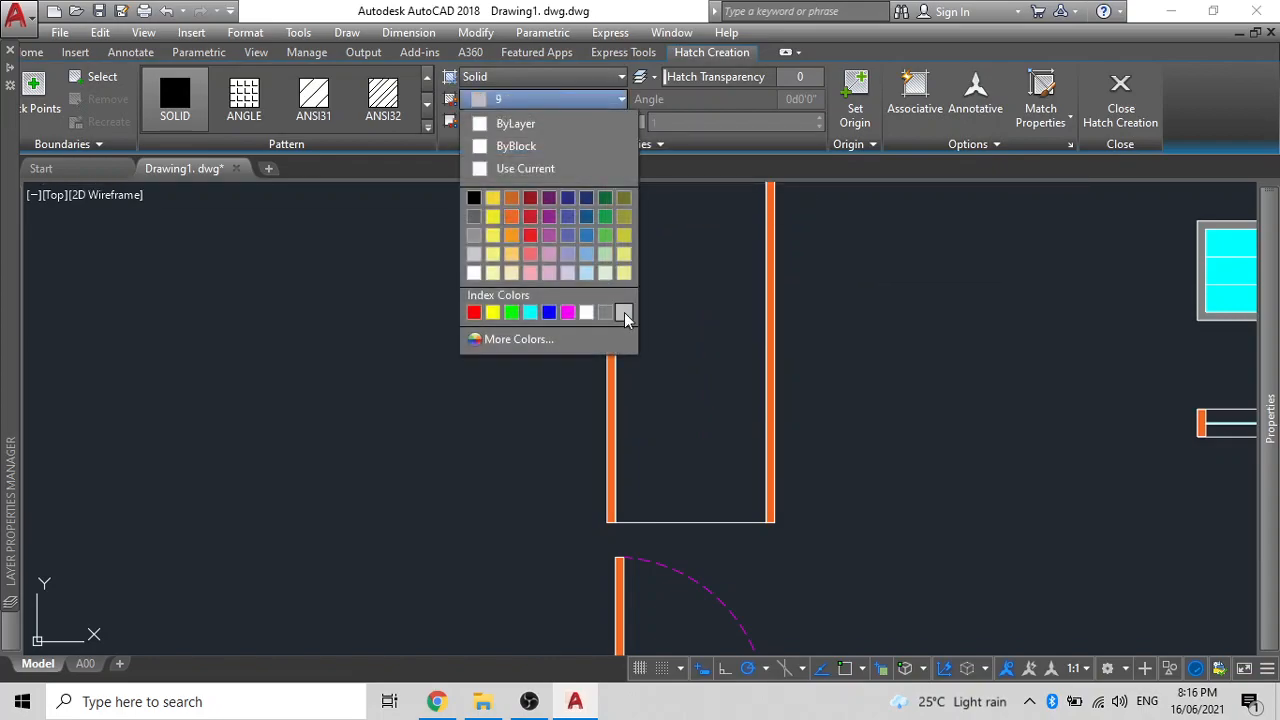
{"action": "left_click", "coordinate": [624, 313]}
{"action": "left_click", "coordinate": [693, 400]}
{"action": "key", "text": "Return"}
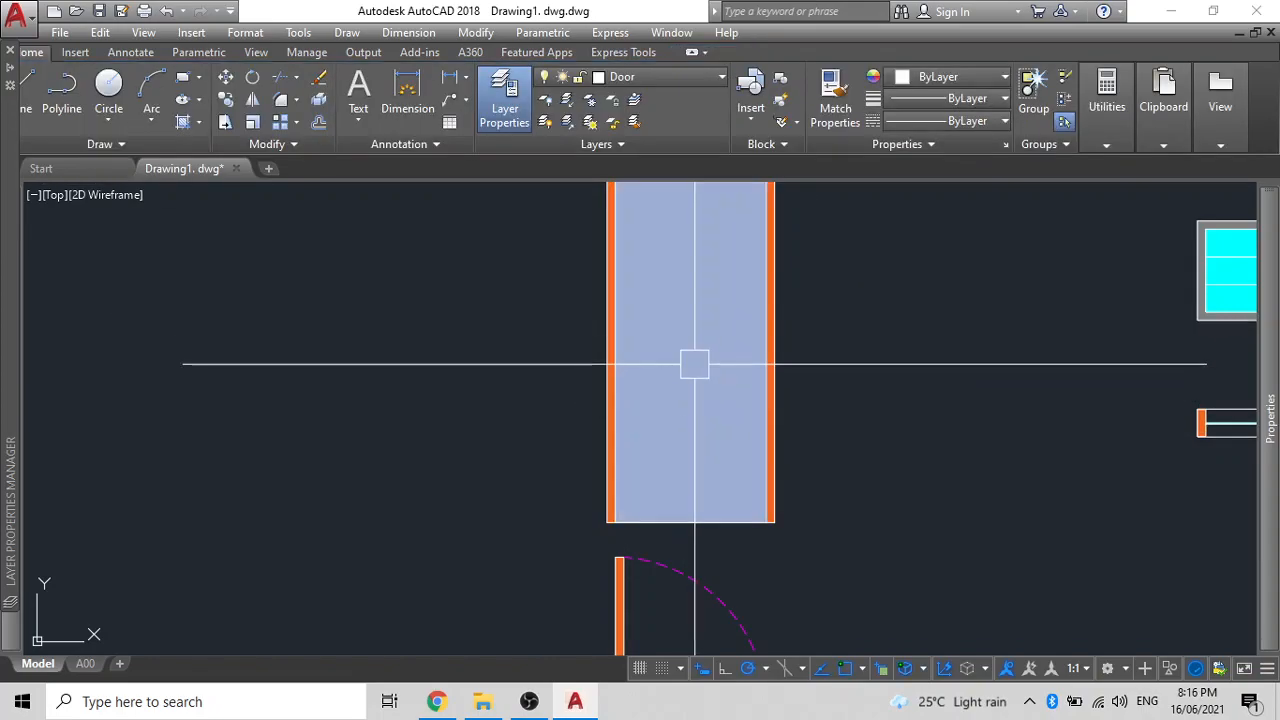
{"action": "scroll", "coordinate": [695, 364], "scroll_direction": "down", "scroll_amount": 2}
- Draw a V-shaped swing polyline from the door's right corners to the left edge midpoint
{"action": "type", "text": "p"}
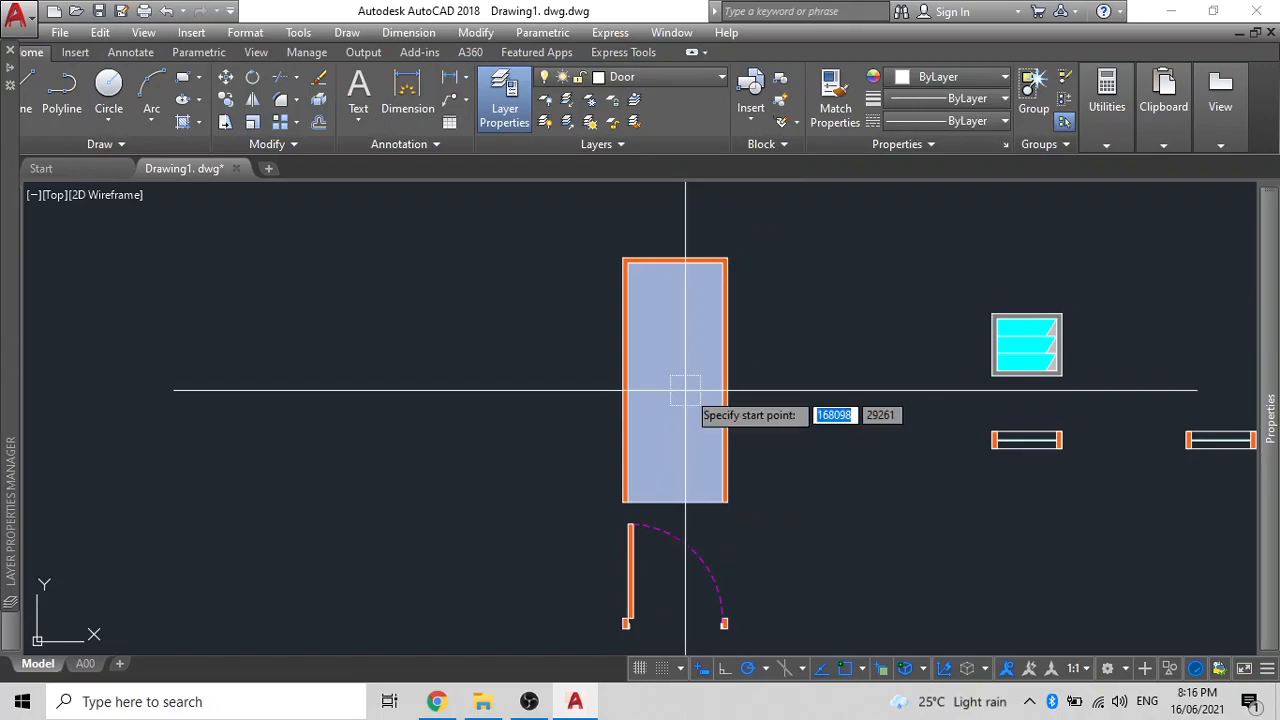
{"action": "left_click", "coordinate": [724, 263]}
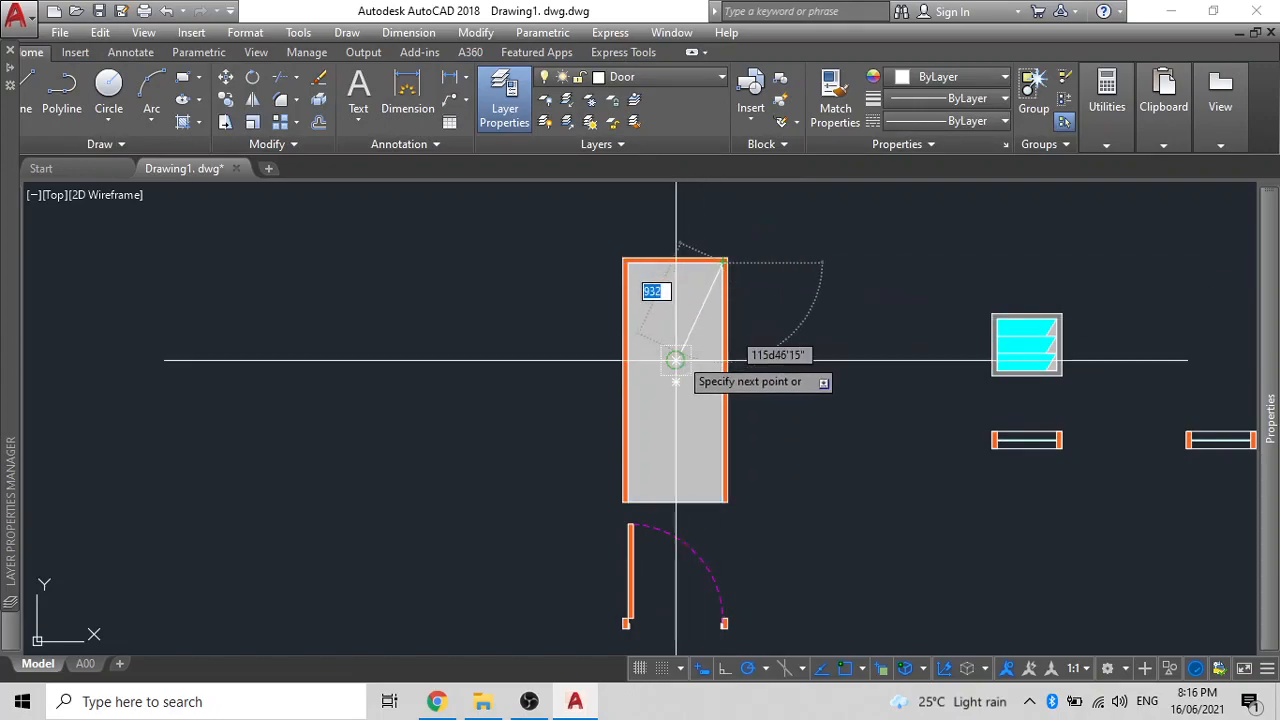
{"action": "left_click", "coordinate": [626, 382]}
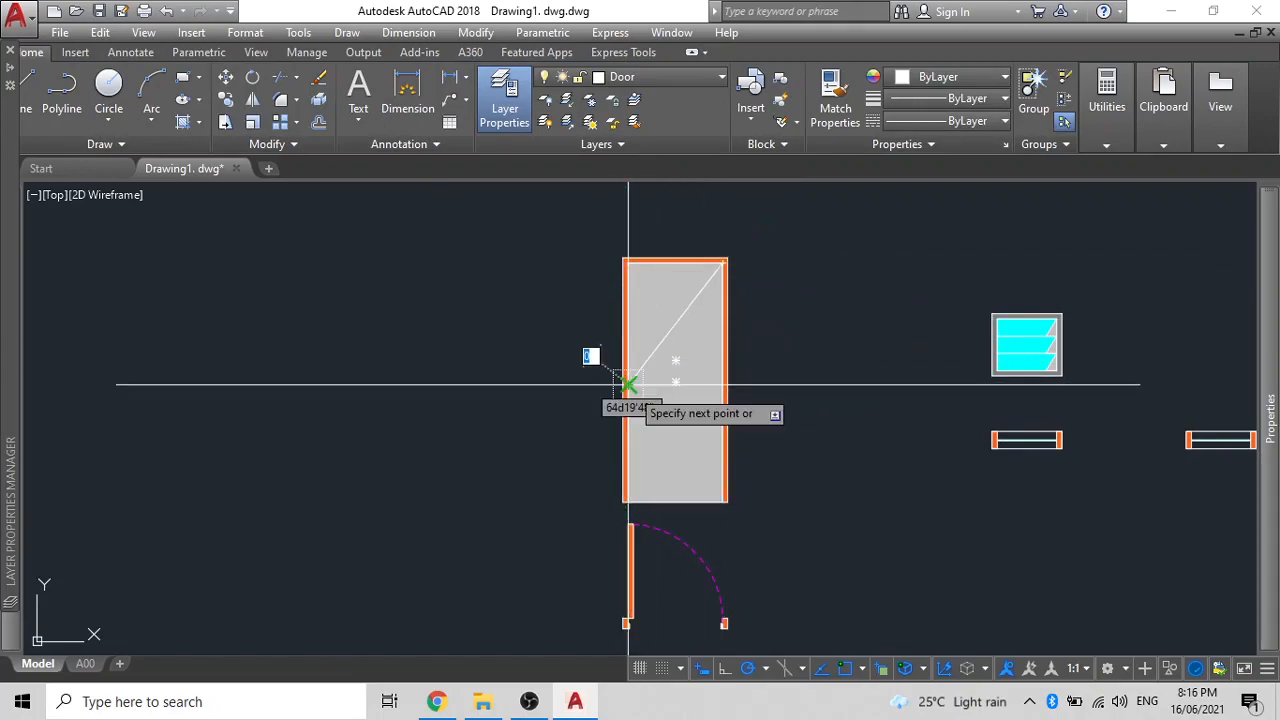
{"action": "left_click", "coordinate": [723, 500]}
{"action": "key", "text": "Return"}
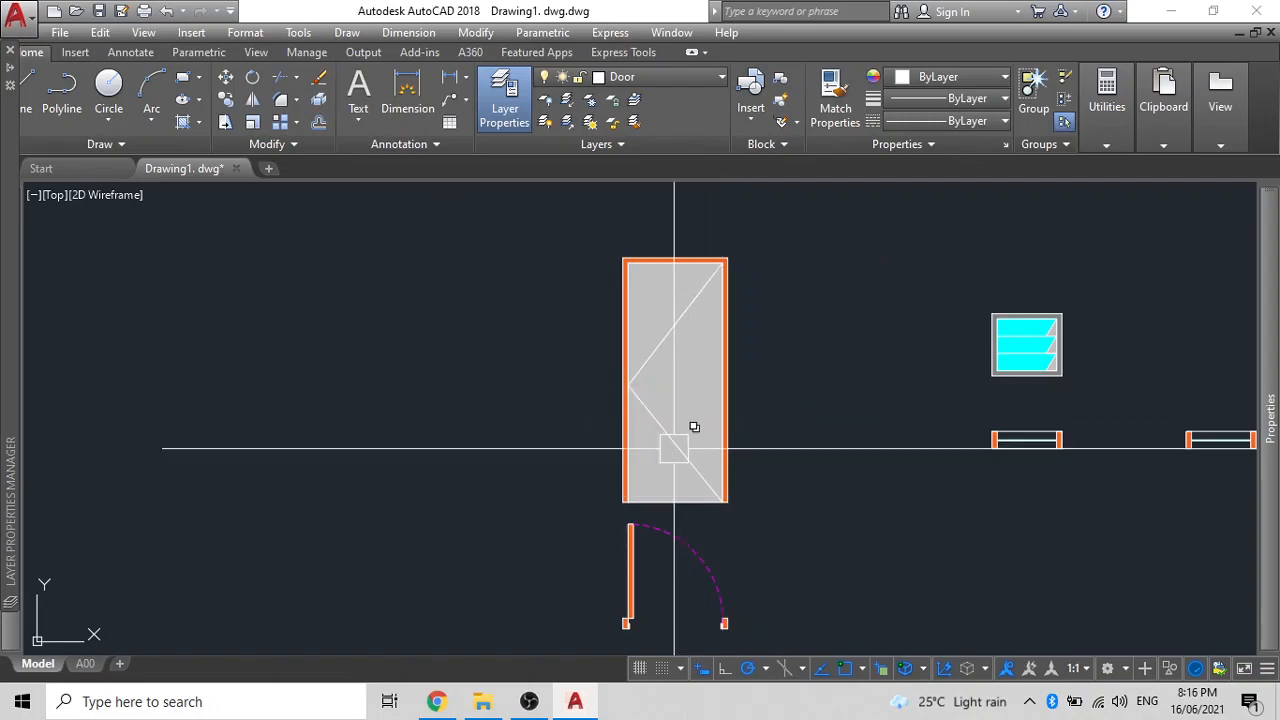
- Make the swing polyline magenta with the CENTER linetype
{"action": "left_click", "coordinate": [677, 444]}
{"action": "left_click", "coordinate": [956, 80]}
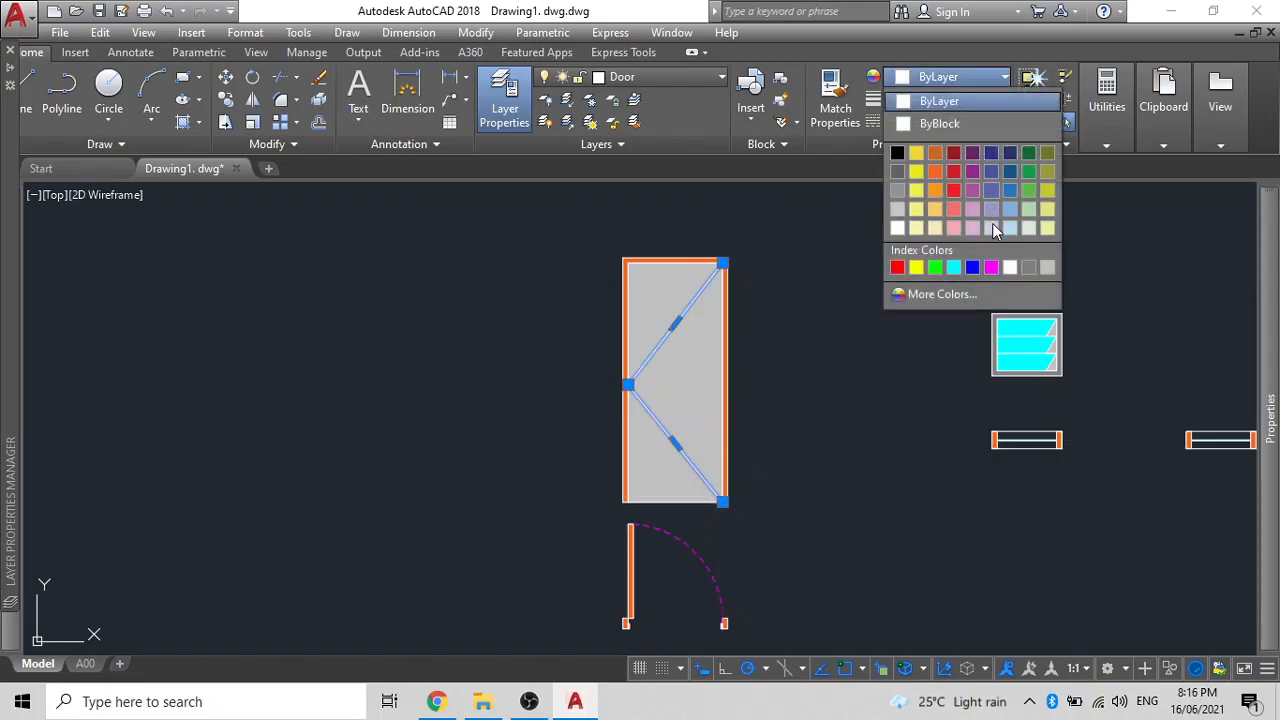
{"action": "left_click", "coordinate": [990, 267]}
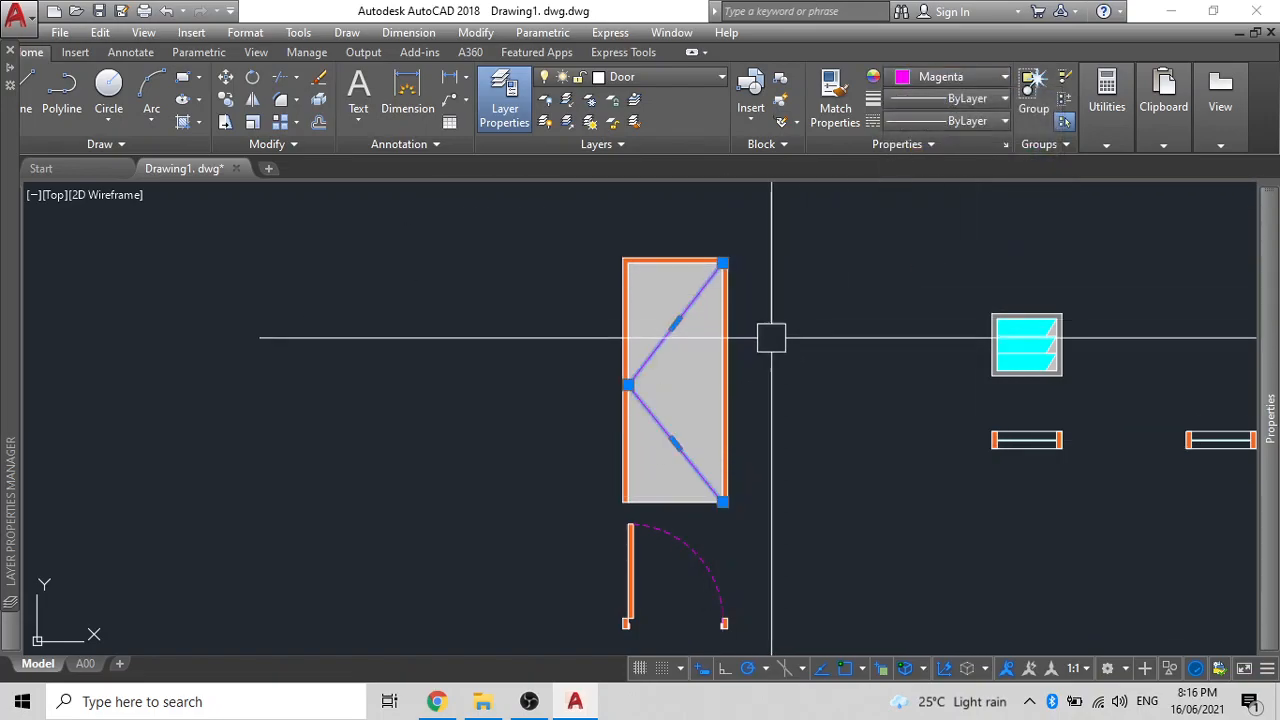
{"action": "left_click", "coordinate": [955, 98]}
{"action": "left_click", "coordinate": [945, 120]}
{"action": "left_click", "coordinate": [940, 121]}
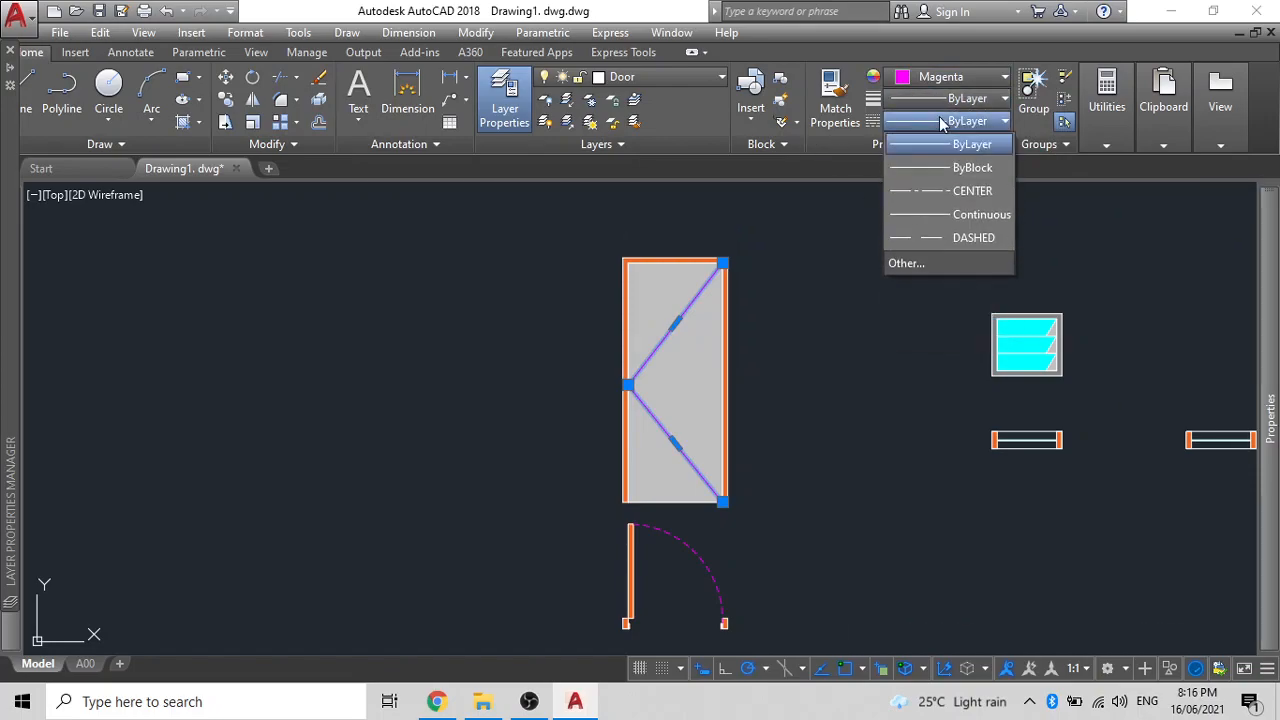
{"action": "left_click", "coordinate": [945, 190]}
{"action": "key", "text": "Delete"}
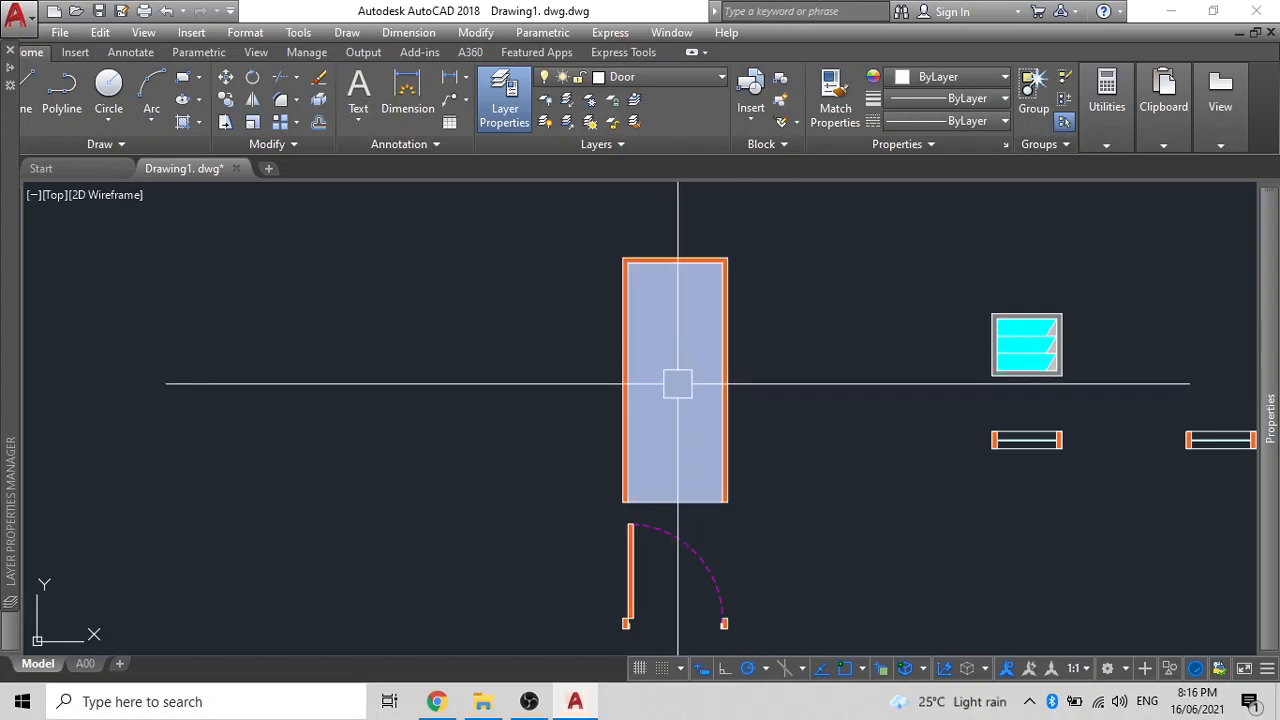
{"action": "key", "text": "Return"}
- Set the swing polyline's linetype scale to 5 and regenerate the drawing
{"action": "left_click", "coordinate": [689, 301]}
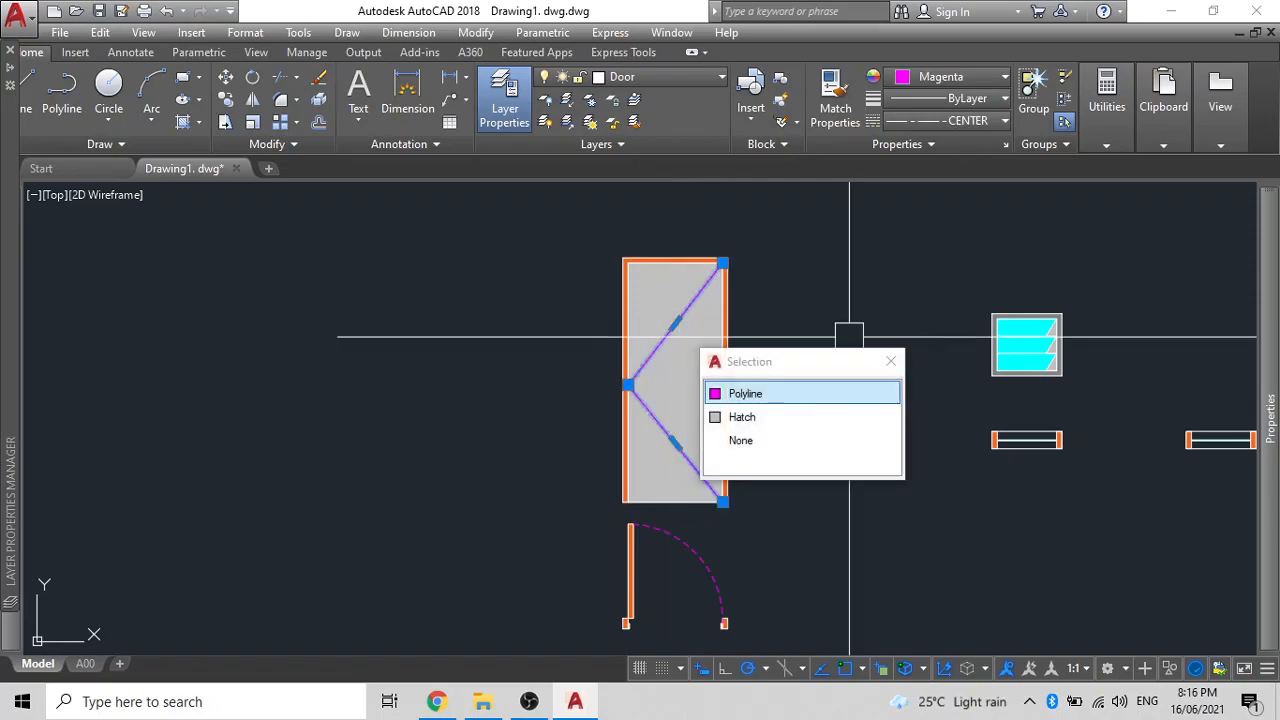
{"action": "left_click", "coordinate": [789, 394]}
{"action": "mouse_move", "coordinate": [1266, 303]}
{"action": "left_click", "coordinate": [1076, 303]}
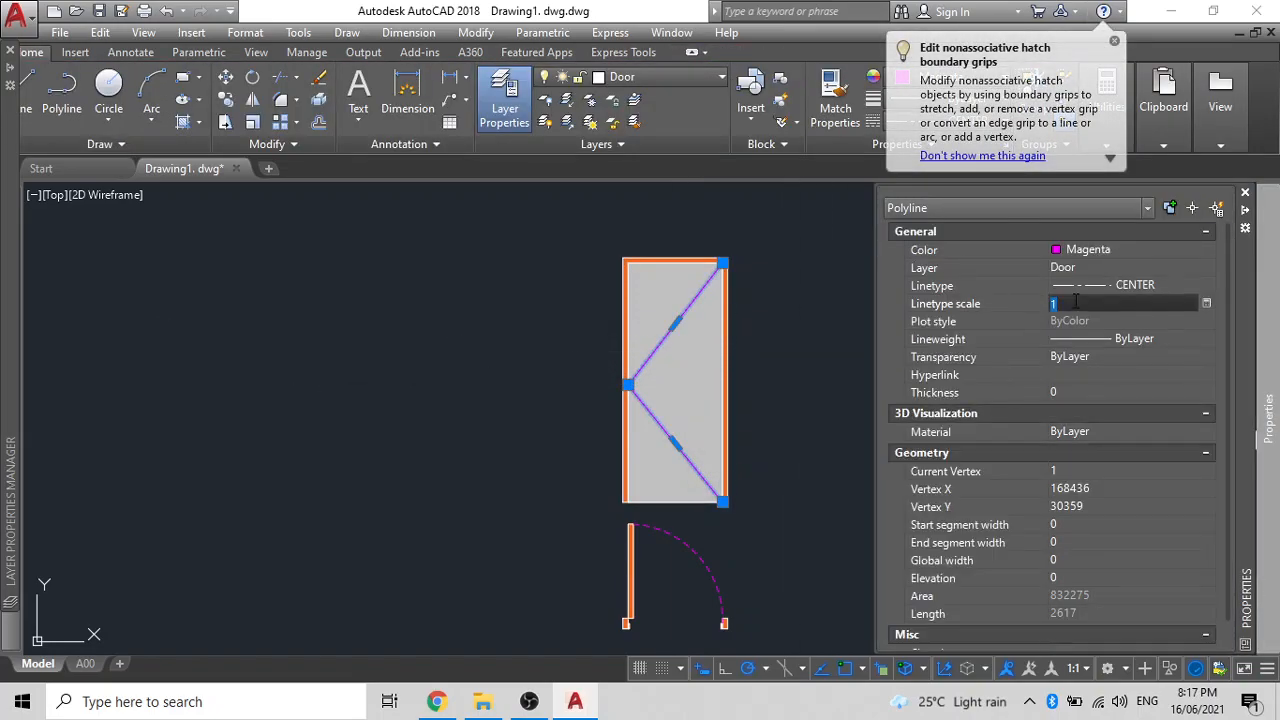
{"action": "key", "text": "Return"}
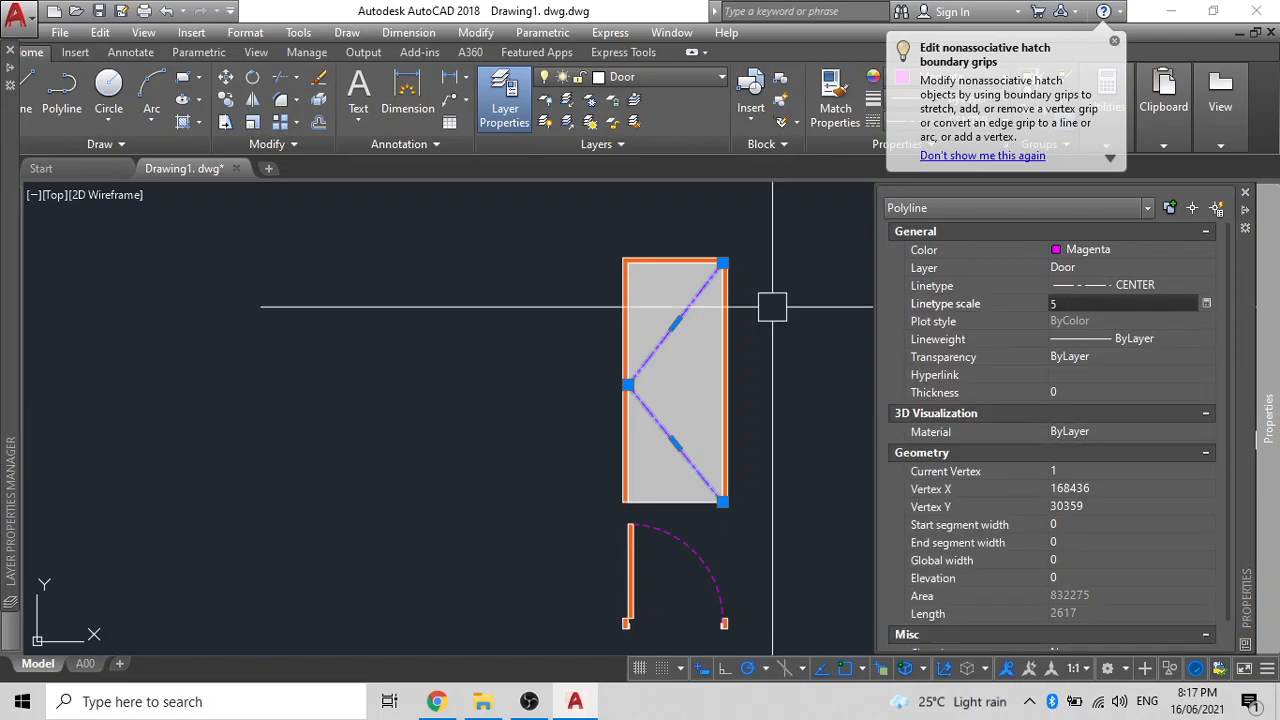
{"action": "key", "text": "Escape"}
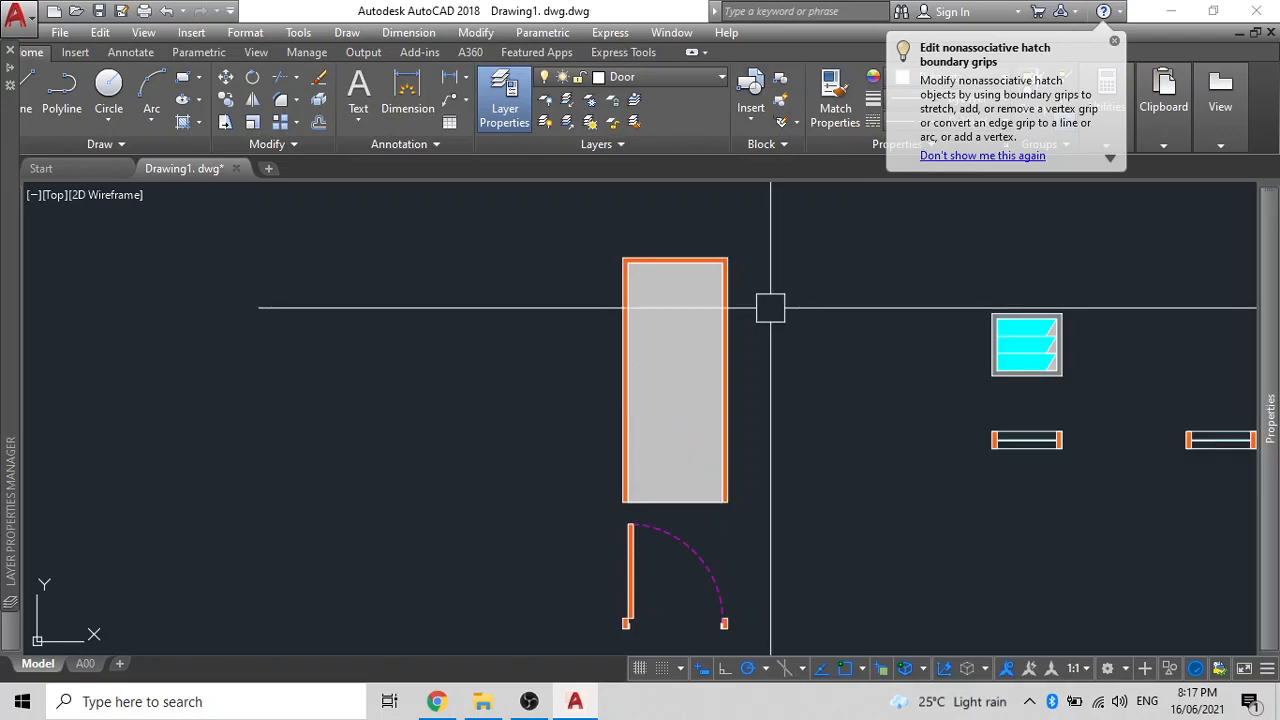
{"action": "left_click", "coordinate": [675, 353]}
{"action": "key", "text": "Escape"}
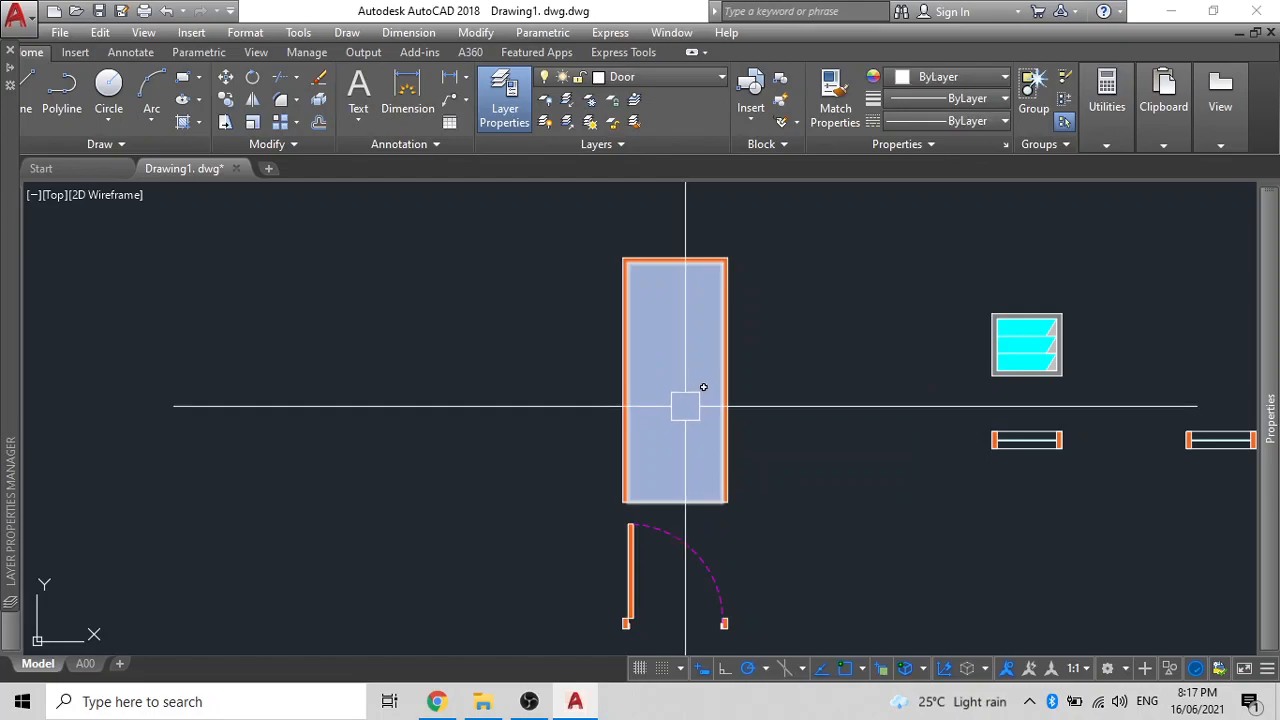
{"action": "type", "text": "RE"}
{"action": "key", "text": "Return"}
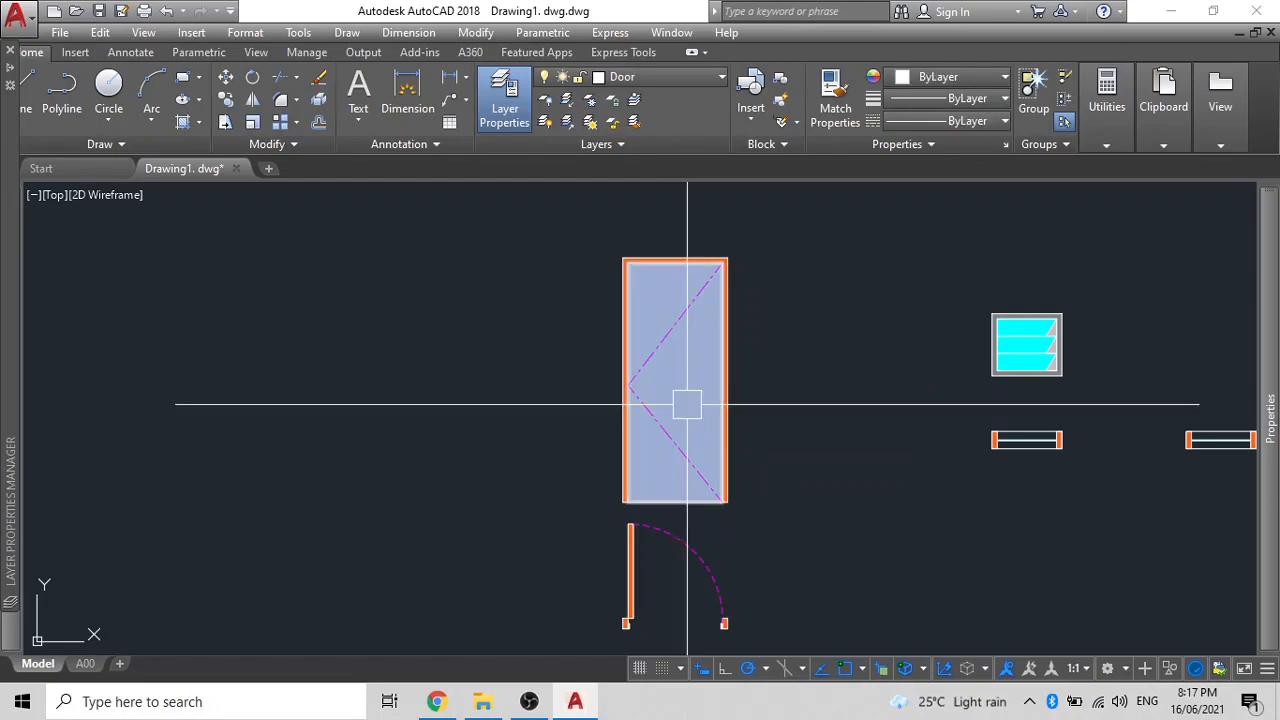
- Box-select around the door elevation to catch its grey hatch
{"action": "left_click", "coordinate": [765, 510]}
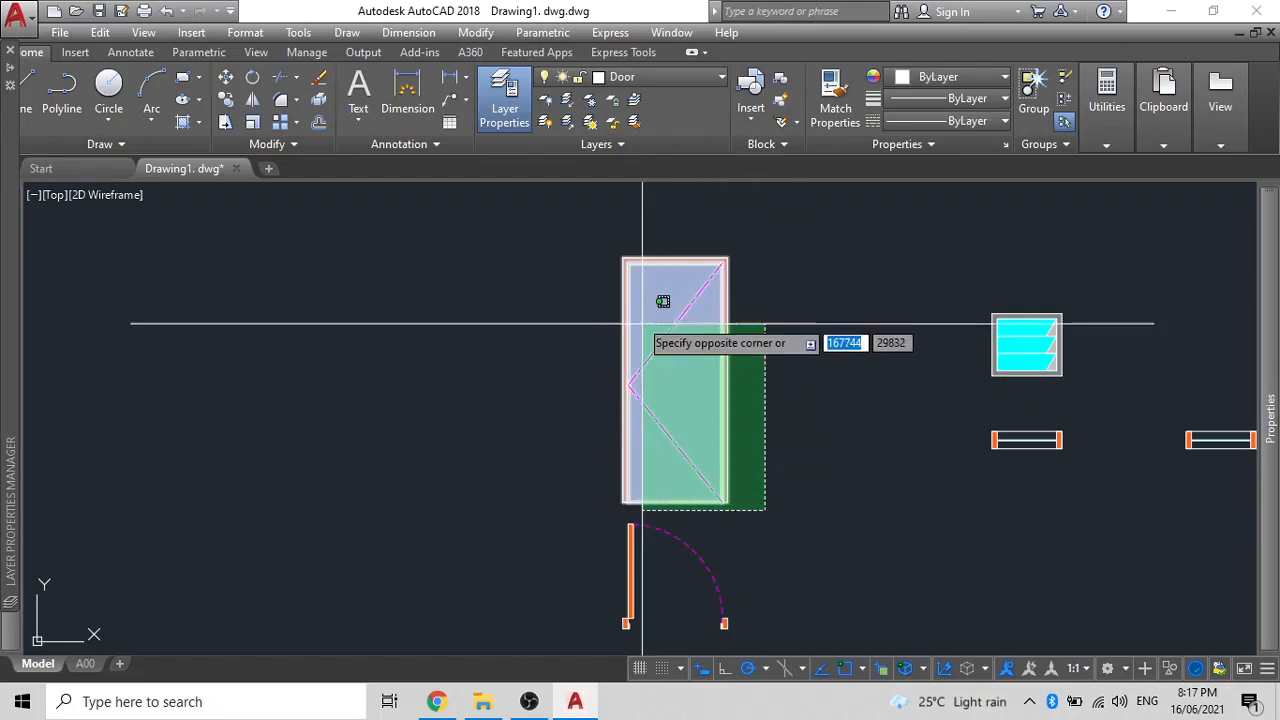
{"action": "left_click", "coordinate": [911, 458]}
{"action": "scroll", "coordinate": [660, 382], "scroll_direction": "up", "scroll_amount": 4}
{"action": "scroll", "coordinate": [612, 402], "scroll_direction": "down", "scroll_amount": 4}
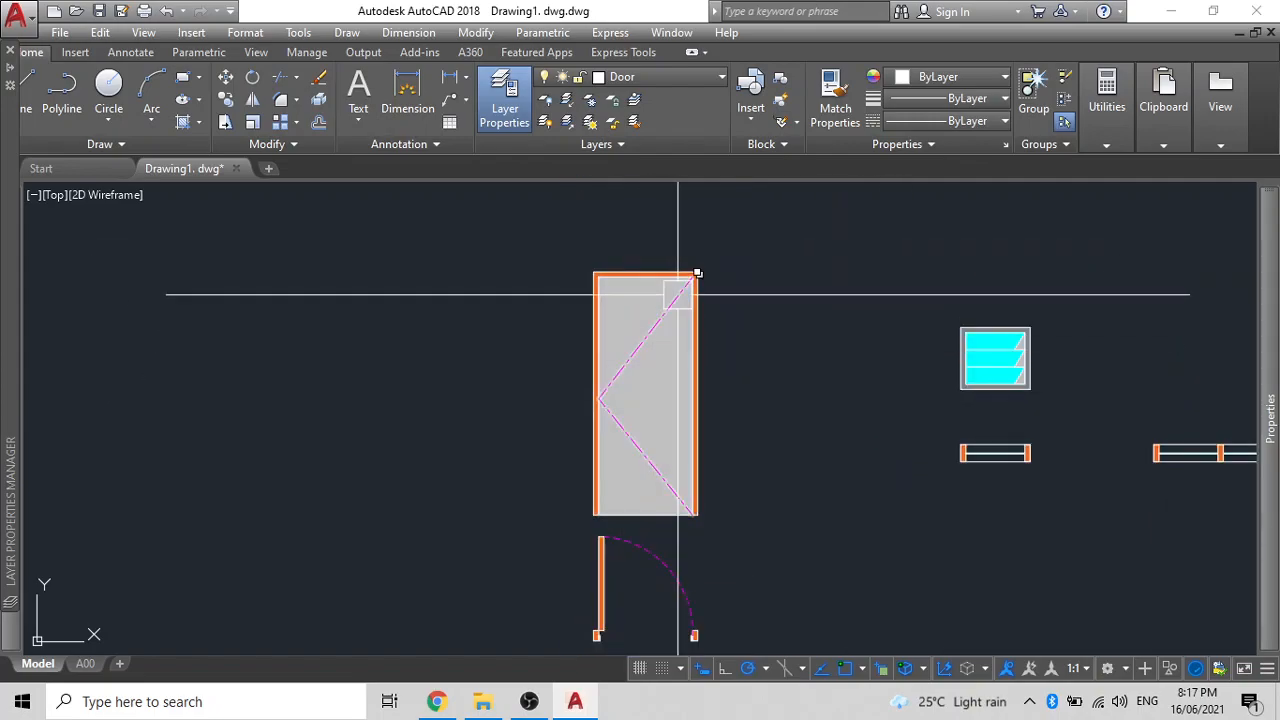
{"action": "scroll", "coordinate": [691, 300], "scroll_direction": "up", "scroll_amount": 2}
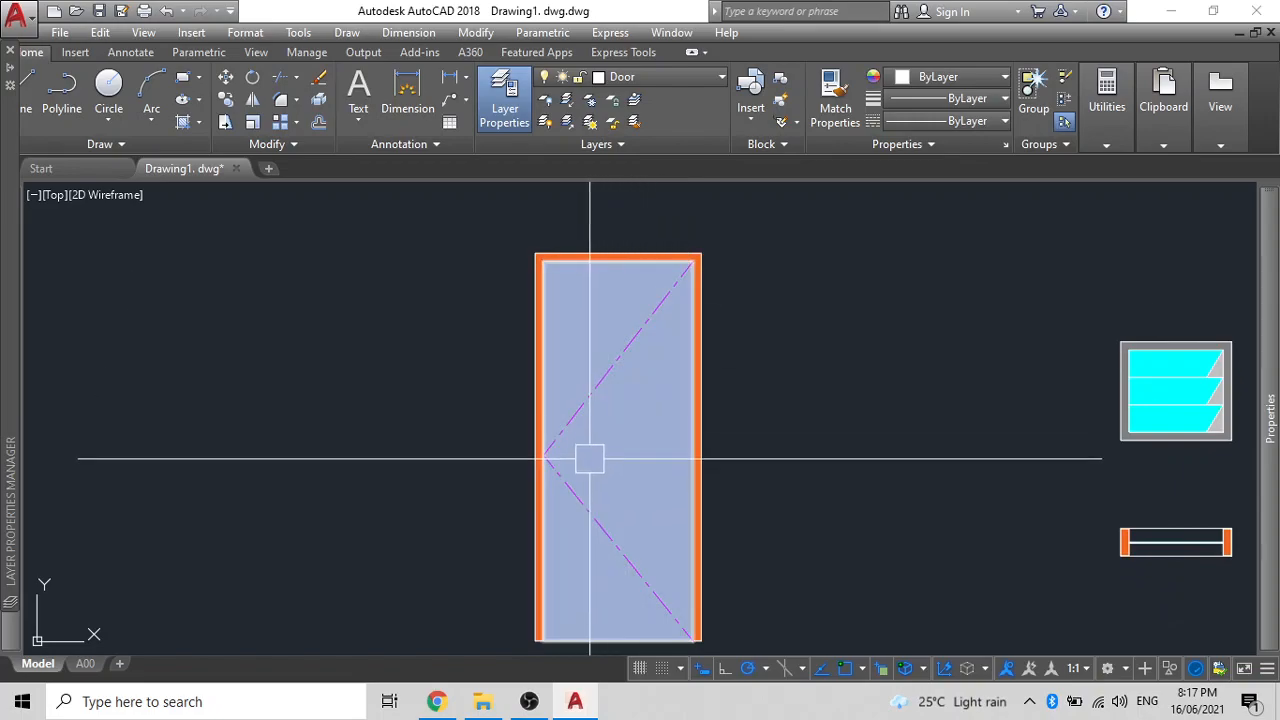
{"action": "scroll", "coordinate": [582, 445], "scroll_direction": "down", "scroll_amount": 2}
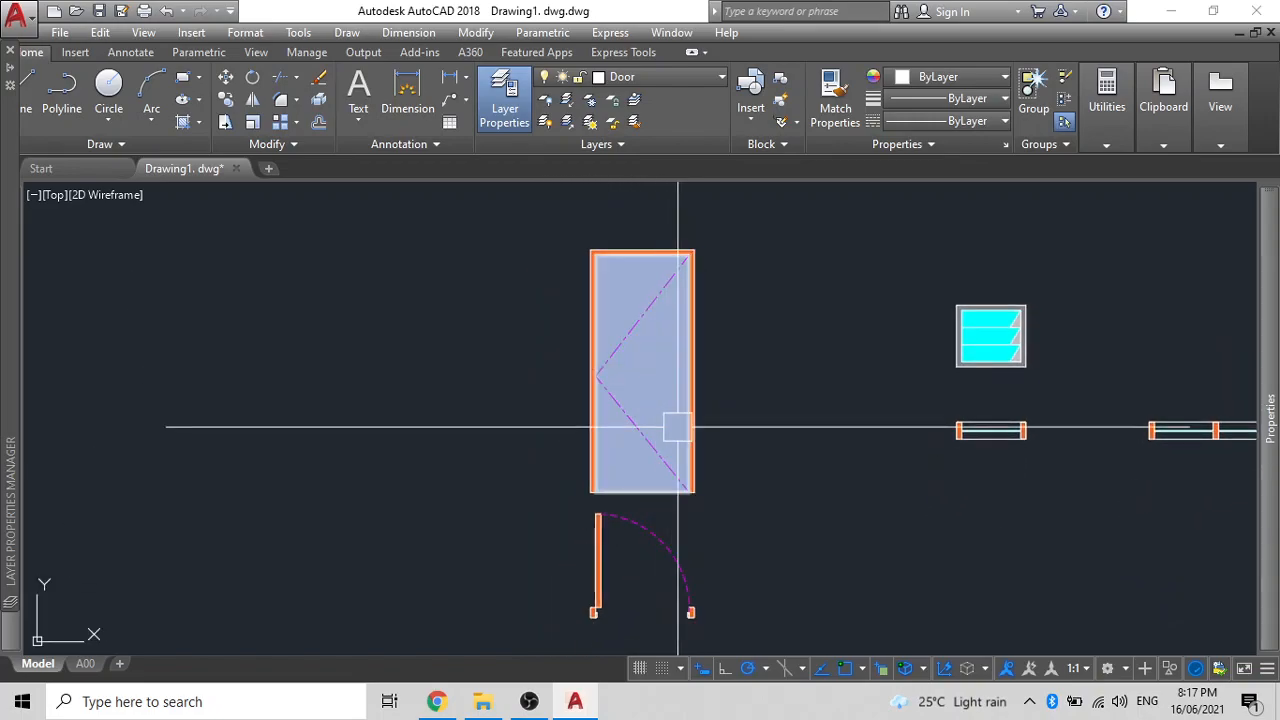
{"action": "left_click", "coordinate": [754, 509]}
{"action": "left_click", "coordinate": [560, 223]}
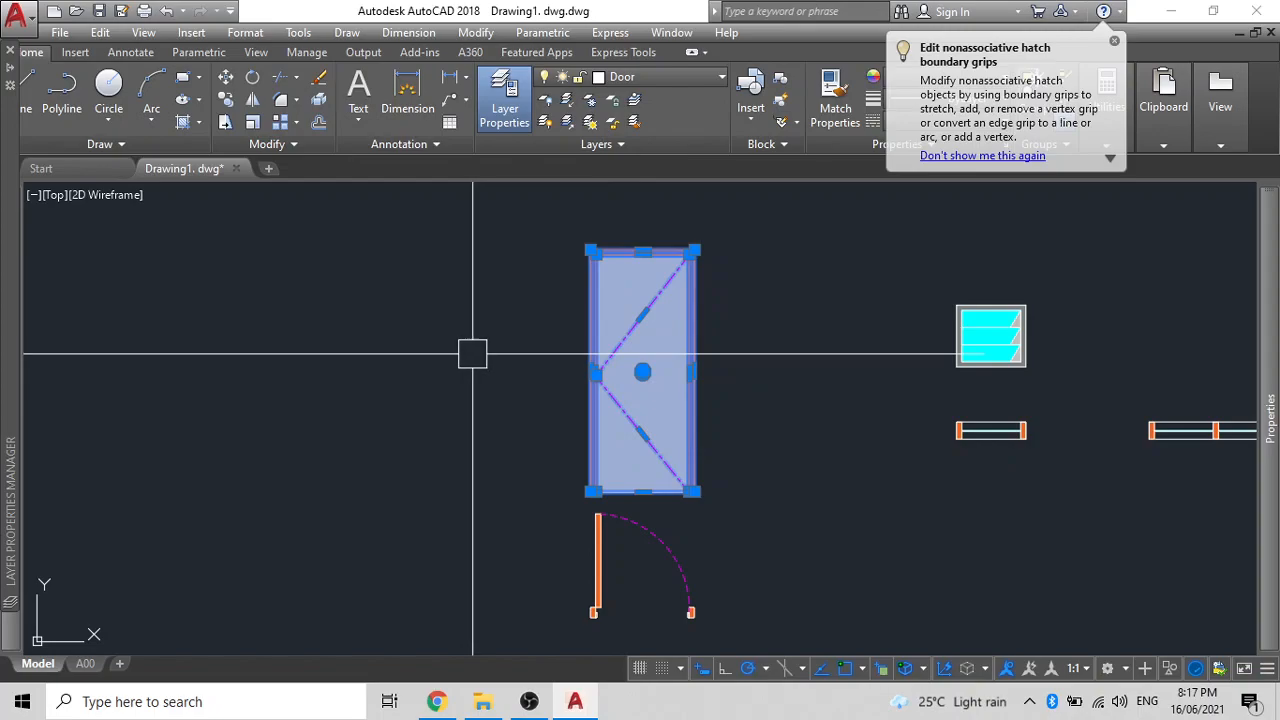
- Clear a stray window selection and crossing-select the entire door elevation
{"action": "scroll", "coordinate": [474, 349], "scroll_direction": "down", "scroll_amount": 3}
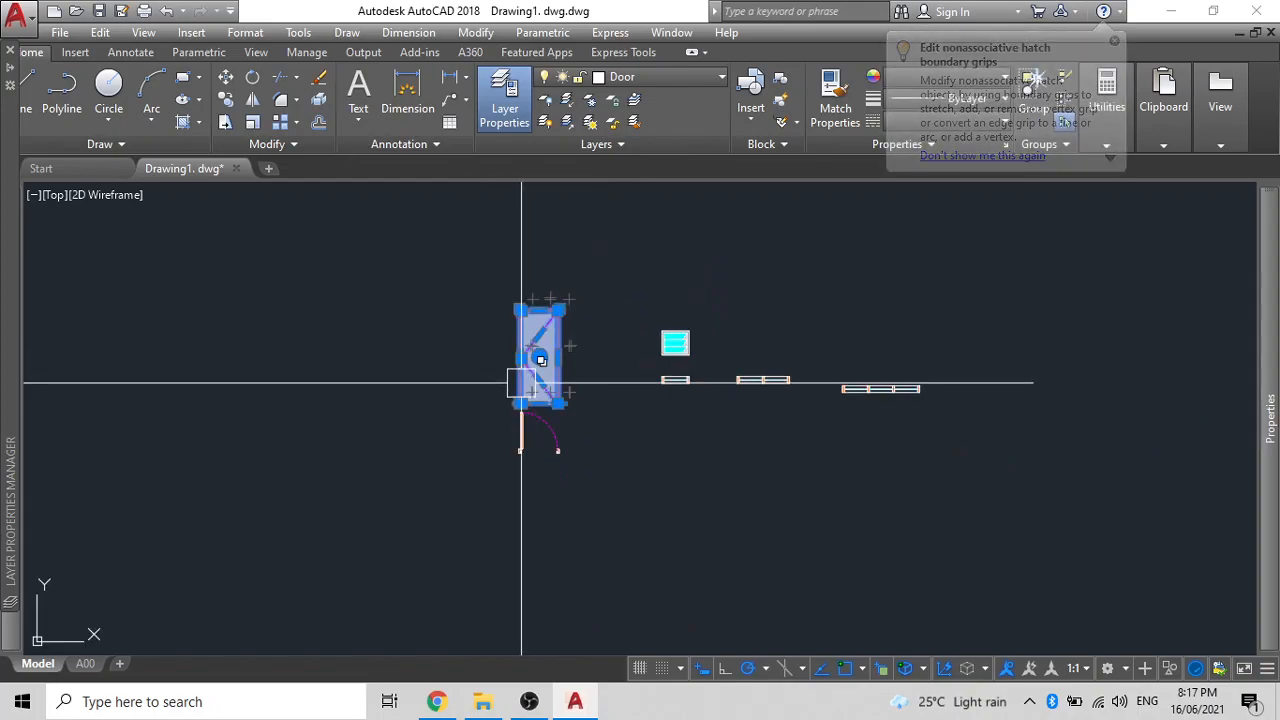
{"action": "left_click", "coordinate": [780, 389]}
{"action": "left_click", "coordinate": [882, 388]}
{"action": "scroll", "coordinate": [571, 375], "scroll_direction": "up", "scroll_amount": 5}
{"action": "key", "text": "Escape"}
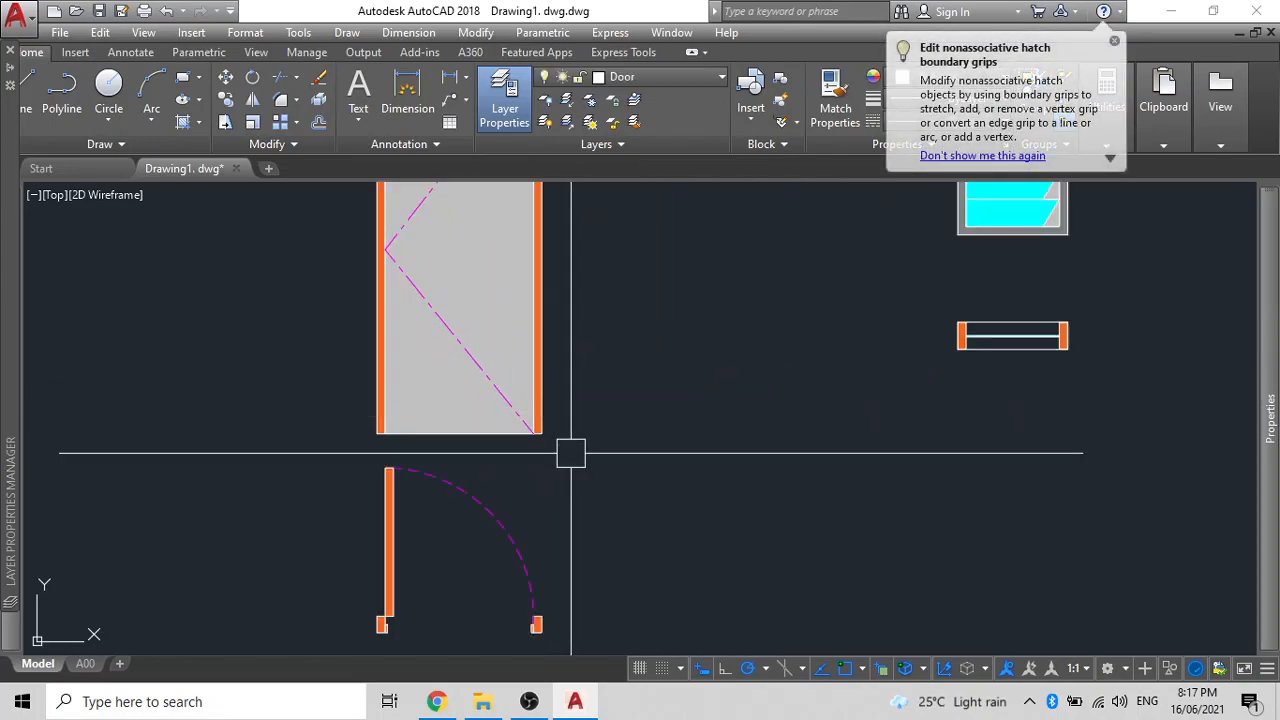
{"action": "scroll", "coordinate": [571, 453], "scroll_direction": "down", "scroll_amount": 4}
{"action": "left_click", "coordinate": [495, 400]}
{"action": "left_click", "coordinate": [423, 245]}
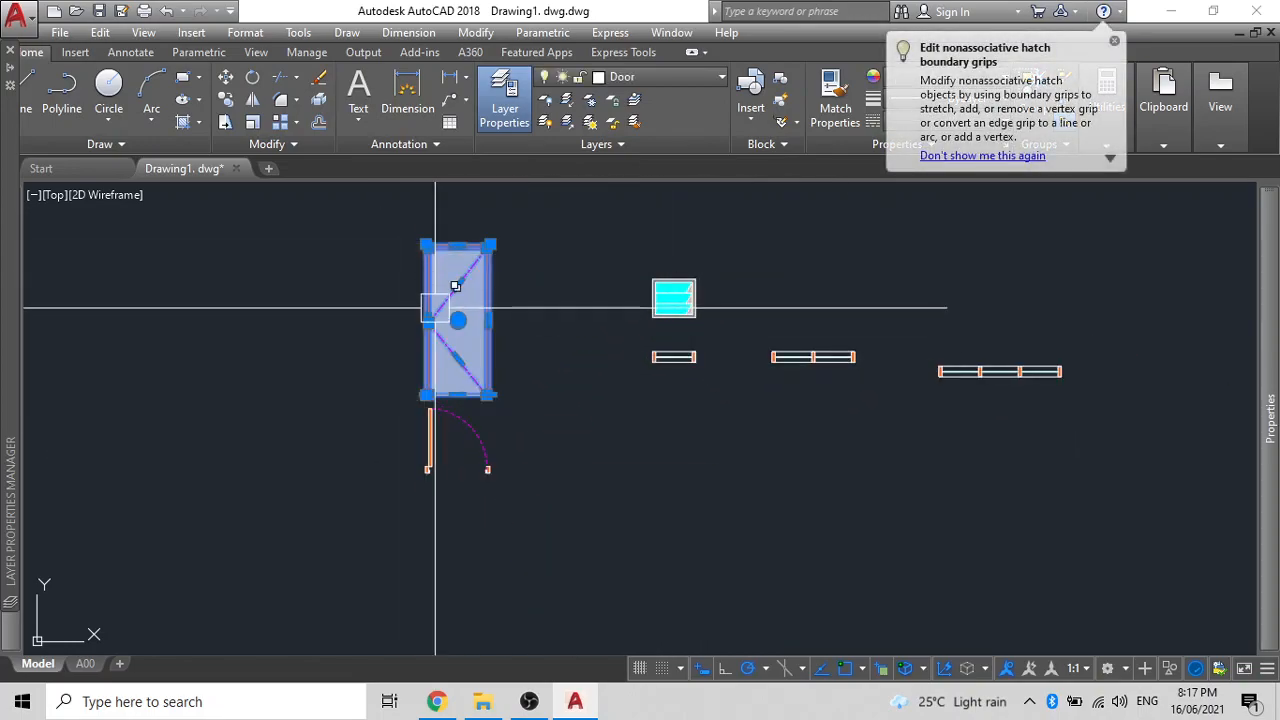
- Convert the door elevation into block D1 ELEVATION based at its lower-left corner
{"action": "key", "text": "Return"}
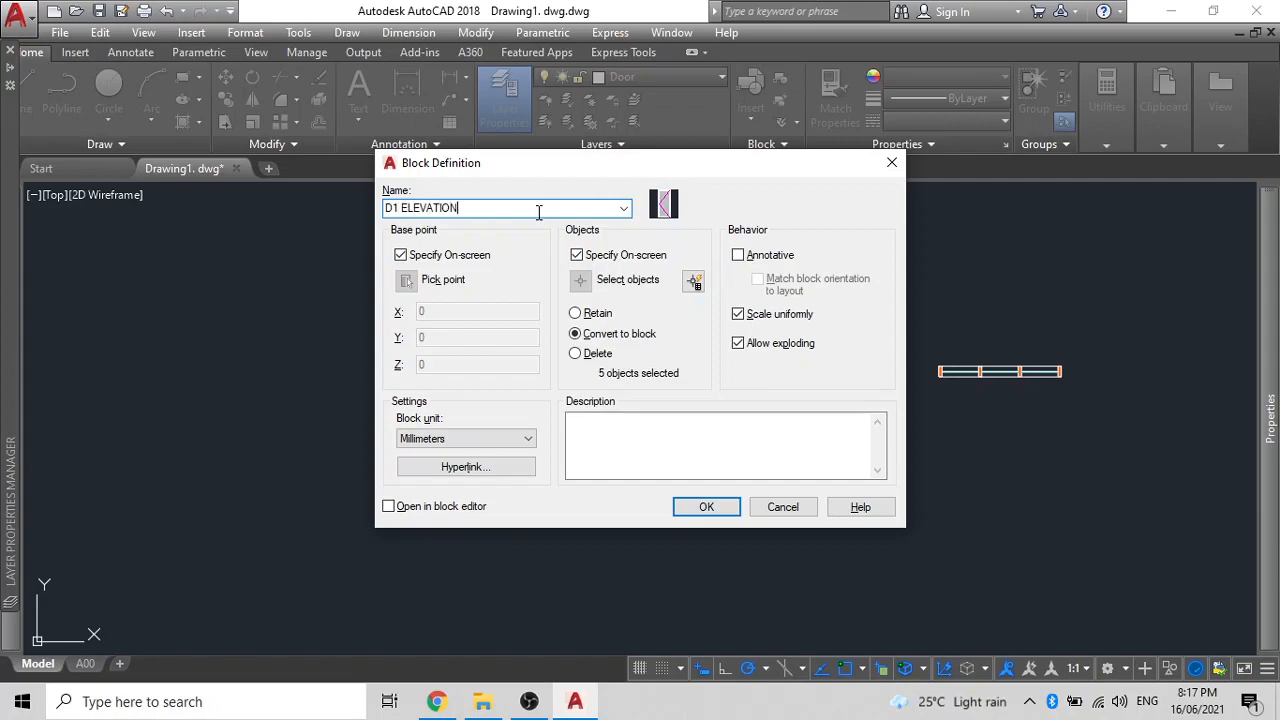
{"action": "left_click", "coordinate": [705, 507]}
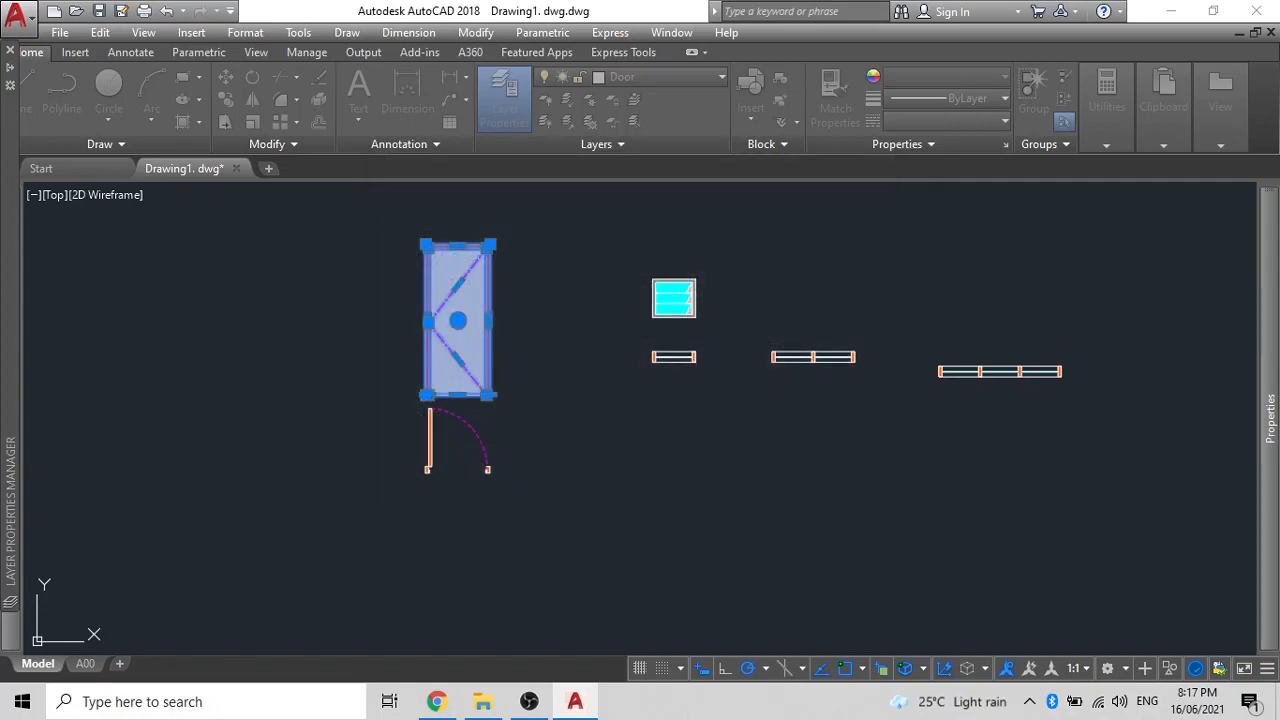
{"action": "scroll", "coordinate": [428, 396], "scroll_direction": "up", "scroll_amount": 10}
{"action": "left_click", "coordinate": [406, 382]}
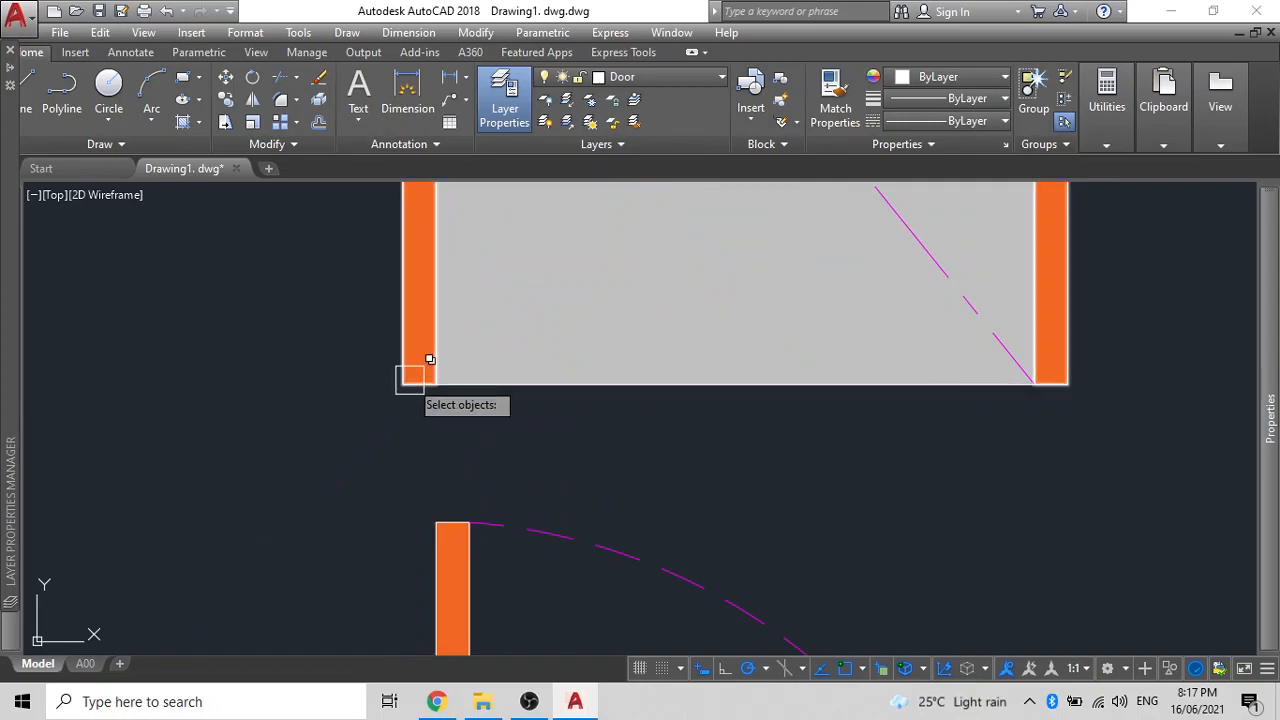
{"action": "scroll", "coordinate": [430, 370], "scroll_direction": "down", "scroll_amount": 6}
{"action": "left_click", "coordinate": [677, 429]}
{"action": "scroll", "coordinate": [450, 444], "scroll_direction": "down", "scroll_amount": 4}
{"action": "left_click", "coordinate": [366, 222]}
{"action": "key", "text": "Return"}
- Inspect the door blocks and cyan window block, then start a wall polyline
{"action": "left_click", "coordinate": [468, 320]}
{"action": "left_click", "coordinate": [462, 477]}
{"action": "left_click", "coordinate": [380, 457]}
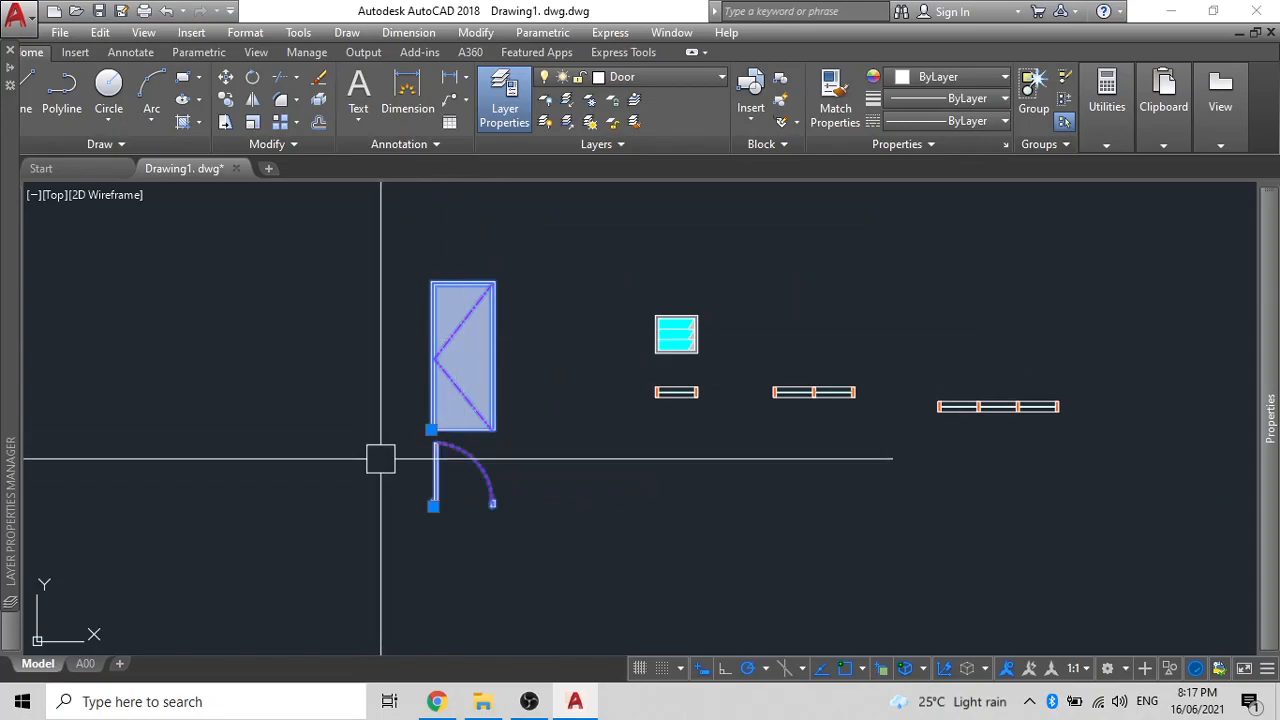
{"action": "key", "text": "Escape"}
{"action": "left_click", "coordinate": [662, 349]}
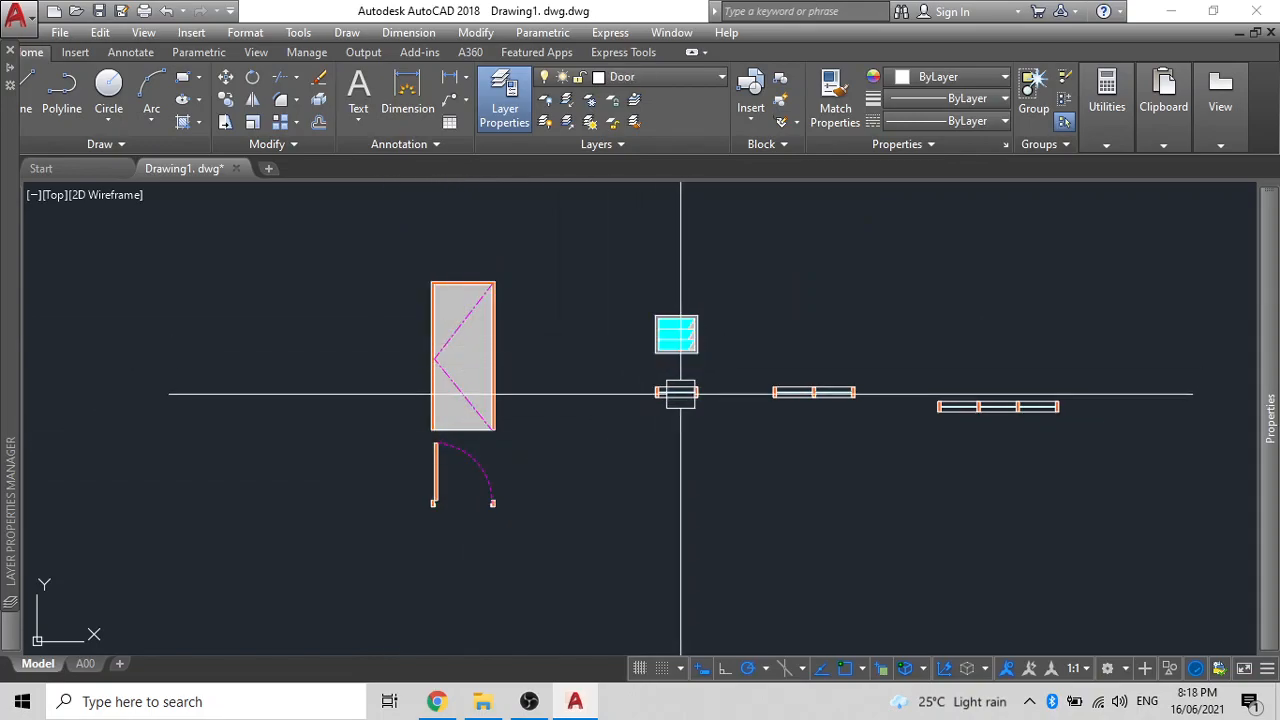
{"action": "scroll", "coordinate": [678, 393], "scroll_direction": "down", "scroll_amount": 5}
{"action": "mouse_move", "coordinate": [661, 390]}
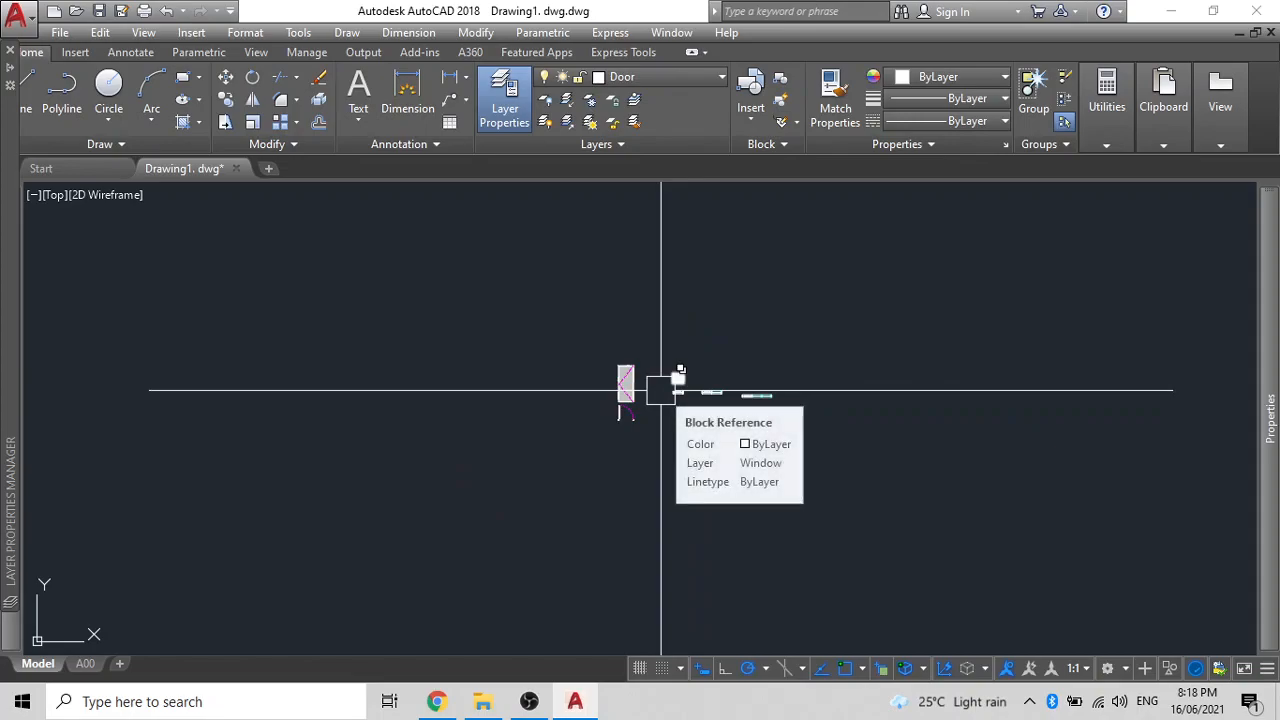
{"action": "scroll", "coordinate": [576, 392], "scroll_direction": "up", "scroll_amount": 4}
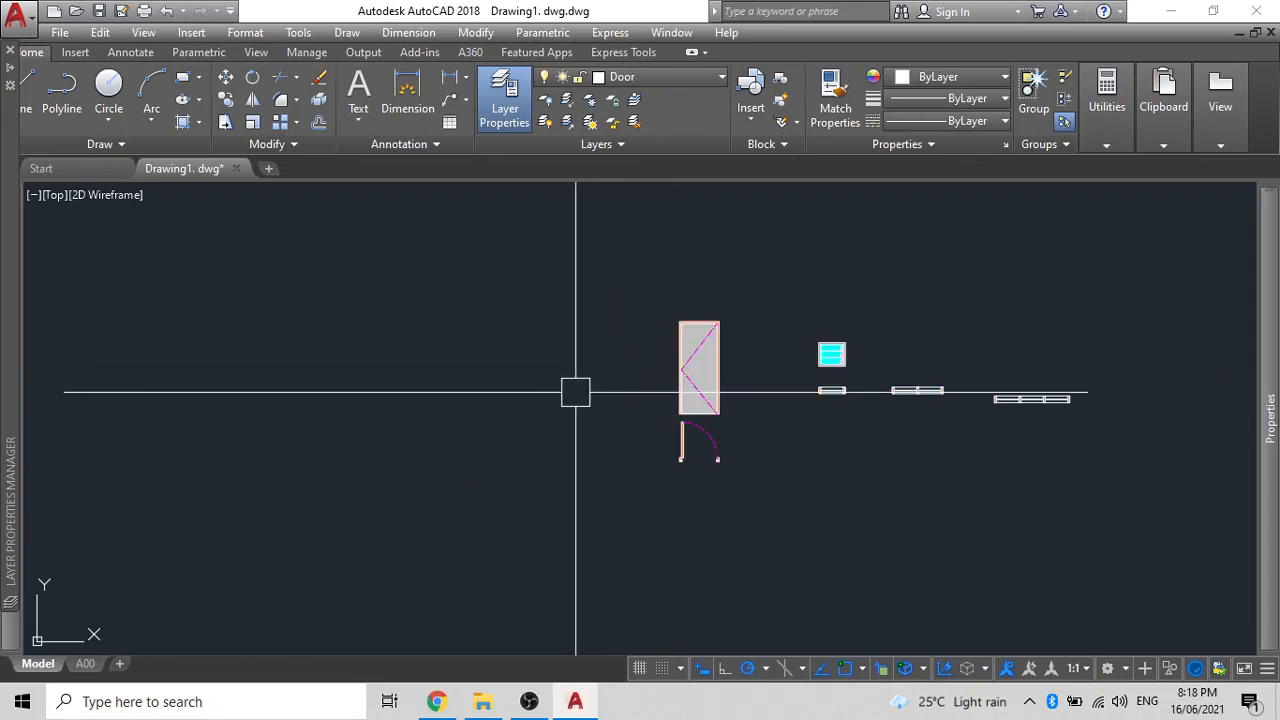
{"action": "scroll", "coordinate": [594, 390], "scroll_direction": "up", "scroll_amount": 4}
{"action": "scroll", "coordinate": [594, 397], "scroll_direction": "down", "scroll_amount": 2}
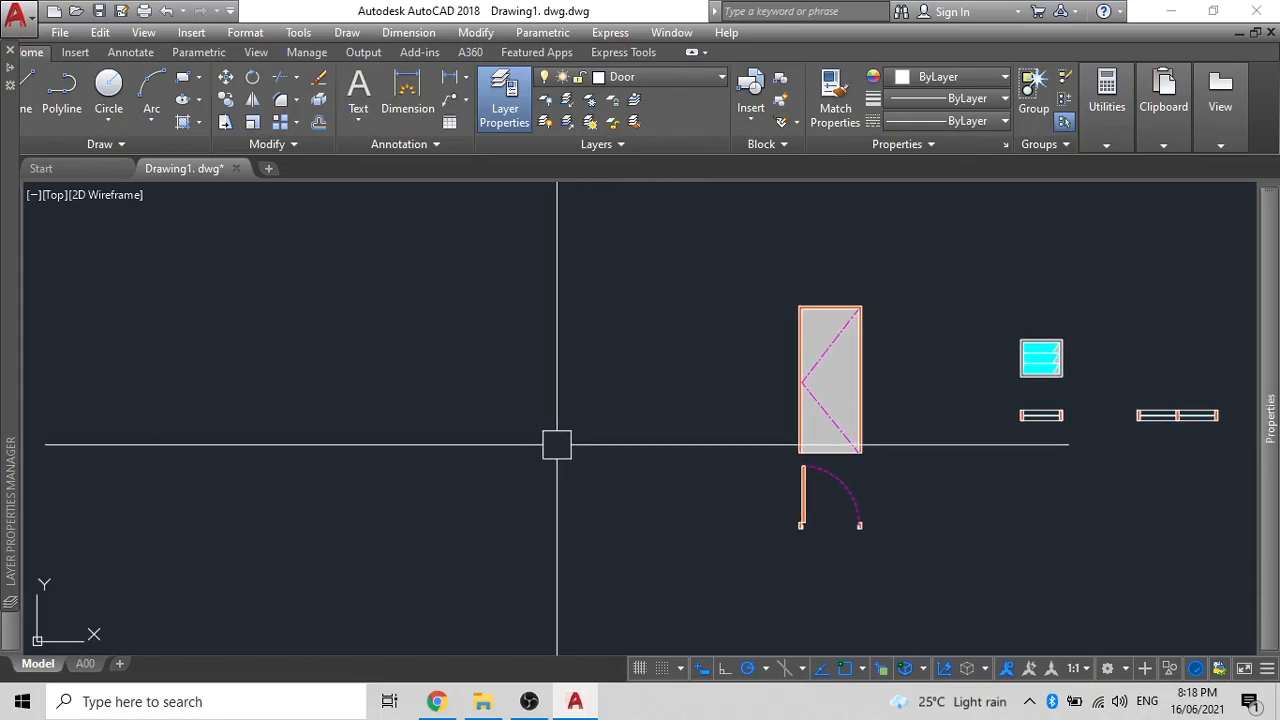
{"action": "key", "text": "Return"}
- Draw the L-shaped wall polyline with a 2400 top leg and offset it 550 inward
{"action": "left_click", "coordinate": [602, 355]}
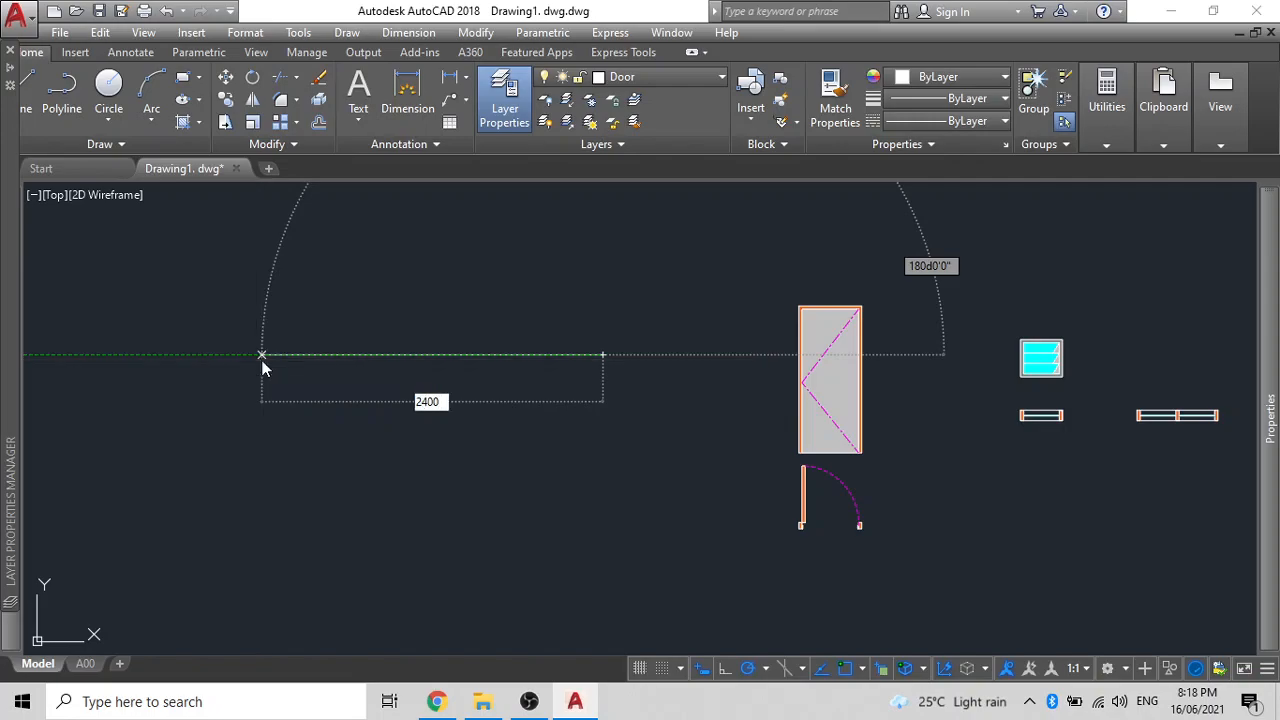
{"action": "type", "text": "2400"}
{"action": "key", "text": "Return"}
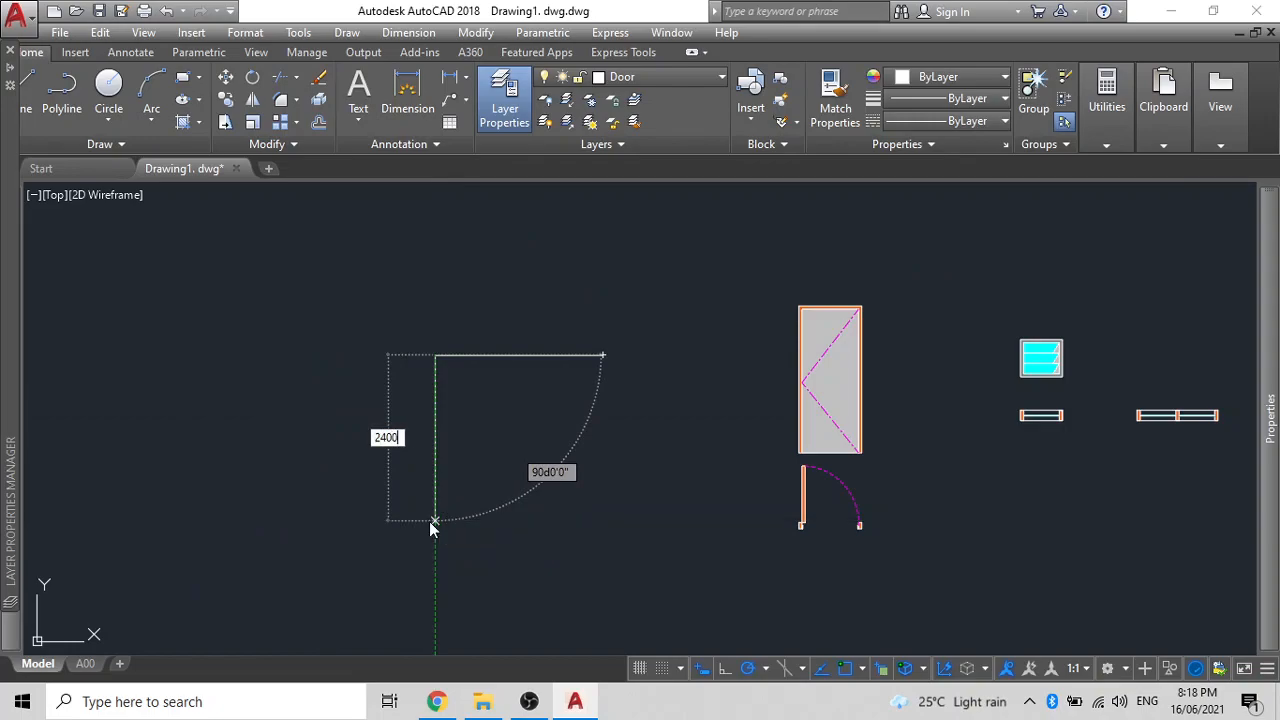
{"action": "left_click", "coordinate": [434, 521]}
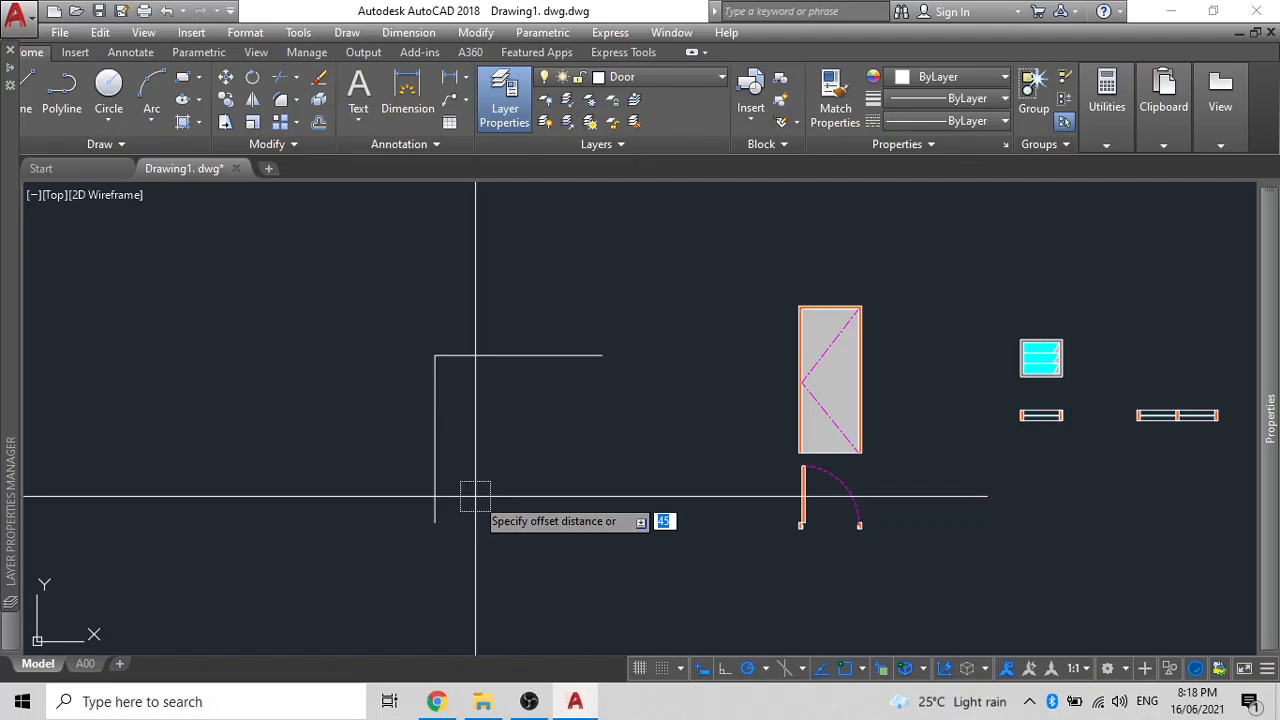
{"action": "key", "text": "Return"}
{"action": "left_click", "coordinate": [528, 356]}
{"action": "left_click", "coordinate": [528, 380]}
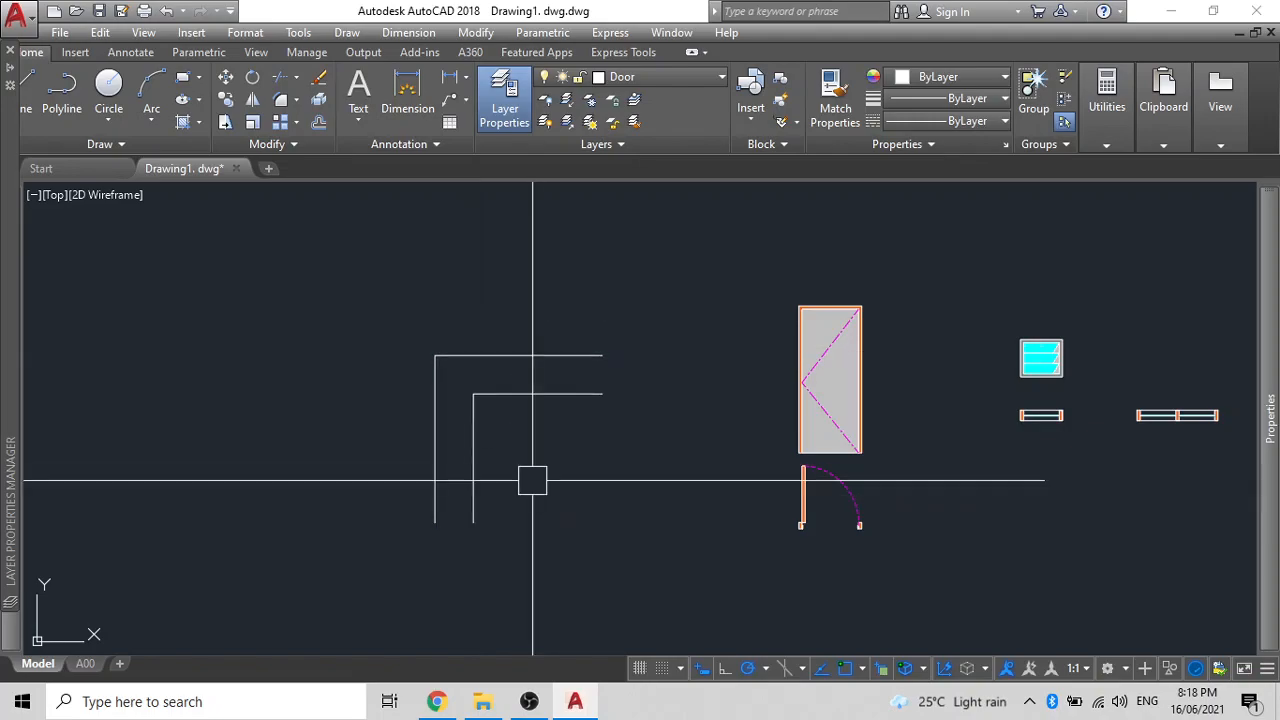
- Close the wall's right and bottom ends by joining the inner and outer edges
{"action": "left_click", "coordinate": [602, 394]}
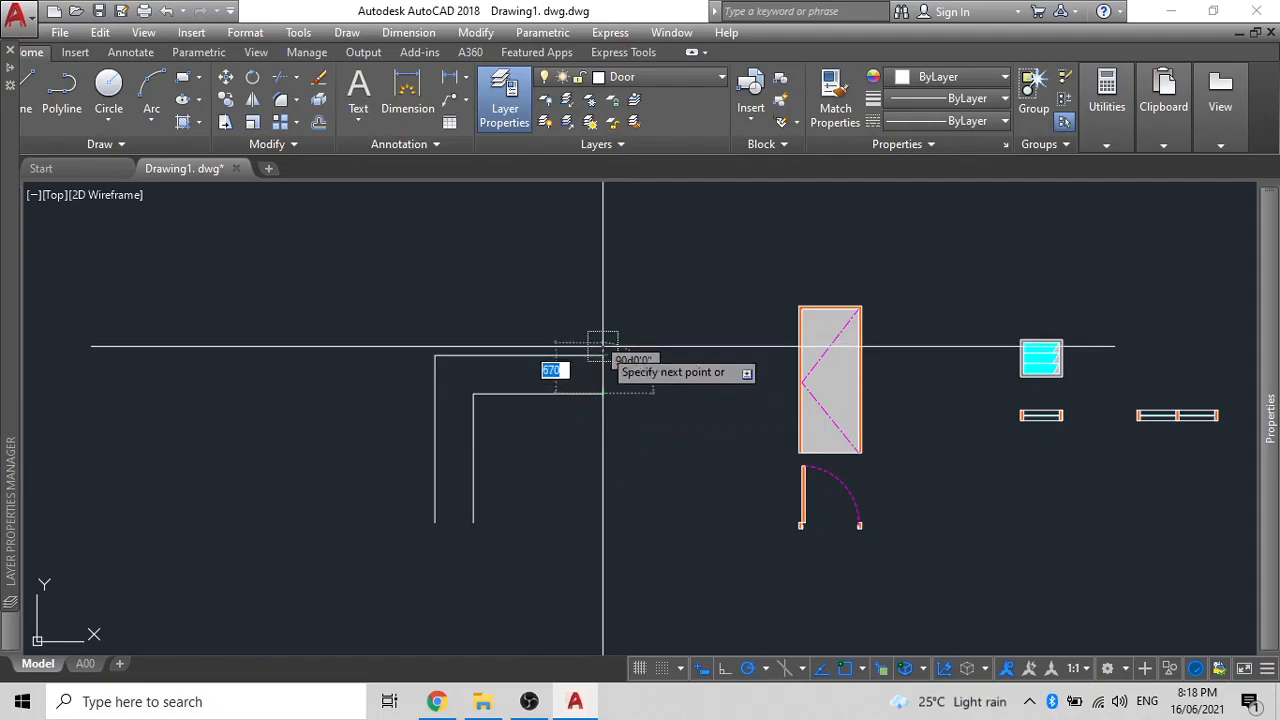
{"action": "left_click", "coordinate": [602, 355]}
{"action": "key", "text": "Return"}
{"action": "type", "text": "pl"}
{"action": "key", "text": "Return"}
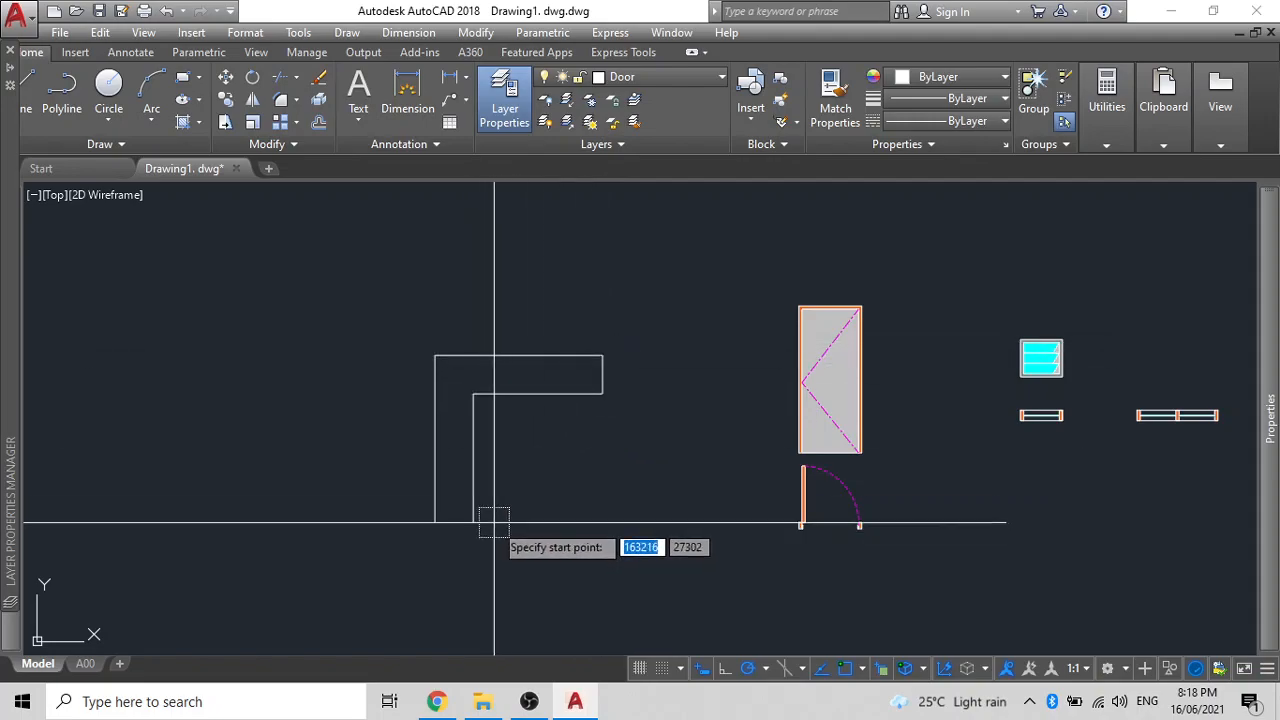
{"action": "left_click", "coordinate": [473, 522]}
{"action": "left_click", "coordinate": [435, 522]}
{"action": "key", "text": "Return"}
- Select the whole L-shaped wall outline, including its right end cap
{"action": "left_click", "coordinate": [513, 572]}
{"action": "left_click", "coordinate": [343, 425]}
{"action": "left_click", "coordinate": [657, 449]}
{"action": "left_click", "coordinate": [547, 332]}
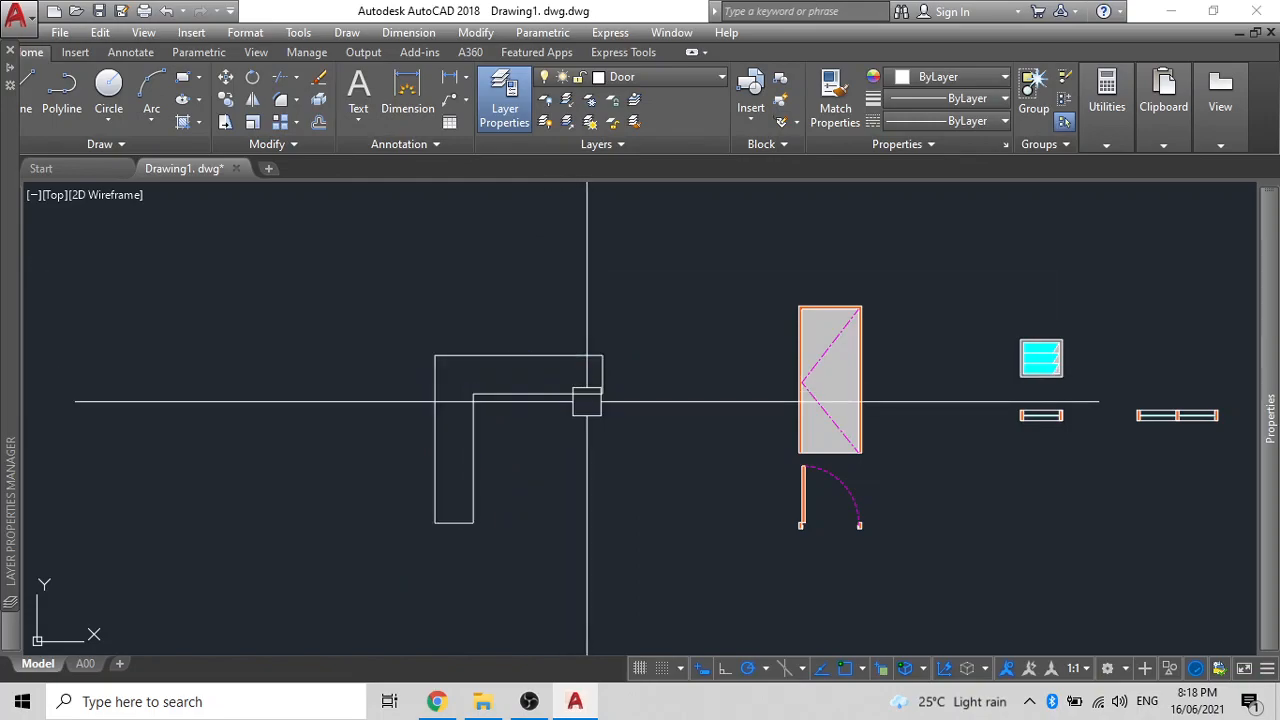
- Fill the inside of the L-wall with a solid hatch in grey colour 8
{"action": "type", "text": "h"}
{"action": "key", "text": "Return"}
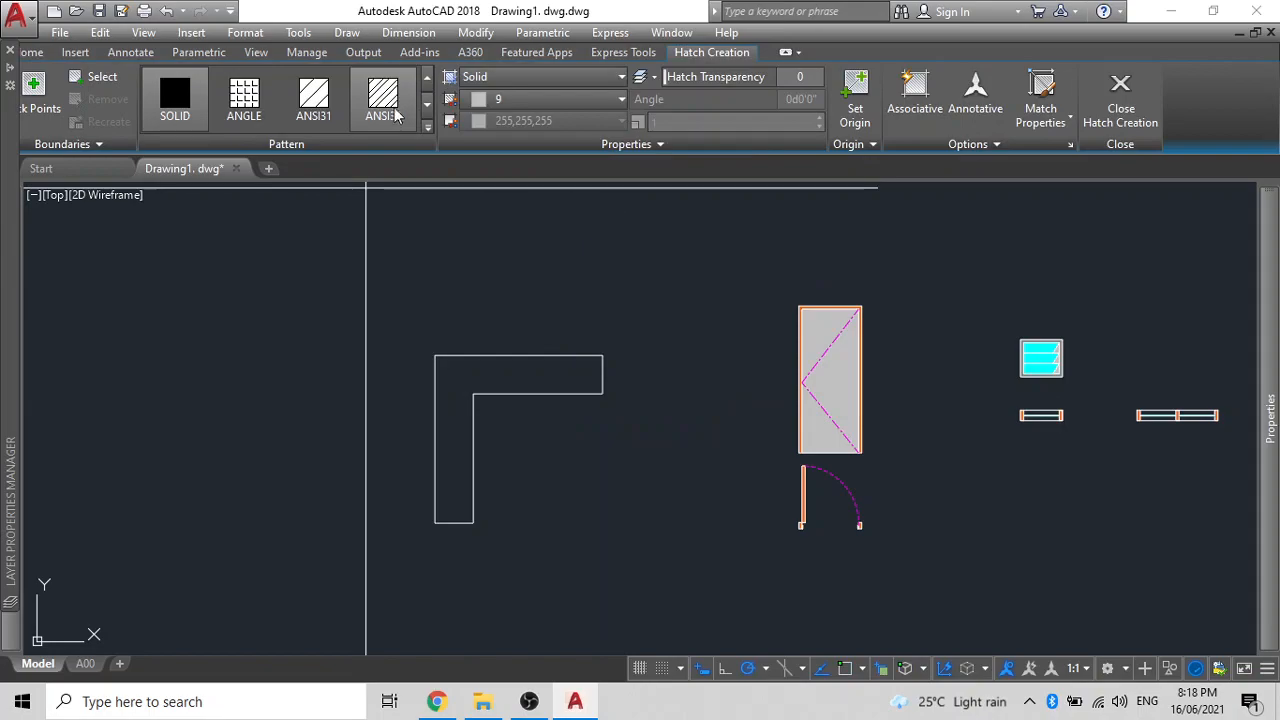
{"action": "left_click", "coordinate": [495, 100]}
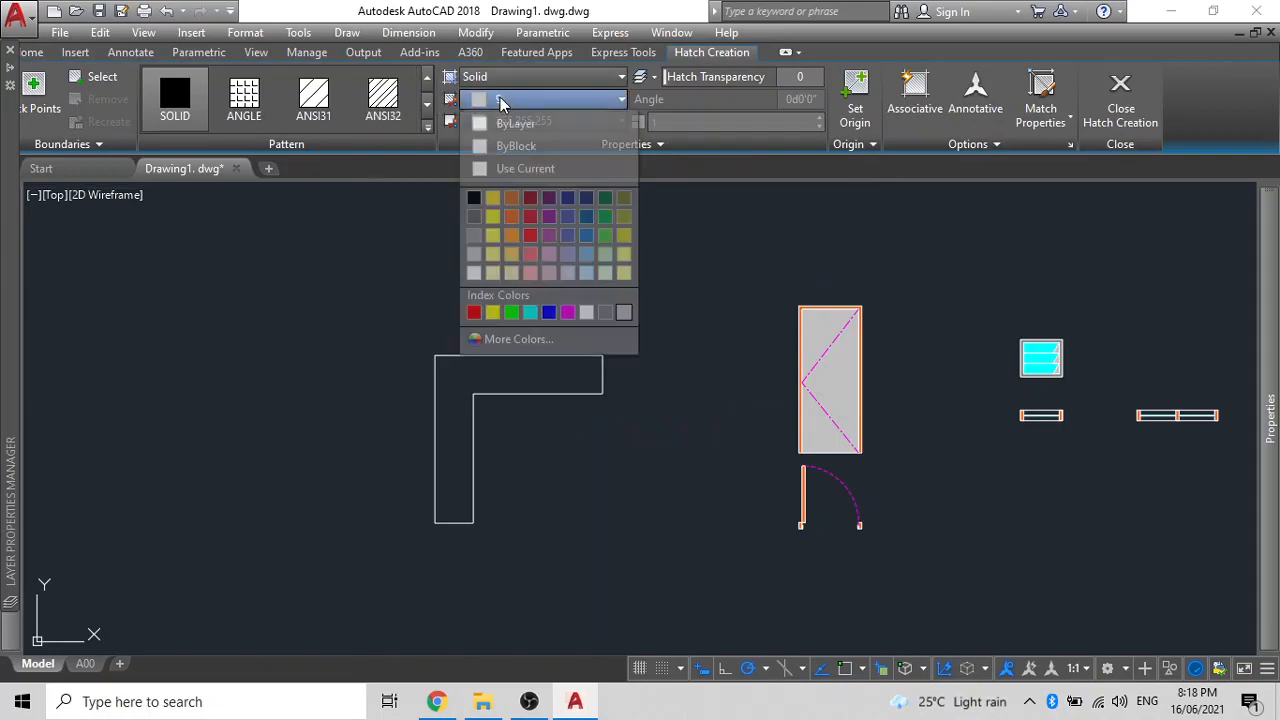
{"action": "left_click", "coordinate": [606, 313]}
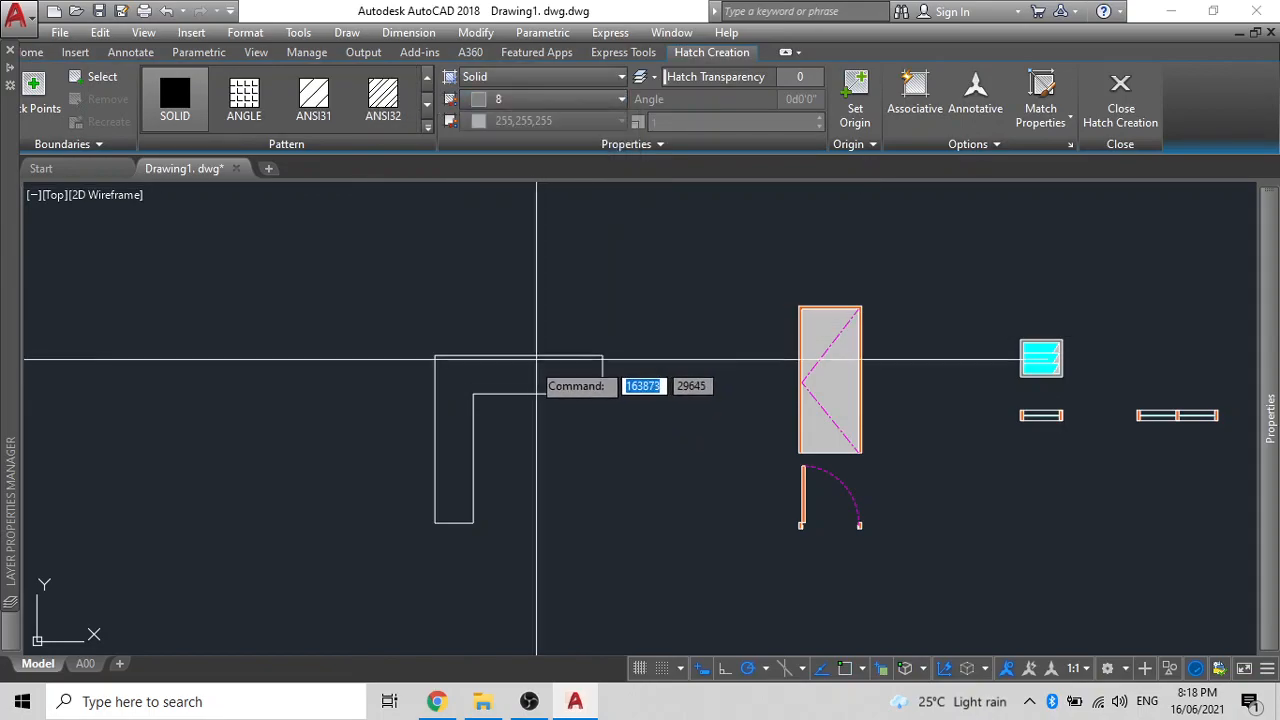
{"action": "left_click", "coordinate": [494, 380]}
{"action": "key", "text": "Return"}
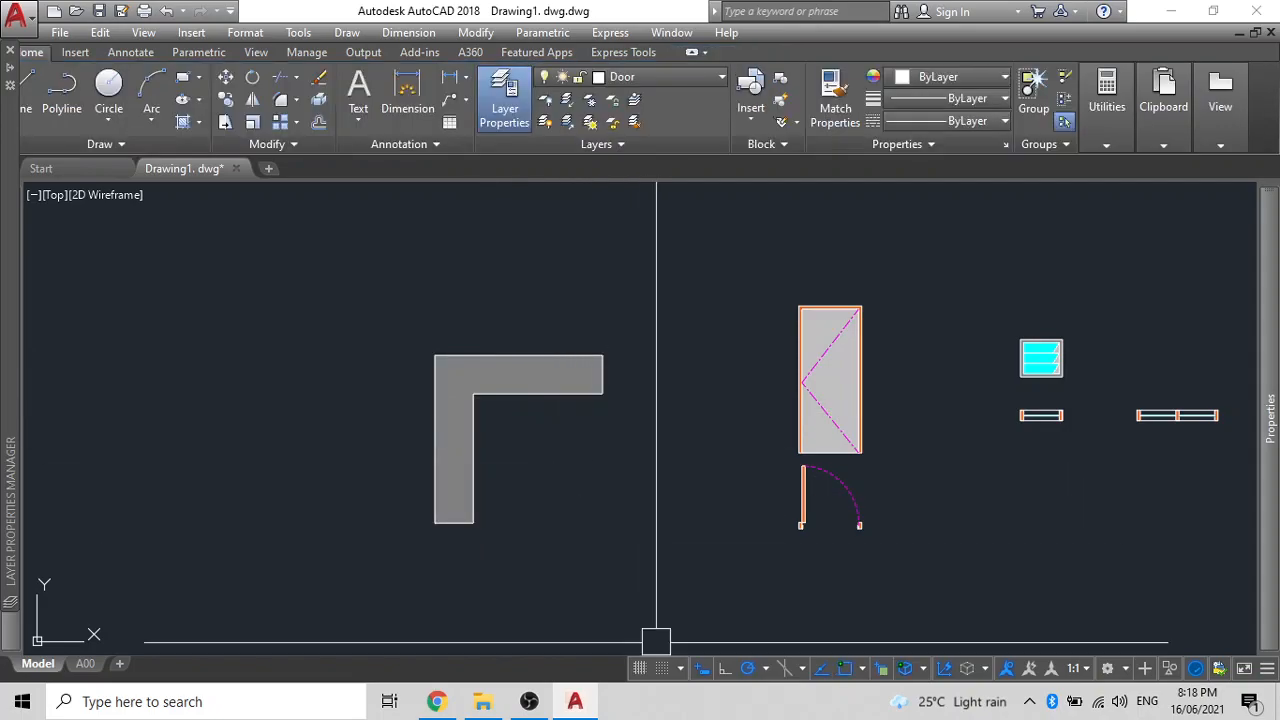
- Group the L-wall outline together with its grey hatch
{"action": "left_click", "coordinate": [654, 523]}
{"action": "left_click", "coordinate": [338, 254]}
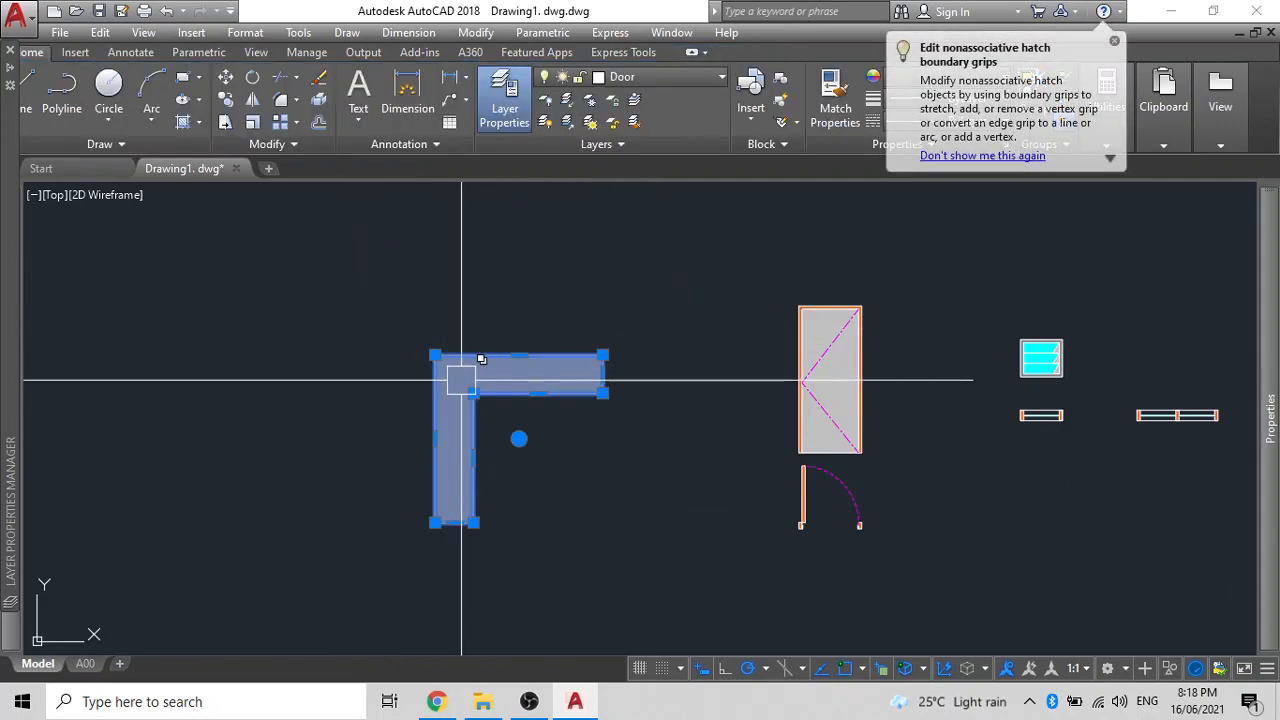
{"action": "left_click", "coordinate": [527, 425]}
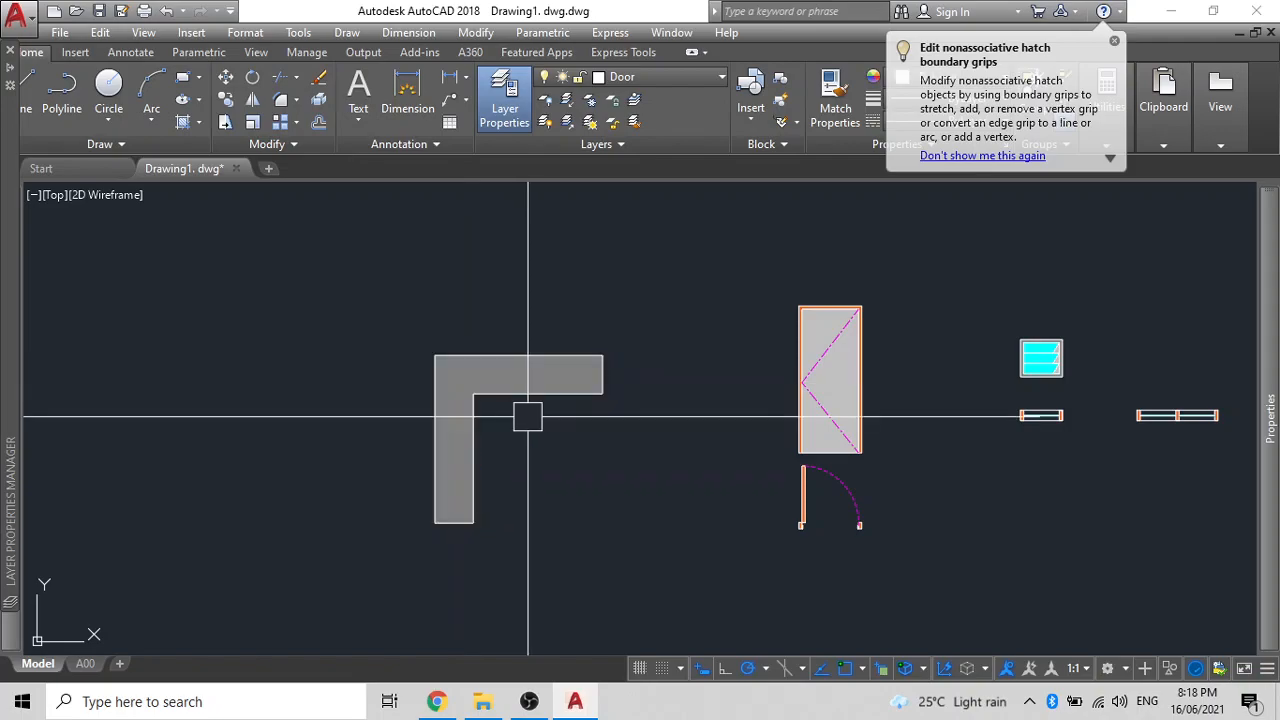
{"action": "key", "text": "Escape"}
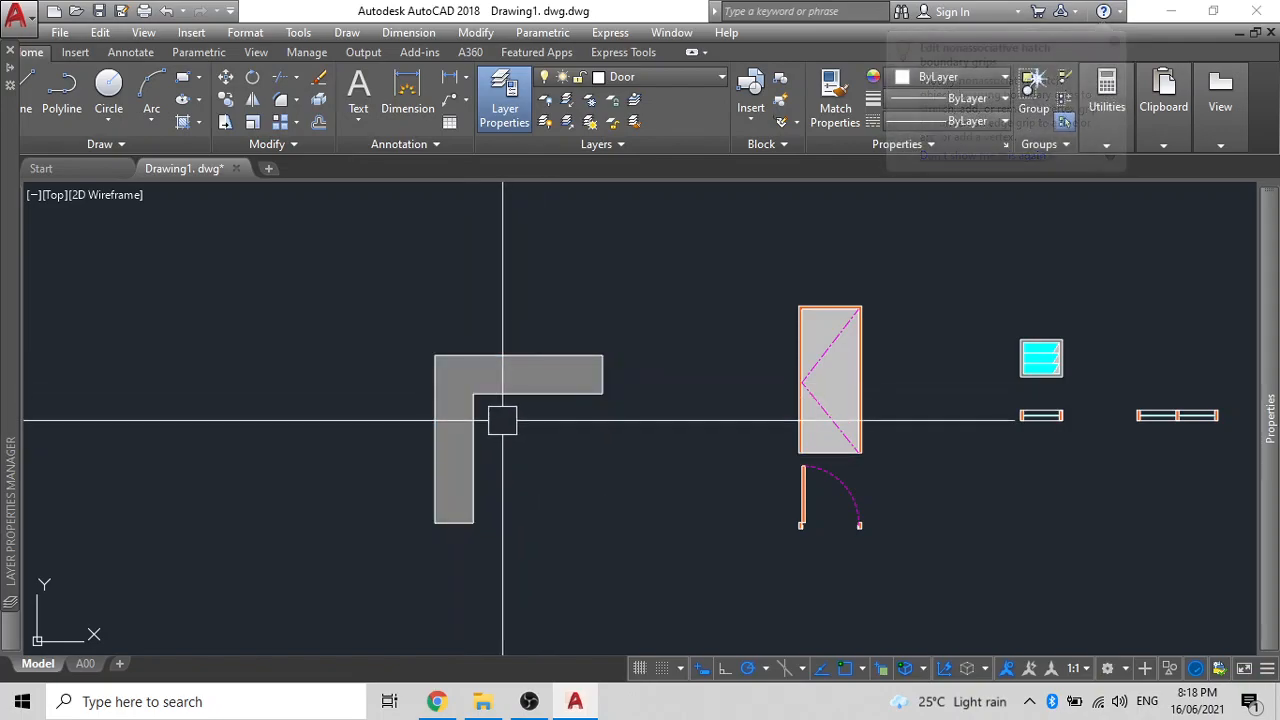
- Trace a polyline along the L-wall's top edge from its top-right to top-left corner
{"action": "type", "text": "pl"}
{"action": "key", "text": "Return"}
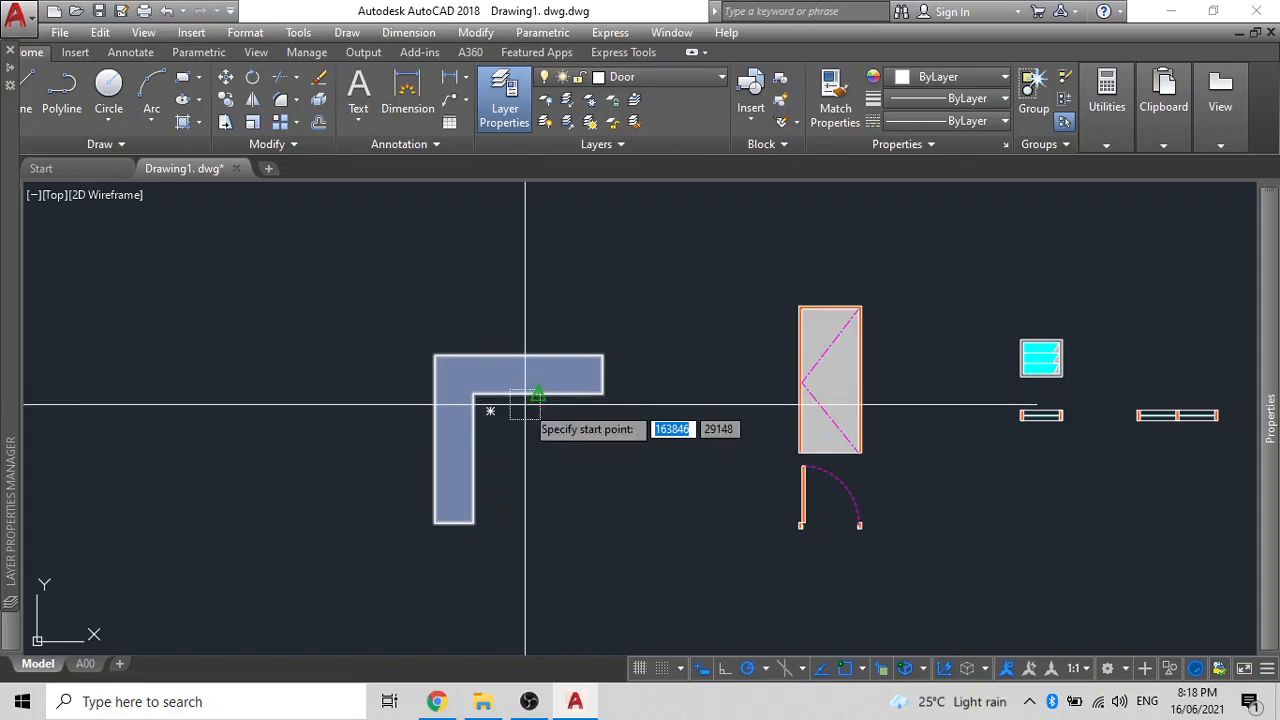
{"action": "left_click", "coordinate": [603, 356]}
{"action": "left_click", "coordinate": [434, 355]}
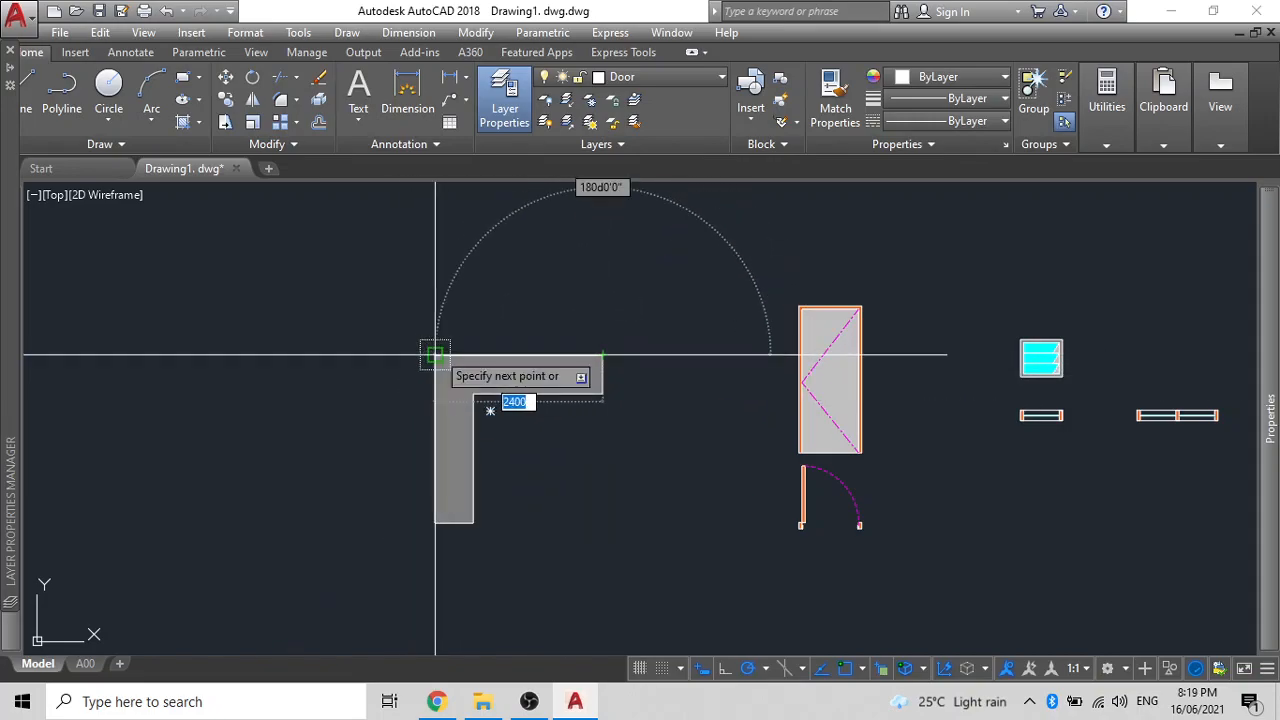
{"action": "key", "text": "Escape"}
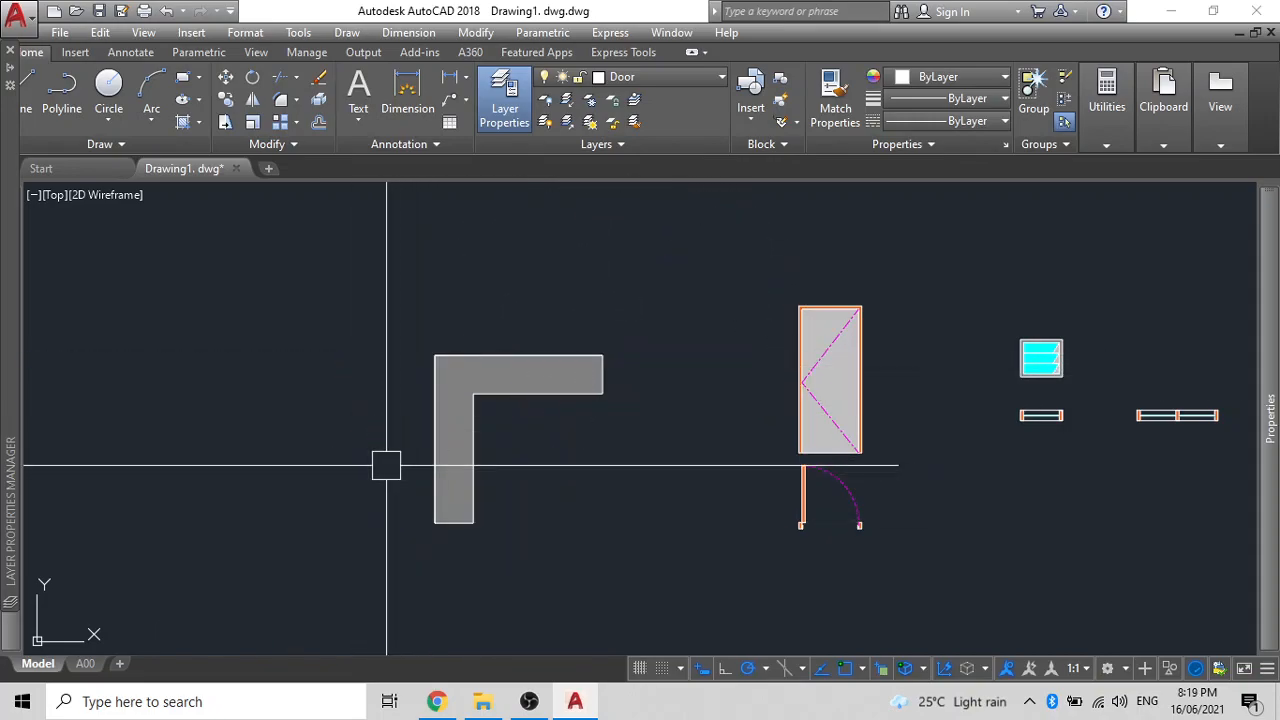
- Offset the new wall-edge polyline 300 toward the inside of the L-wall
{"action": "type", "text": "o"}
{"action": "key", "text": "Return"}
{"action": "type", "text": "300"}
{"action": "key", "text": "Return"}
{"action": "left_click", "coordinate": [469, 467]}
{"action": "left_click", "coordinate": [504, 521]}
{"action": "left_click", "coordinate": [510, 500]}
{"action": "left_click", "coordinate": [424, 413]}
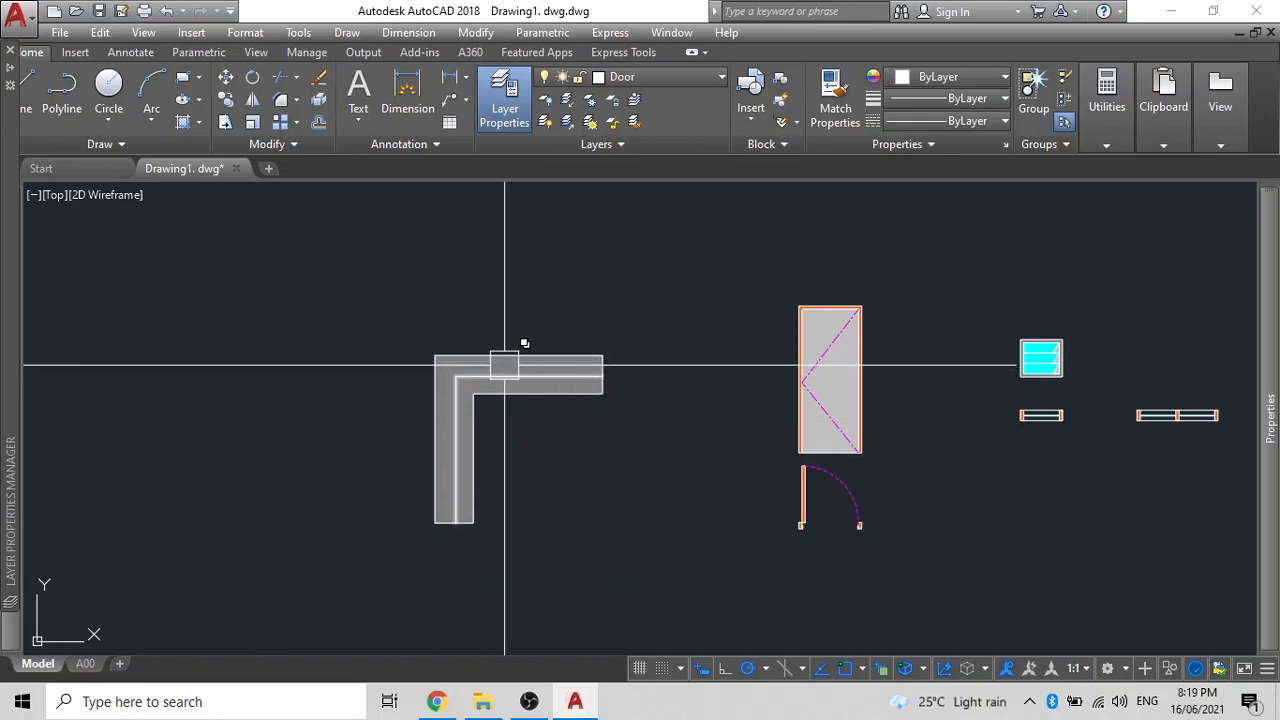
{"action": "scroll", "coordinate": [462, 485], "scroll_direction": "up", "scroll_amount": 2}
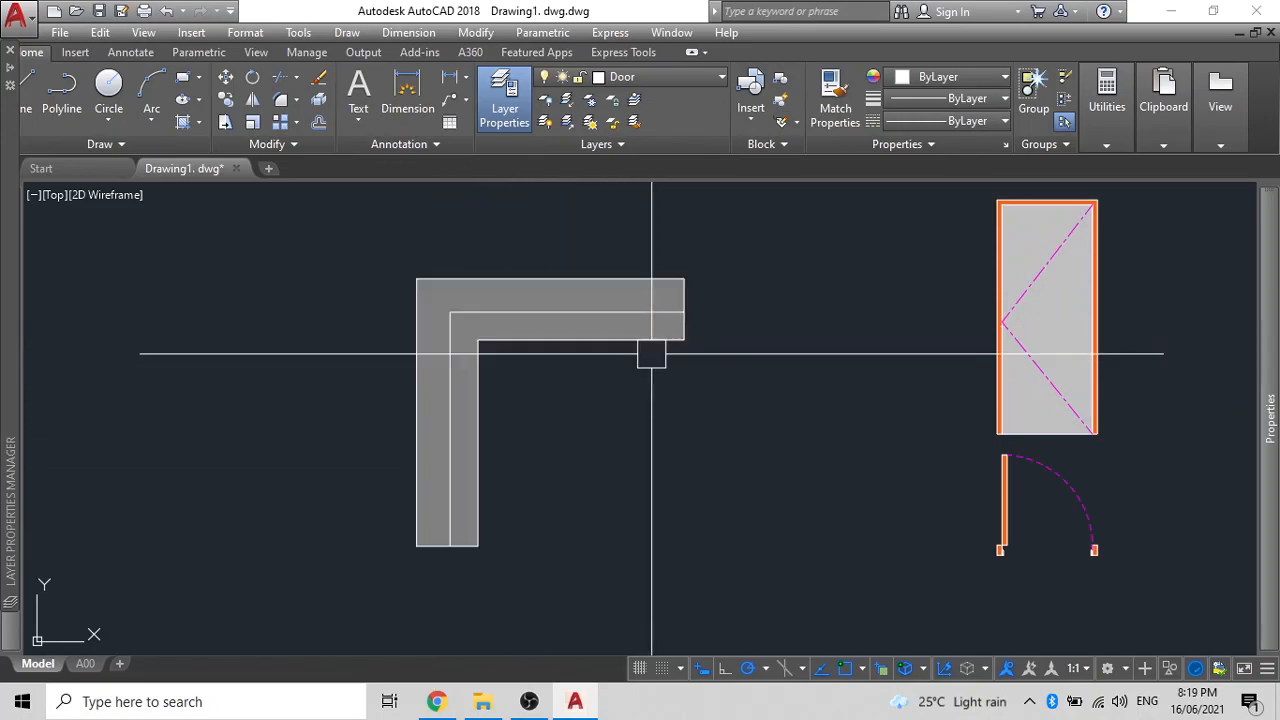
{"action": "scroll", "coordinate": [651, 353], "scroll_direction": "down", "scroll_amount": 4}
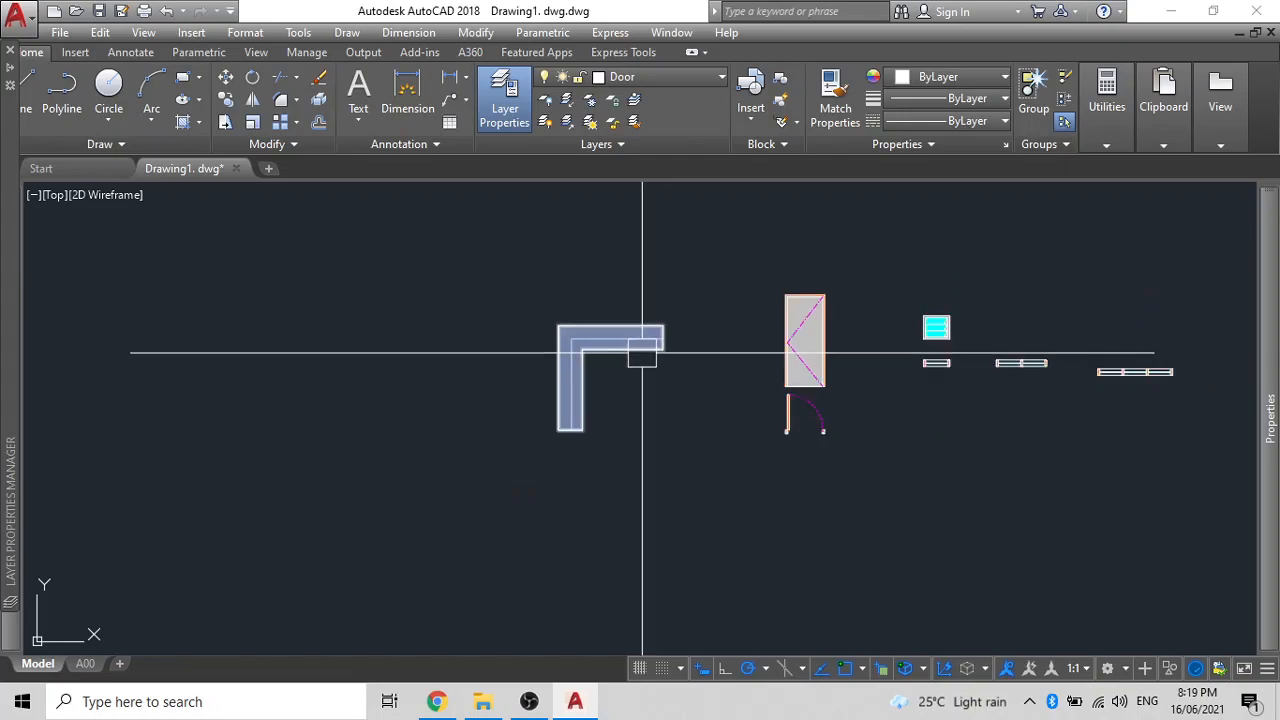
{"action": "scroll", "coordinate": [595, 423], "scroll_direction": "down", "scroll_amount": 2}
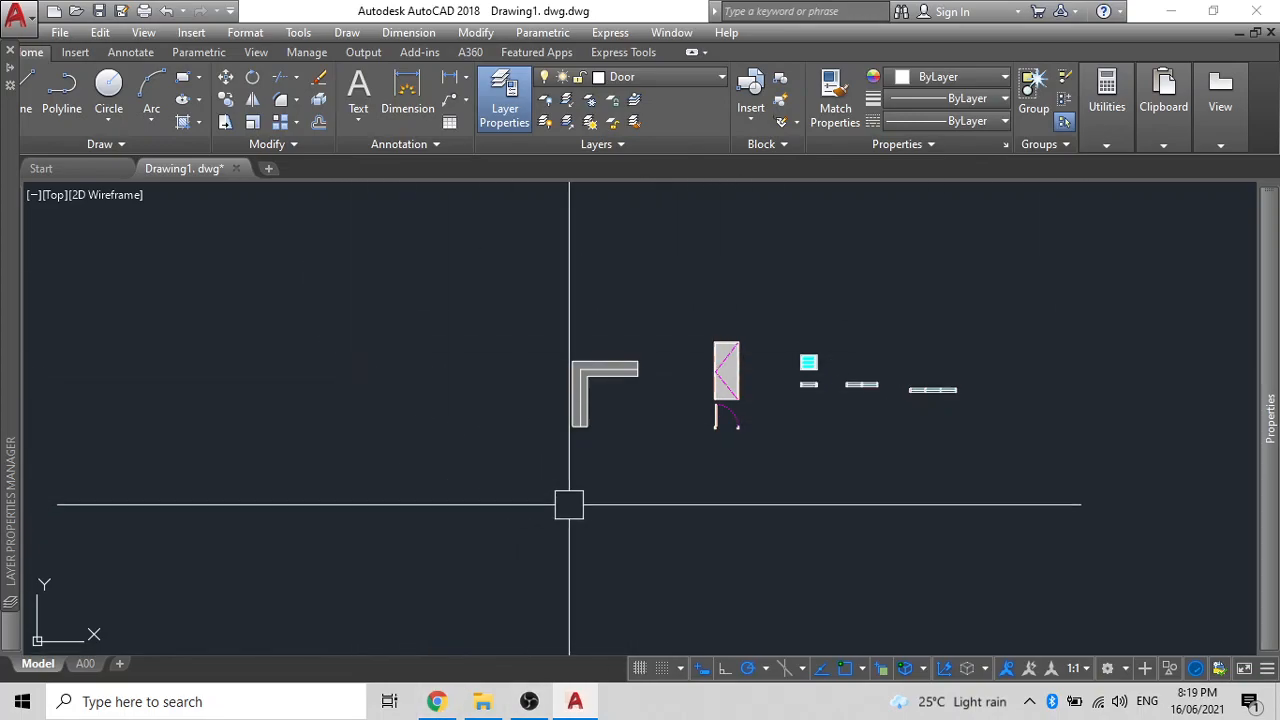
- Search 'autocad blocks free download' in a new Chrome tab and open the cad-blocks.net result
{"action": "left_click", "coordinate": [437, 701]}
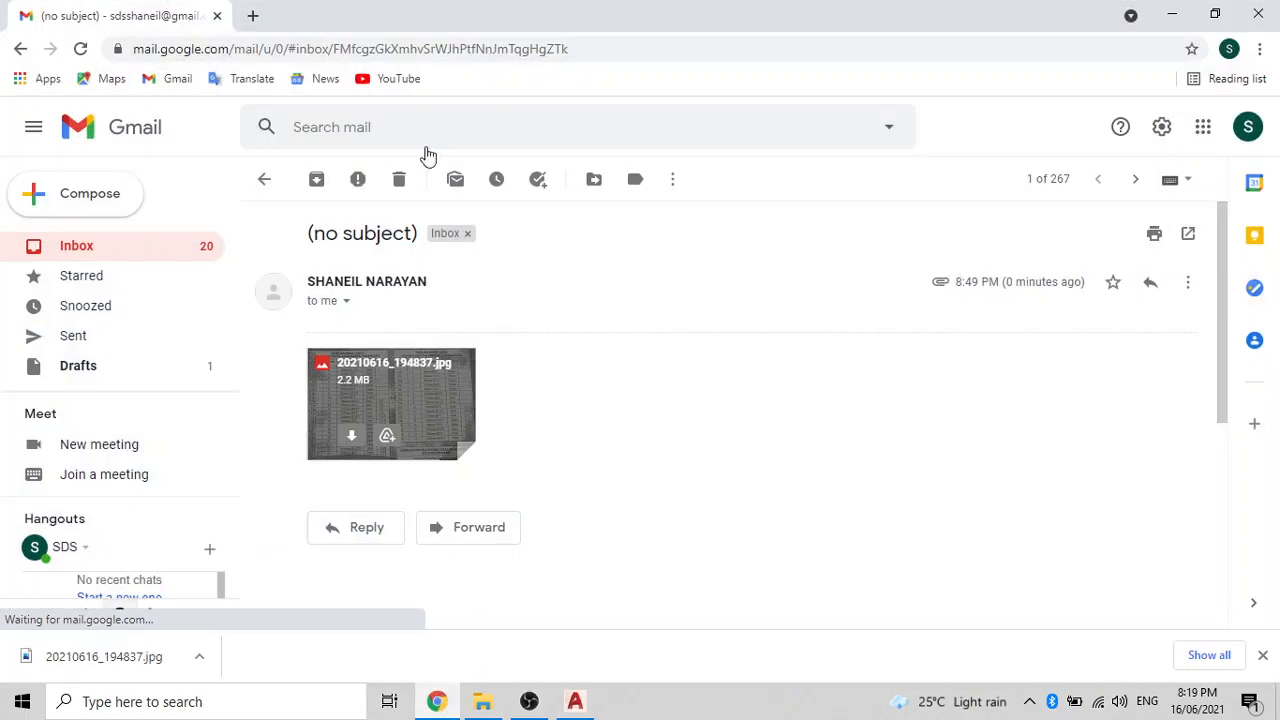
{"action": "left_click", "coordinate": [253, 16]}
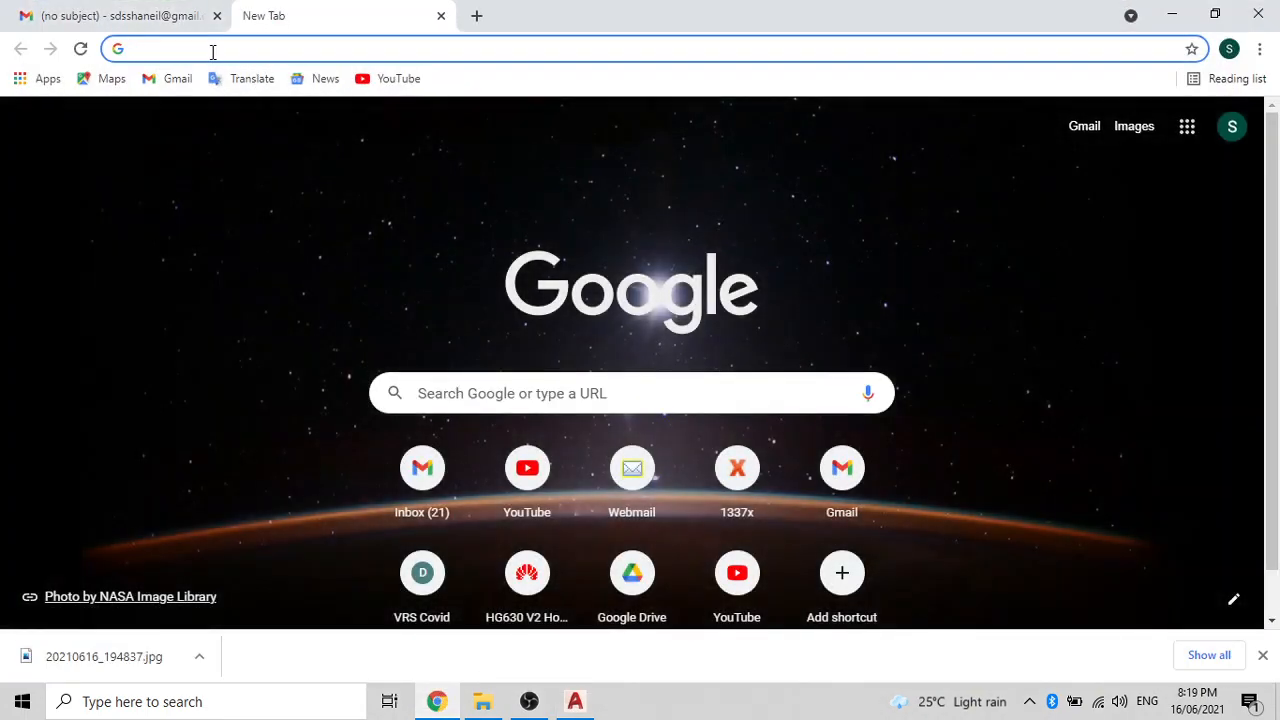
{"action": "type", "text": "AUTOC"}
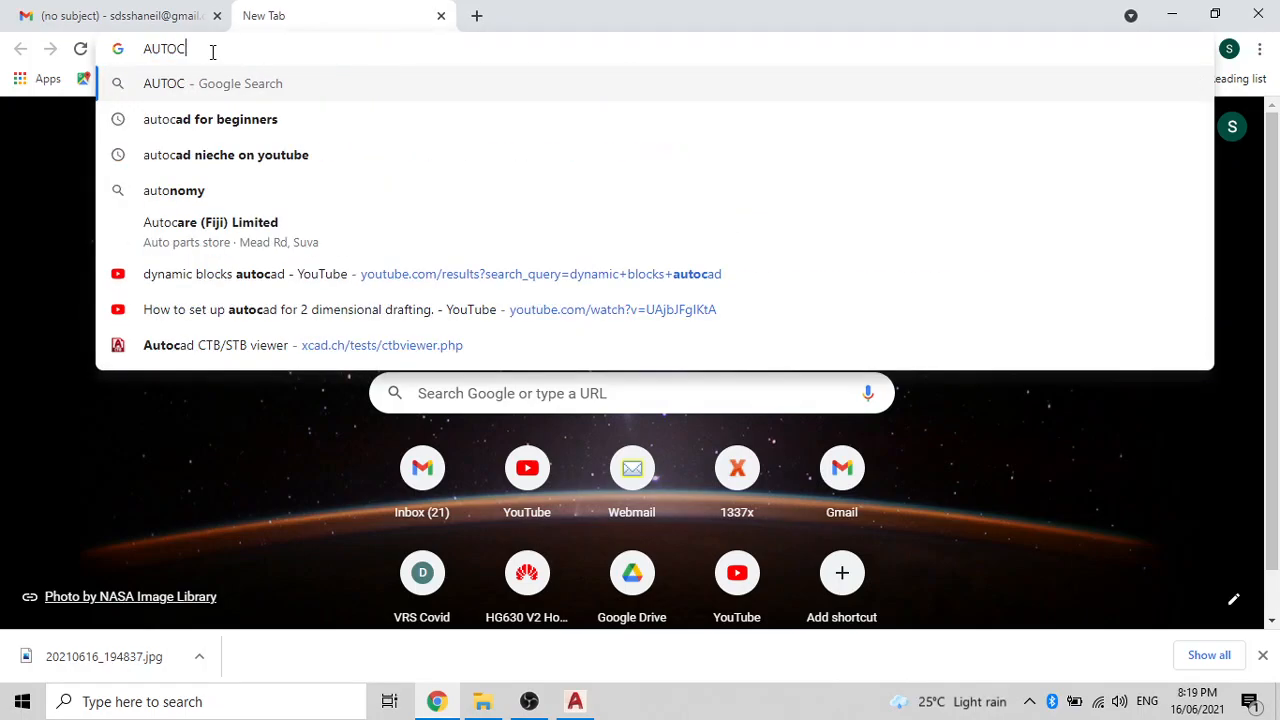
{"action": "type", "text": "AD BLOCKS"}
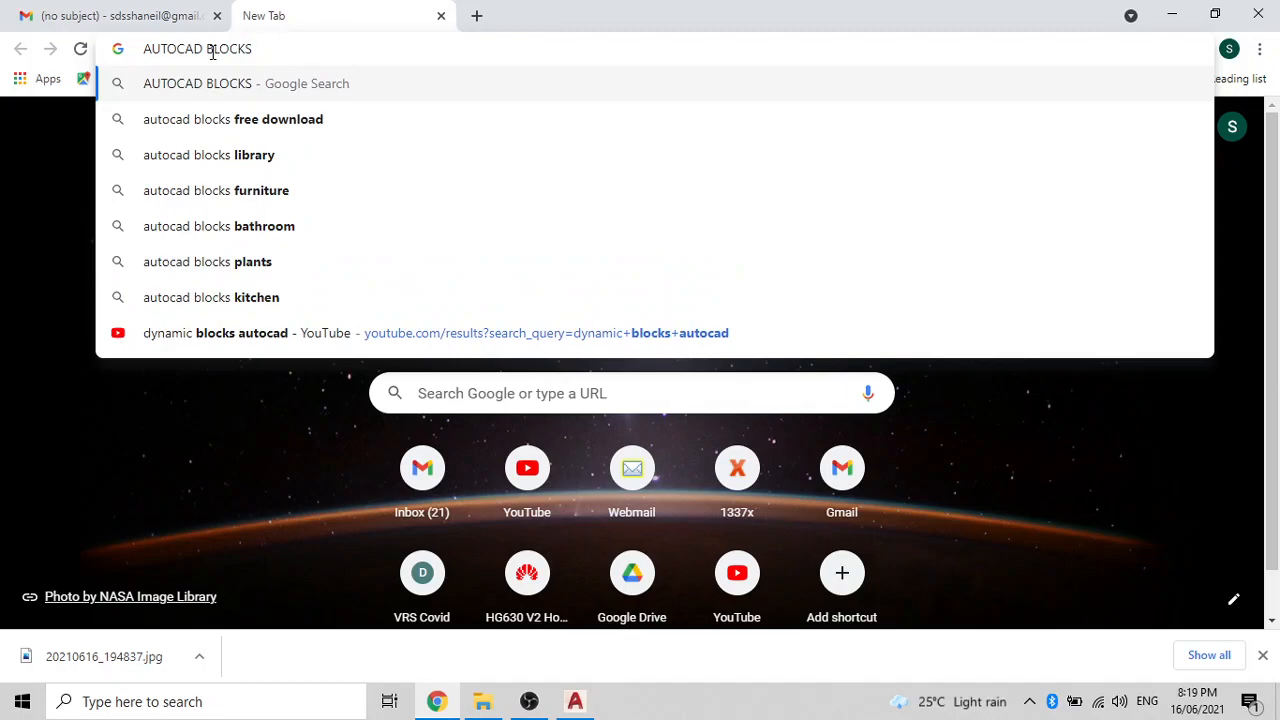
{"action": "left_click", "coordinate": [238, 121]}
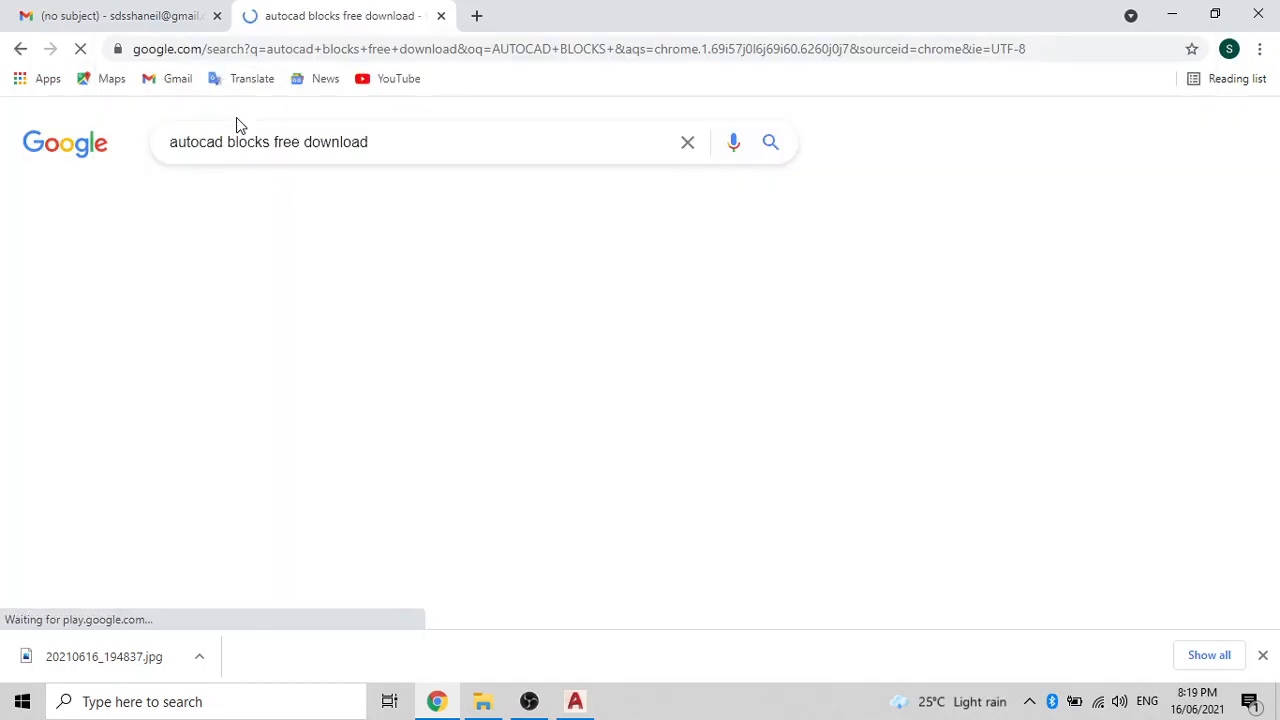
{"action": "left_click", "coordinate": [296, 302]}
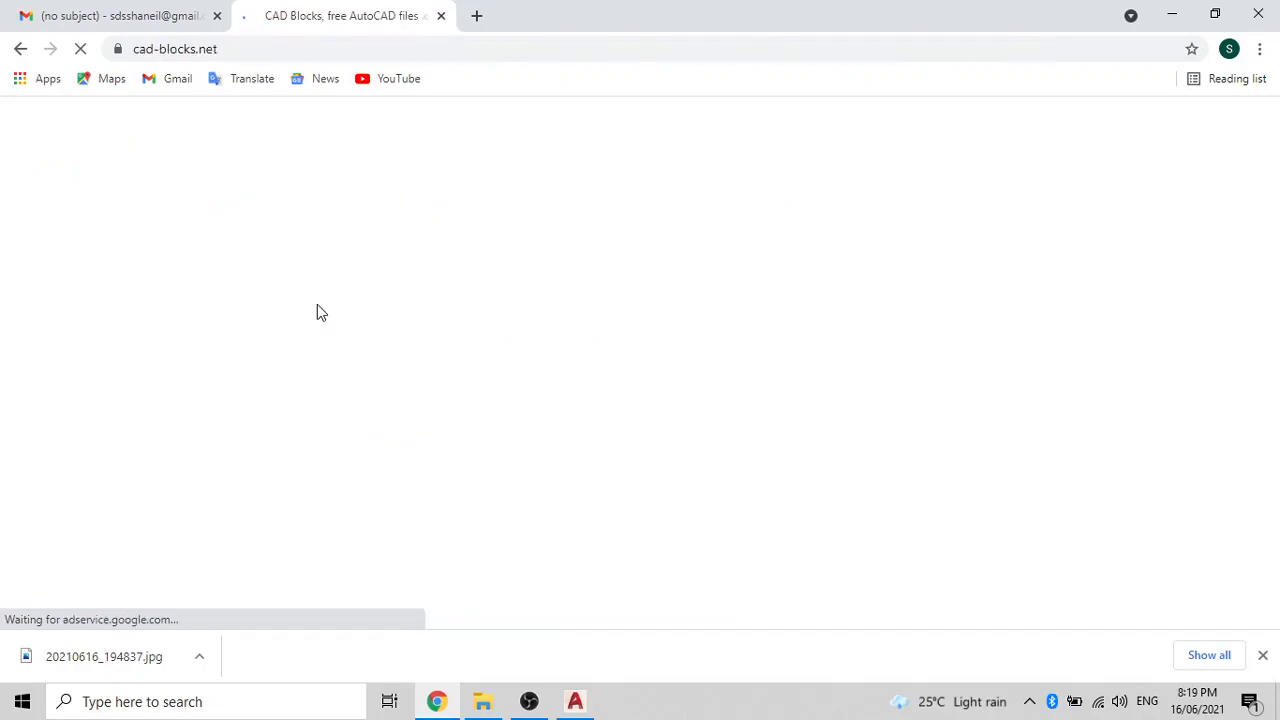
- Browse the cad-blocks.net category tiles, then return to the AutoCAD drawing
{"action": "scroll", "coordinate": [430, 322], "scroll_direction": "down", "scroll_amount": 5}
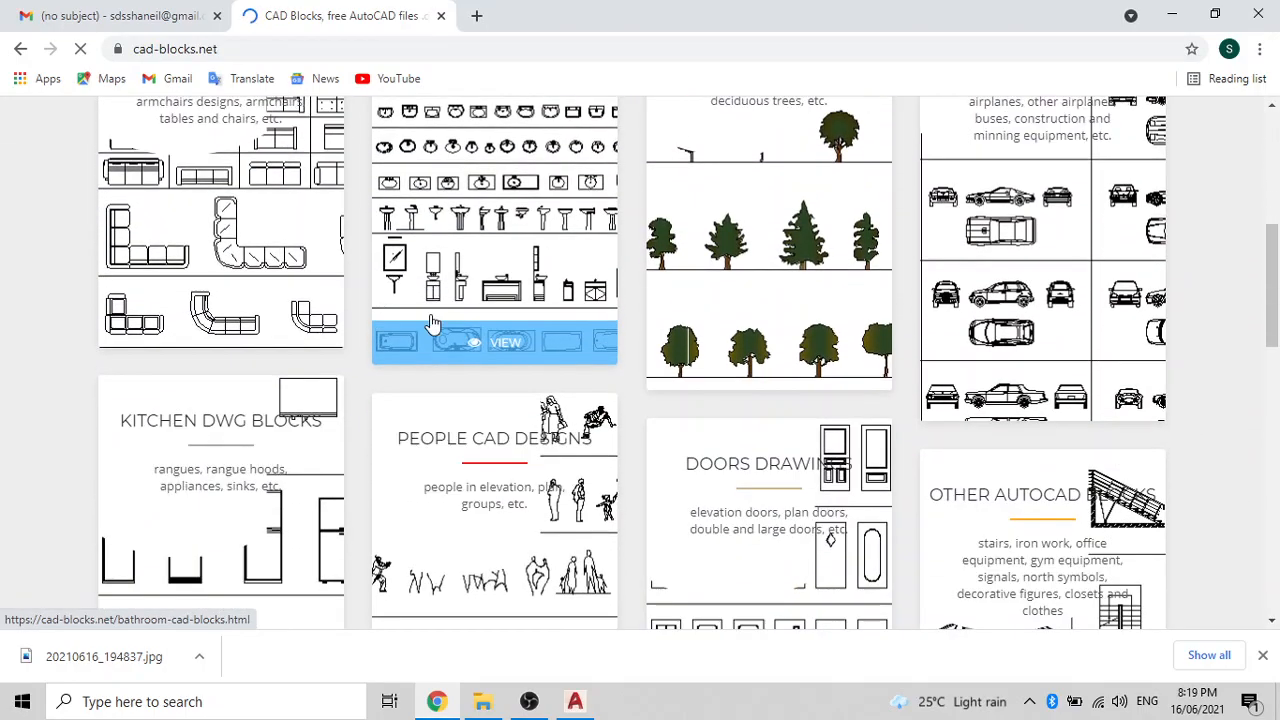
{"action": "scroll", "coordinate": [432, 322], "scroll_direction": "up", "scroll_amount": 1}
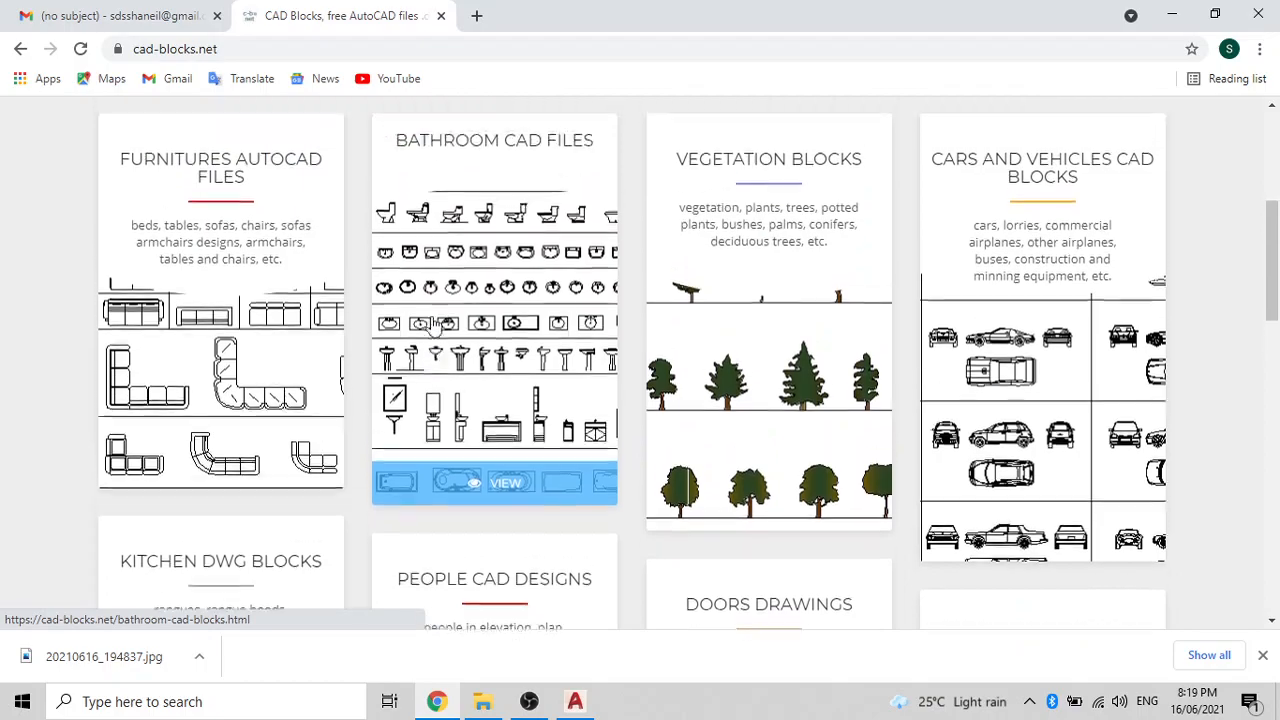
{"action": "scroll", "coordinate": [436, 330], "scroll_direction": "down", "scroll_amount": 3}
{"action": "scroll", "coordinate": [436, 330], "scroll_direction": "down", "scroll_amount": 2}
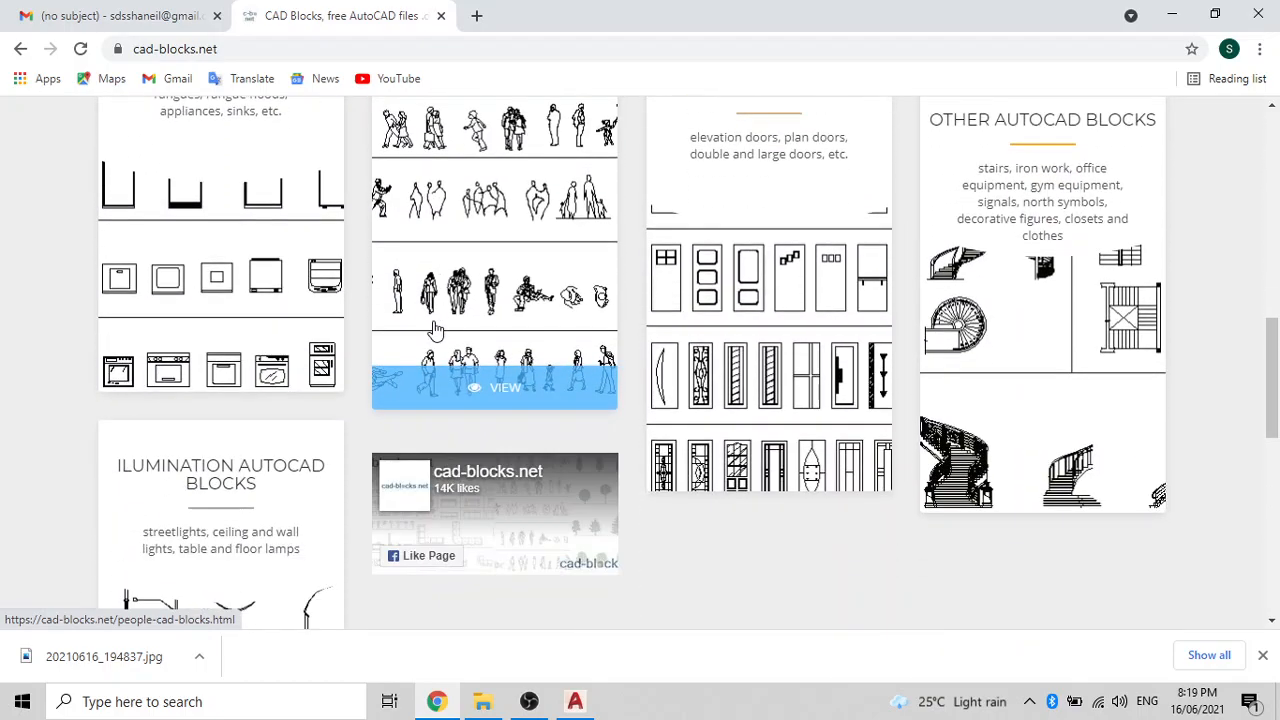
{"action": "scroll", "coordinate": [435, 330], "scroll_direction": "up", "scroll_amount": 5}
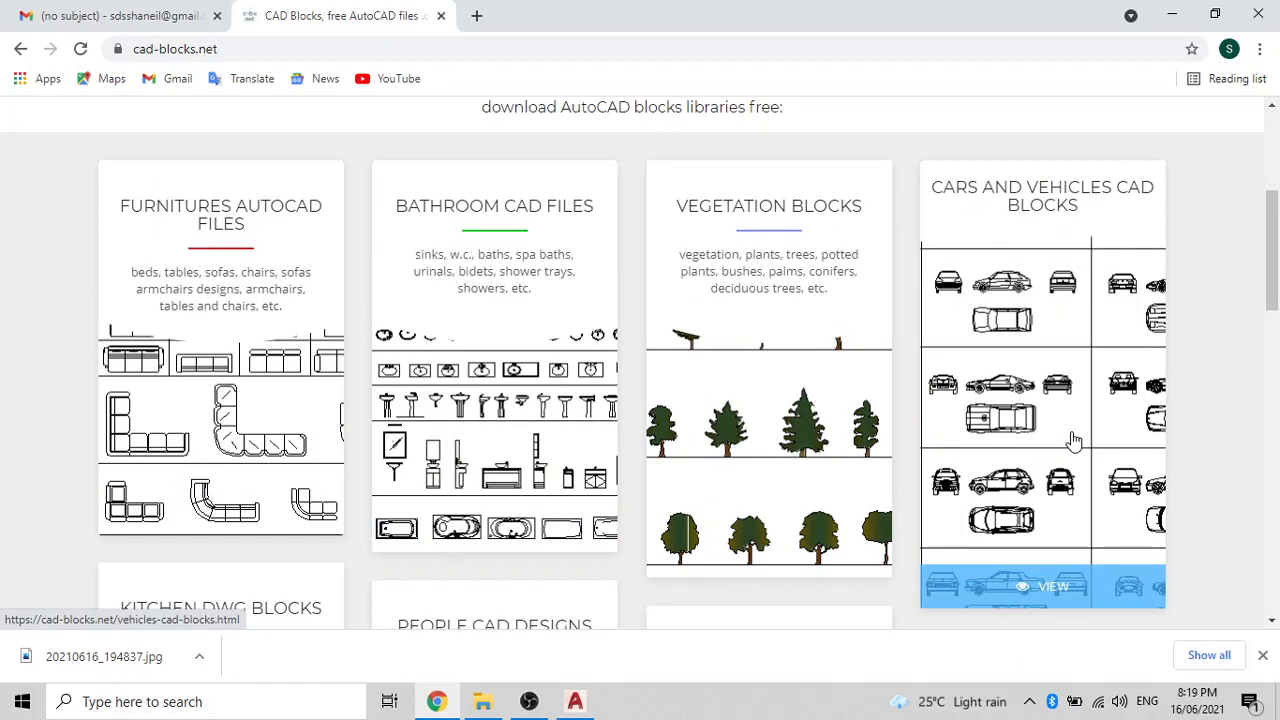
{"action": "scroll", "coordinate": [728, 452], "scroll_direction": "down", "scroll_amount": 4}
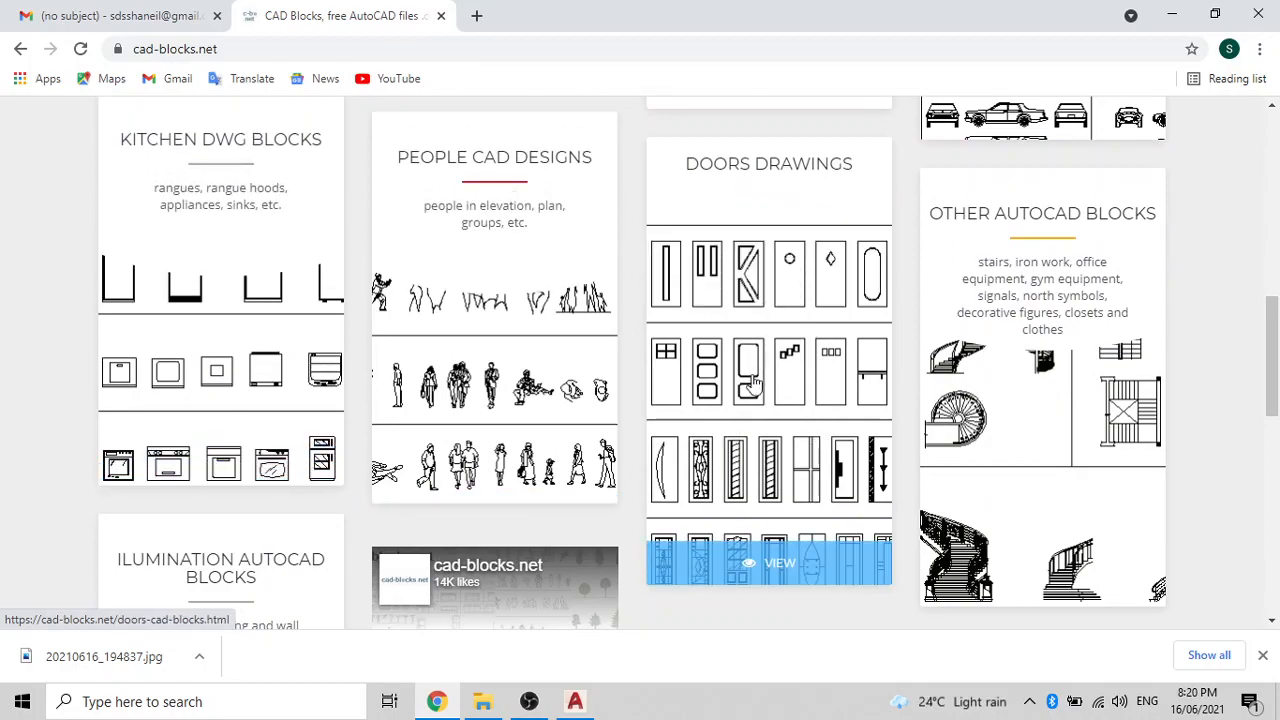
{"action": "scroll", "coordinate": [760, 375], "scroll_direction": "down", "scroll_amount": 3}
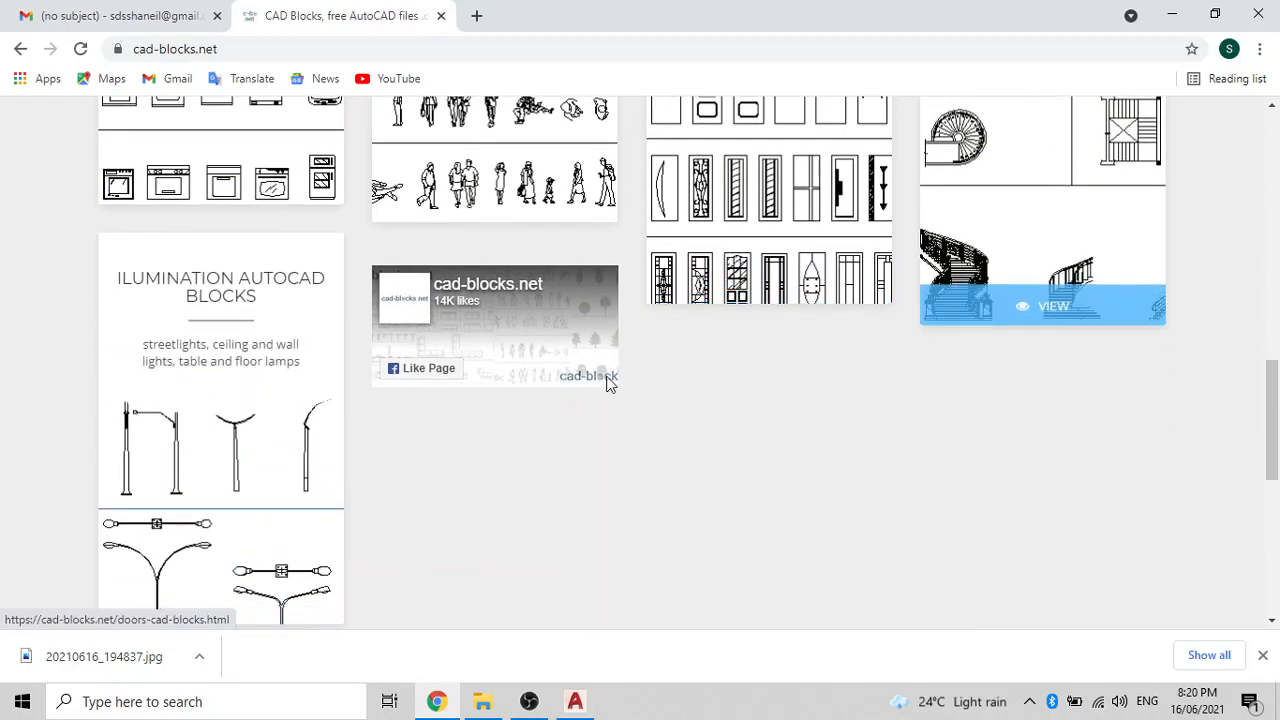
{"action": "scroll", "coordinate": [390, 412], "scroll_direction": "down", "scroll_amount": 3}
{"action": "scroll", "coordinate": [270, 428], "scroll_direction": "up", "scroll_amount": 4}
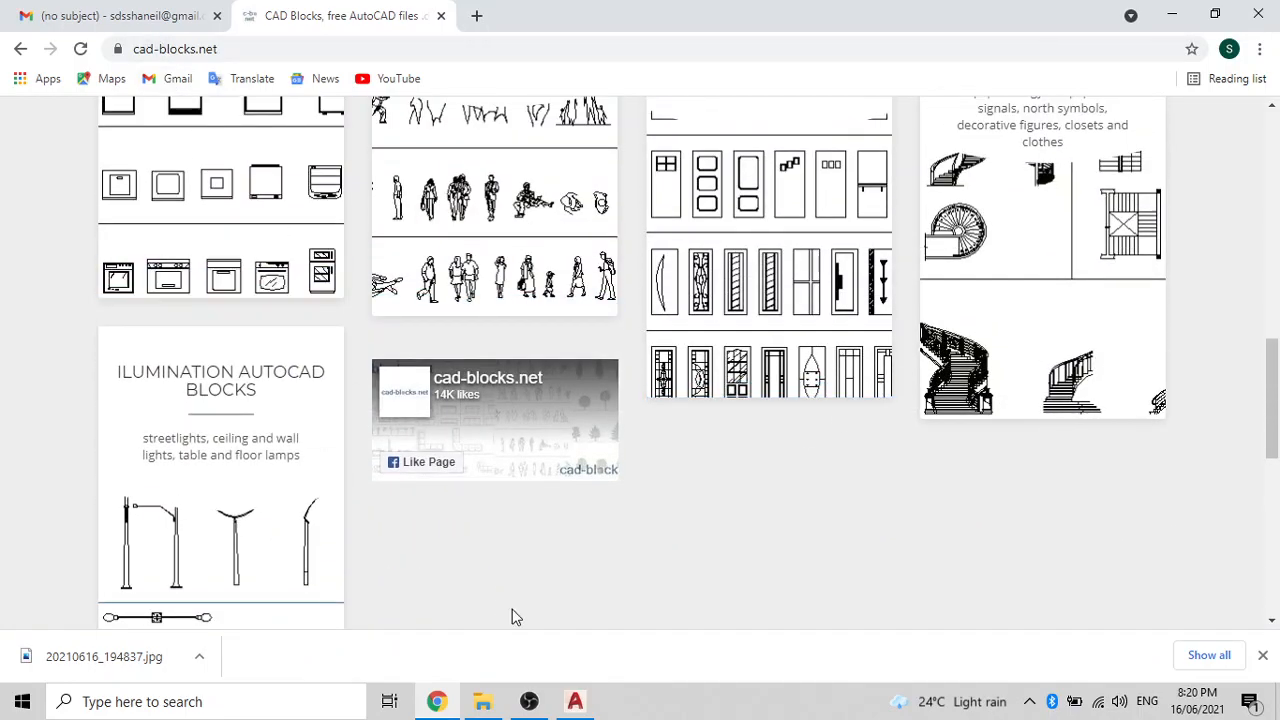
{"action": "left_click", "coordinate": [575, 701]}
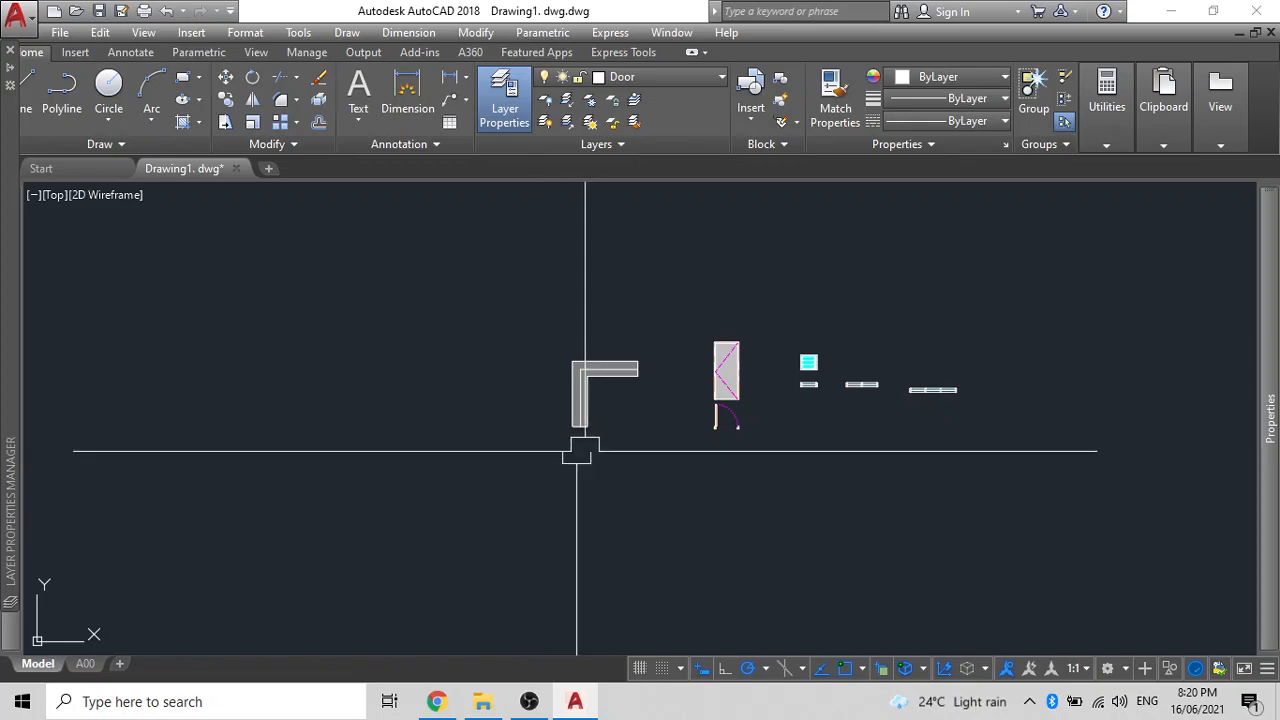
{"action": "scroll", "coordinate": [920, 390], "scroll_direction": "up", "scroll_amount": 4}
{"action": "scroll", "coordinate": [885, 405], "scroll_direction": "down", "scroll_amount": 4}
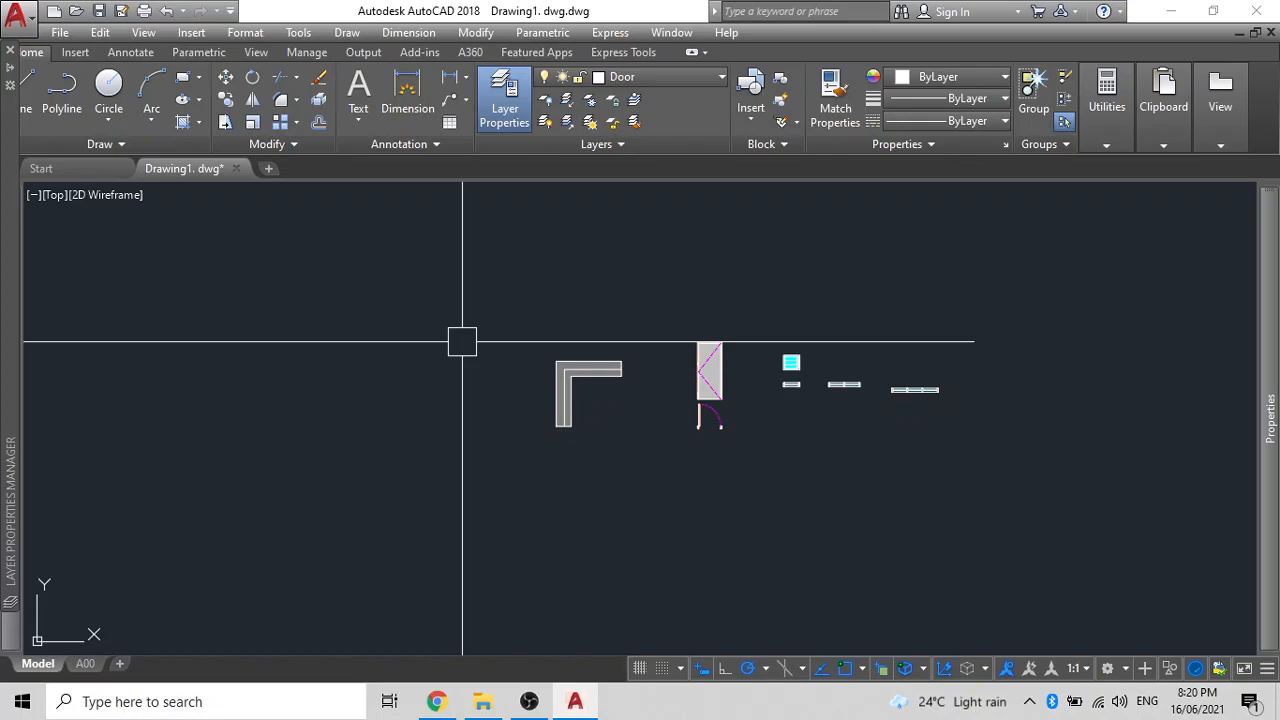
{"action": "key", "text": "ctrl+z"}
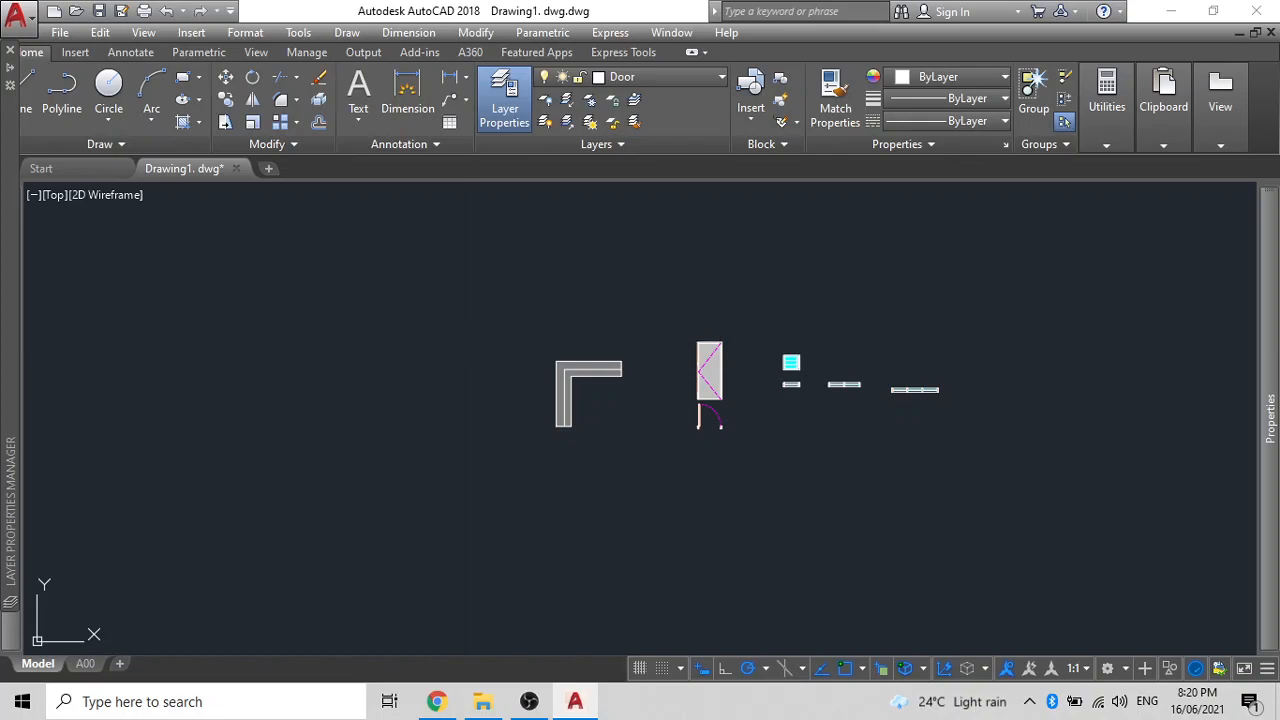